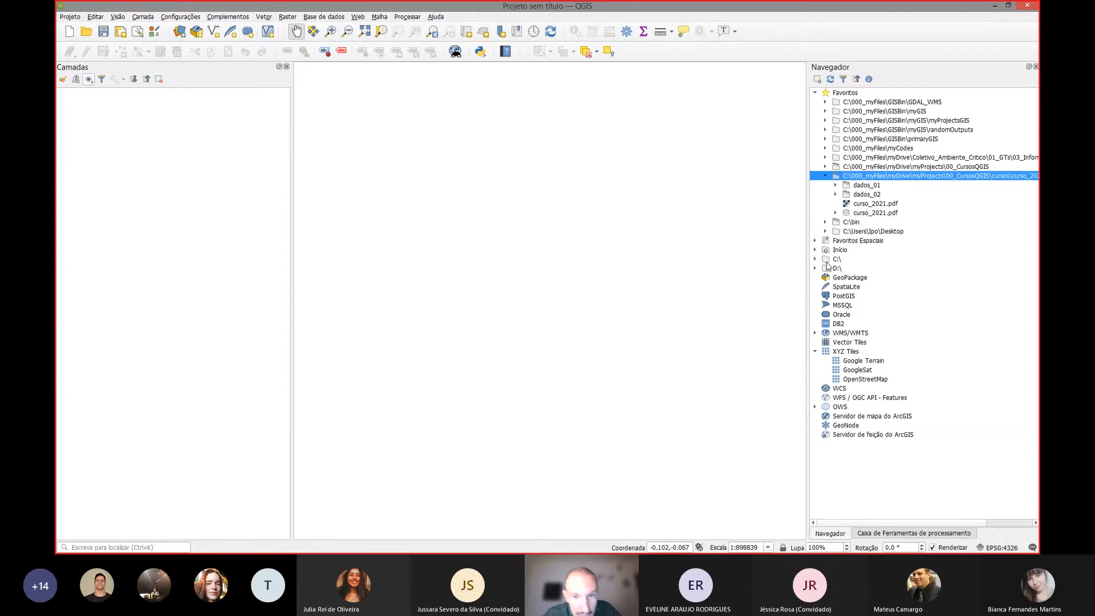
- Check the Prática 0 interface topics on the presentation slide and return to QGIS
key(alt+Tab)
key(alt+Tab)
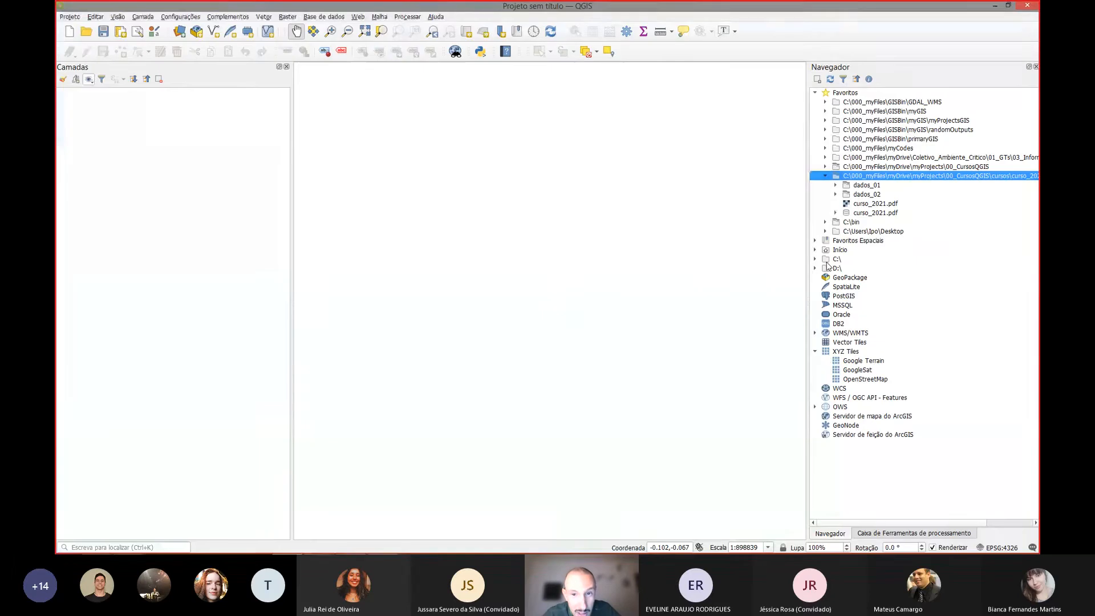
key(alt+Tab)
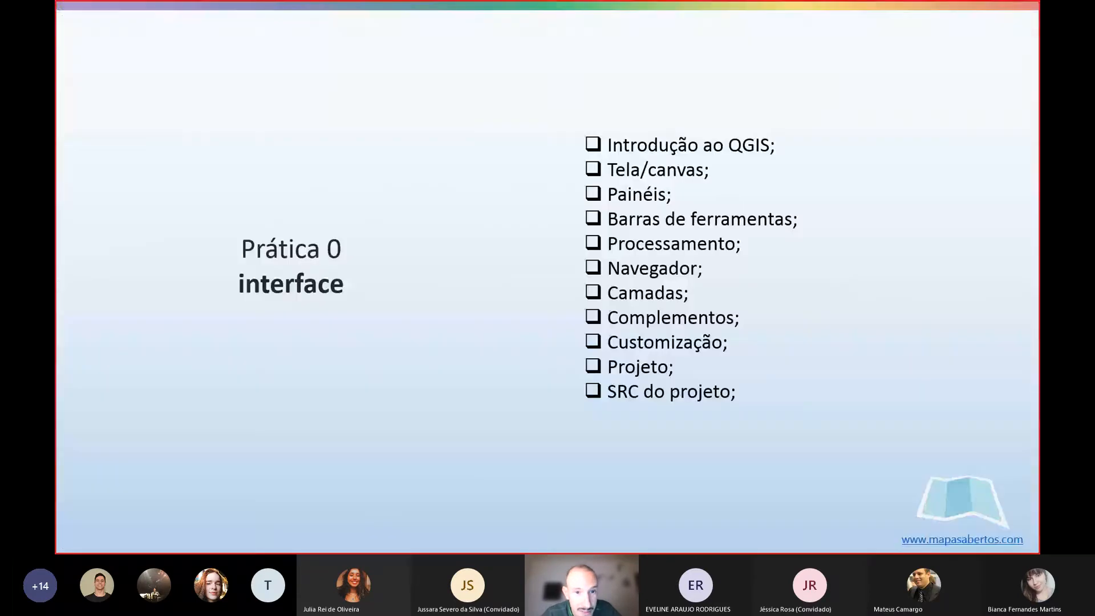
key(alt+Tab)
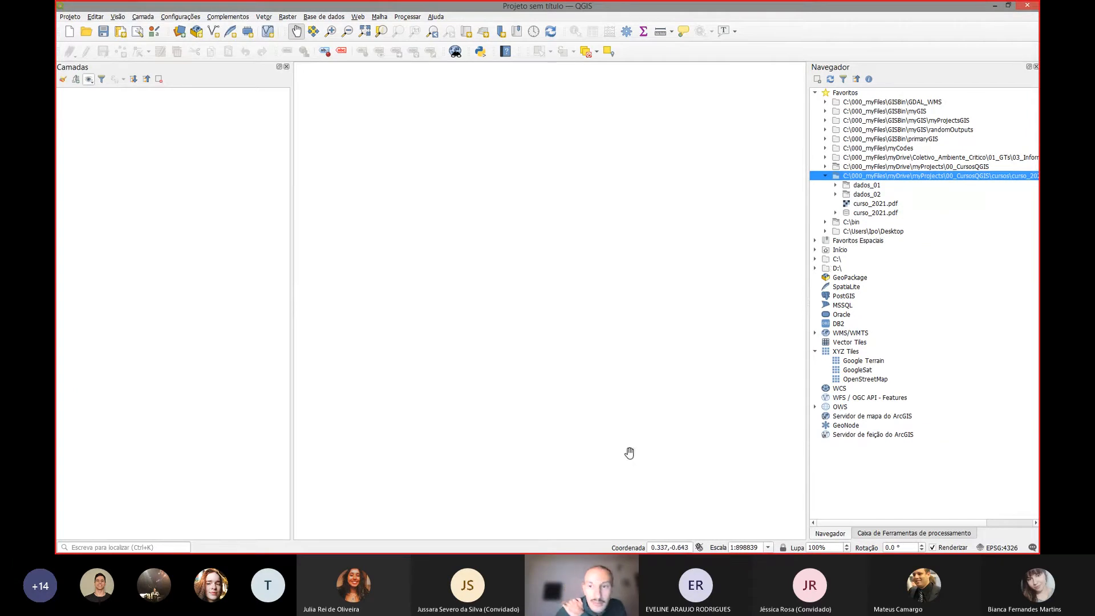
- Collapse the expanded course folder and group the Browser, Processing Toolbox and Layers panels as tabs docked to the right of the map canvas
click(825, 176)
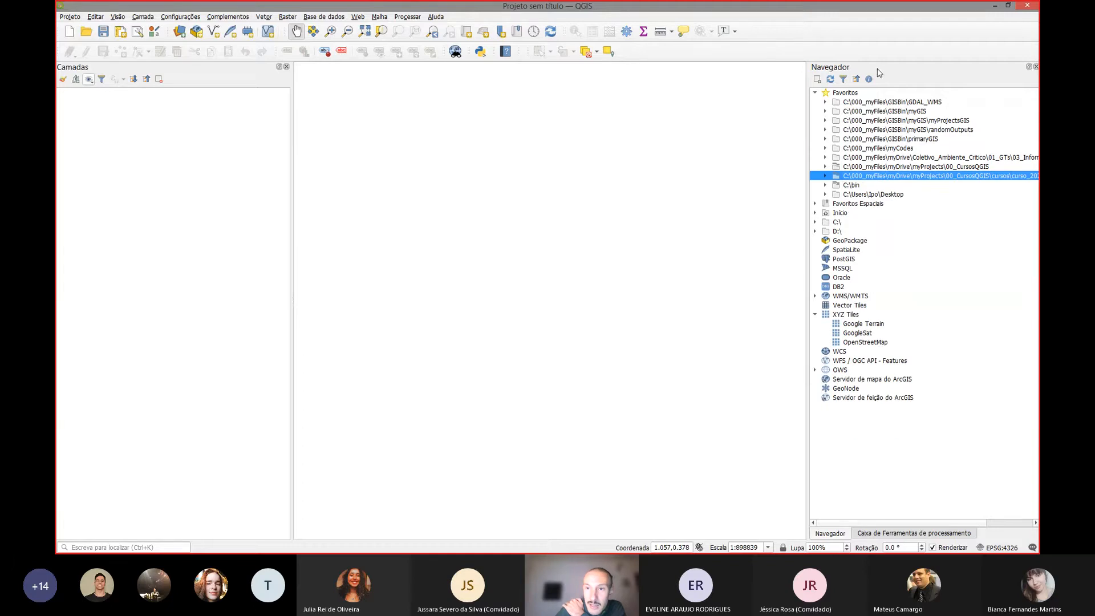
drag(878, 72, 144, 181)
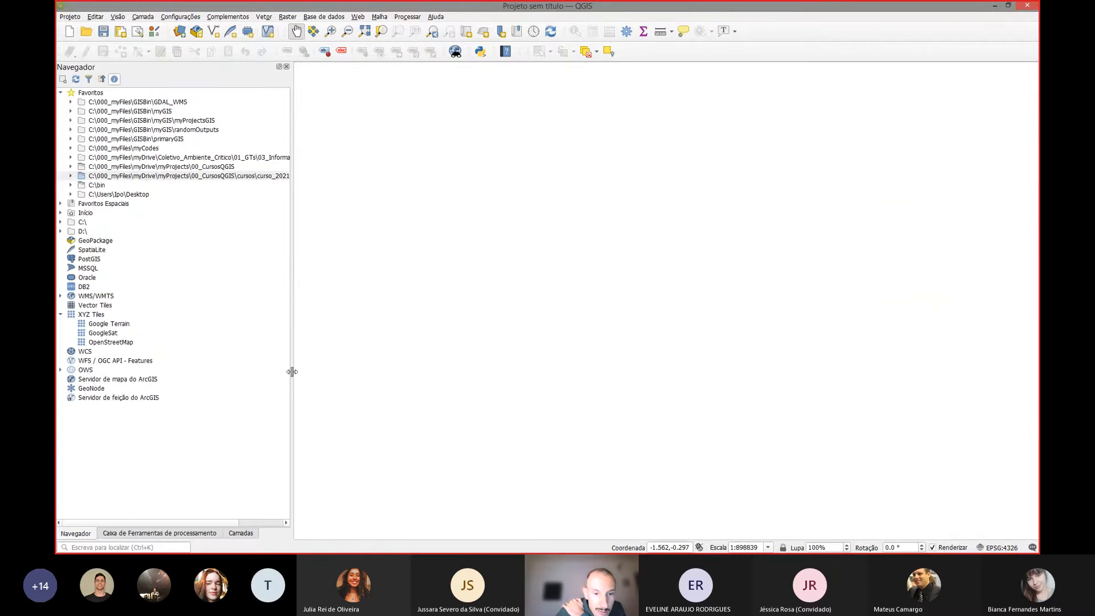
drag(292, 372, 328, 374)
click(240, 533)
click(202, 533)
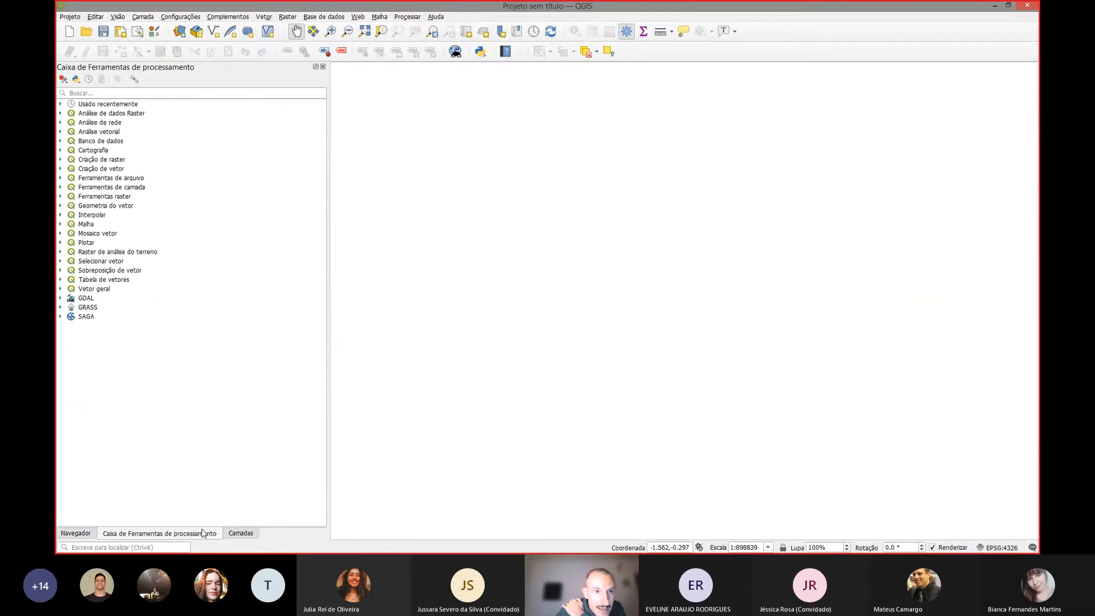
click(85, 533)
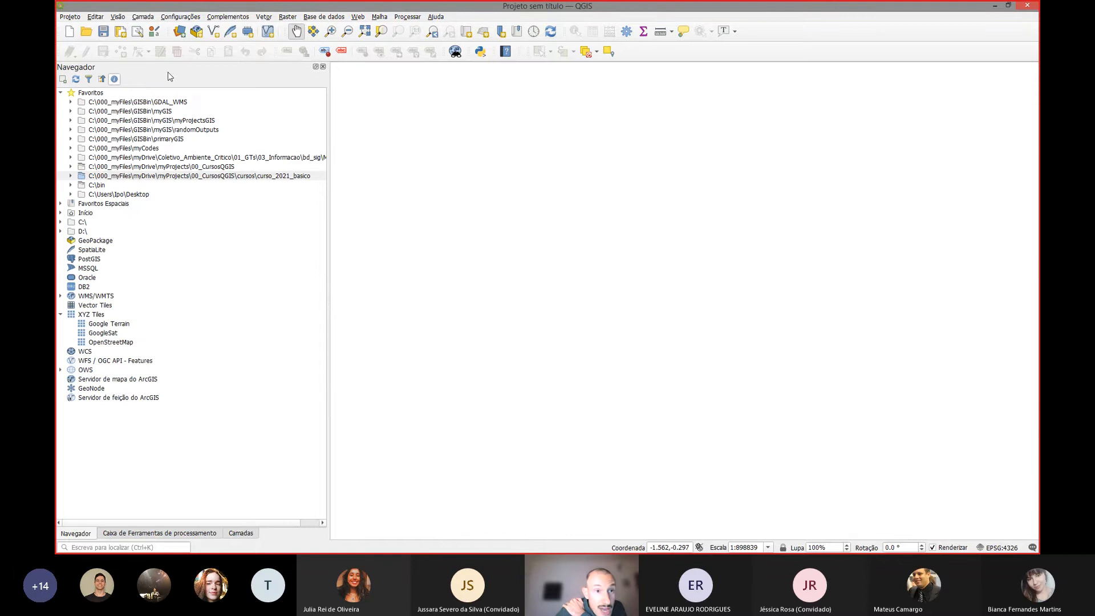
drag(183, 74, 1015, 89)
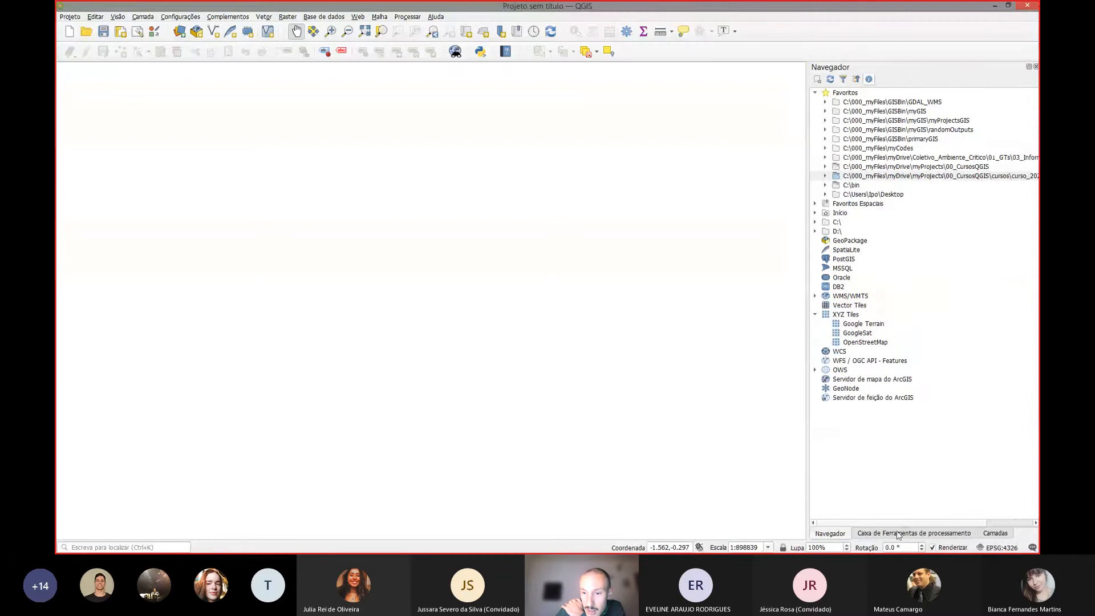
- Review the lists of available panels and toolbars, and move the map navigation toolbar directly after the project toolbar
click(119, 17)
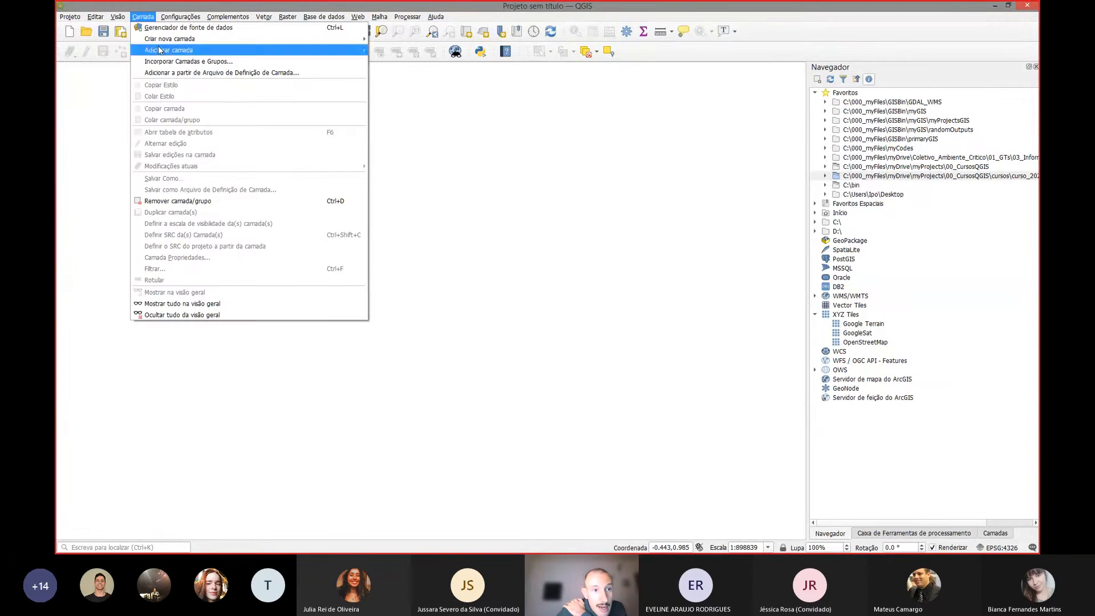
mouse_move(233, 360)
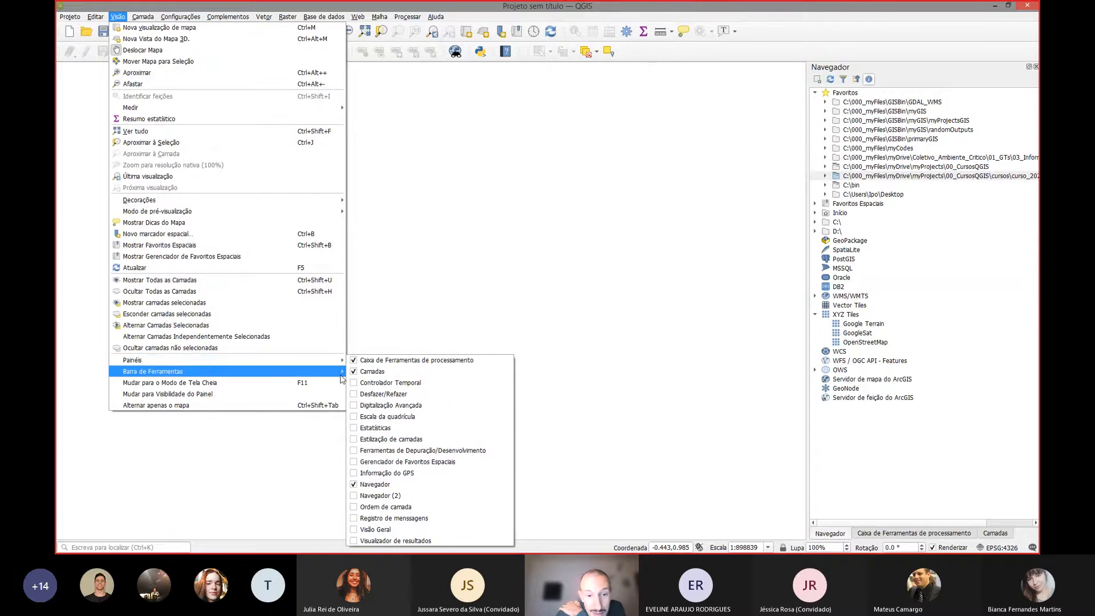
mouse_move(342, 379)
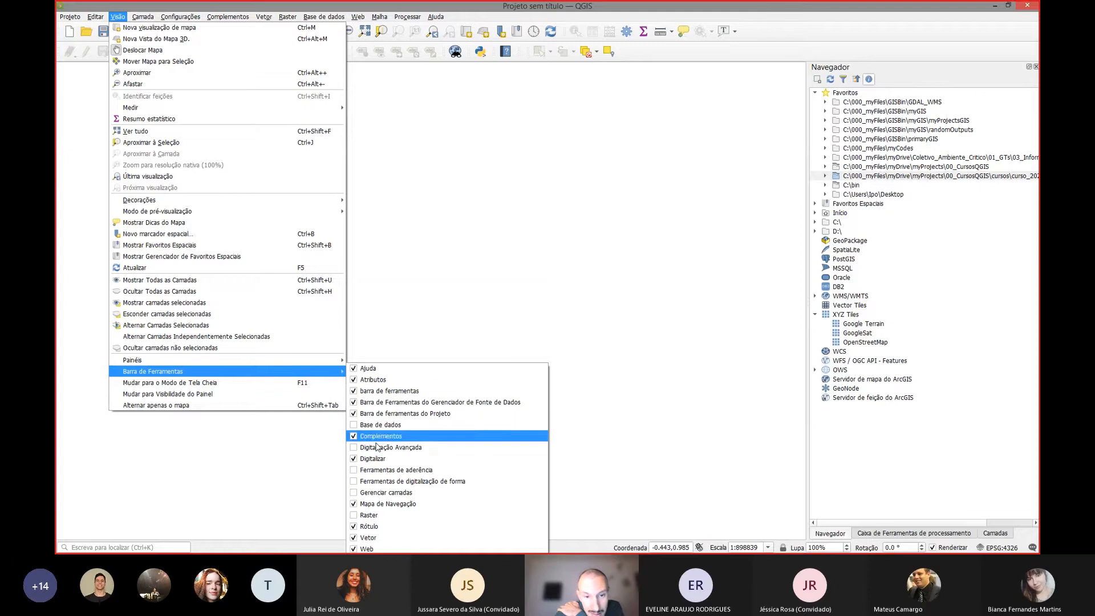
click(478, 14)
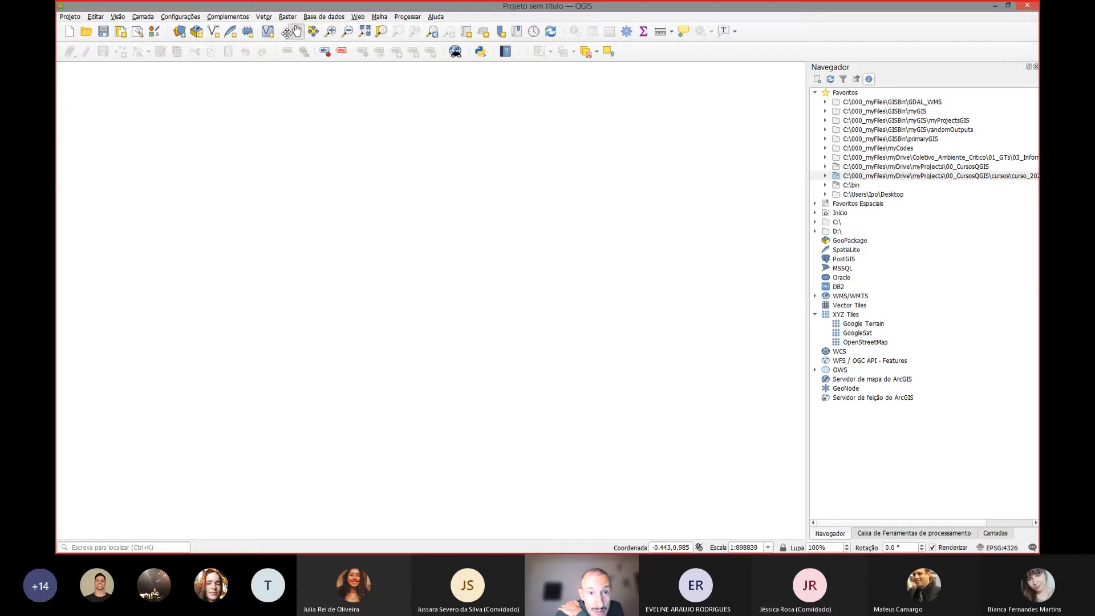
drag(285, 35, 174, 33)
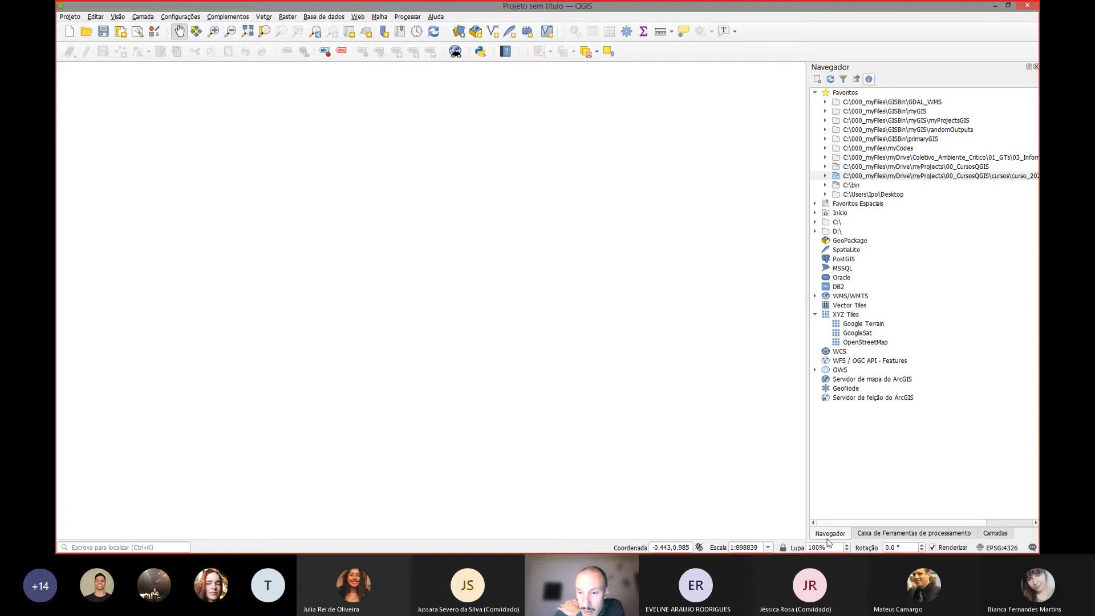
- Separate the Layers panel from the tabbed group, docking it alone to the left of the map canvas with a narrower width
click(995, 534)
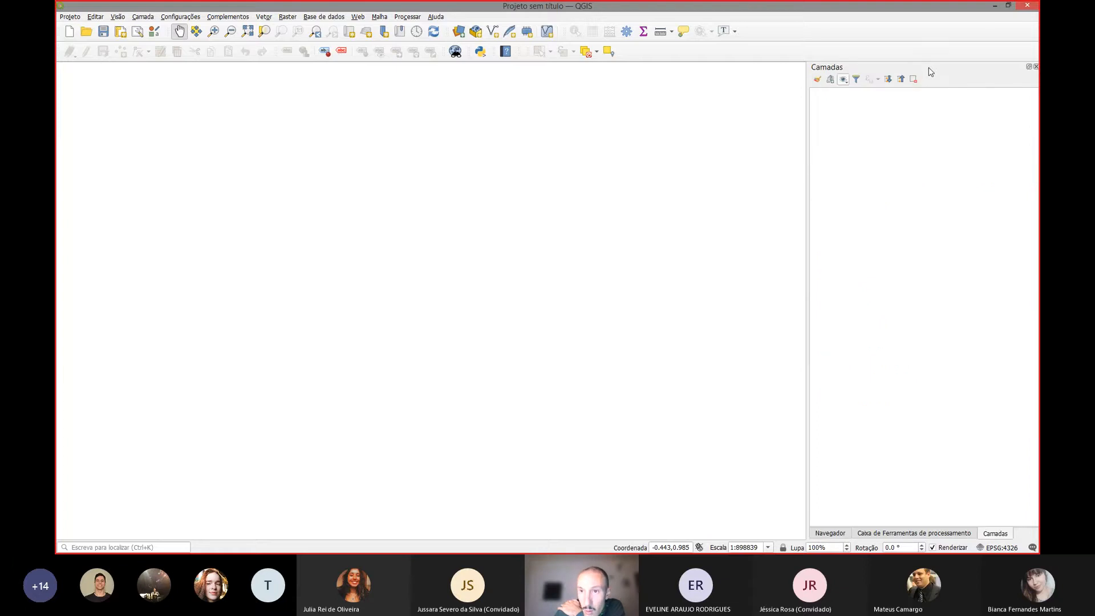
drag(931, 72, 67, 143)
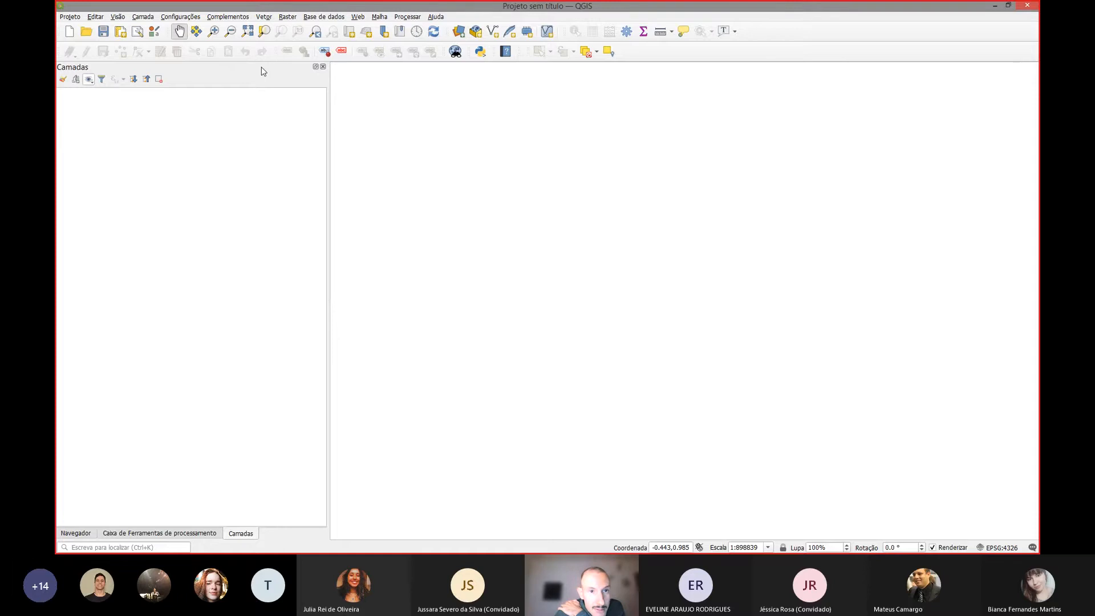
drag(271, 74, 1018, 202)
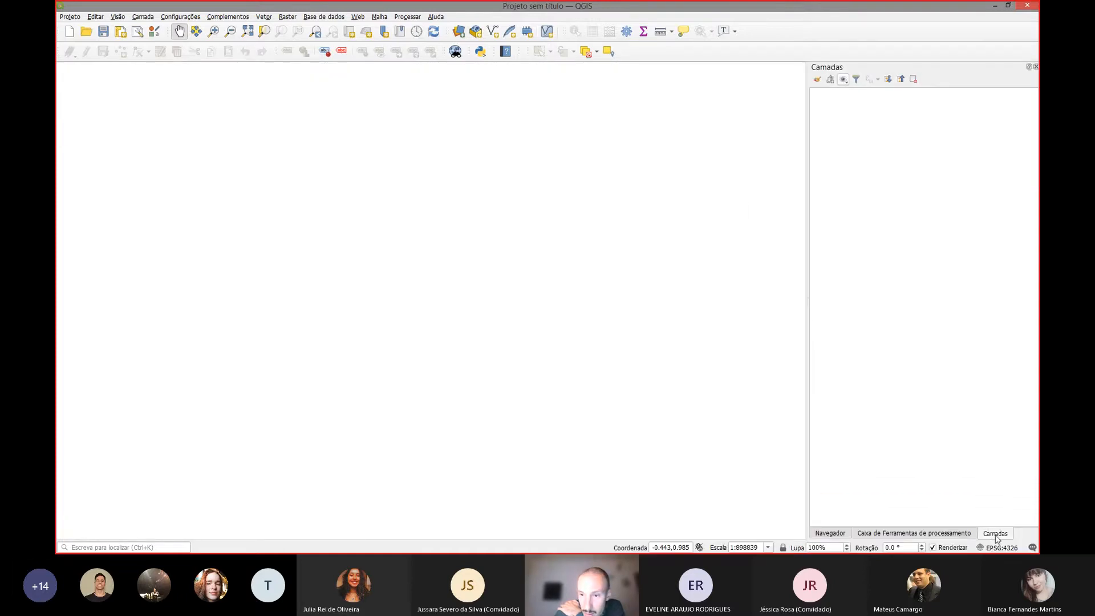
drag(995, 539, 78, 112)
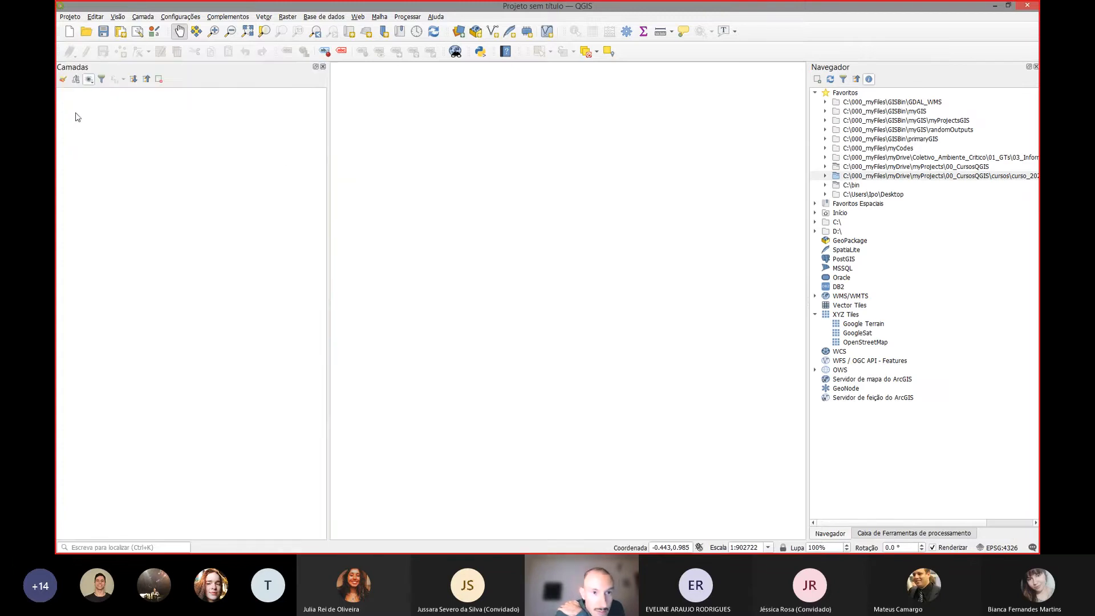
drag(328, 154, 229, 179)
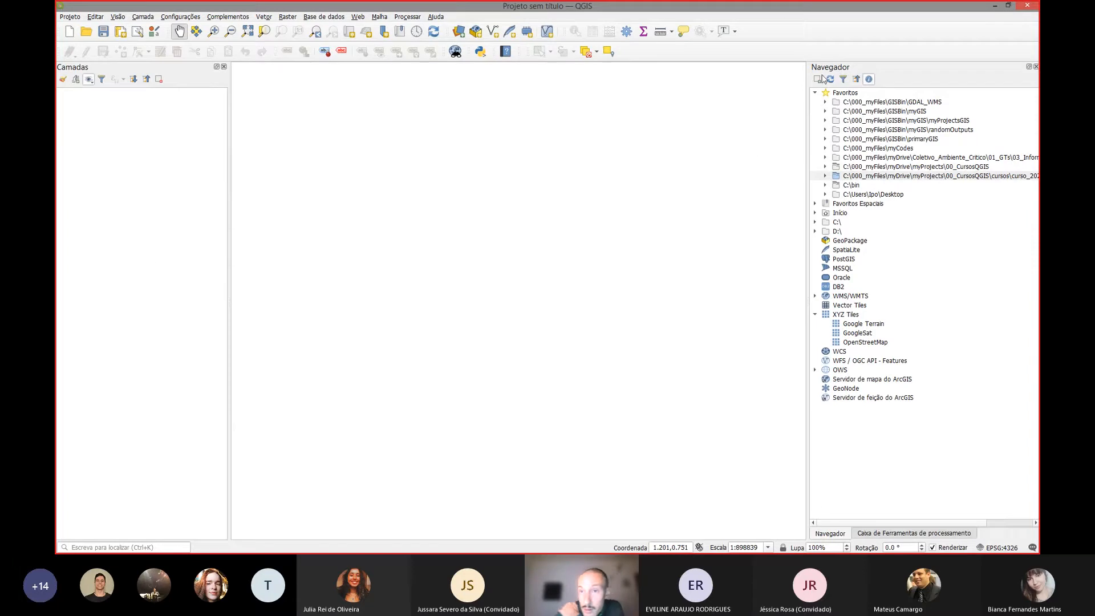
- Collapse Favoritos in the Browser panel and examine the folder tree of the C:\ drive, including the Users folder
click(901, 102)
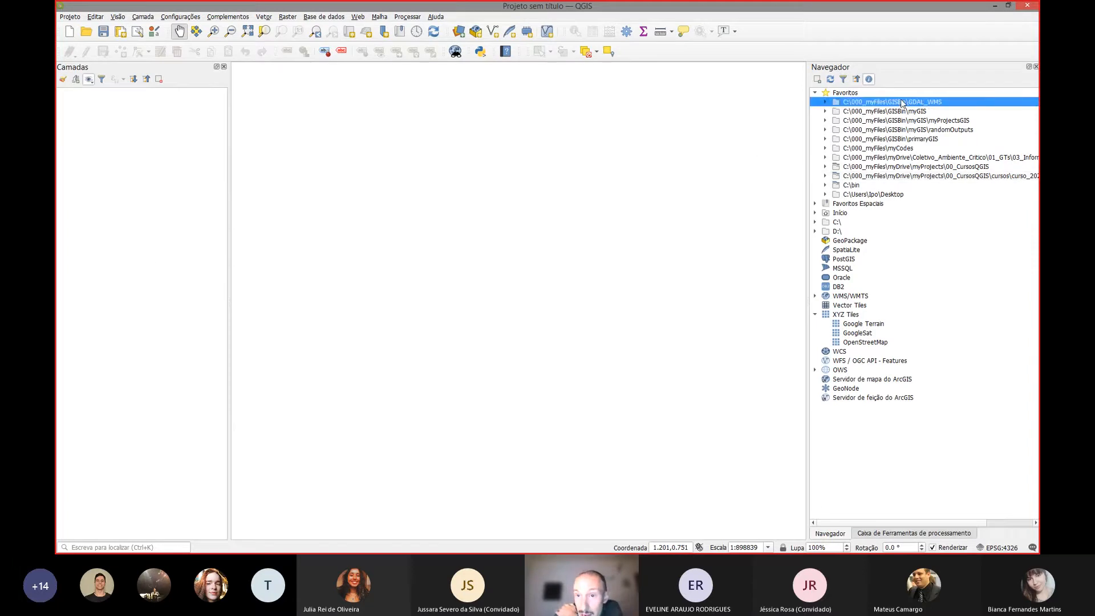
click(815, 92)
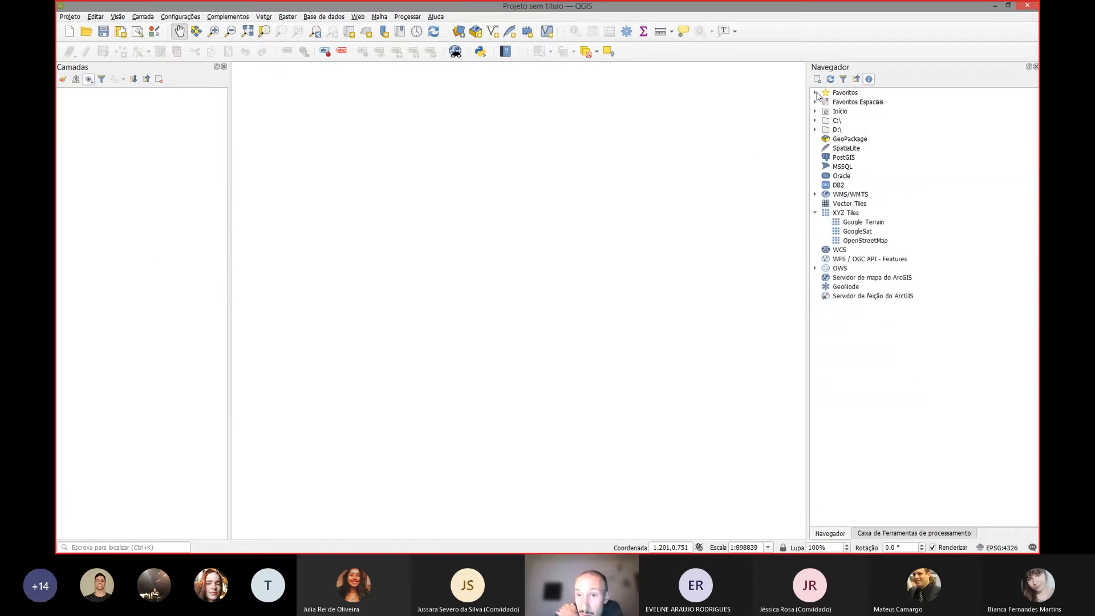
click(816, 120)
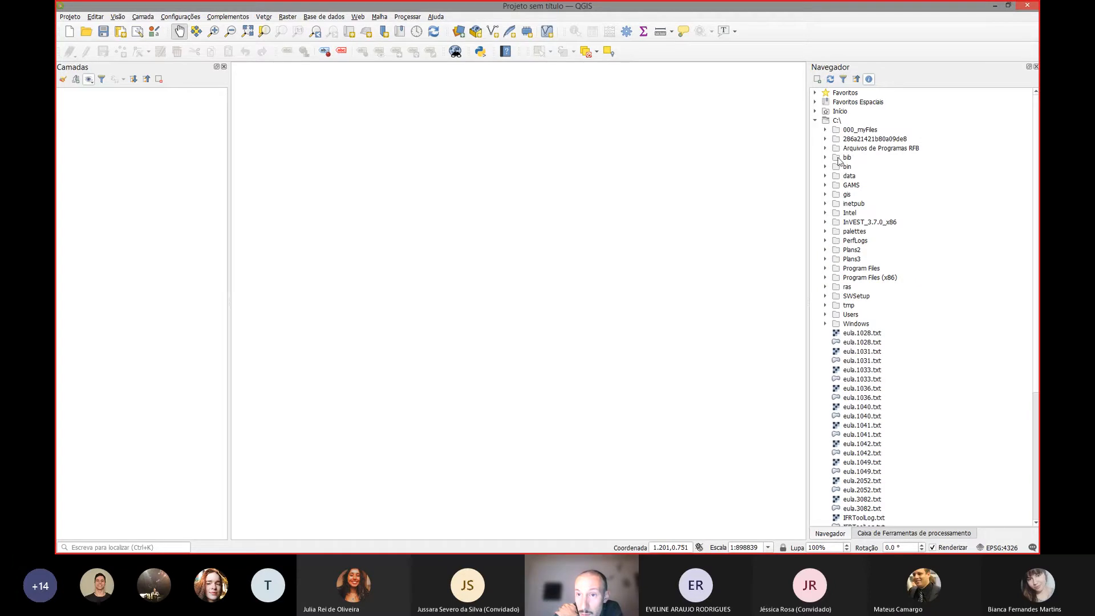
click(837, 121)
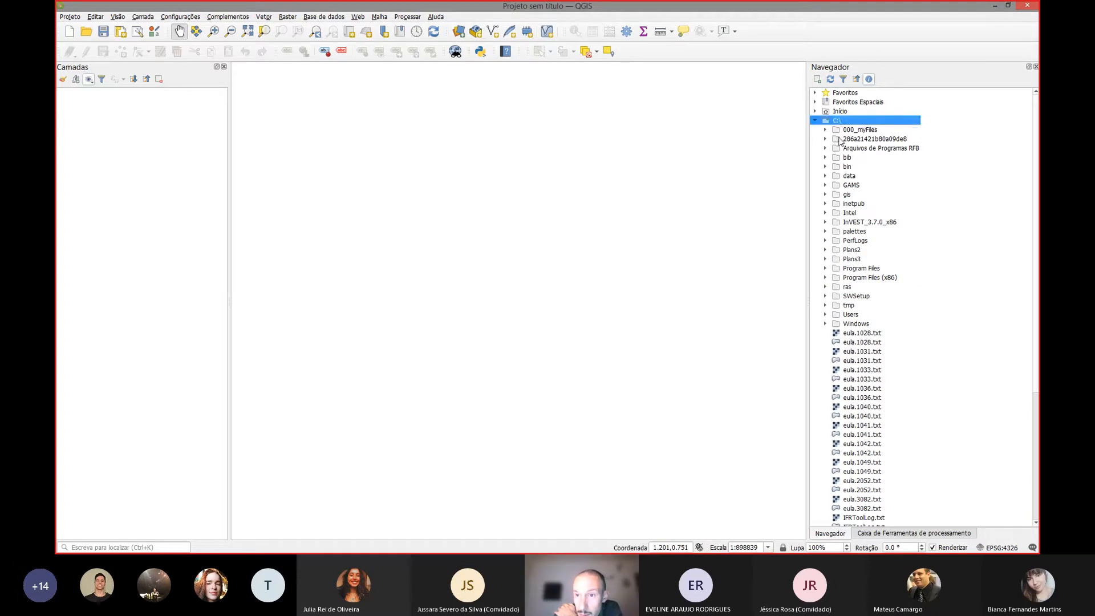
click(816, 121)
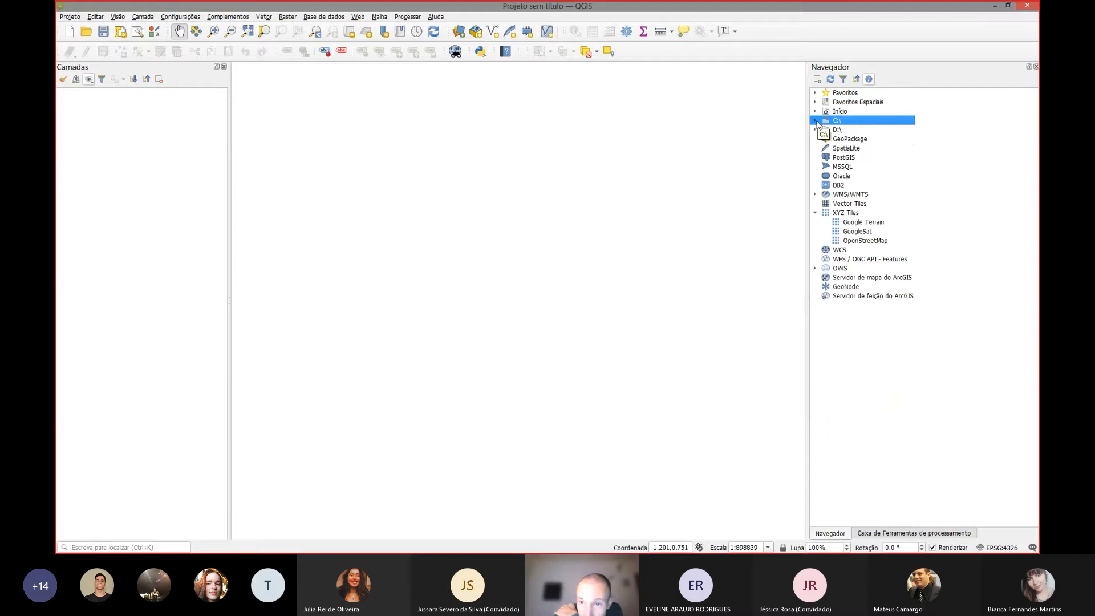
click(816, 122)
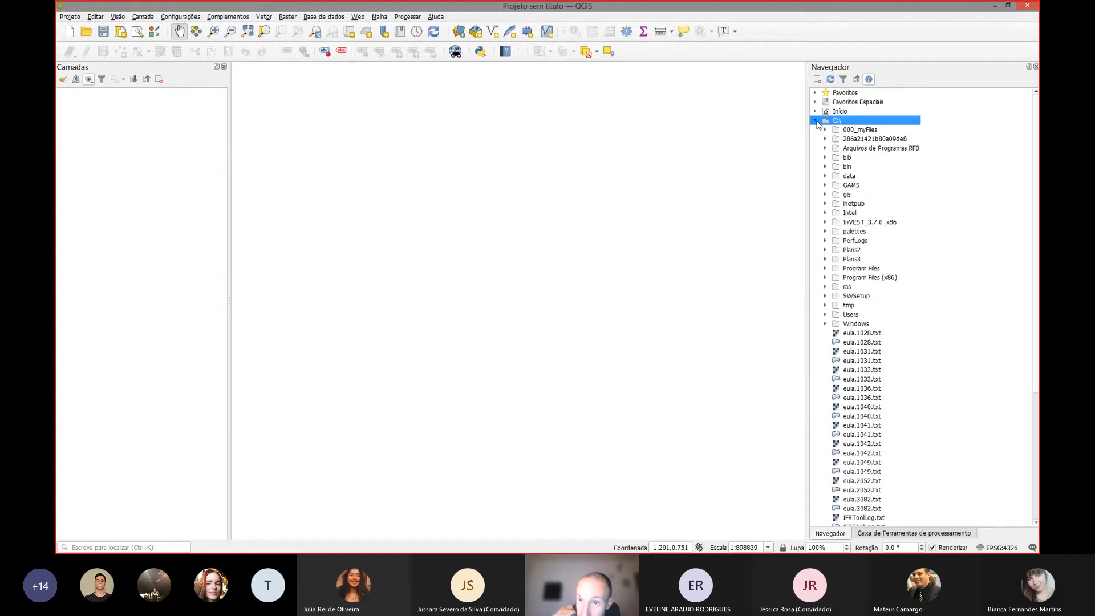
click(867, 131)
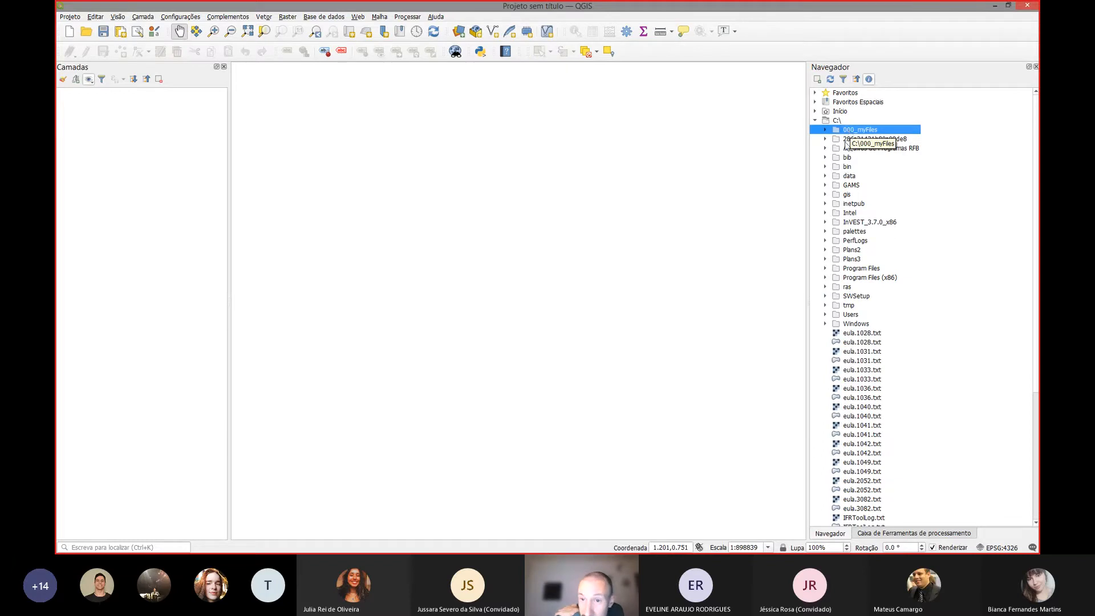
click(825, 317)
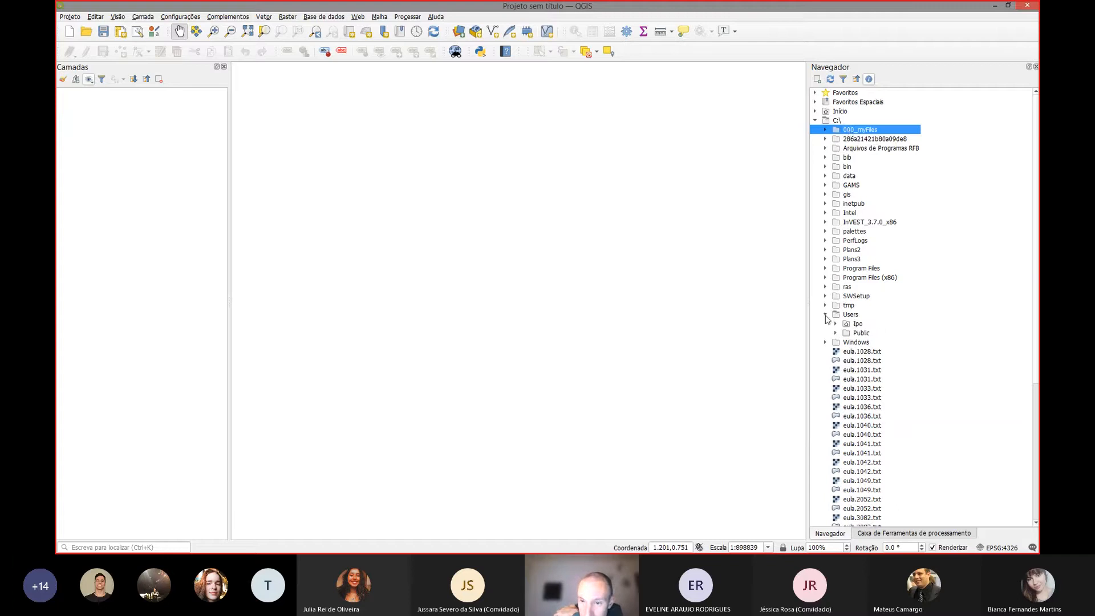
click(825, 315)
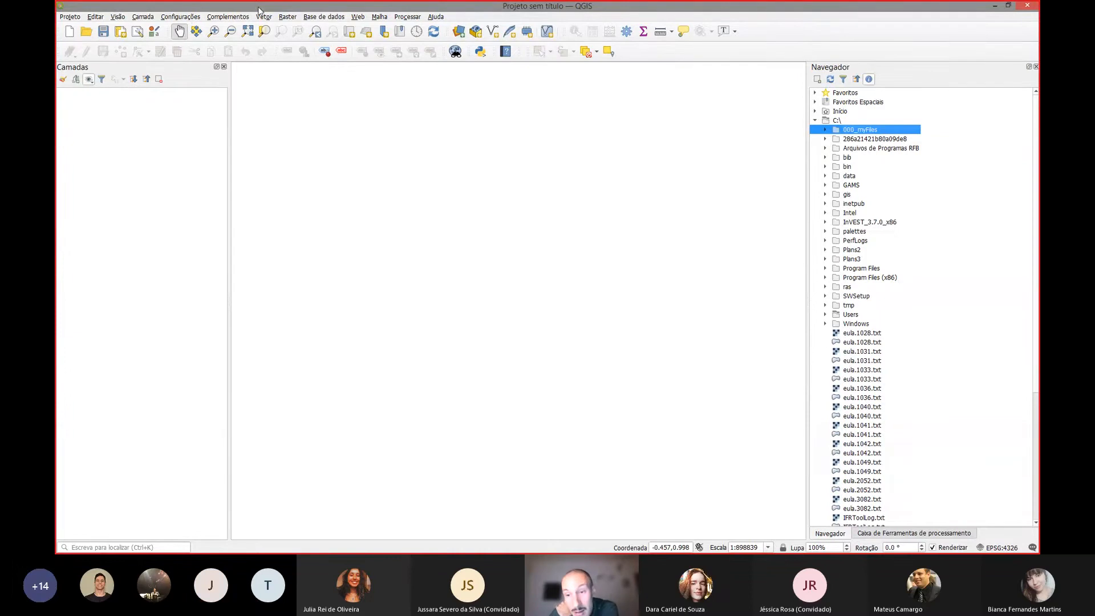
- Examine the tools under Análise de dados Raster in the Processing Toolbox and collapse the group again
click(914, 534)
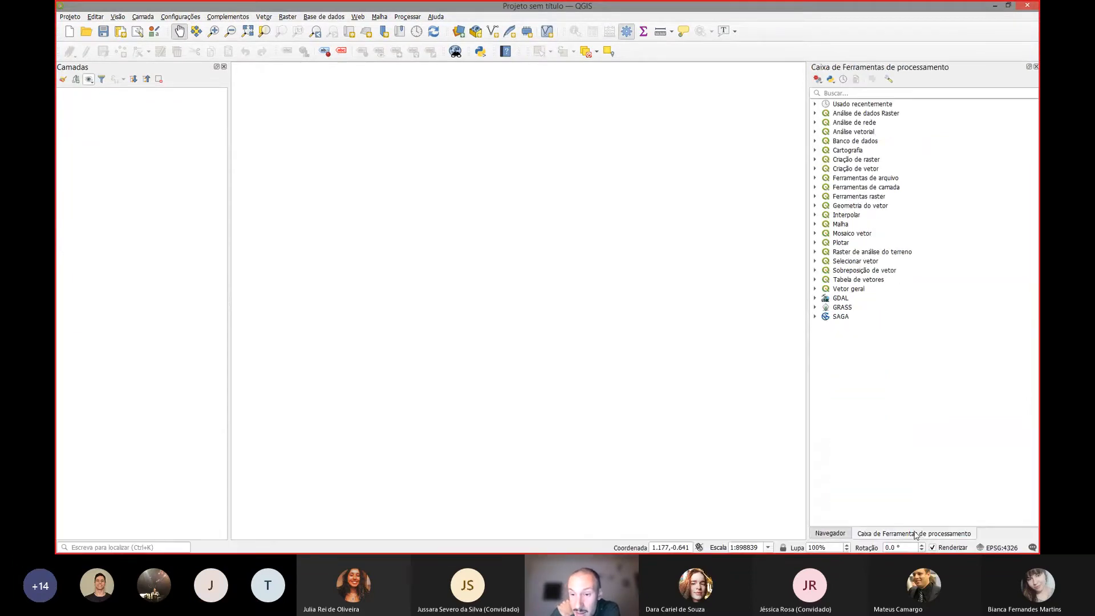
click(869, 114)
click(815, 113)
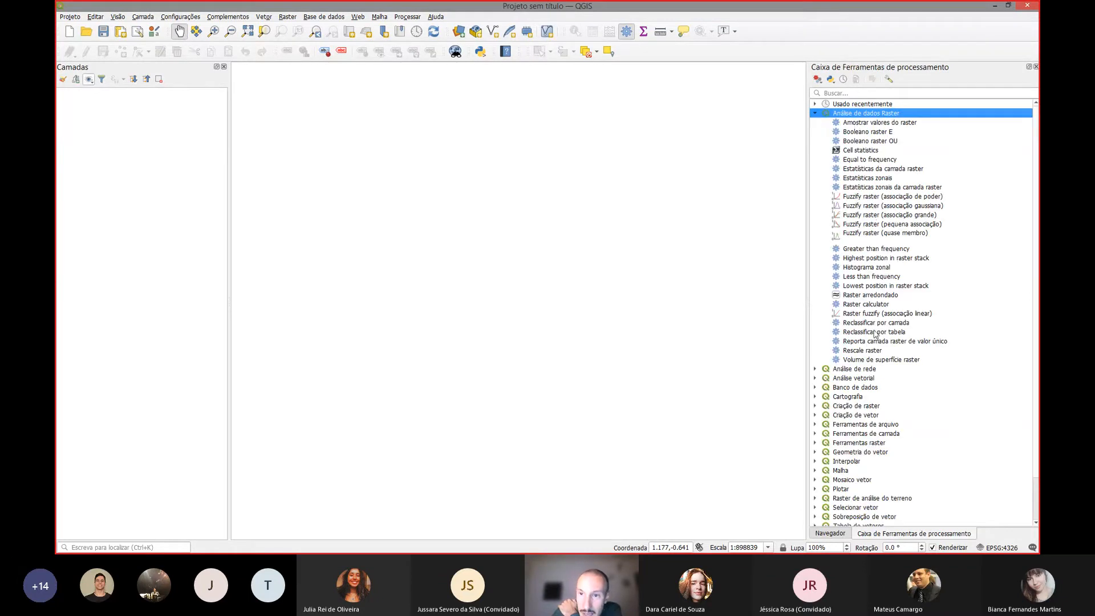
click(863, 142)
click(815, 113)
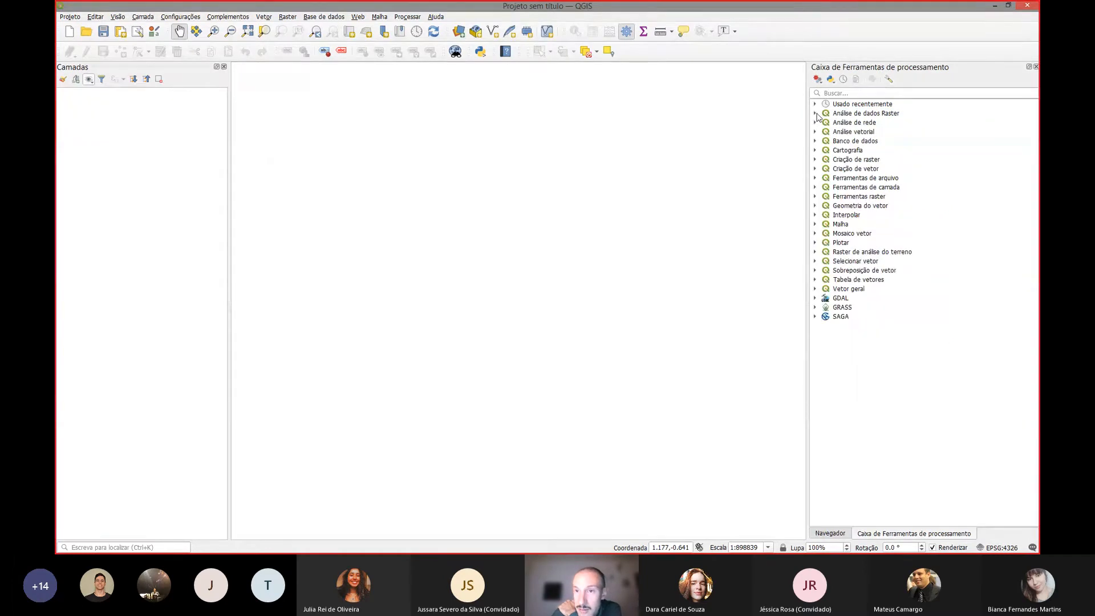
click(817, 115)
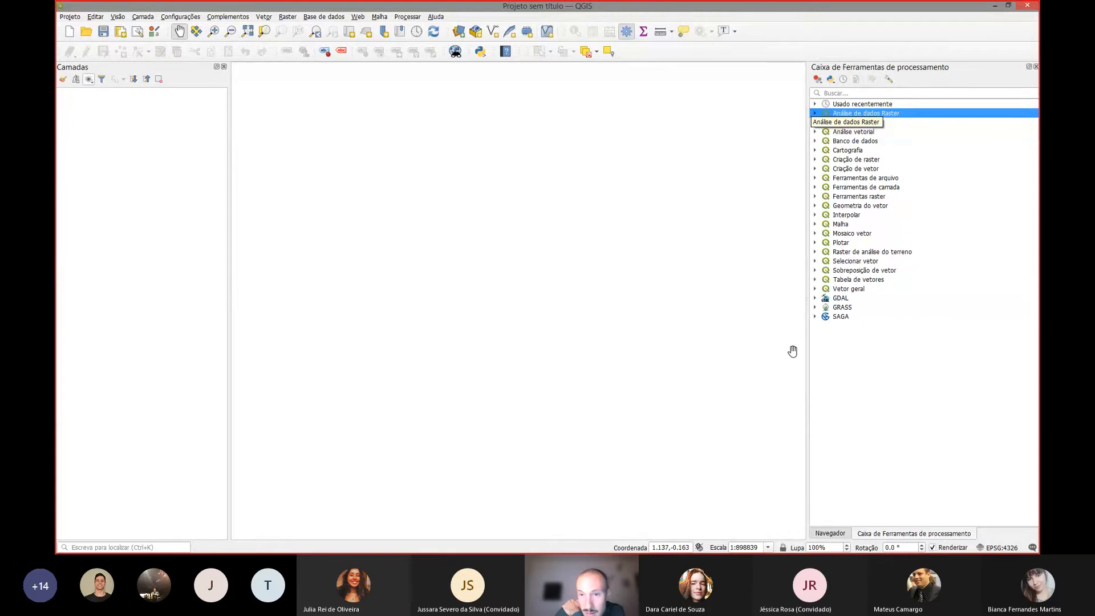
- Expand the GRASS, SAGA and GDAL providers in the Processing Toolbox to examine their tool groups
click(848, 321)
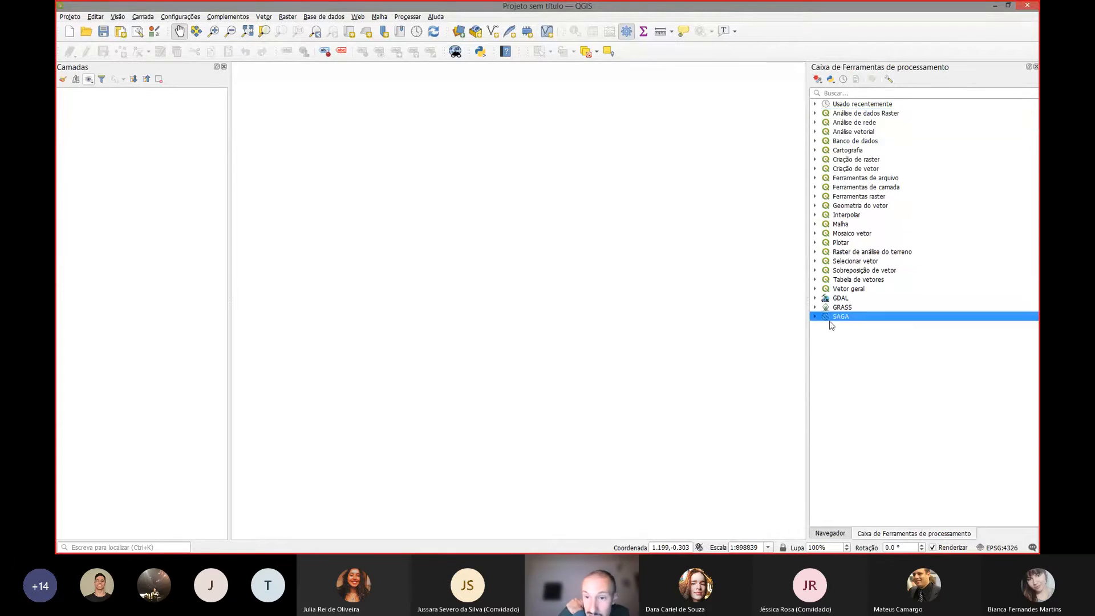
click(816, 308)
click(837, 308)
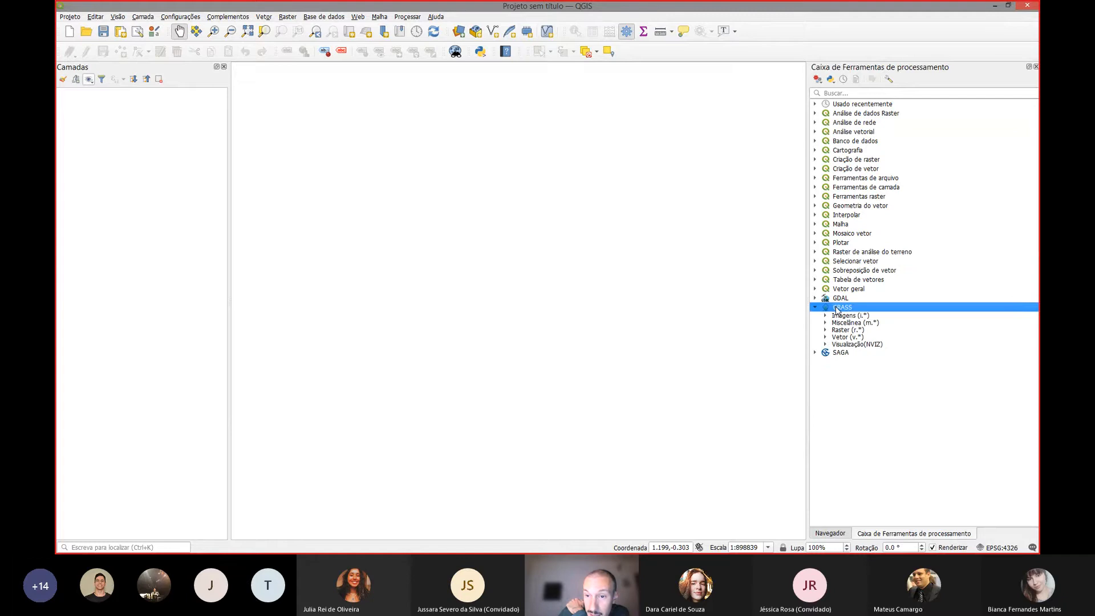
click(842, 353)
click(815, 353)
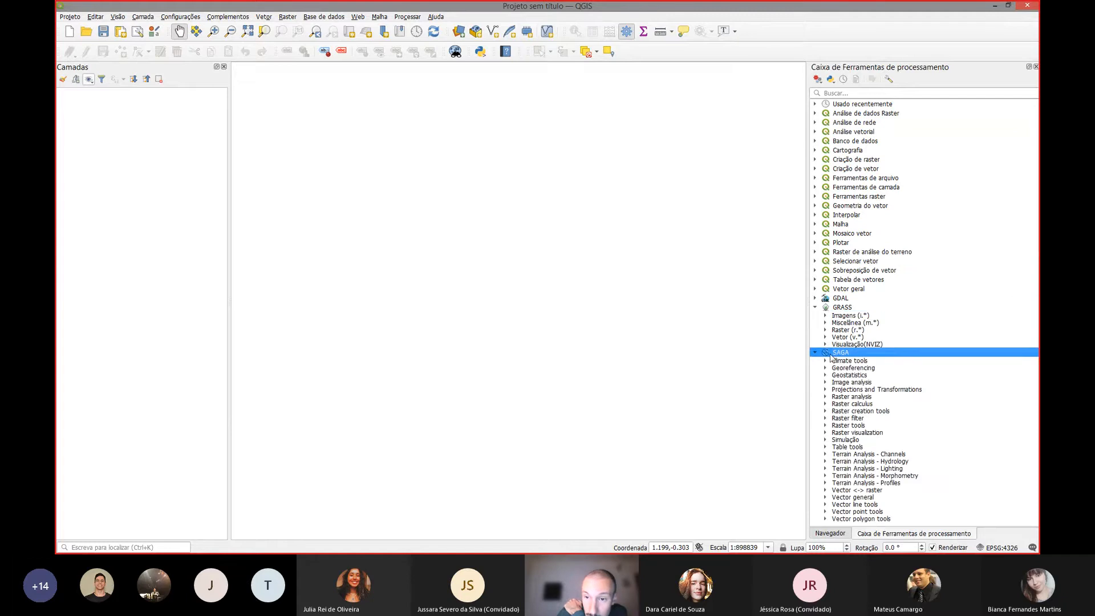
click(835, 309)
click(815, 299)
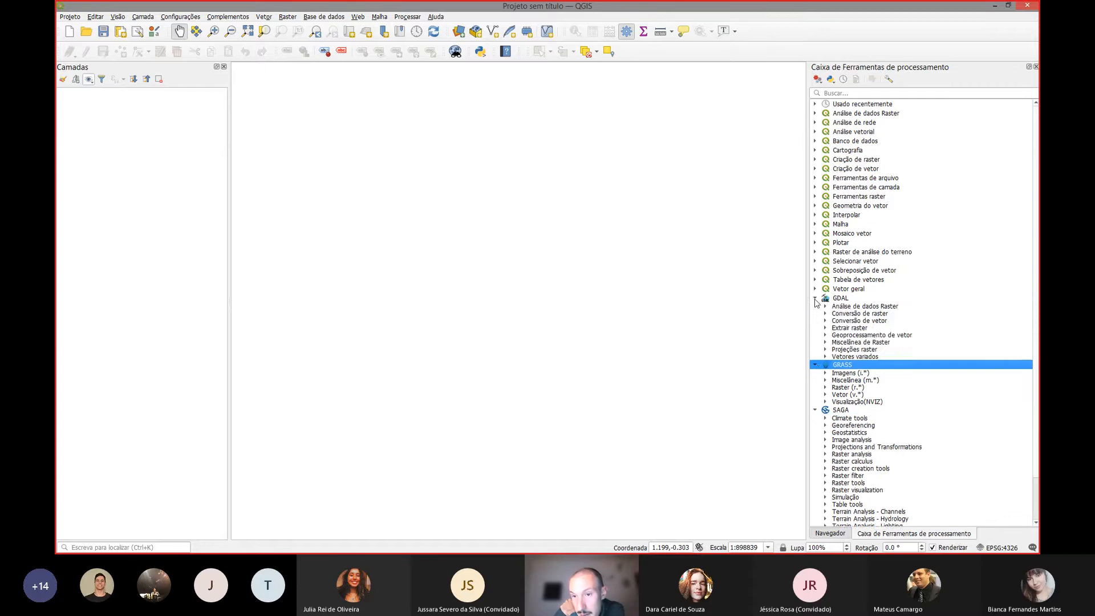
- Collapse the GDAL, SAGA and GRASS providers in the Processing Toolbox
click(815, 299)
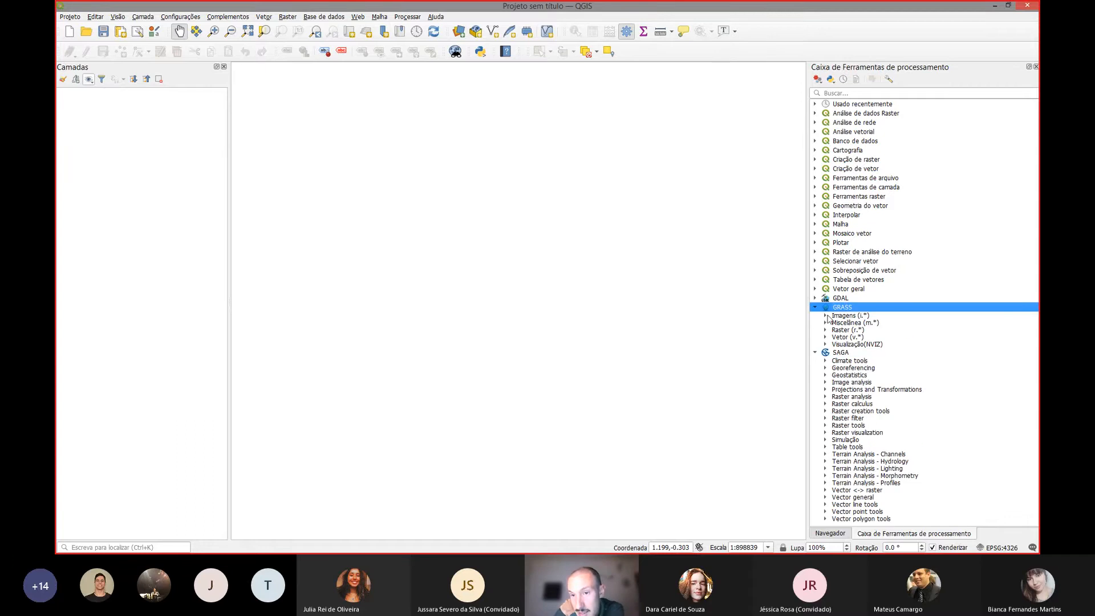
click(843, 354)
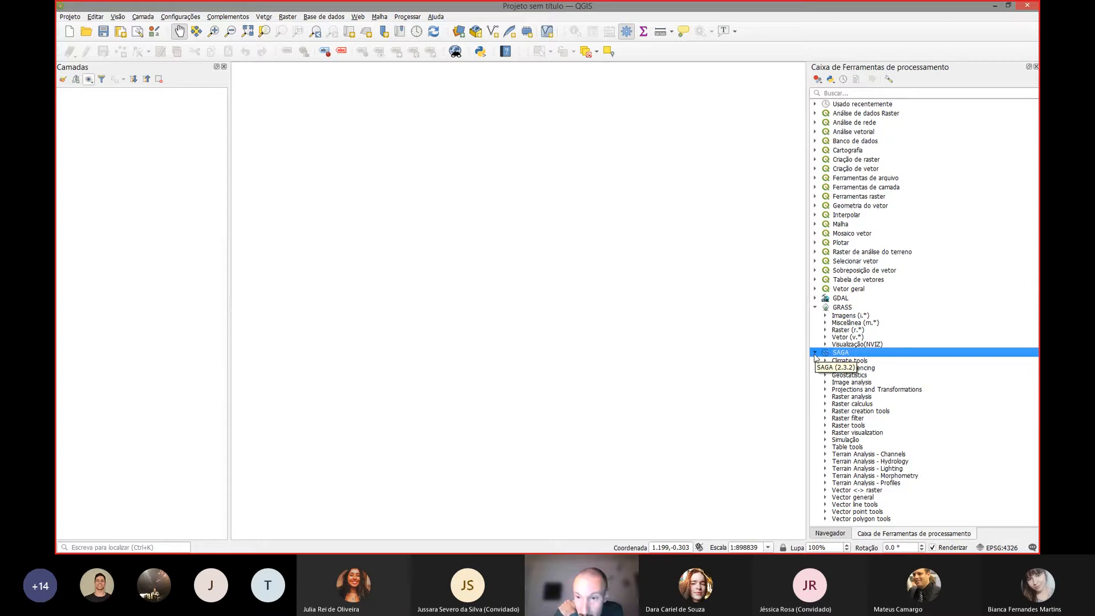
click(815, 354)
click(815, 308)
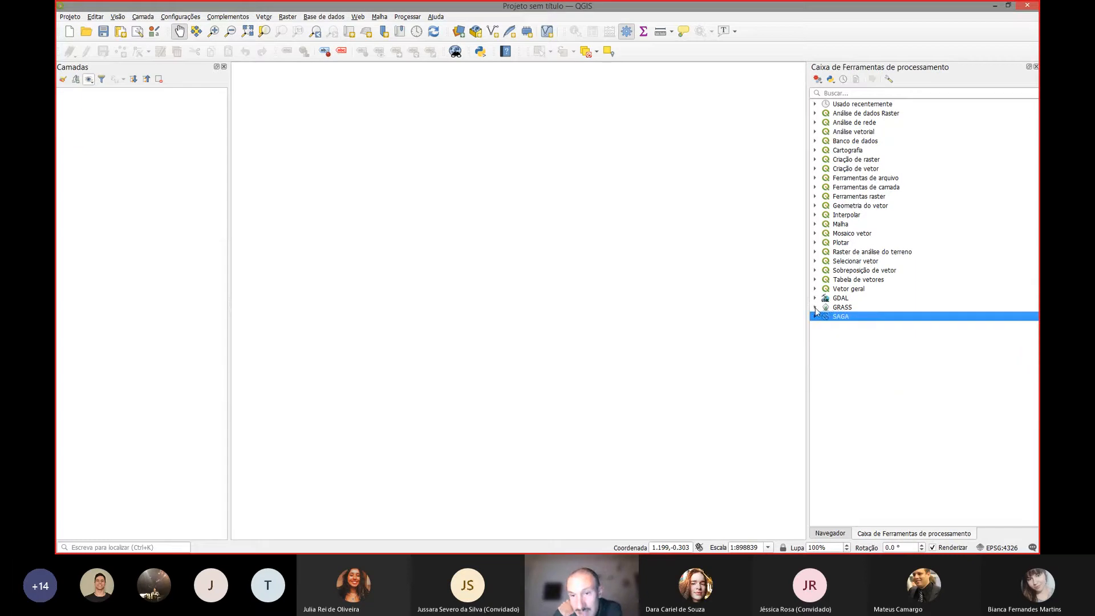
- Examine the gis folder on C:\ in the Browser panel, collapse the drive, and expand Favoritos to inspect its saved folders
click(830, 533)
click(847, 198)
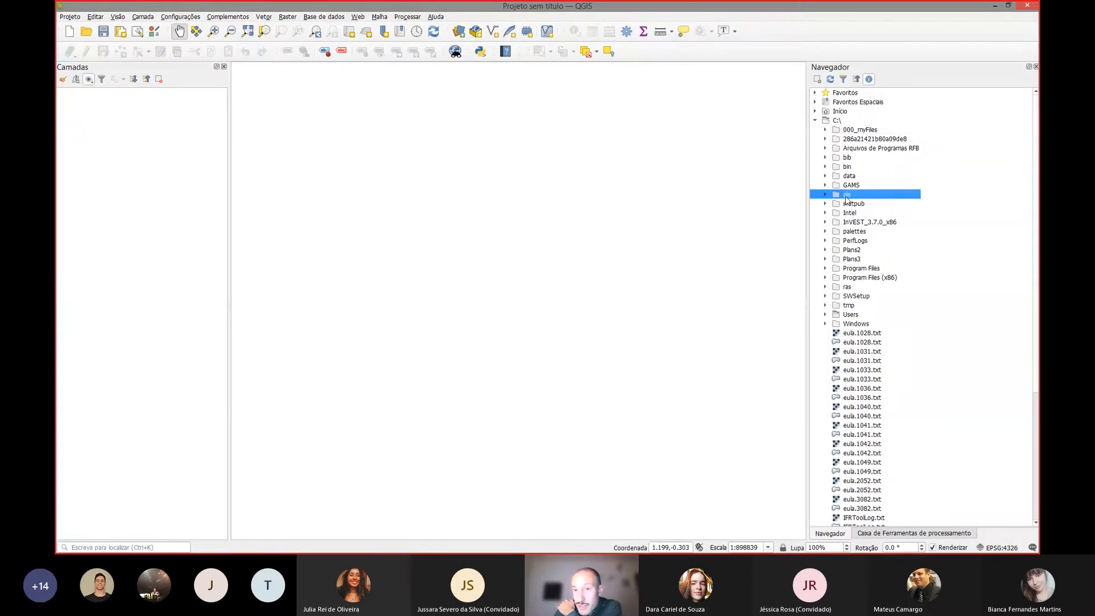
click(826, 196)
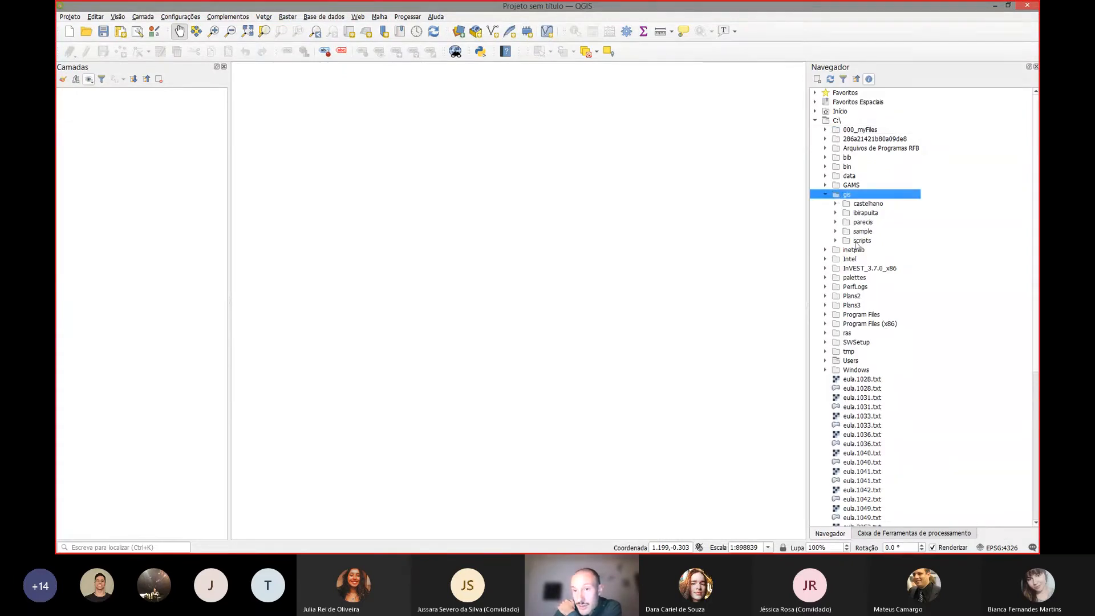
click(826, 194)
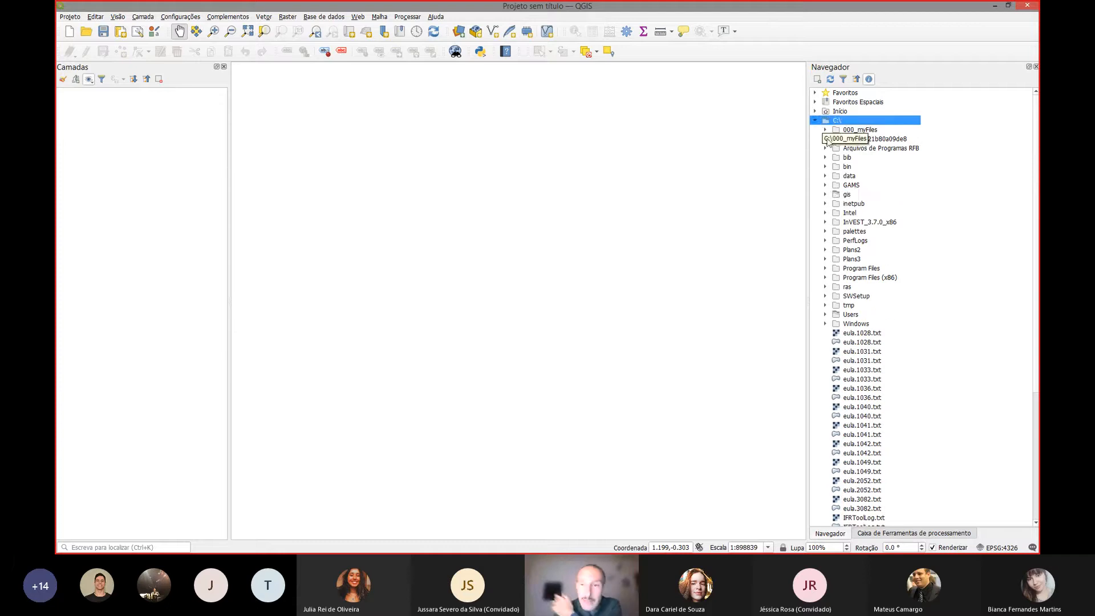
click(815, 121)
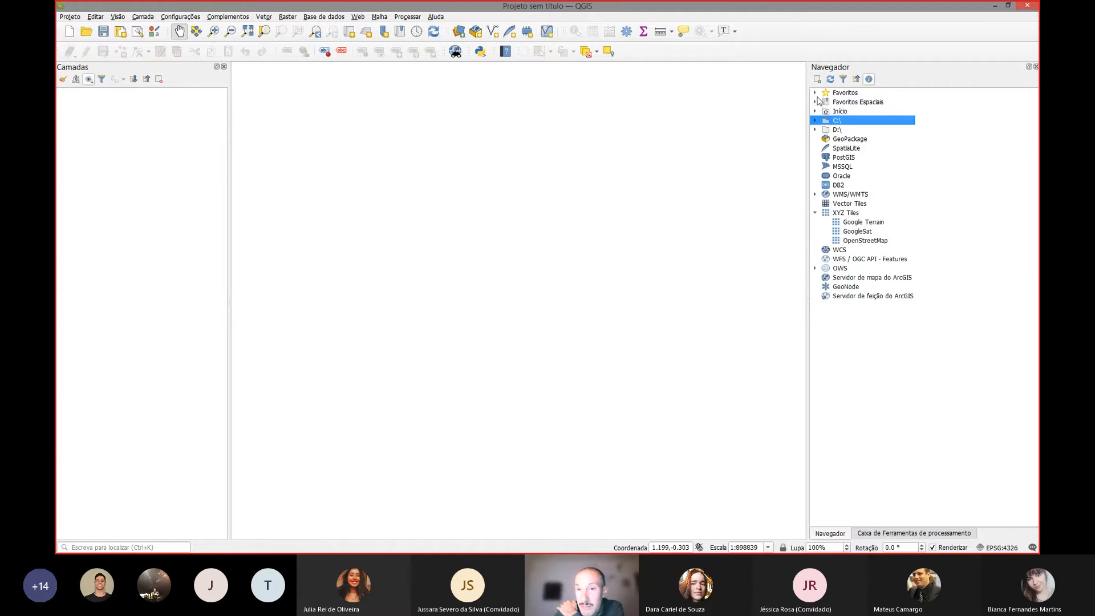
click(815, 93)
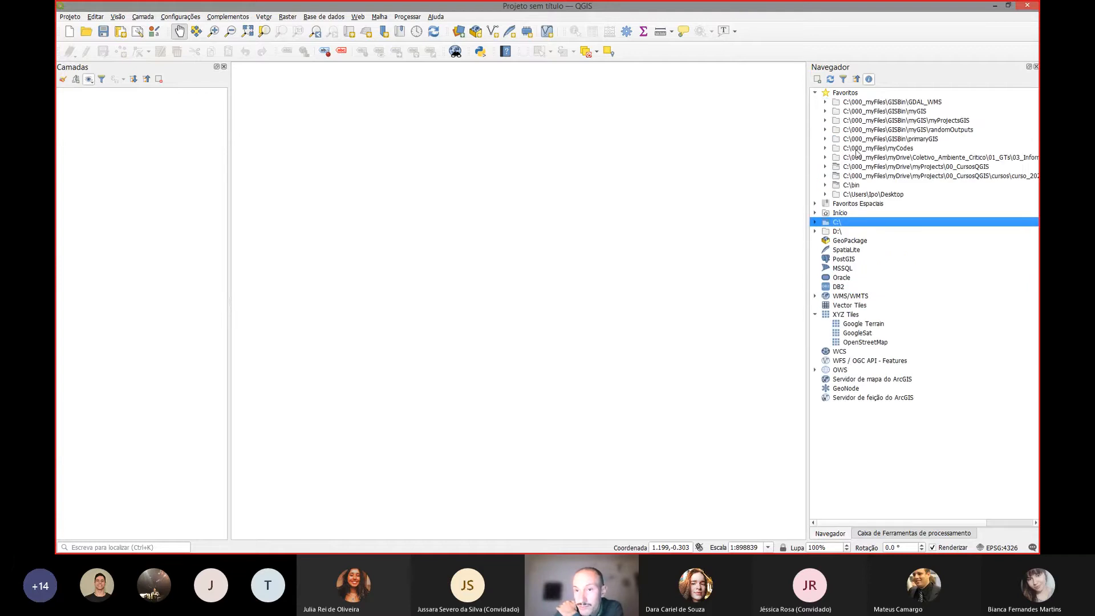
click(878, 176)
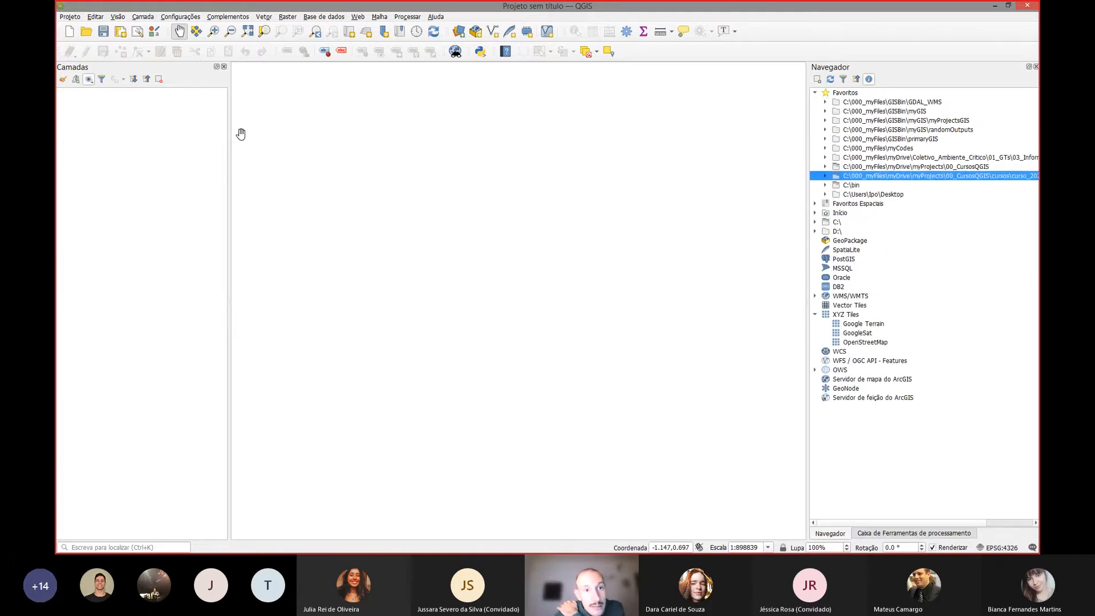
- Switch to the presentation slide to review the Prática 0 interface topic list, and return to QGIS
key(alt+Tab)
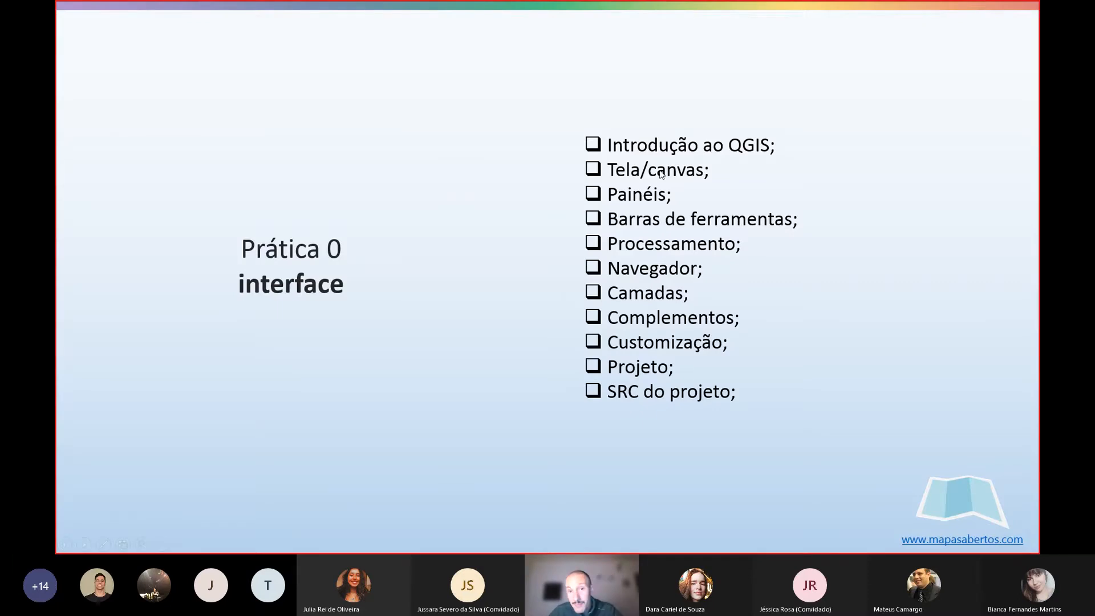
key(alt+Tab)
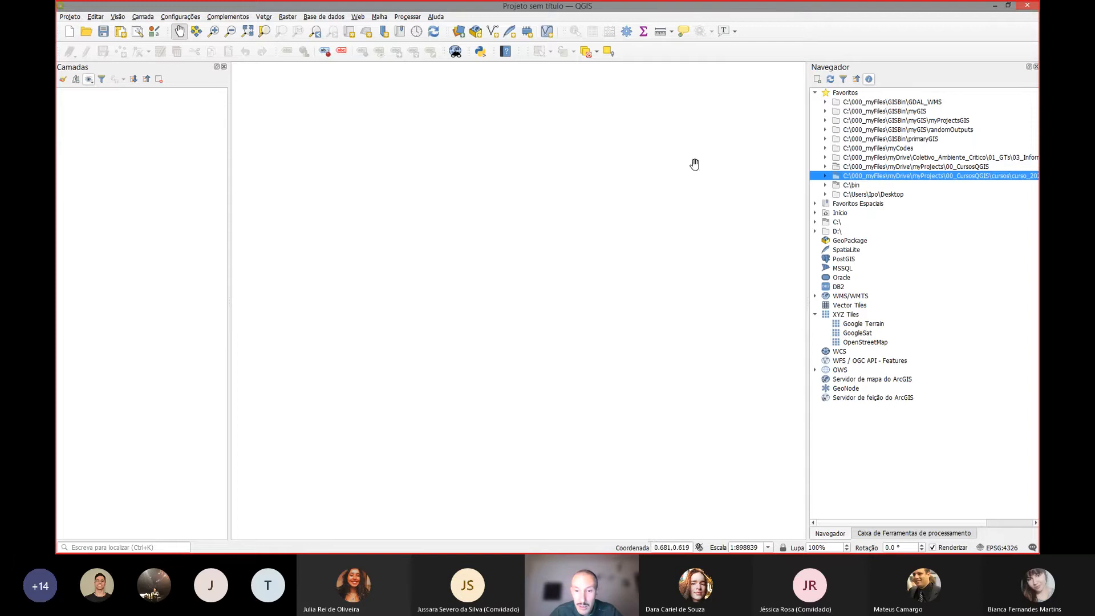
key(alt+Tab)
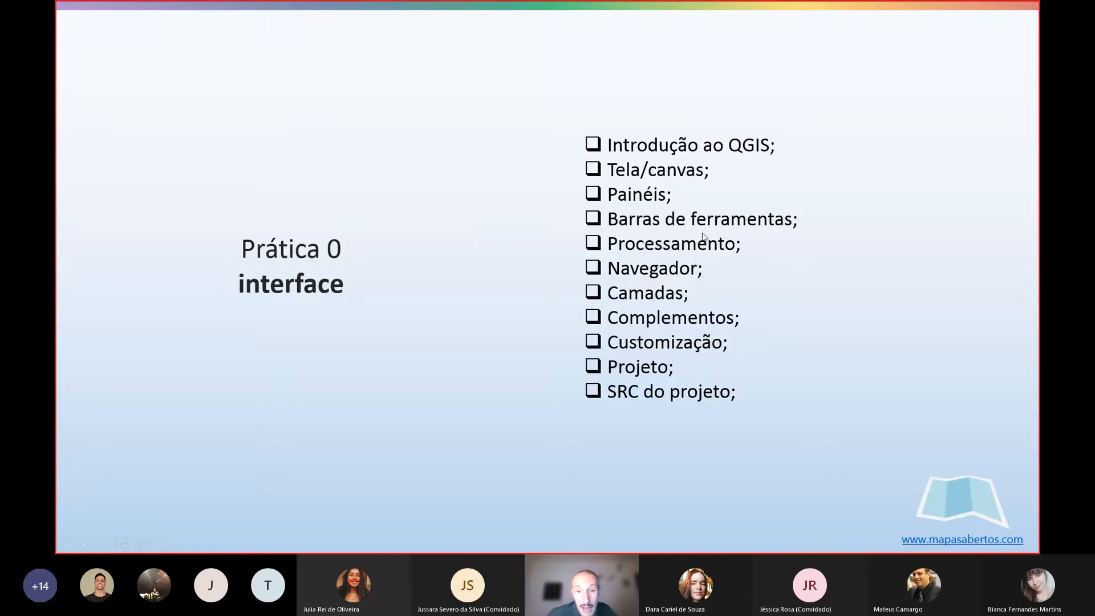
key(alt+Tab)
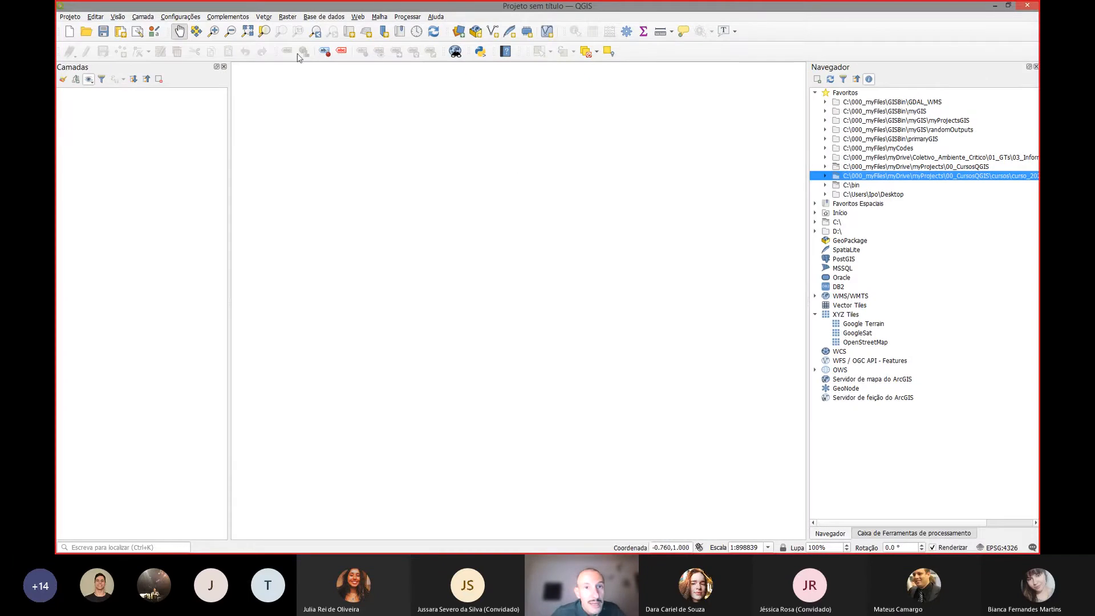
- Show the Processing Toolbox panel in place of the Browser panel
click(408, 17)
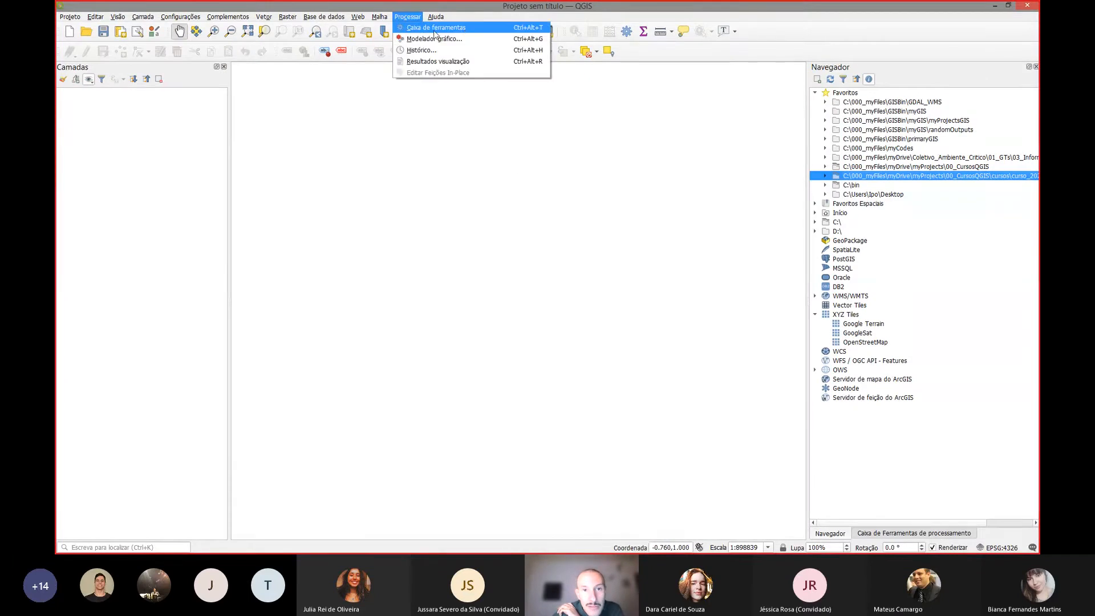
click(469, 28)
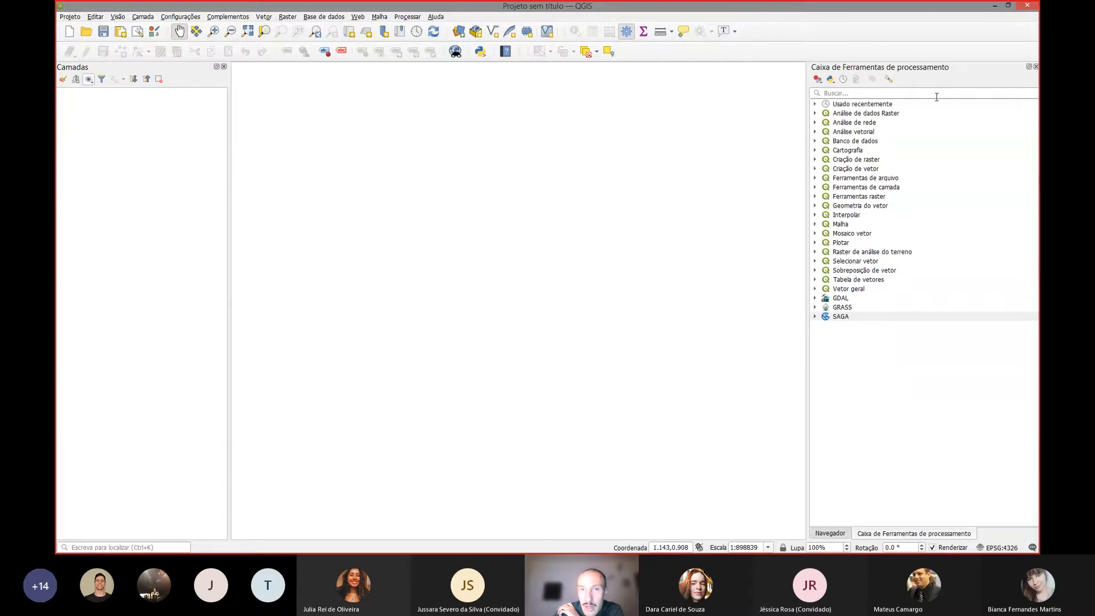
click(402, 17)
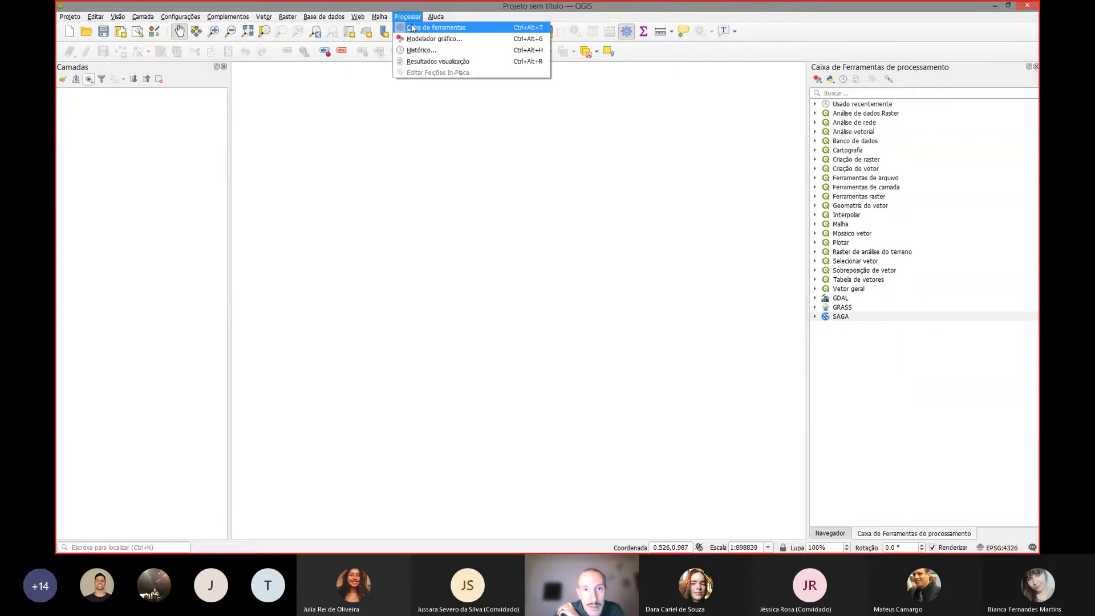
click(410, 17)
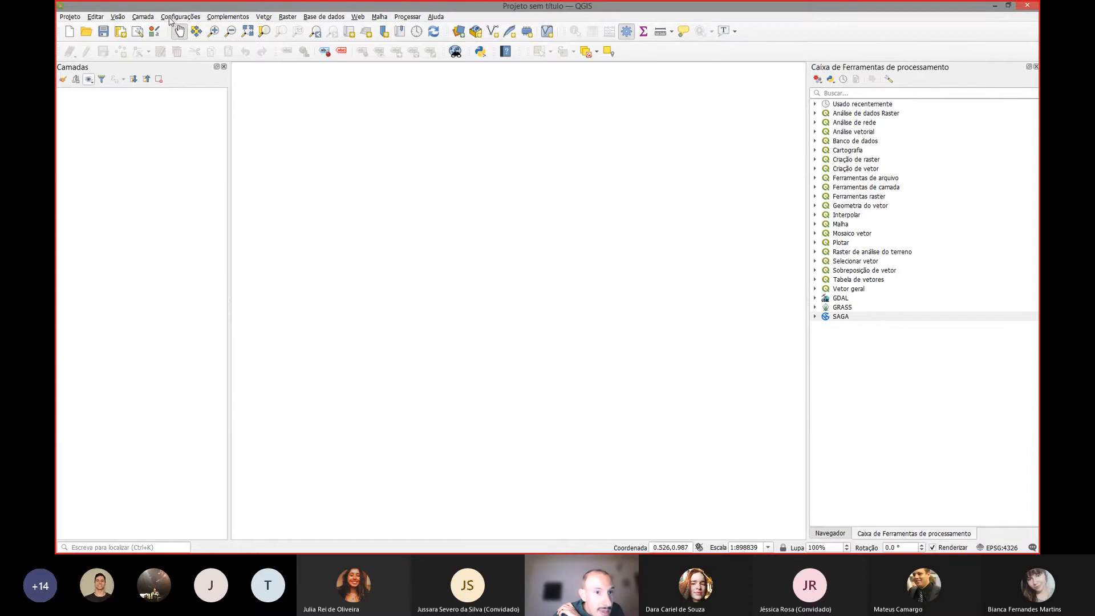
- Examine the list of available panels, including the Caixa de Ferramentas de processamento entry, without changing their visibility
click(117, 17)
mouse_move(335, 364)
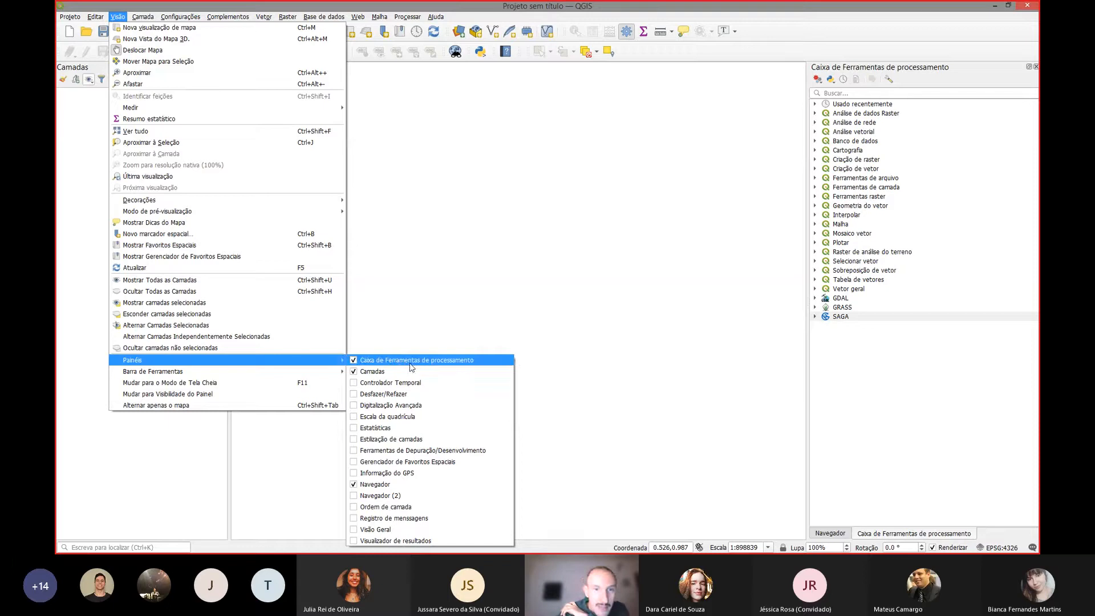
click(469, 6)
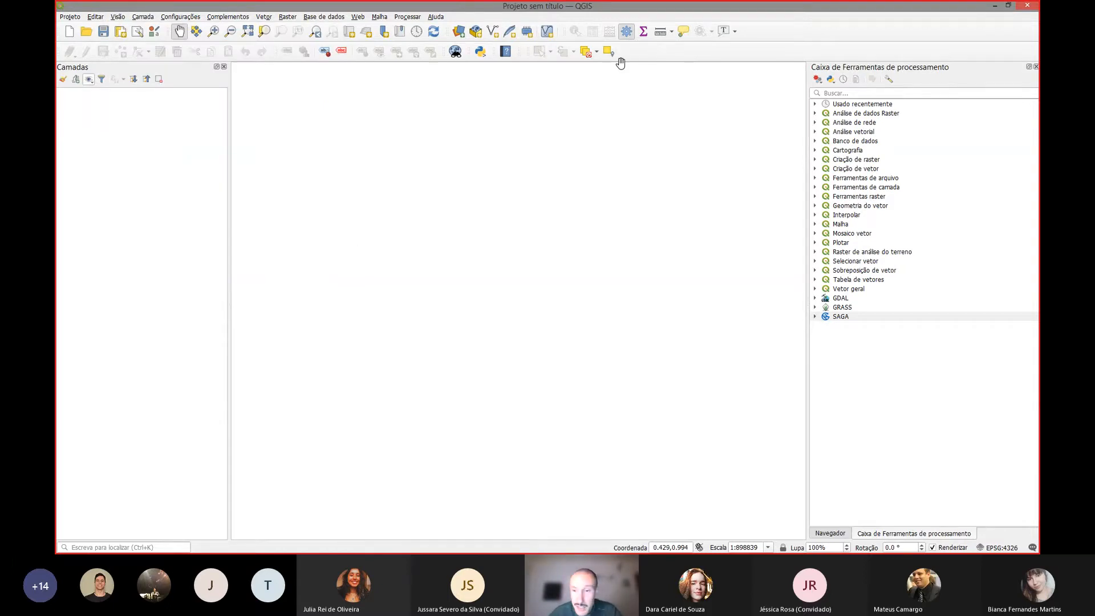
- Consult the presentation slide's topic list again and return to QGIS
key(alt+Tab)
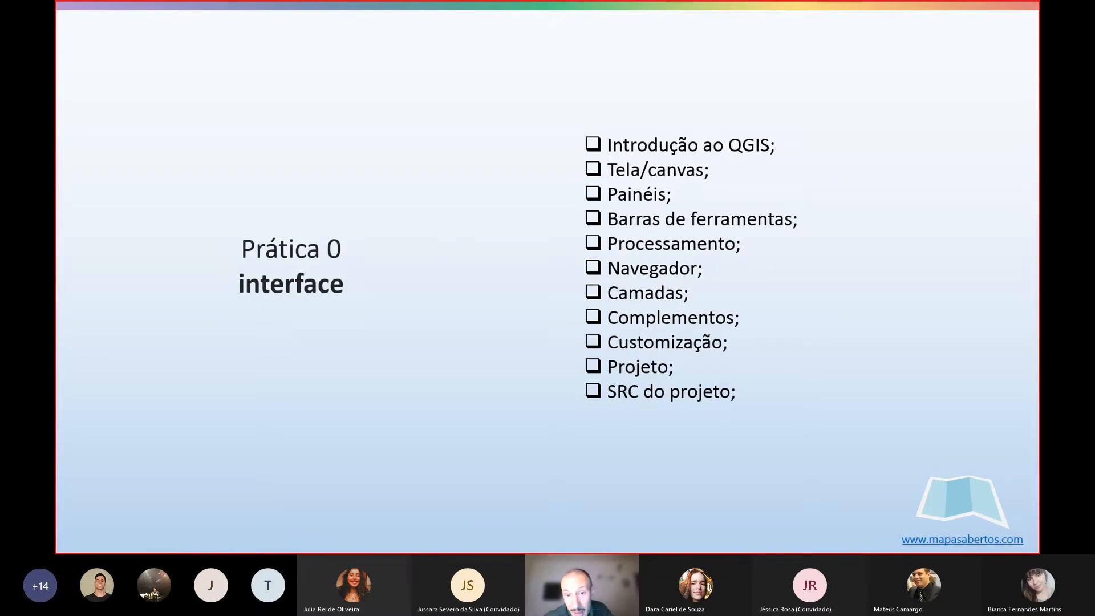
key(alt+Tab)
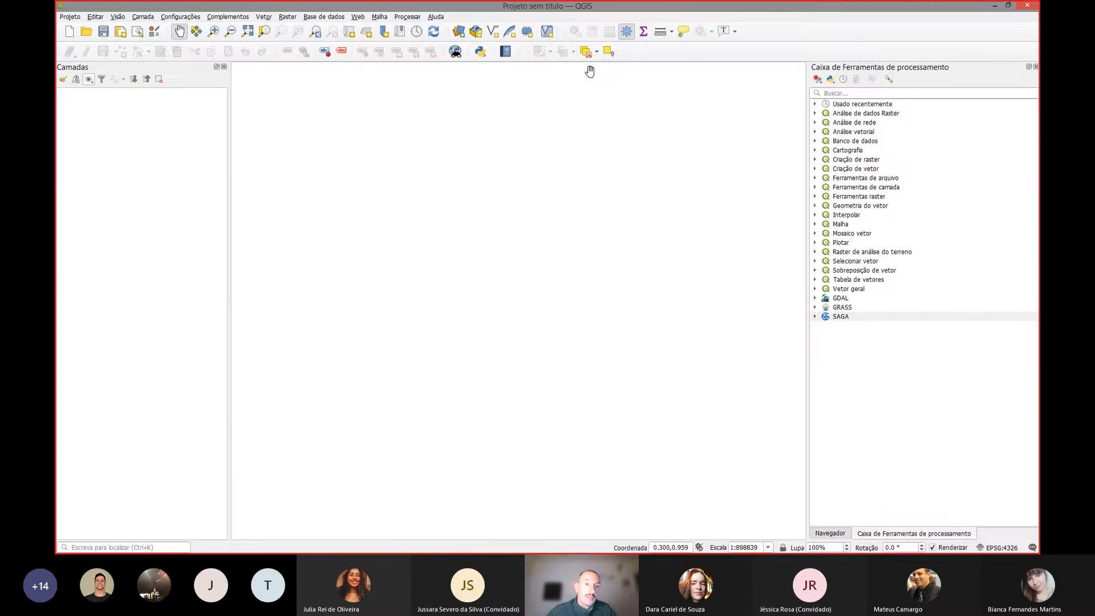
- Open the plugin manager, move its window over the map canvas, and browse the list of all plugins
click(231, 17)
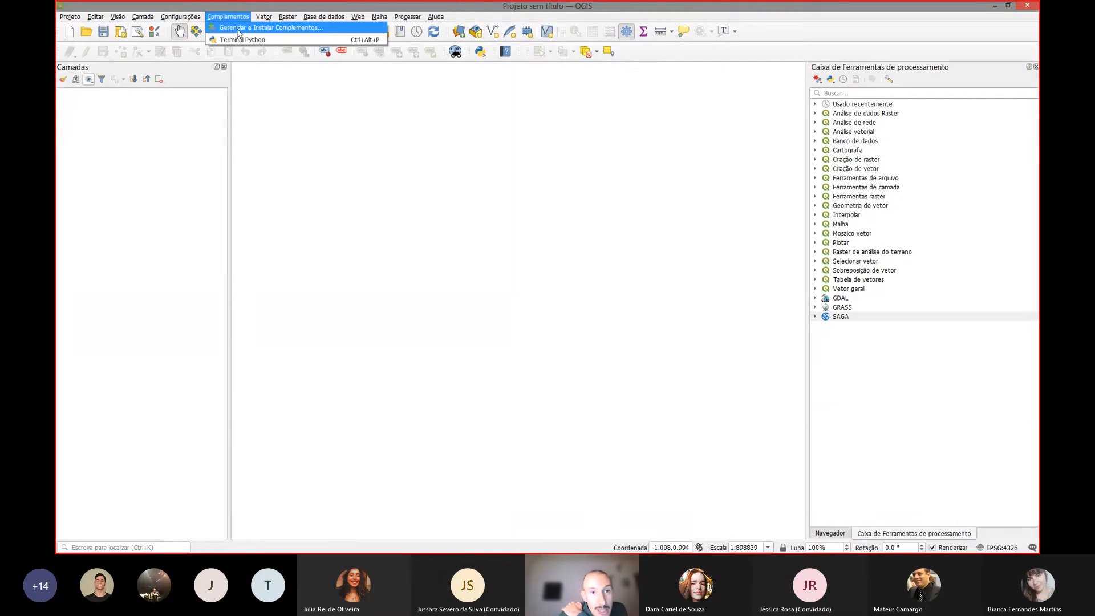
click(231, 33)
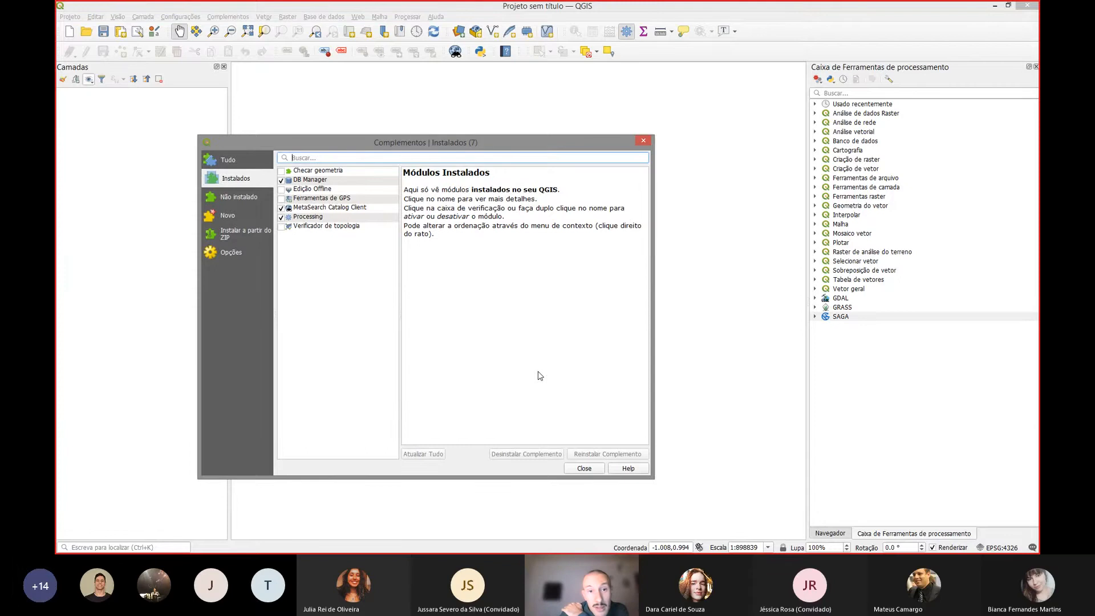
drag(304, 142, 405, 86)
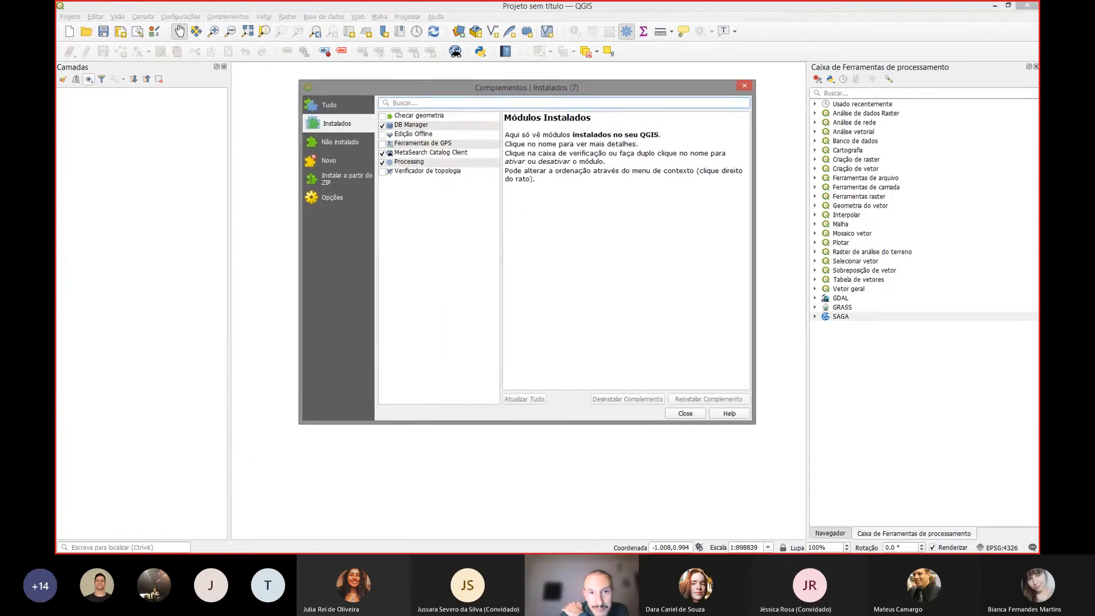
click(337, 105)
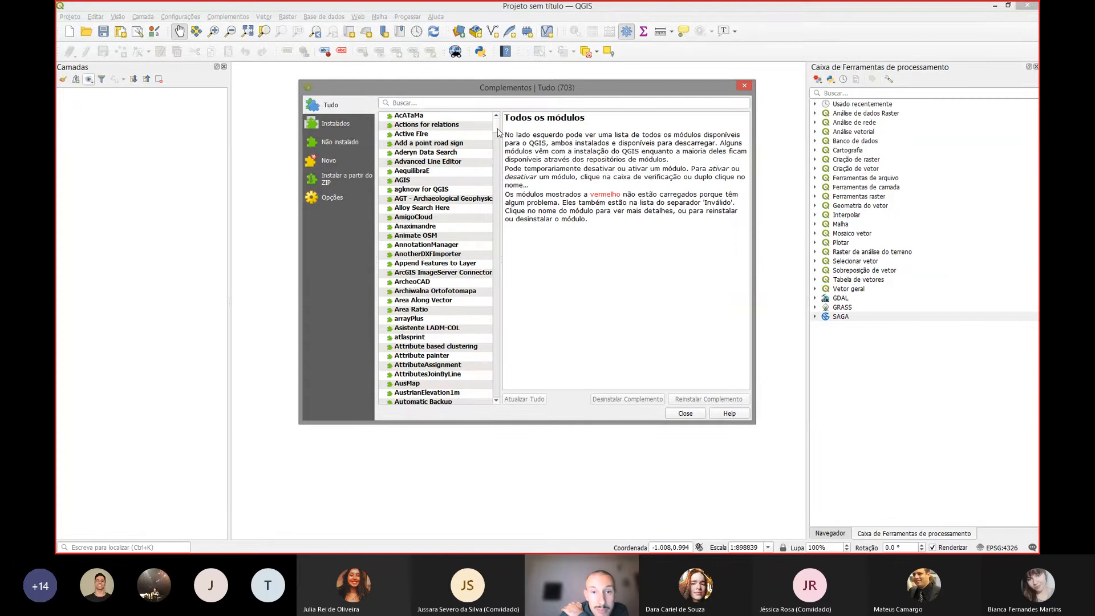
drag(498, 133, 499, 139)
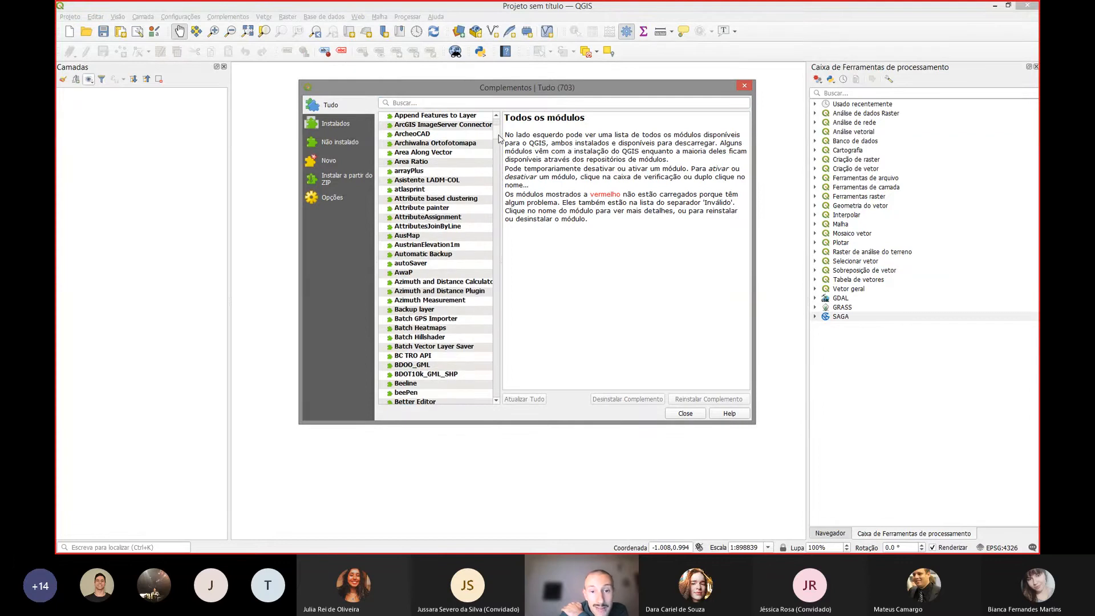
scroll(499, 138, down, 3)
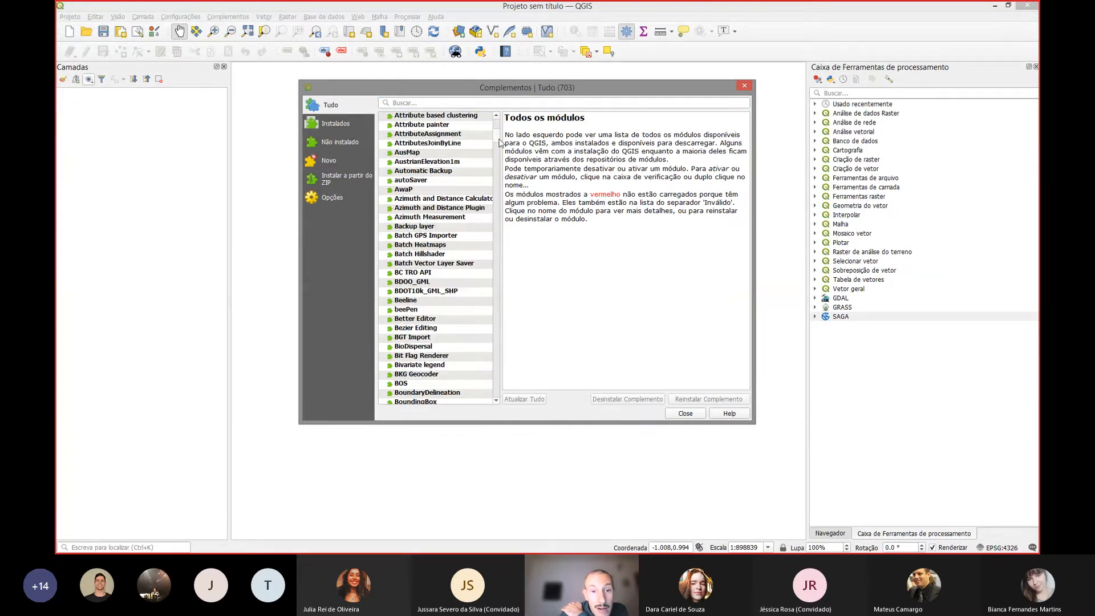
- View the details of the Azimuth and Distance Plugin, widening the plugin manager and highlighting the plugin's authors
click(437, 209)
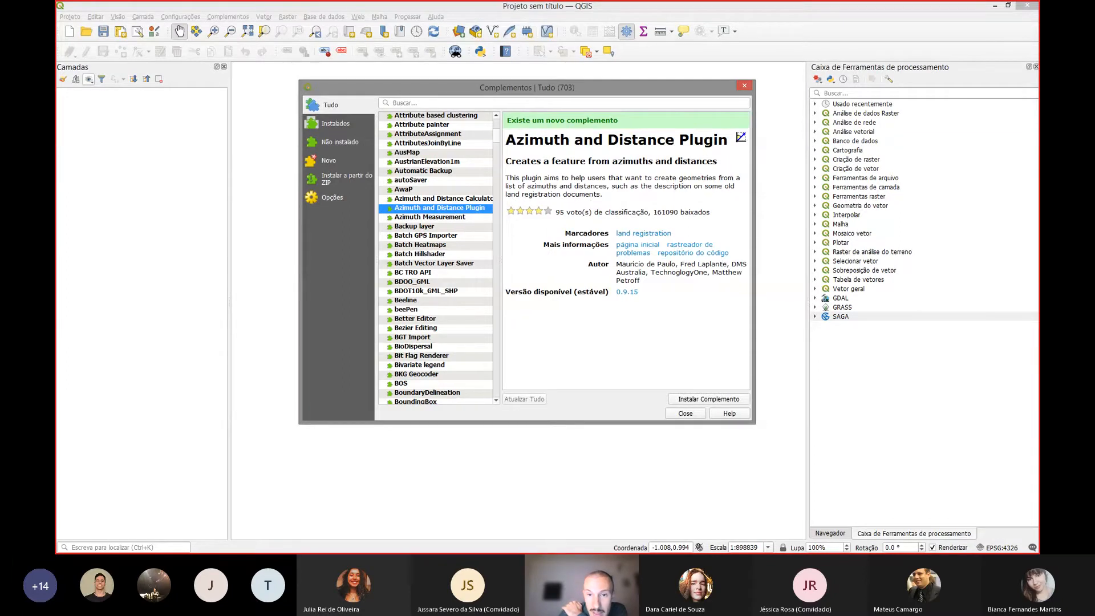
drag(756, 251, 837, 251)
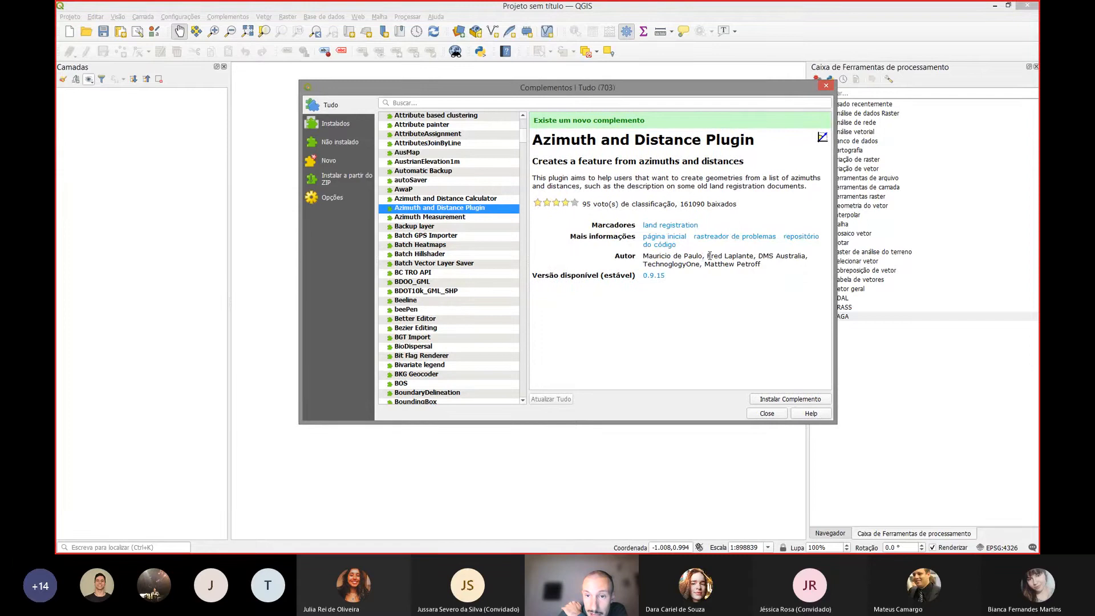
drag(708, 255, 743, 256)
click(759, 262)
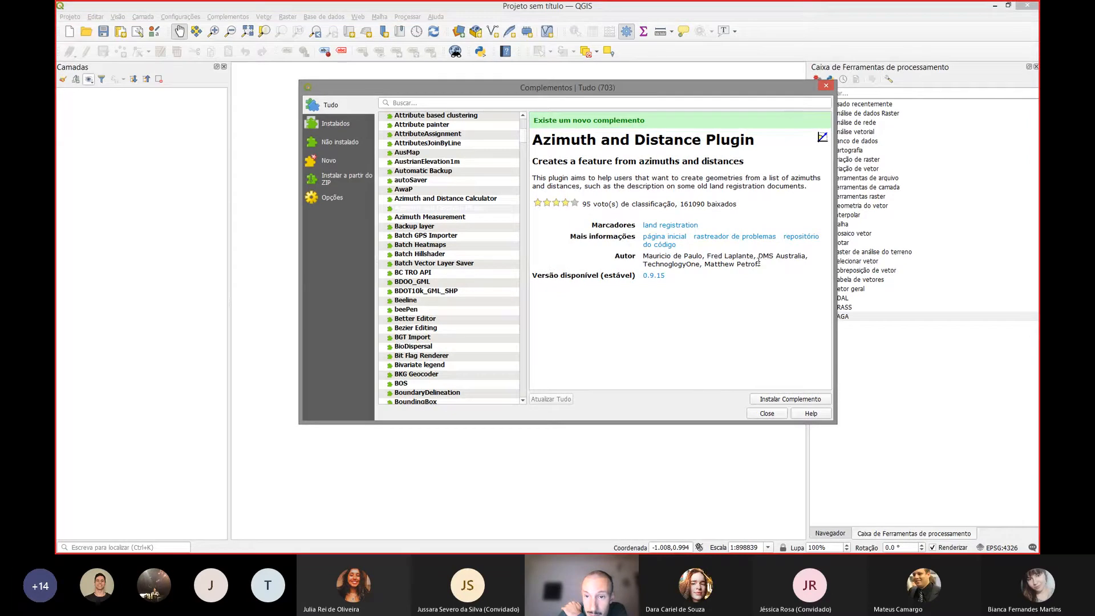
drag(762, 265, 643, 259)
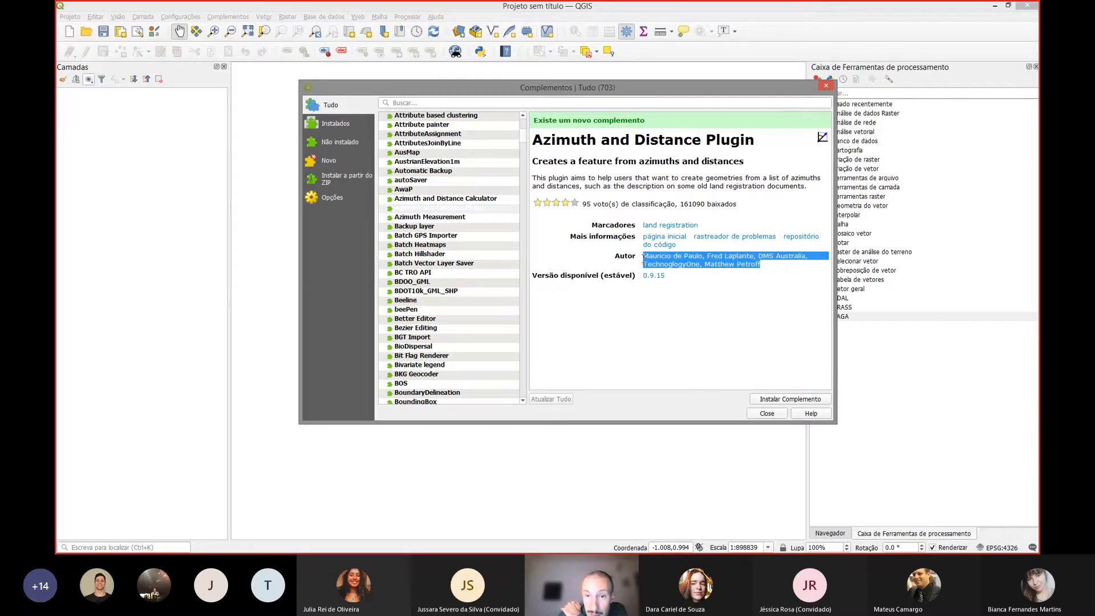
click(668, 200)
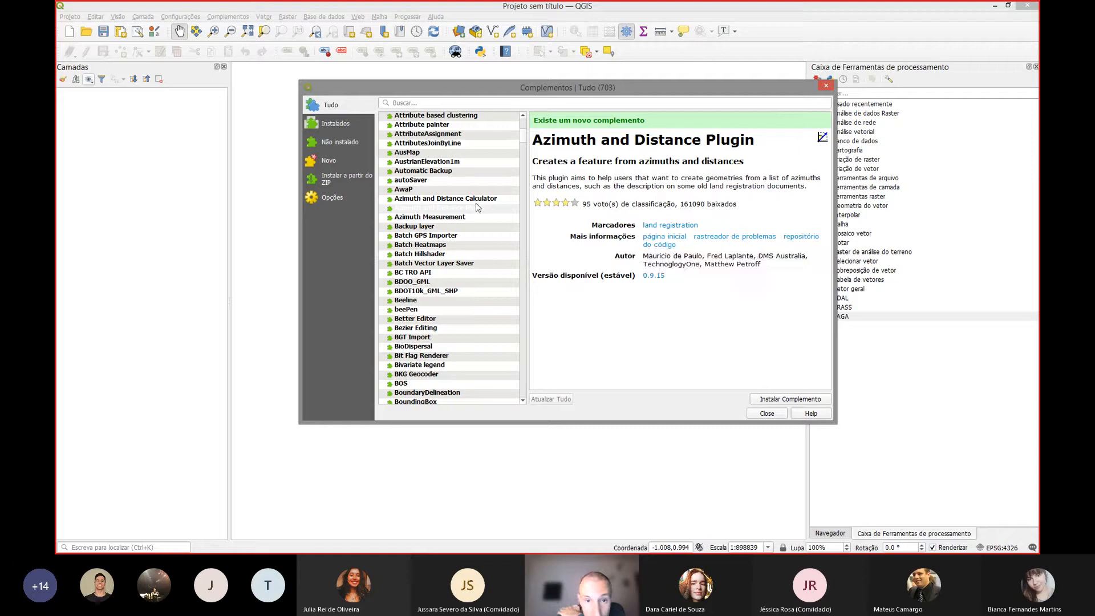
- View the details of the Azimuth and Distance Calculator plugin and browse further through the full plugin list
click(446, 198)
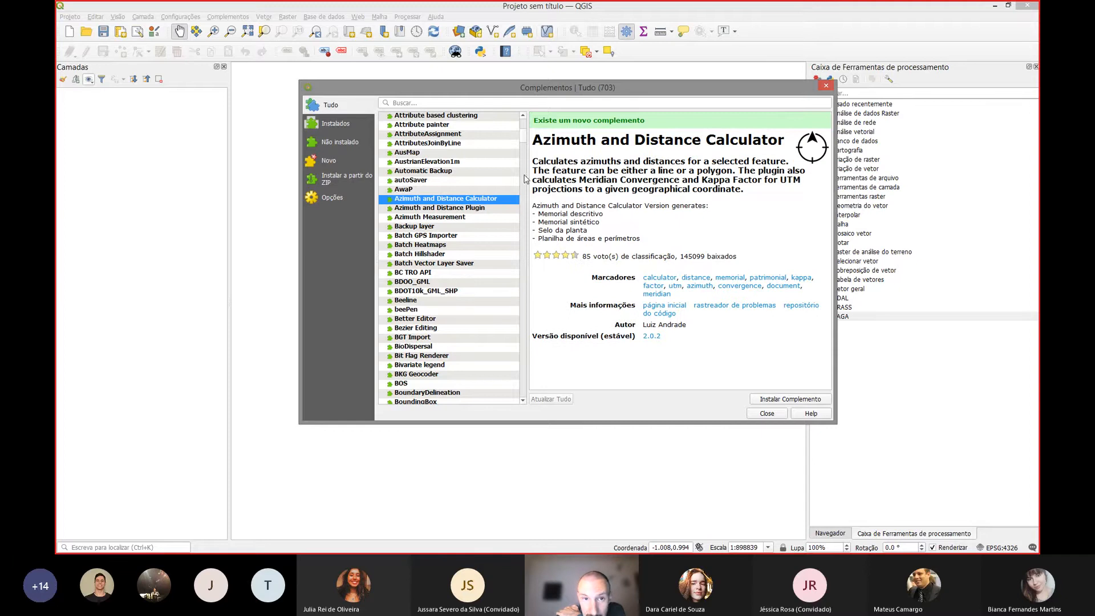
mouse_move(525, 143)
mouse_down()
mouse_move(528, 178)
mouse_move(524, 130)
mouse_up()
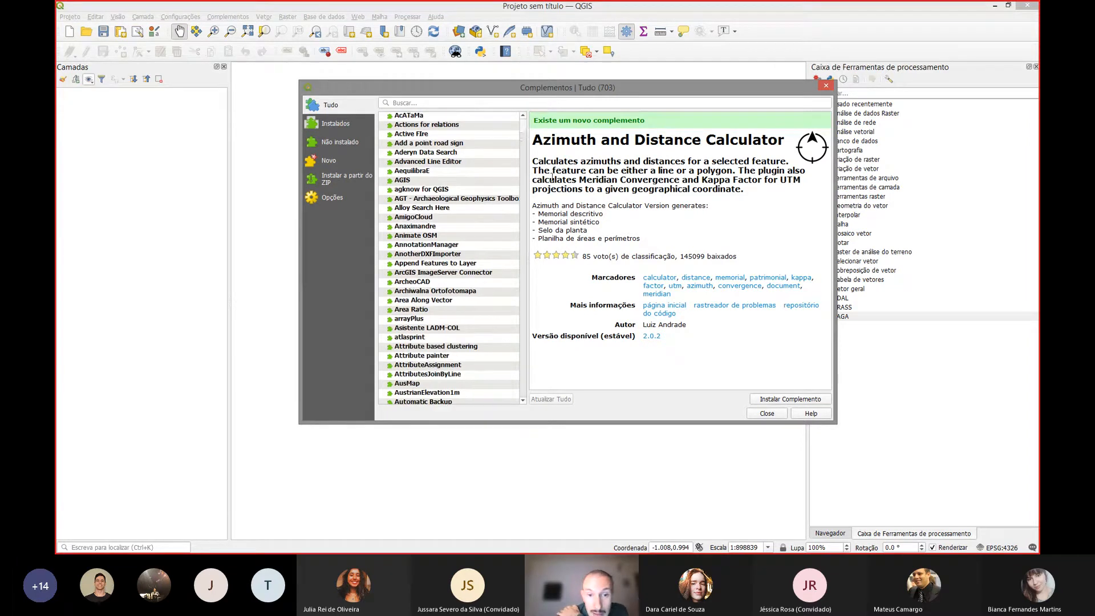
drag(523, 128, 528, 148)
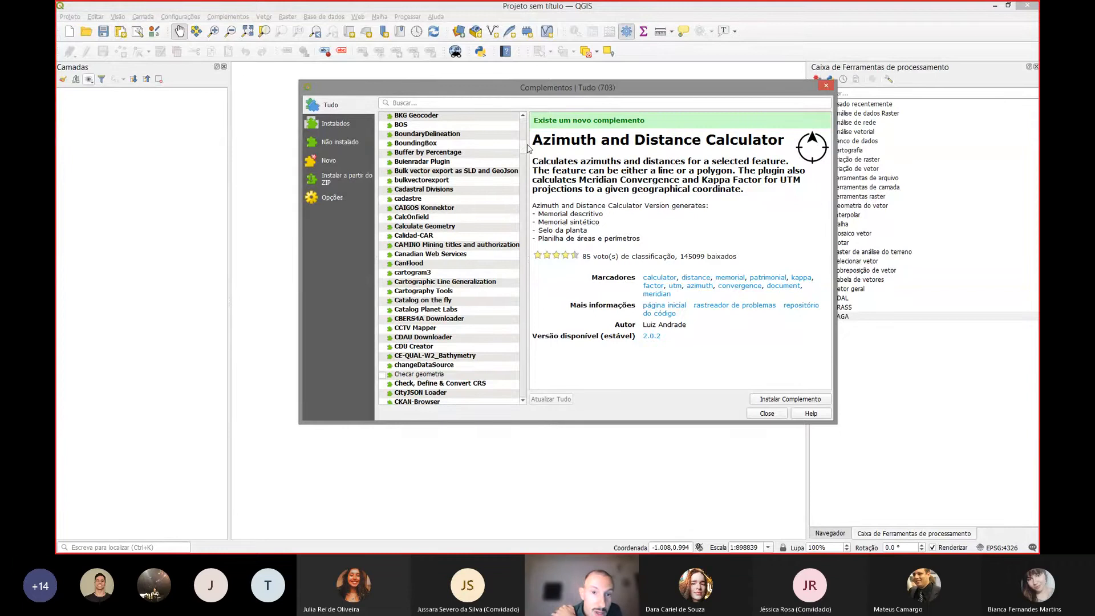
- View the details of the AGIS, Aderyn Data Search and Active Fire plugins near the start of the full plugin list
drag(527, 146, 525, 126)
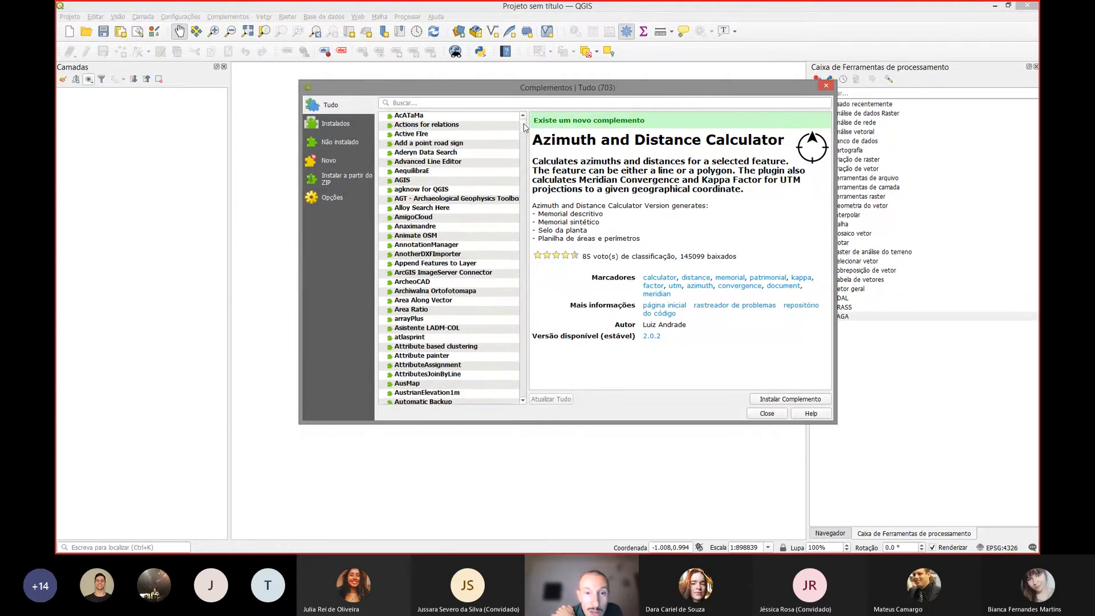
click(450, 217)
click(445, 190)
click(444, 181)
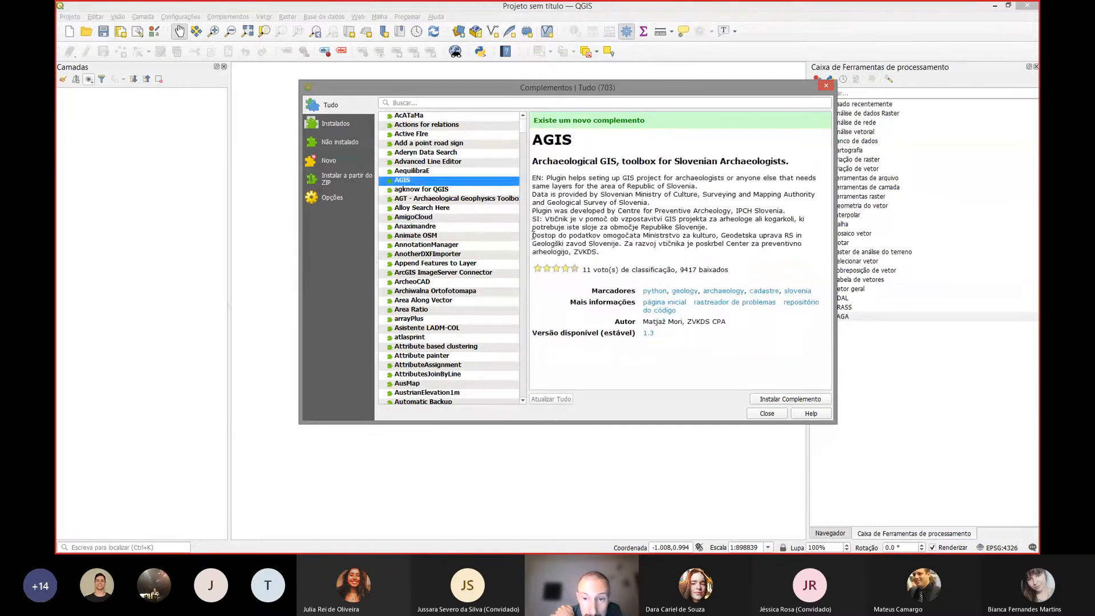
click(459, 150)
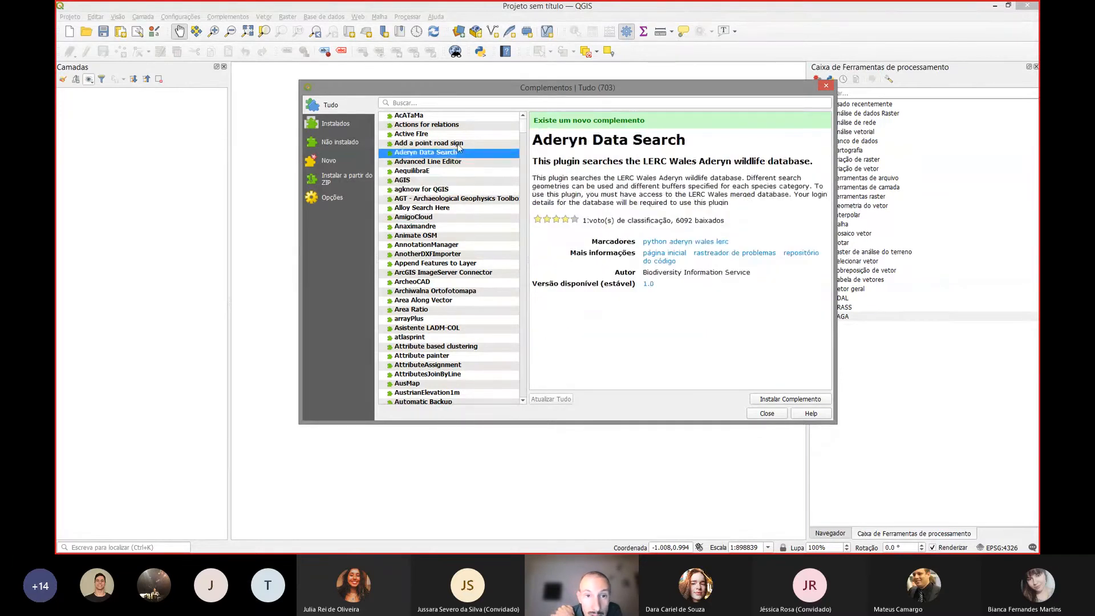
click(457, 144)
click(446, 136)
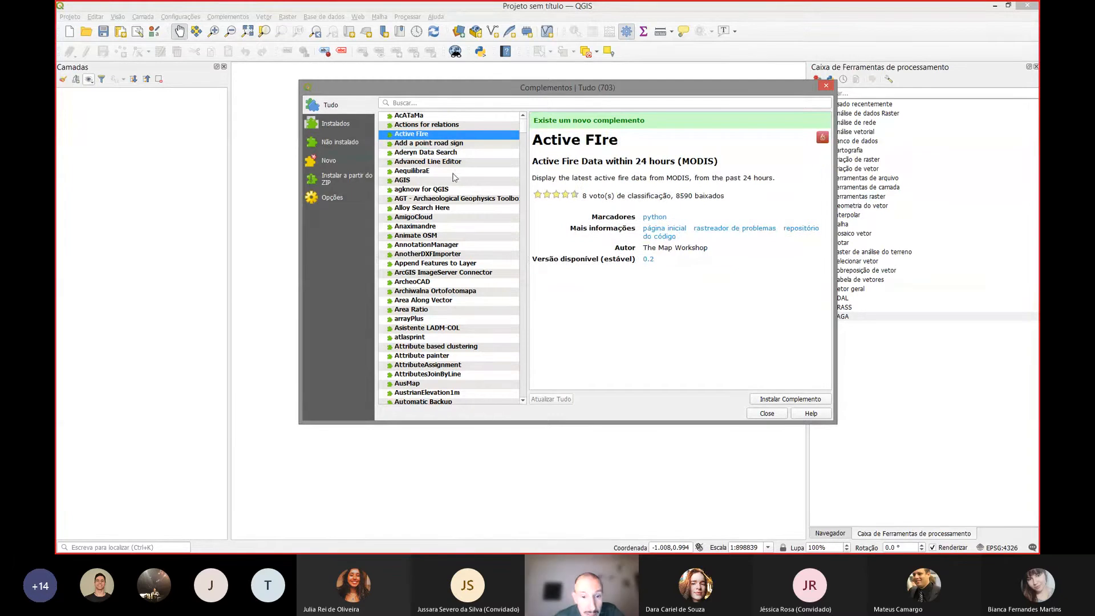
- Close the plugin manager, consult the presentation slide's topic list and return to QGIS
click(766, 413)
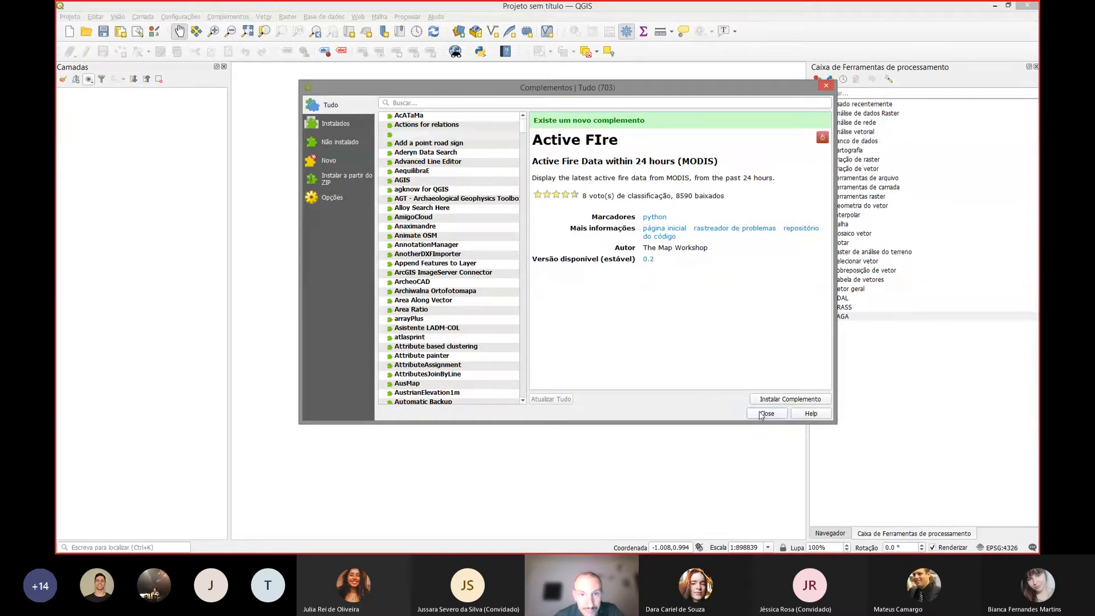
key(alt+Tab)
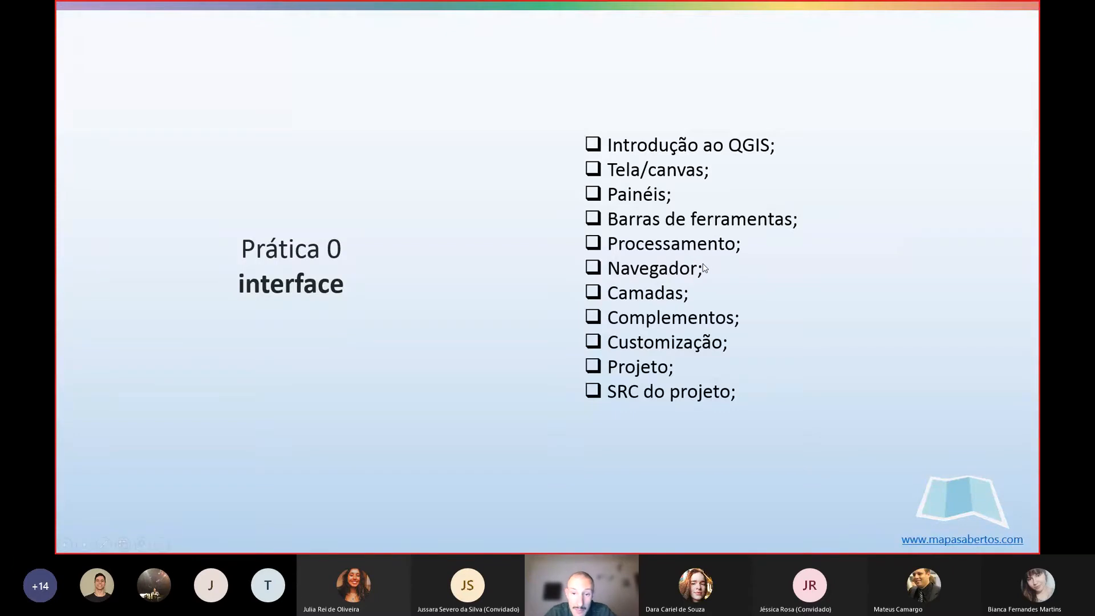
key(alt+Tab)
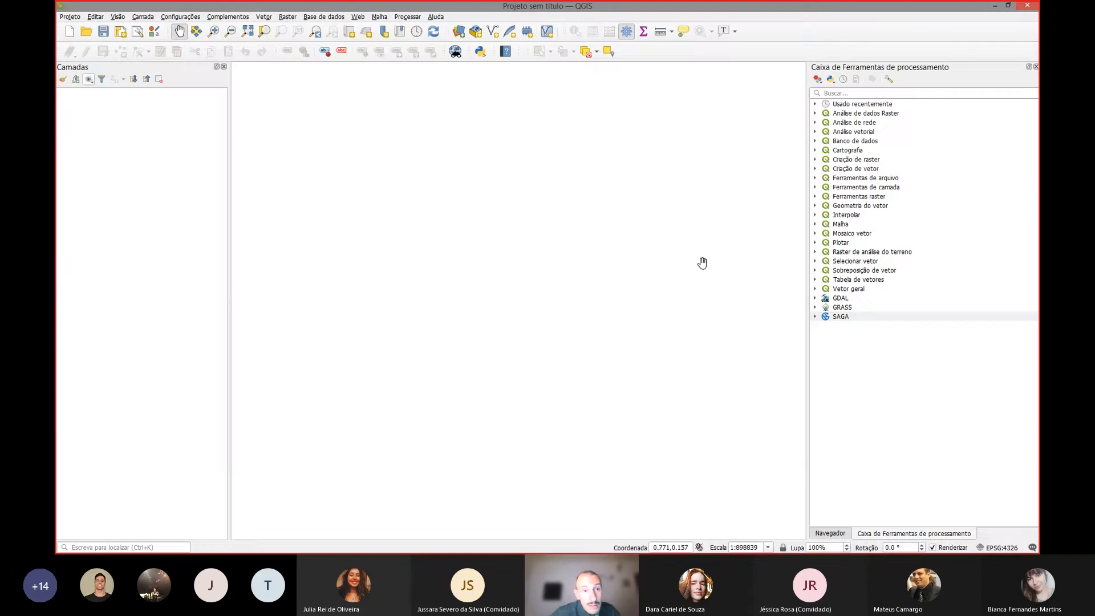
- Open the QGIS options, review the general settings and the available interface themes, and close the options
click(117, 22)
mouse_move(177, 23)
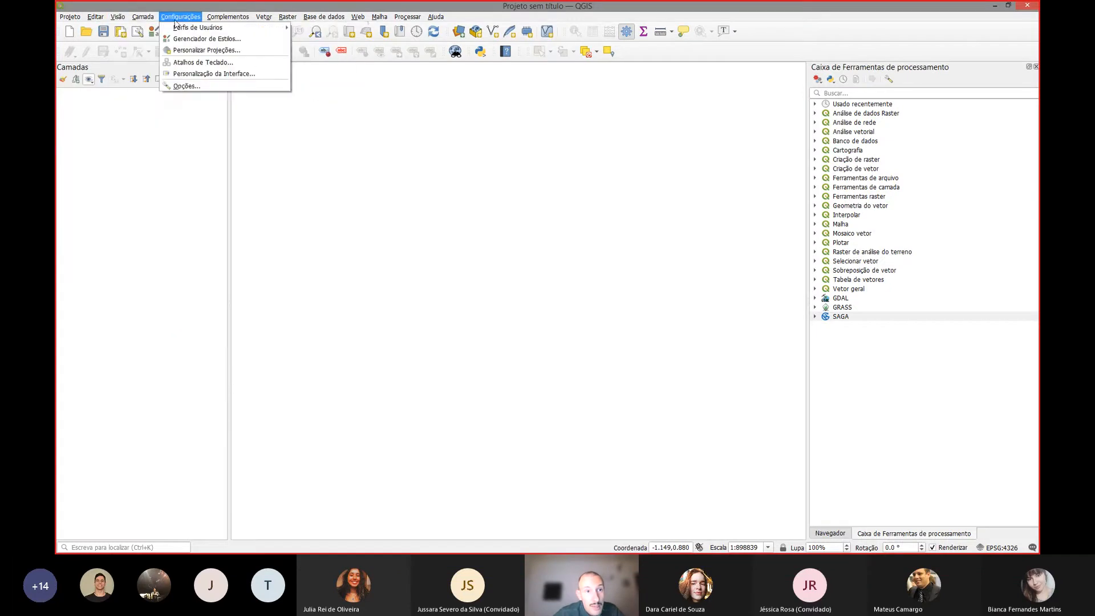
click(203, 88)
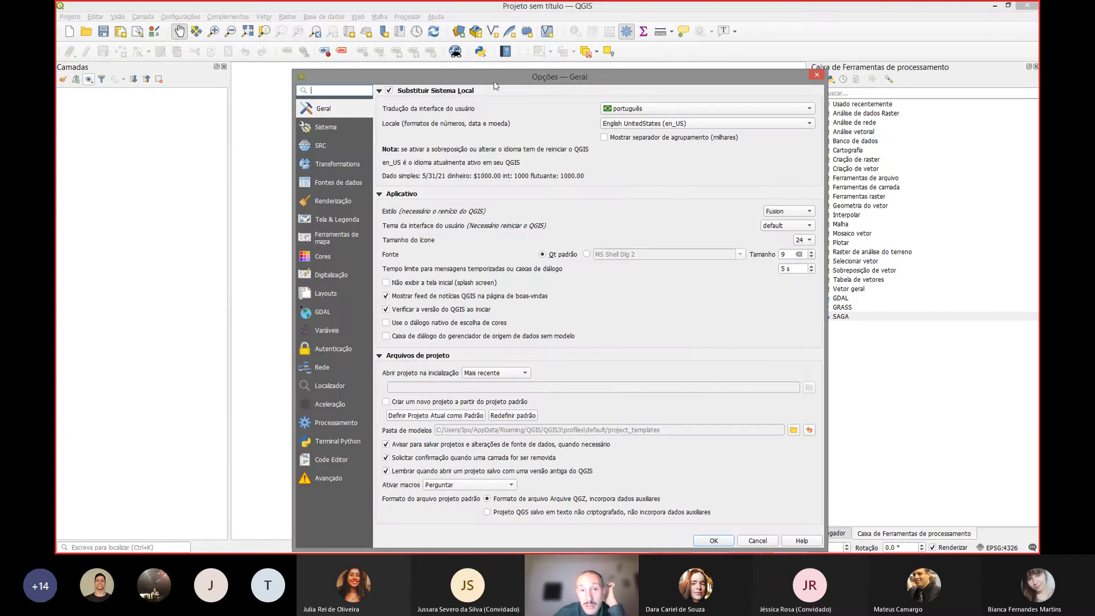
drag(494, 82, 478, 52)
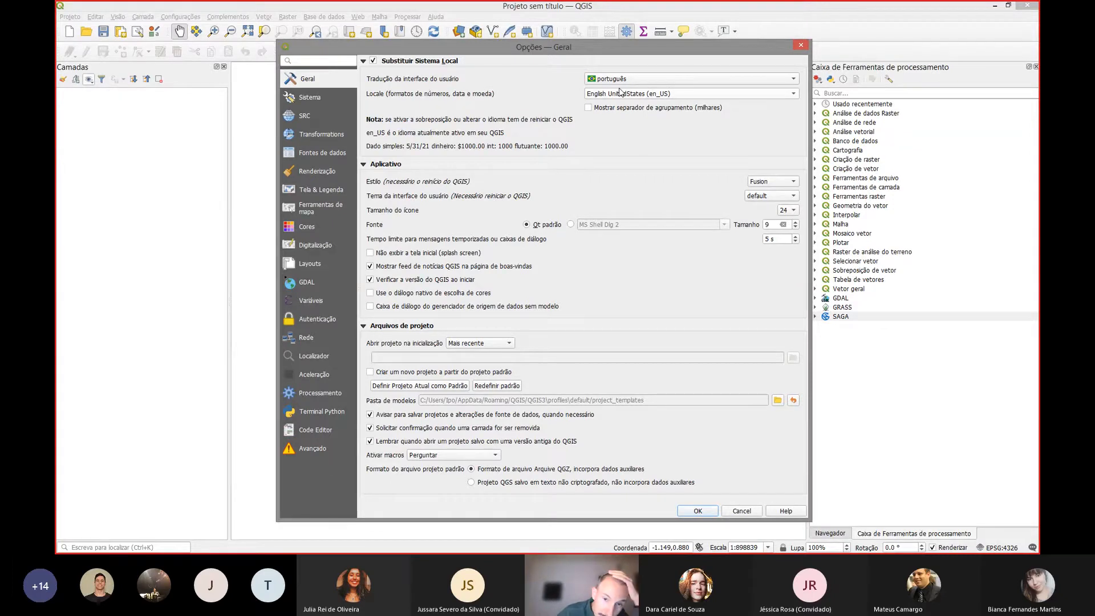
click(785, 201)
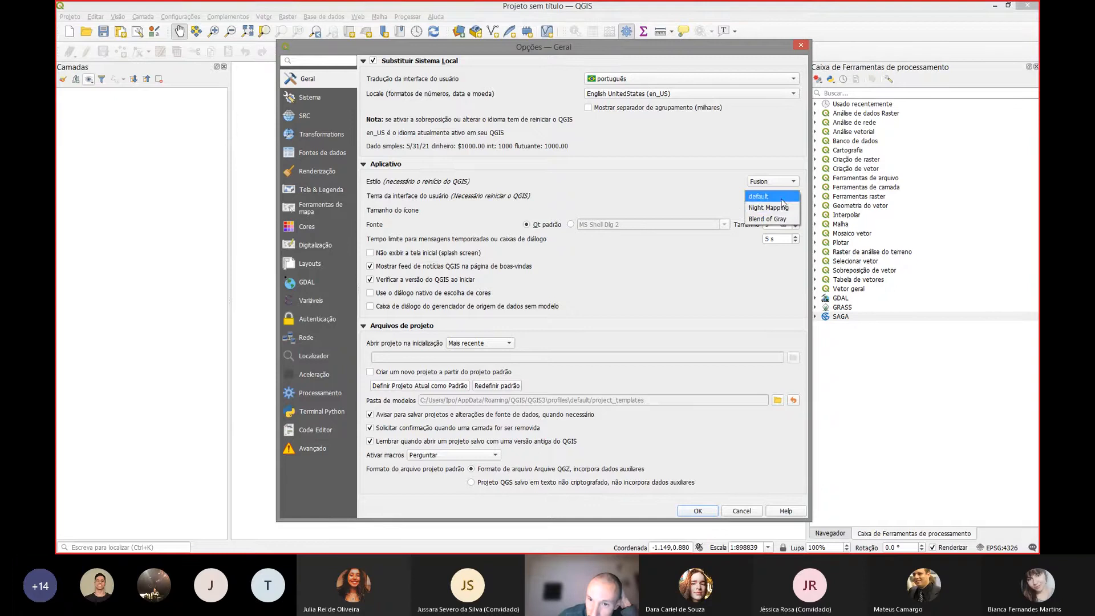
click(783, 199)
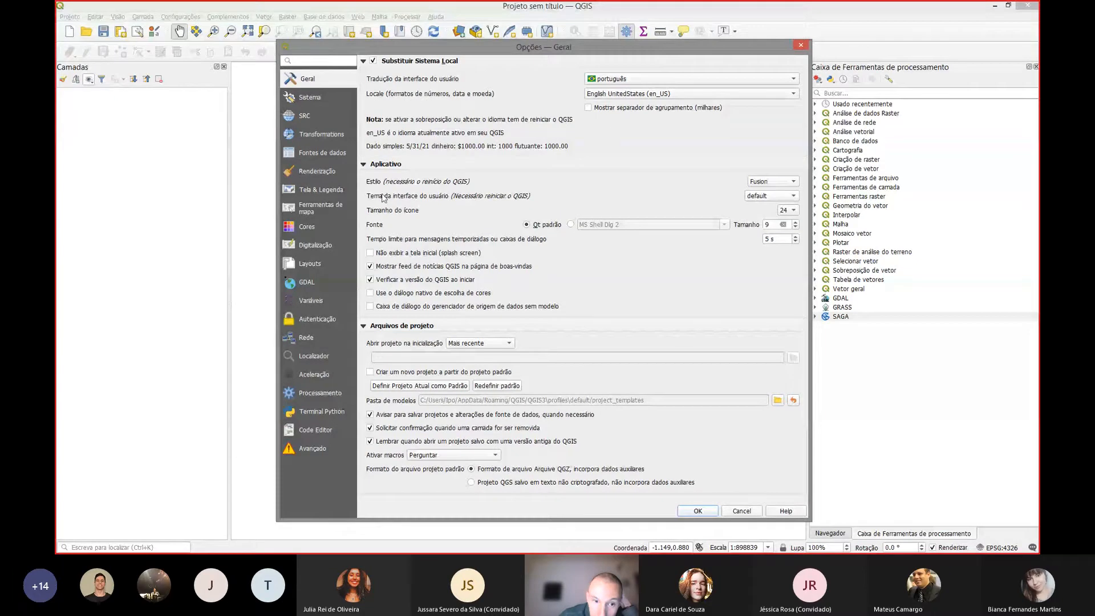
click(801, 45)
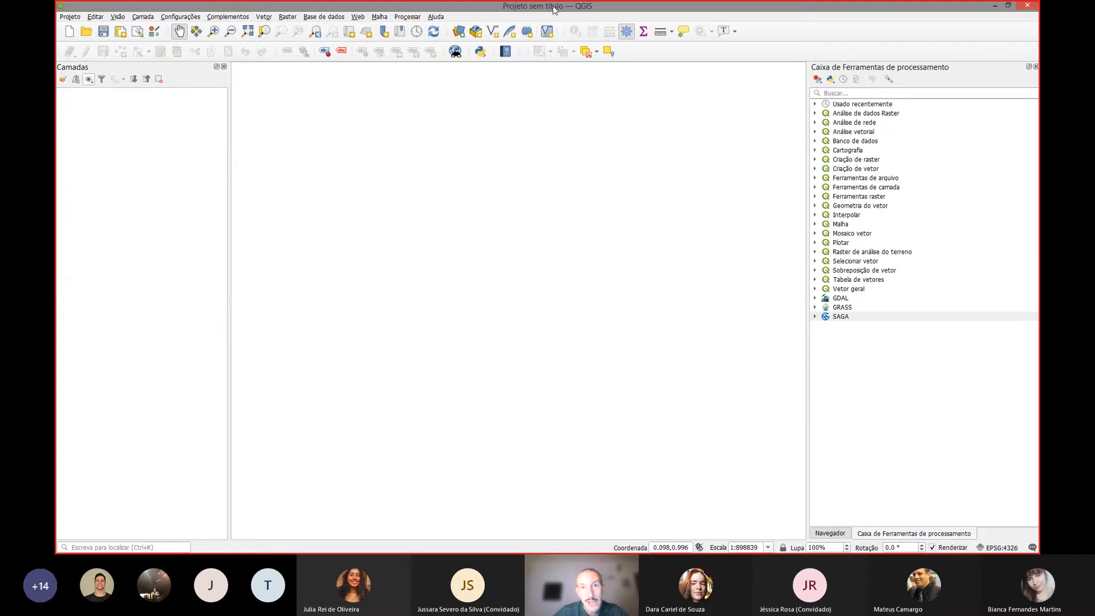
- Save the project as a QGZ file named projeto in the C:\bin folder
click(103, 32)
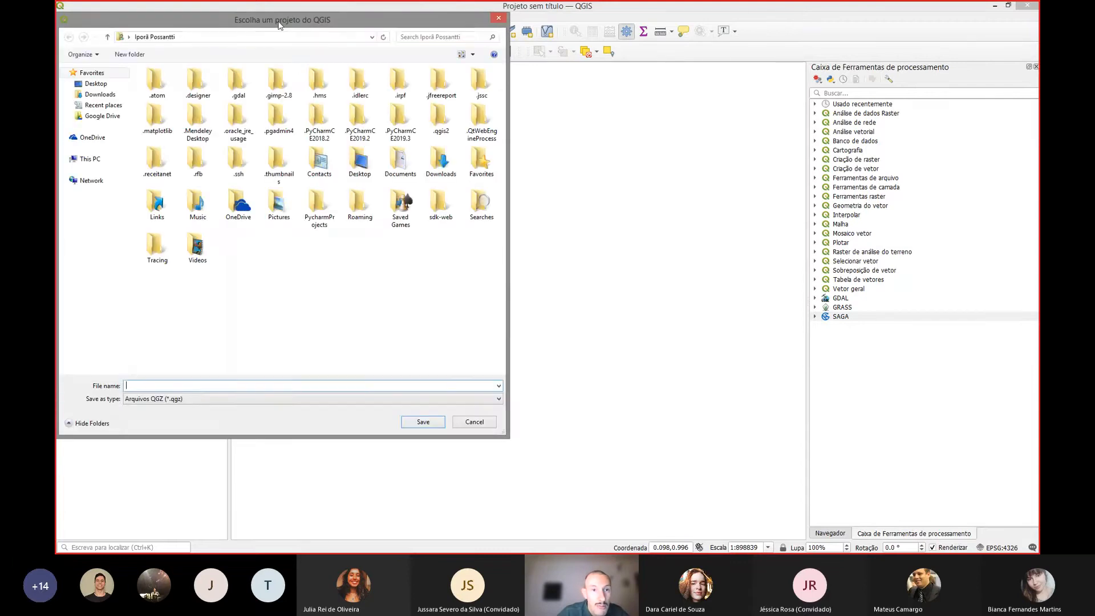
drag(282, 29, 452, 42)
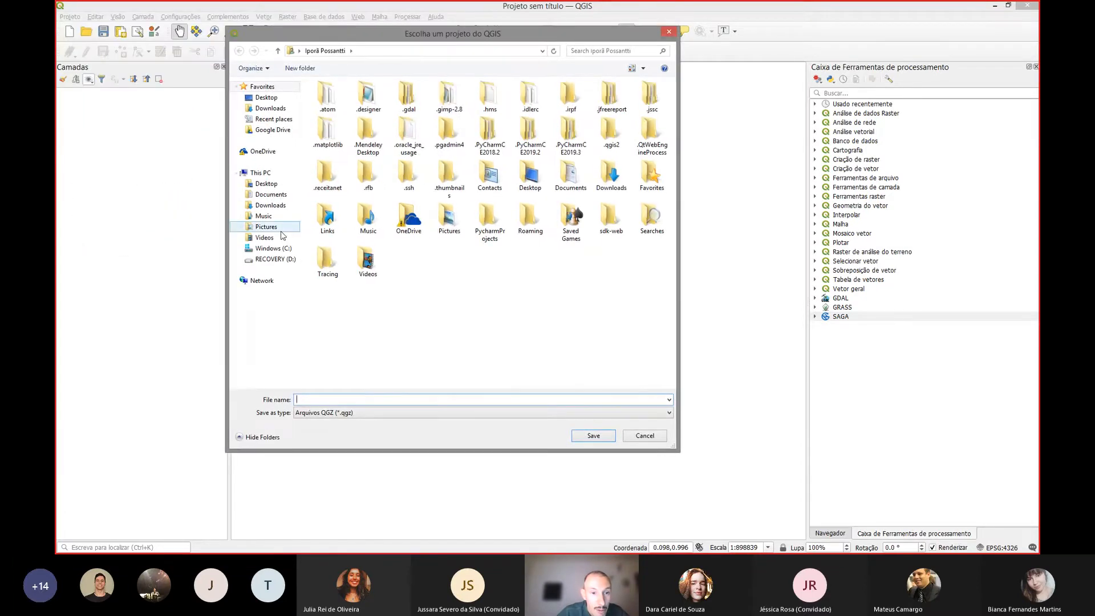
click(272, 249)
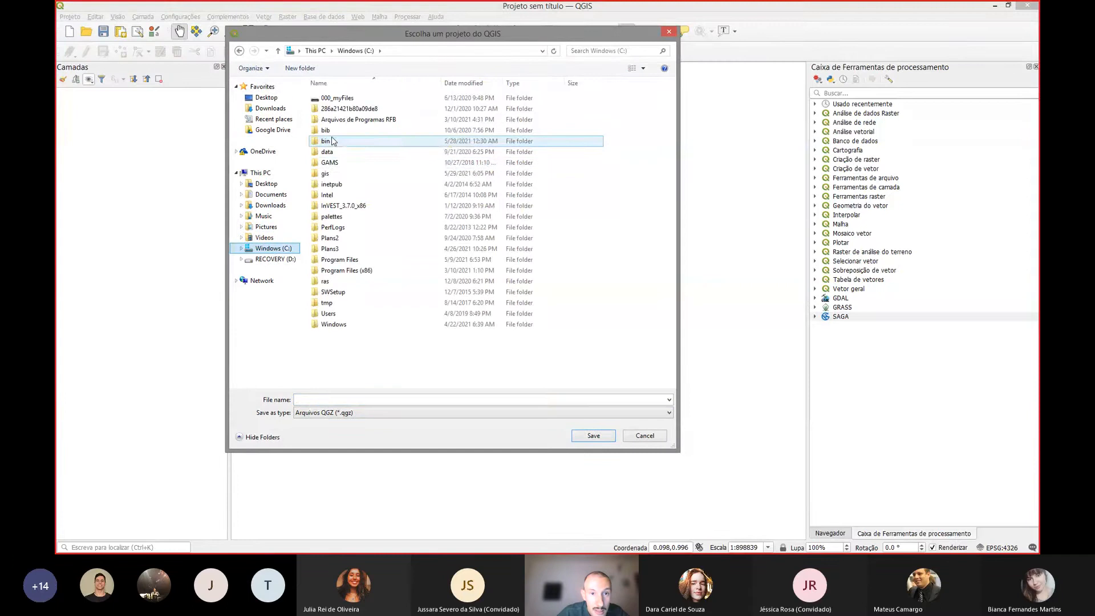
double_click(334, 141)
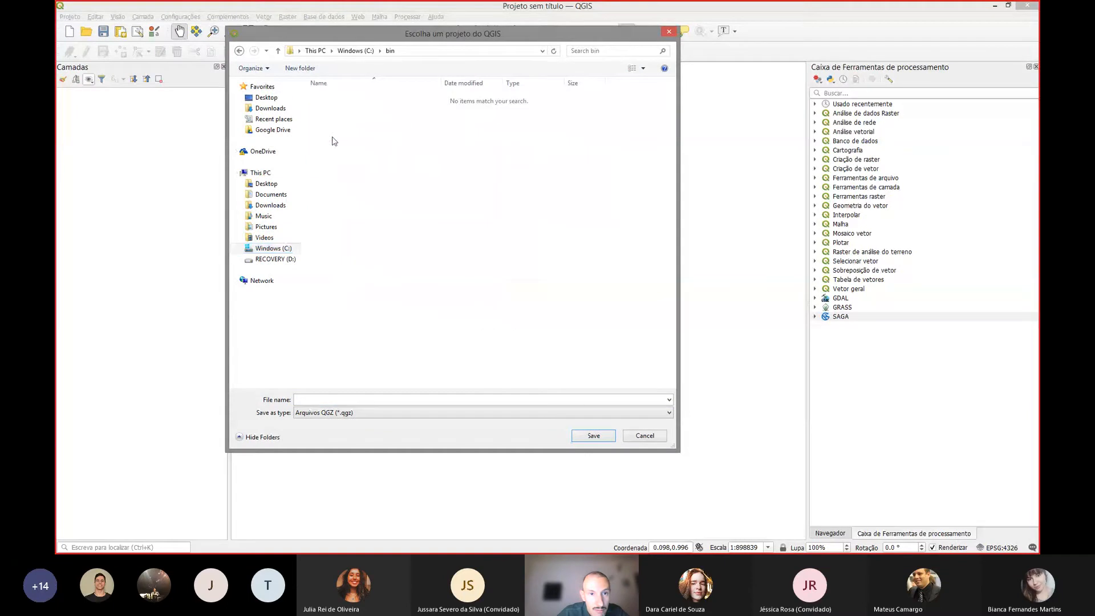
click(334, 400)
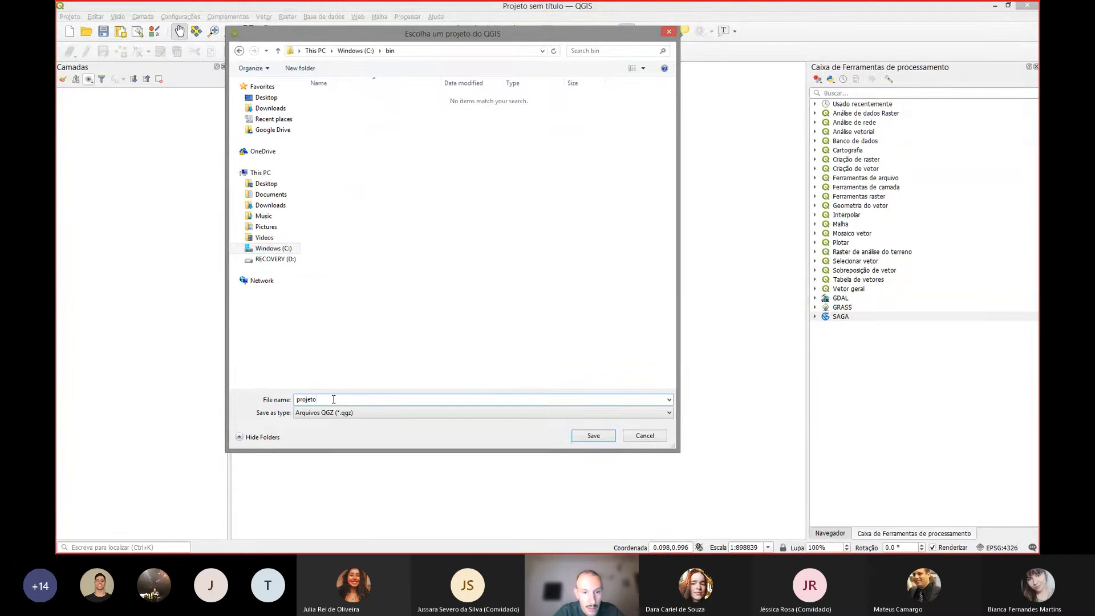
key(Return)
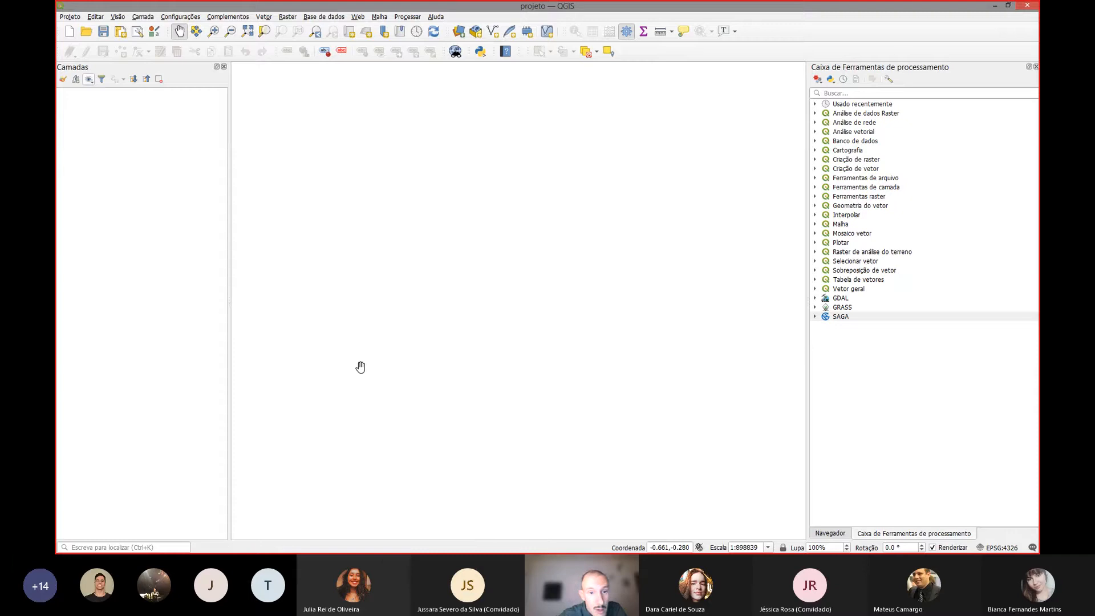
- Open the project properties on the general settings and extend the properties window upward
click(71, 19)
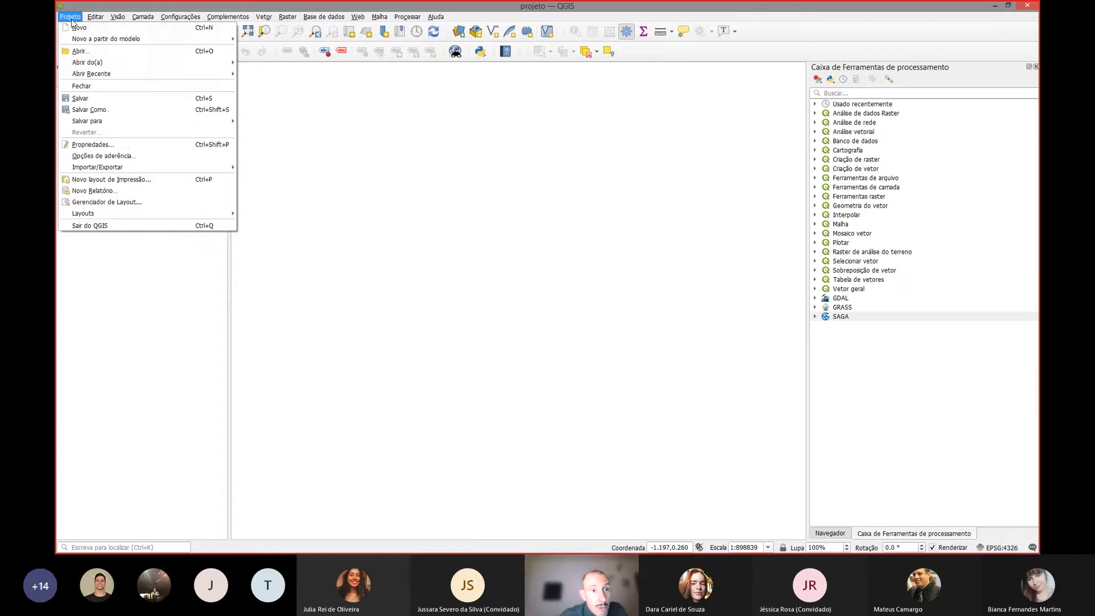
click(132, 146)
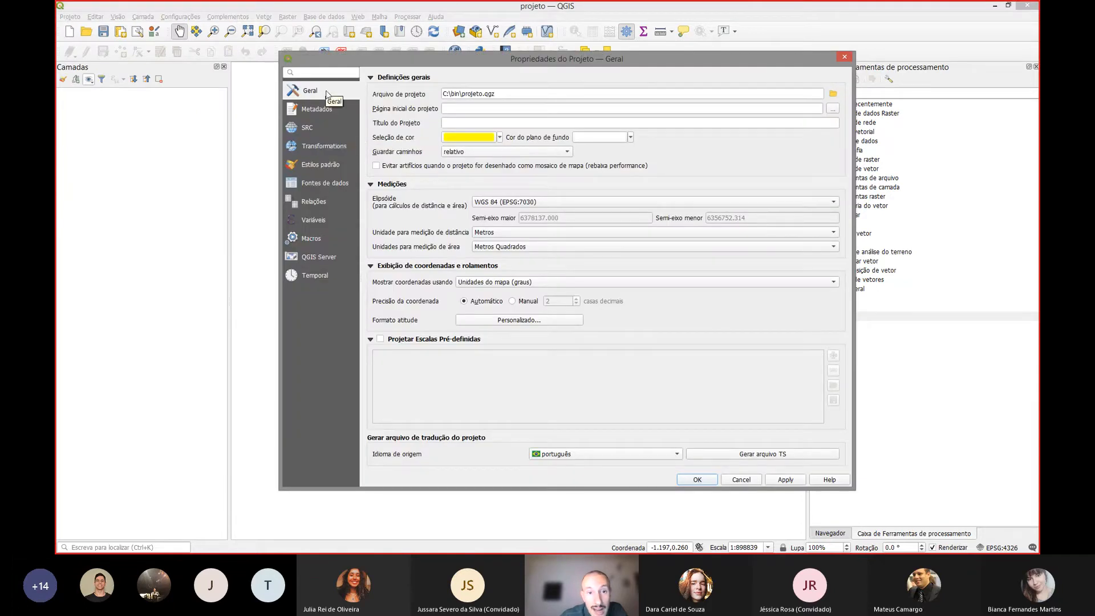
drag(350, 50, 350, 21)
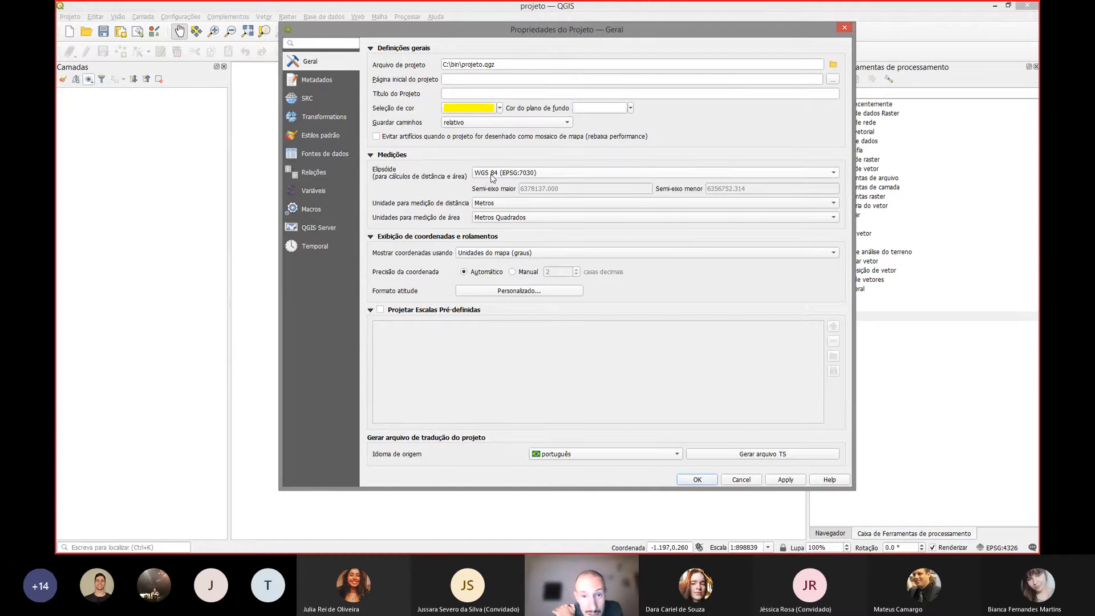
- Browse the ellipsoid choices for the project's measurements from the WGS entries up to the beginning, and close the list without choosing one
click(492, 177)
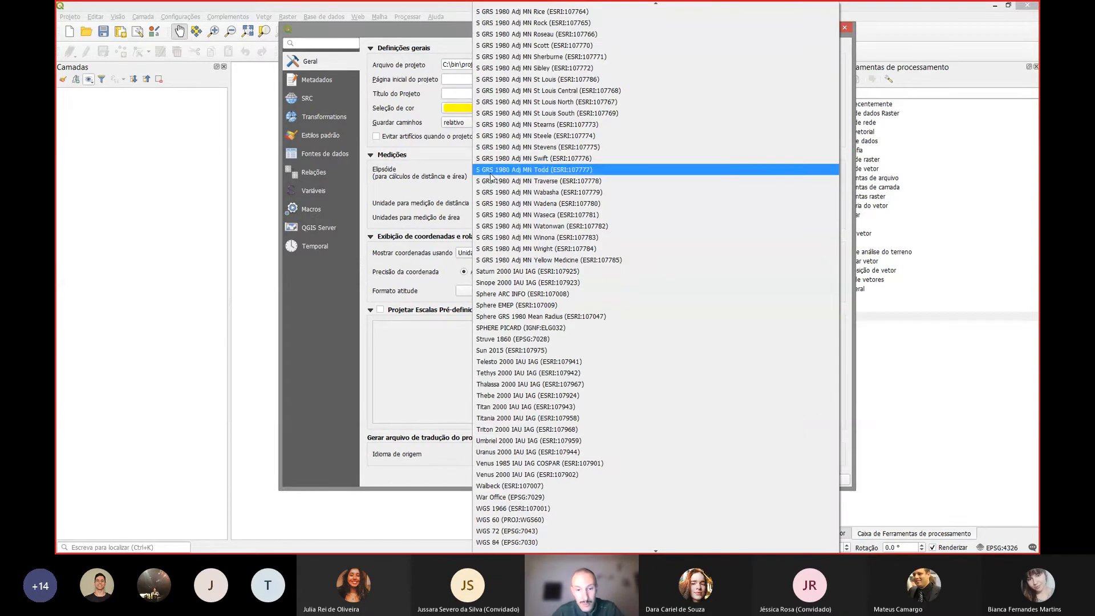
key(w)
key(g)
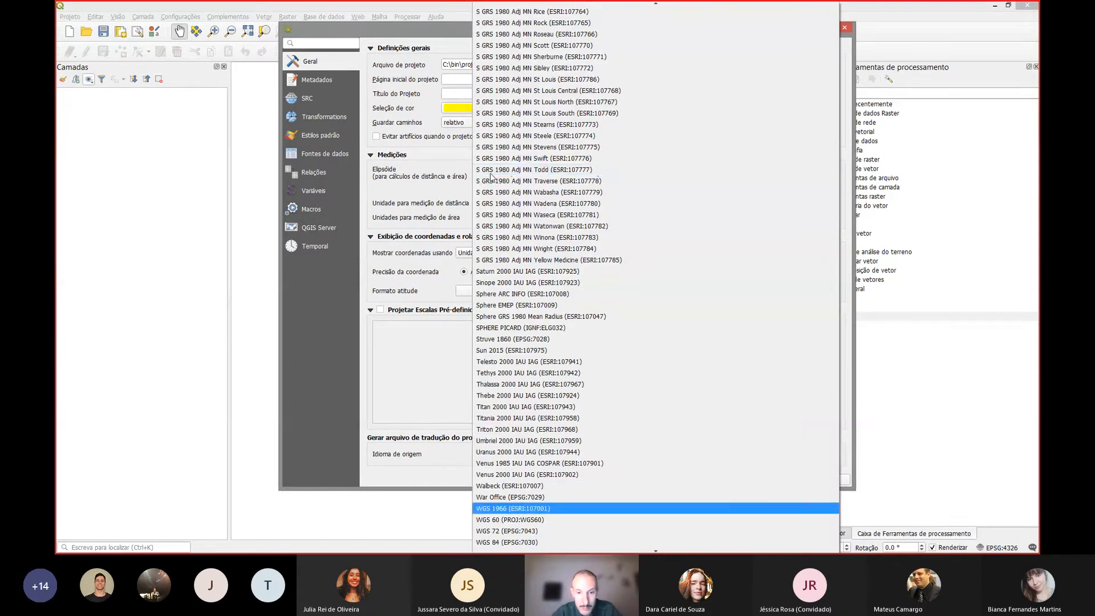
key(Down)
key(Down)
key(Down)
key(Down)
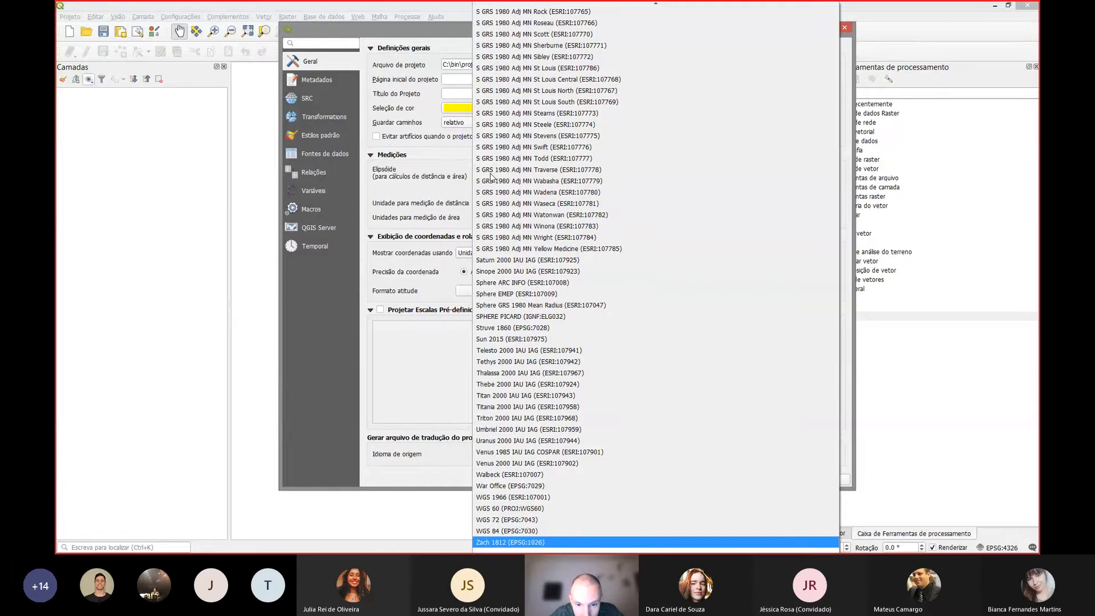
key(Up)
key(Up)
key(Up)
key(Up)
key(Up)
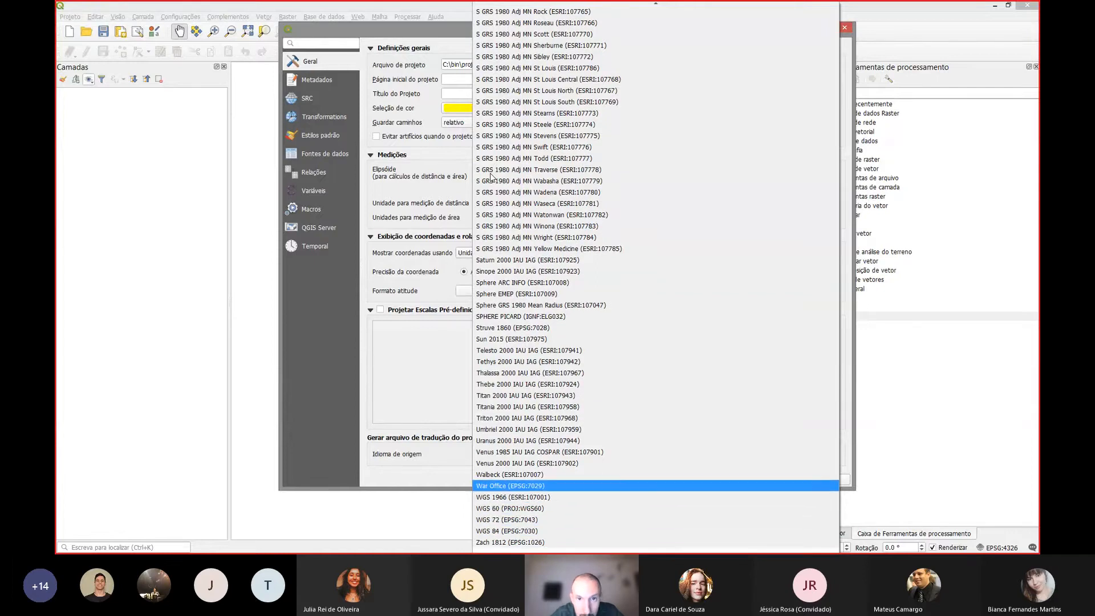
scroll(551, 170, up, 8)
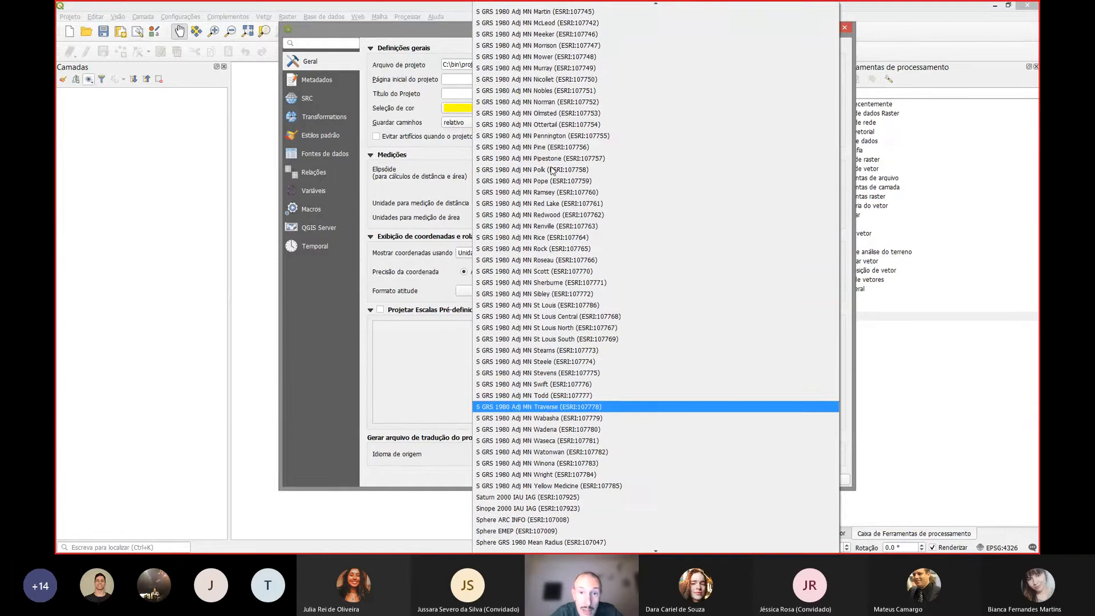
scroll(551, 170, up, 15)
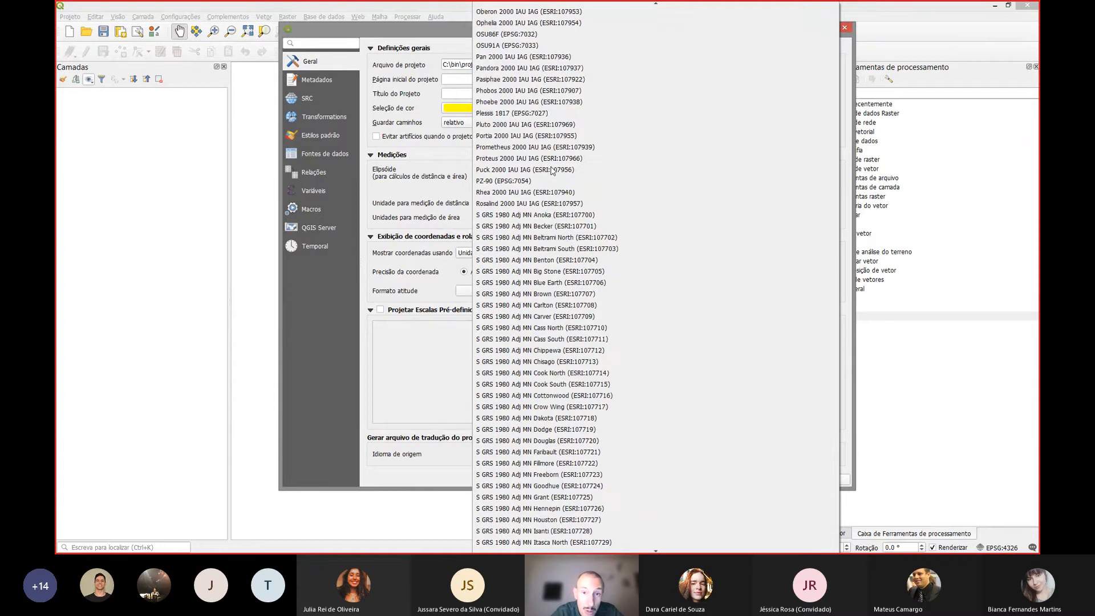
scroll(552, 170, up, 20)
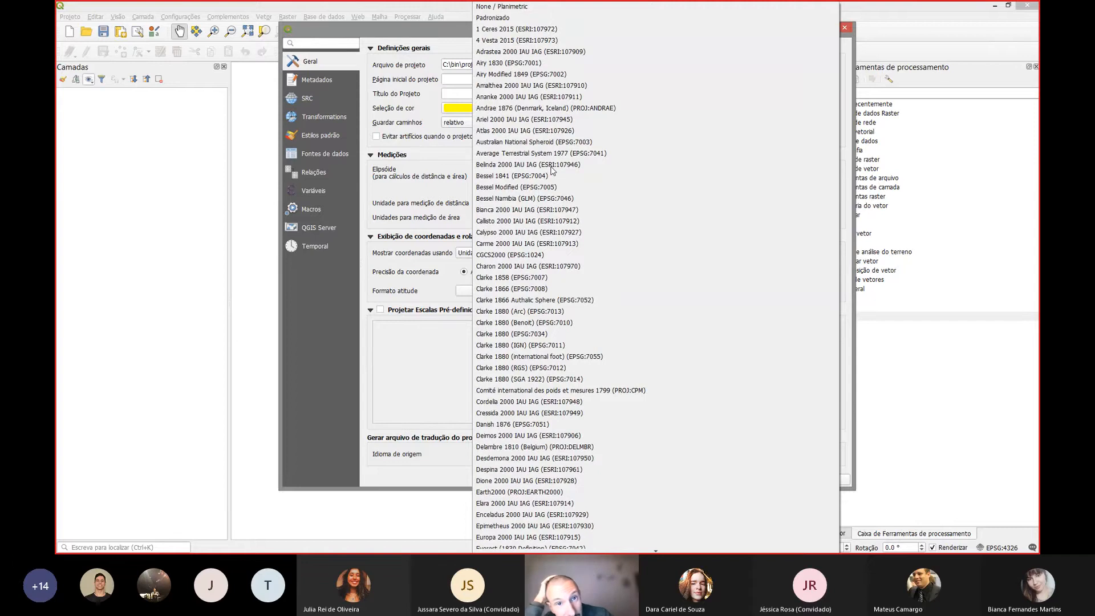
key(Escape)
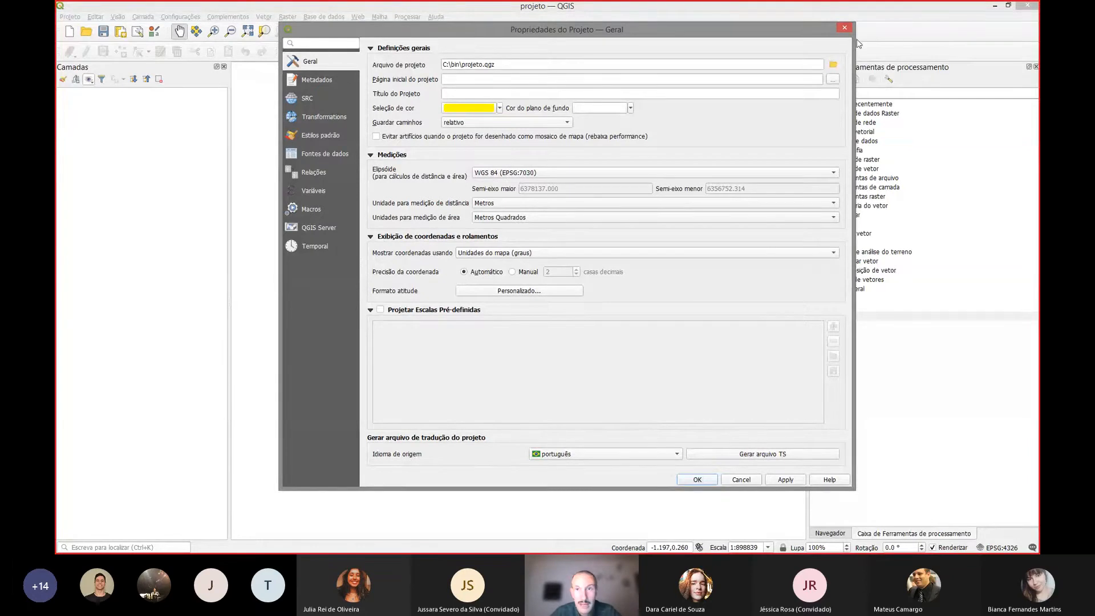
- Examine the project's coordinate reference system settings, comparing the definitions and extents of WGS 84 and SIRGAS 2000 / UTM zone 22S
click(308, 100)
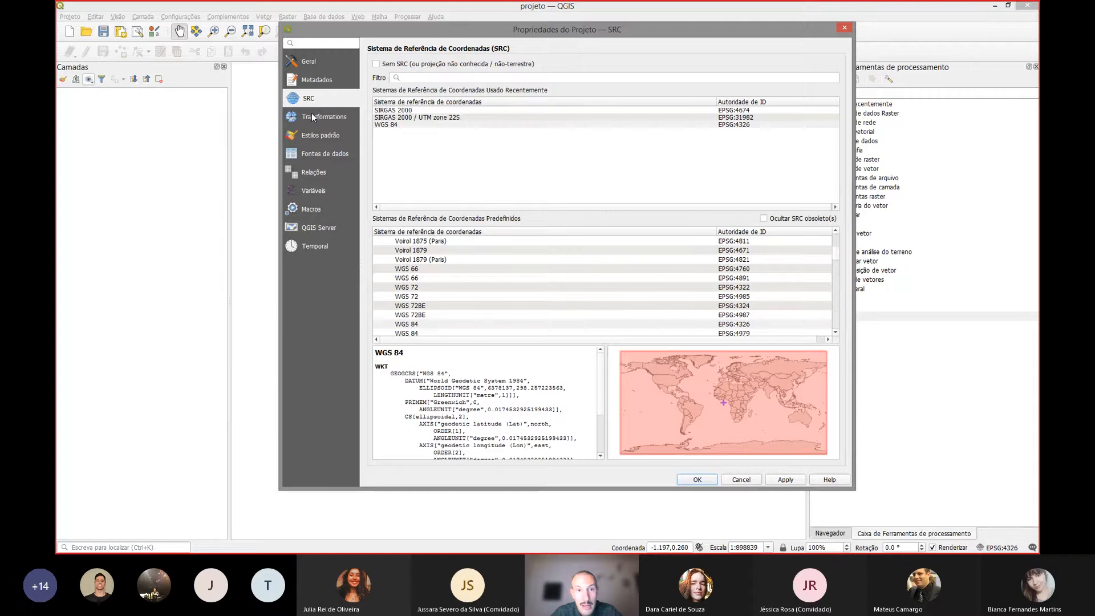
click(383, 125)
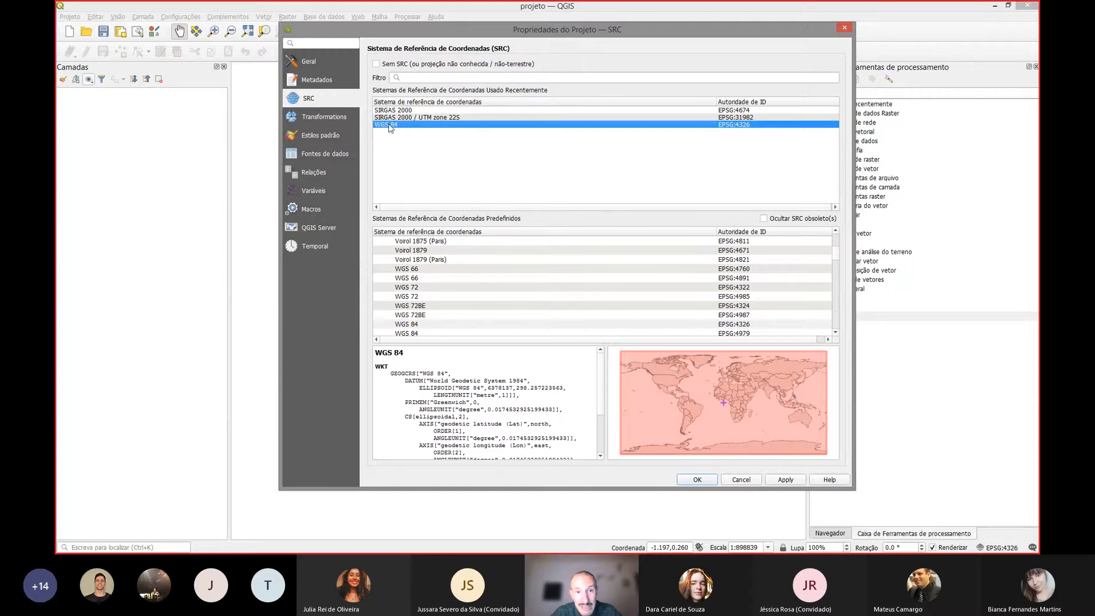
click(406, 79)
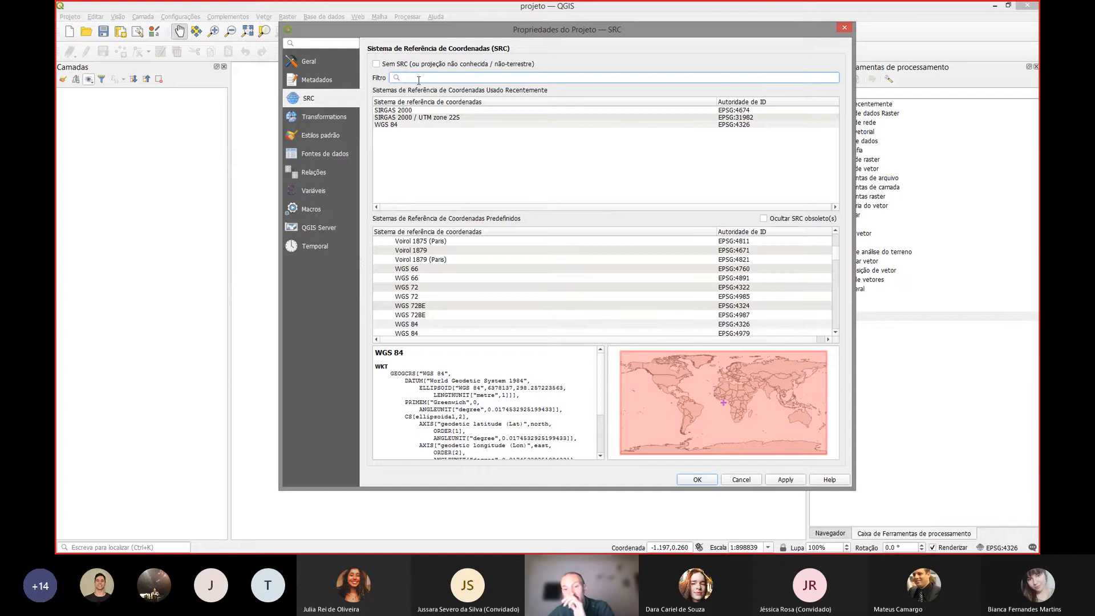
click(400, 118)
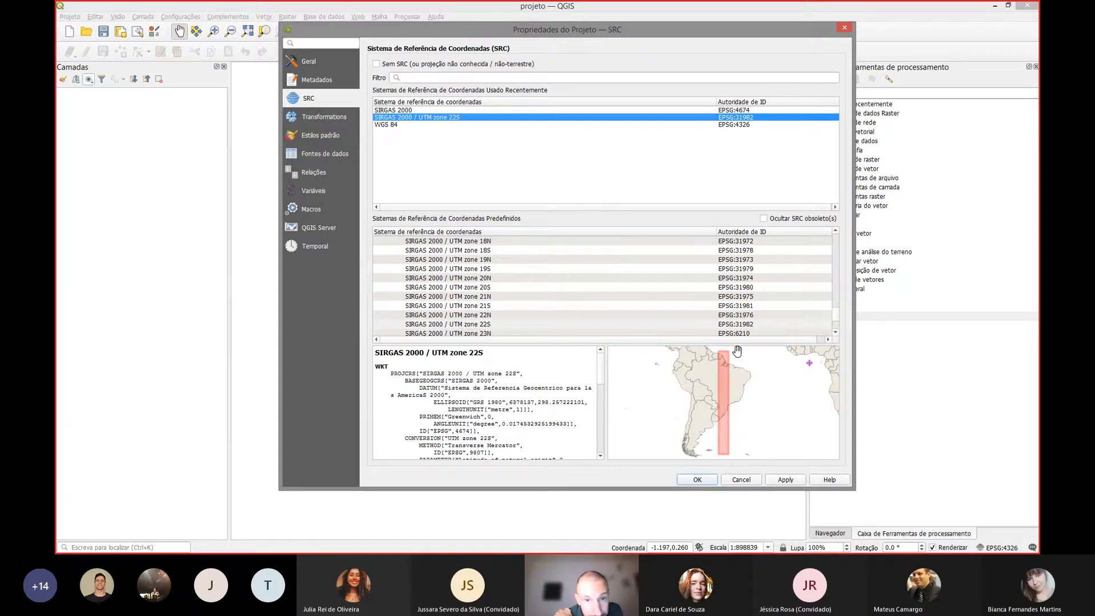
click(396, 126)
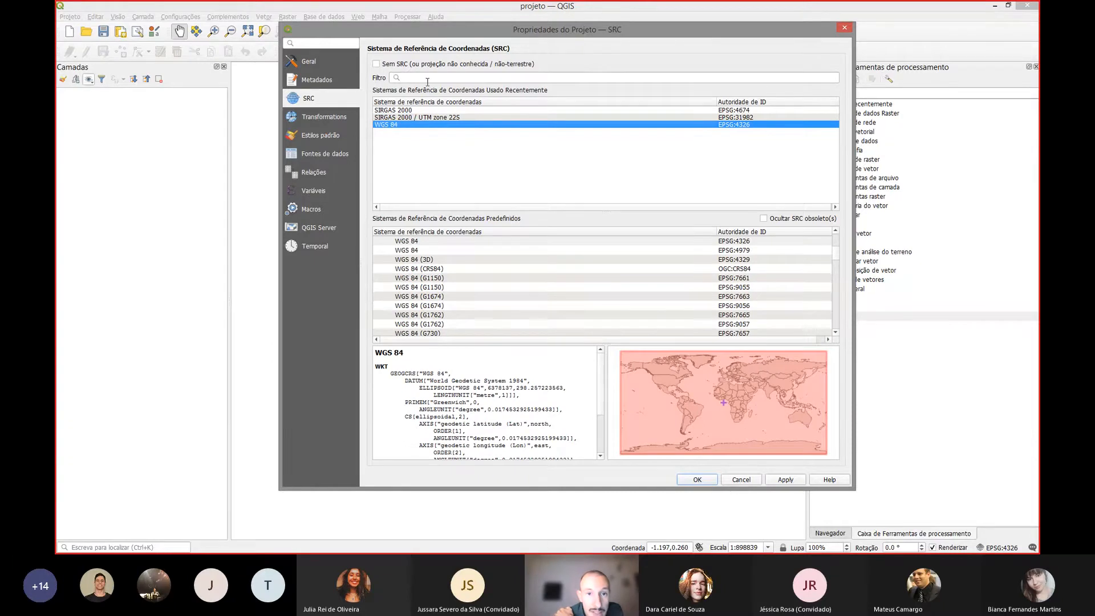
- Compare the SIRGAS 2000 and WGS 84 definitions and extents, and set the project's coordinate reference system to WGS 84 (EPSG:4326)
click(432, 118)
click(434, 112)
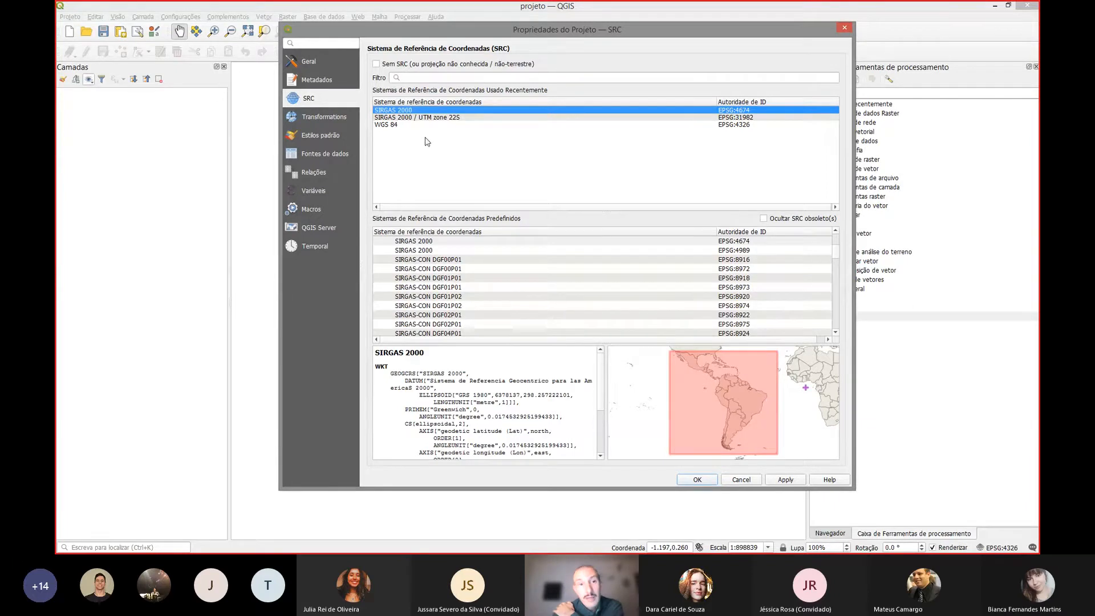
click(408, 126)
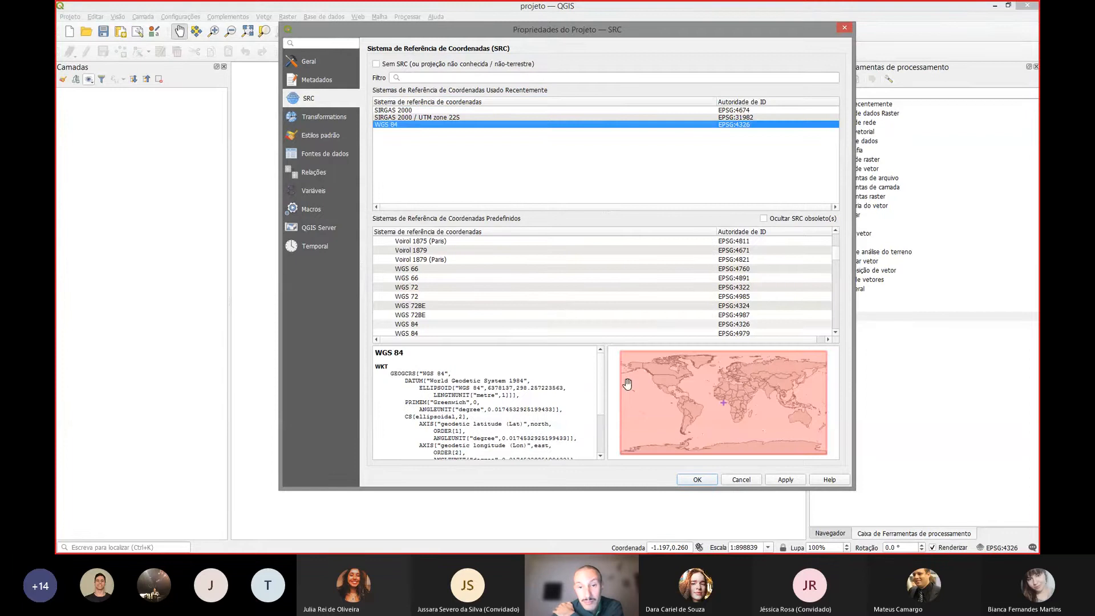
click(401, 110)
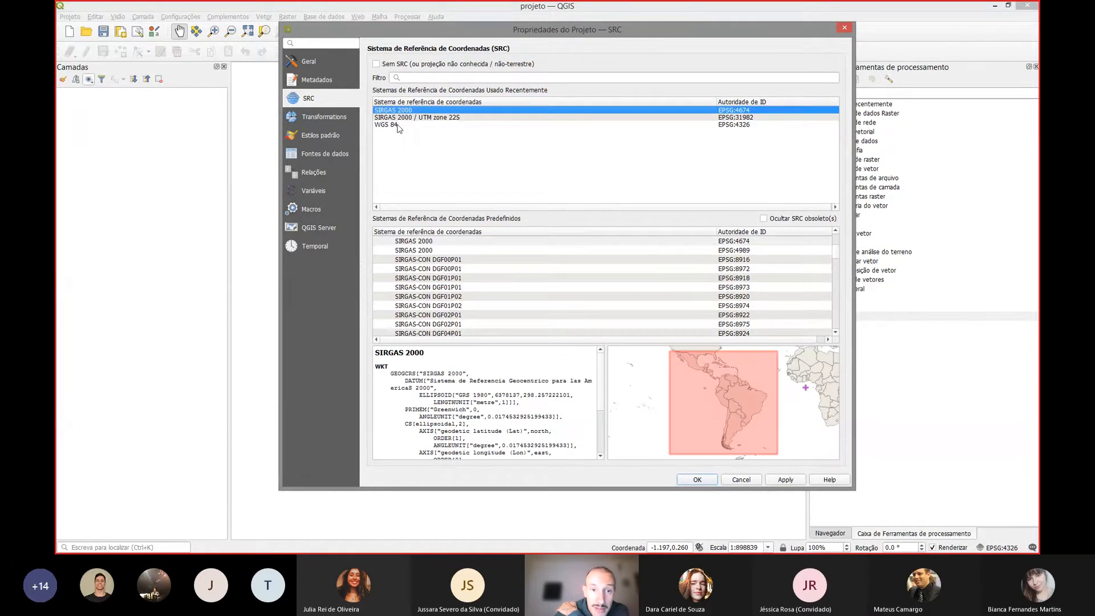
click(398, 125)
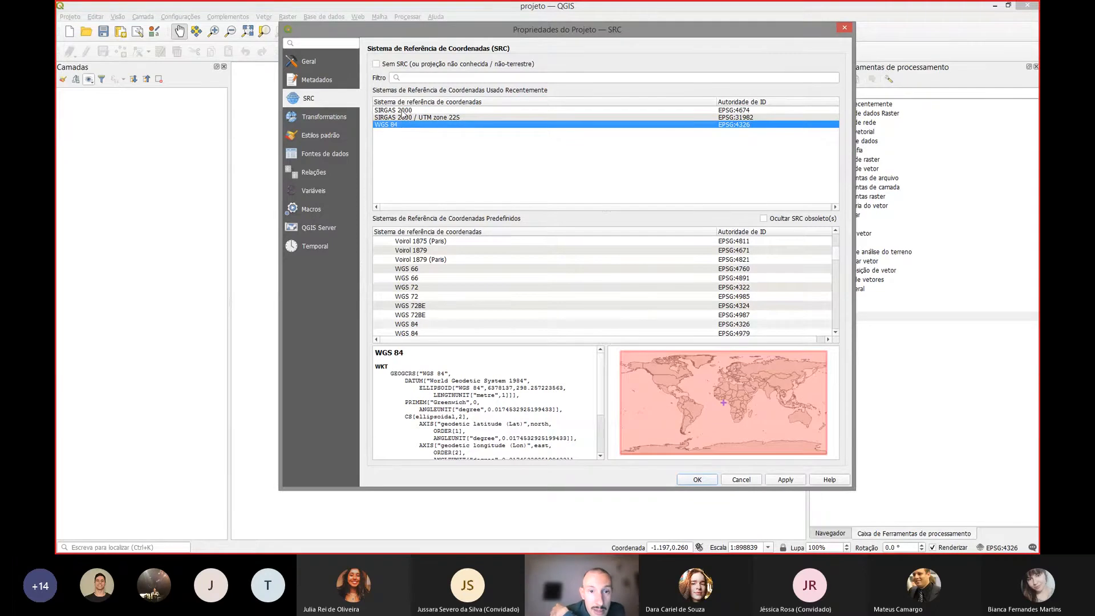
click(404, 112)
click(405, 125)
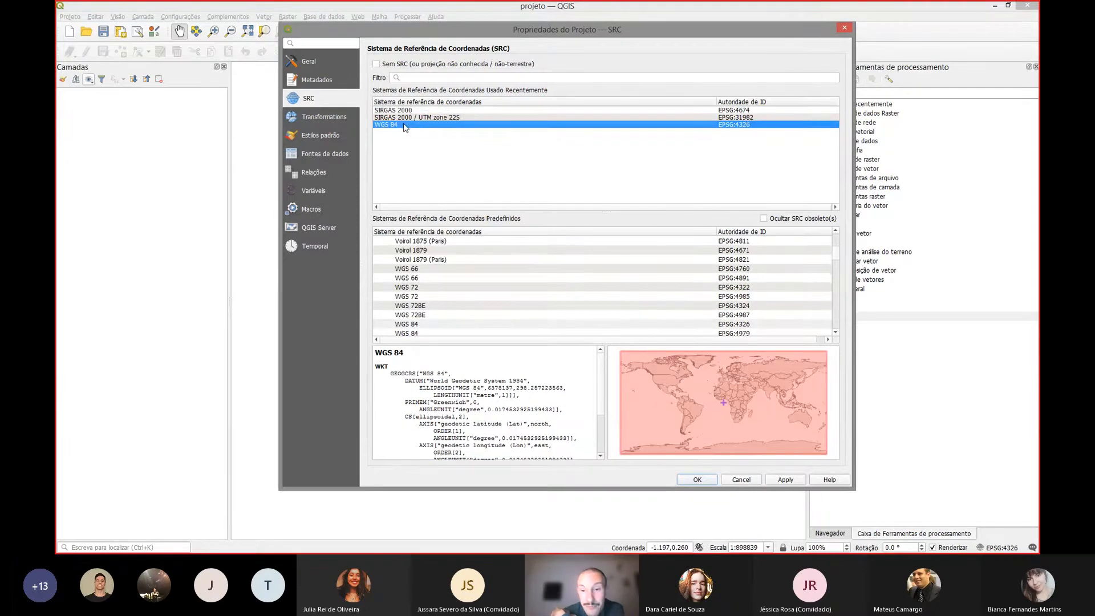
click(701, 484)
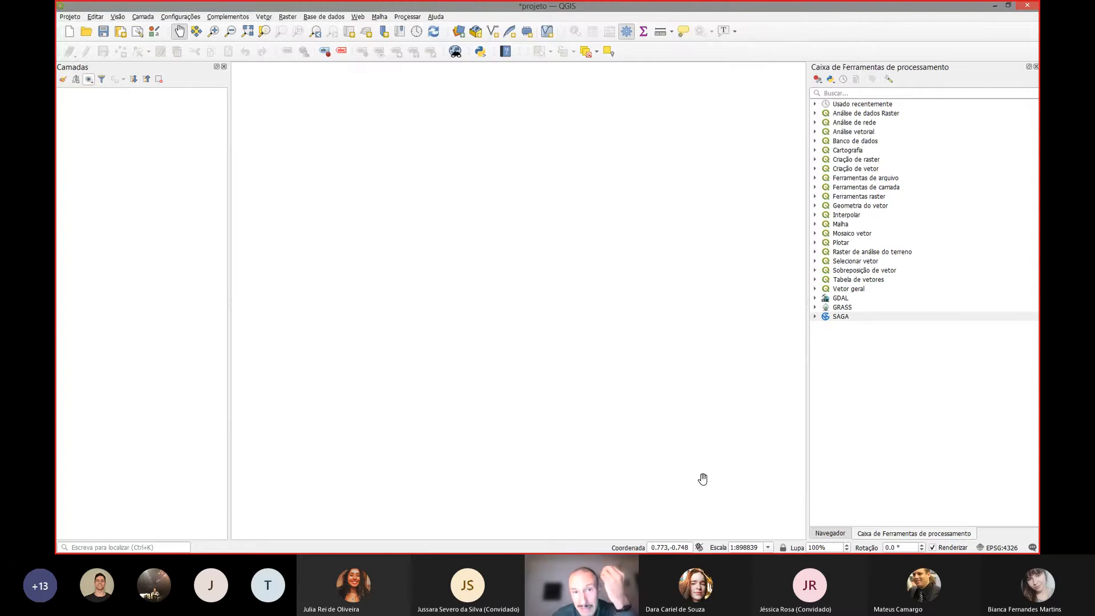
- Review the project's coordinate reference system settings again with WGS 84 selected, close them, and switch to the presentation slides
click(999, 548)
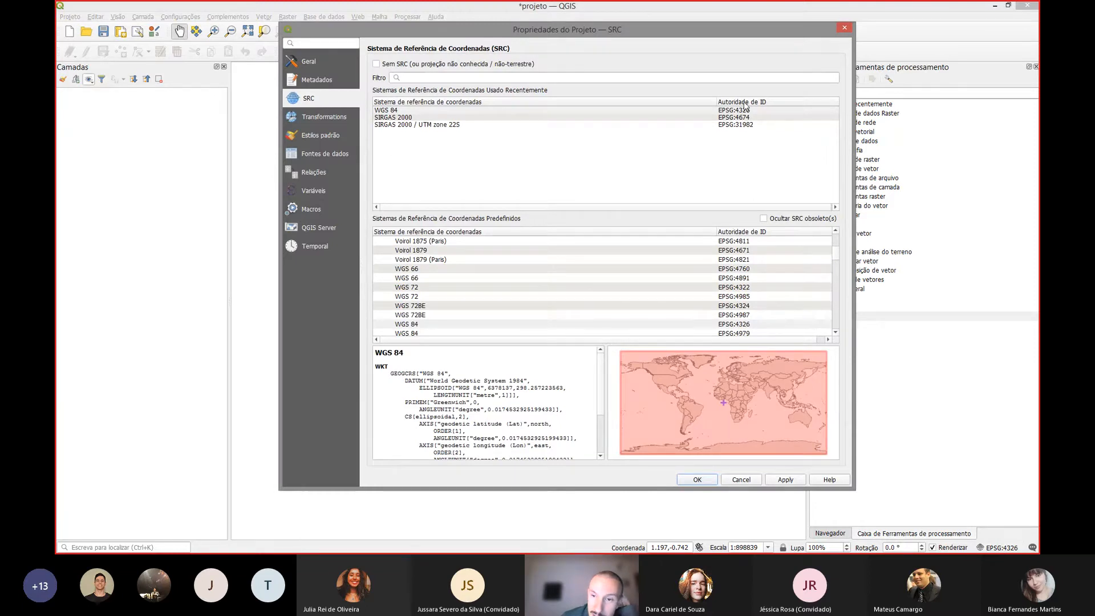
click(844, 27)
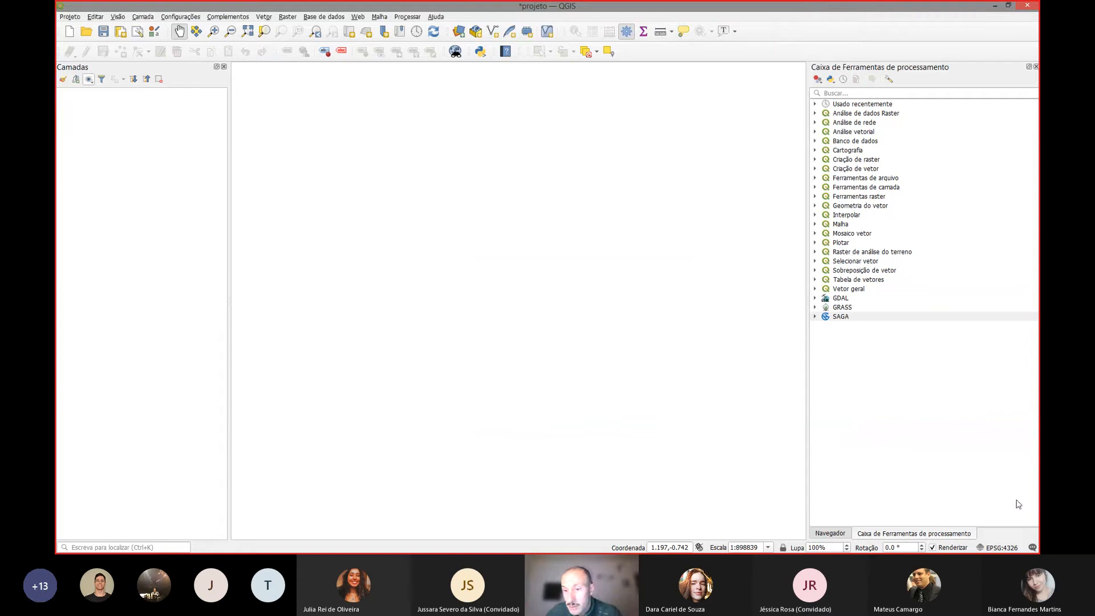
key(ctrl+shift+p)
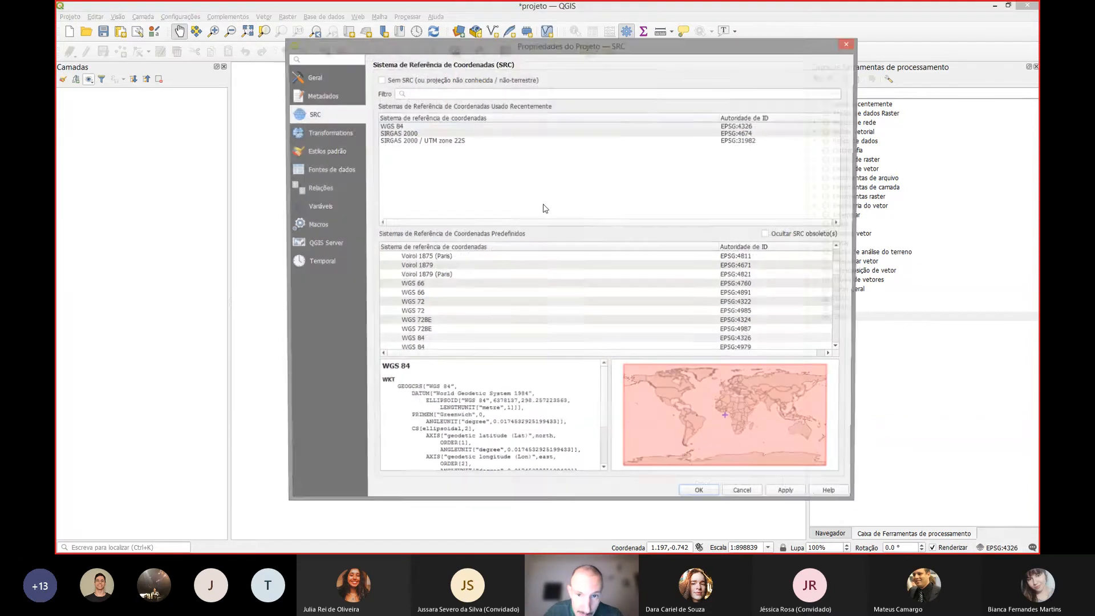
click(401, 127)
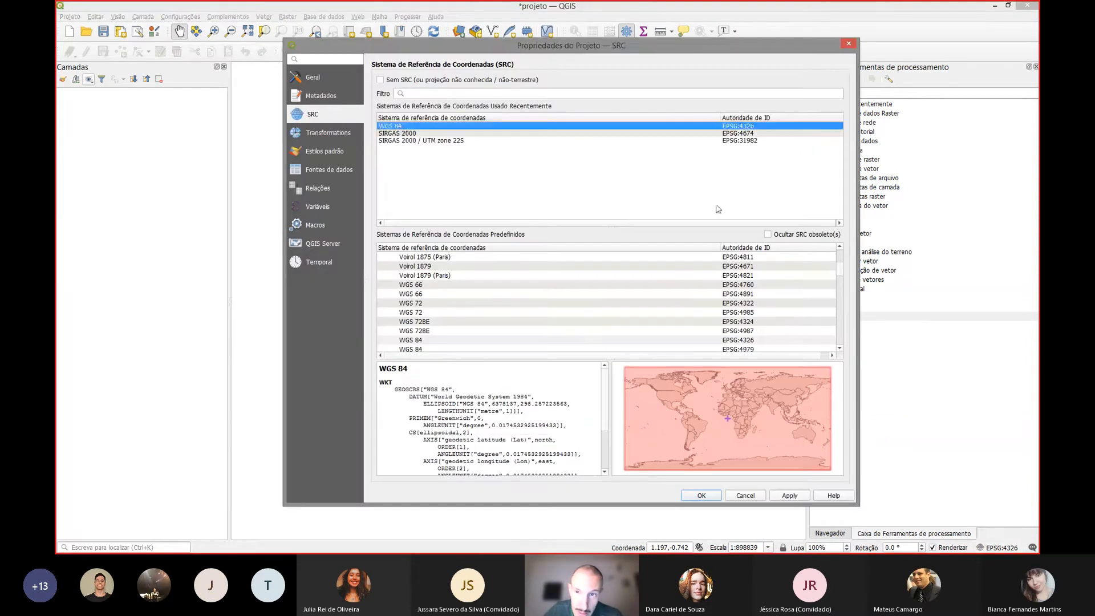
click(848, 44)
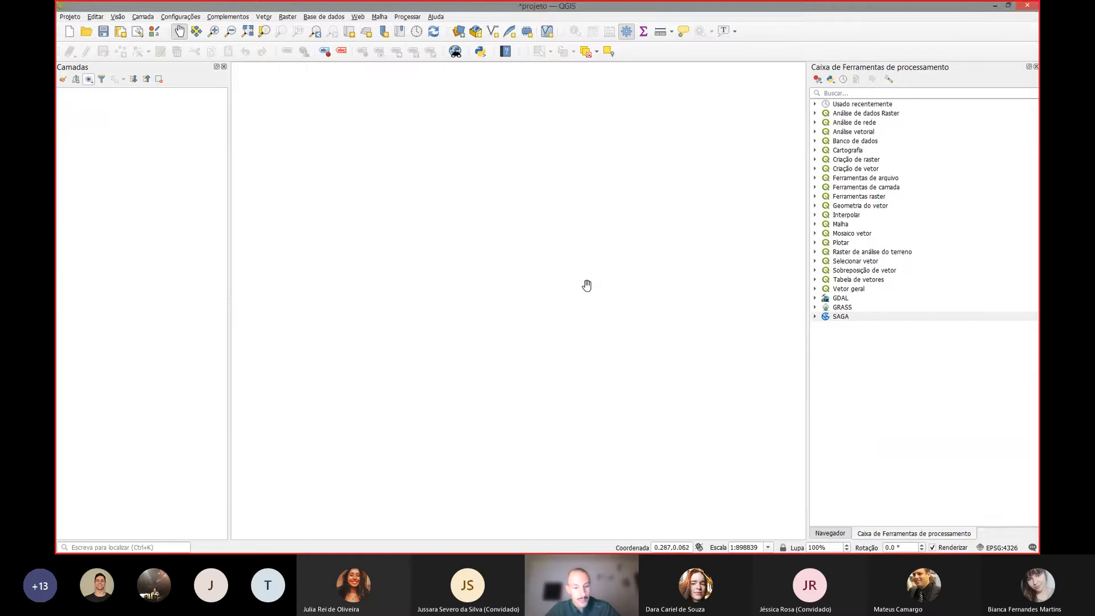
key(alt+Tab)
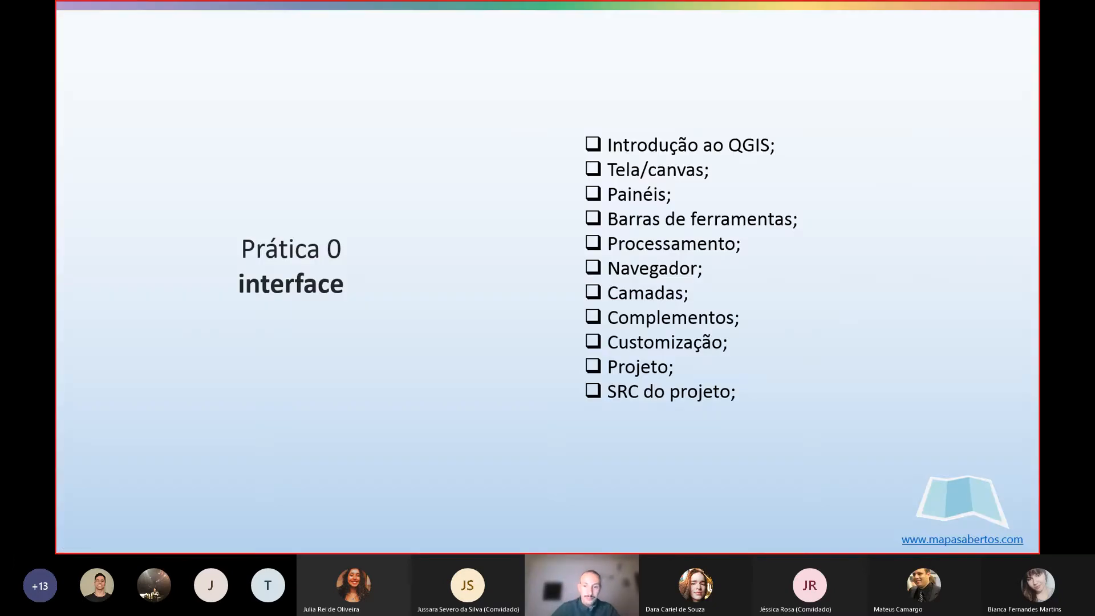
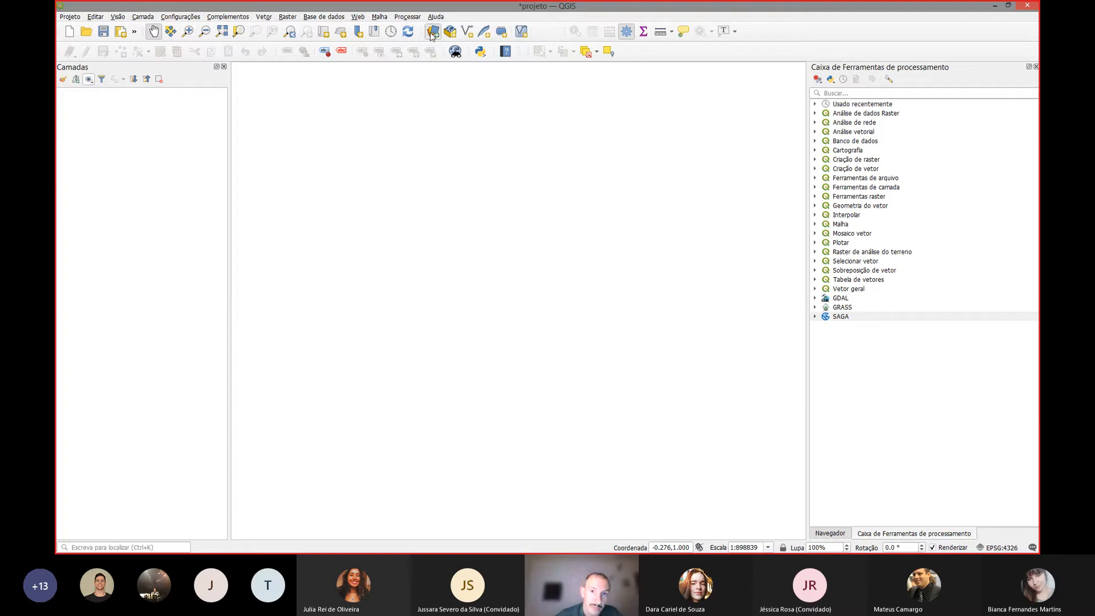
- Open the Data Source Manager and examine the source types for vector, raster, mesh, delimited text and GeoPackage layers
click(431, 34)
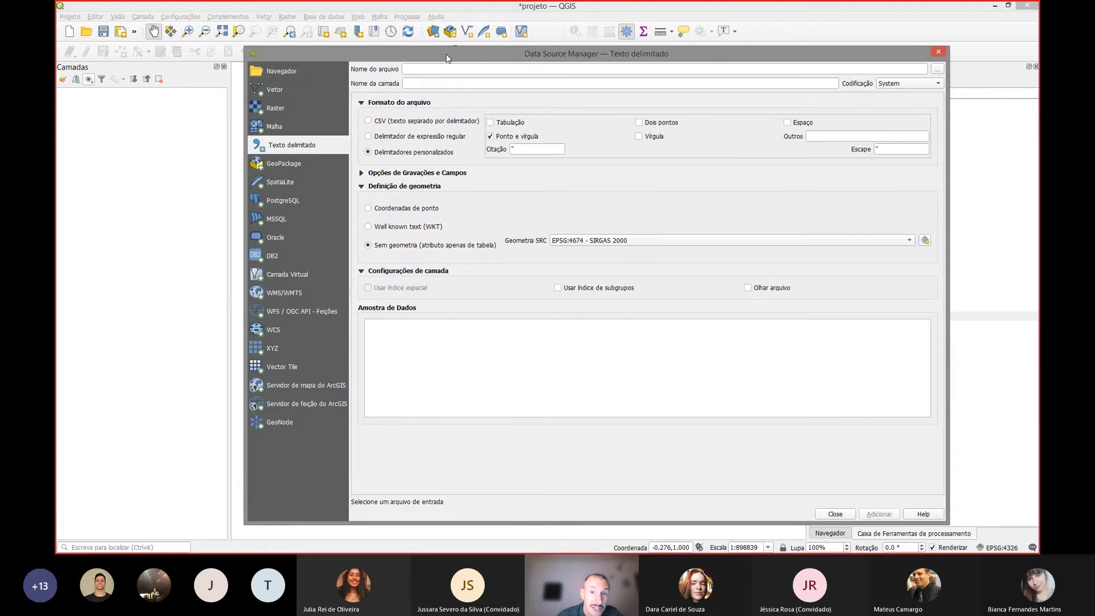
drag(446, 54, 420, 52)
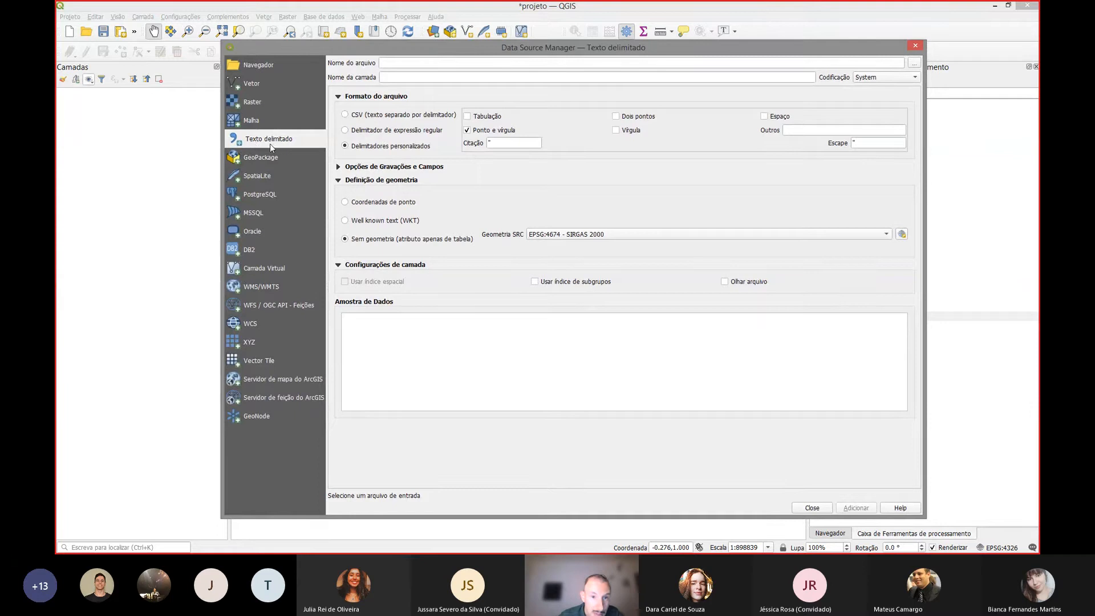
click(263, 85)
click(265, 103)
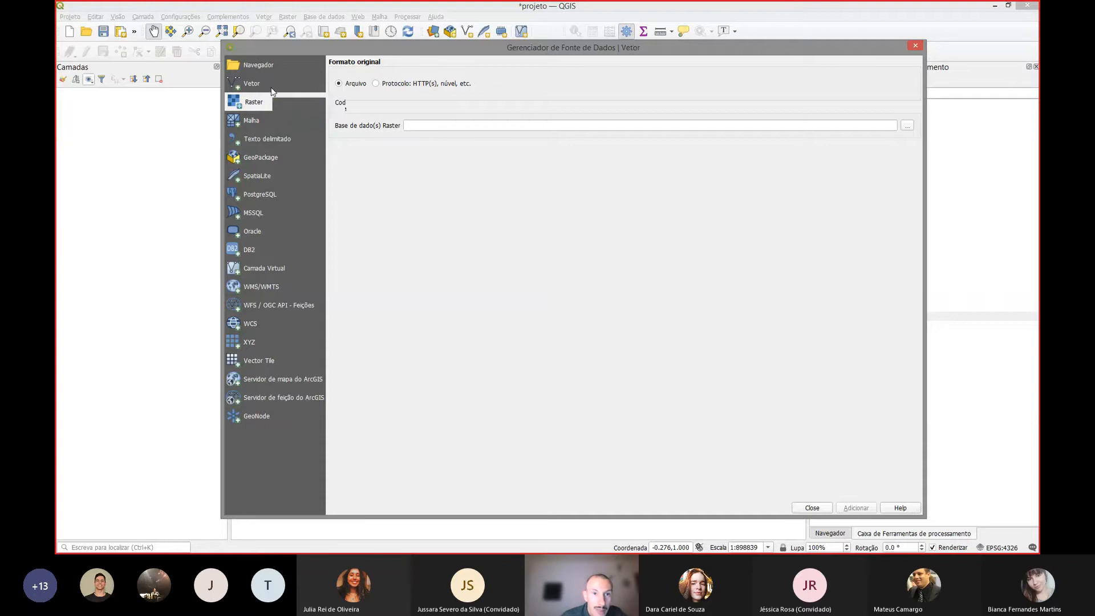
key(Up)
click(273, 106)
click(275, 123)
click(280, 140)
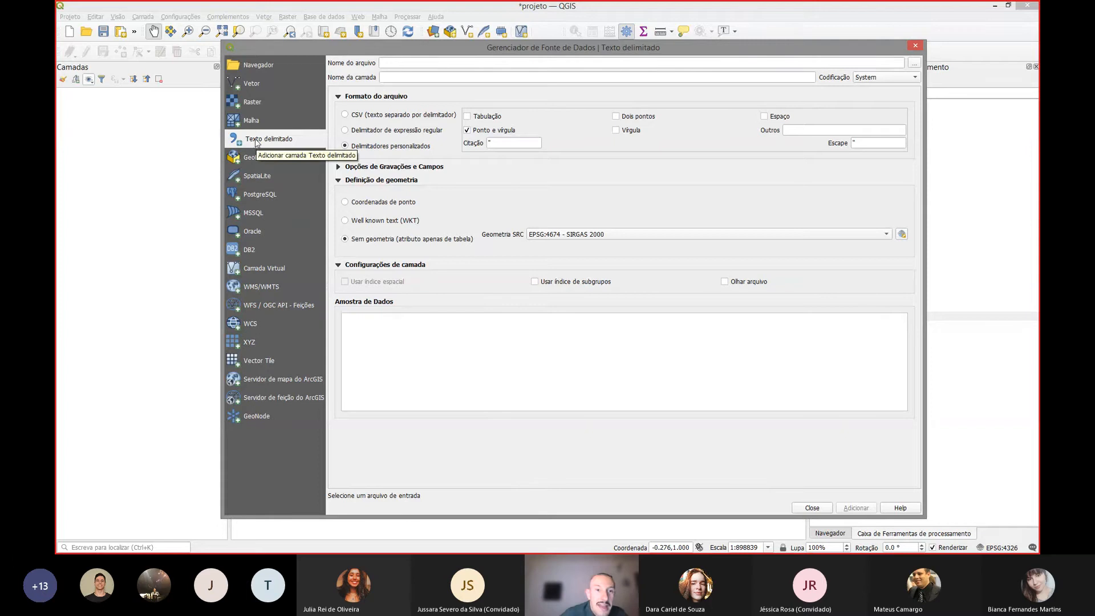
click(249, 84)
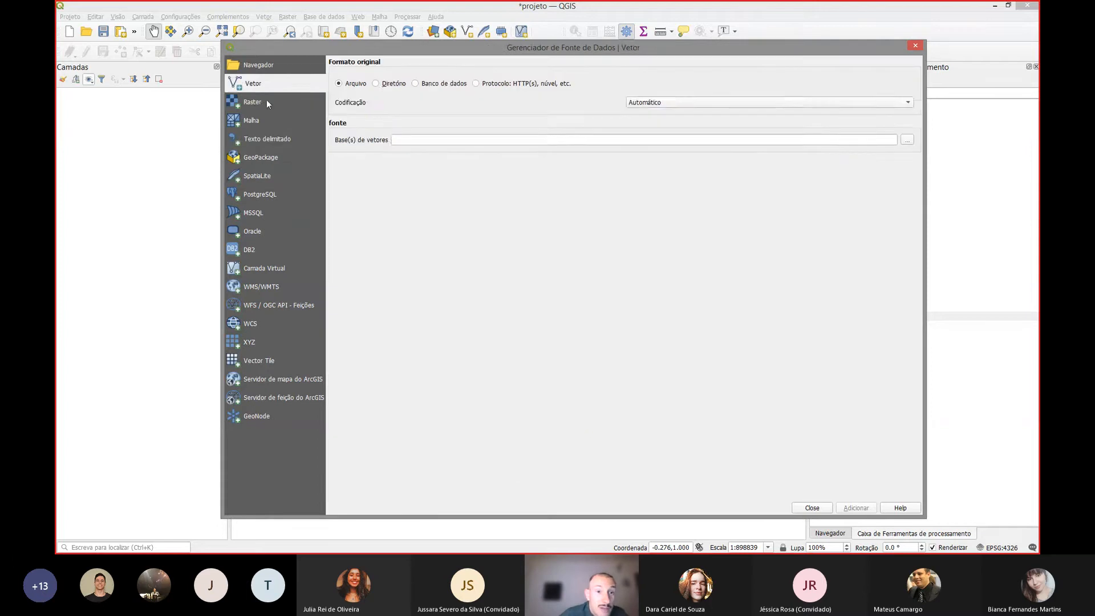
click(267, 102)
click(259, 140)
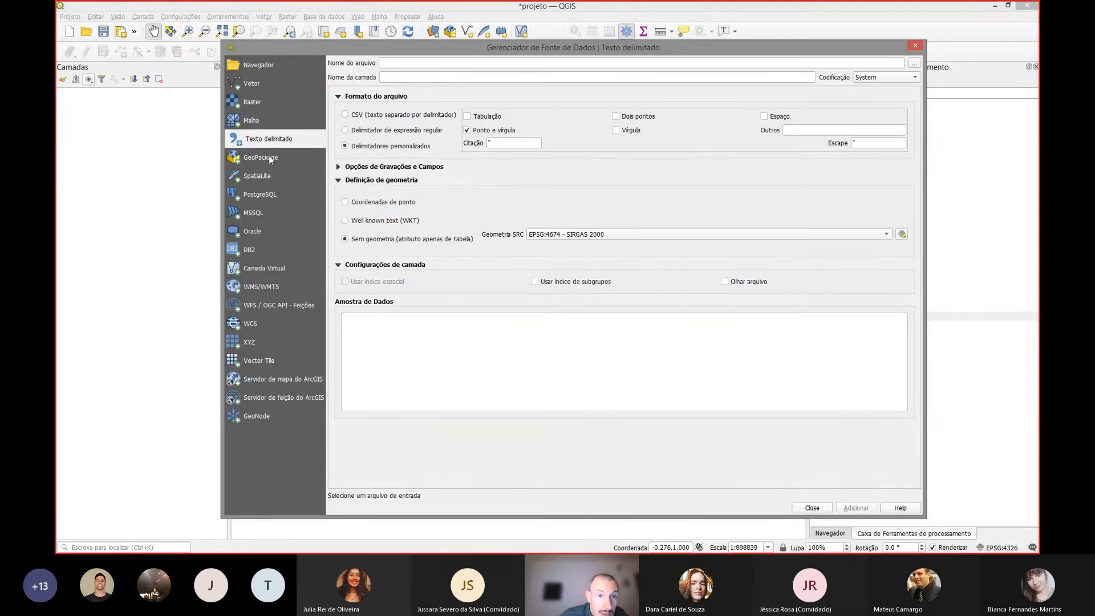
click(269, 158)
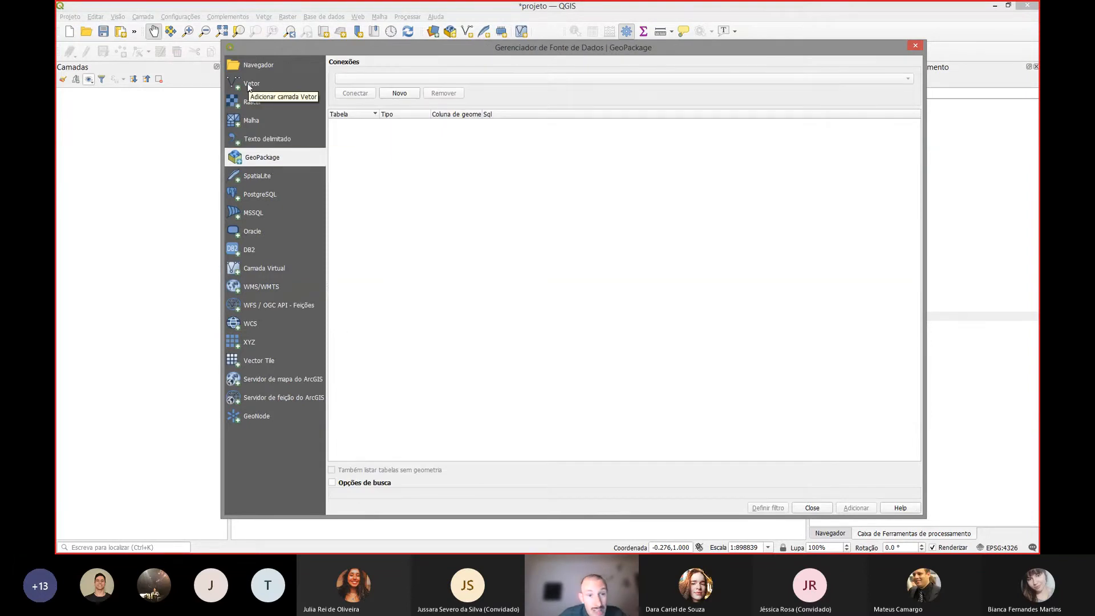
- Start browsing for a vector layer source file and limit the listed file types to Shapefiles
click(249, 86)
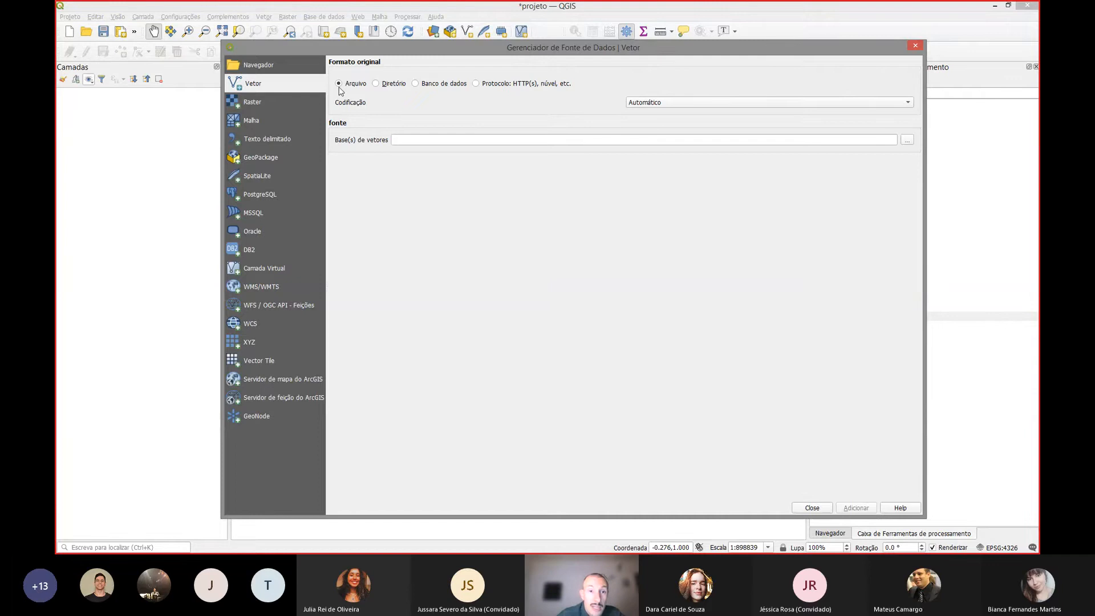
click(907, 140)
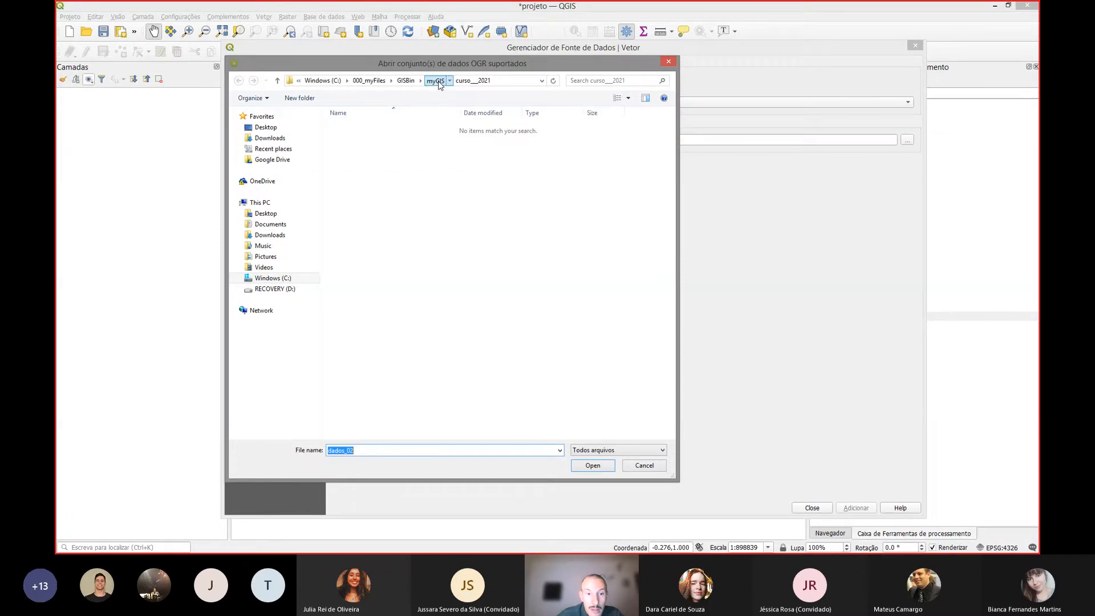
click(437, 81)
double_click(371, 139)
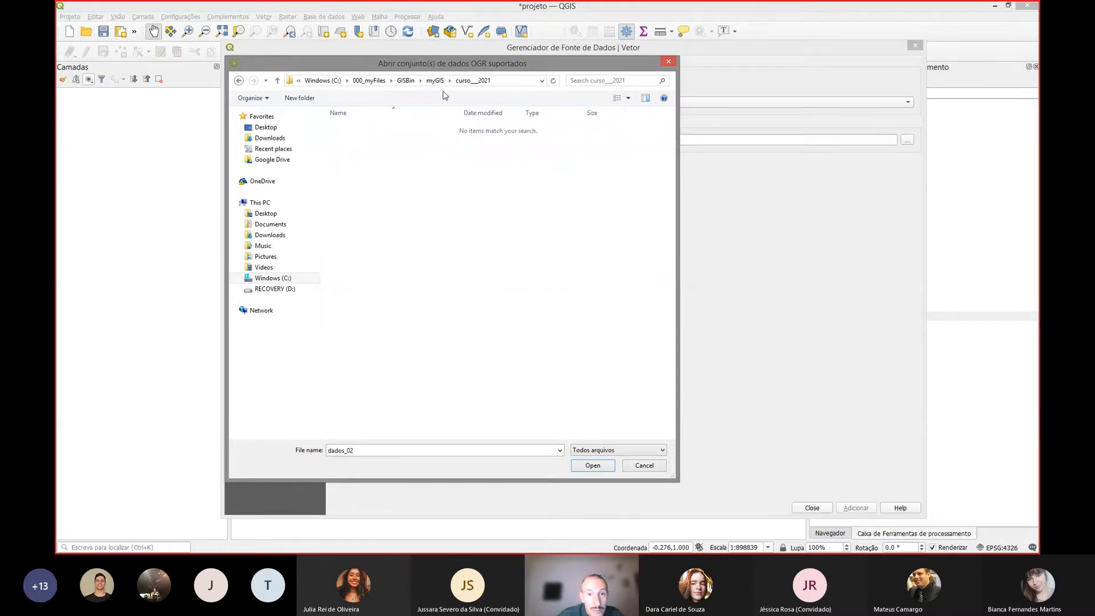
click(596, 451)
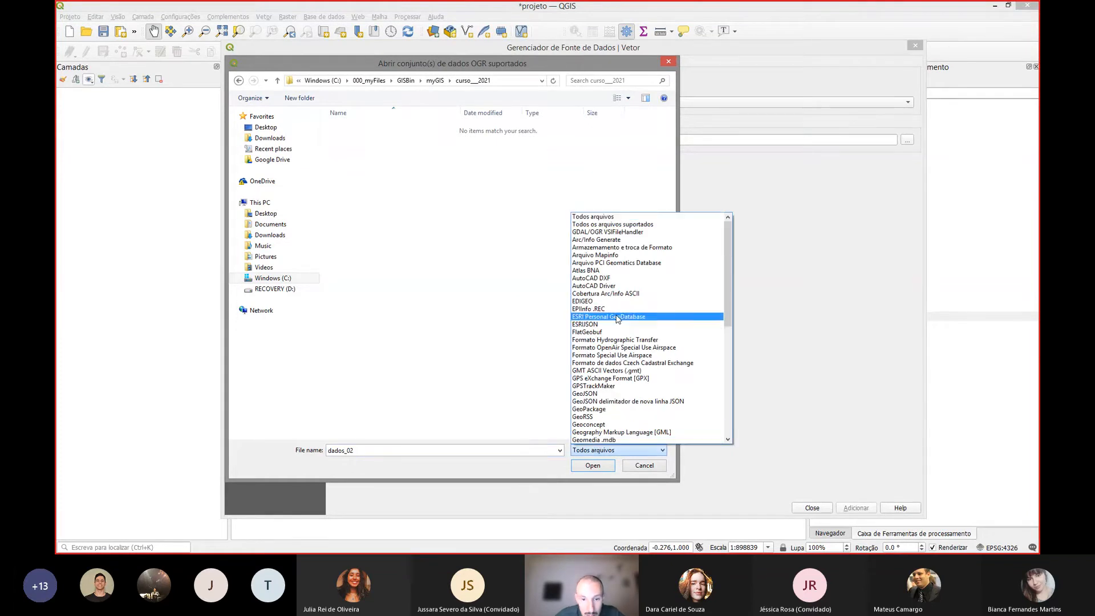
scroll(613, 314, down, 5)
key(s)
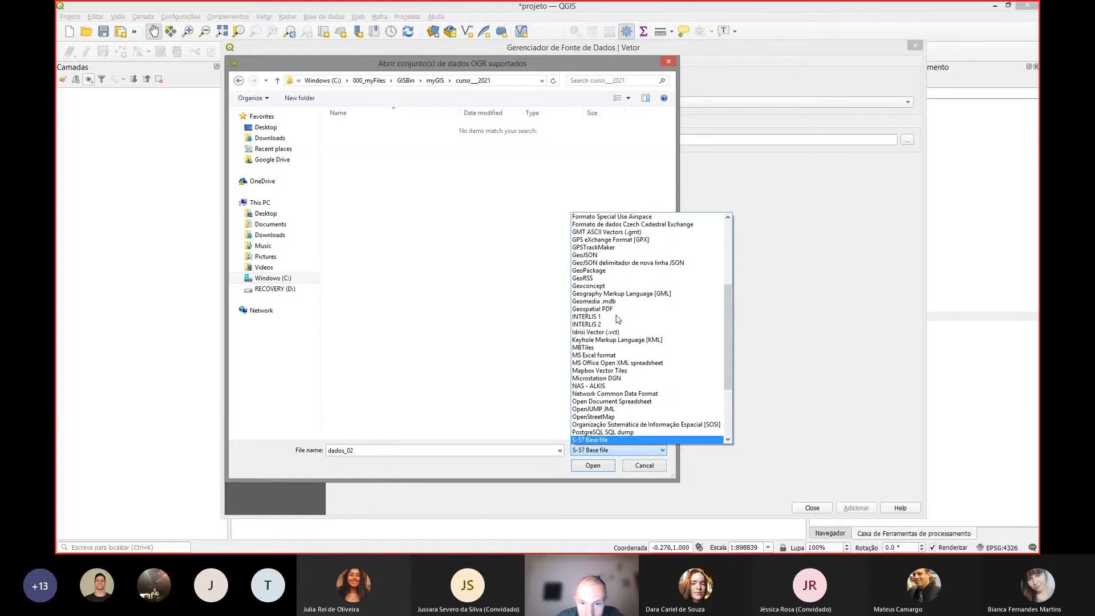
scroll(619, 331, down, 2)
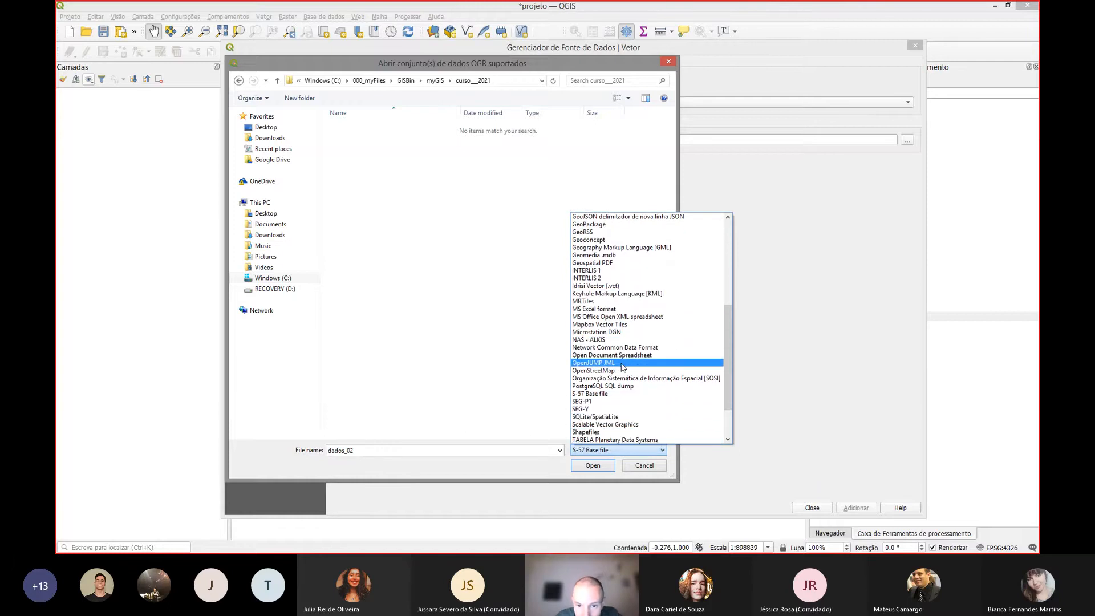
scroll(626, 376, down, 2)
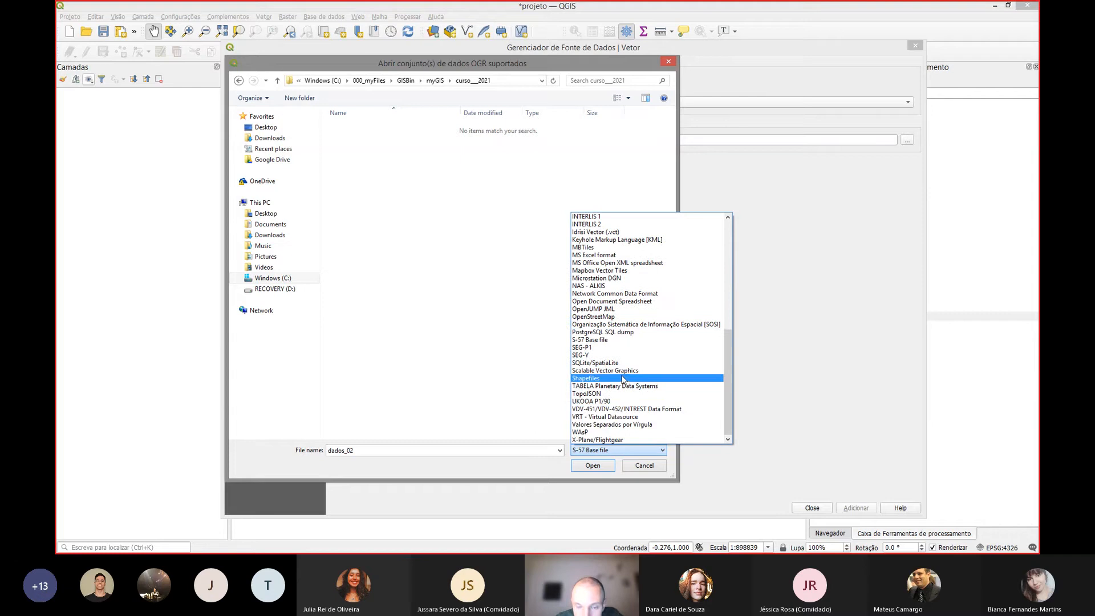
click(617, 378)
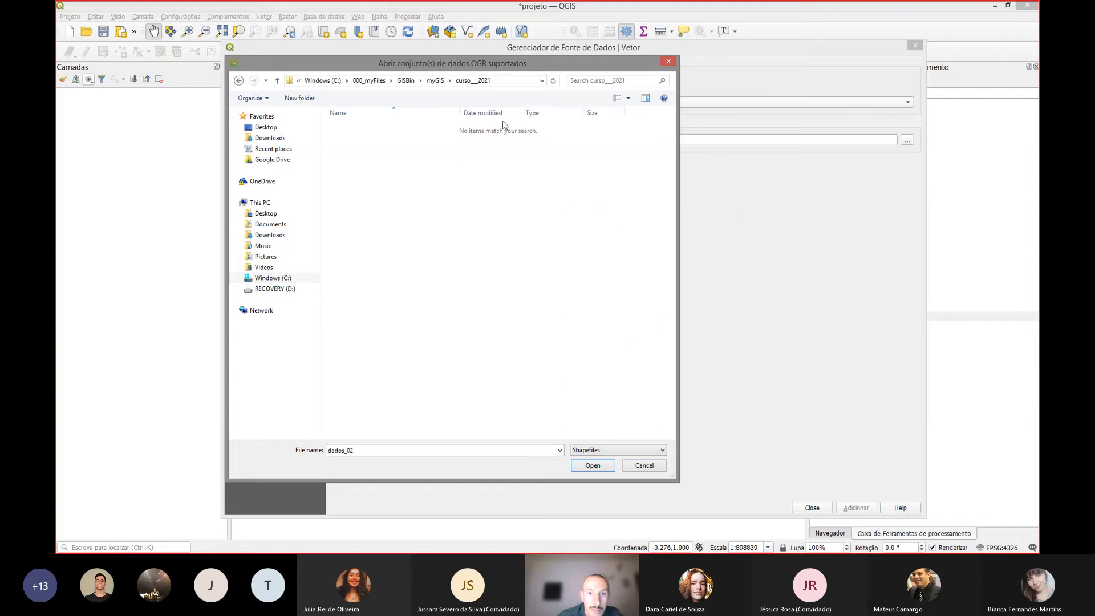
- Browse to the dados_01 folder in myProjects\00_CursosQGIS\cursos\curso_2021_basico
click(441, 80)
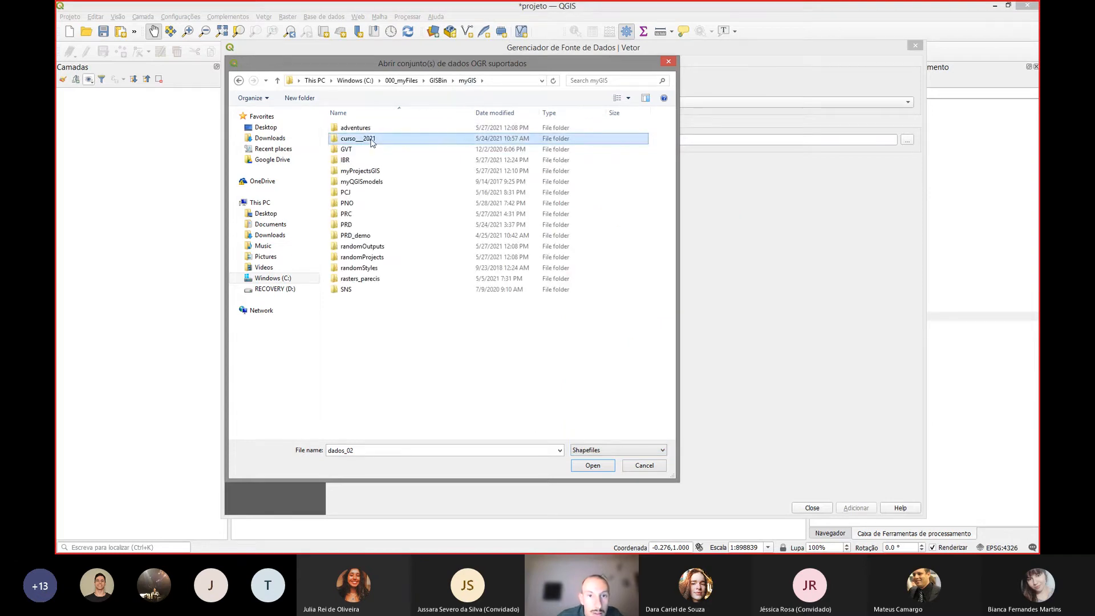
click(403, 80)
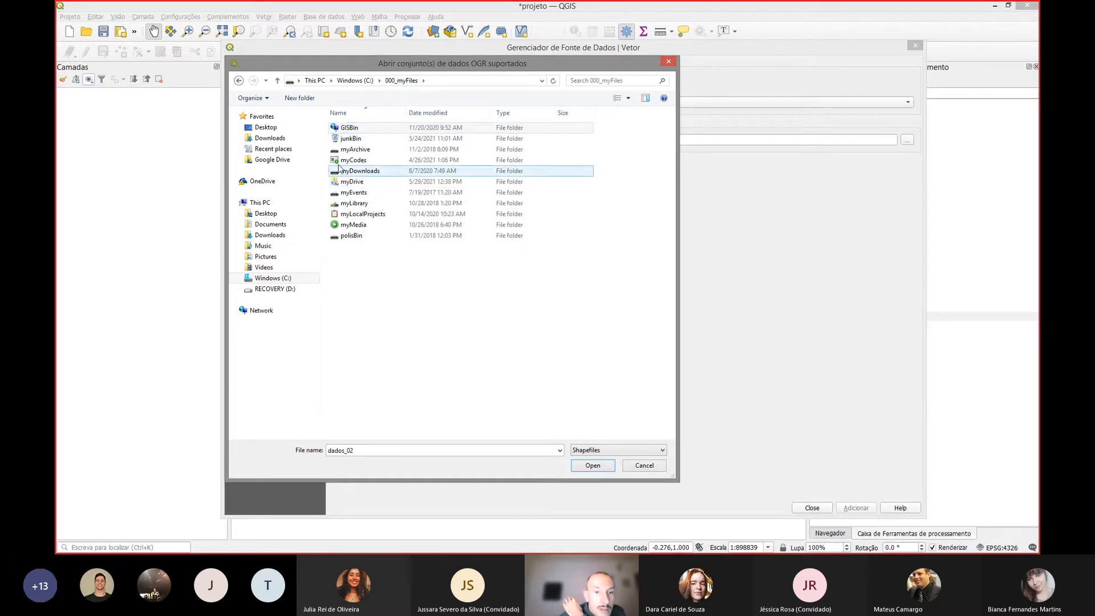
click(267, 128)
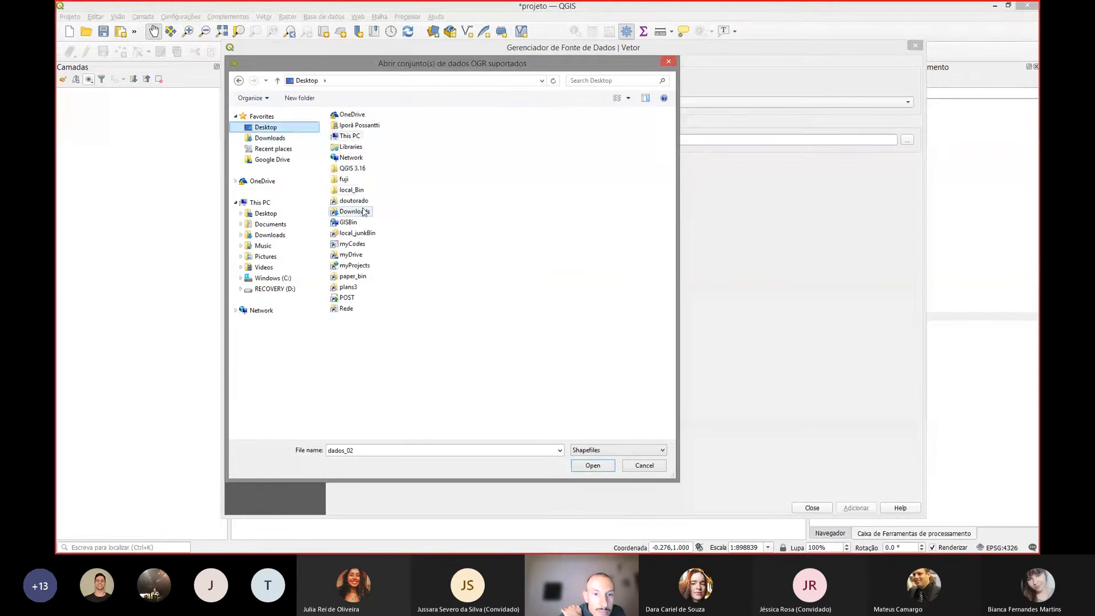
double_click(355, 267)
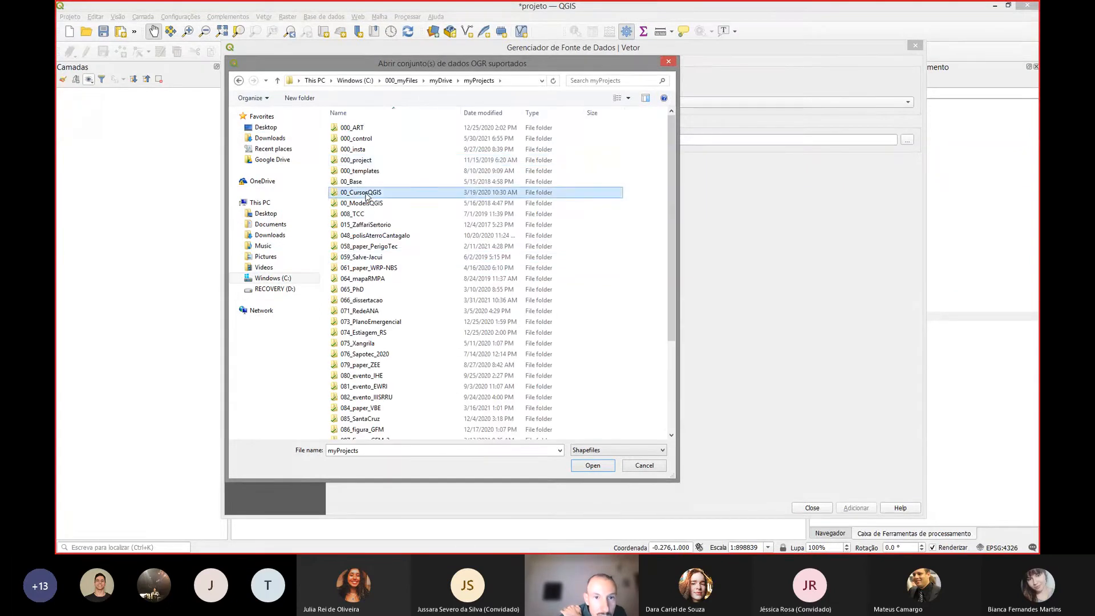
double_click(365, 193)
double_click(403, 142)
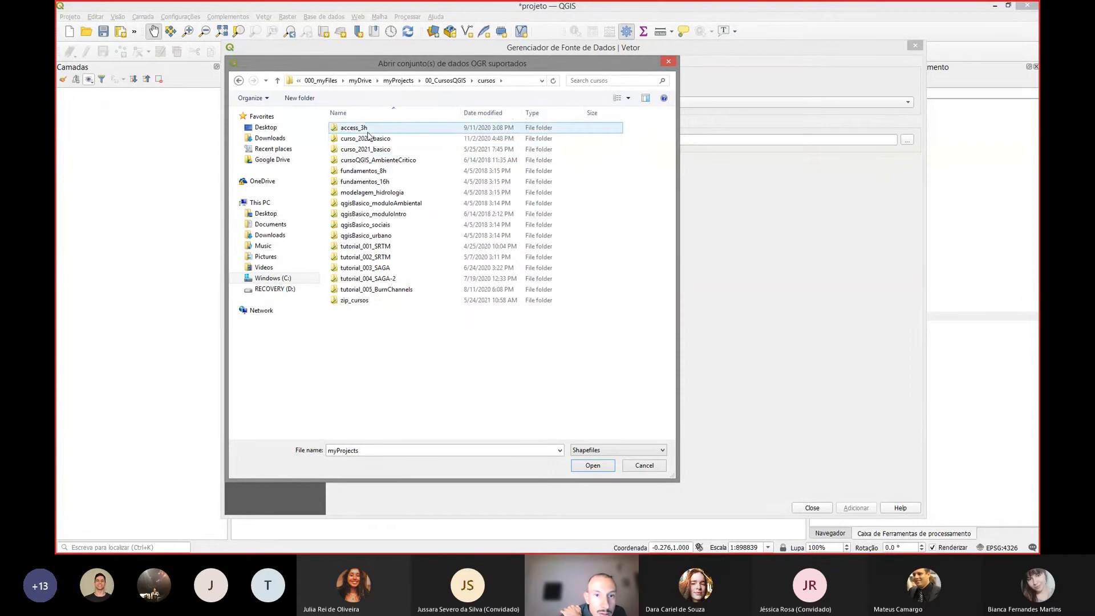
double_click(368, 149)
double_click(356, 131)
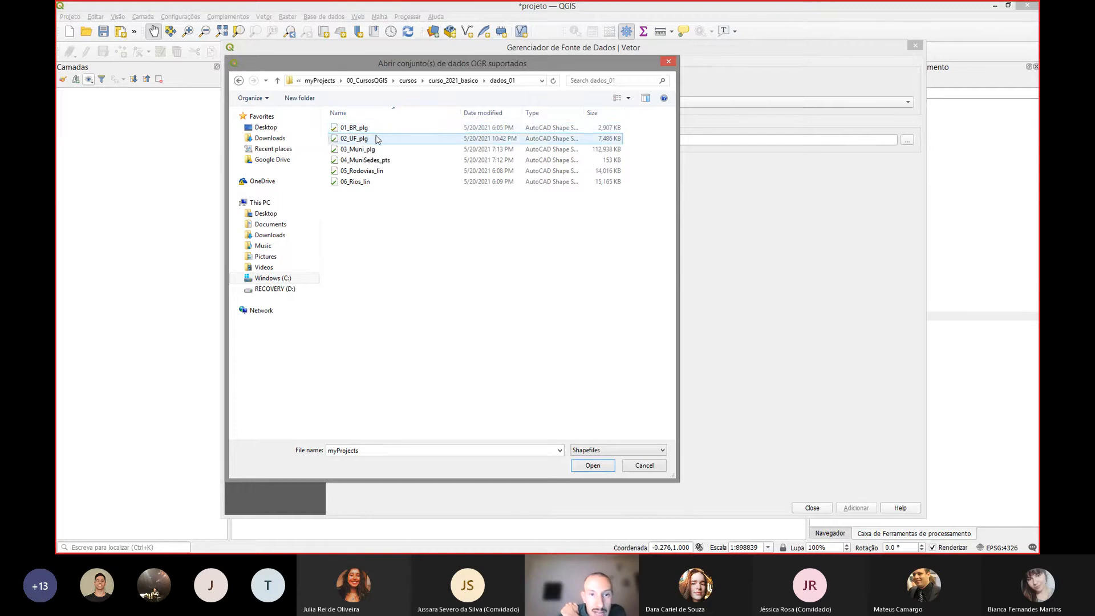
- Add the 01_BR_plg shapefile to the project as a vector layer and close the Data Source Manager
click(359, 130)
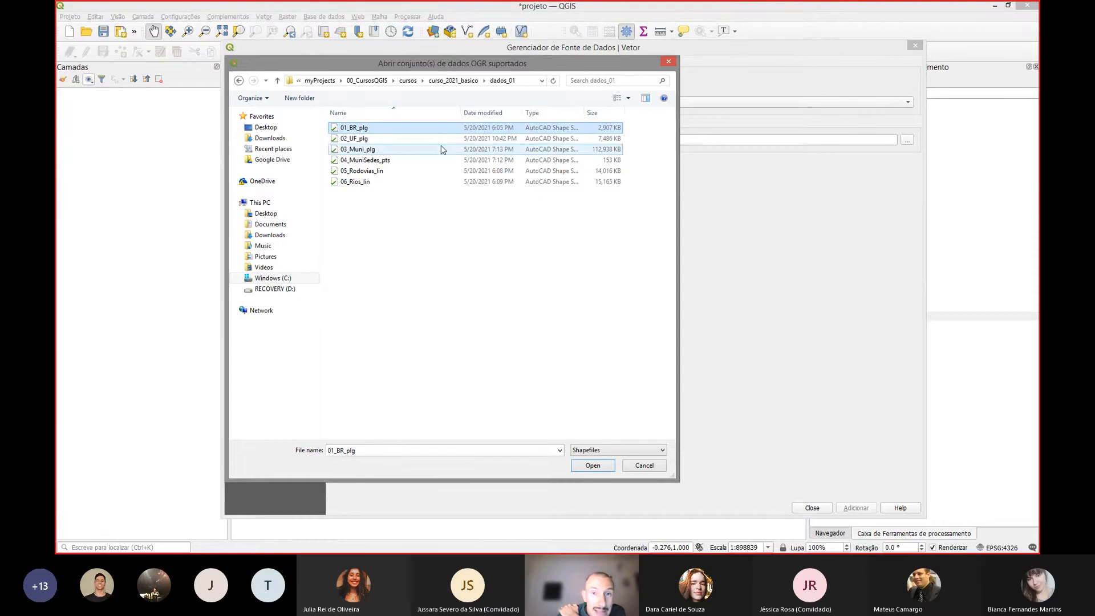
drag(522, 113, 540, 113)
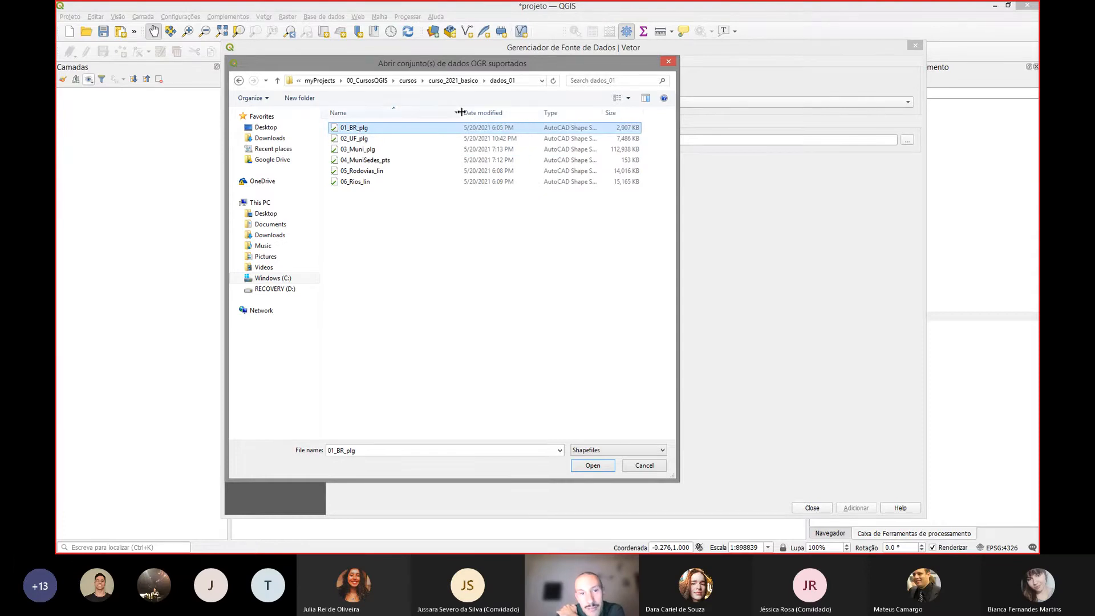
drag(461, 113, 437, 112)
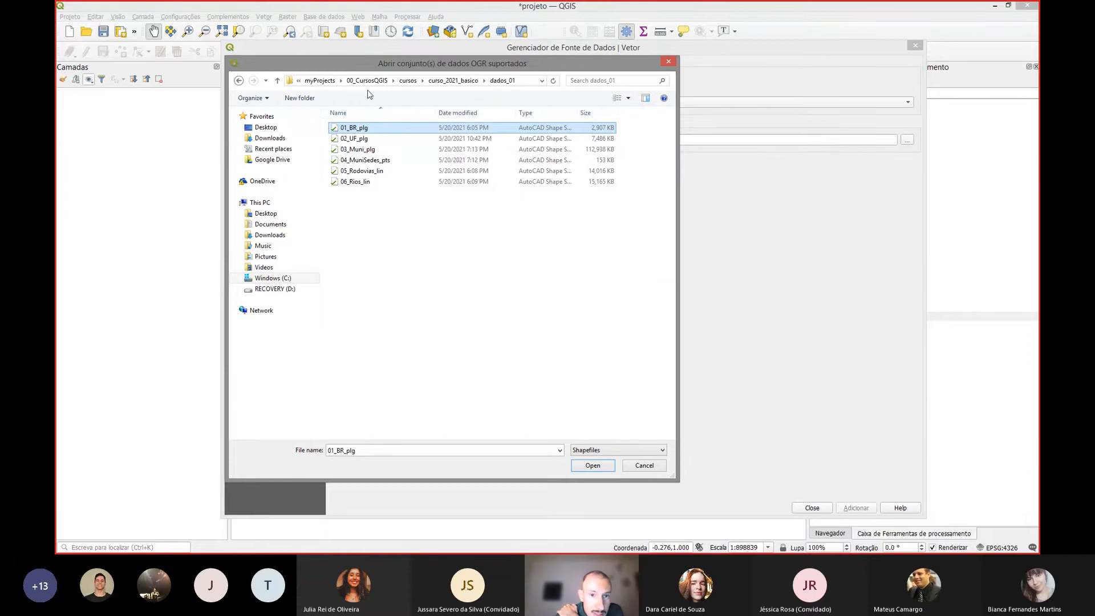
drag(513, 63, 551, 82)
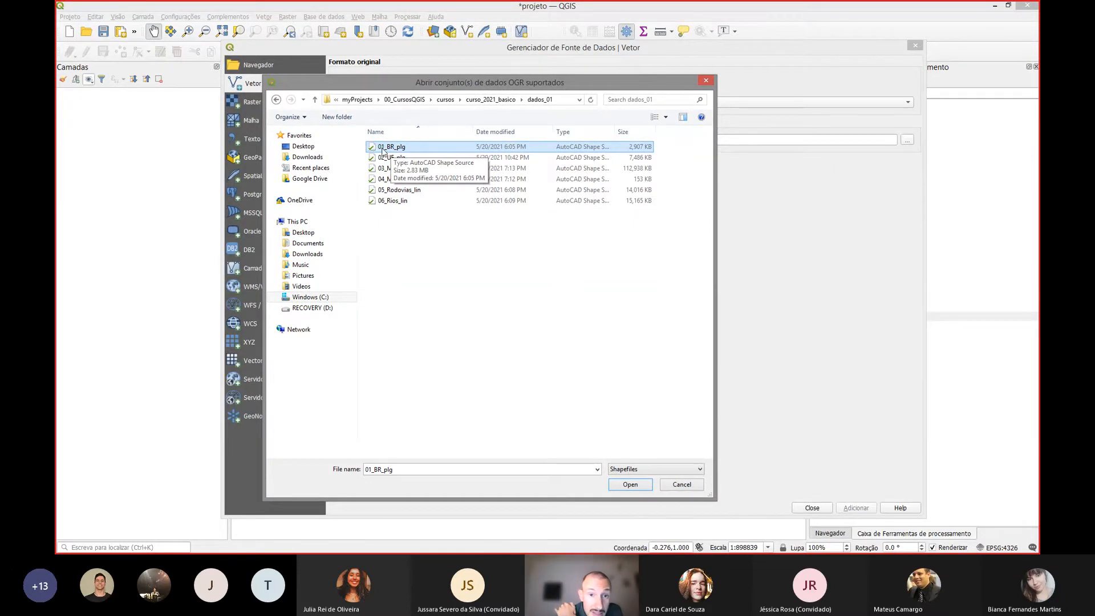
click(629, 485)
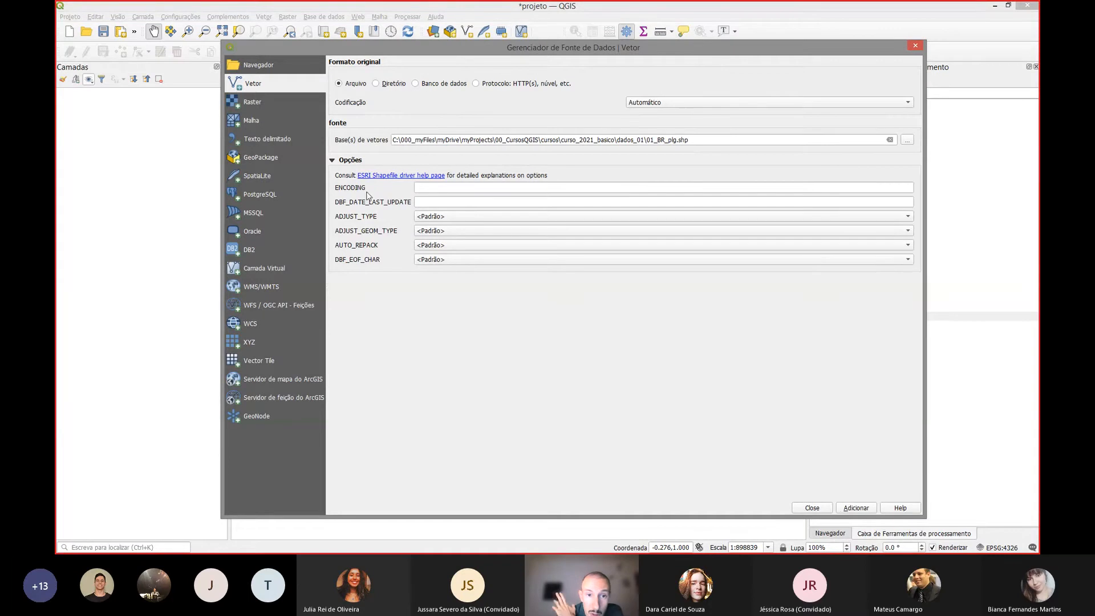
click(852, 509)
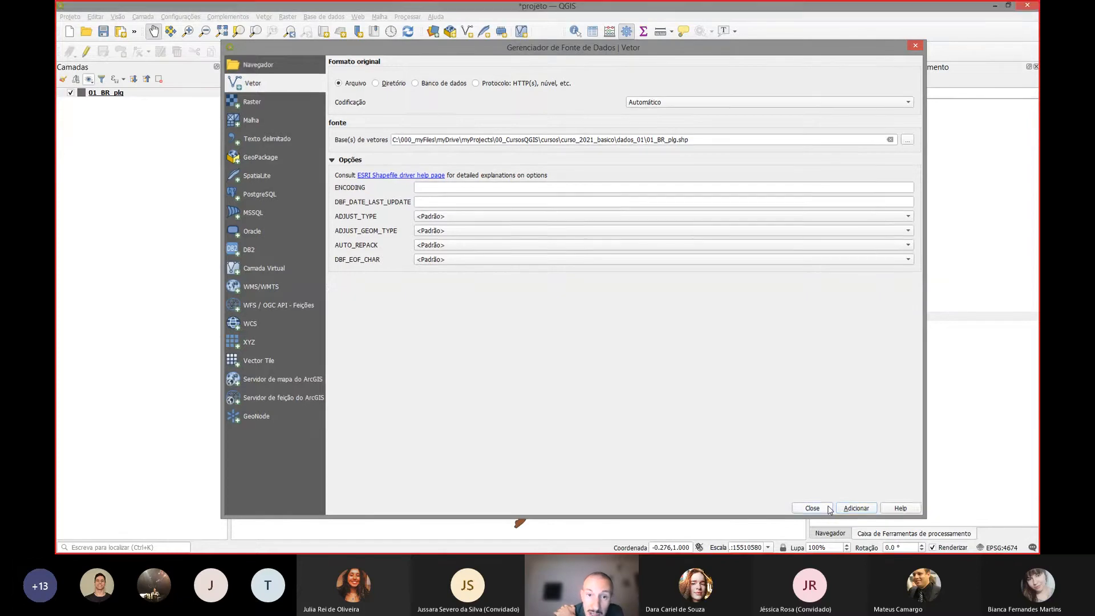
click(829, 507)
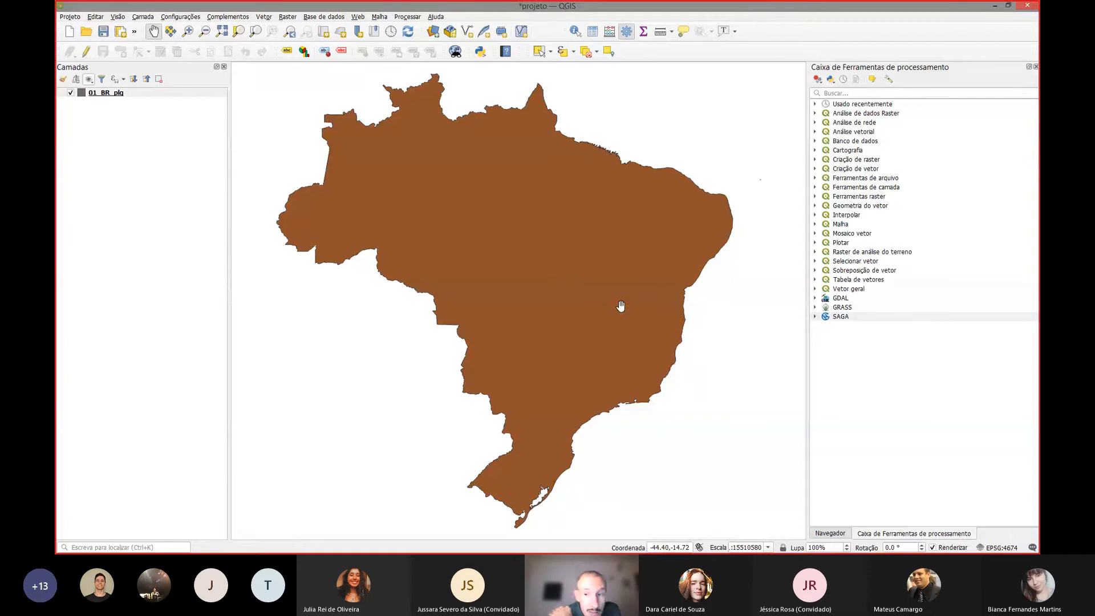
- Bring up the data browser and turn the 01_BR_plg layer's visibility off and on twice
click(829, 533)
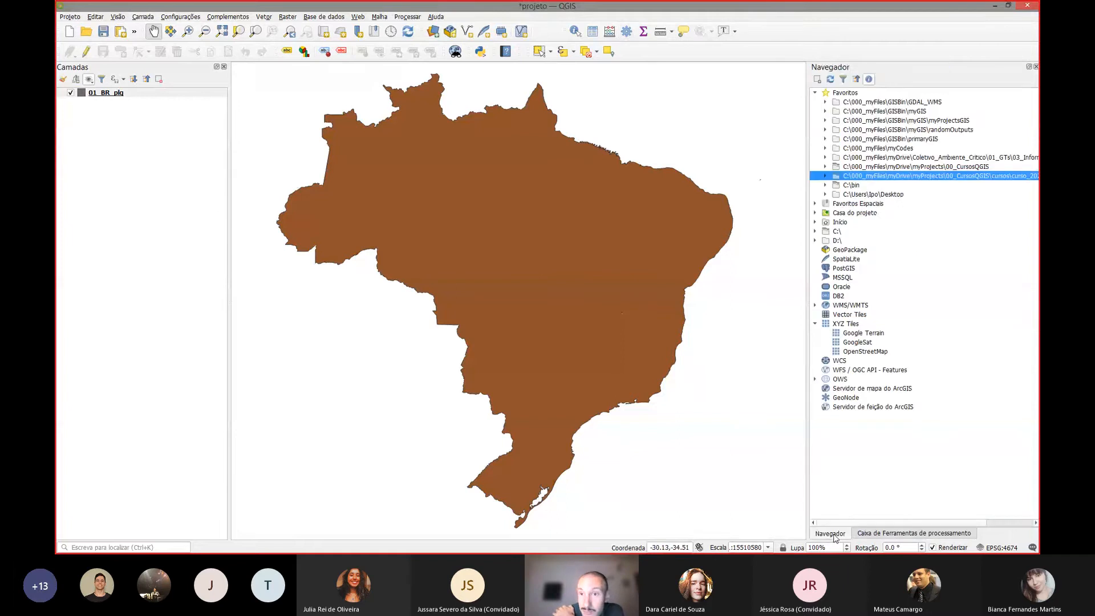
click(96, 92)
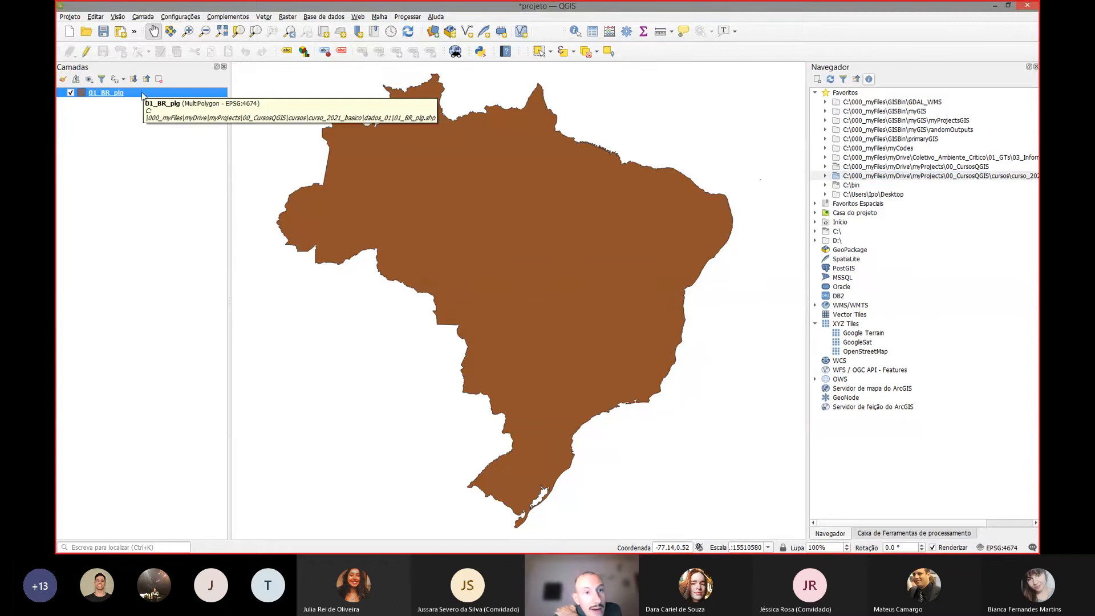
click(70, 93)
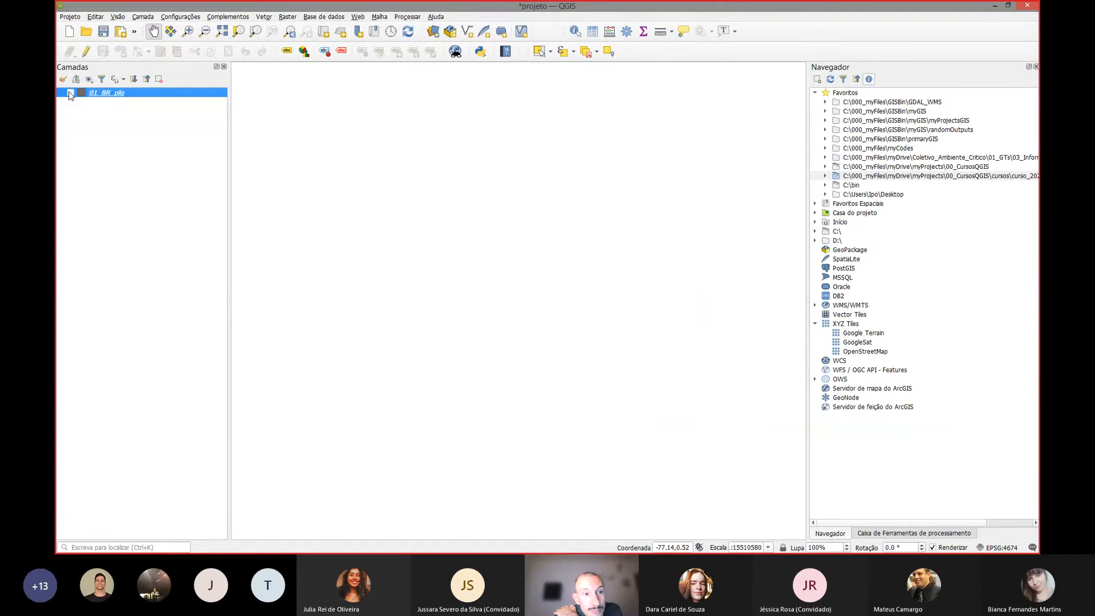
click(70, 93)
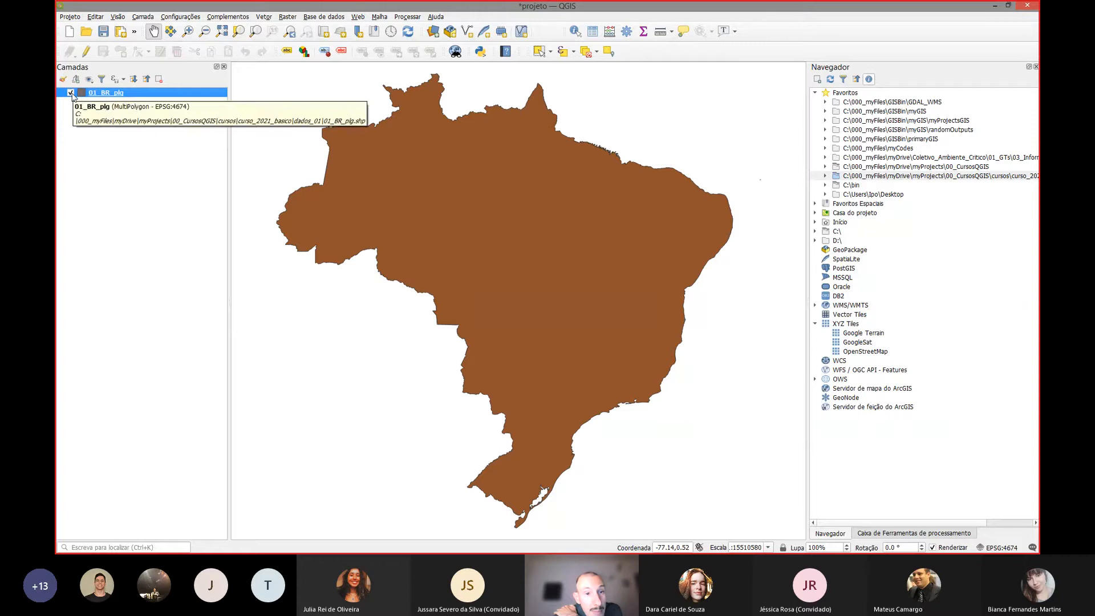
click(71, 93)
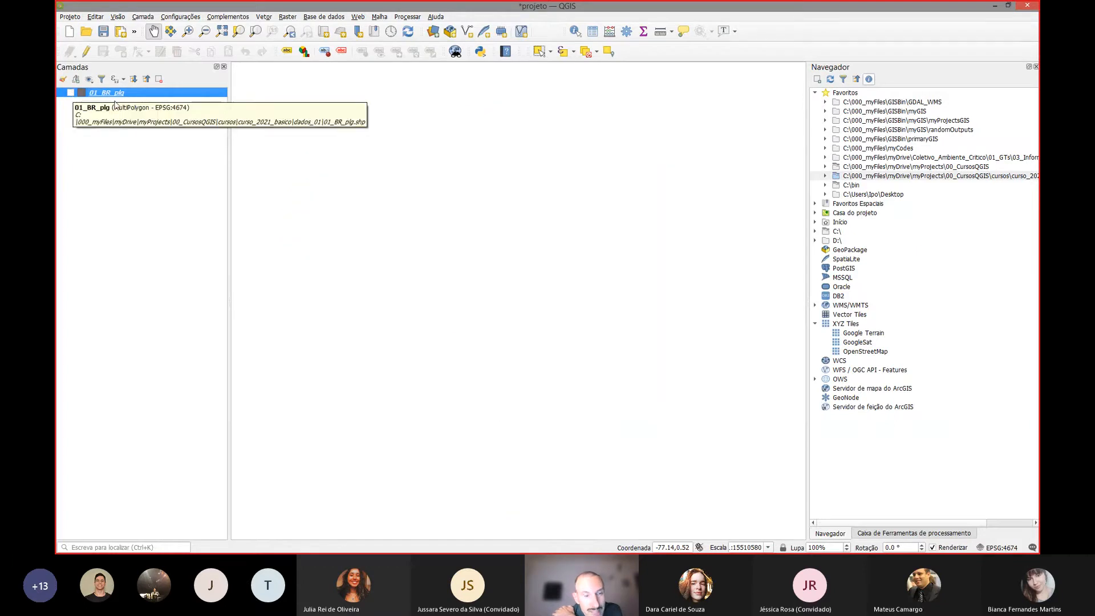
click(71, 93)
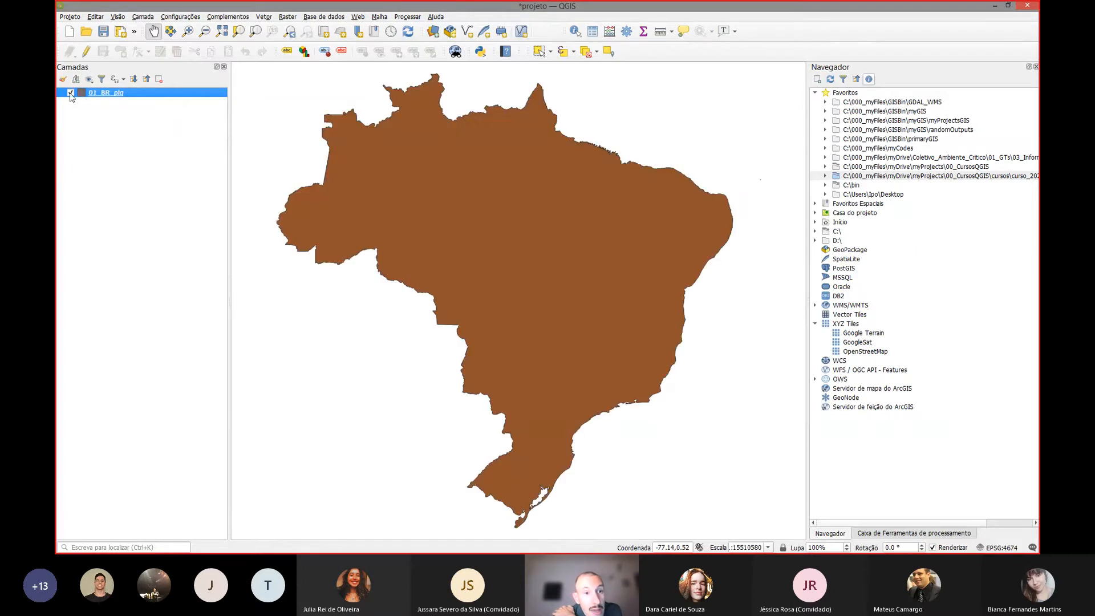
- Duplicate the 01_BR_plg layer, show the copy instead of the original, and duplicate the copy as well
right_click(103, 93)
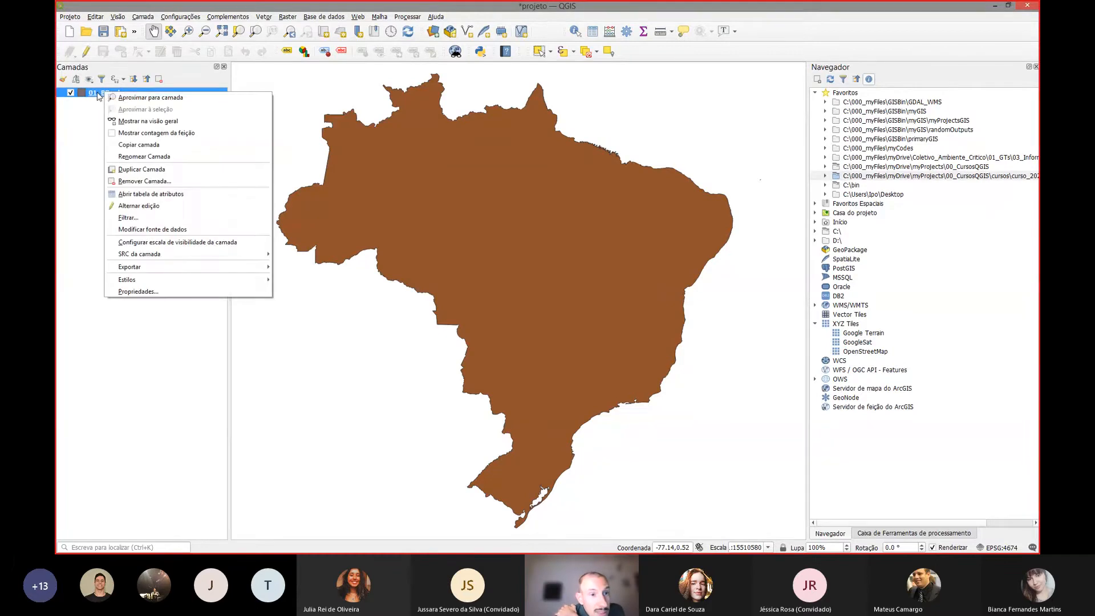
click(166, 171)
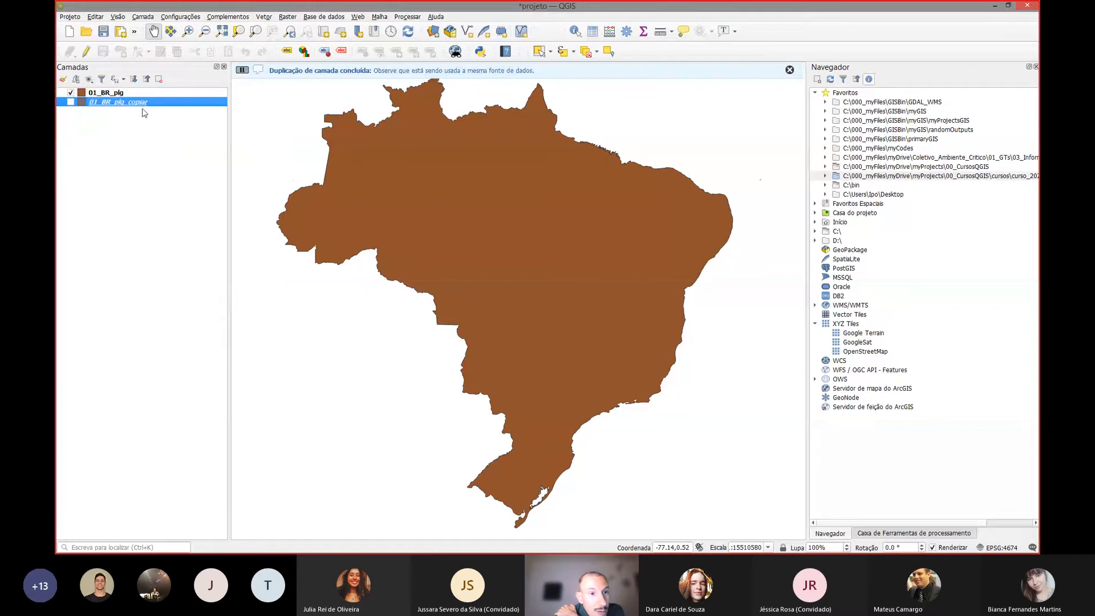
click(71, 101)
click(70, 92)
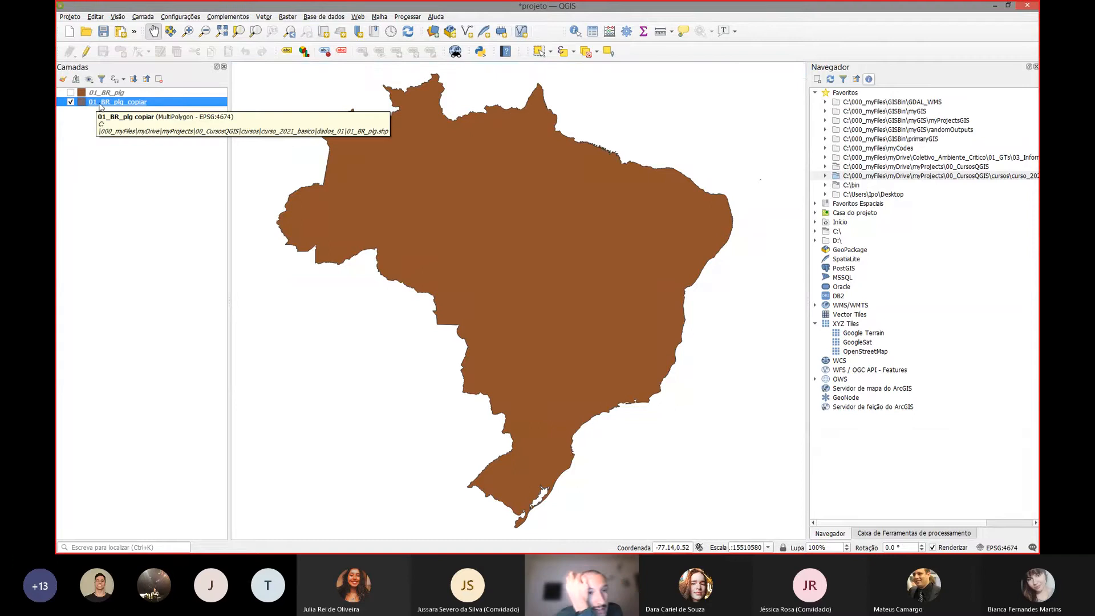
right_click(90, 103)
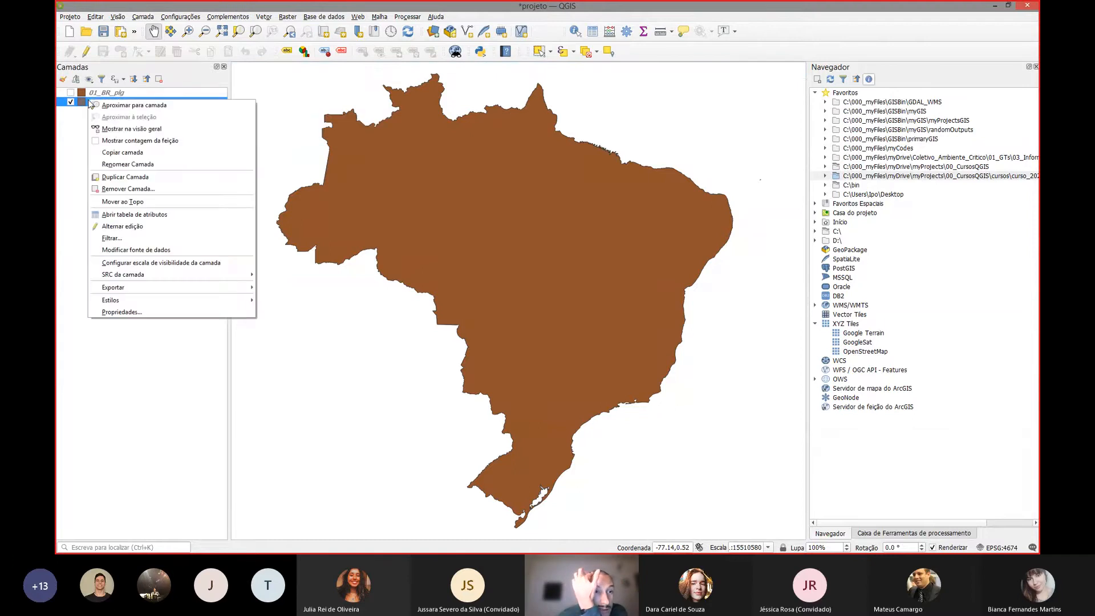
click(125, 177)
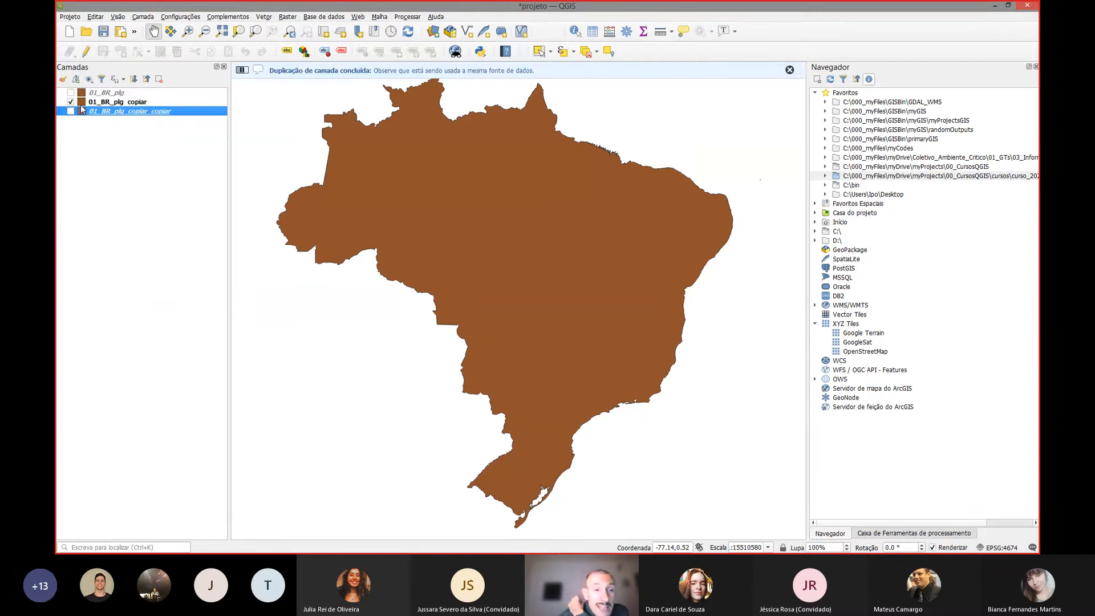
- Remove both duplicate layers from the project and make the original 01_BR_plg layer visible again
ctrl+click(115, 104)
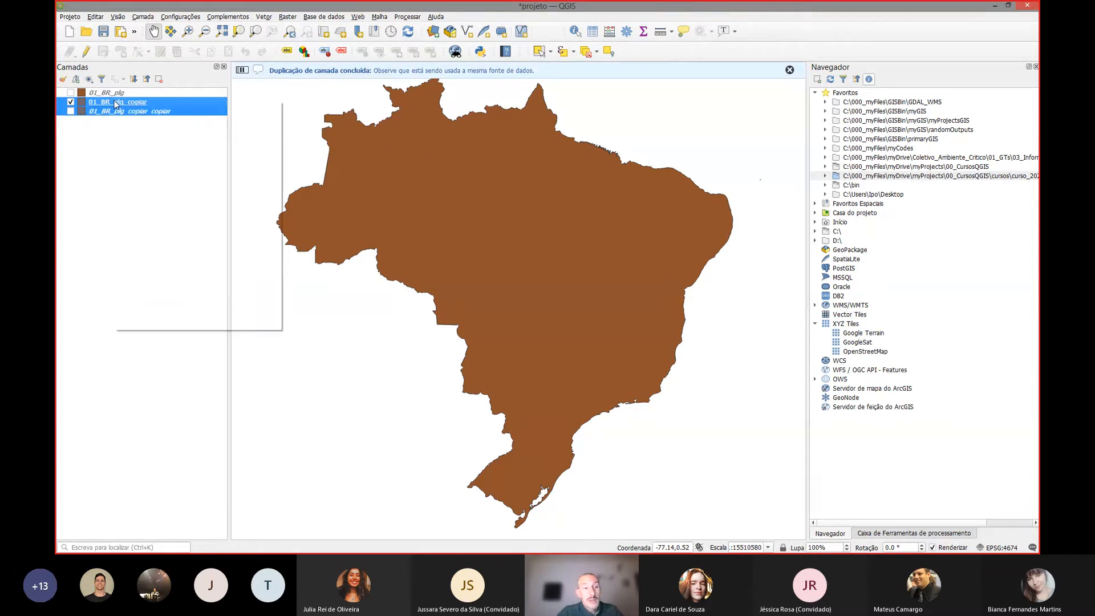
right_click(115, 103)
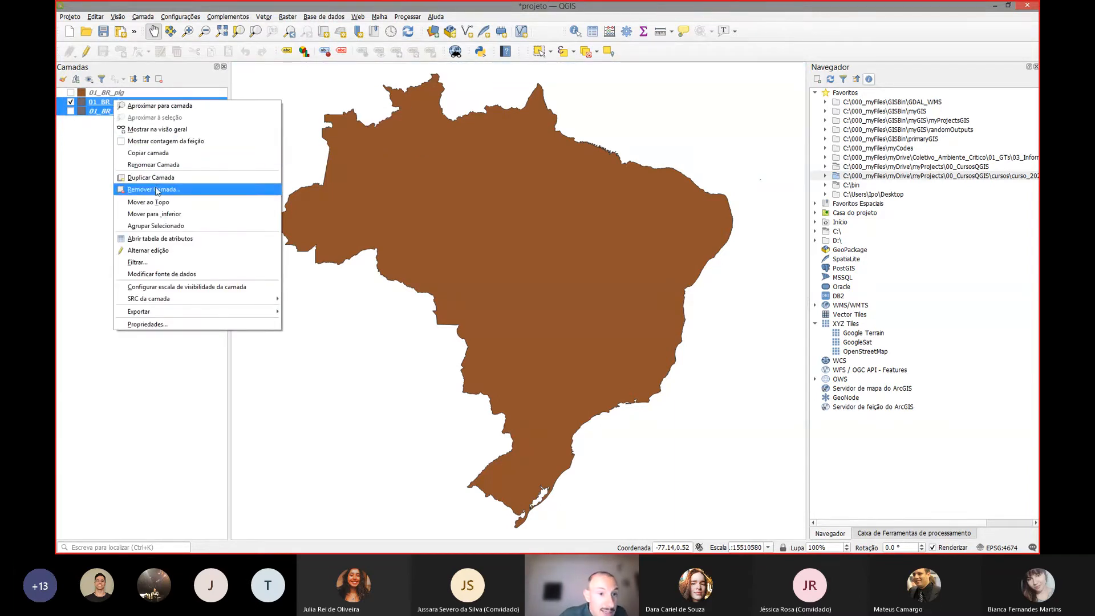
click(158, 190)
click(540, 294)
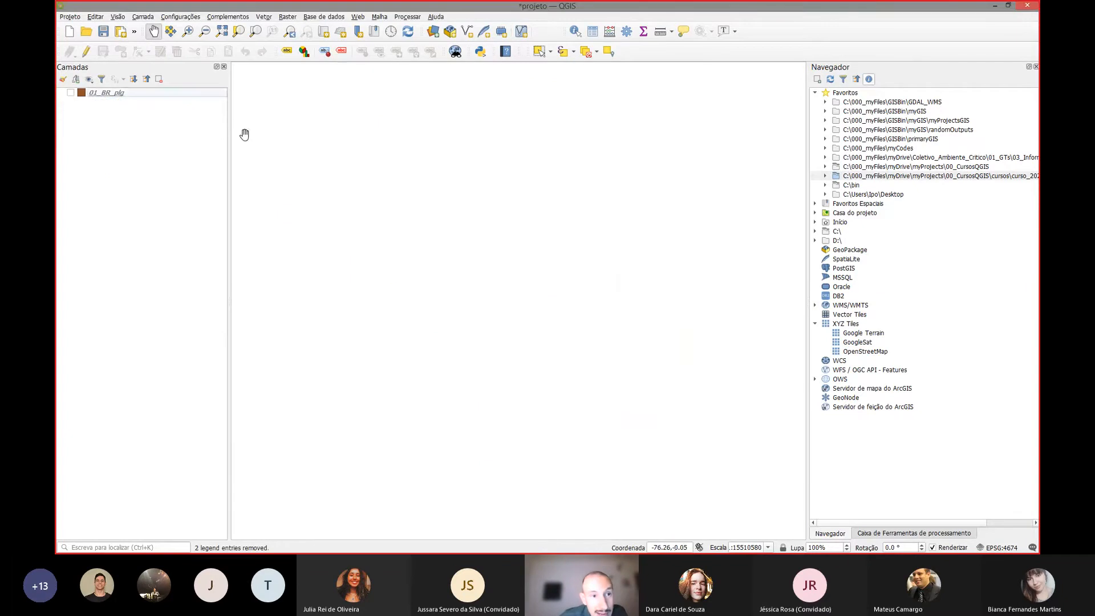
click(126, 94)
click(71, 93)
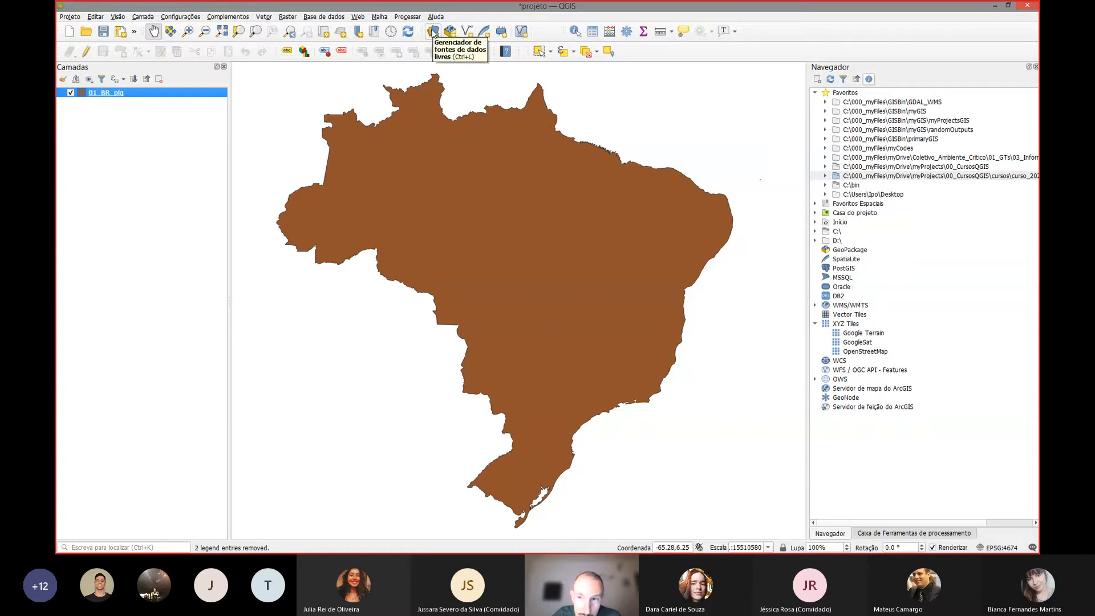
- Remove the 01_BR_plg layer from the project
right_click(137, 94)
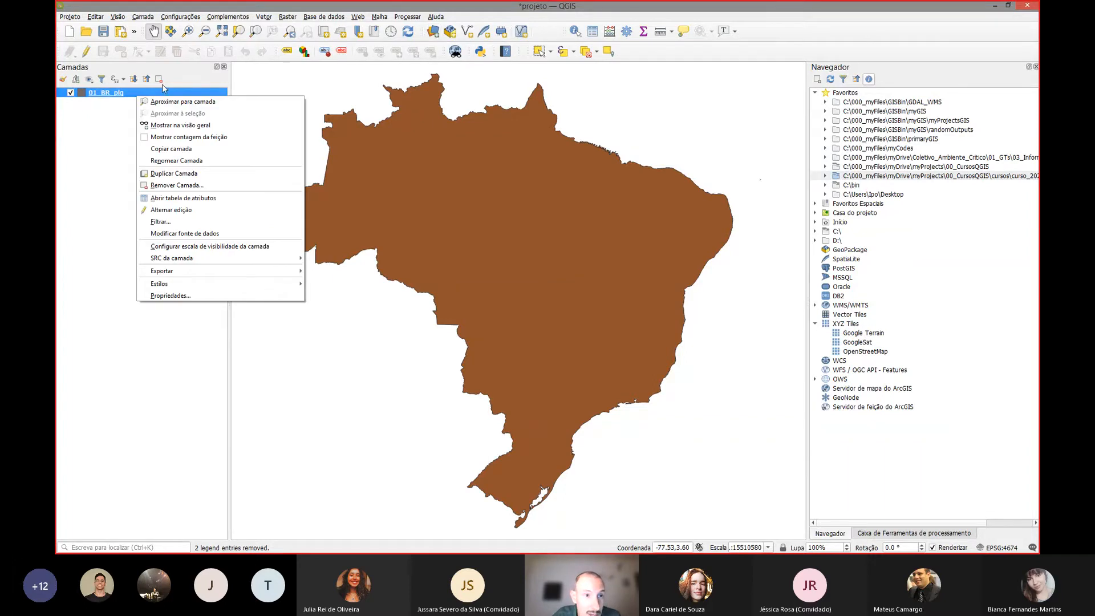
click(140, 92)
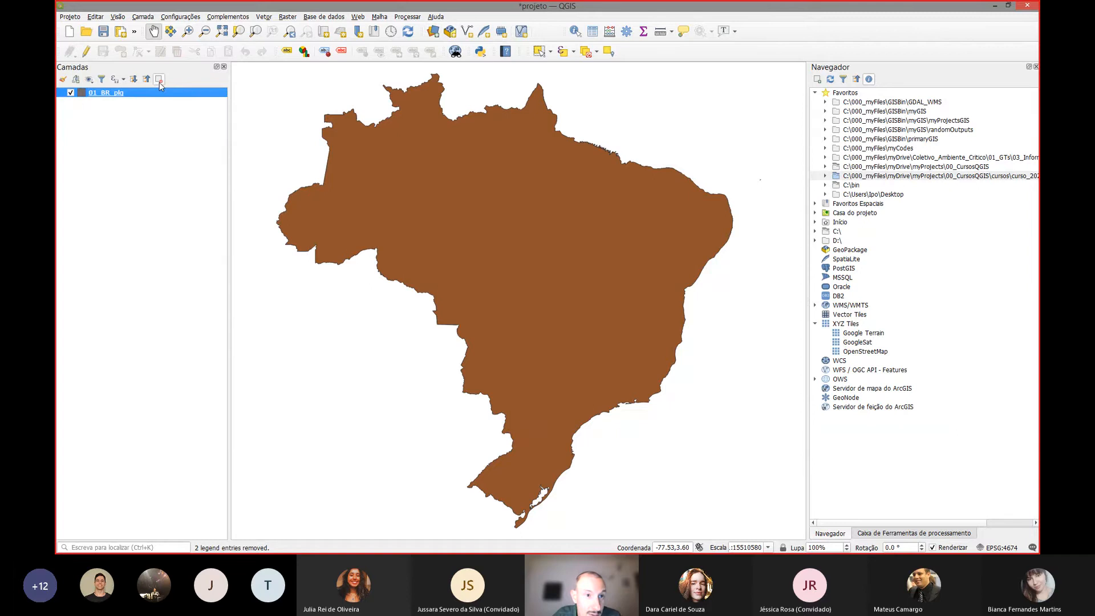
click(159, 81)
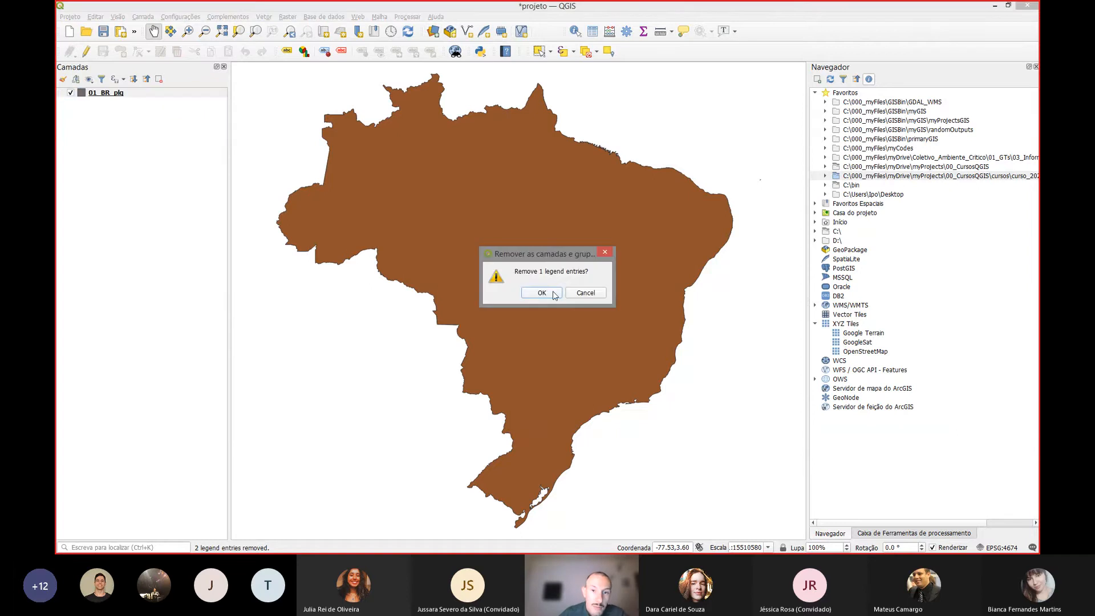
click(541, 293)
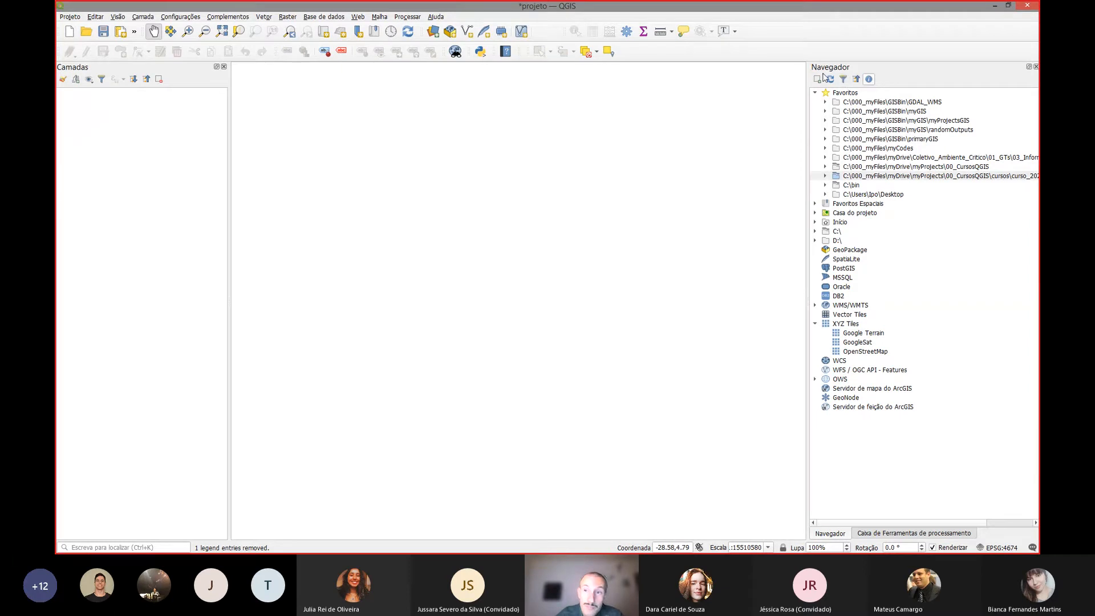
- Widen the data browser, collapse its favorites, and look through the contents of the C:\ drive before collapsing it
drag(807, 100, 725, 98)
click(730, 92)
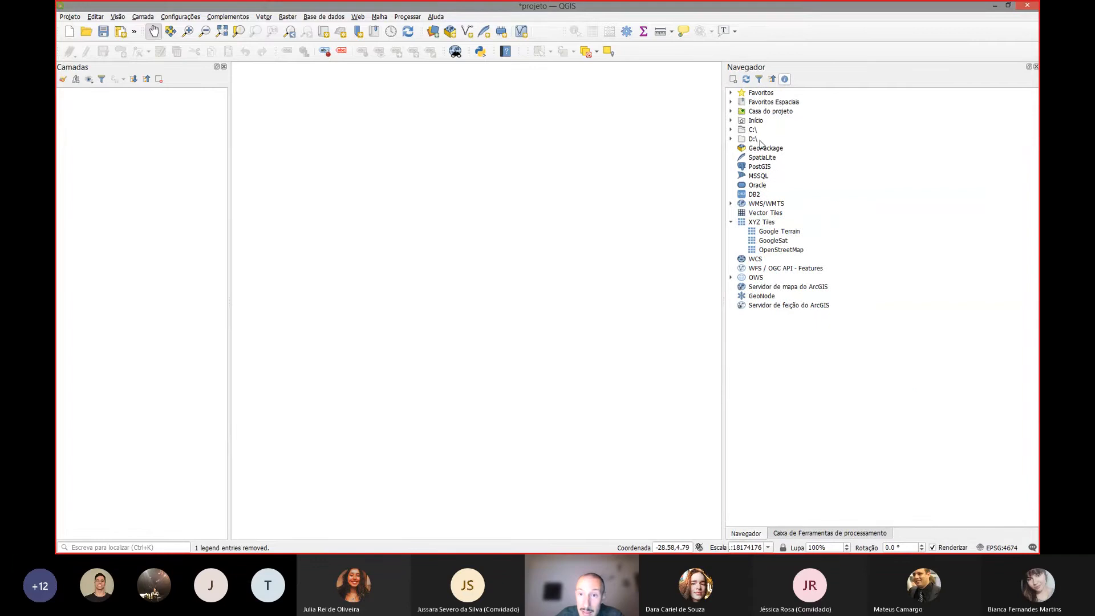
double_click(757, 131)
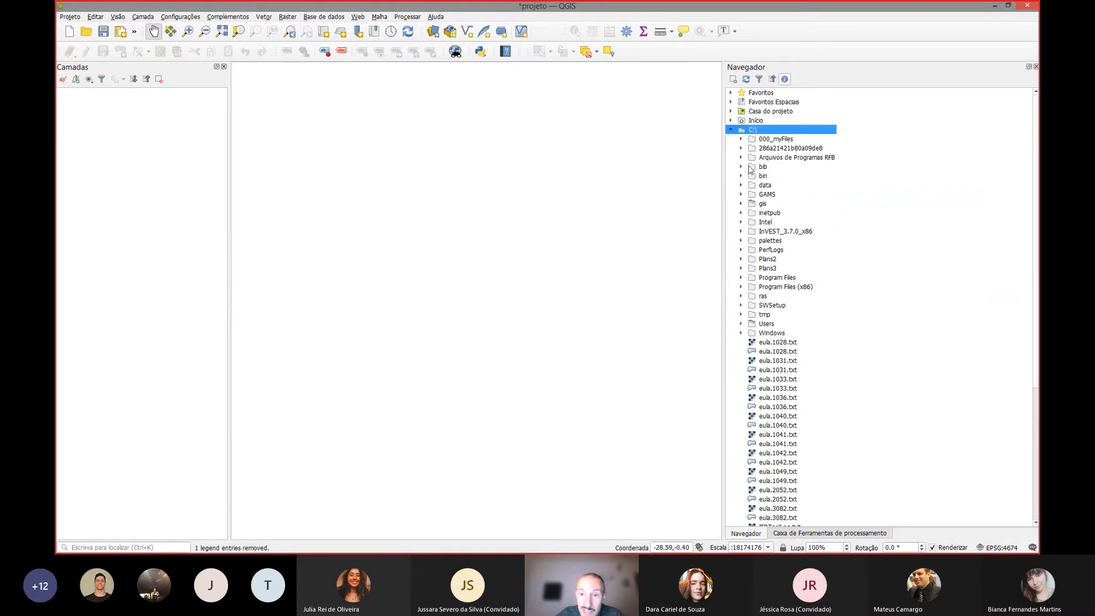
click(733, 131)
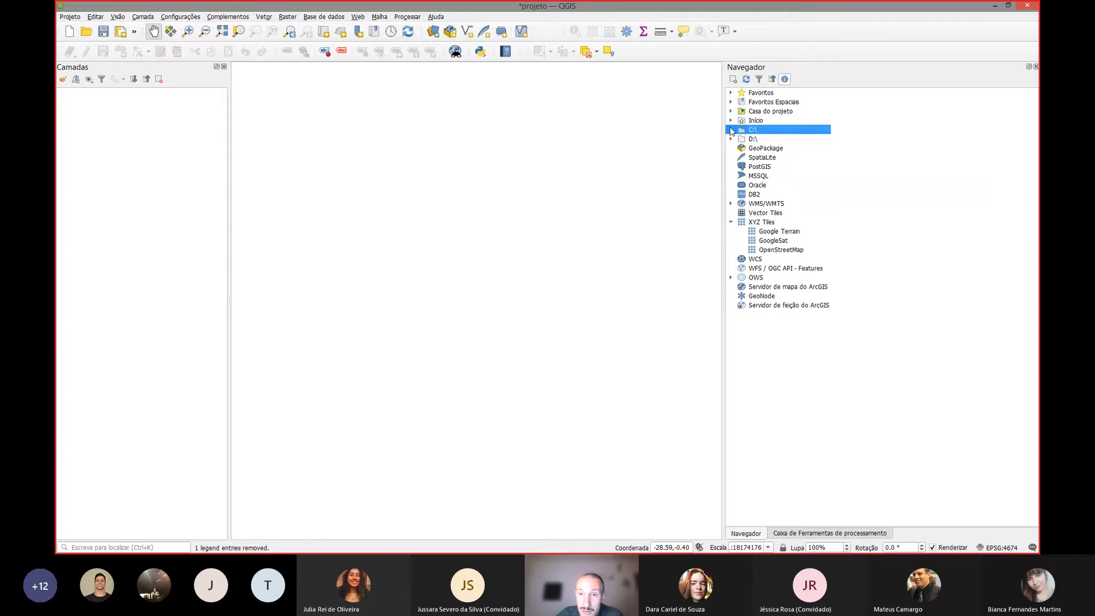
- Add 01_BR_plg.shp to the map from the dados_01 folder of the favorite curso_2021_basico directory
click(730, 93)
click(745, 177)
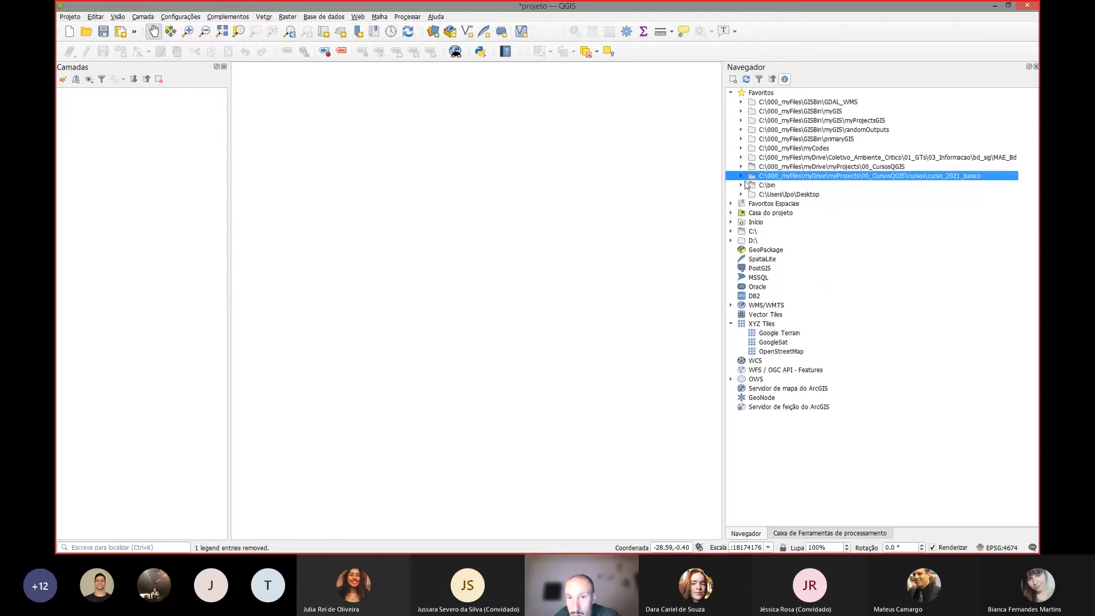
click(741, 176)
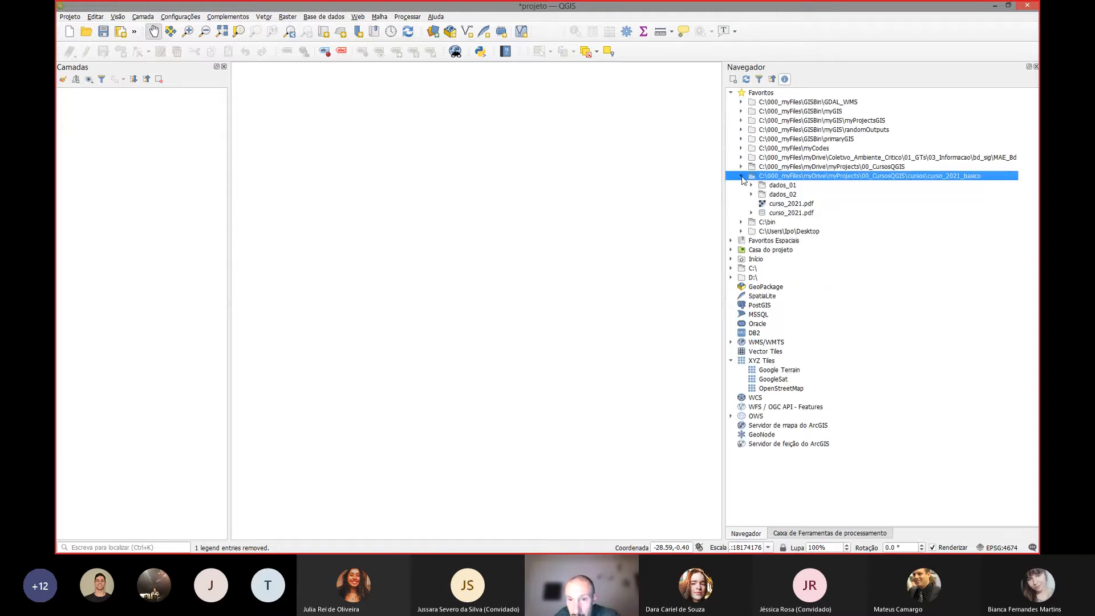
click(776, 186)
click(751, 185)
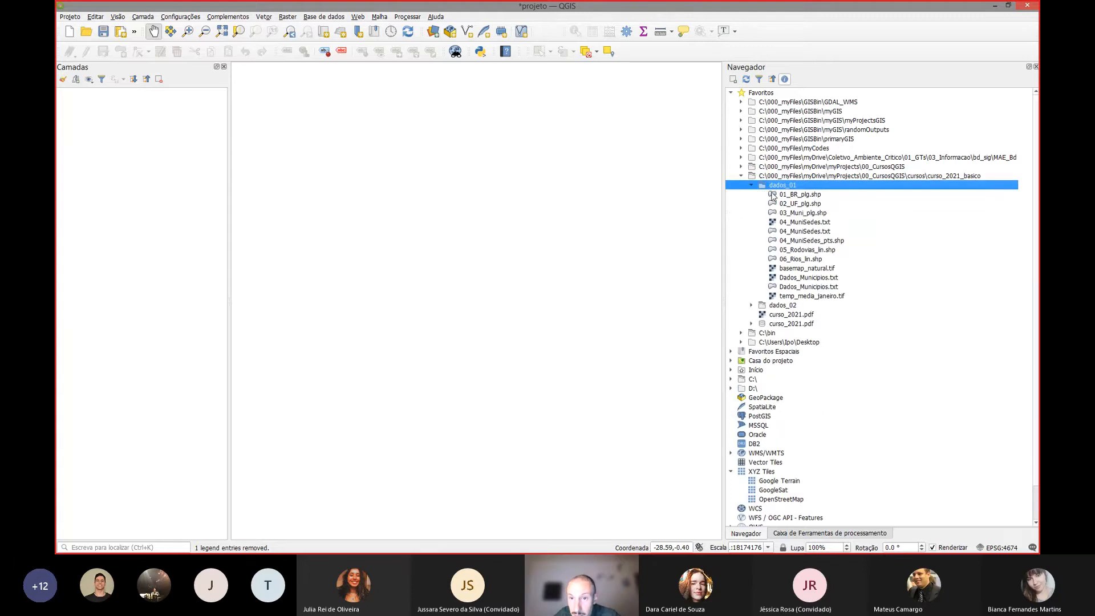
click(780, 199)
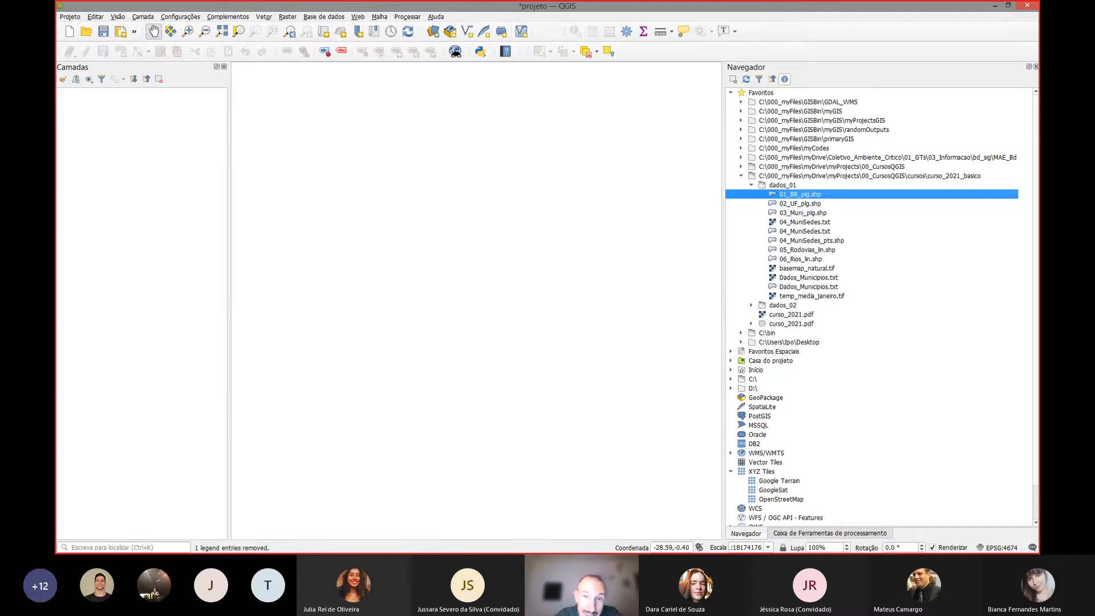
drag(798, 194, 631, 173)
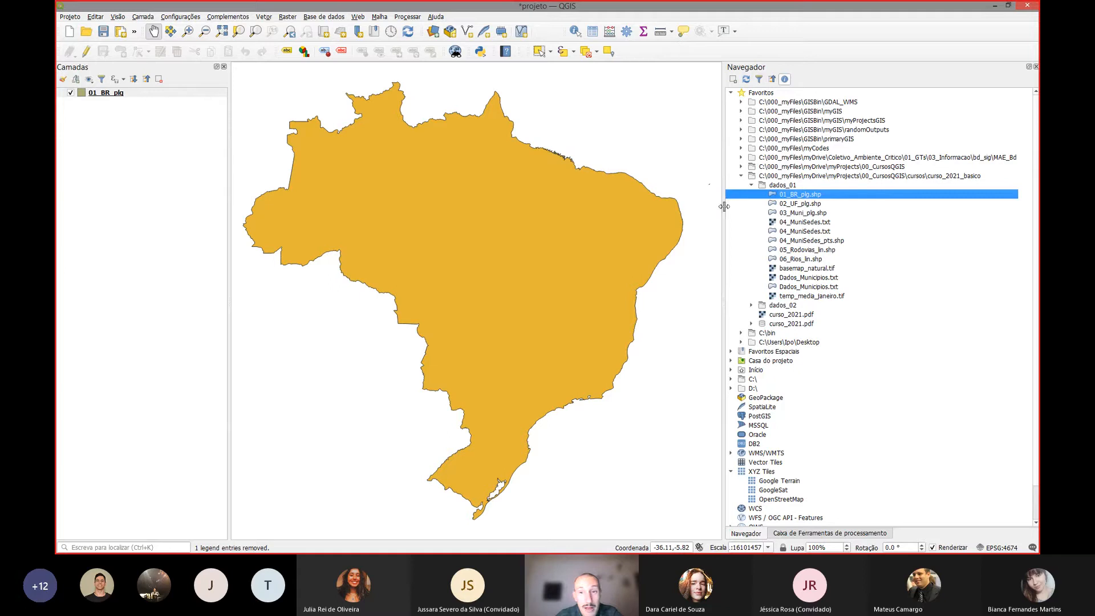
- Add 02_UF_plg.shp from dados_01 to the map and hide the 01_BR_plg layer
click(809, 206)
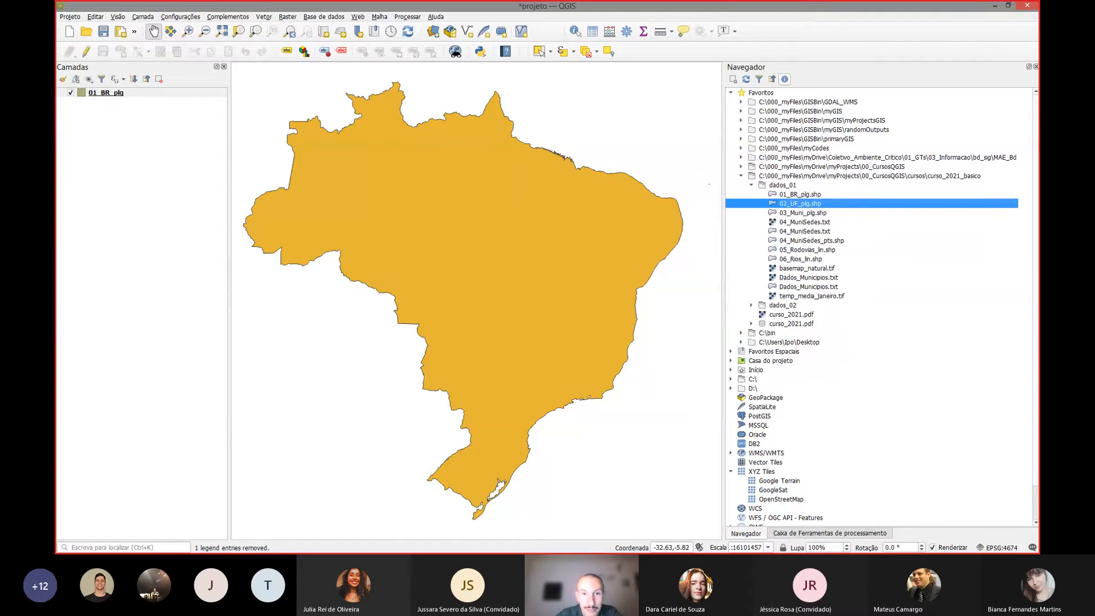
drag(809, 204, 468, 135)
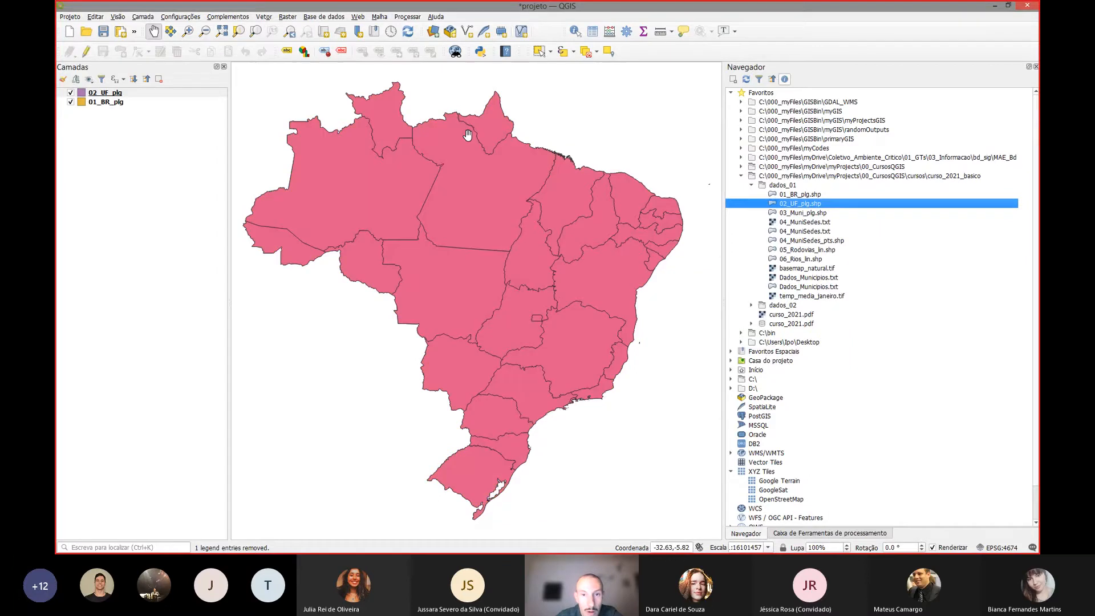
click(71, 102)
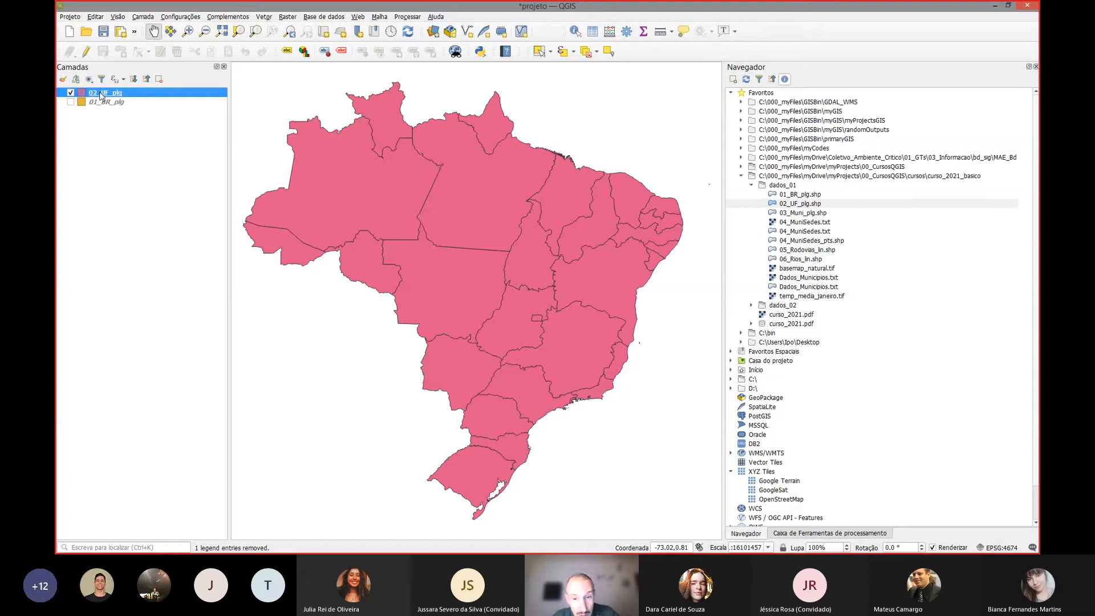
- Switch to the presentation to review the Prática 1 task list, and return to QGIS
key(alt+Tab)
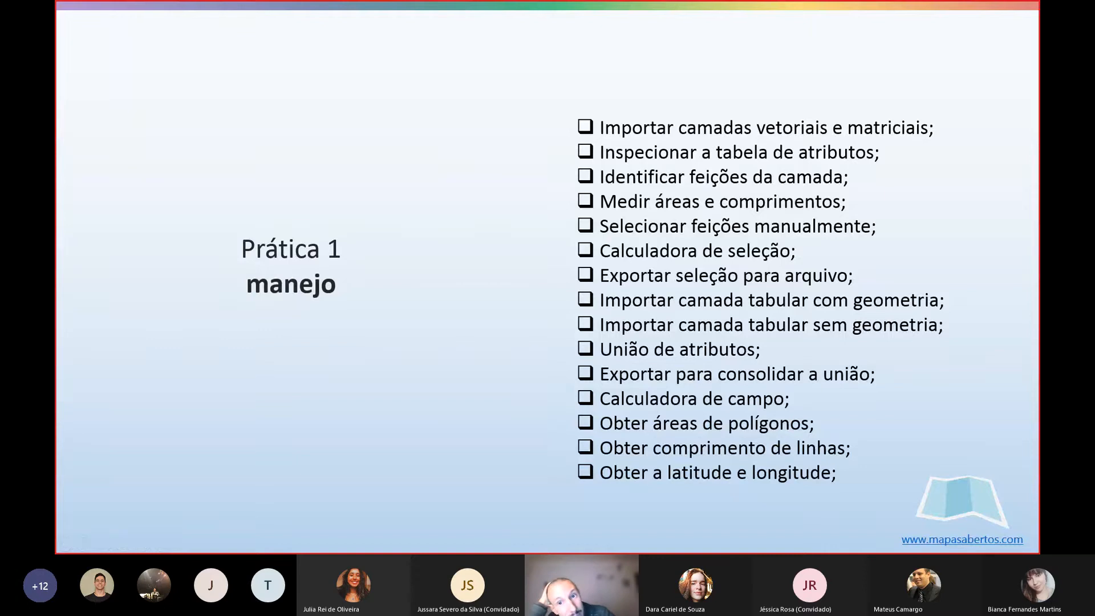
key(alt+Tab)
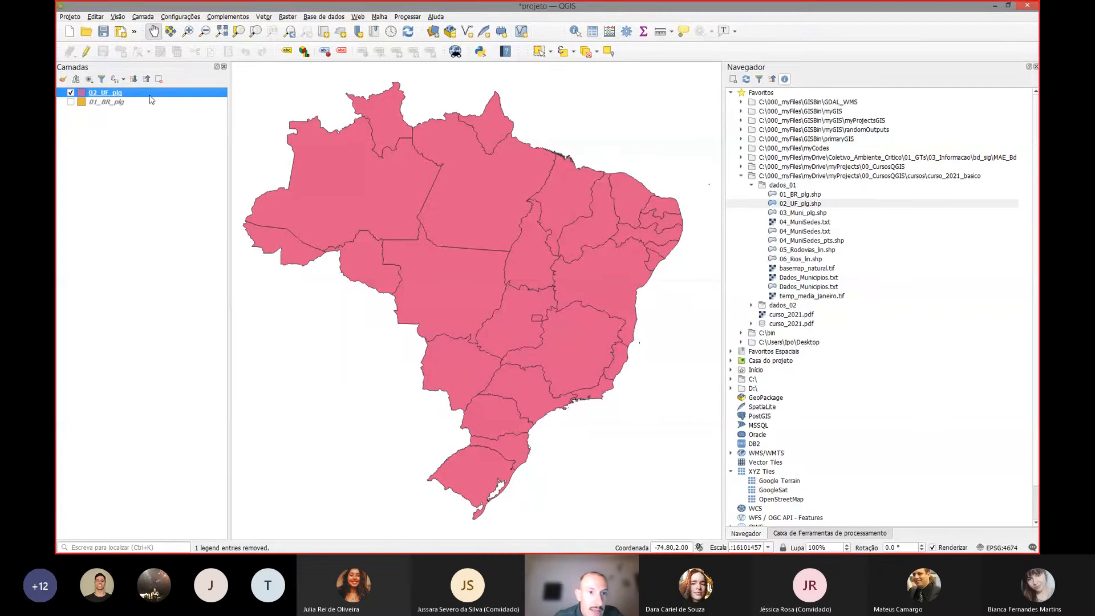
mouse_move(151, 100)
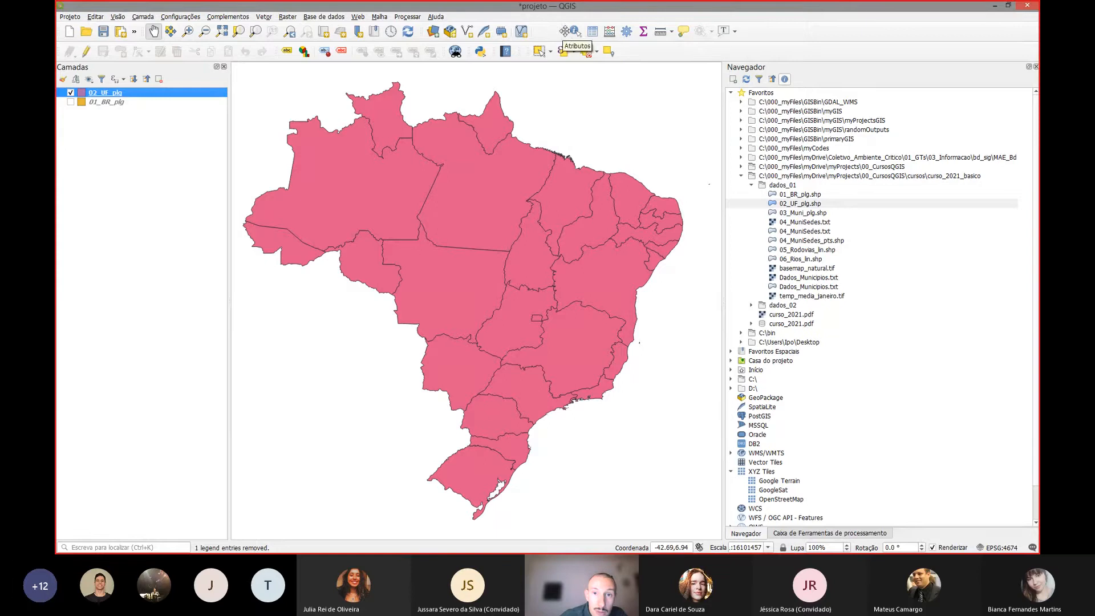
- Shift the attributes toolbar slightly to close its gap, and open the attribute table of the 02_UF_plg layer
drag(560, 31, 542, 31)
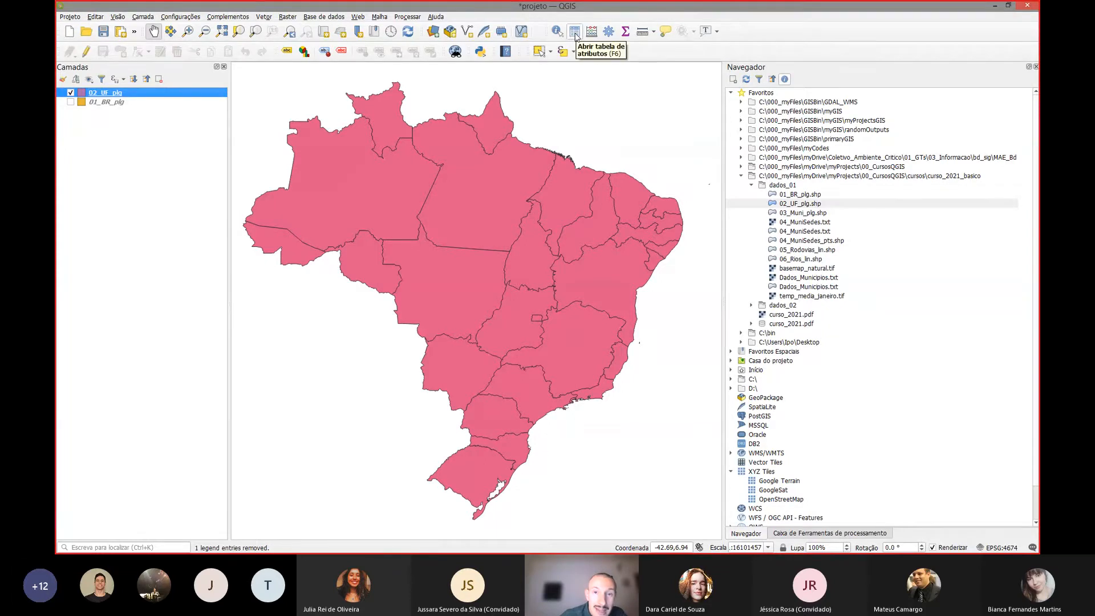
right_click(167, 92)
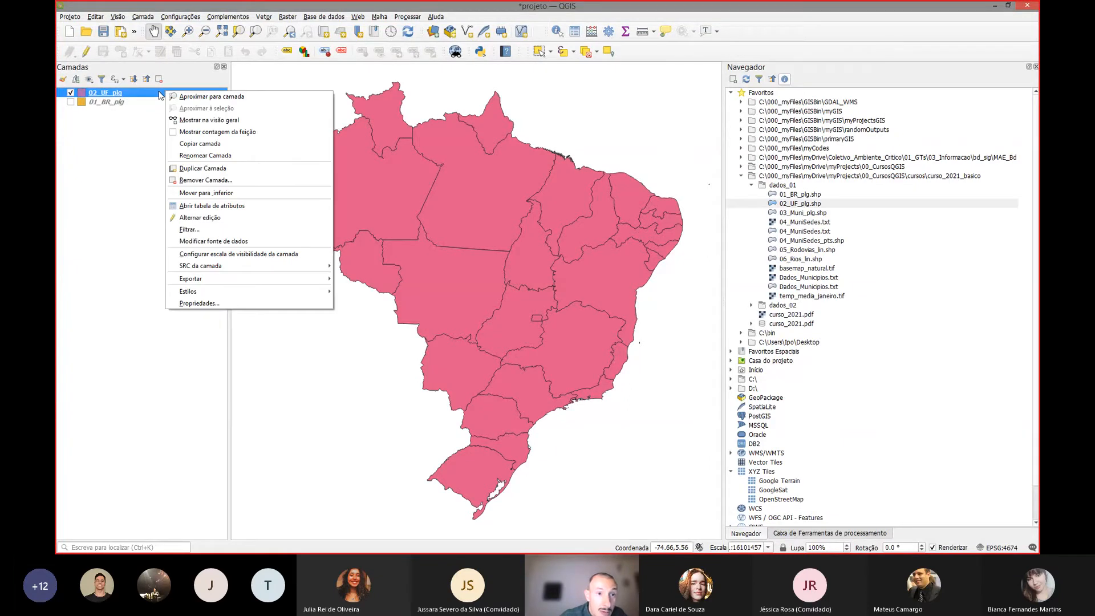
right_click(160, 93)
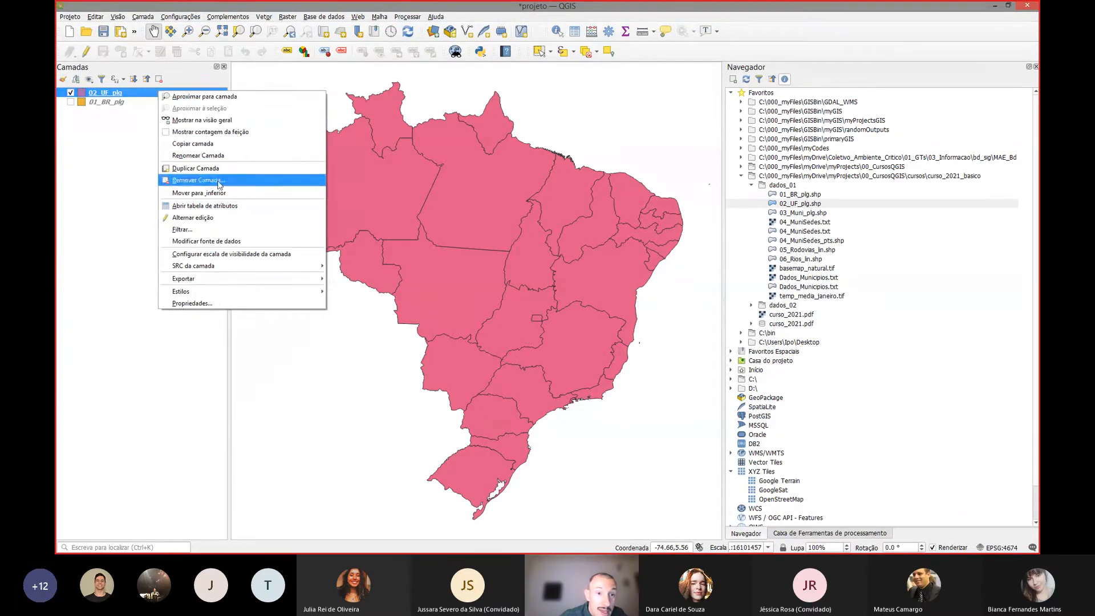
click(227, 211)
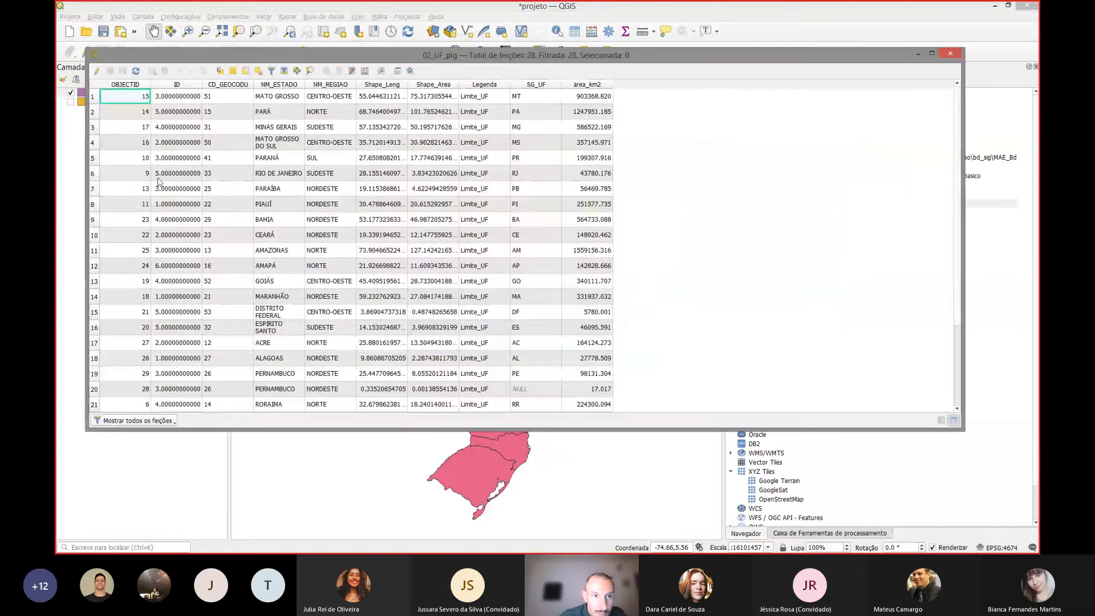
- Reposition and shorten the attribute table window so the layers stay visible, and widen the NM_ESTADO, NM_REGIAO and Shape_Area columns
drag(114, 58, 152, 101)
drag(126, 150, 305, 151)
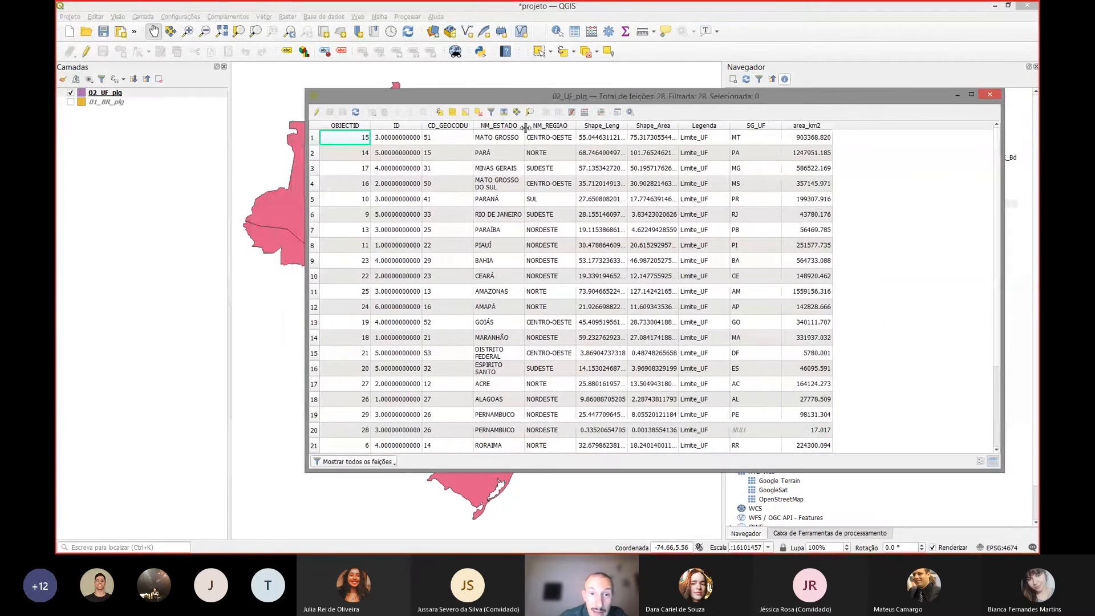
drag(524, 126, 627, 127)
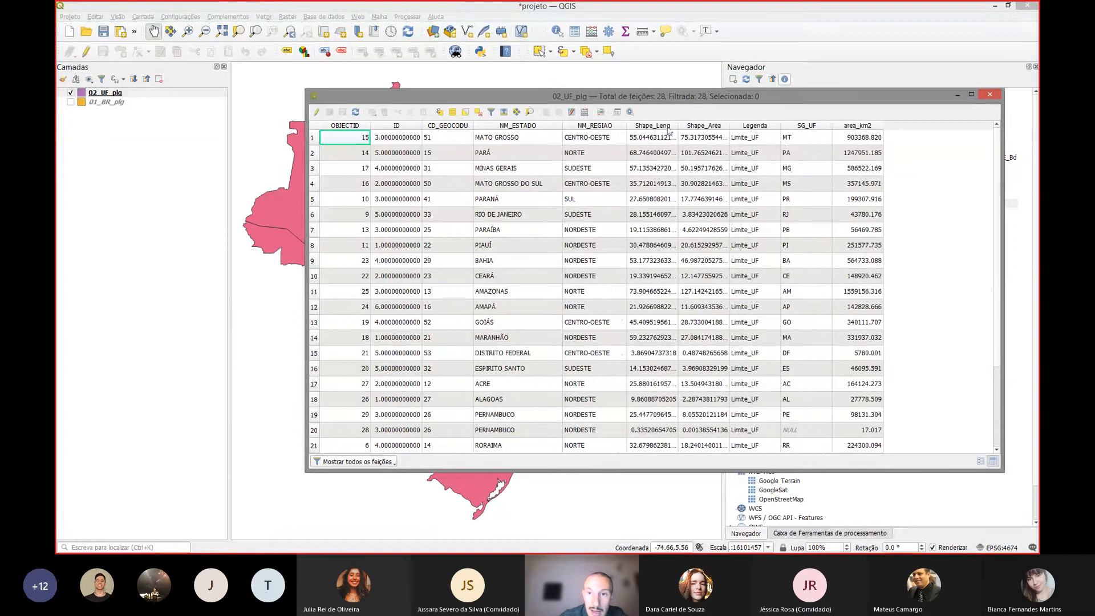
drag(781, 126, 741, 127)
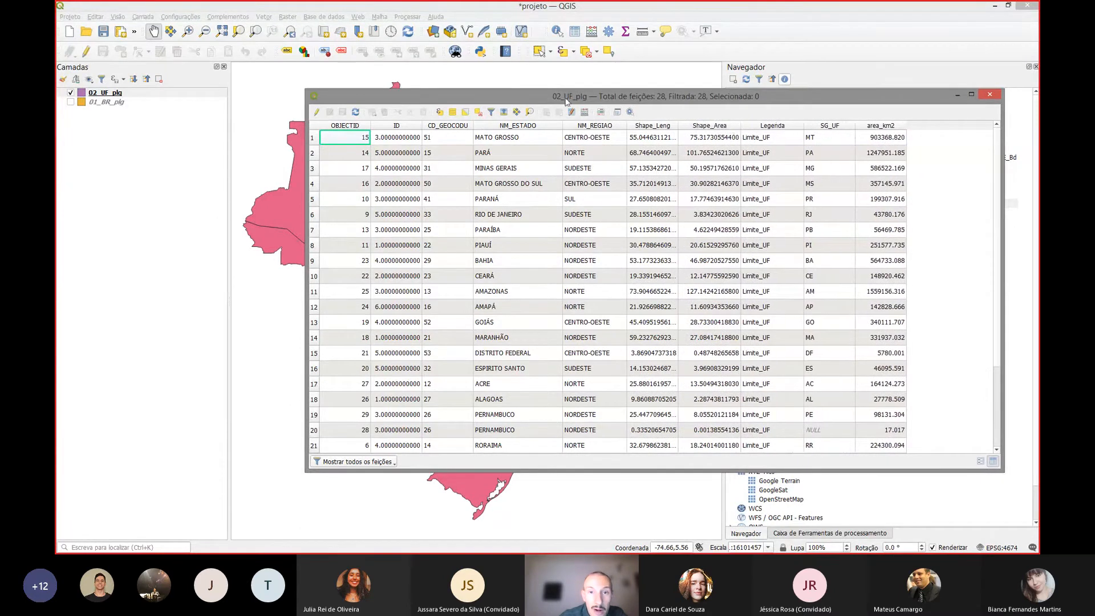
drag(574, 90, 573, 125)
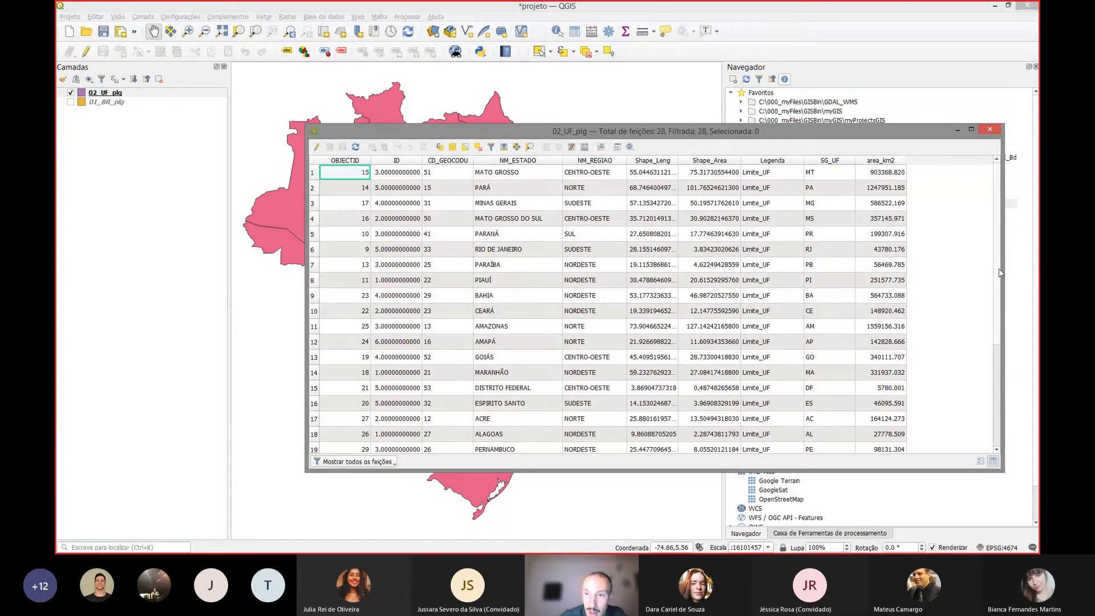
- Look through all the records of the 02_UF_plg attribute table and return to the first one
drag(998, 269, 999, 278)
scroll(1006, 296, down, 3)
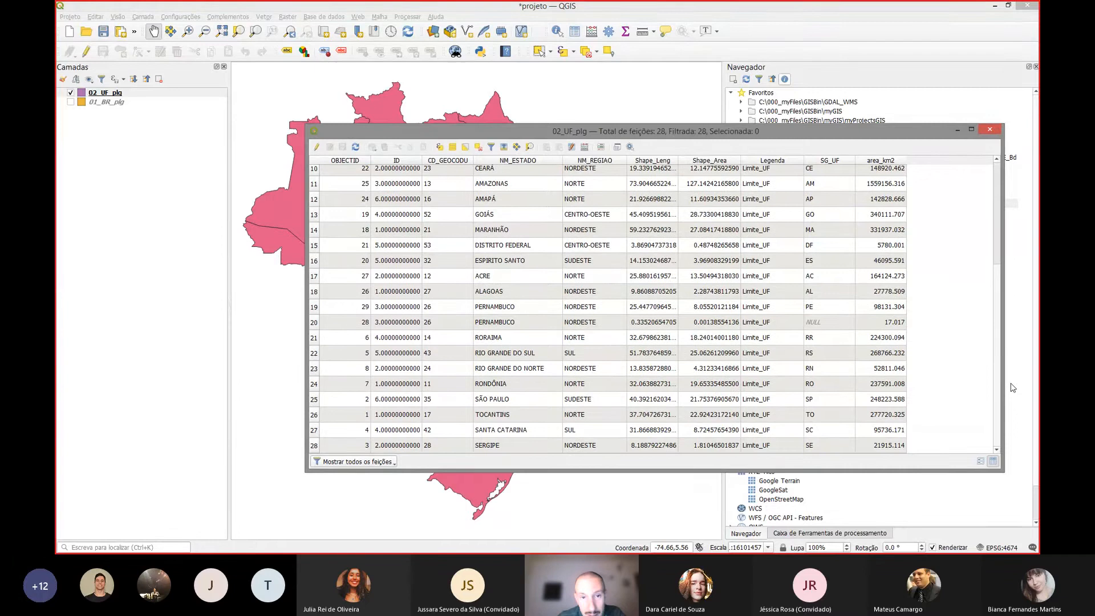
scroll(1007, 297, up, 3)
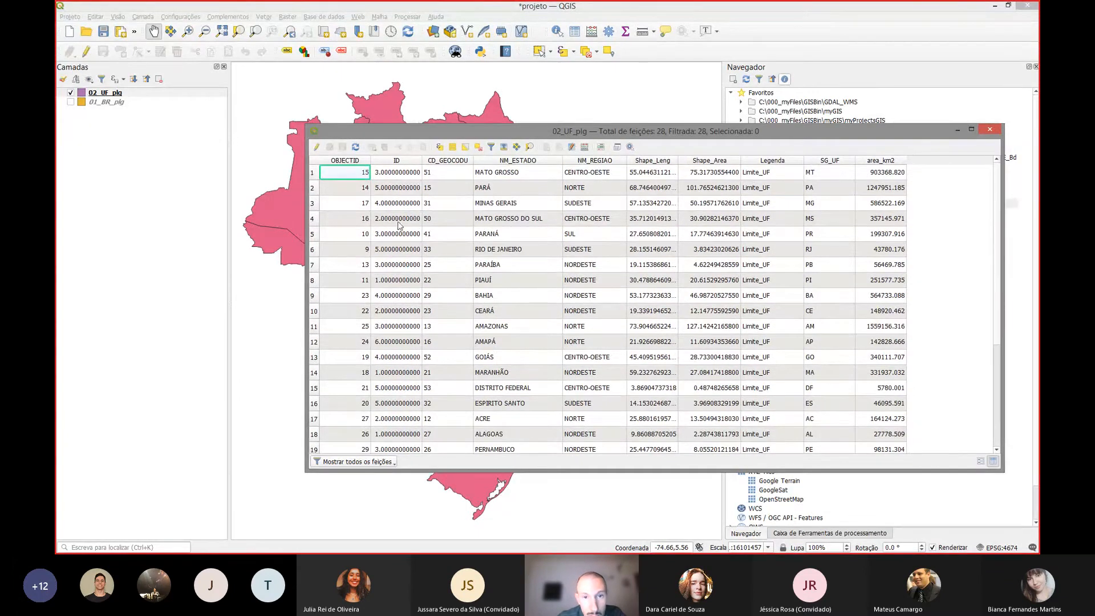
- Examine the first record's values from NM_ESTADO through area_km2, widening the Shape_Leng column to show its full values
click(535, 174)
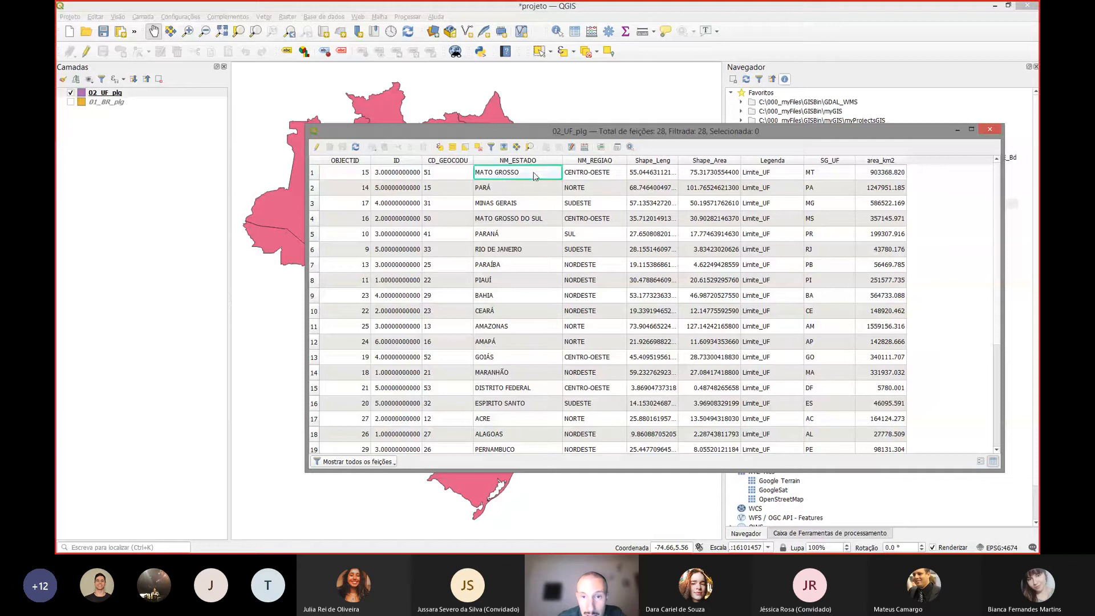
click(594, 175)
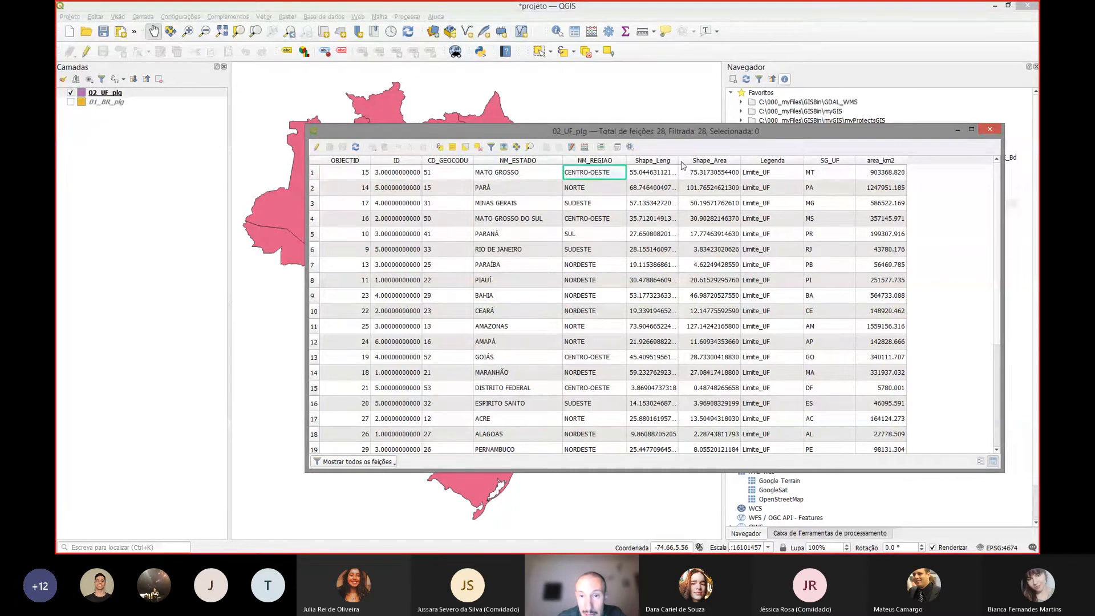
drag(678, 160, 696, 160)
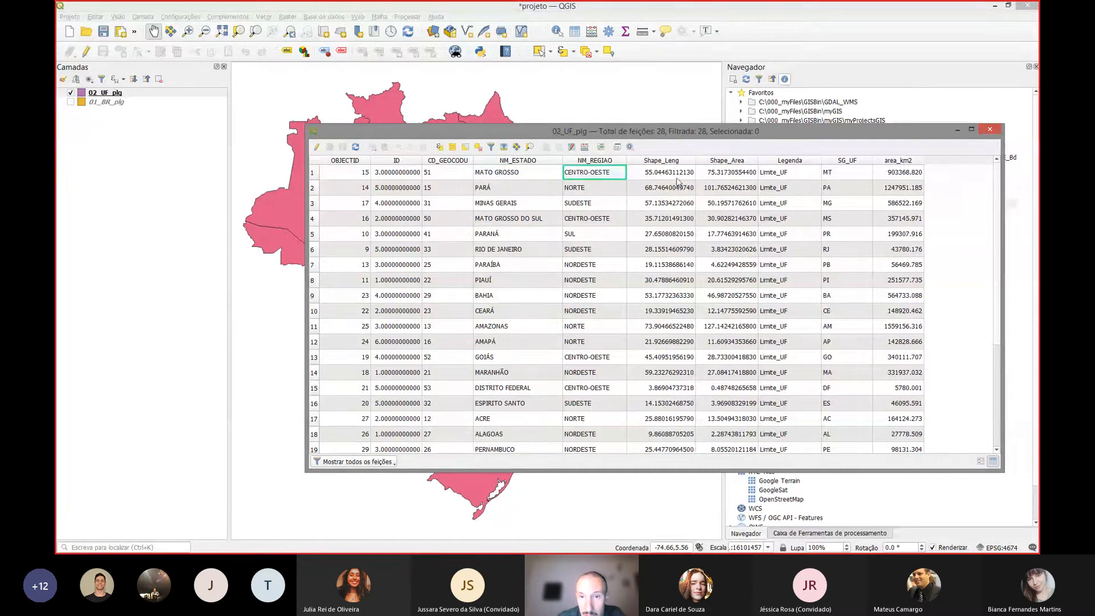
click(681, 181)
click(728, 179)
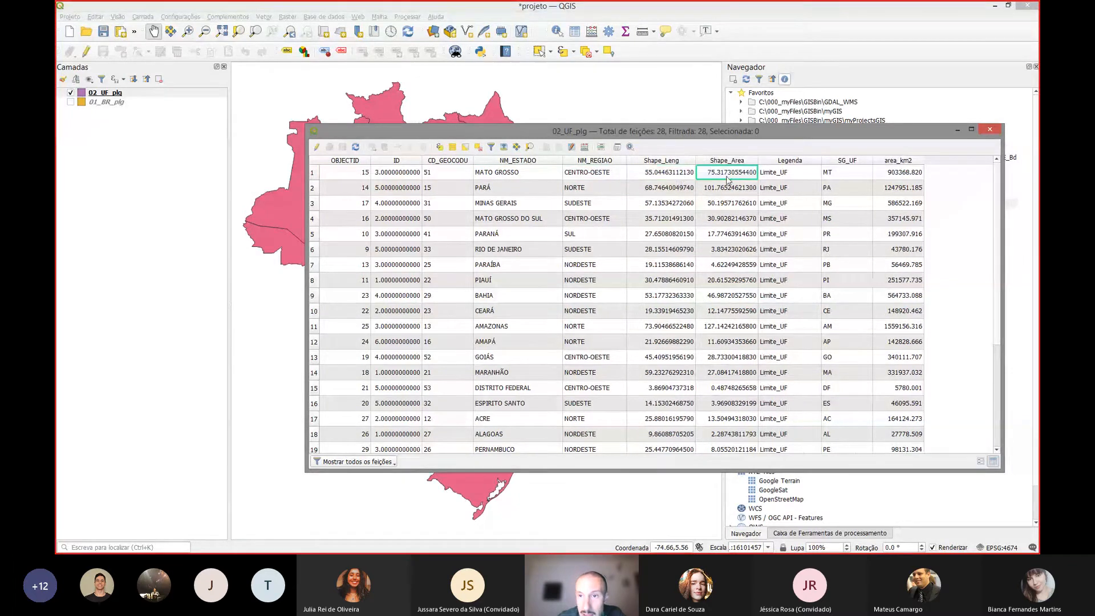
click(680, 181)
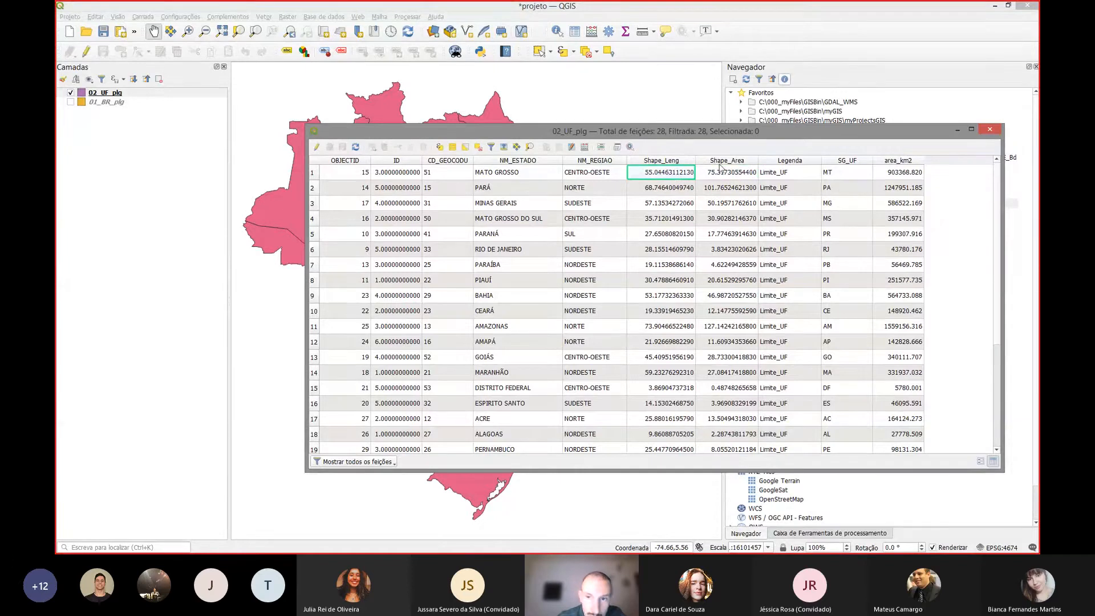
click(779, 178)
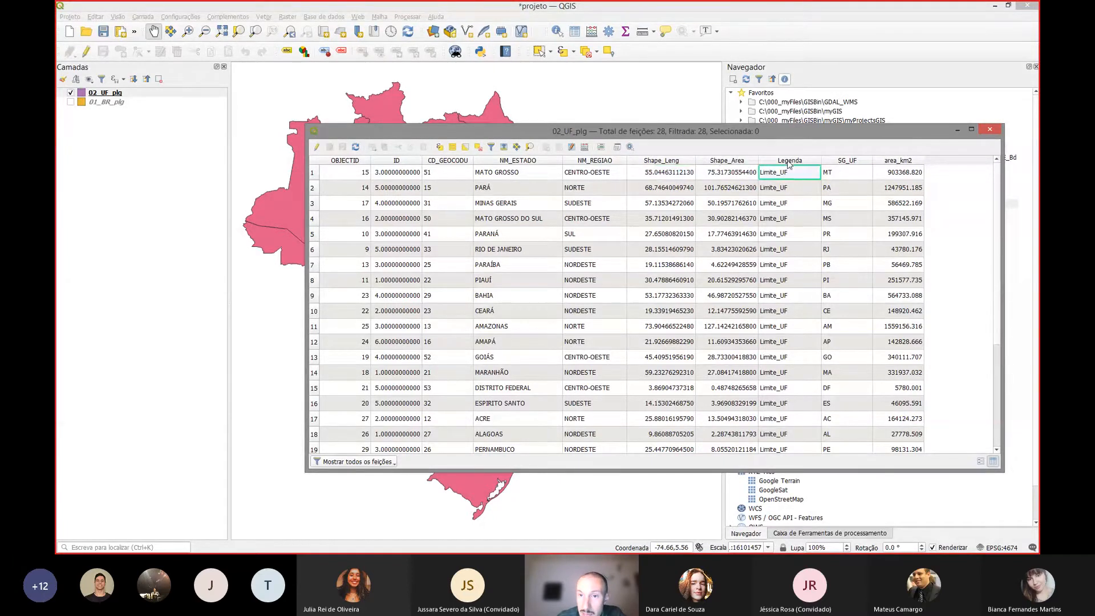
click(850, 178)
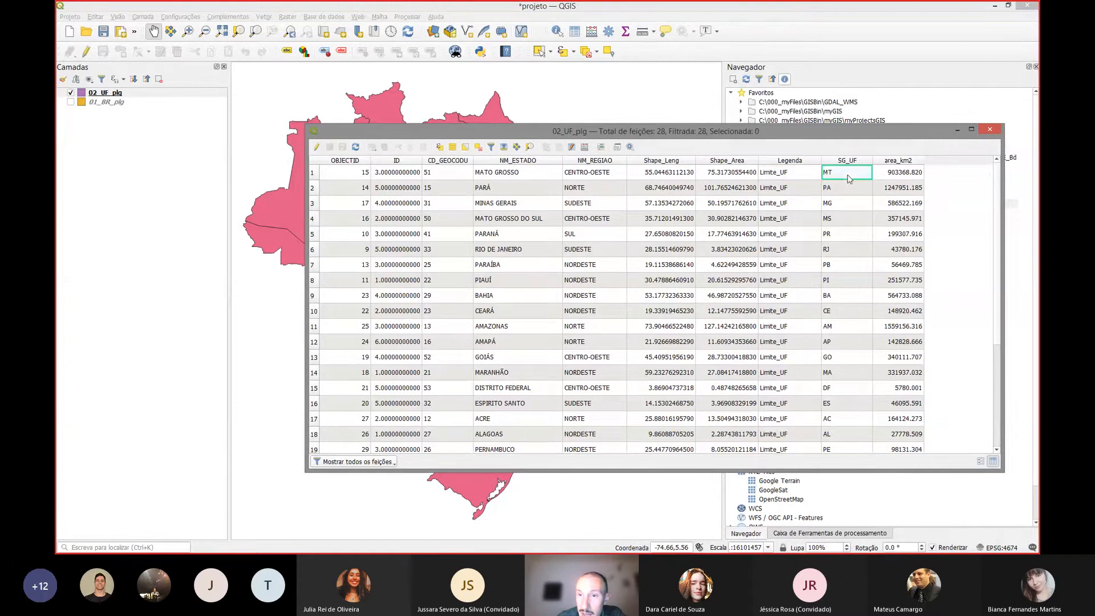
click(904, 175)
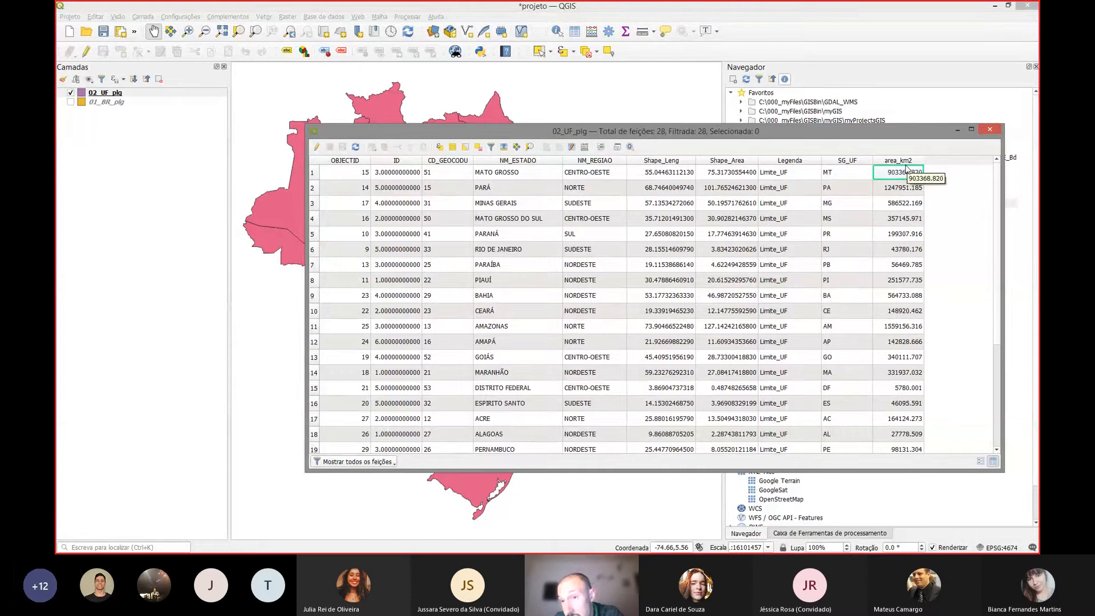
- Sort the attribute table by area_km2, CD_GEOCODU and SG_UF in turn, each ascending and then descending
click(910, 162)
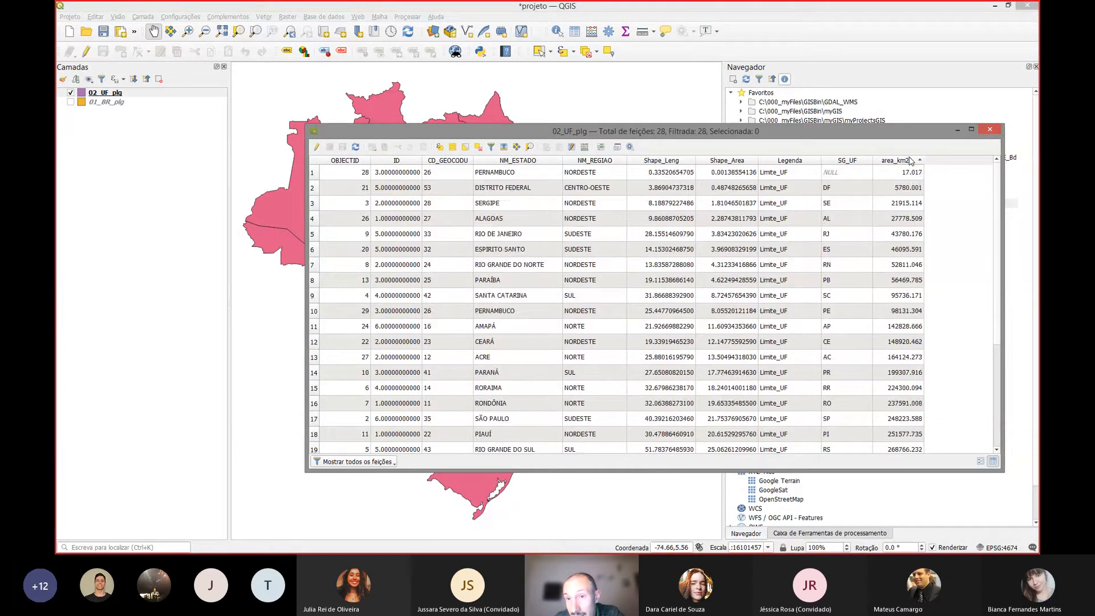
click(910, 161)
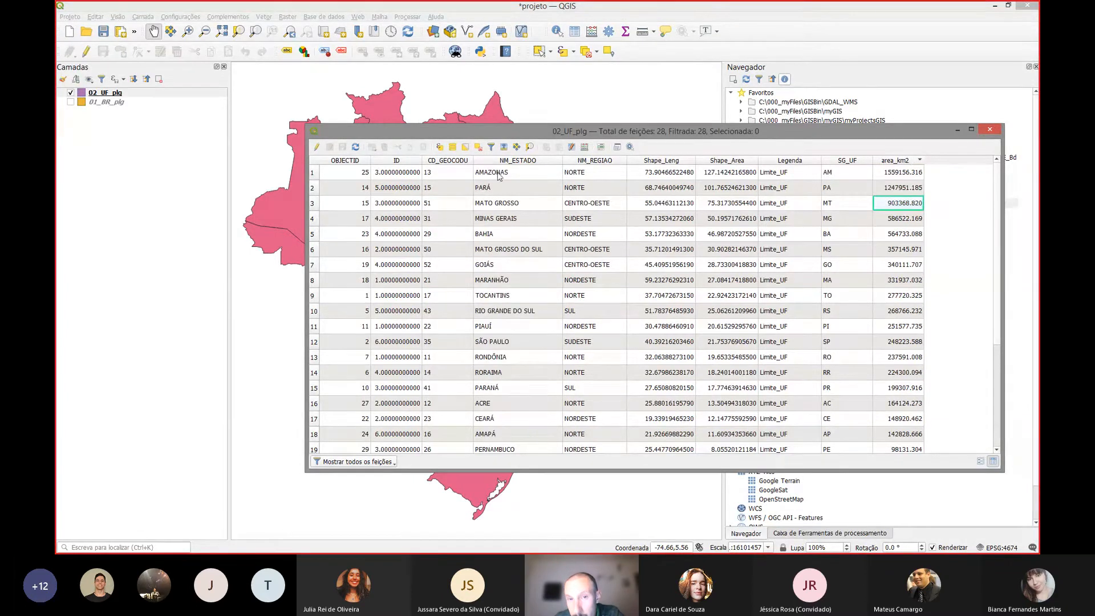
click(436, 161)
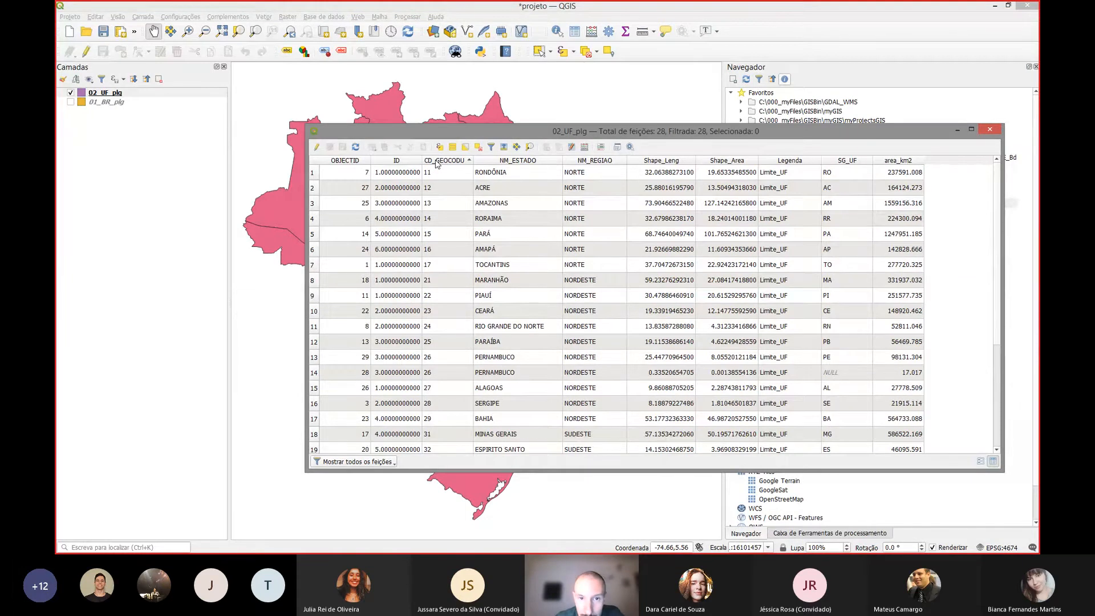
click(437, 161)
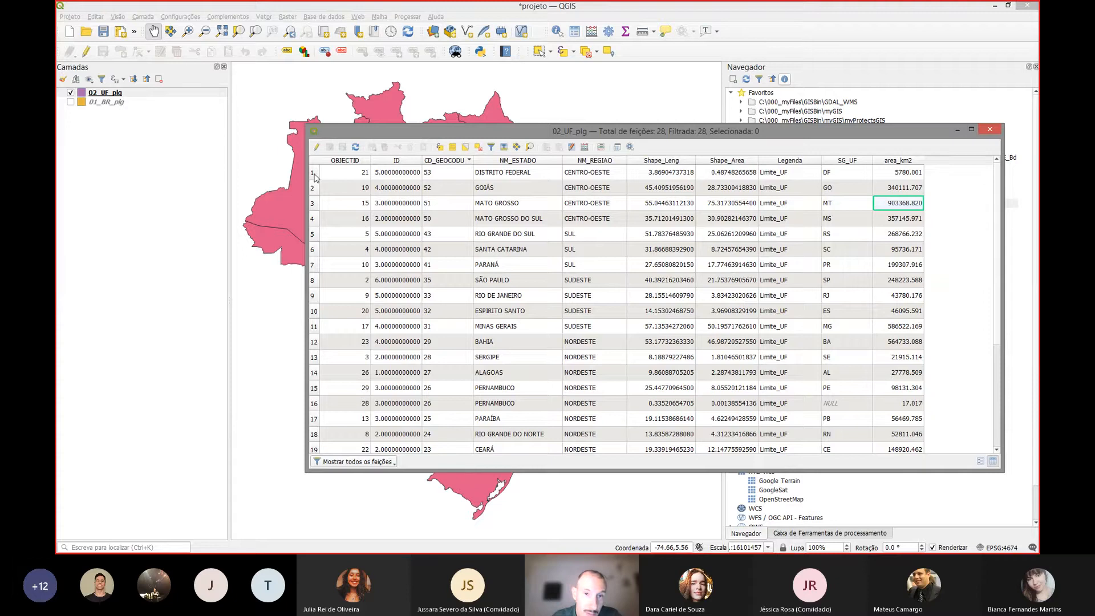
click(853, 162)
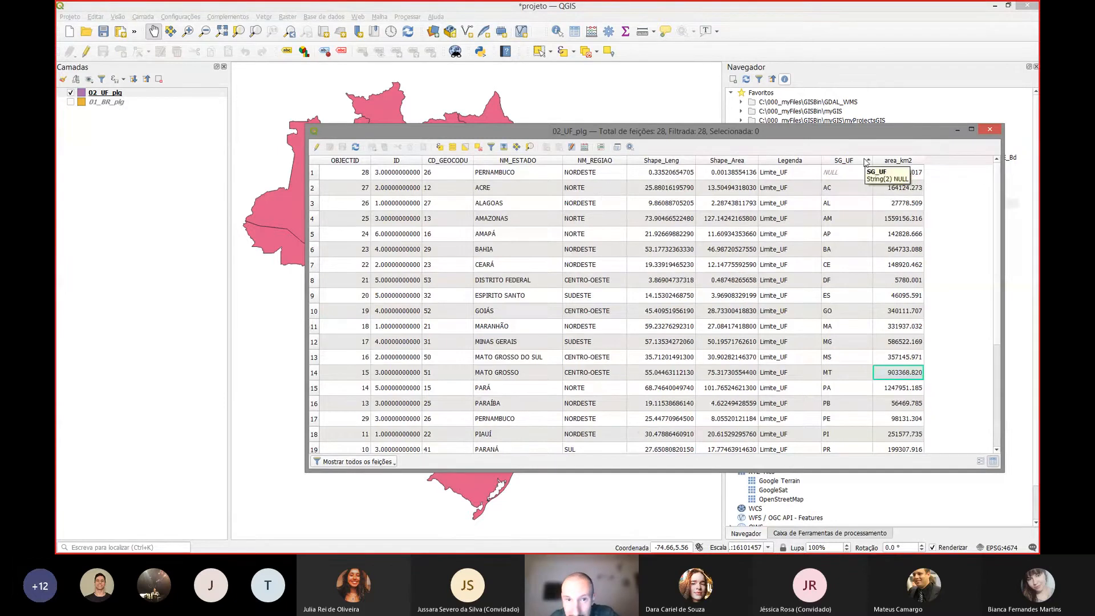
click(866, 162)
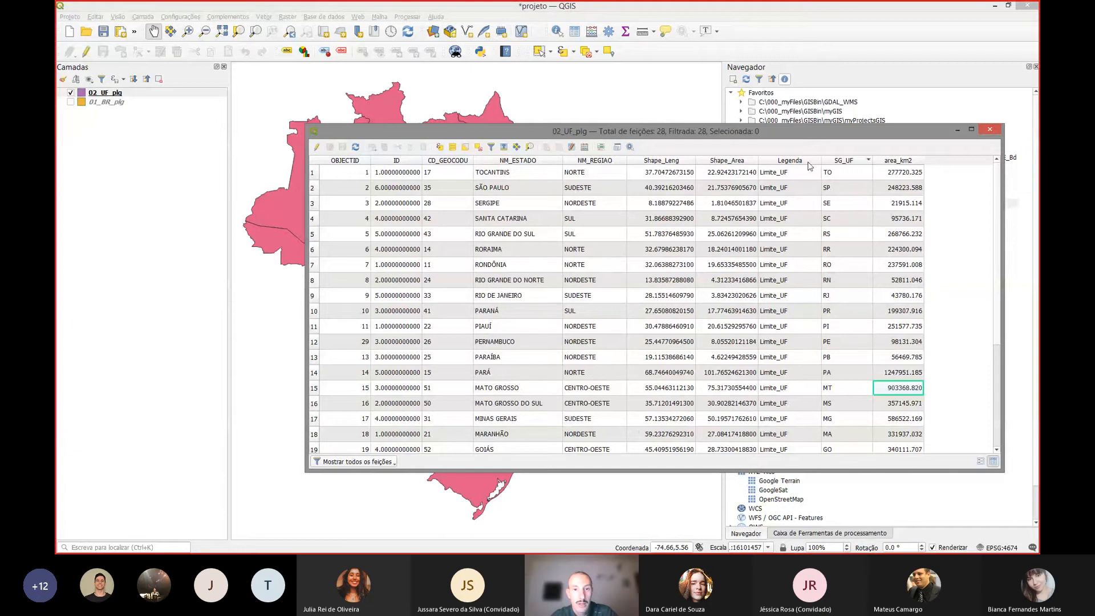
- Close the 02_UF_plg attribute table, check the Prática 1 checklist slide in PowerPoint and return to the QGIS project
click(989, 131)
key(alt+Tab)
key(alt+Tab)
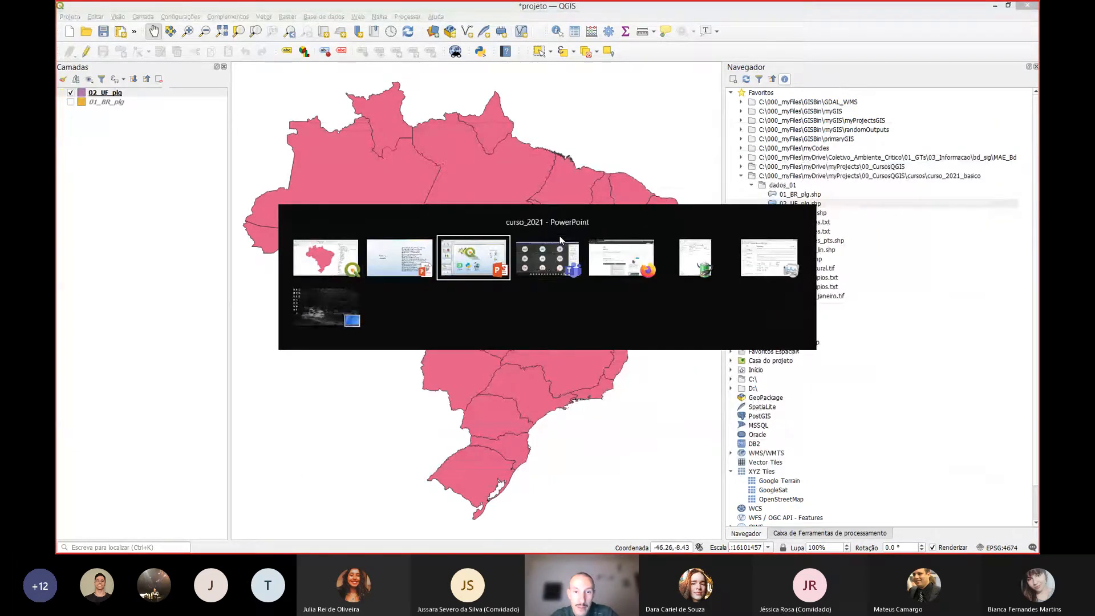
key(alt+shift+Tab)
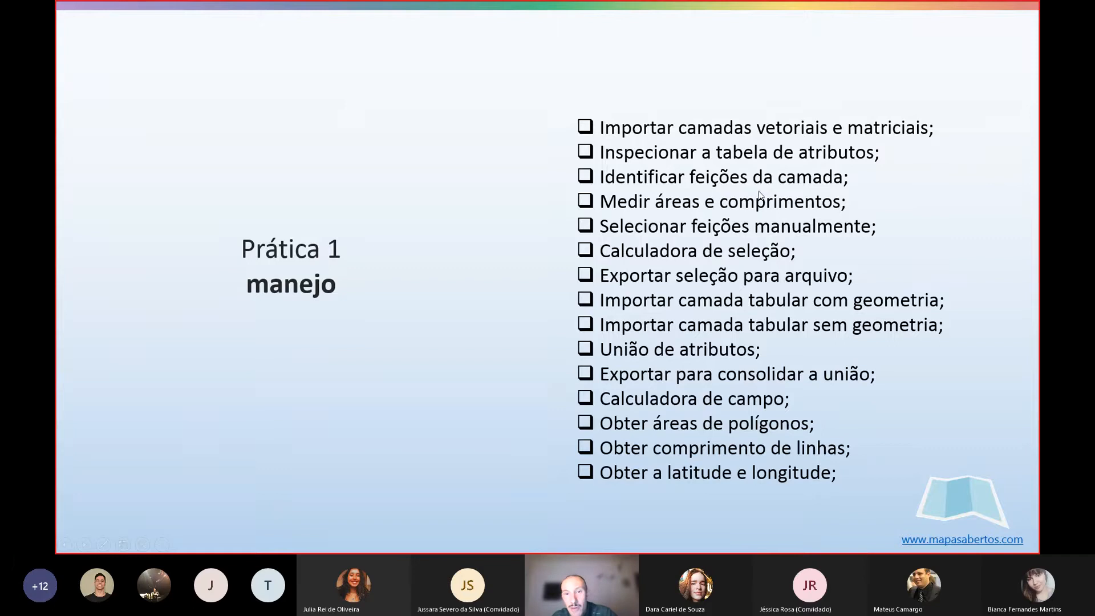
key(alt+Tab)
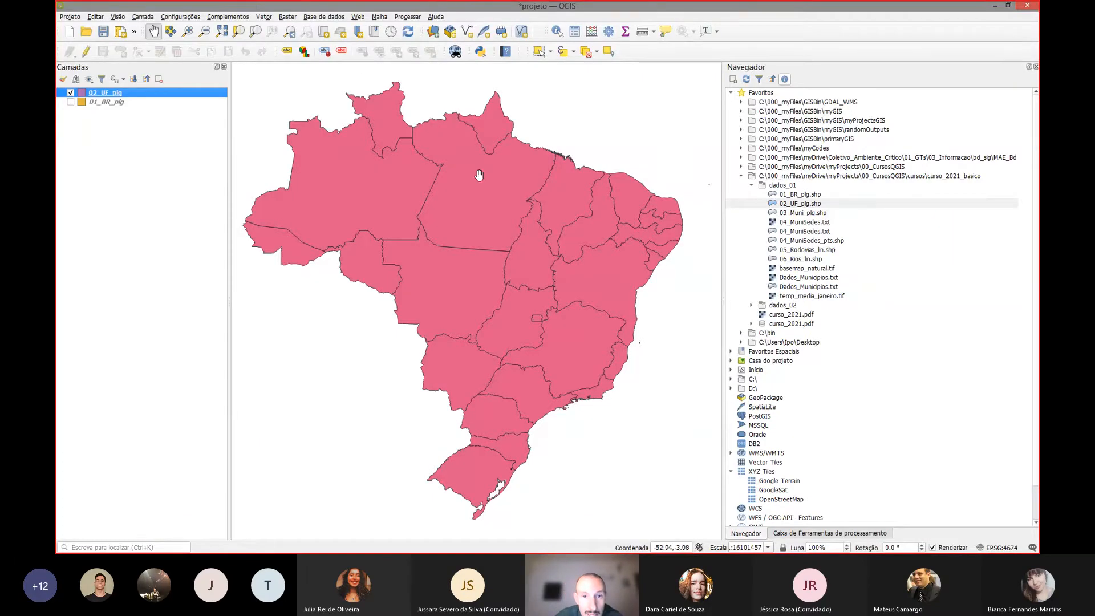
- Zoom in on the Goiás and Distrito Federal area of the map and return to the full view of Brazil
drag(479, 175, 477, 169)
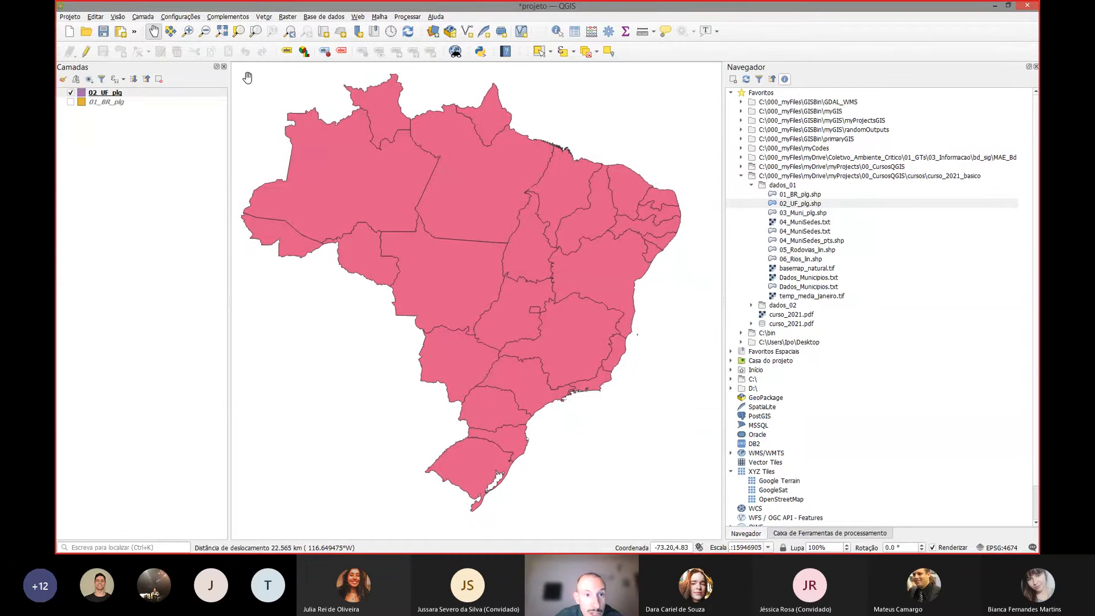
click(191, 32)
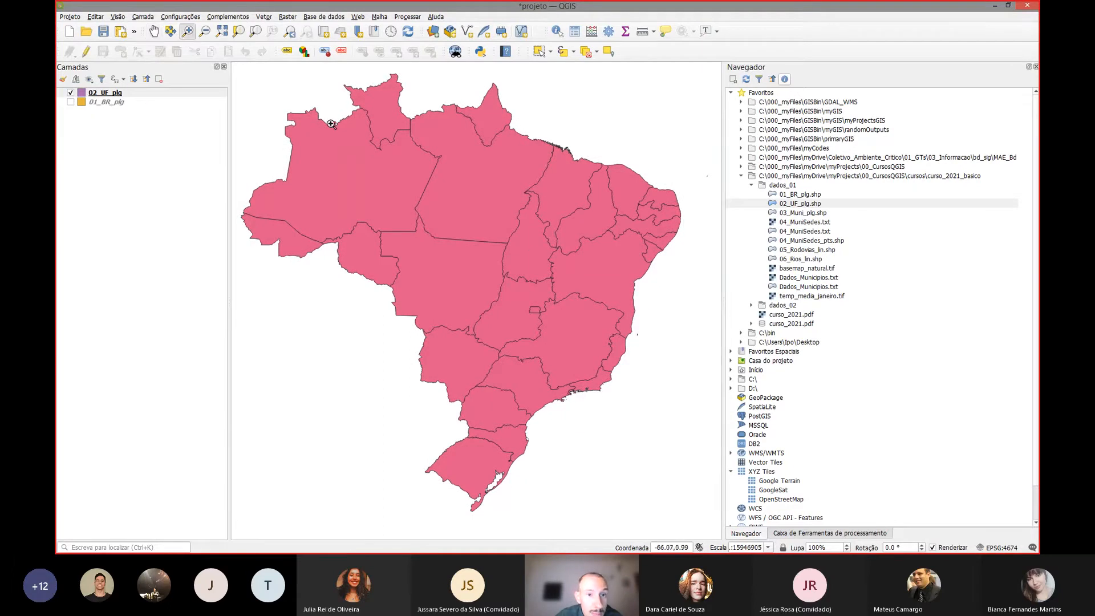
drag(569, 254, 455, 369)
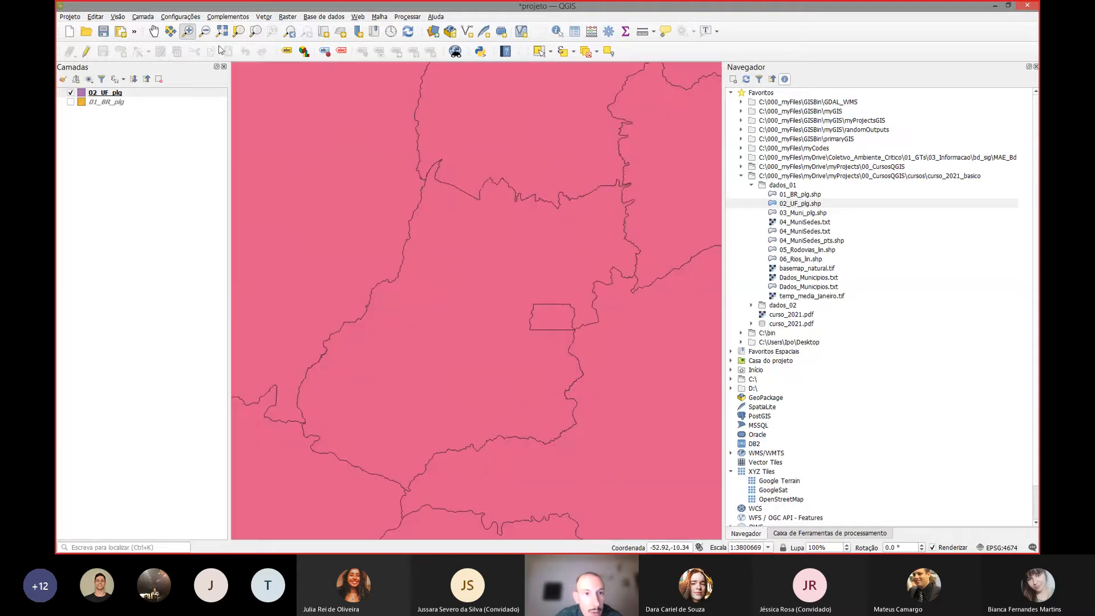
click(252, 35)
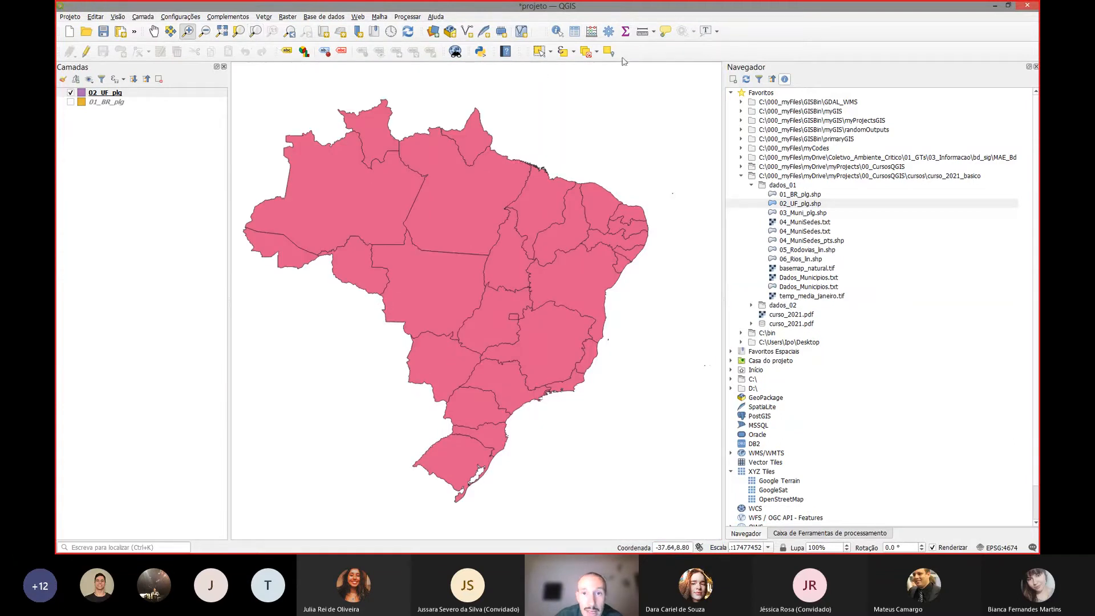
- Identify the Ceará polygon in 02_UF_plg and enlarge the results area to show all its attributes comfortably
click(557, 32)
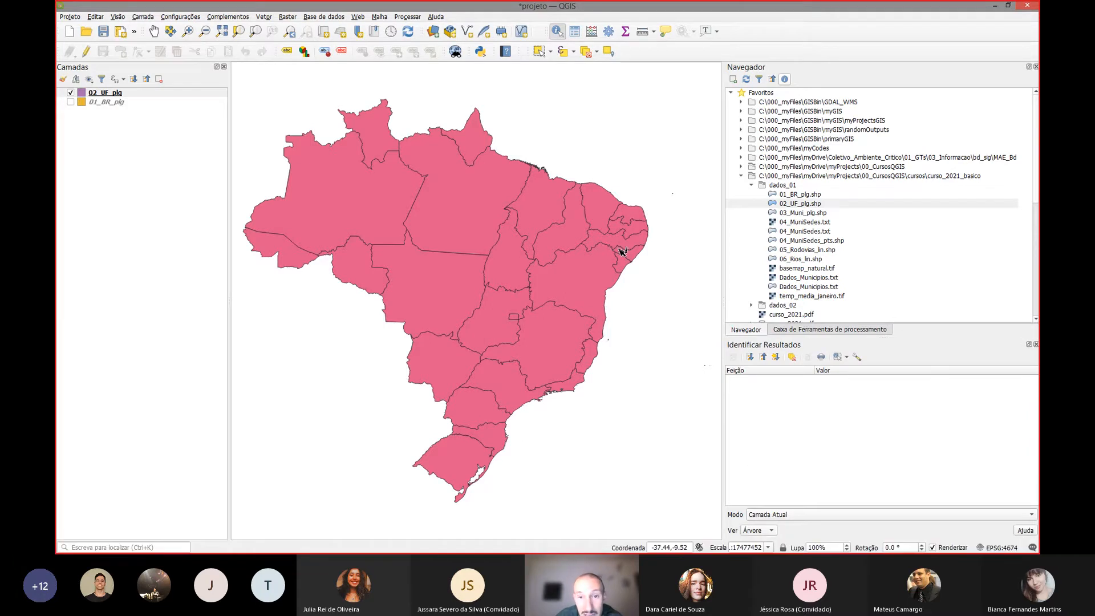
click(603, 204)
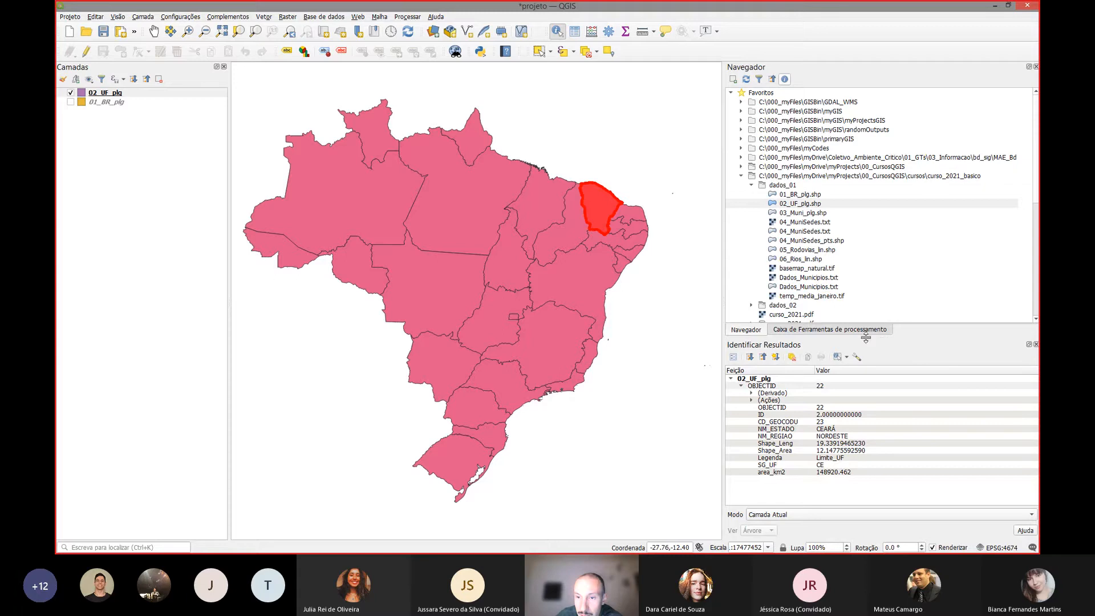
drag(866, 338, 861, 293)
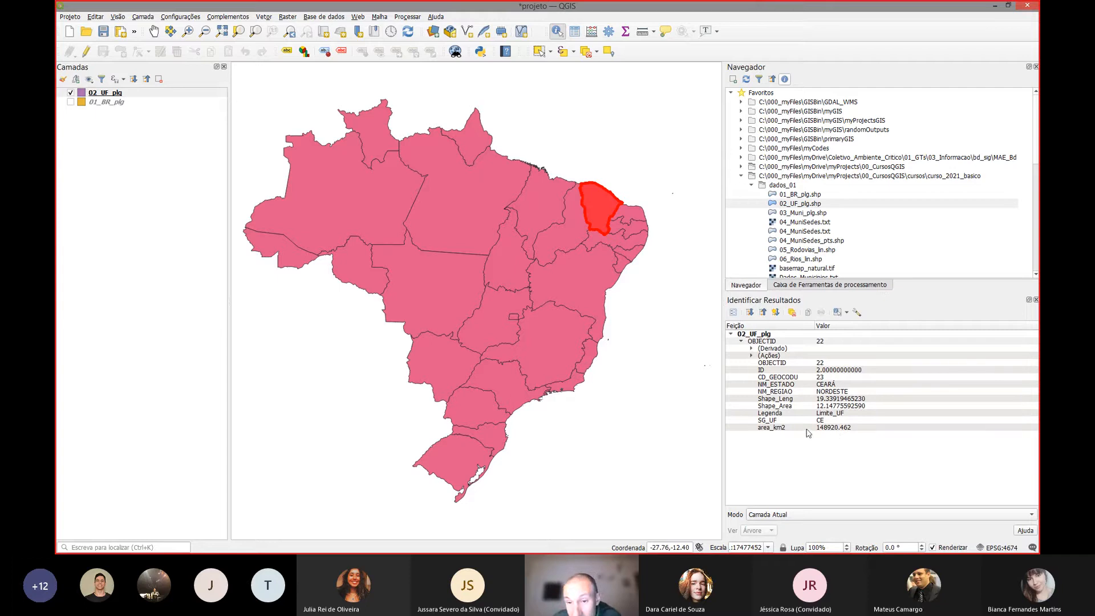
- Identify several other states of 02_UF_plg in turn, including Pará, Rio Grande do Sul and Amazonas
click(622, 263)
click(492, 189)
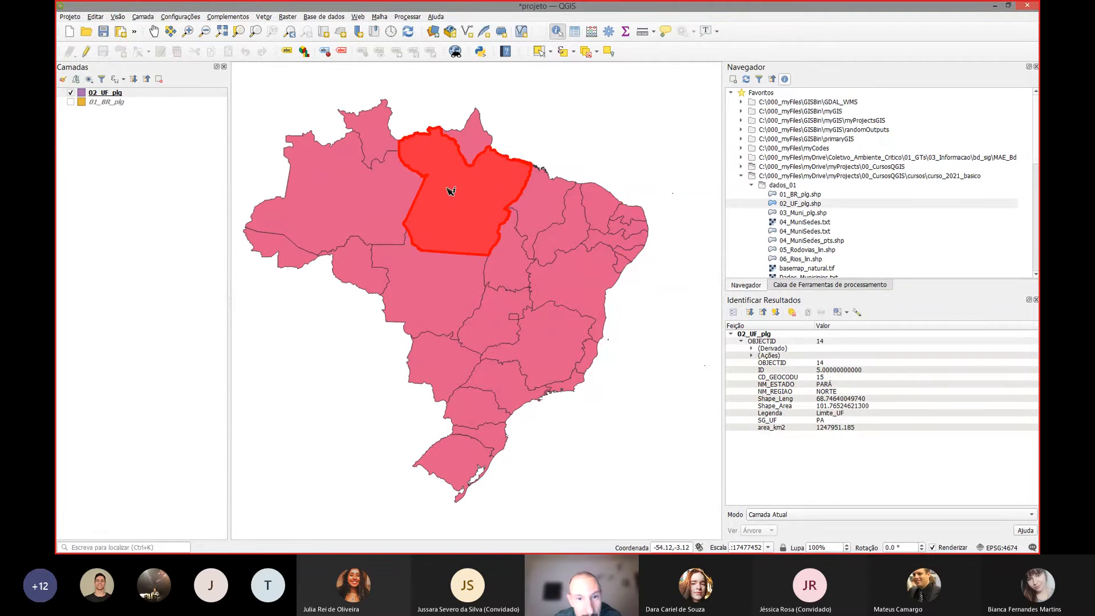
click(472, 457)
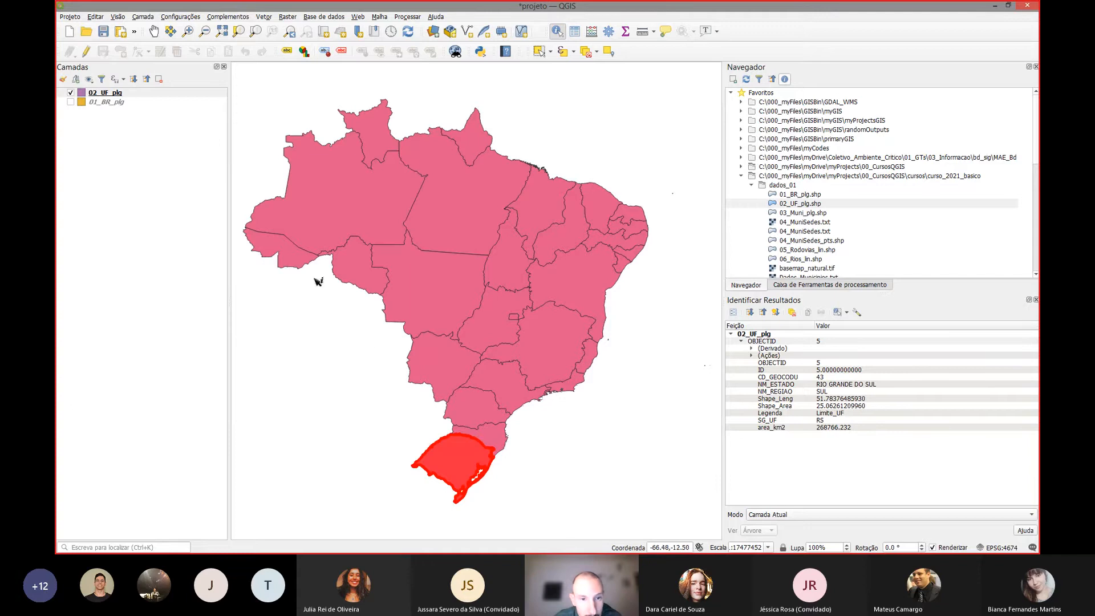
click(294, 259)
click(331, 204)
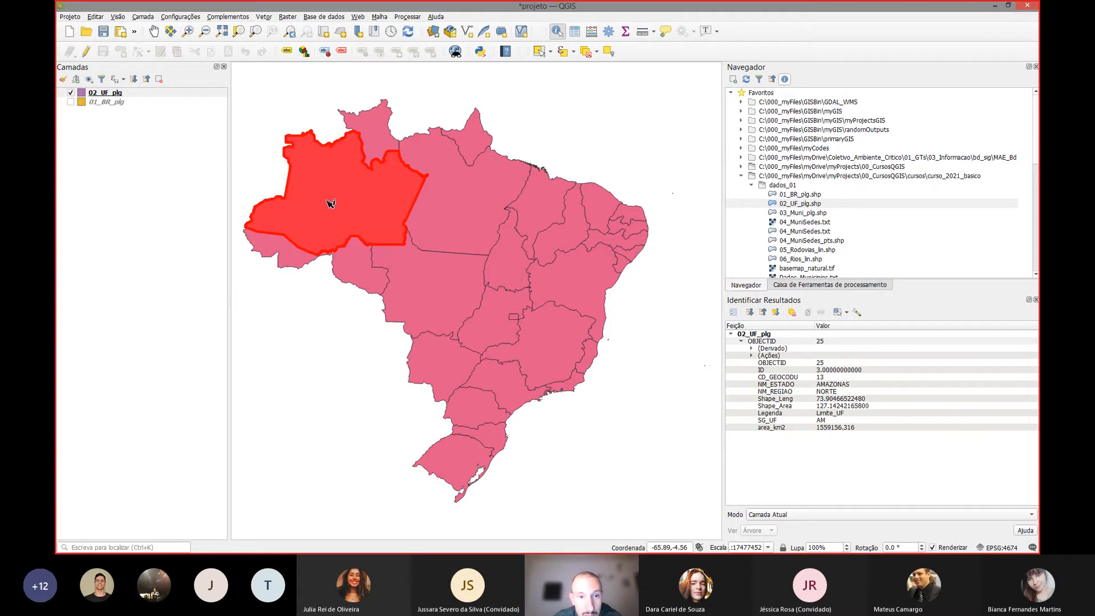
click(429, 189)
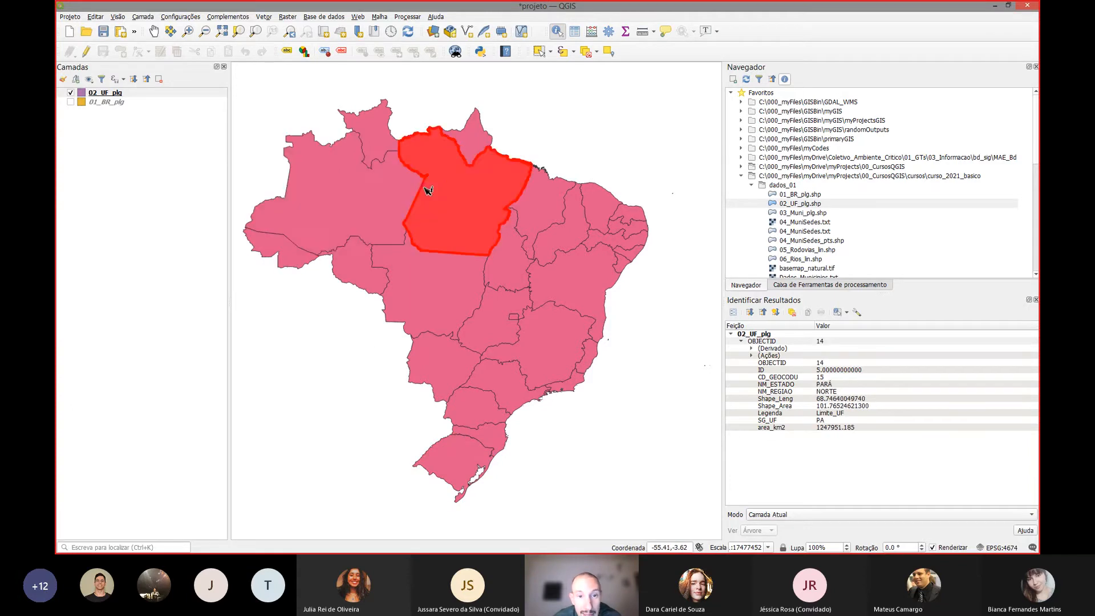
- Make 02_UF_plg the active layer and identify the Roraima and Amapá polygons
click(186, 94)
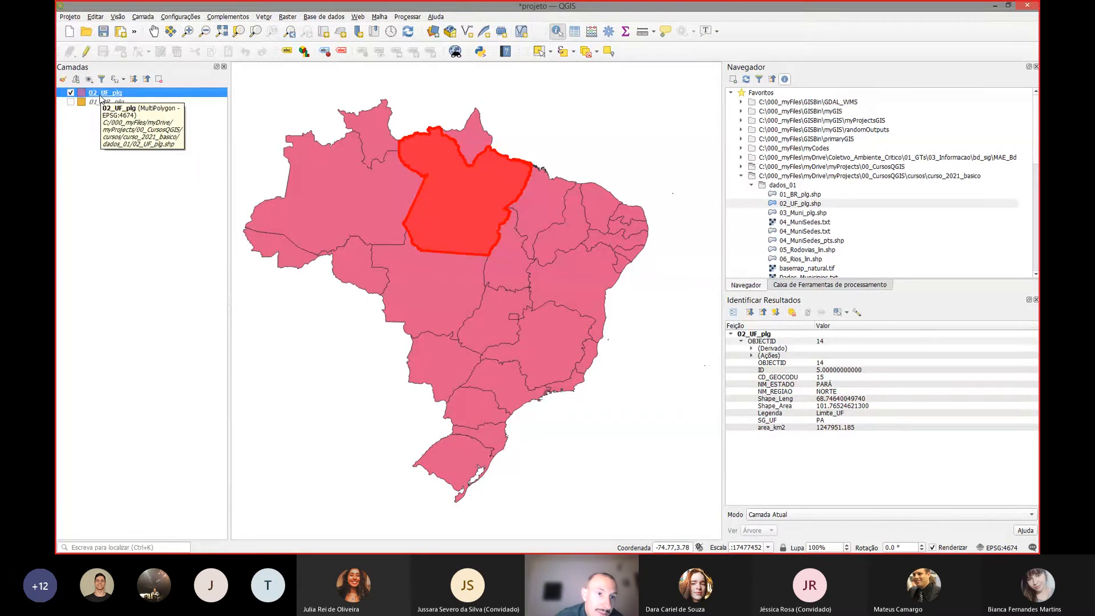
click(372, 142)
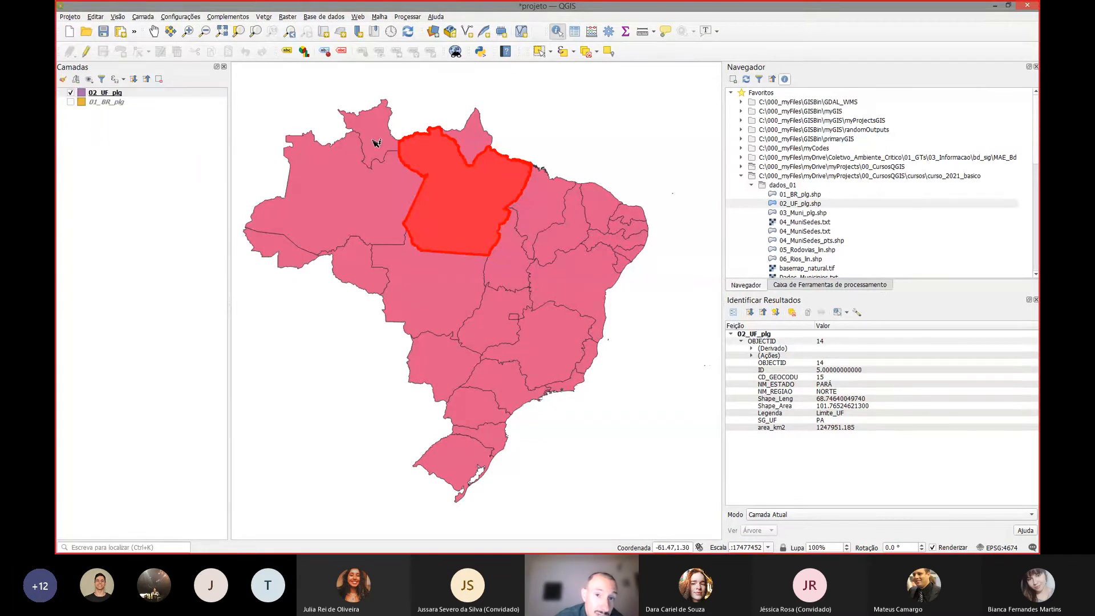
click(478, 143)
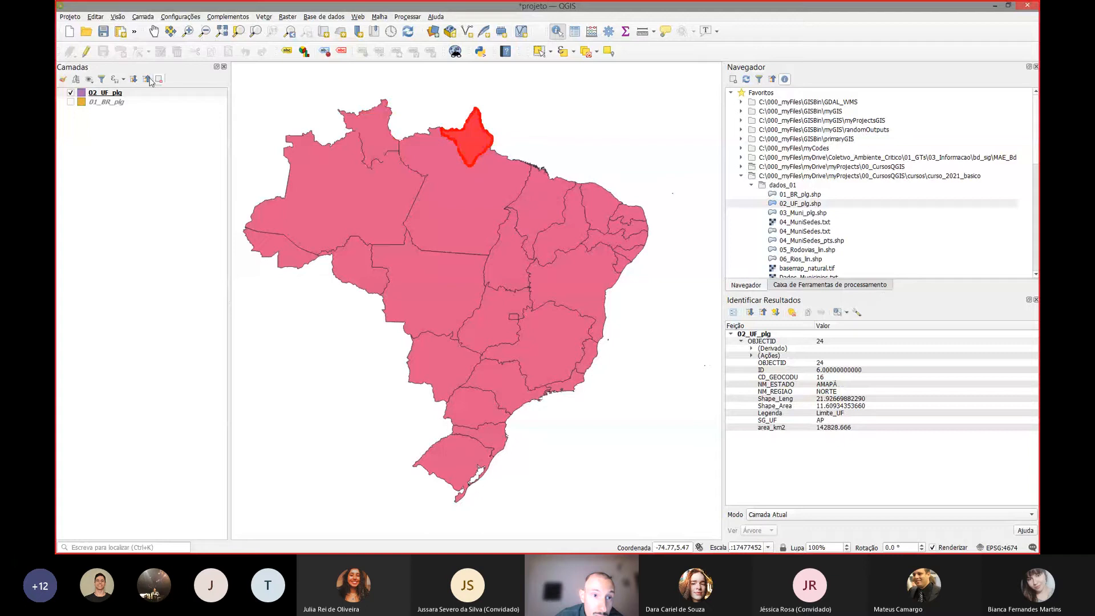
- Identify the Brazil polygon with 01_BR_plg as the active layer, and show 01_BR_plg while hiding 02_UF_plg
click(128, 104)
click(391, 213)
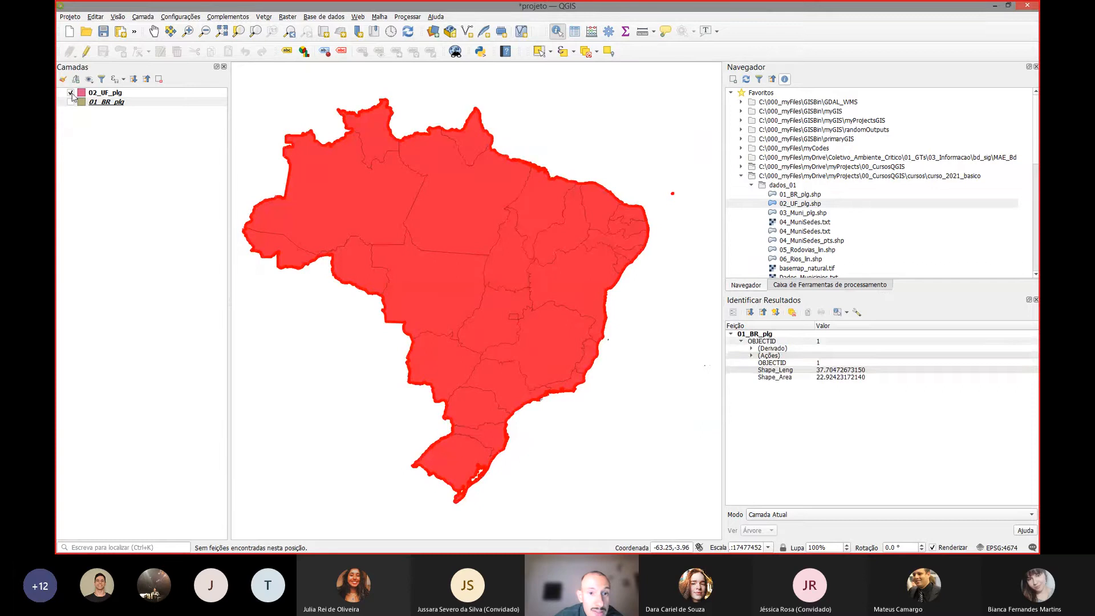
click(72, 106)
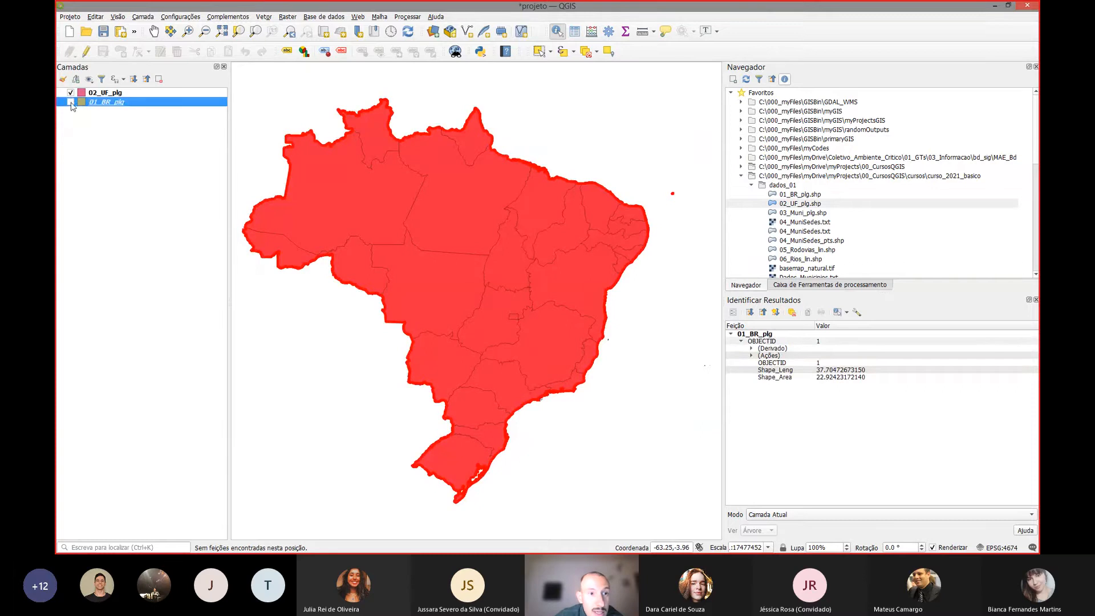
click(70, 92)
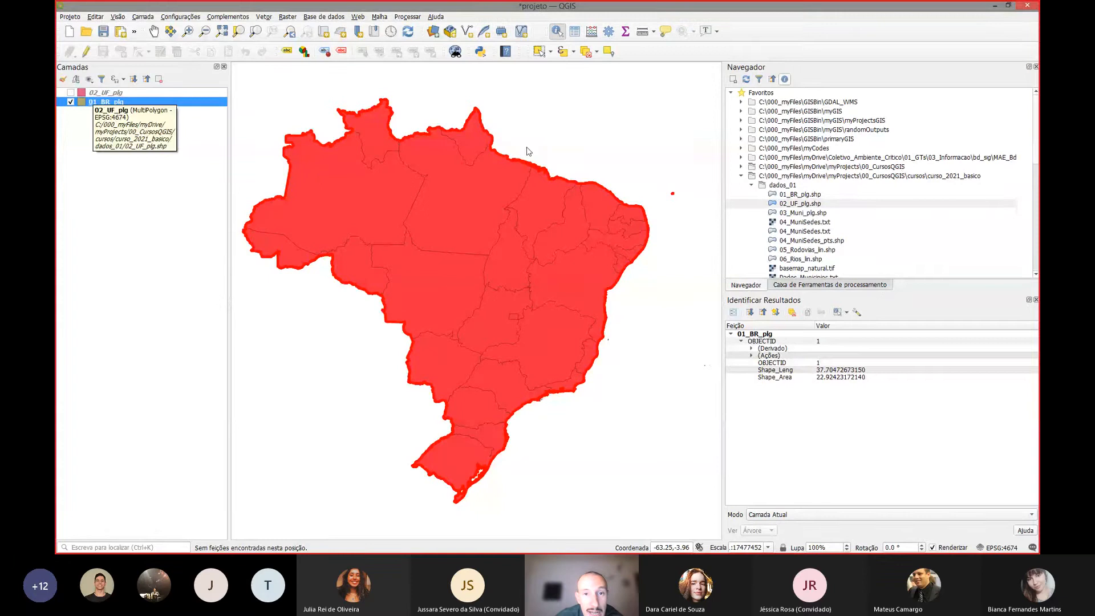
- Clear the identified feature using an empty map area, and alternate the active layer between 02_UF_plg and 01_BR_plg, ending on 02_UF_plg
click(101, 93)
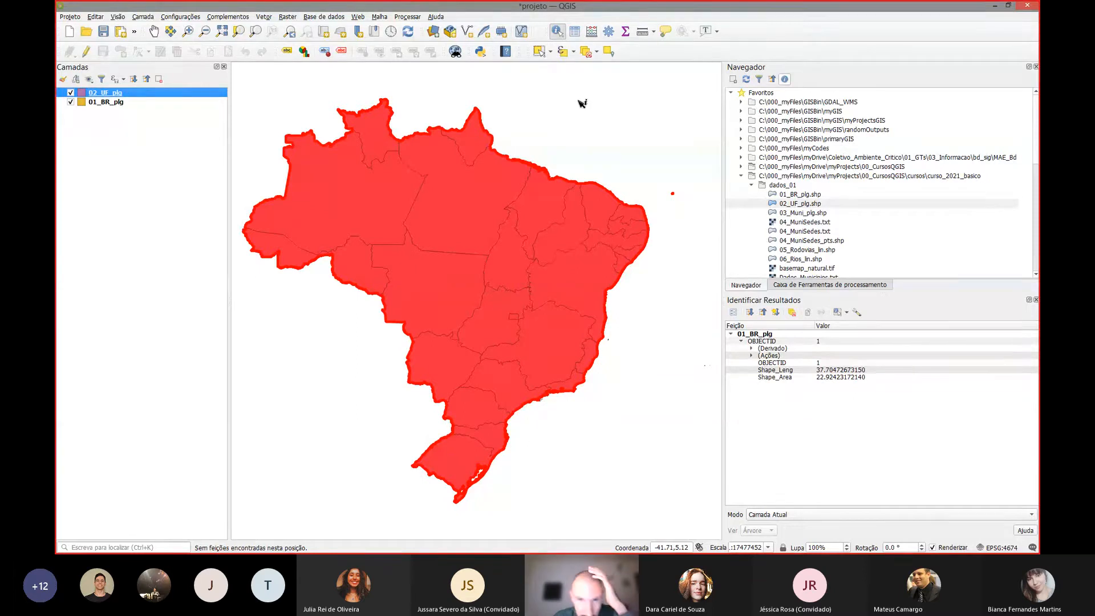
click(579, 100)
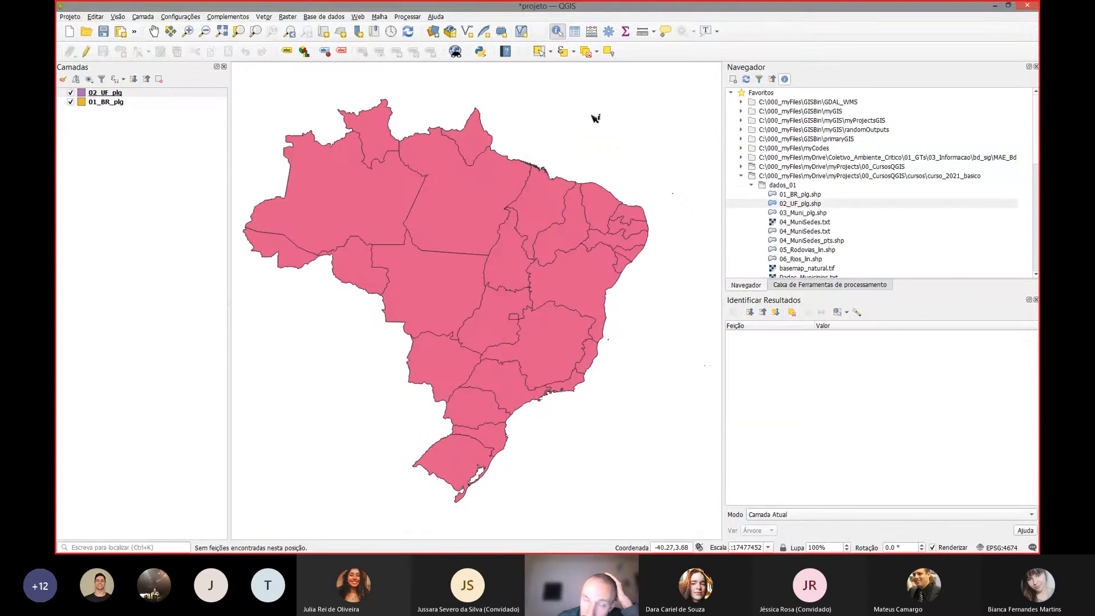
click(115, 96)
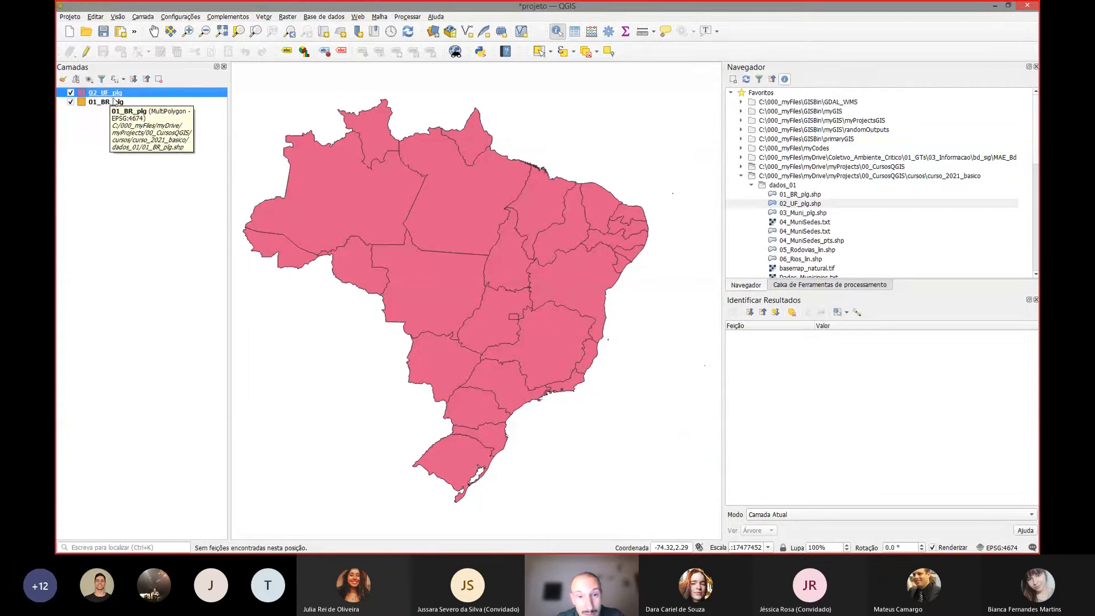
click(124, 108)
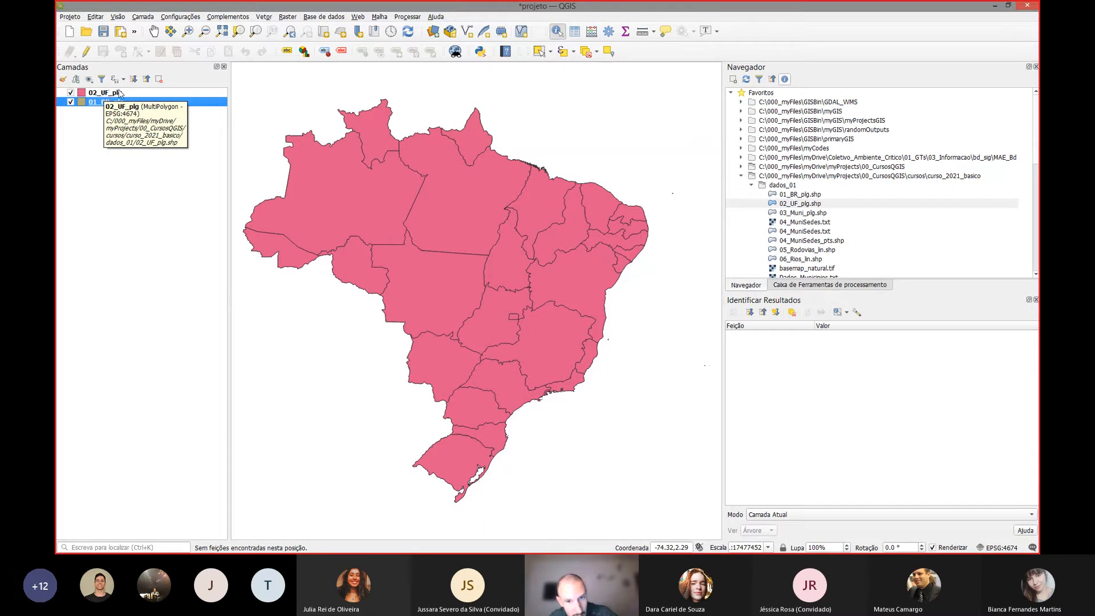
click(116, 94)
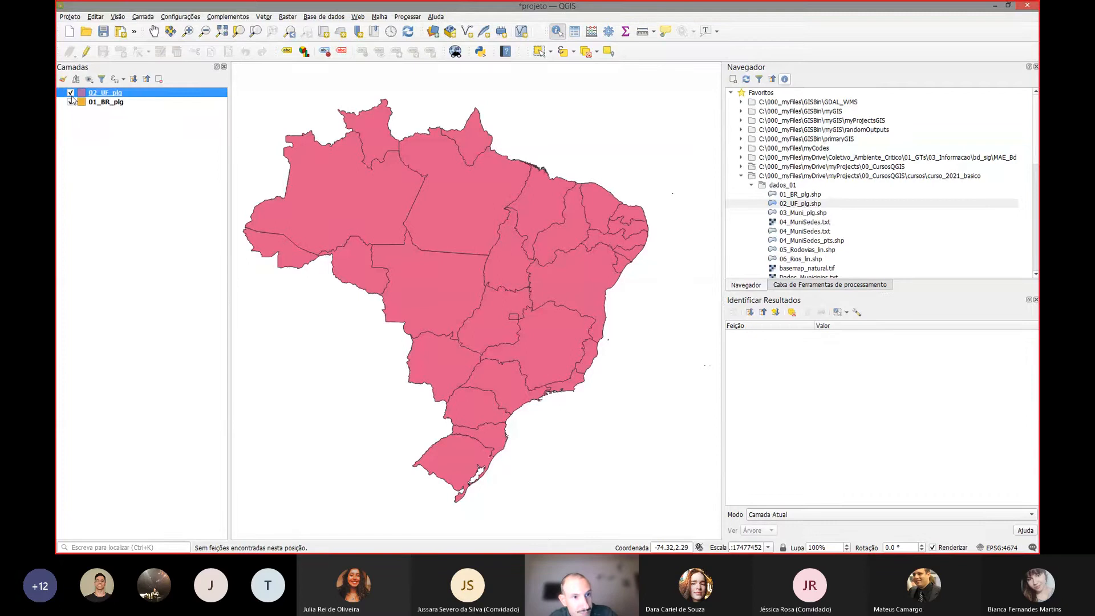
- Check the next task on the PowerPoint checklist slide, measuring areas and lengths, and return to the QGIS map
key(alt+Tab)
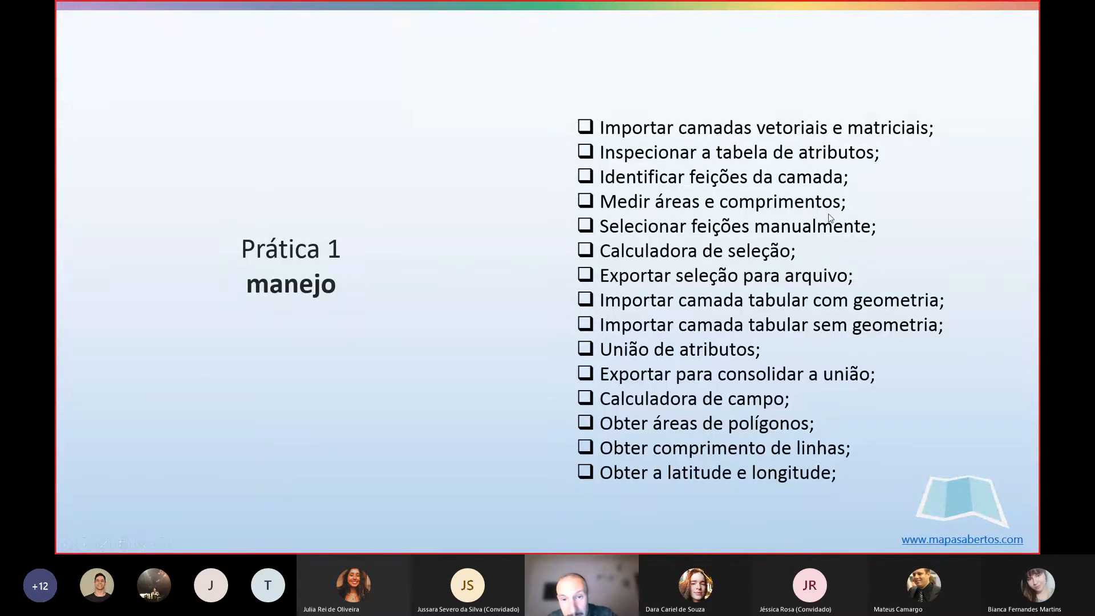
key(alt+Tab)
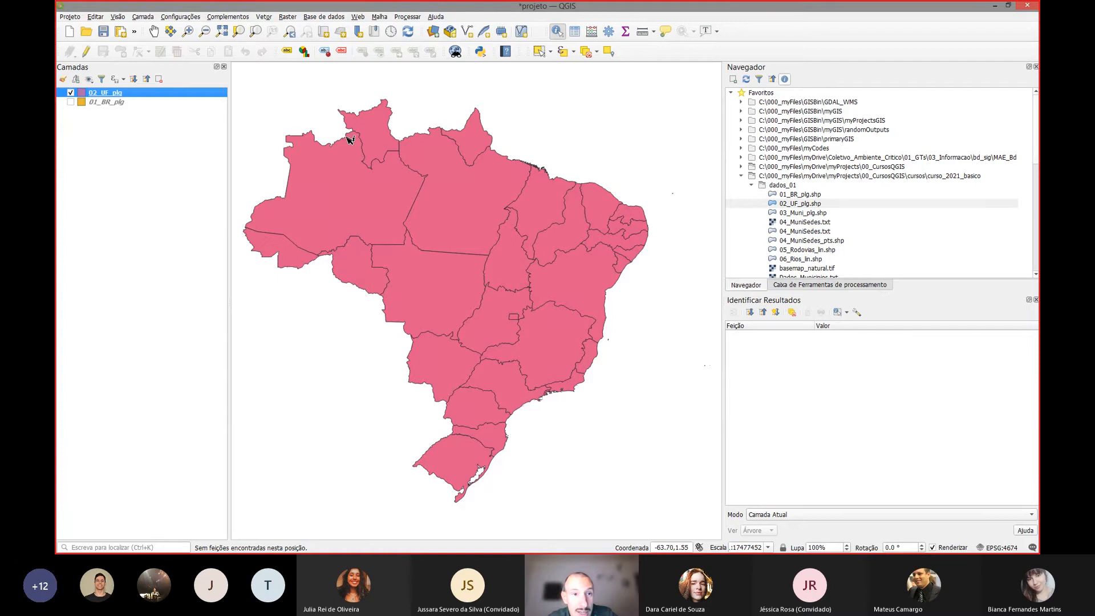
drag(293, 126, 305, 124)
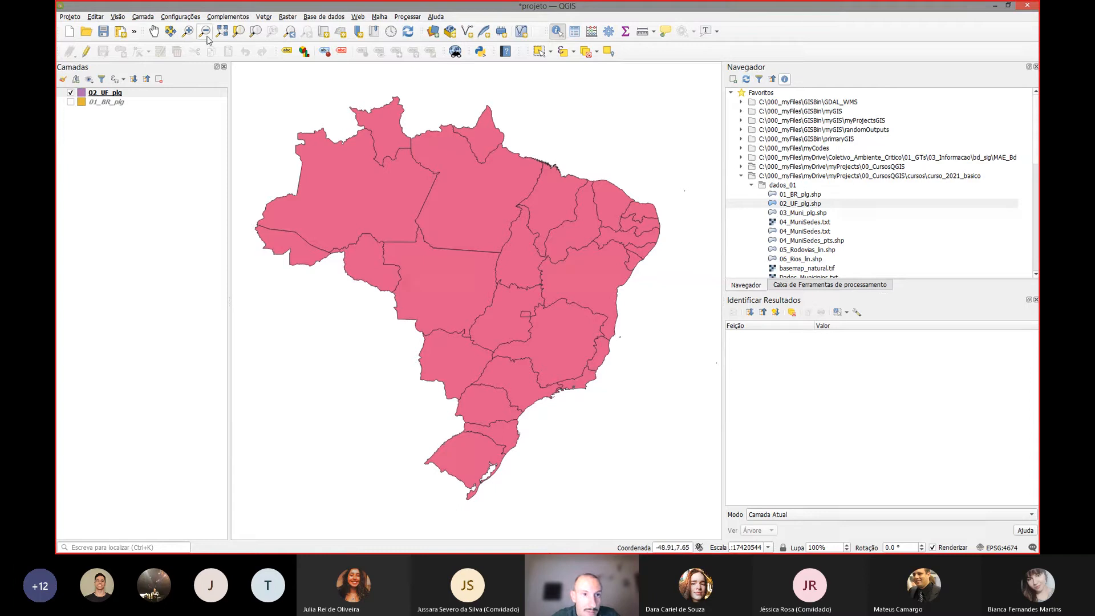
- Shift the map navigation, data source and attribute toolbars along their row so all the project and navigation tools are shown
click(153, 31)
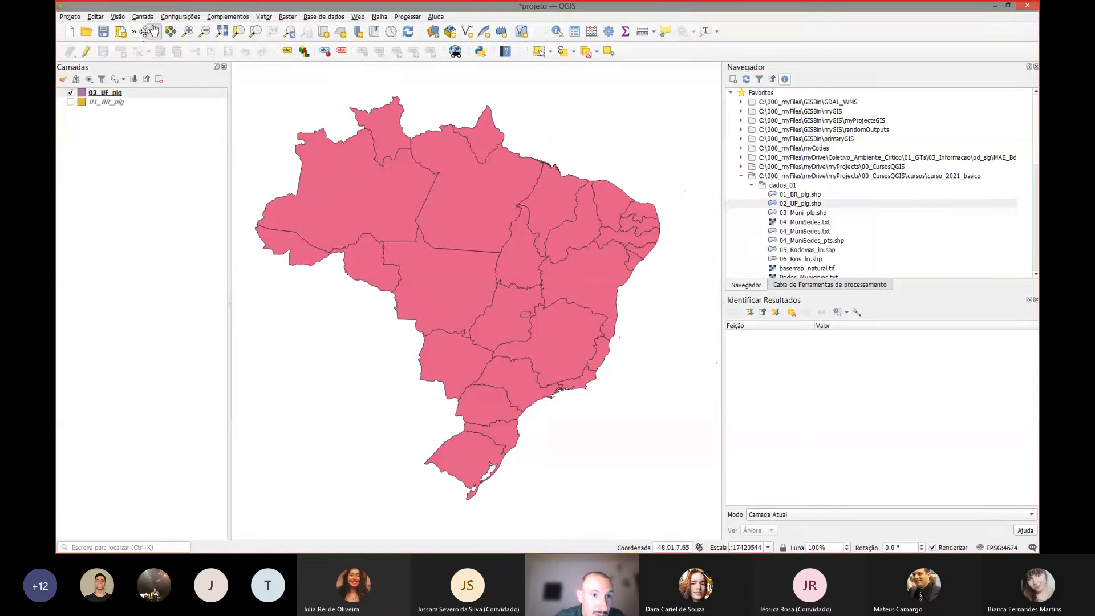
drag(146, 30, 173, 41)
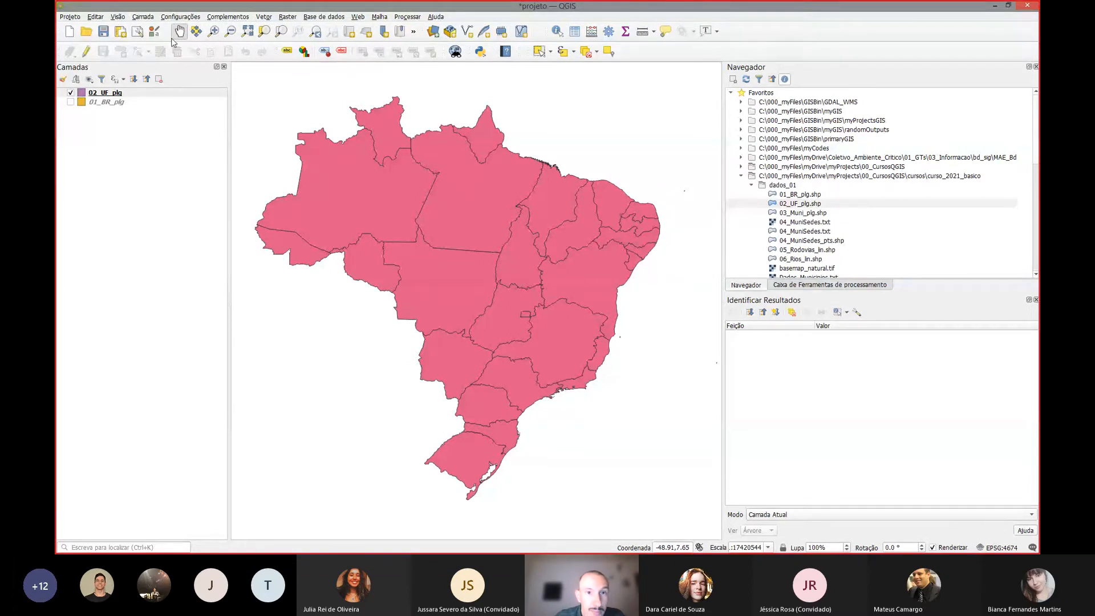
drag(427, 34, 460, 35)
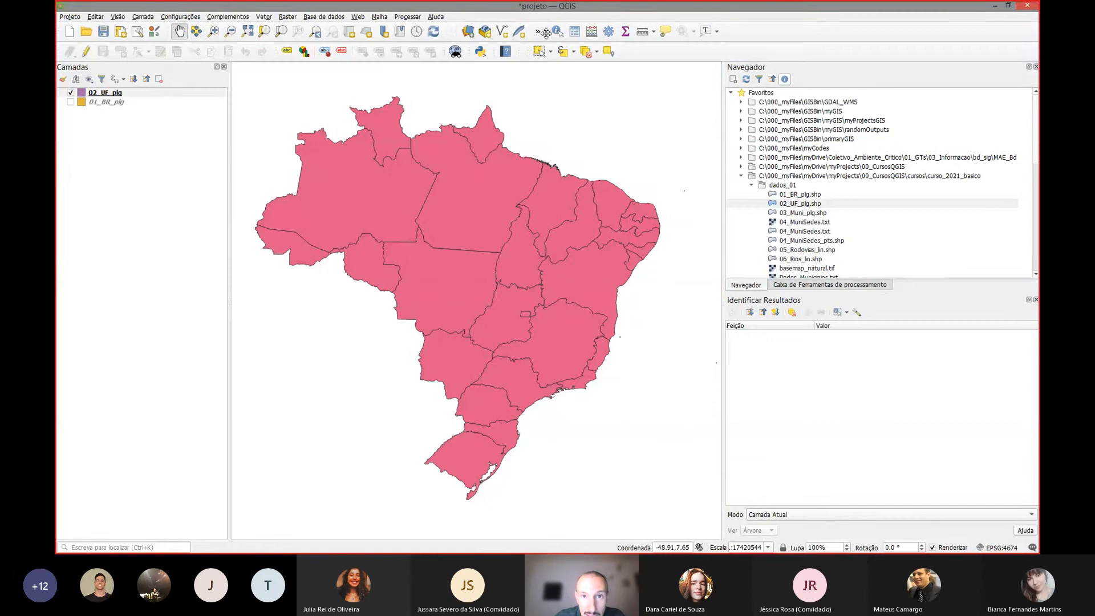
drag(547, 33, 583, 33)
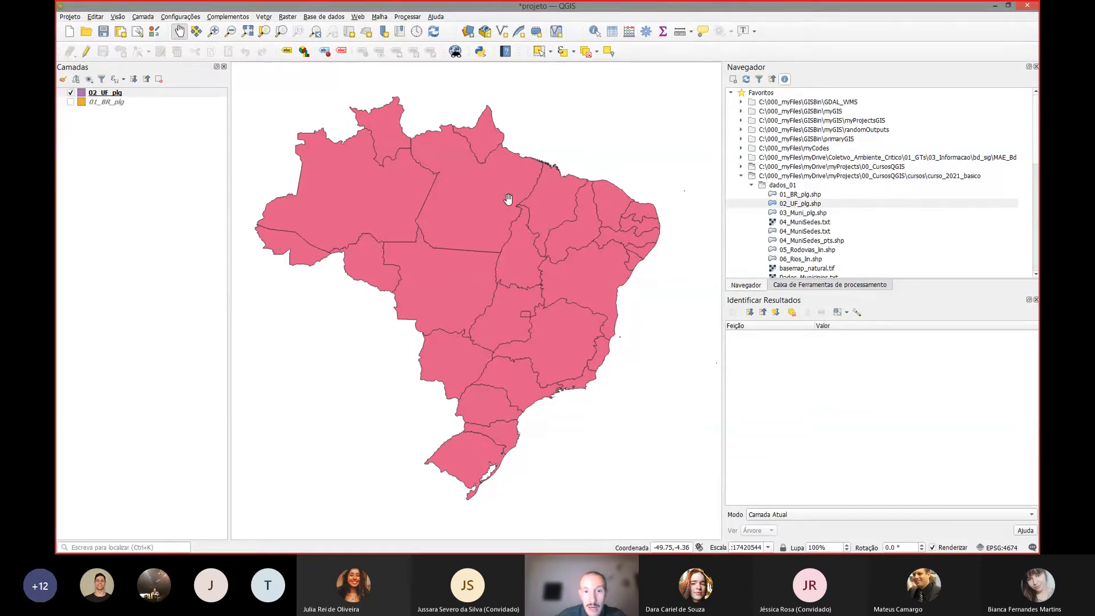
- Start a line measurement with the unit set to quilômetros, moving the measurement window clear of most of the map
drag(552, 298, 570, 310)
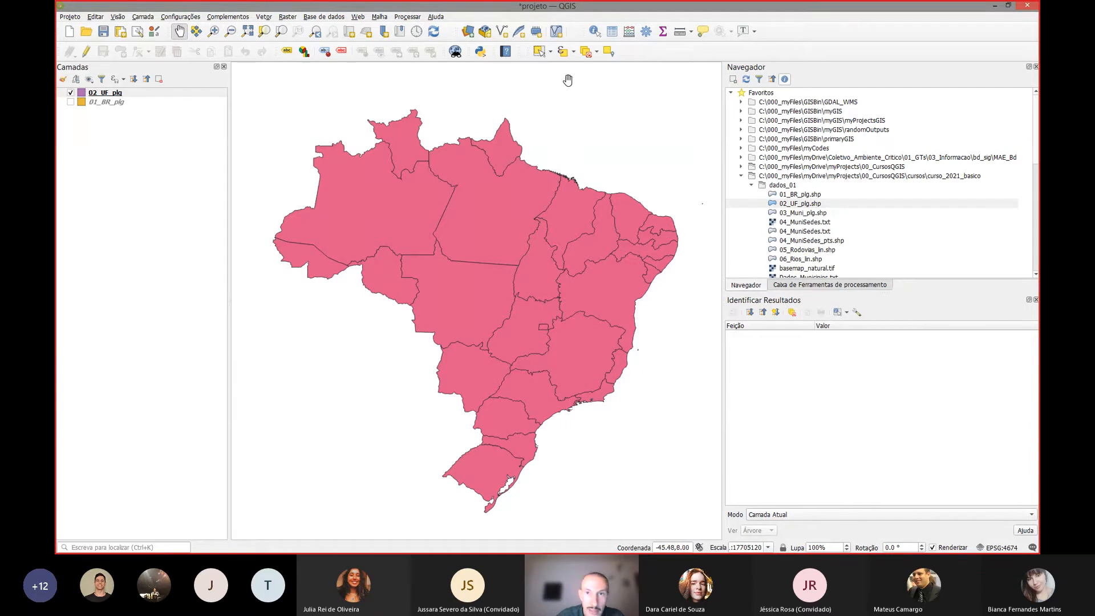
click(691, 32)
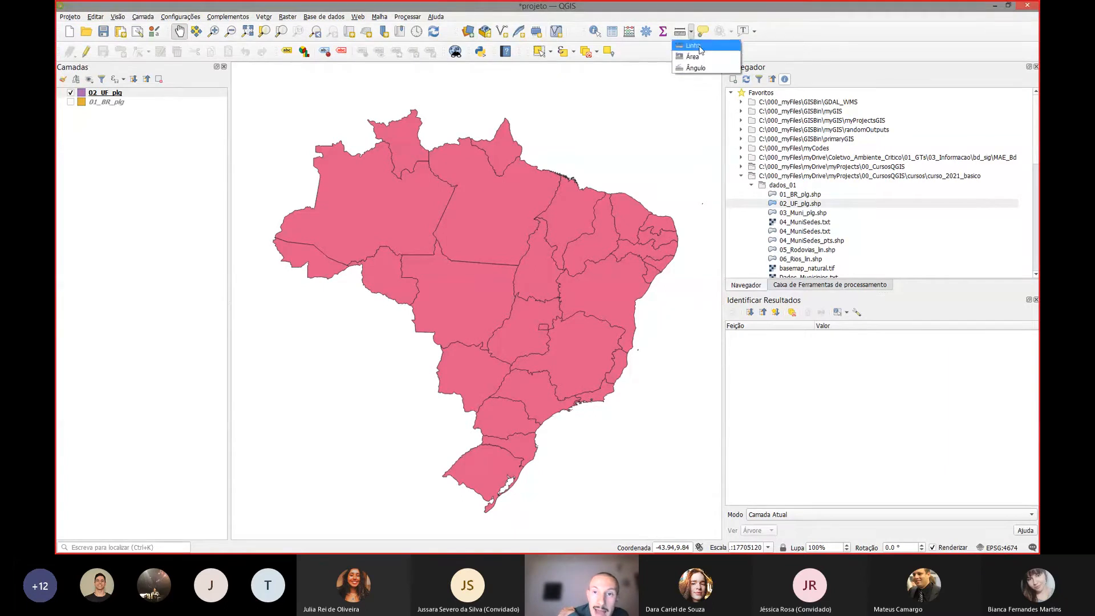
click(700, 50)
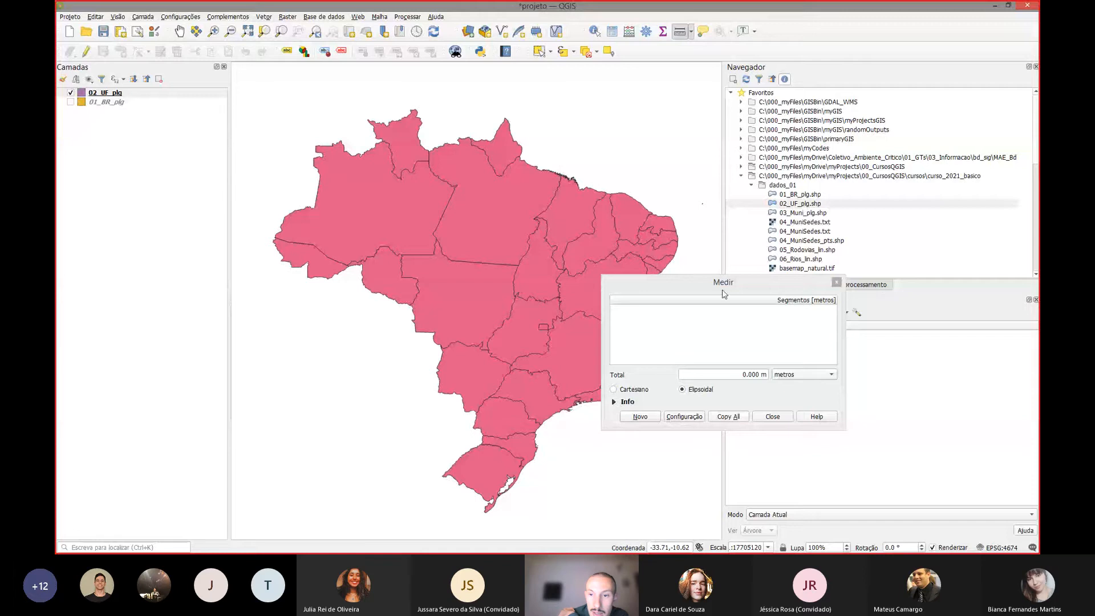
drag(723, 285, 780, 129)
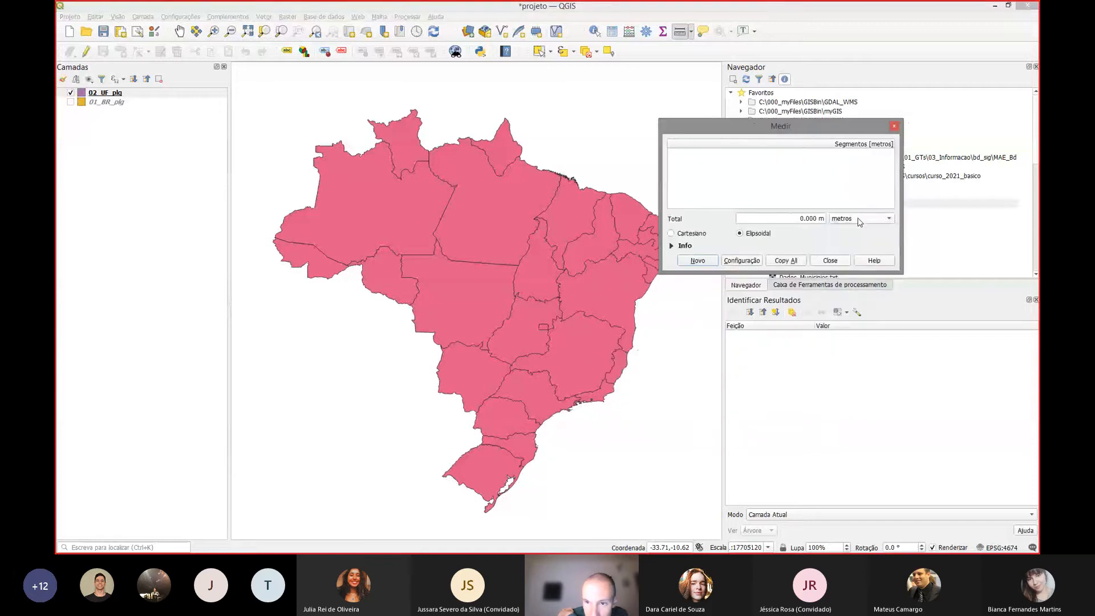
click(859, 220)
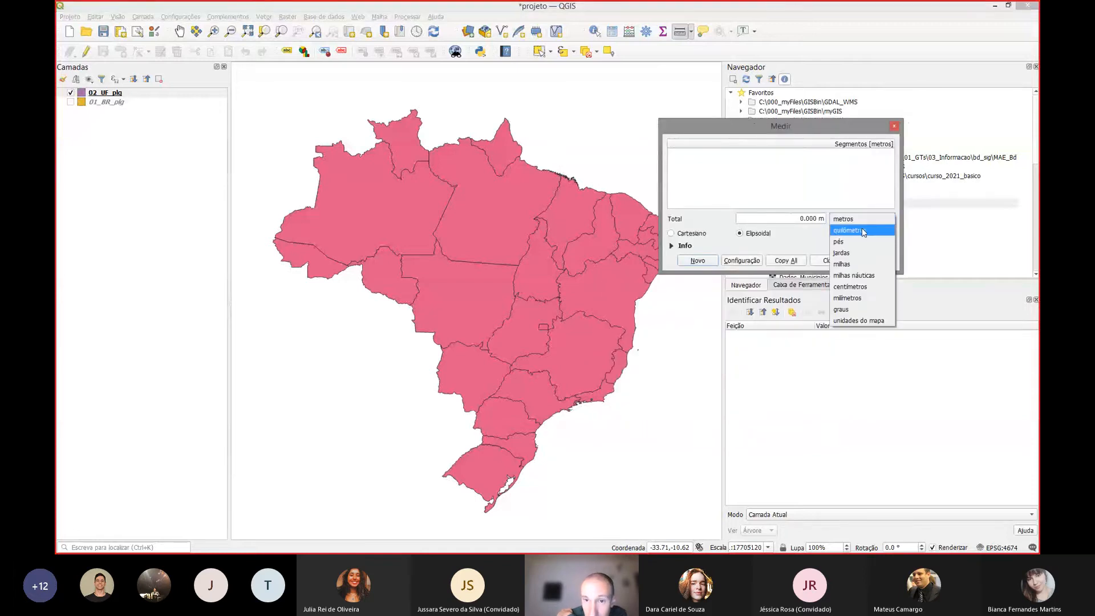
click(863, 231)
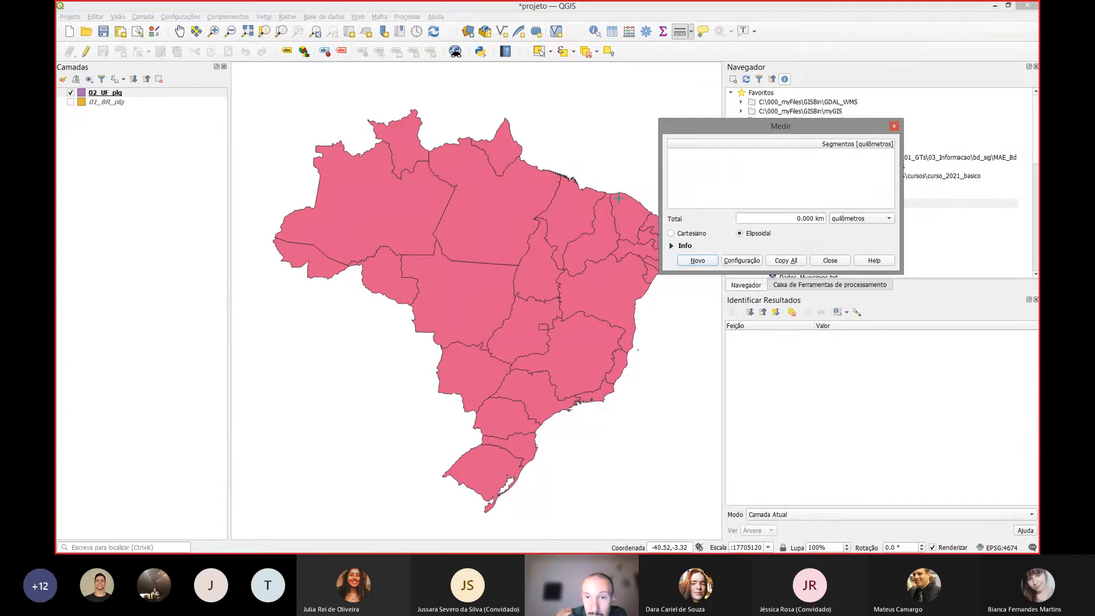
- Measure the length of a multi-segment path from the northeast coast through Pará and Amapá out to the sea north of Brazil
click(618, 199)
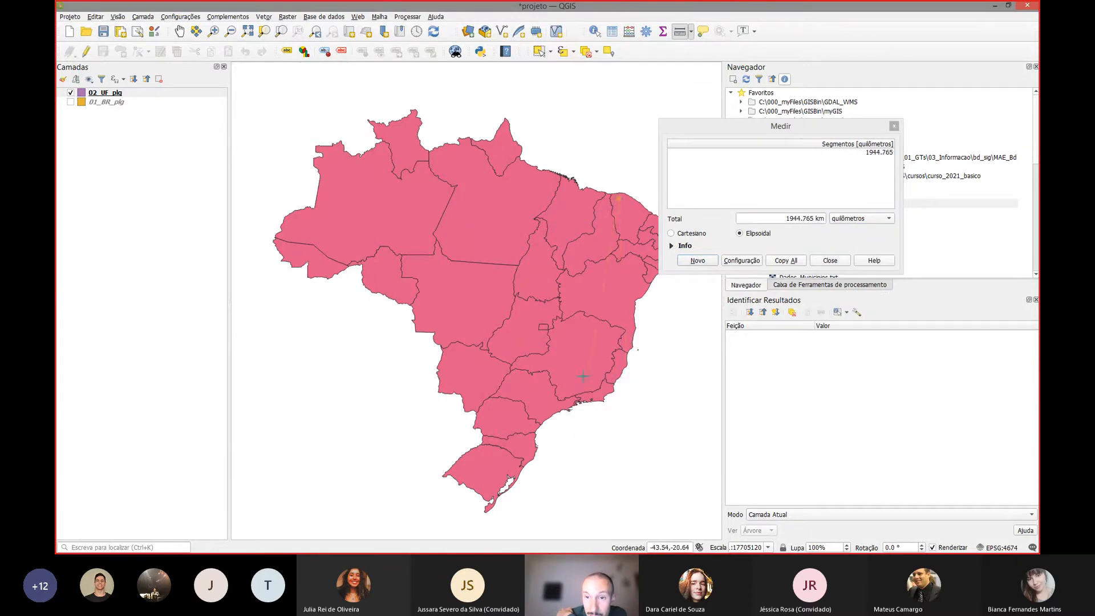
click(516, 217)
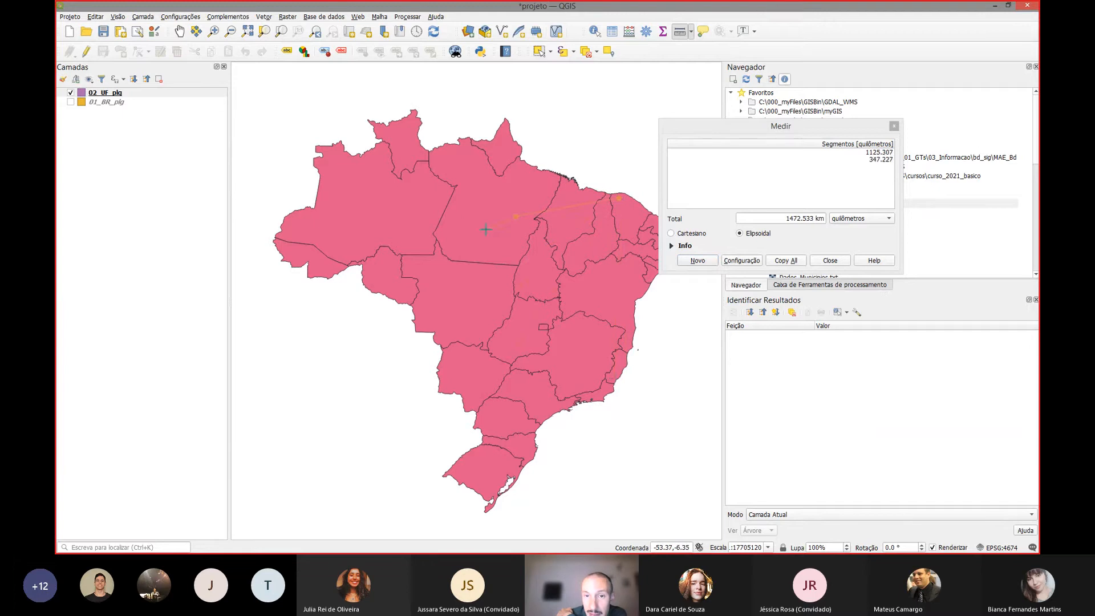
click(485, 199)
click(496, 174)
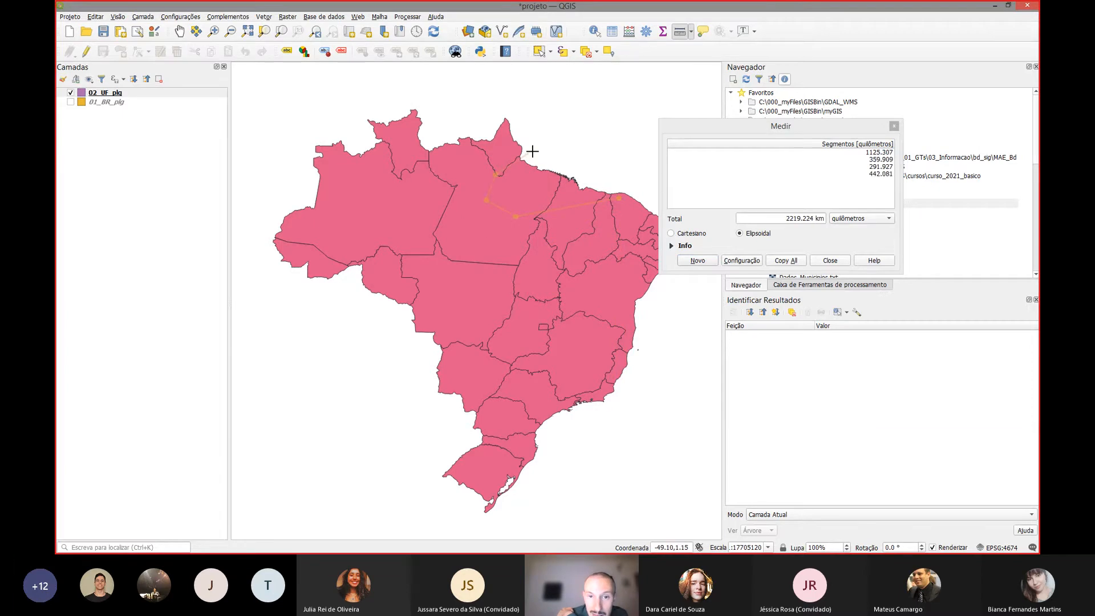
click(534, 150)
click(534, 123)
click(516, 107)
click(499, 104)
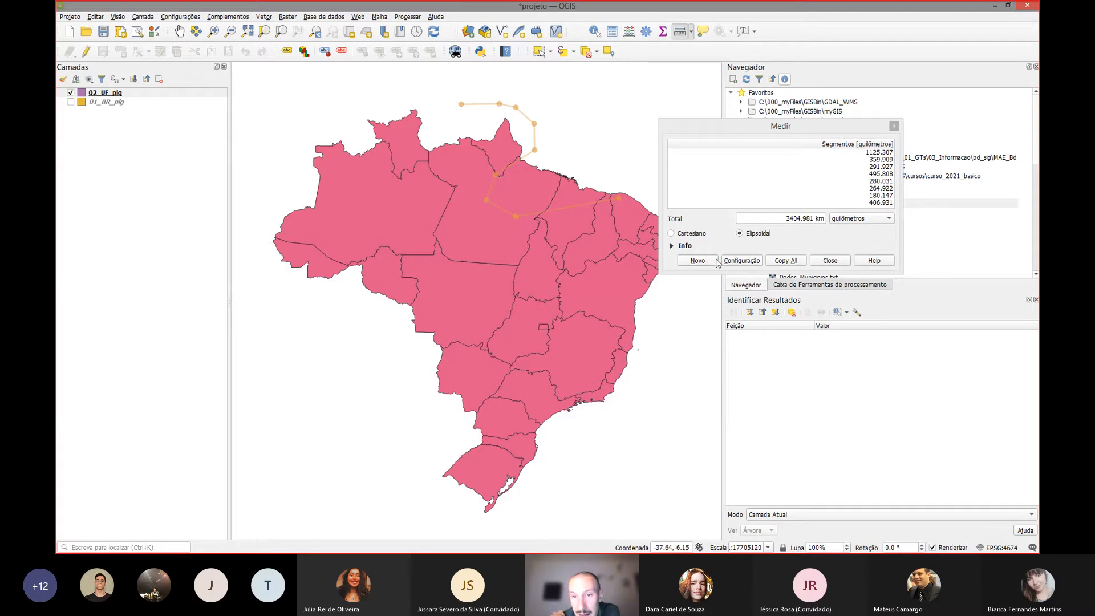
- Start a new measurement along a path from off the north coast inland to Mato Grosso, and close the line measurement
click(697, 260)
click(575, 157)
click(540, 225)
click(471, 274)
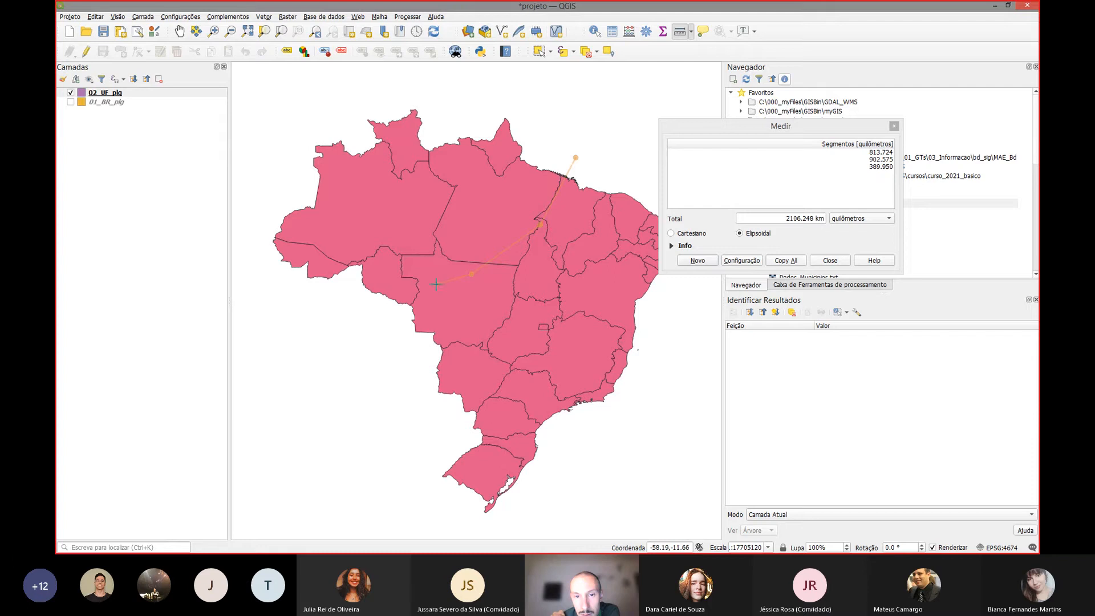
click(830, 260)
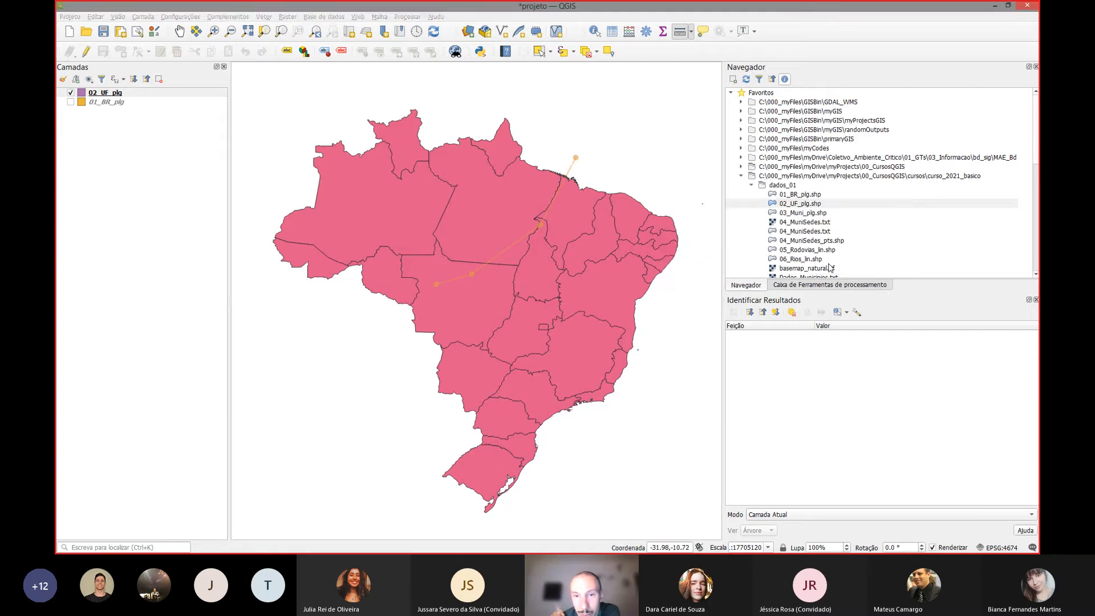
- Start an area measurement with the unit set to quilômetros quadrados
click(690, 36)
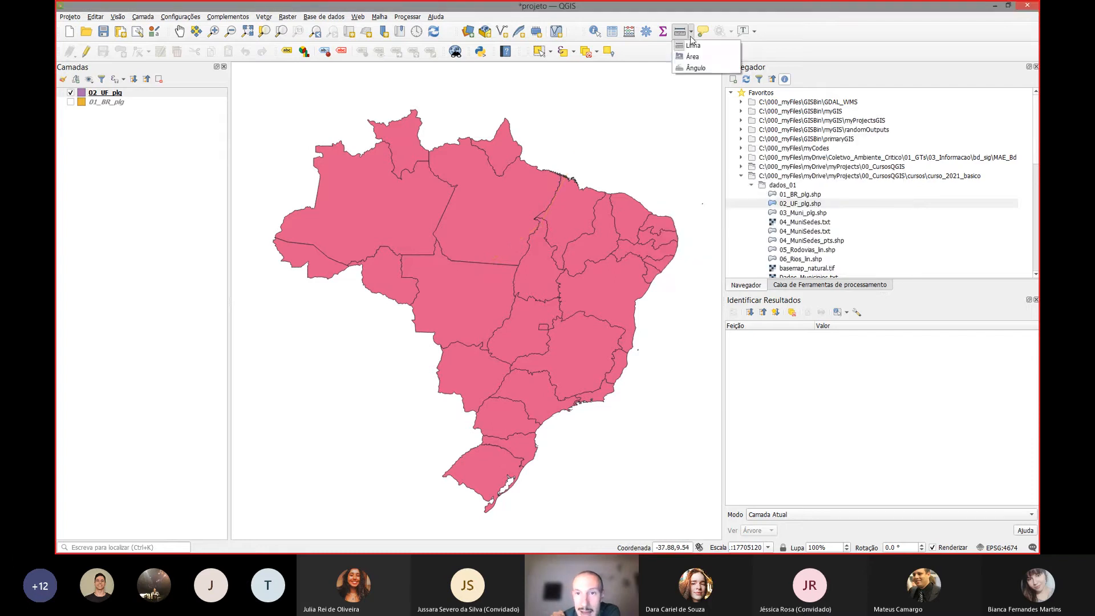
click(702, 54)
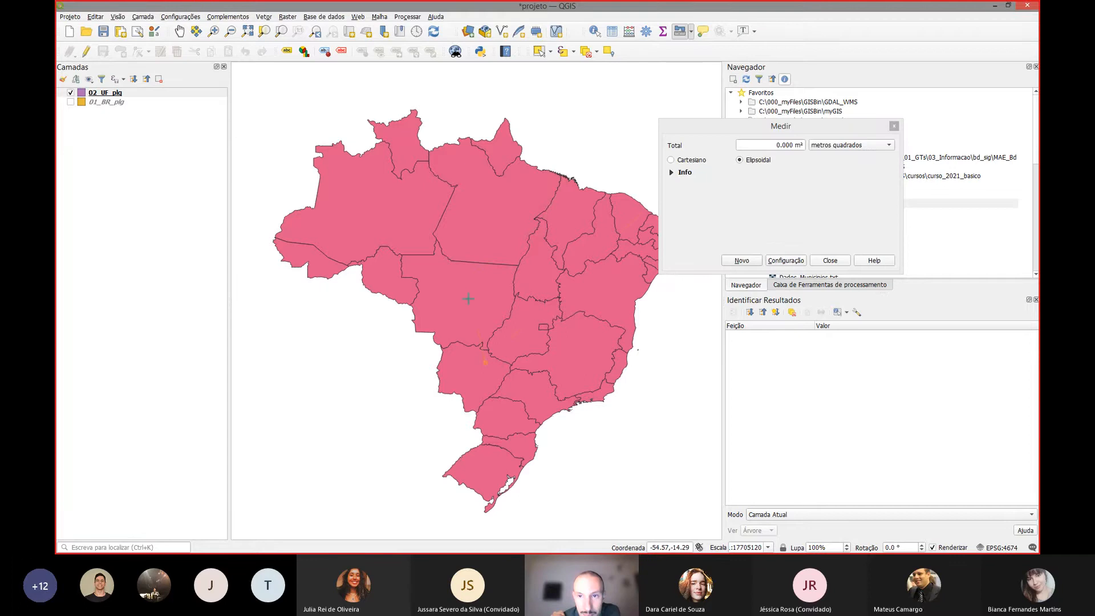
click(827, 146)
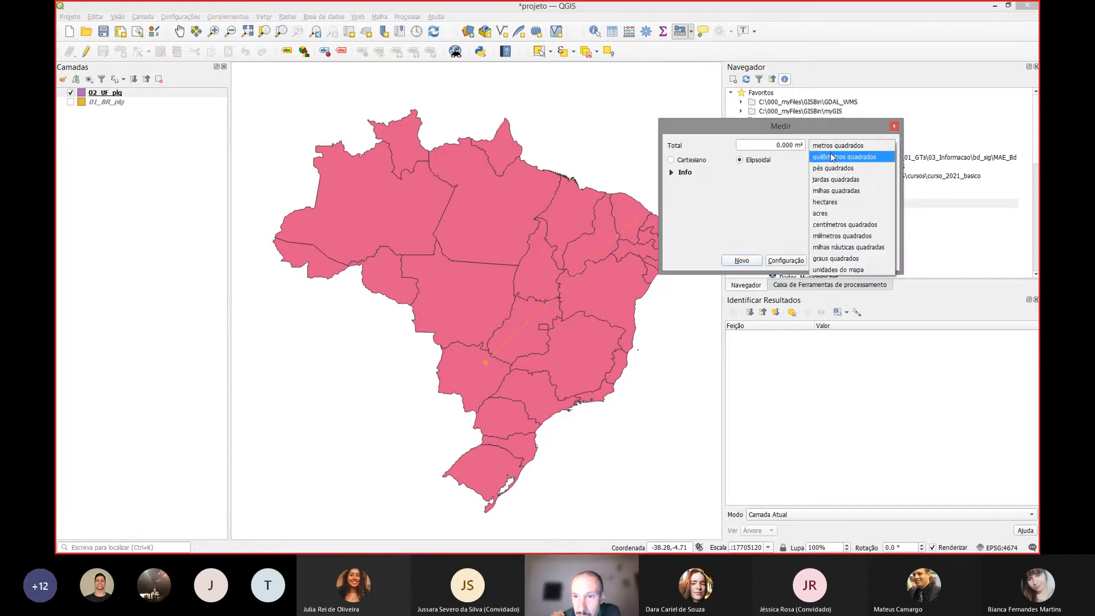
click(832, 158)
- Measure the area of Goiás by tracing a polygon around the state's boundary, and close the area measurement
click(492, 338)
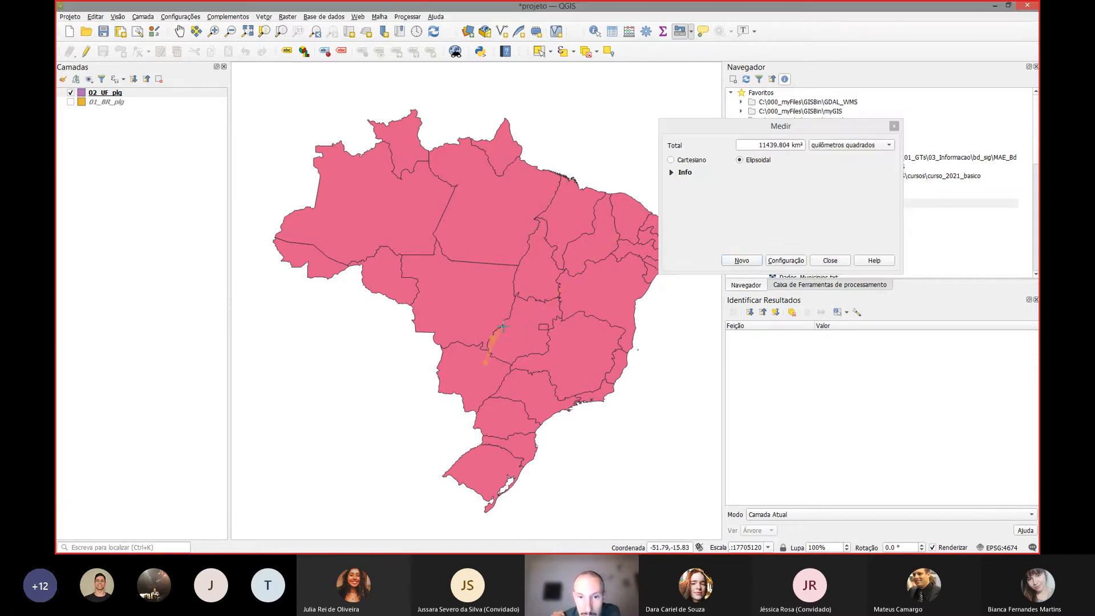
click(501, 326)
click(508, 315)
click(516, 293)
click(545, 297)
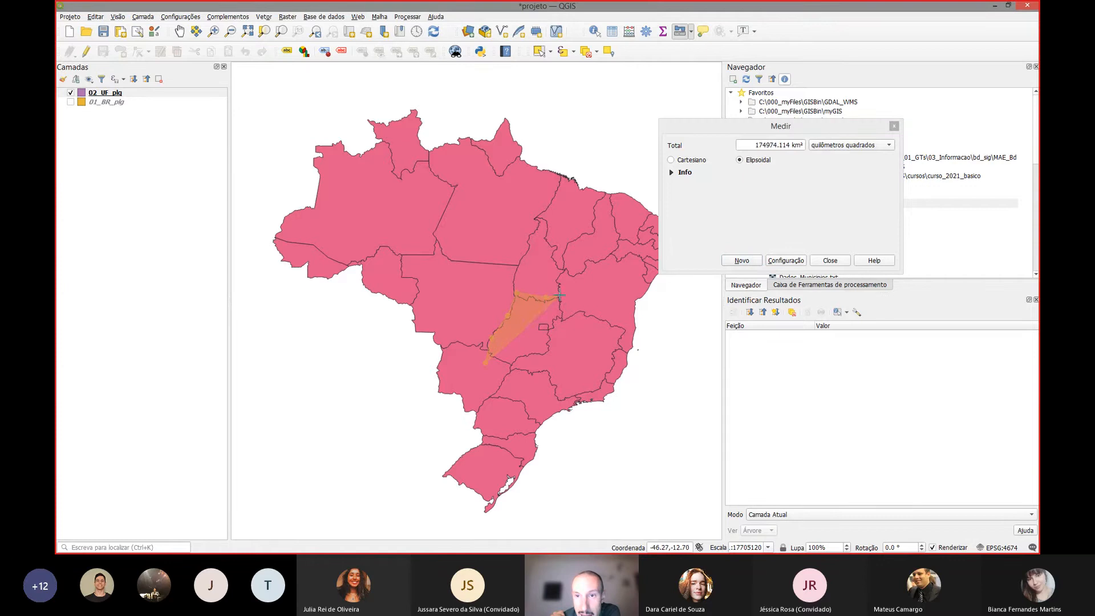
click(564, 295)
click(563, 313)
click(558, 327)
click(553, 333)
click(550, 347)
click(545, 358)
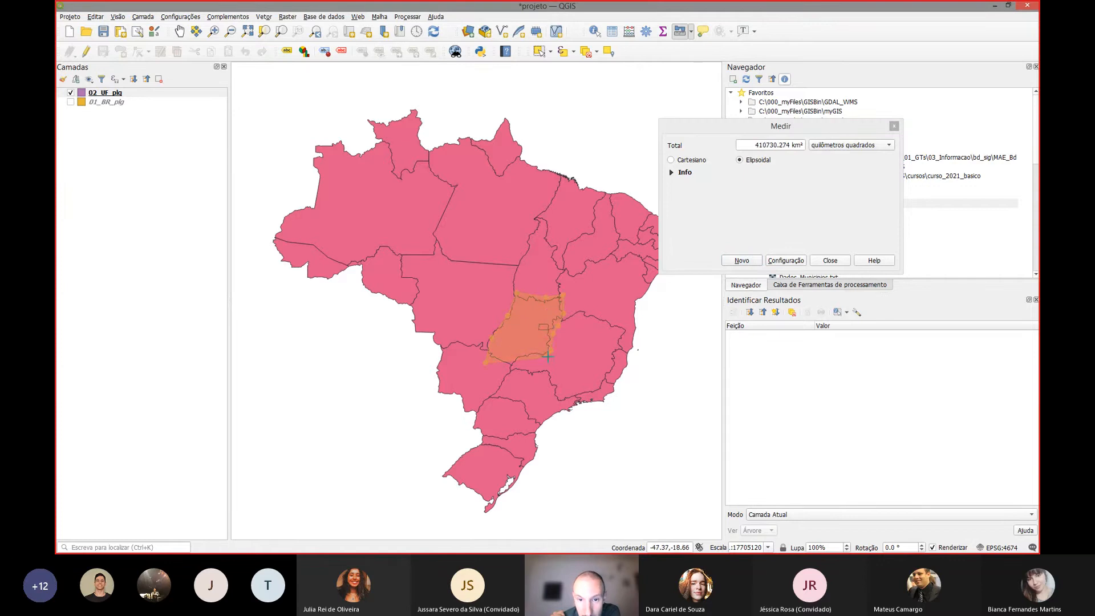
click(536, 360)
click(527, 361)
click(518, 365)
click(510, 365)
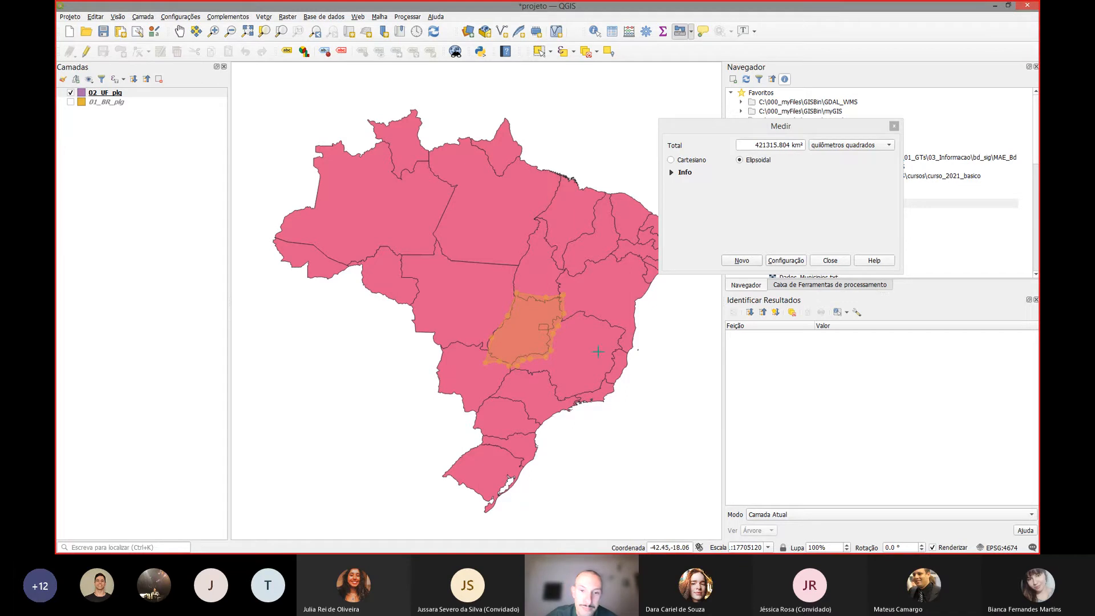
click(746, 261)
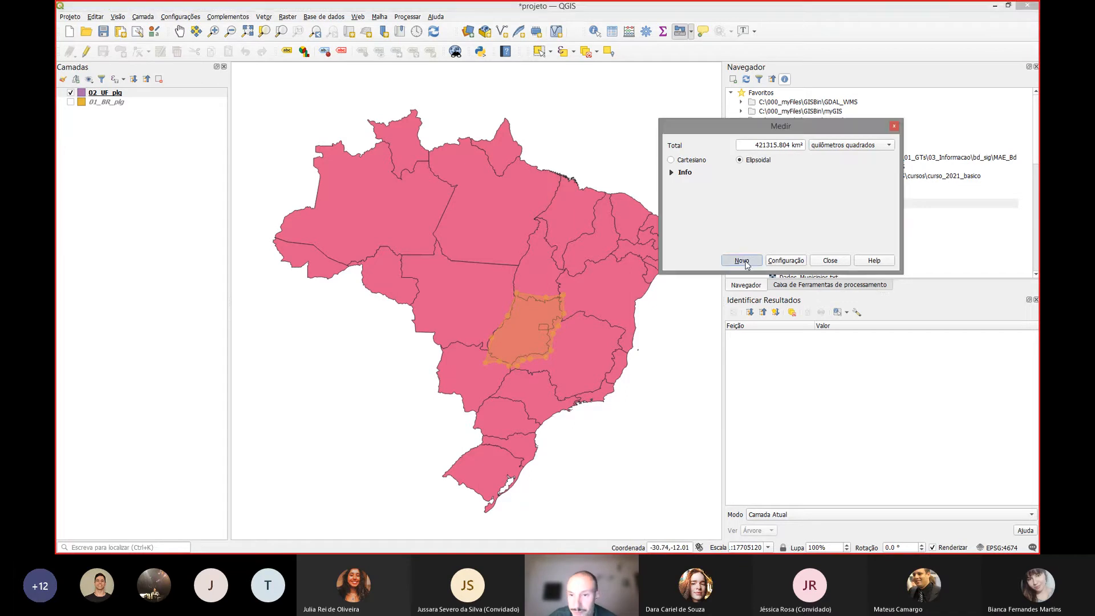
click(830, 261)
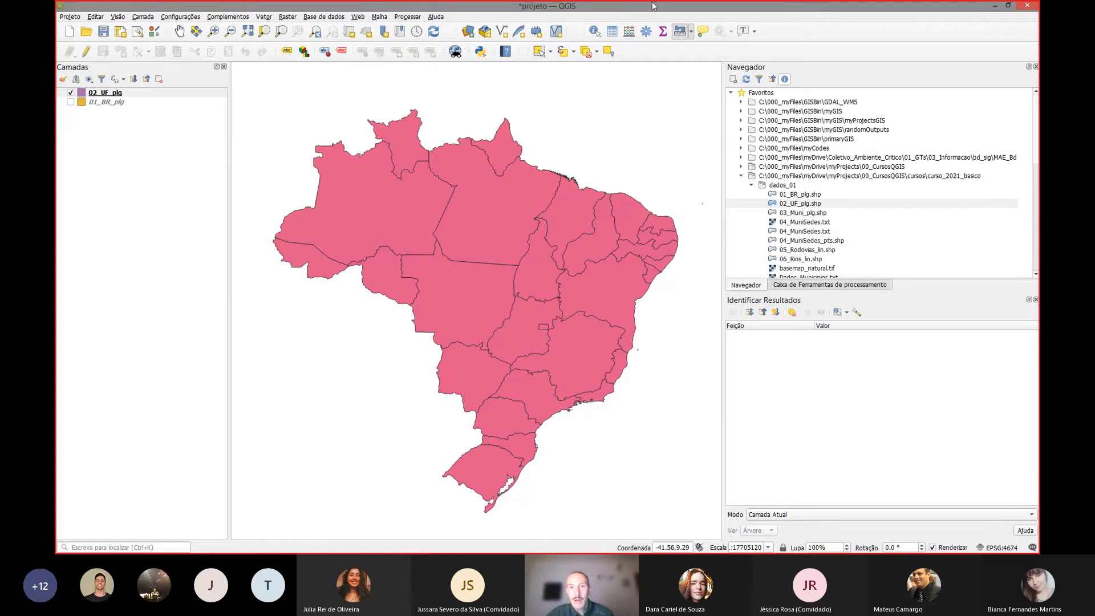
- Check the next task on the PowerPoint checklist slide, selecting features manually, and return to the QGIS map
key(alt+Tab)
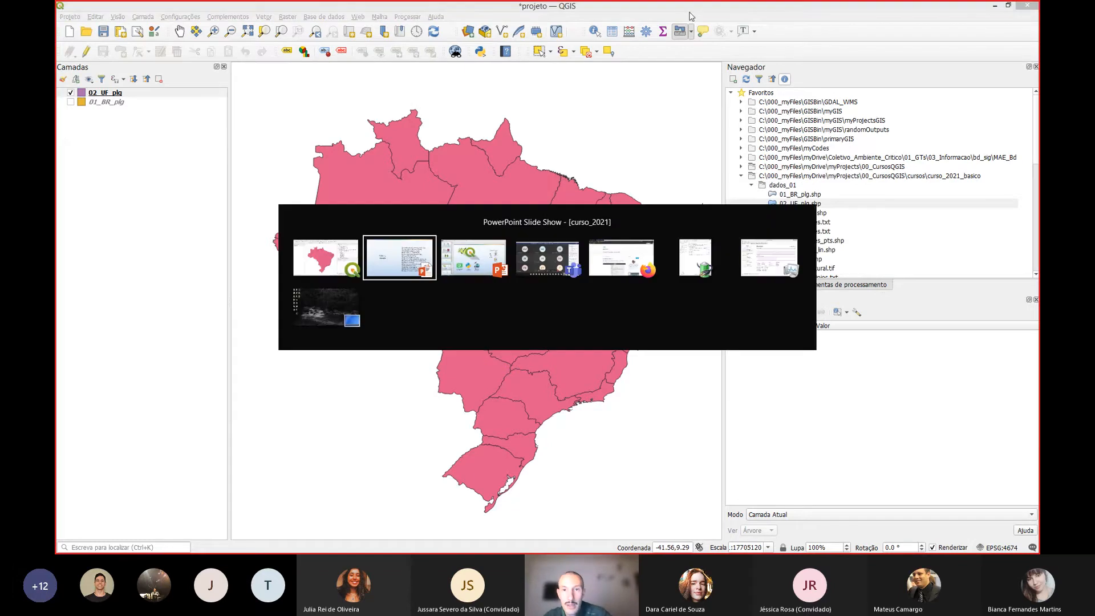
key(alt+Tab)
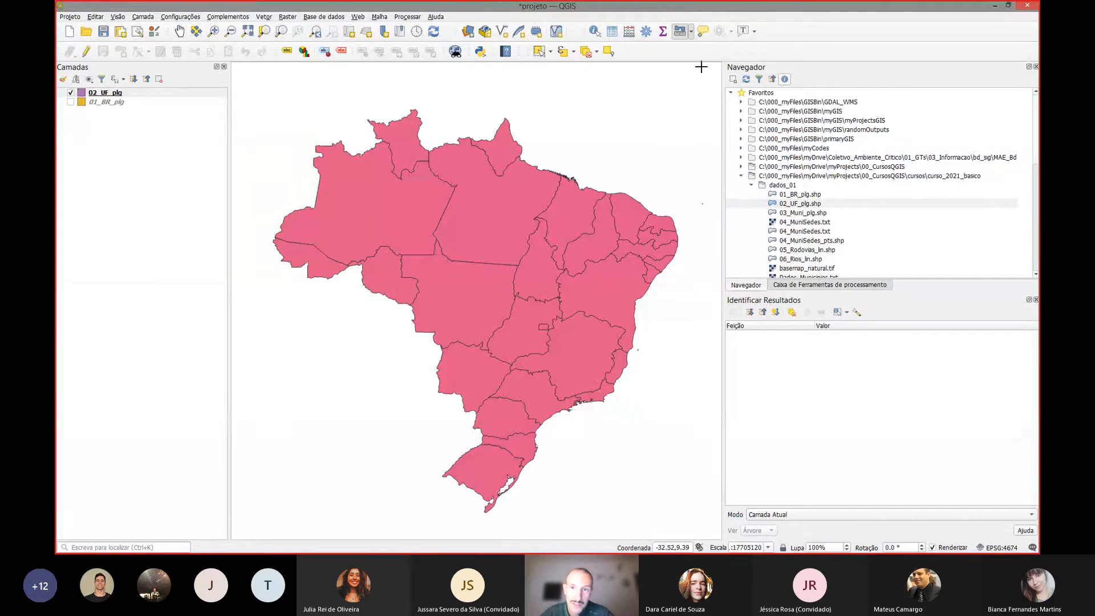
key(alt+Tab)
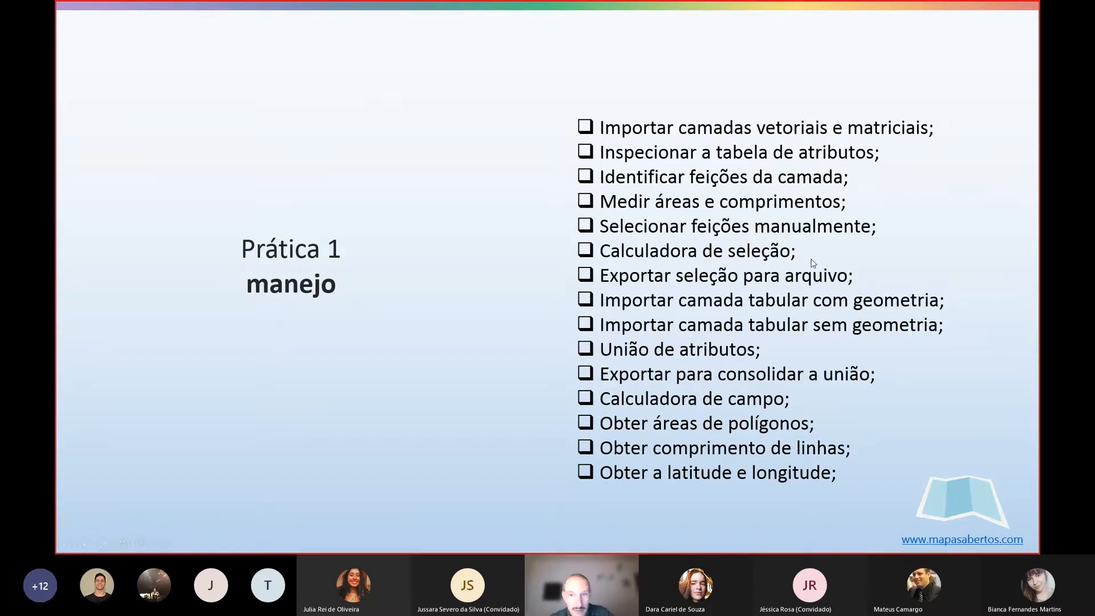
key(alt+Tab)
- Move the selection toolbar into the upper toolbar row and activate area or single-feature selection for the 02_UF_plg layer
click(148, 95)
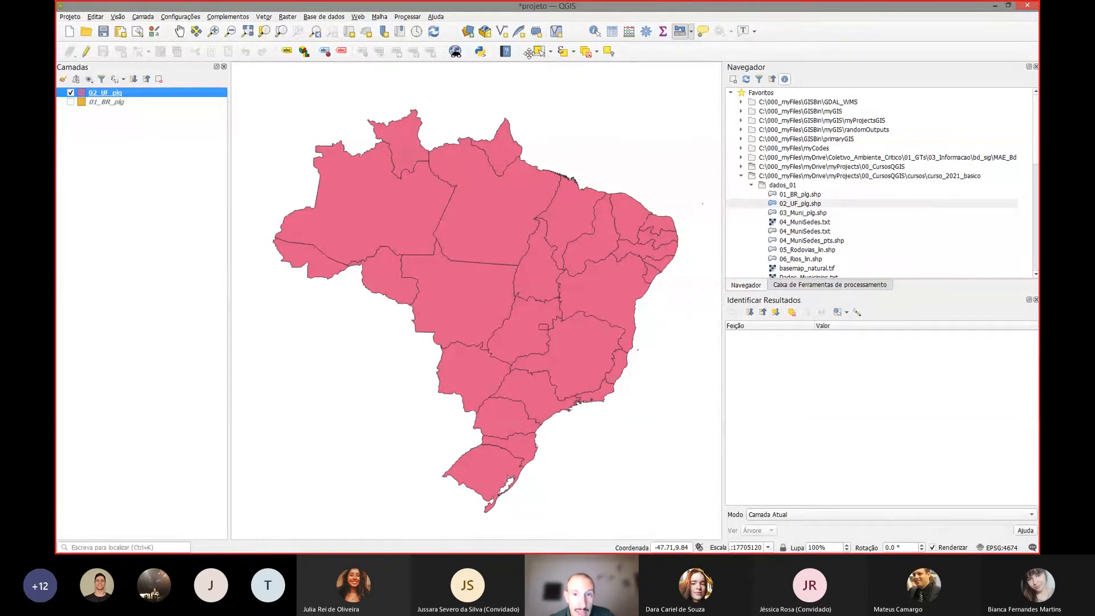
drag(536, 54, 682, 31)
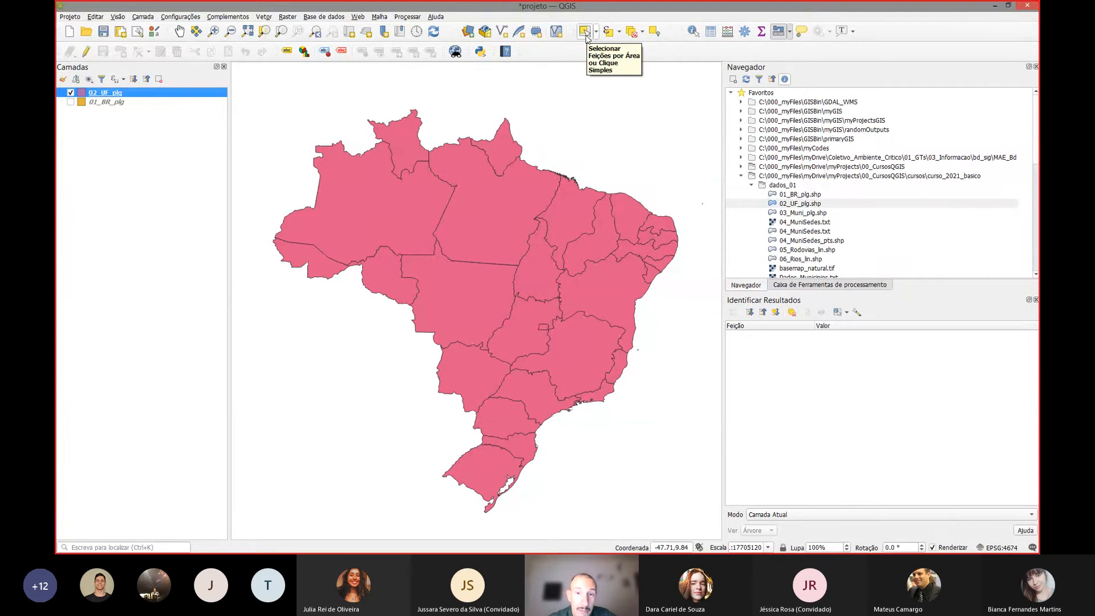
click(586, 32)
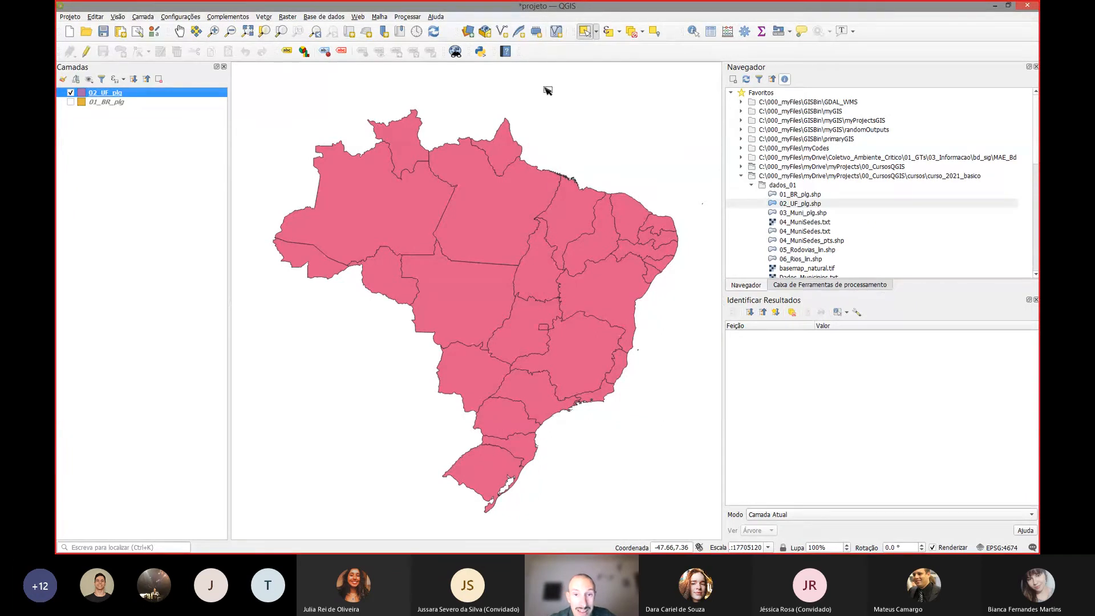
- Select single states of 02_UF_plg one after another, from Bahia through Pernambuco to Ceará
click(608, 287)
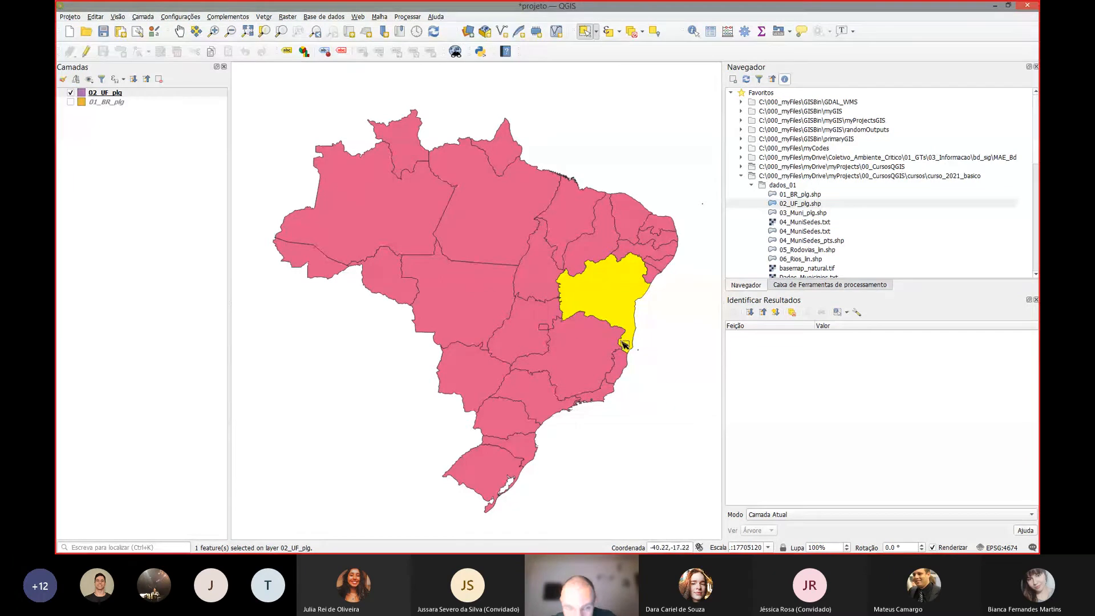
click(661, 271)
click(660, 267)
click(645, 255)
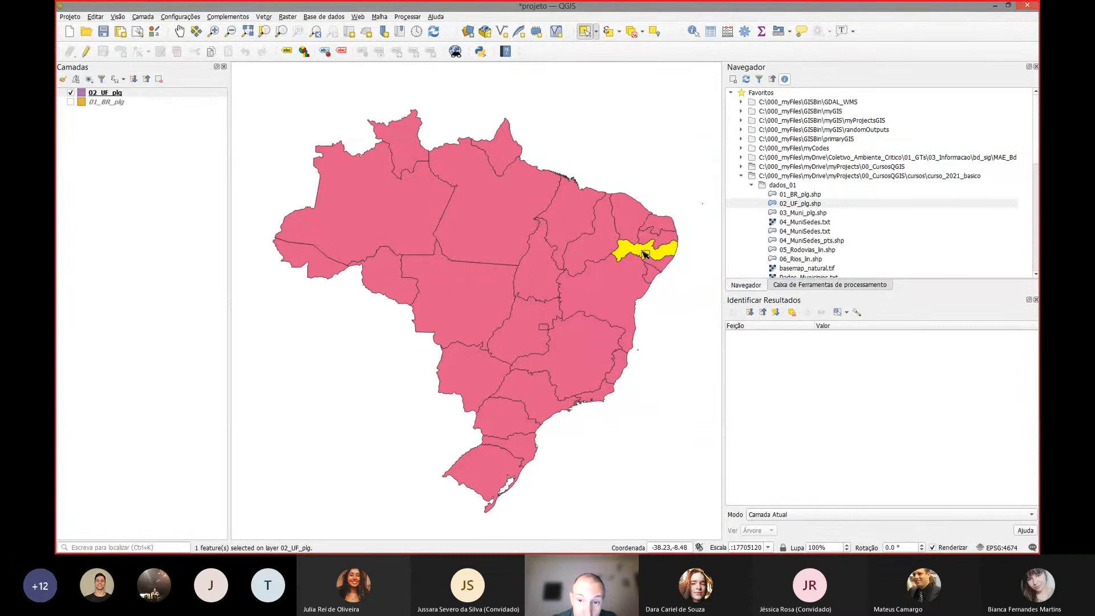
click(623, 224)
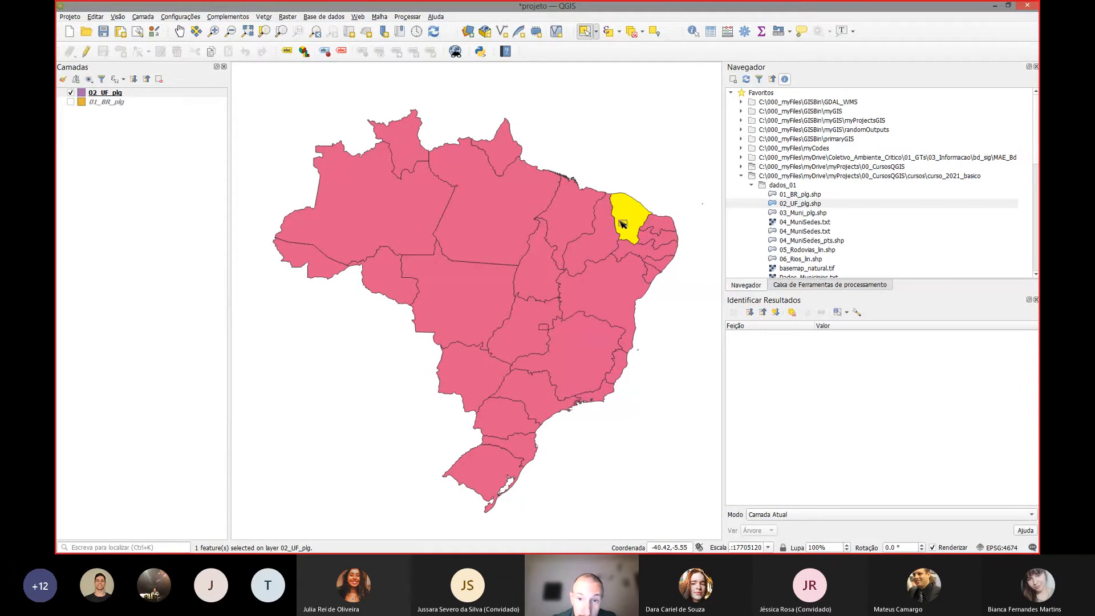
- Select Pará and add Amapá, Roraima, Amazonas and Acre to the selection
click(520, 205)
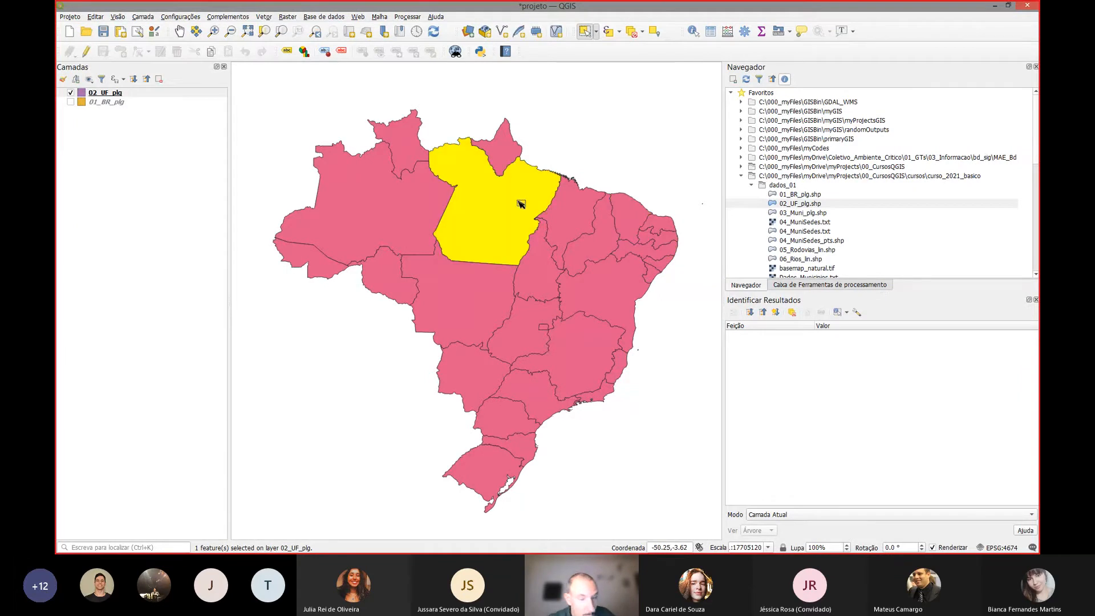
shift+click(506, 159)
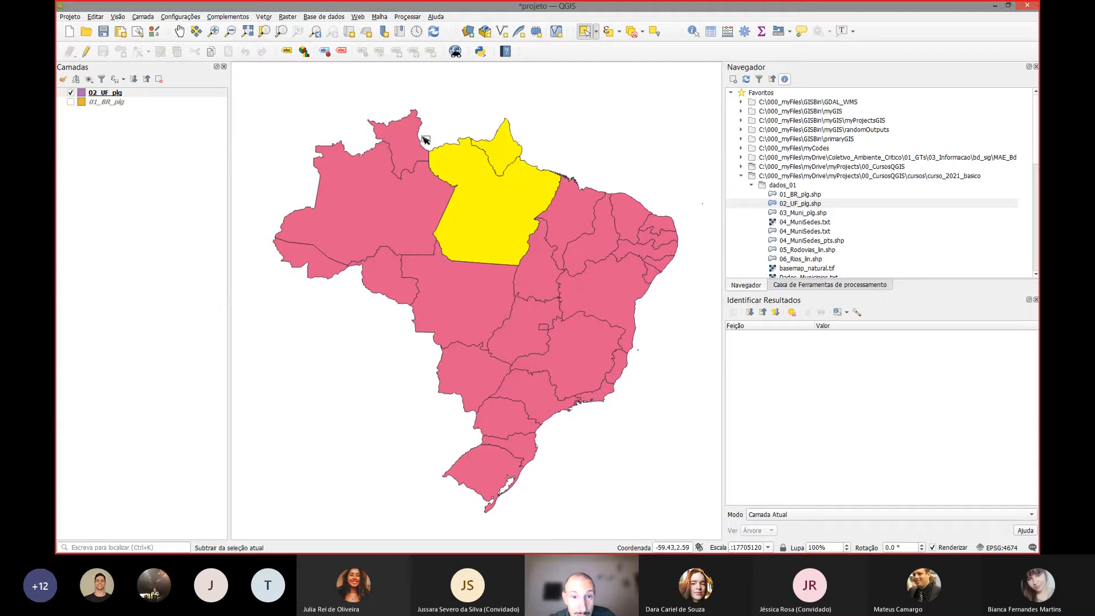
shift+click(399, 135)
shift+click(419, 178)
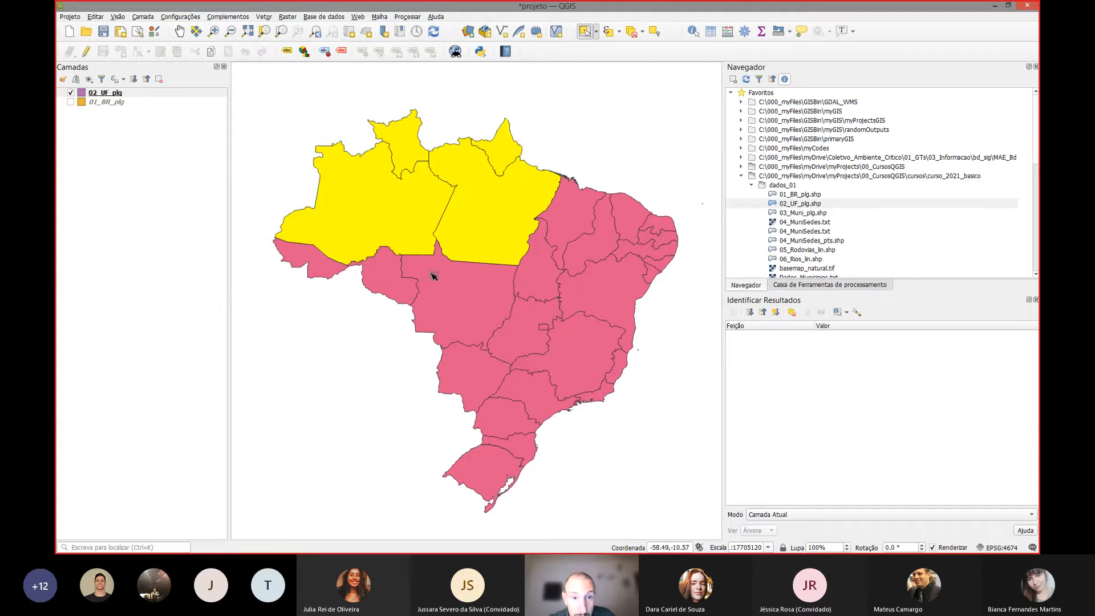
shift+click(330, 273)
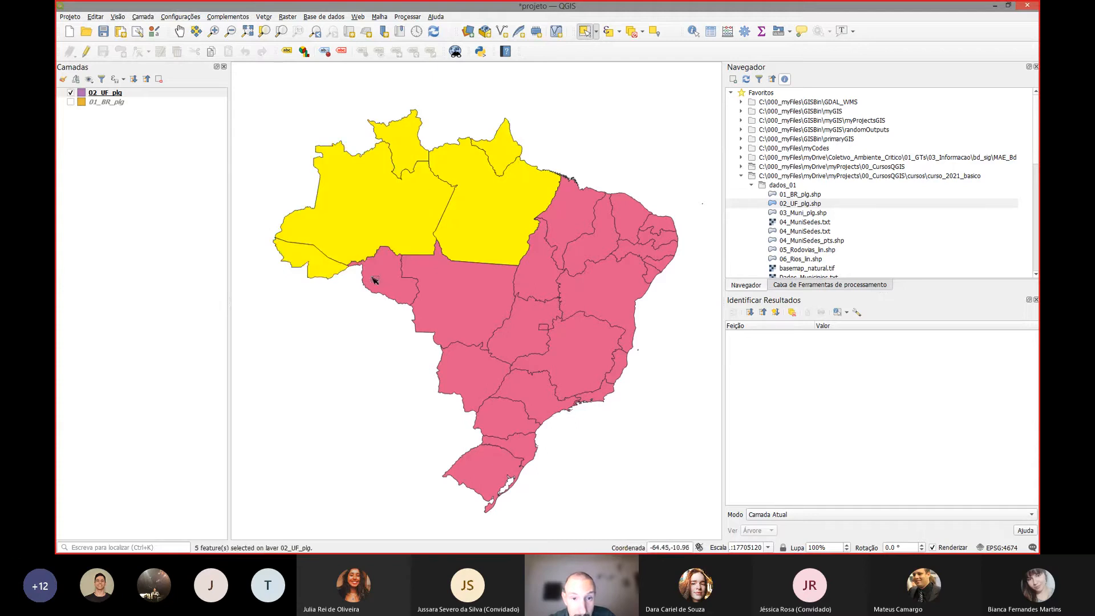
- Replace the selection with all states touched by a rectangle spanning from north of Pará to the coast of Bahia
click(340, 131)
drag(457, 98, 674, 313)
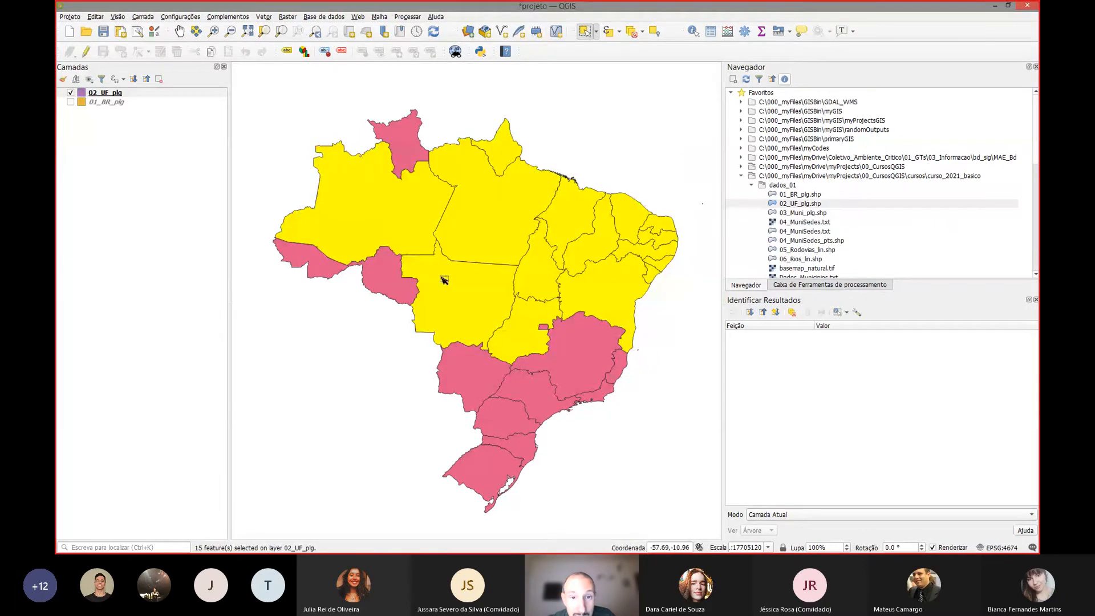
- Clear the current selection and select the northeastern states from Ceará to Sergipe with a polygon drawn along their coast
click(538, 153)
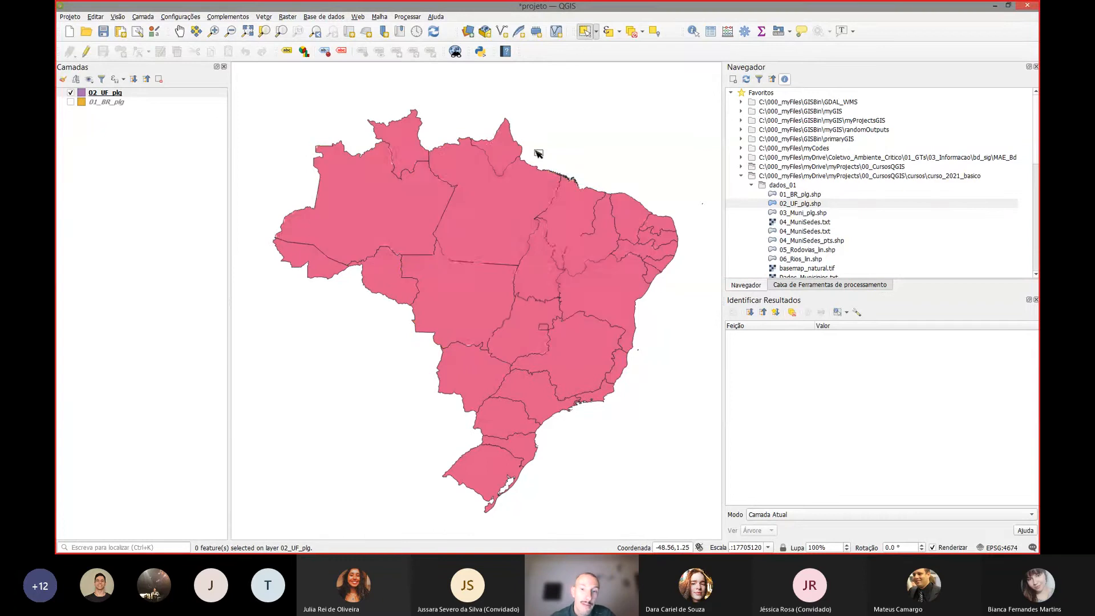
click(596, 32)
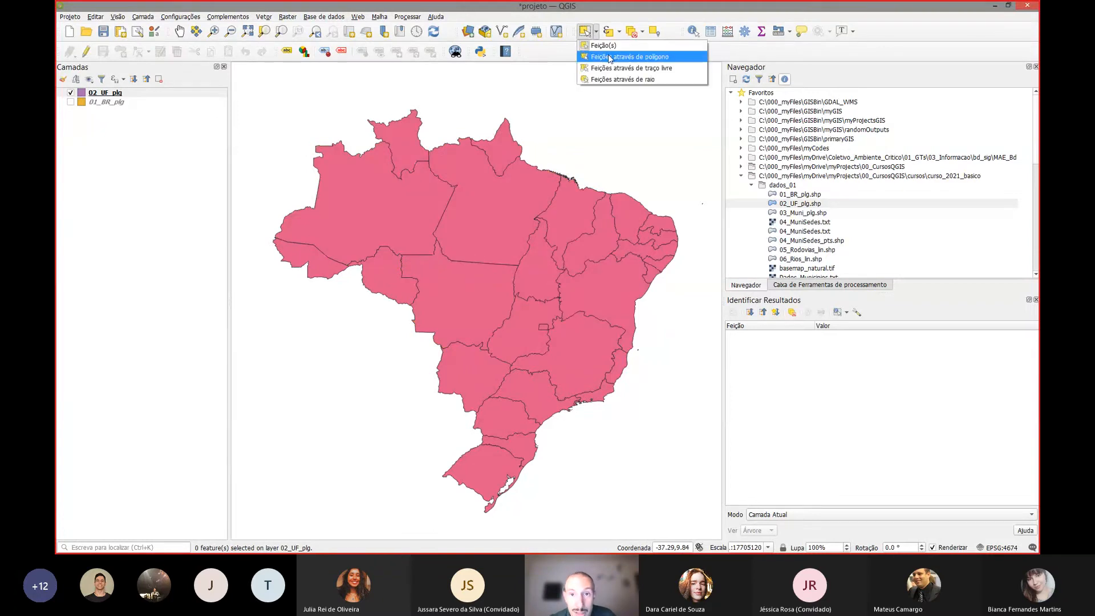
click(610, 57)
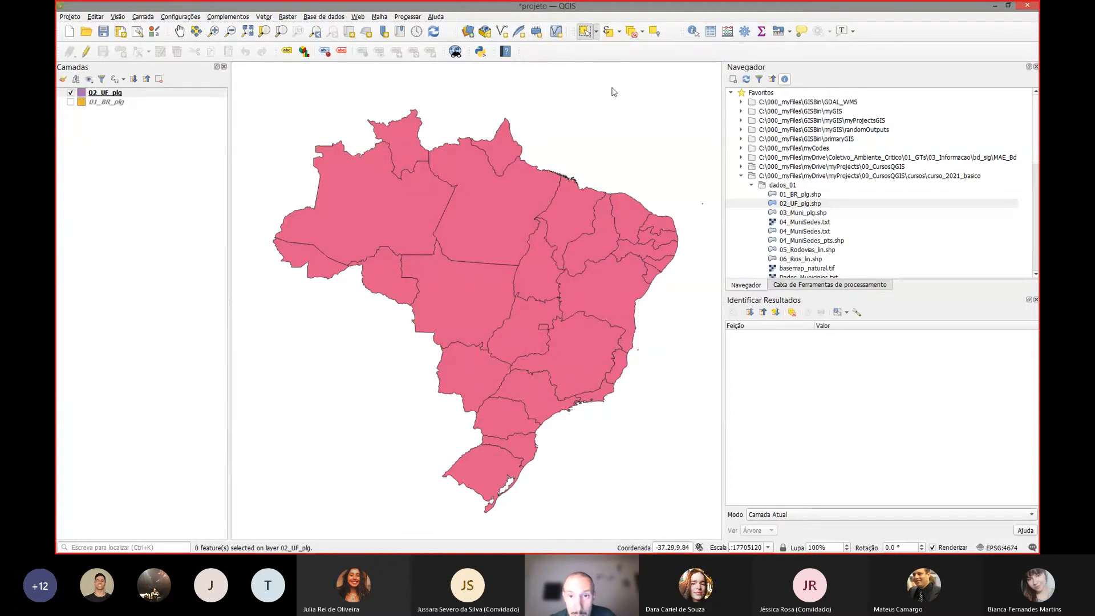
click(616, 184)
click(681, 215)
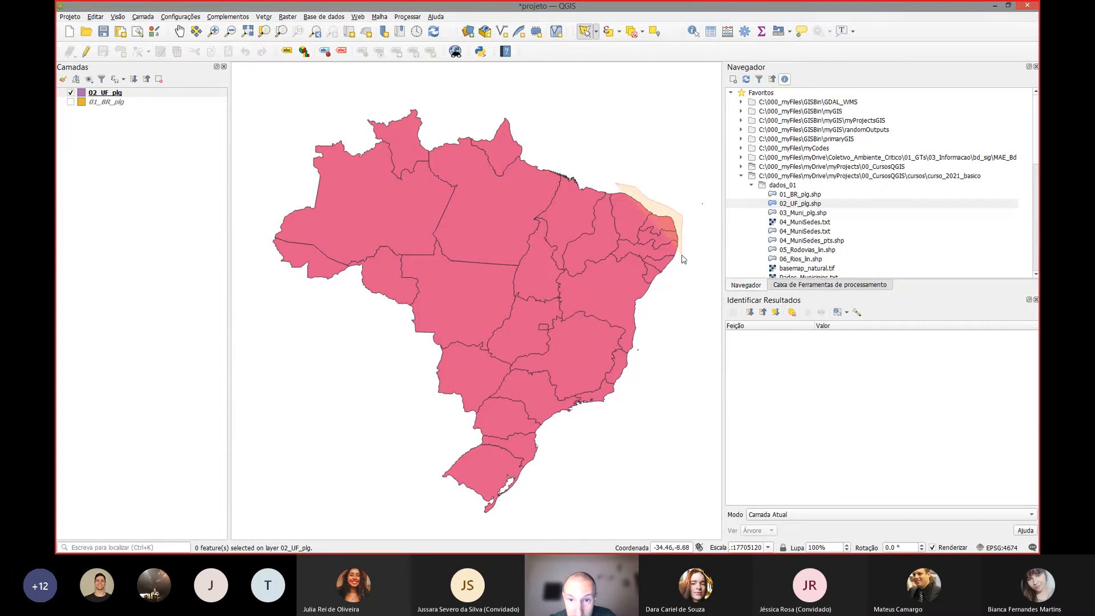
click(677, 271)
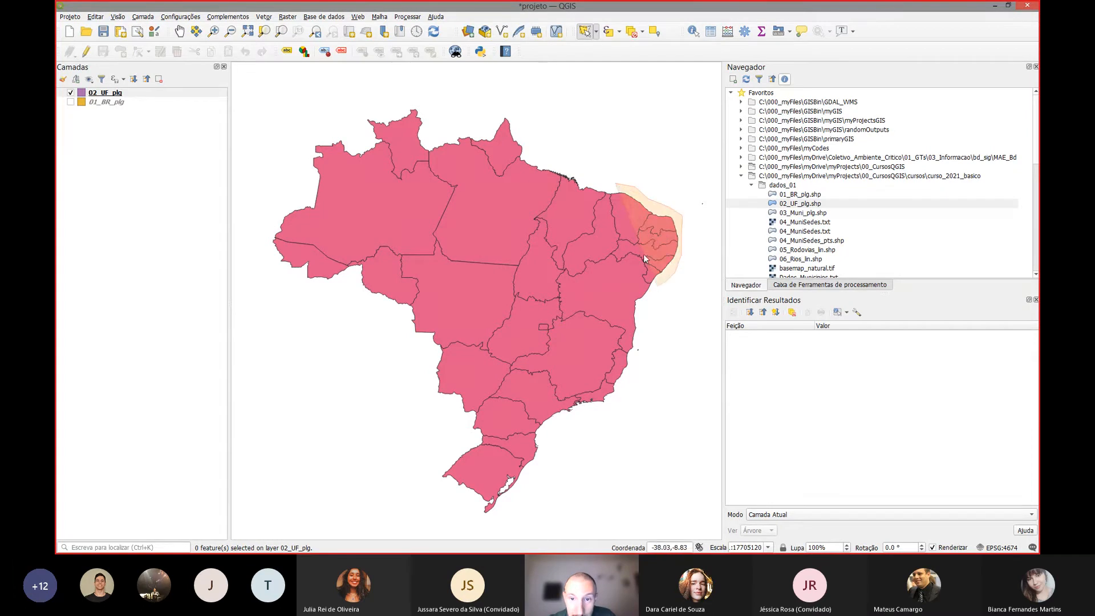
right_click(621, 204)
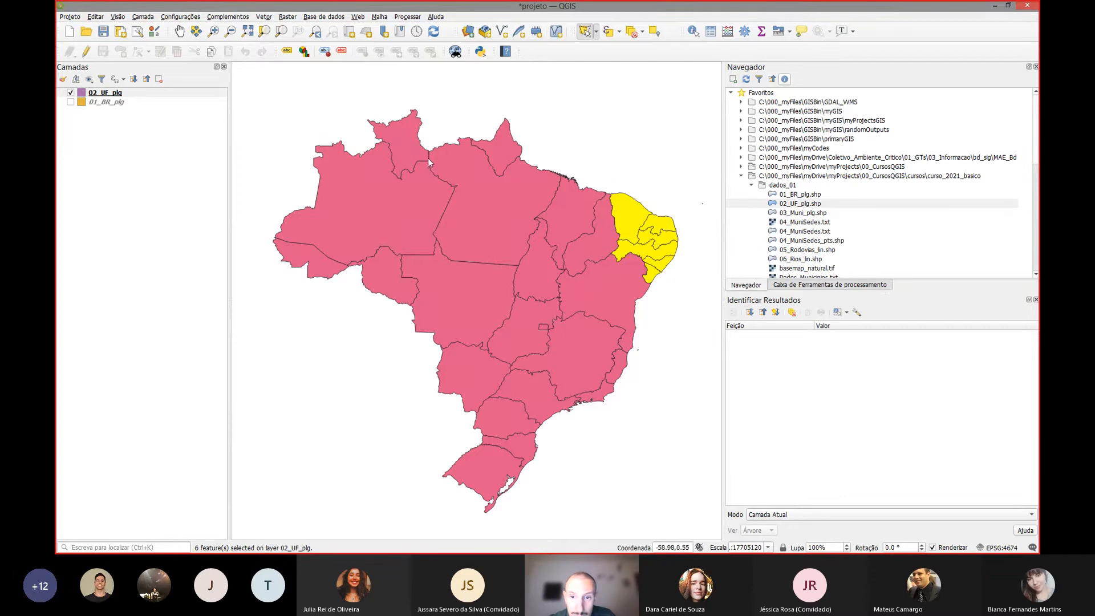
- Select states by radius around a centre in northern Pará, reaching past the coast, and deselect the active layer's features
click(596, 32)
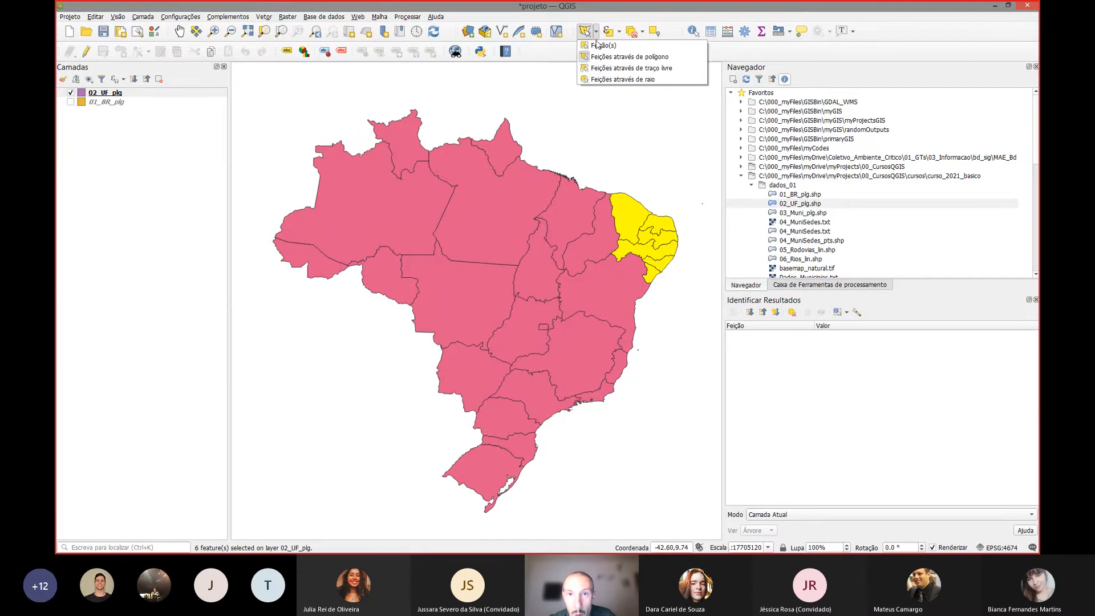
click(614, 80)
mouse_move(497, 191)
mouse_down()
mouse_move(517, 191)
mouse_move(545, 157)
mouse_up()
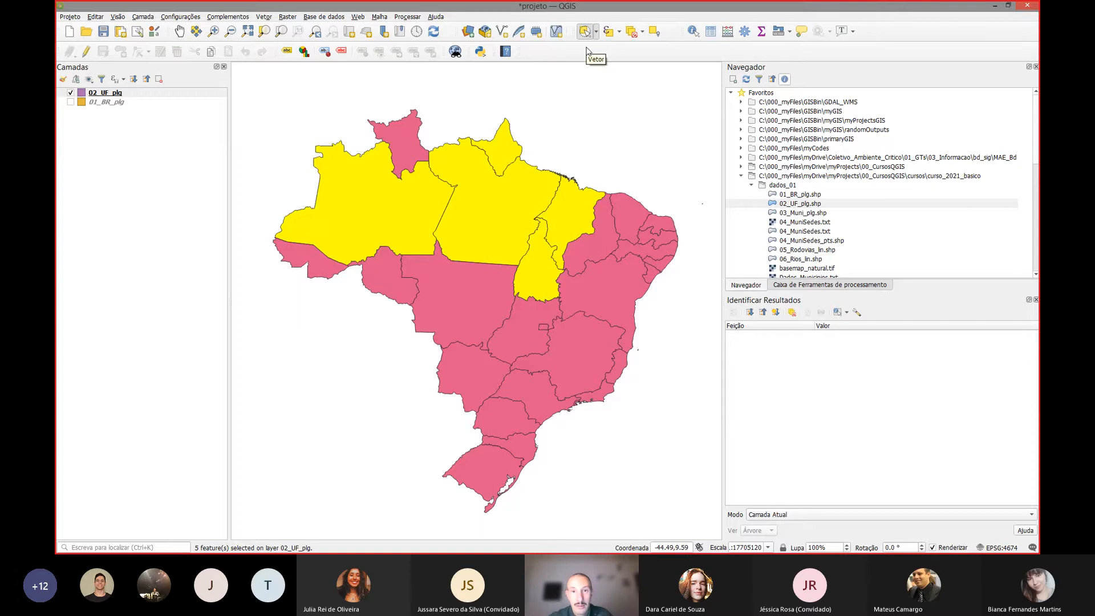
click(643, 33)
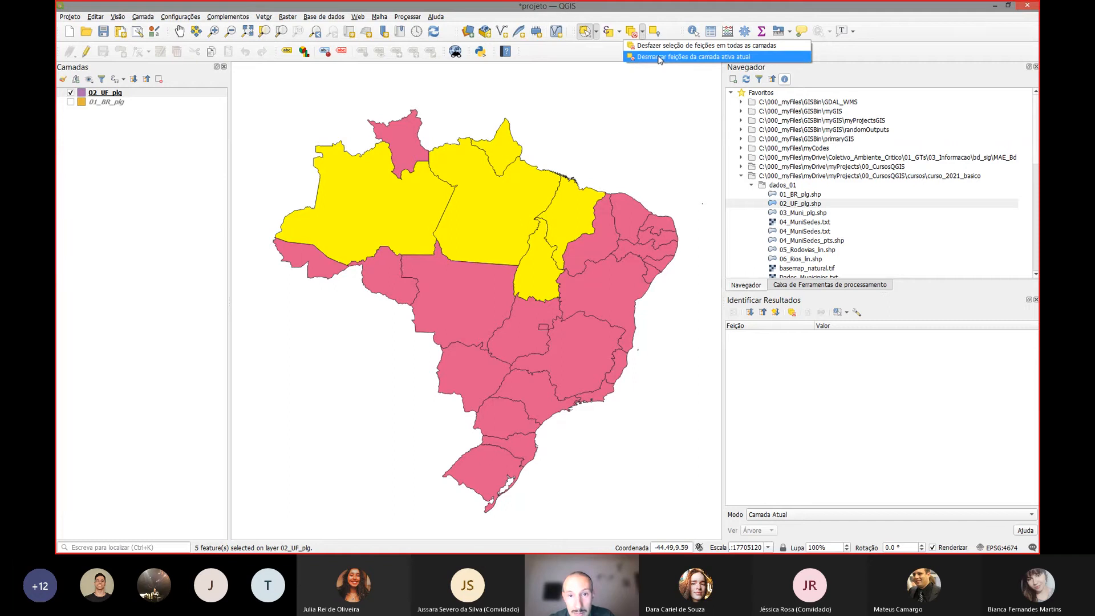
click(660, 57)
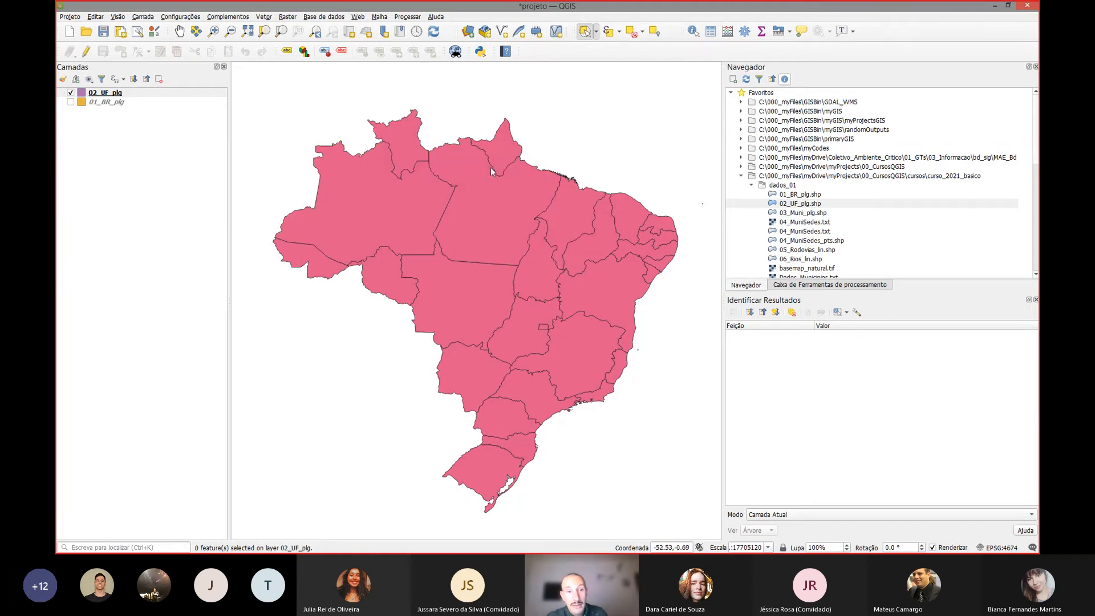
- Select only Maranhão with single-feature selection and open the attribute table of 02_UF_plg
click(597, 35)
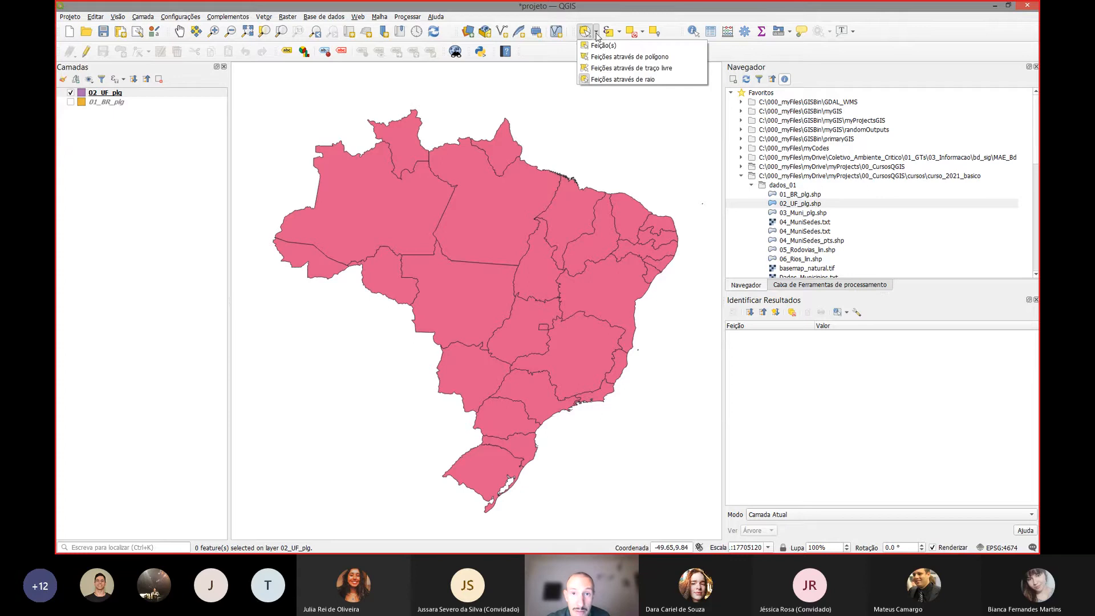
click(604, 45)
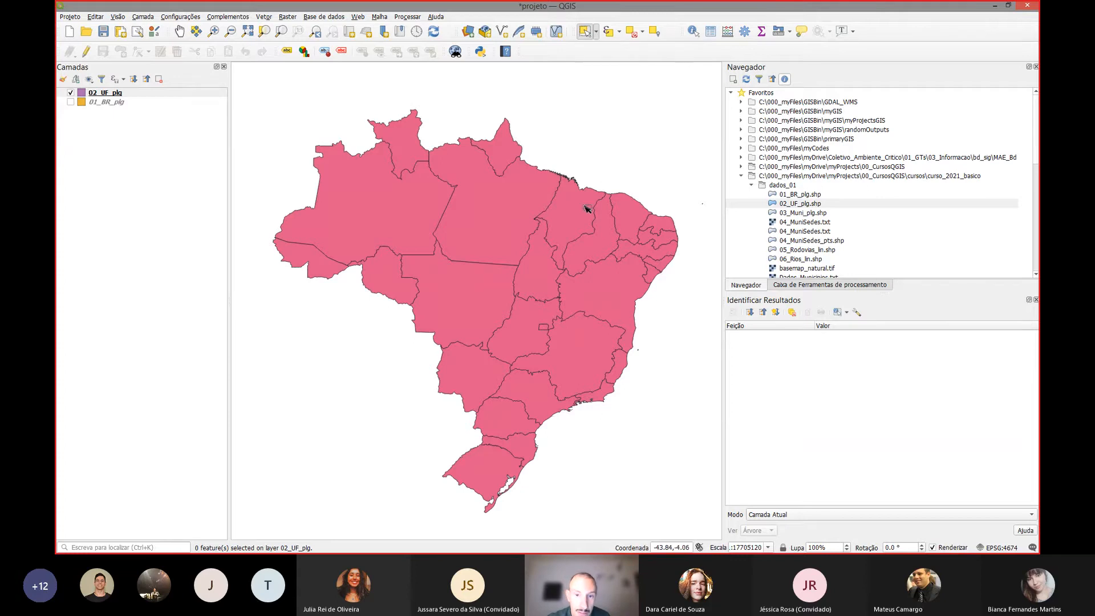
click(587, 209)
click(164, 95)
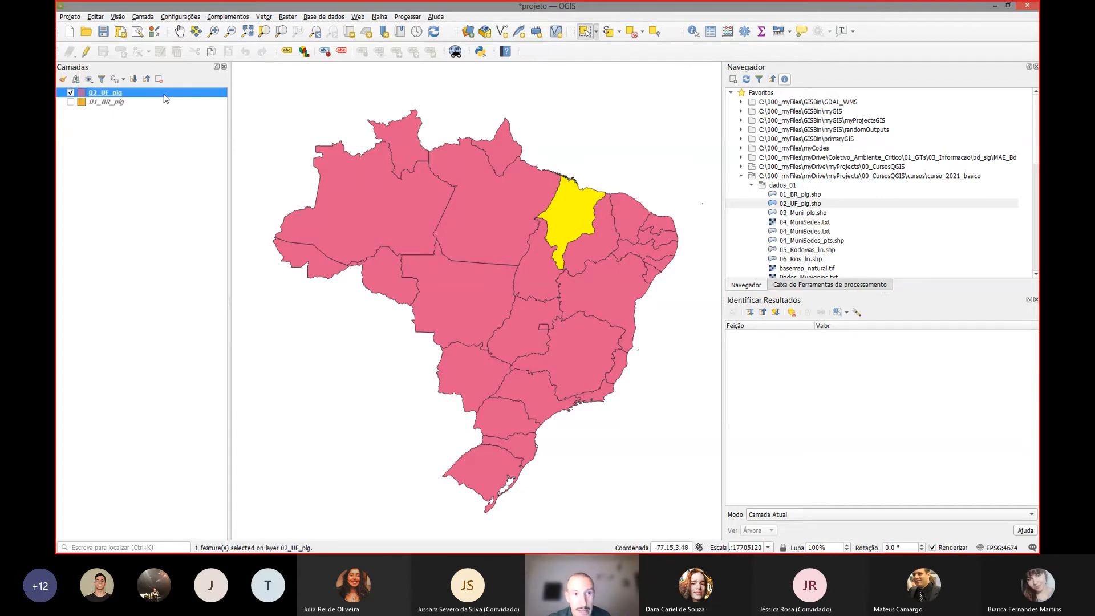
right_click(192, 94)
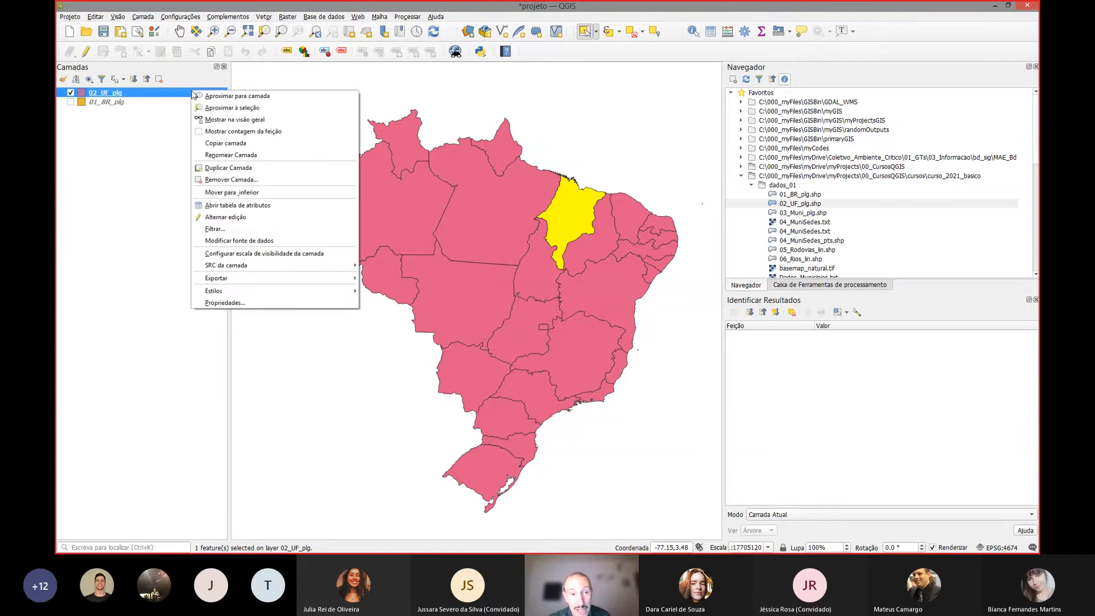
click(274, 207)
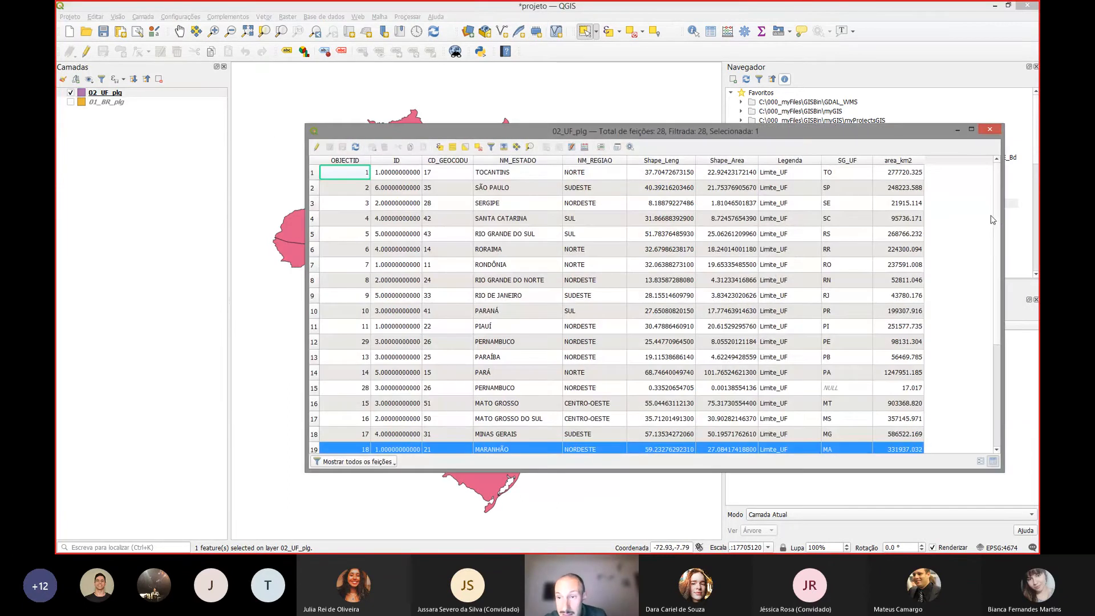
- Locate the Maranhão row in the attribute table, and narrow and shift the table window to uncover part of the map
drag(998, 218, 997, 289)
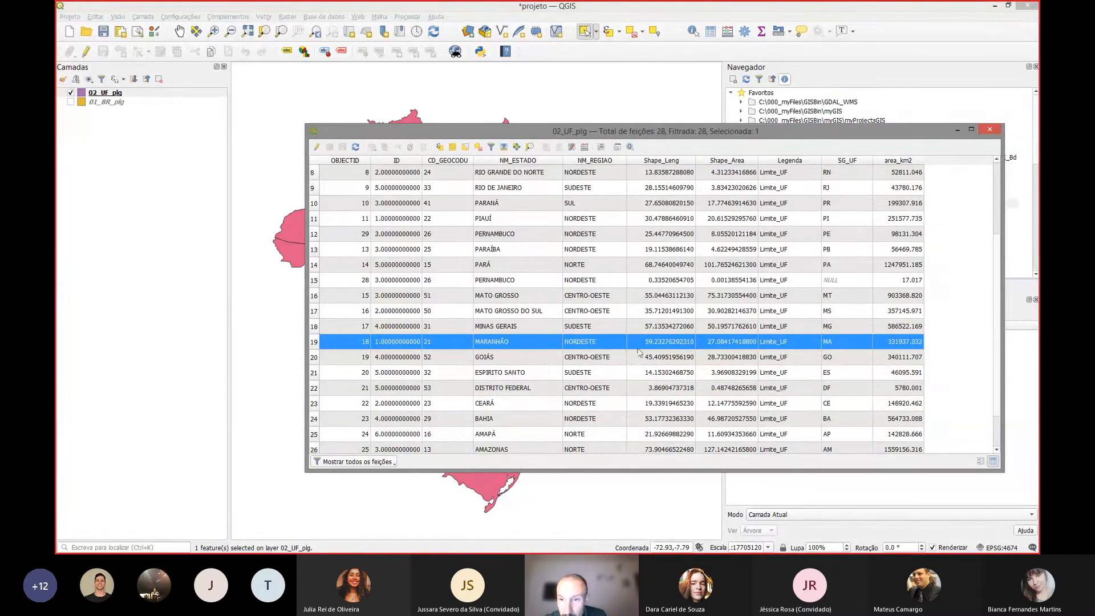
drag(306, 310, 332, 310)
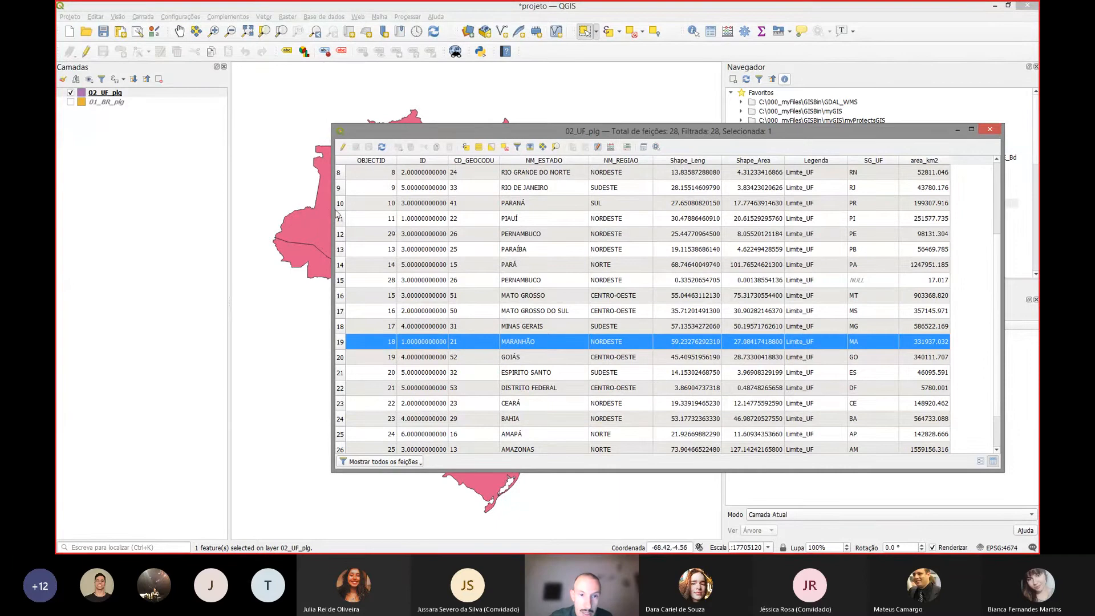
drag(331, 214, 395, 214)
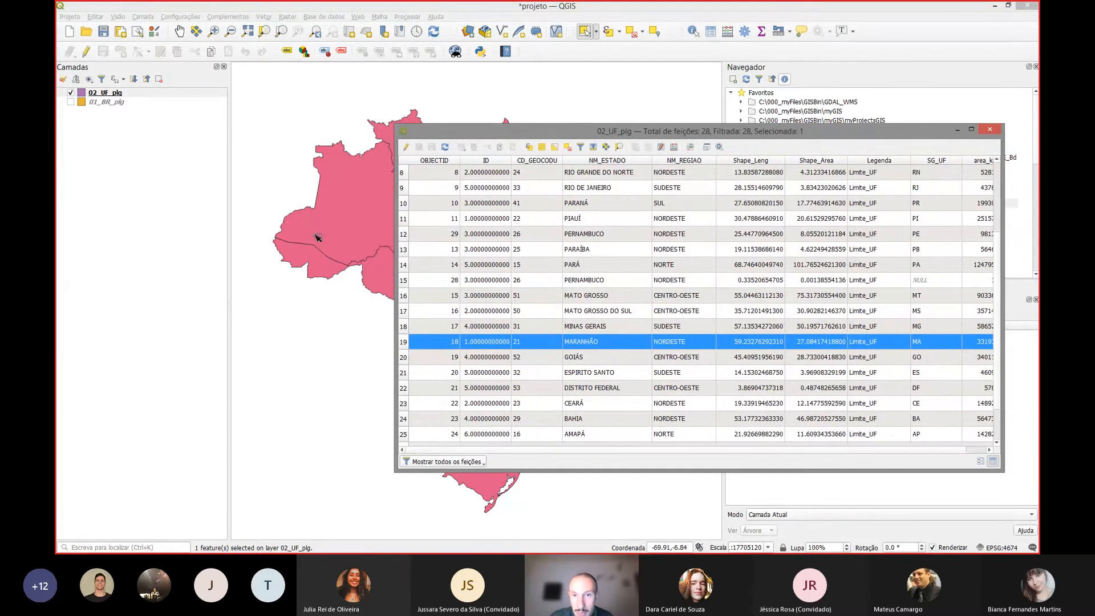
drag(584, 134, 601, 90)
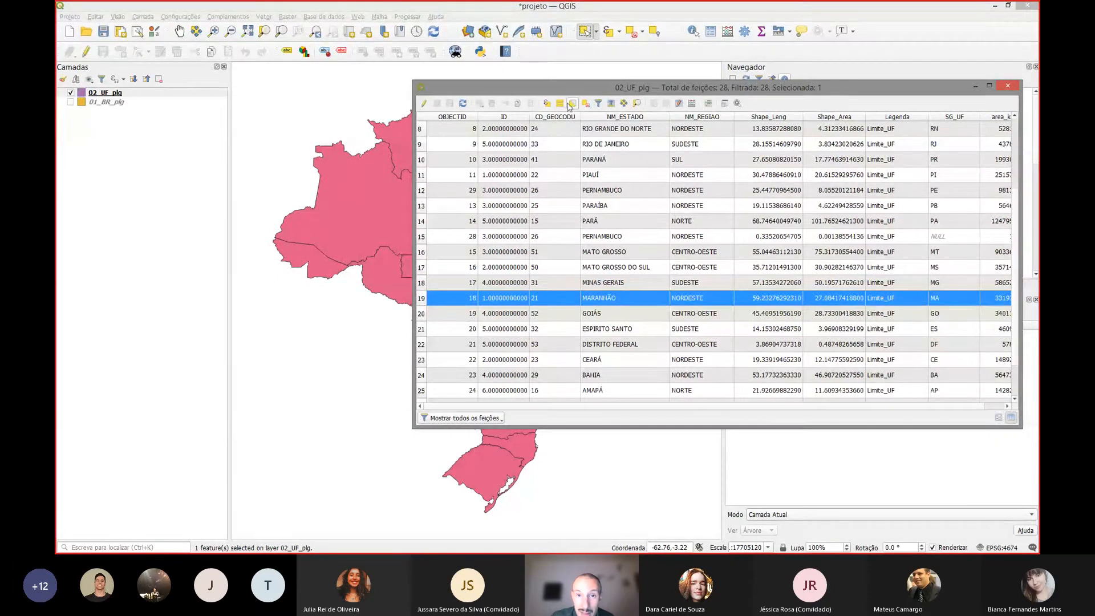
- Invert the feature selection from the attribute table and invert it back to Maranhão alone
click(572, 104)
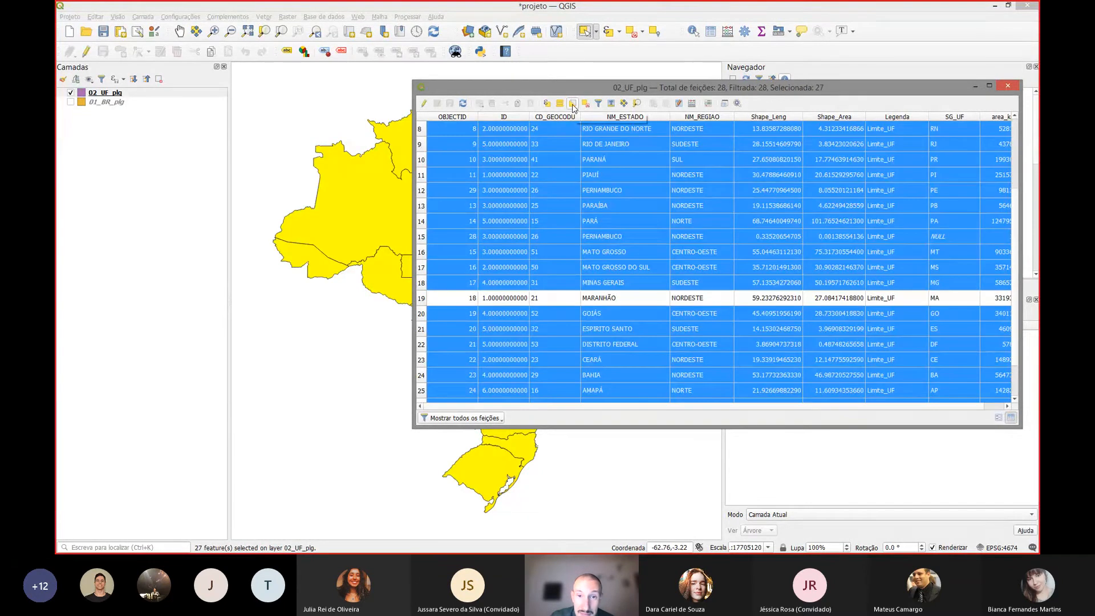
mouse_move(547, 95)
mouse_down()
mouse_move(464, 361)
mouse_move(757, 332)
mouse_move(754, 192)
mouse_move(660, 130)
mouse_move(561, 90)
mouse_up()
click(581, 106)
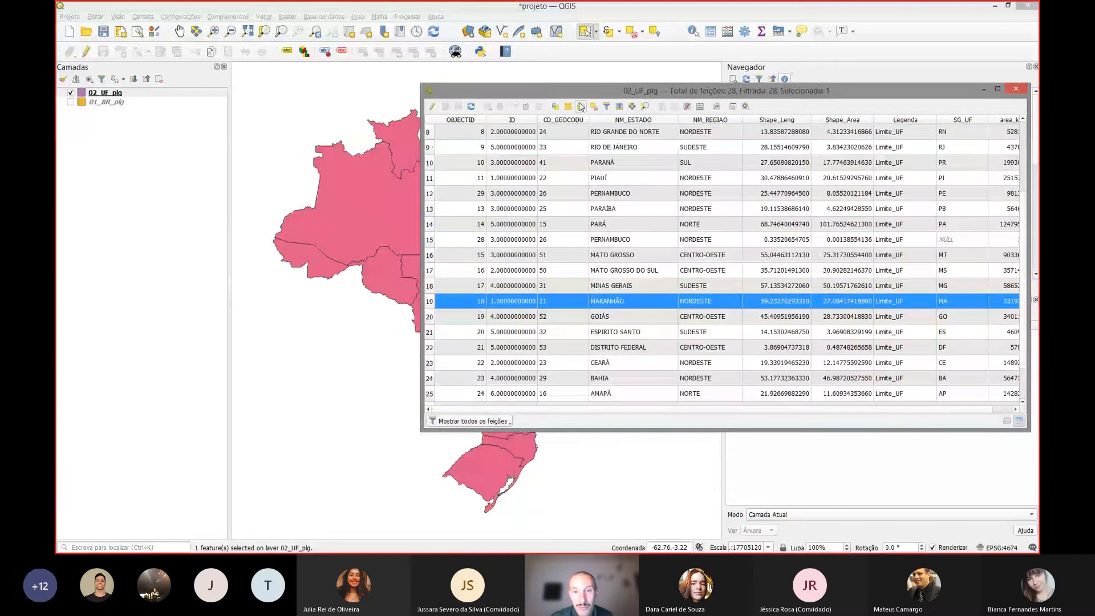
- Bring the selected row to the top of the attribute table, and narrow and move the window aside to uncover Maranhão
scroll(1025, 269, up, 3)
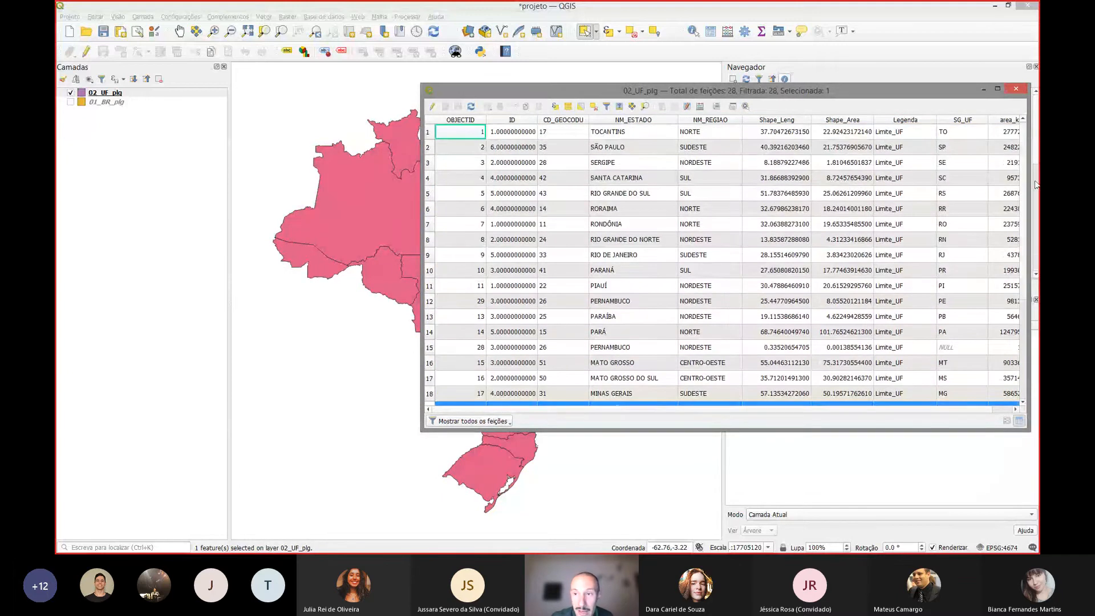
click(619, 106)
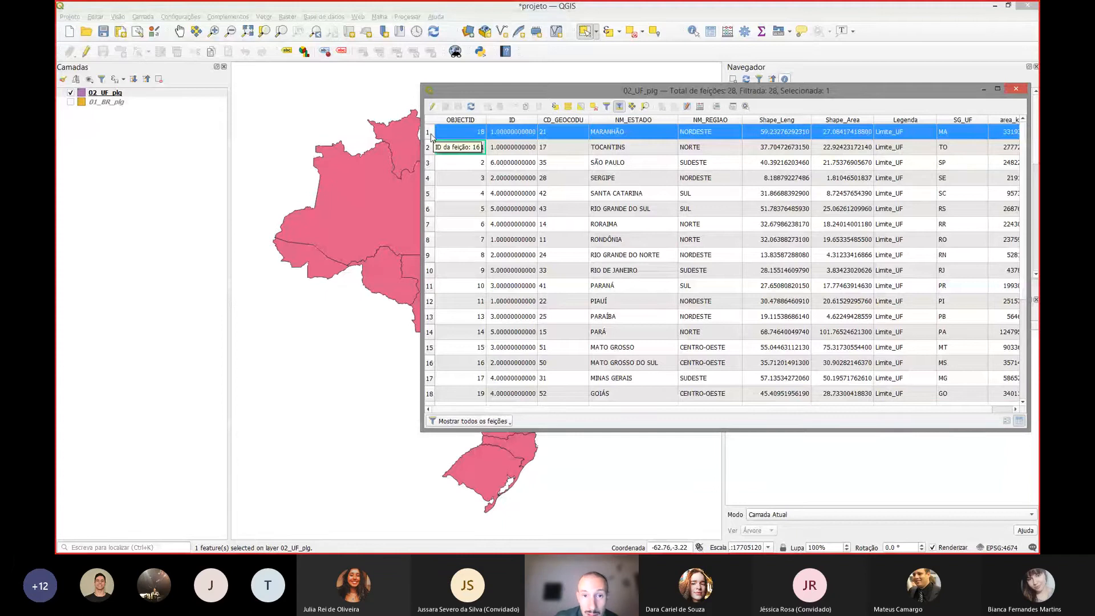
drag(514, 90, 383, 96)
drag(290, 135, 520, 153)
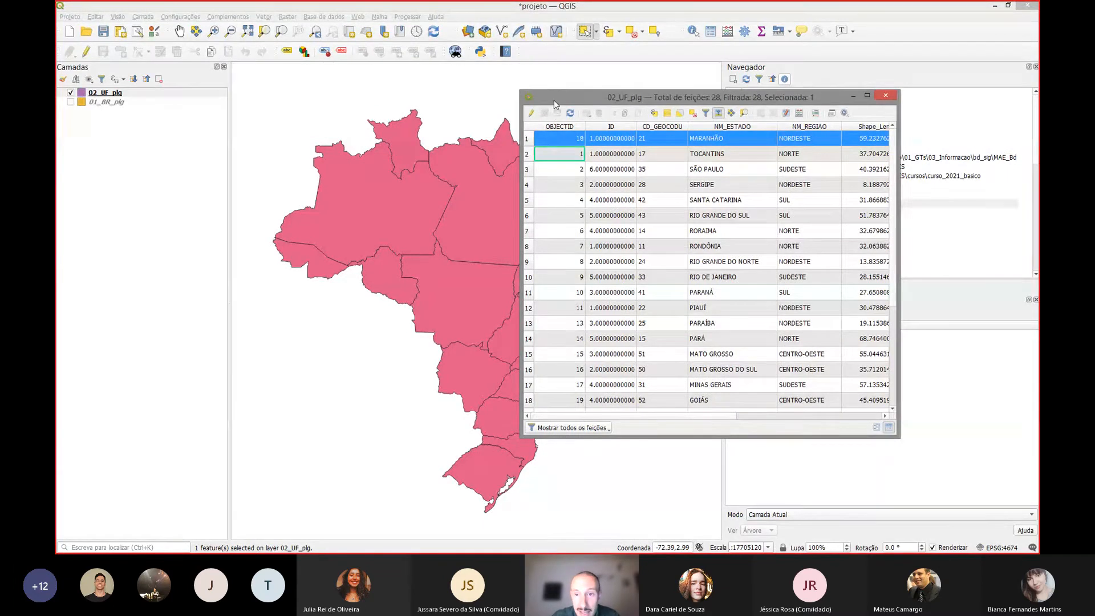
drag(553, 100, 706, 108)
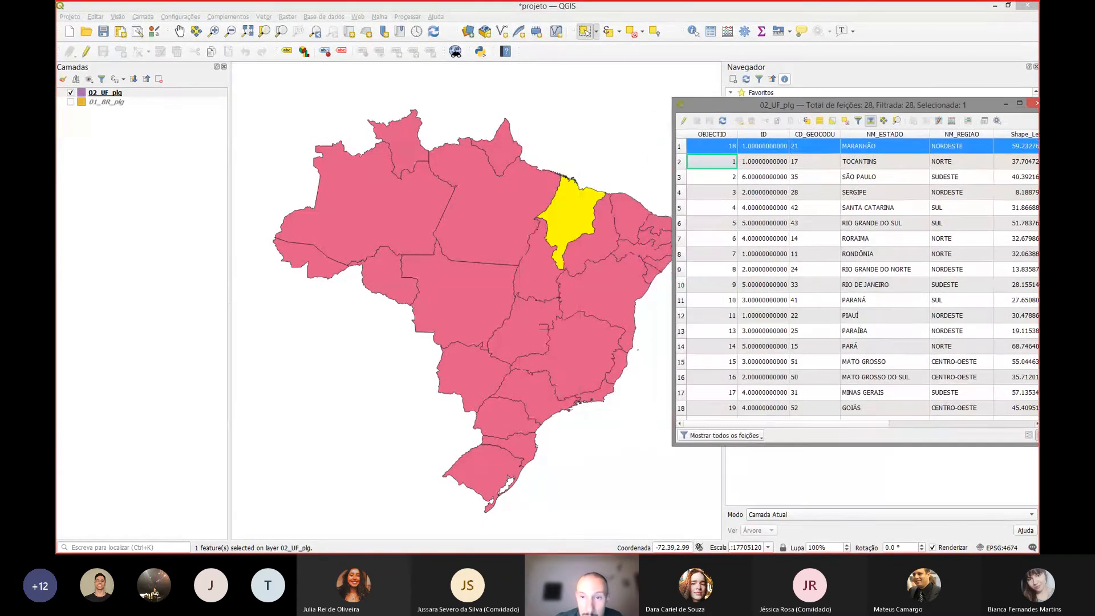
- Add the Tocantins, Rio Grande do Sul and Santa Catarina rows to the selection in the attribute table
ctrl+click(679, 162)
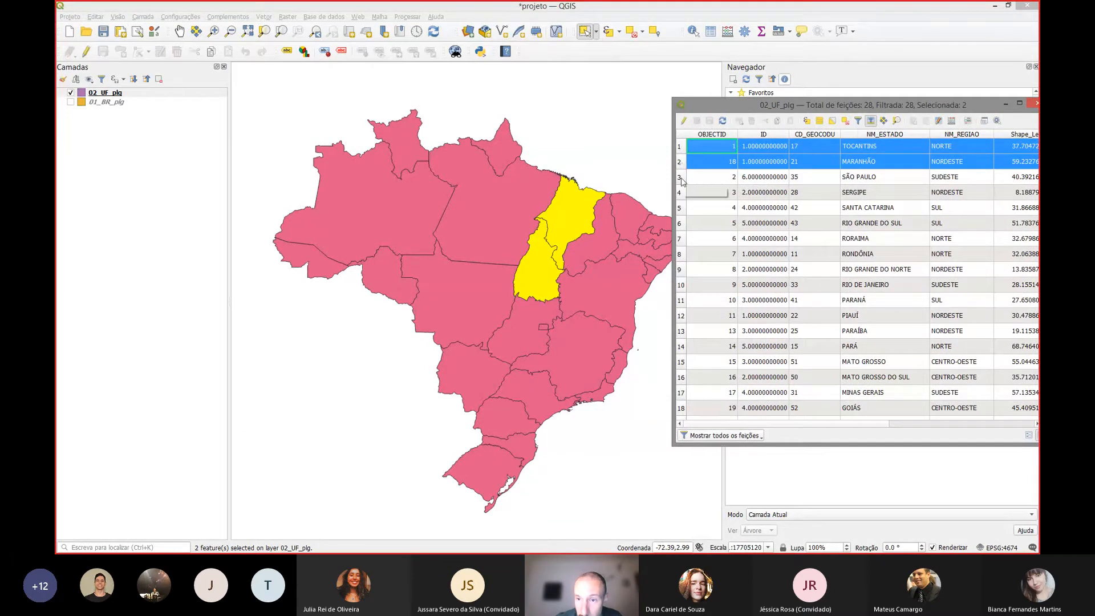
ctrl+click(679, 223)
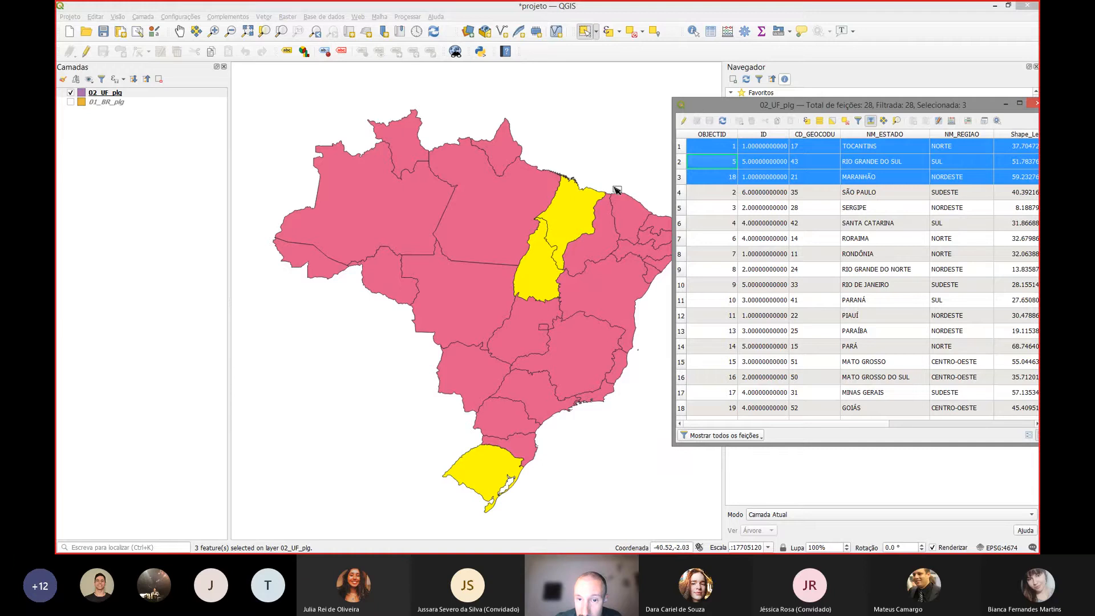
ctrl+click(680, 225)
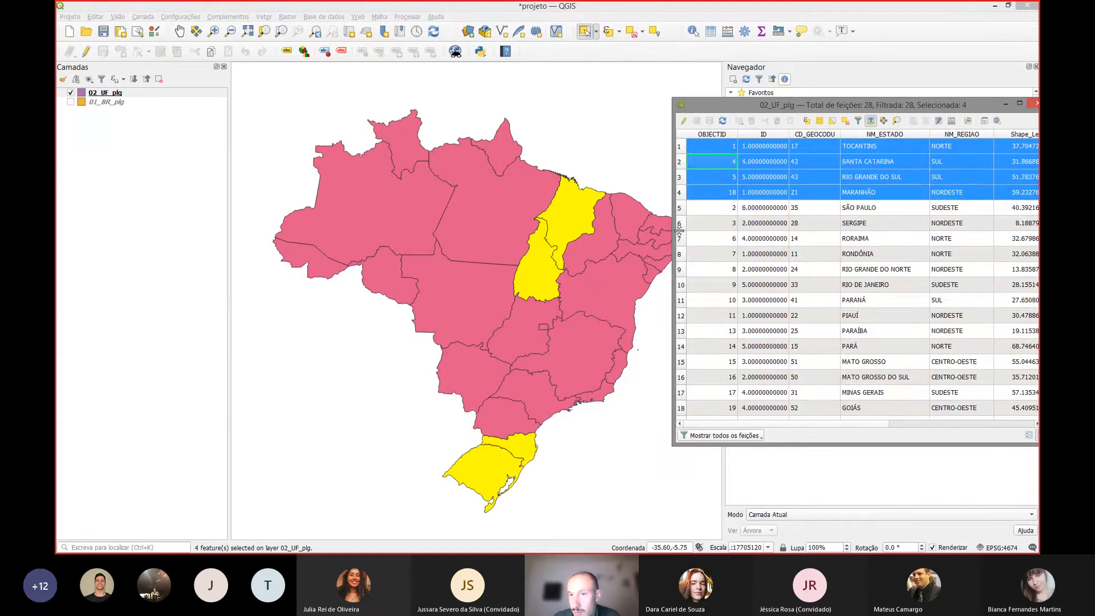
- Clear the selection from an empty area of the map and close the 02_UF_plg attribute table
drag(741, 106, 655, 99)
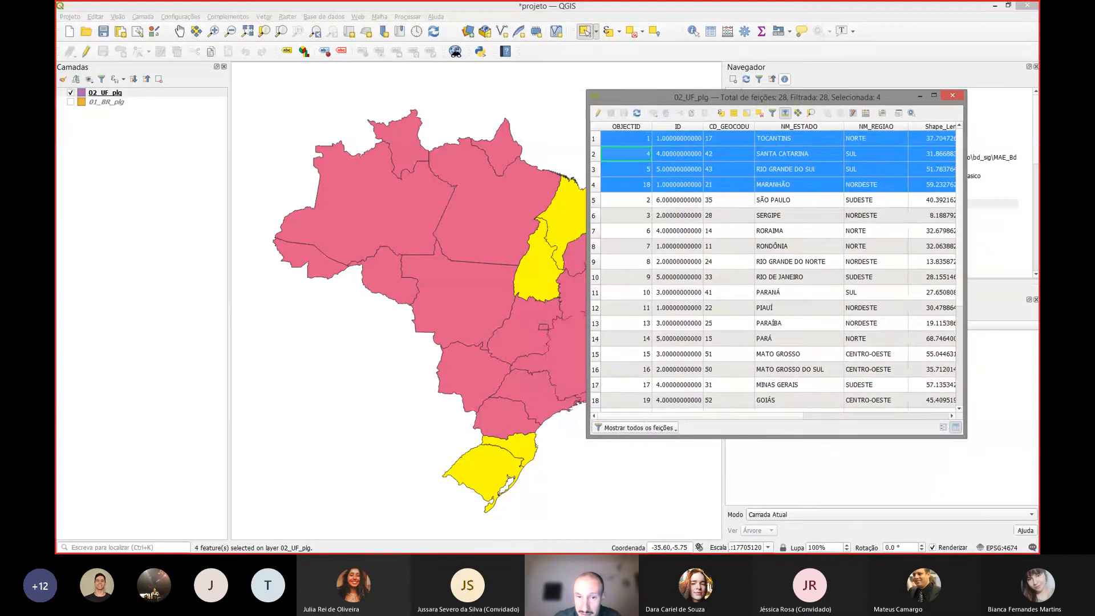
click(534, 95)
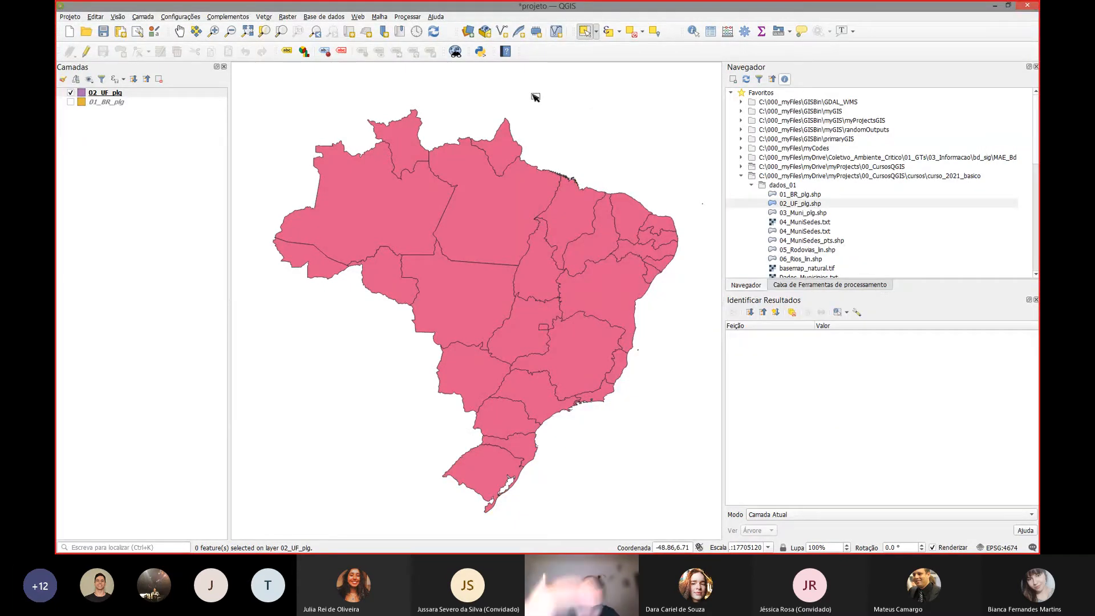
key(alt+Tab)
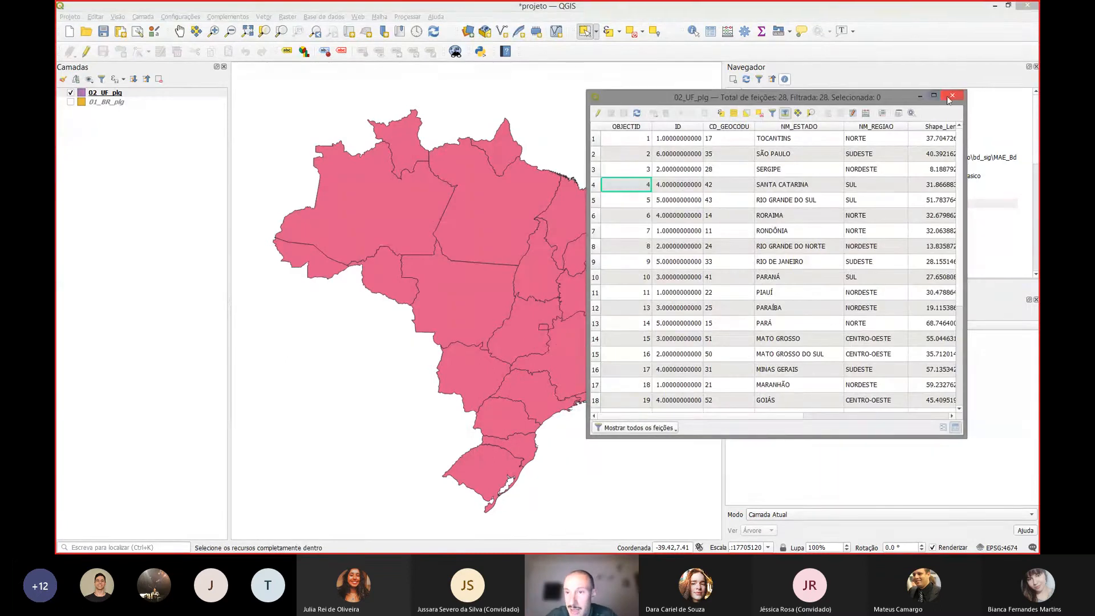
- Switch to the presentation, review the topic list of Prática 1 and return to QGIS
key(alt+Tab)
key(alt+Tab)
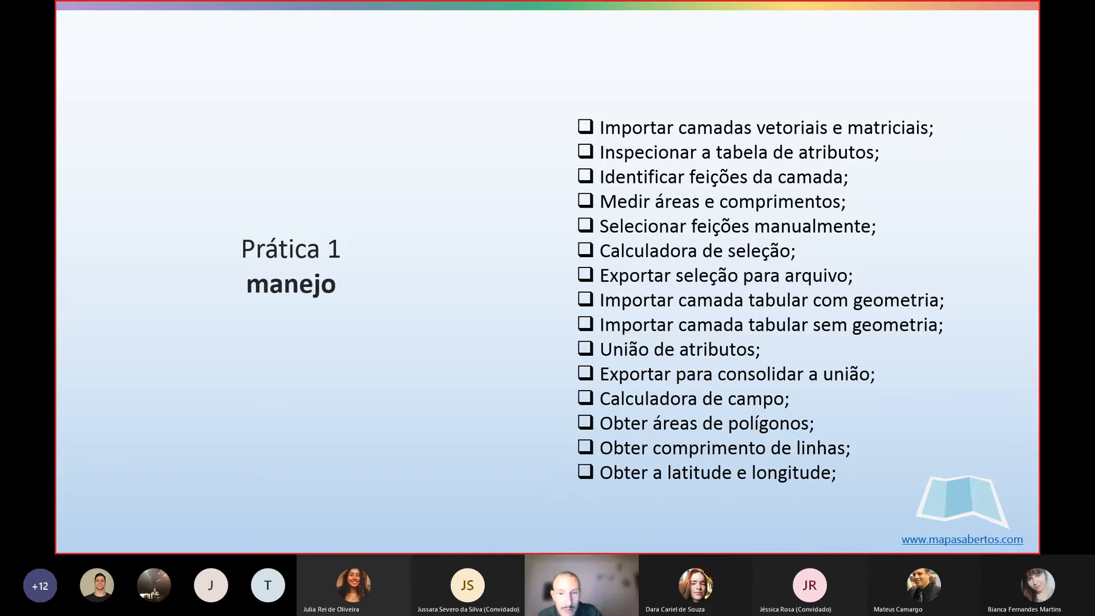
key(alt+Tab)
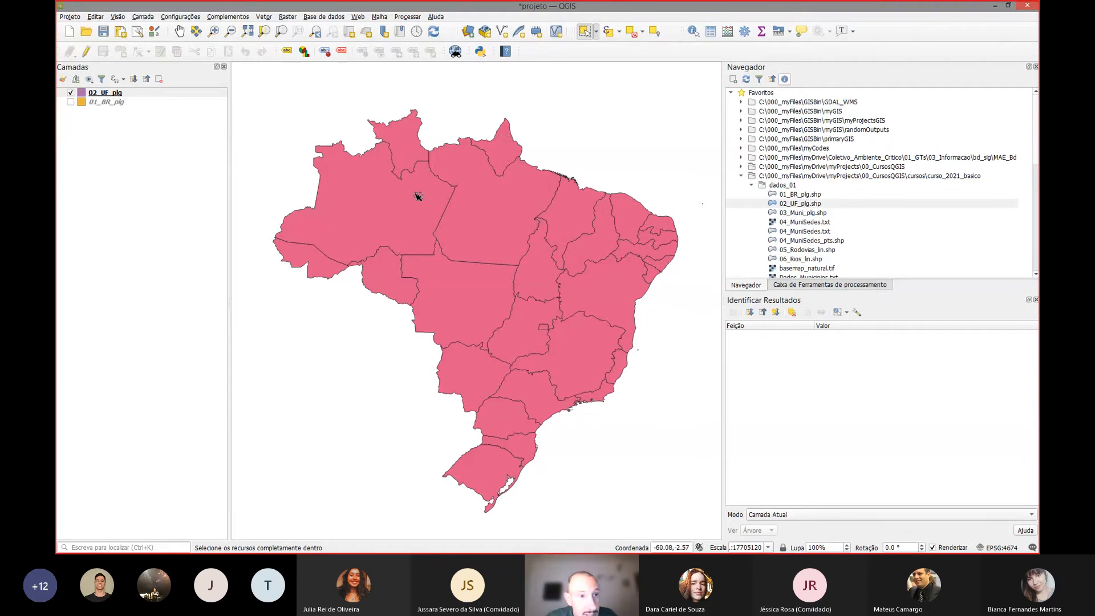
- Load 03_Muni_plg.shp from the dados_01 folder into the project and hide the 02_UF_plg layer
click(816, 215)
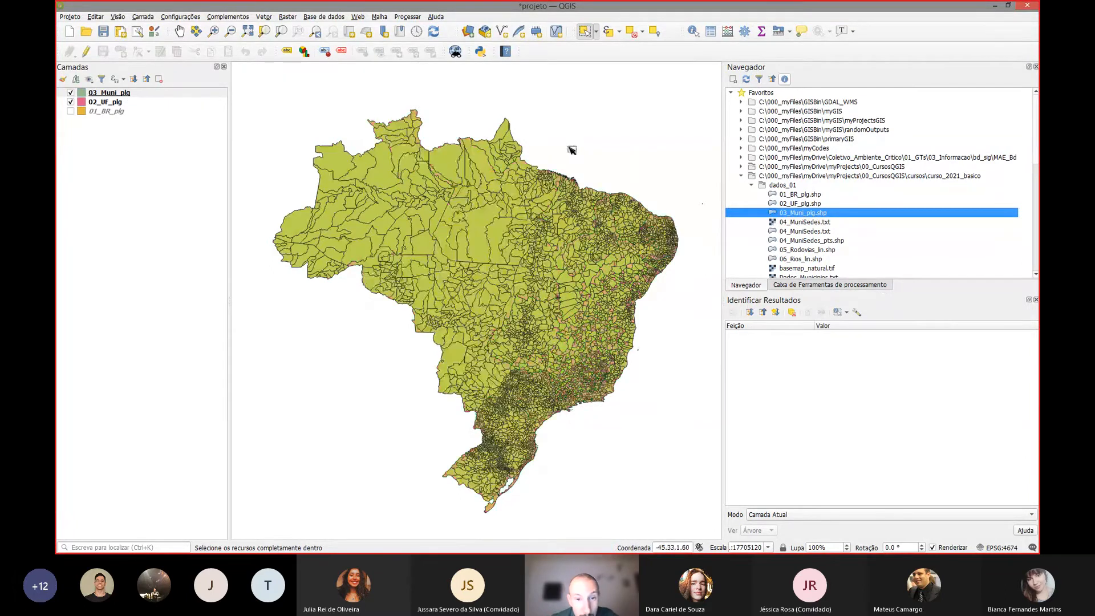
click(70, 101)
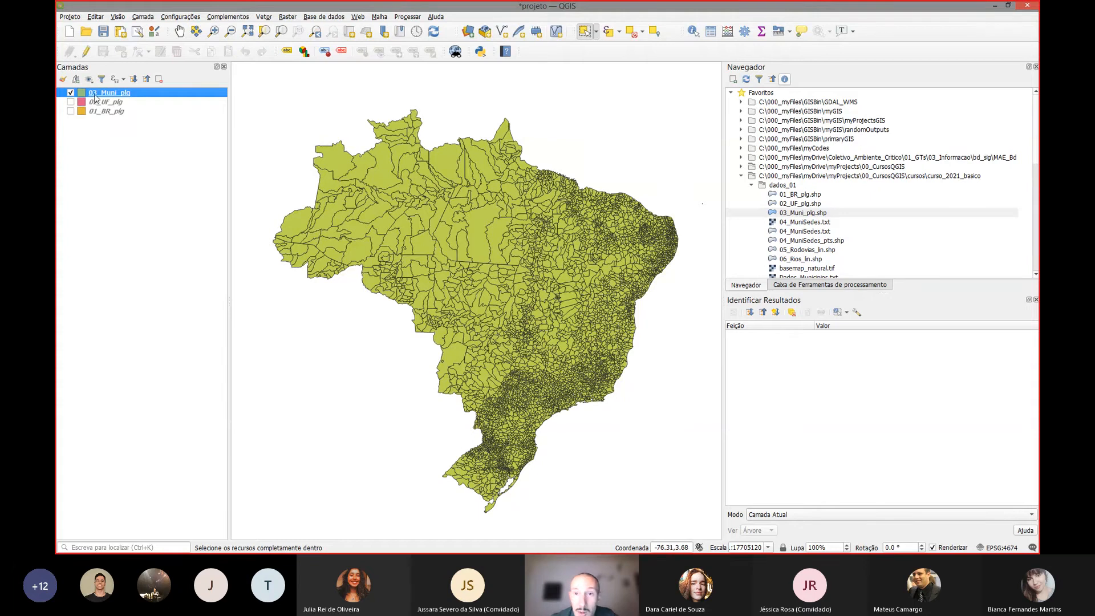
- Open the 03_Muni_plg attribute table, widen the window and the nmMun column, examine the geoCodM and cdMun fields, and close it
click(710, 32)
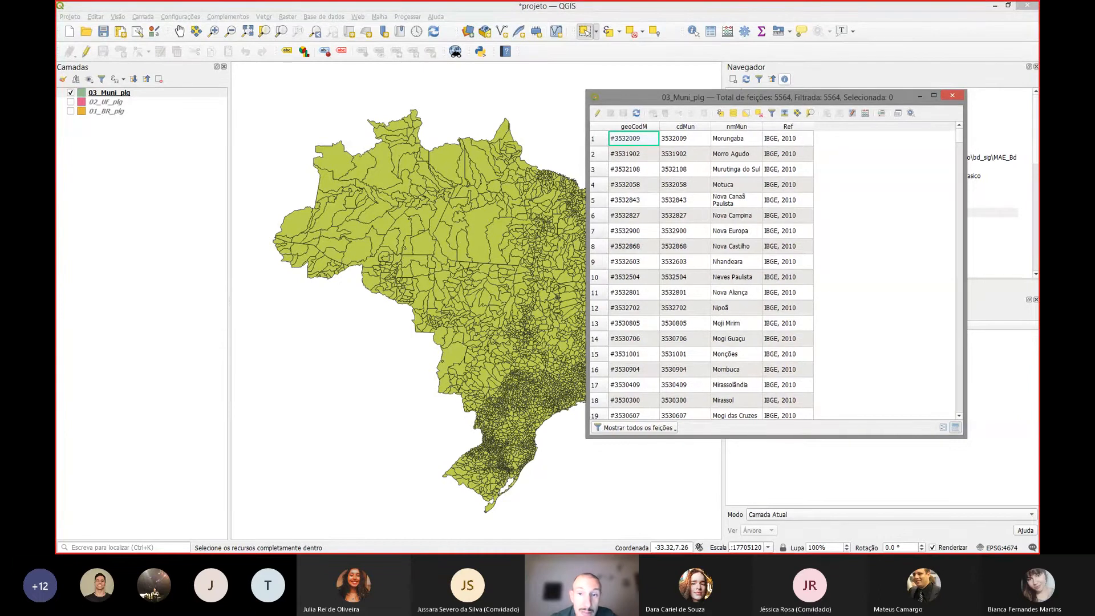
drag(587, 153, 530, 153)
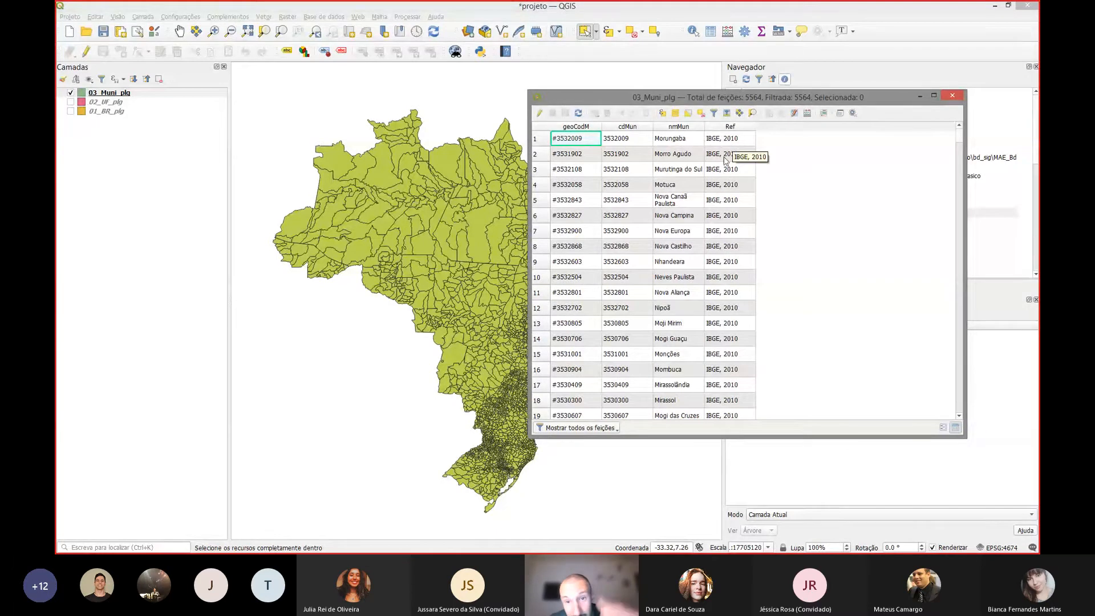
drag(704, 126, 733, 126)
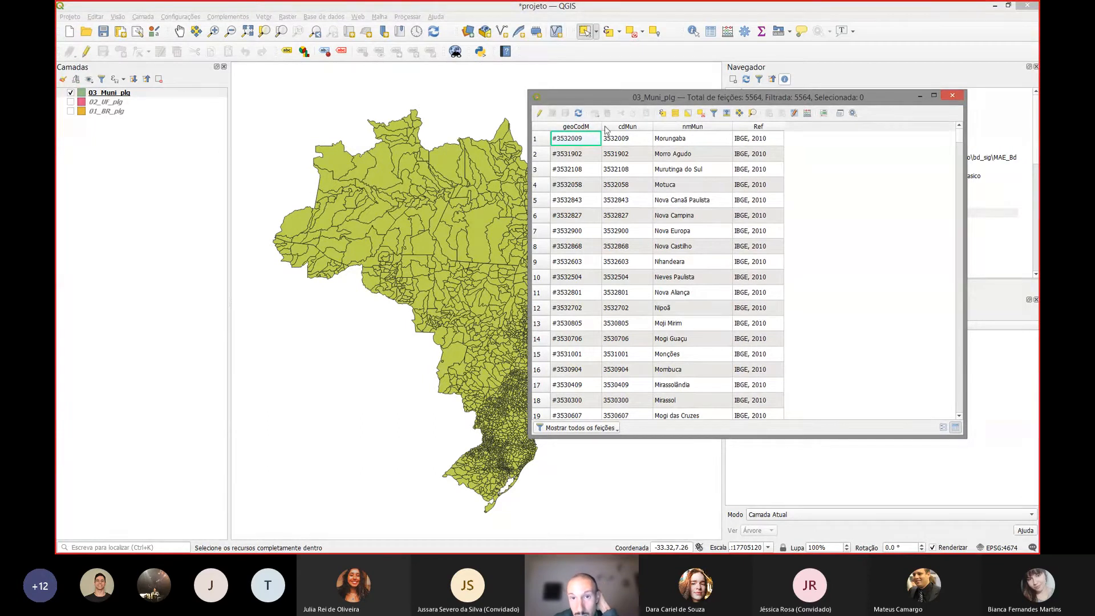
click(619, 142)
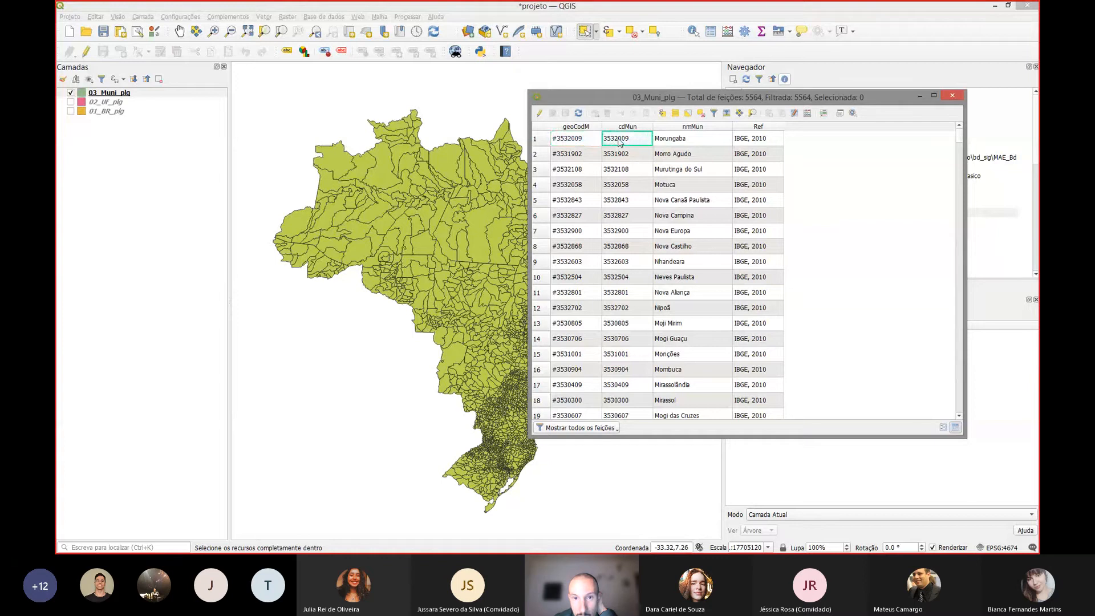
click(562, 144)
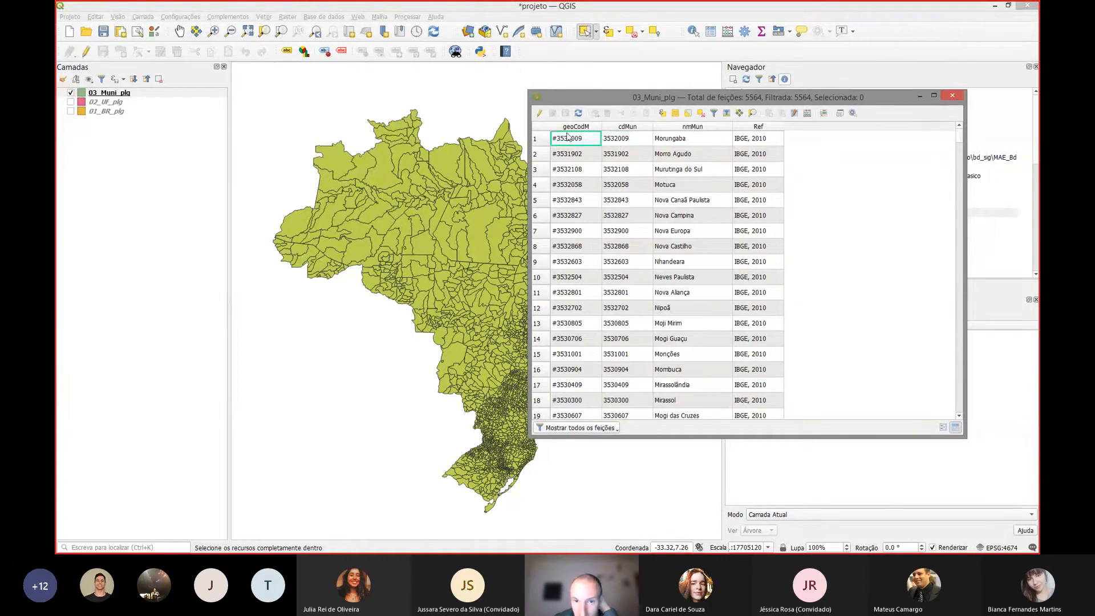
click(952, 96)
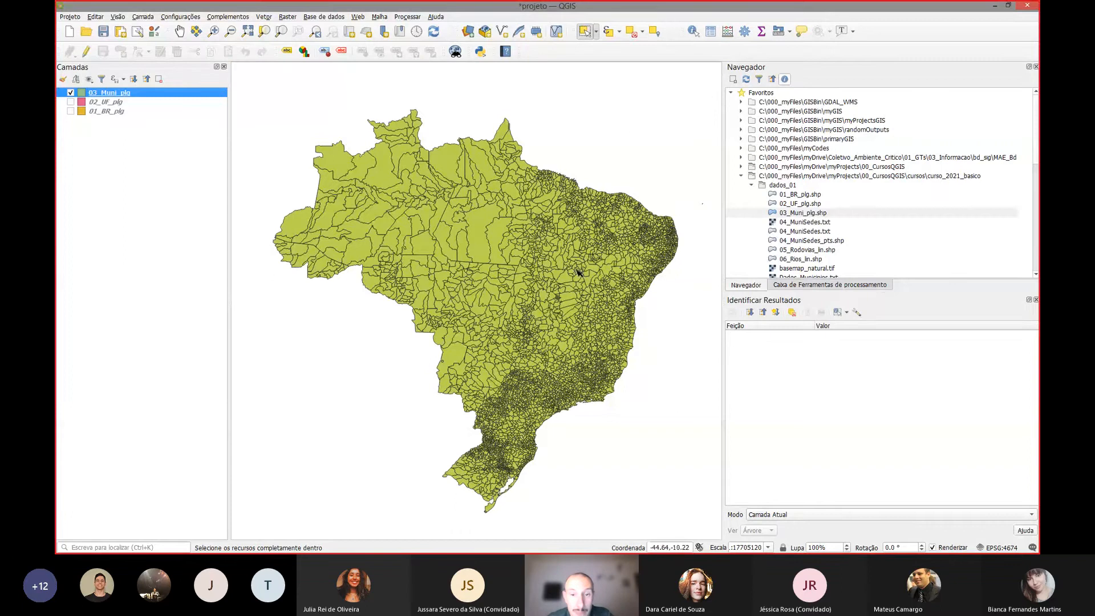
- Identify the Altamira municipality polygon in northern Brazil on the map and clear the identification from an empty area
scroll(541, 255, up, 2)
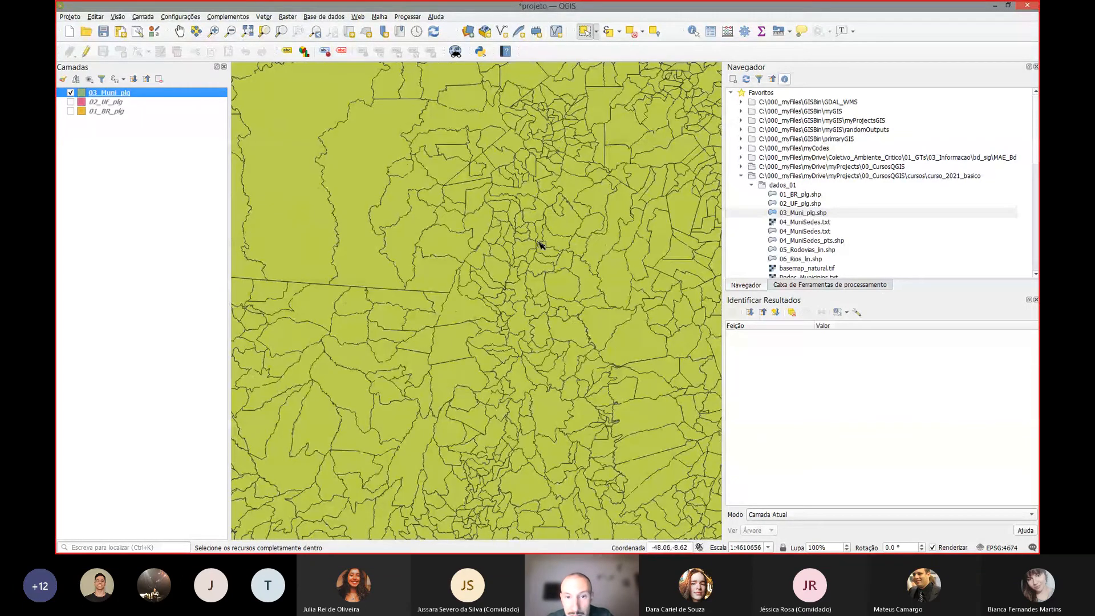
scroll(541, 245, down, 1)
scroll(541, 244, down, 1)
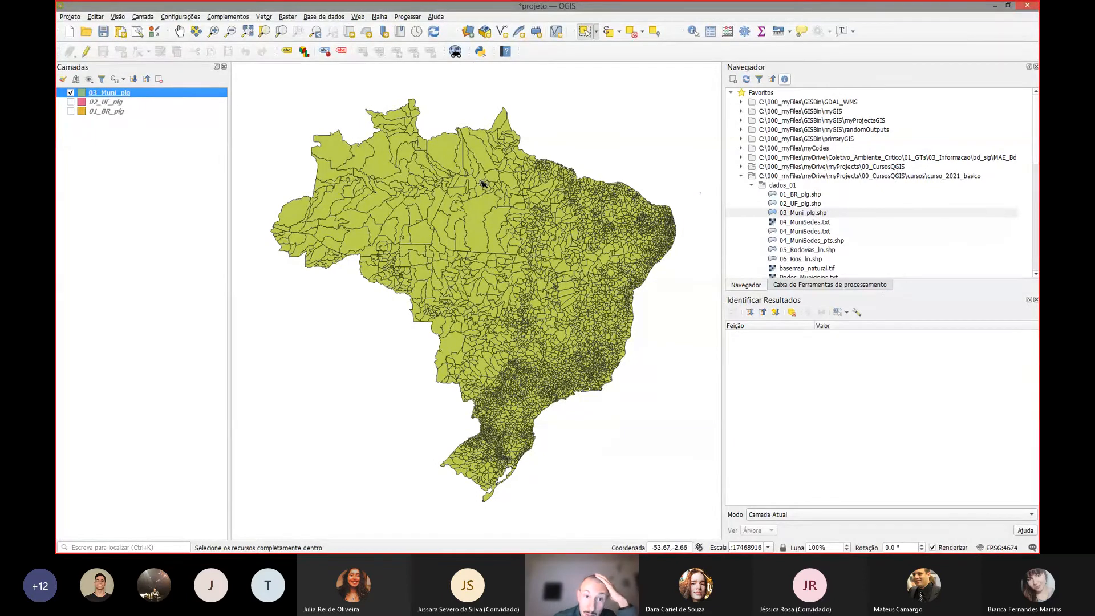
scroll(481, 183, up, 1)
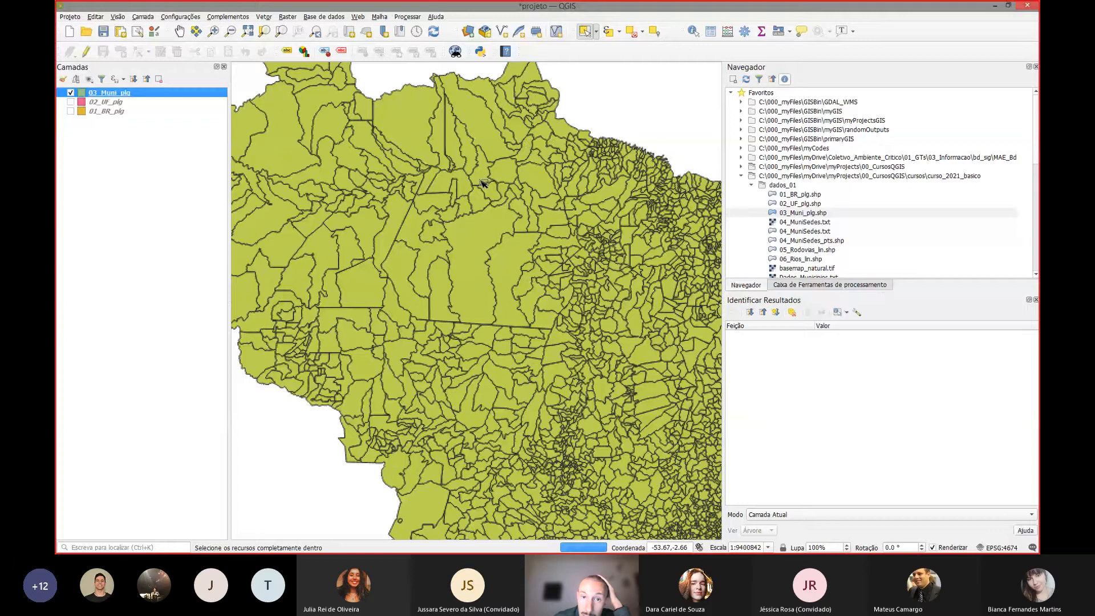
scroll(482, 183, up, 1)
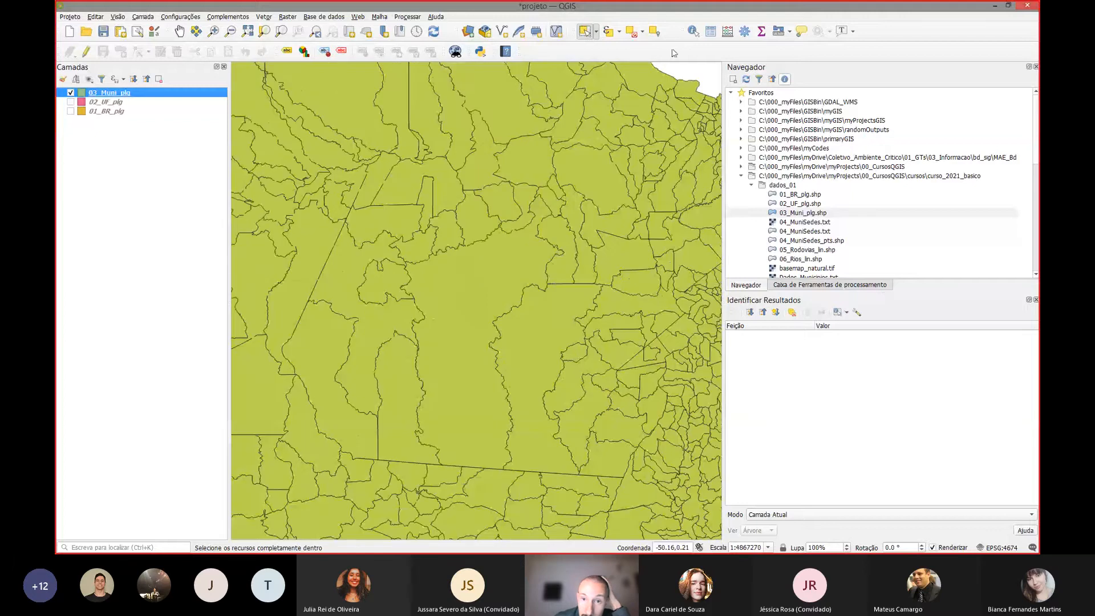
drag(586, 119, 567, 140)
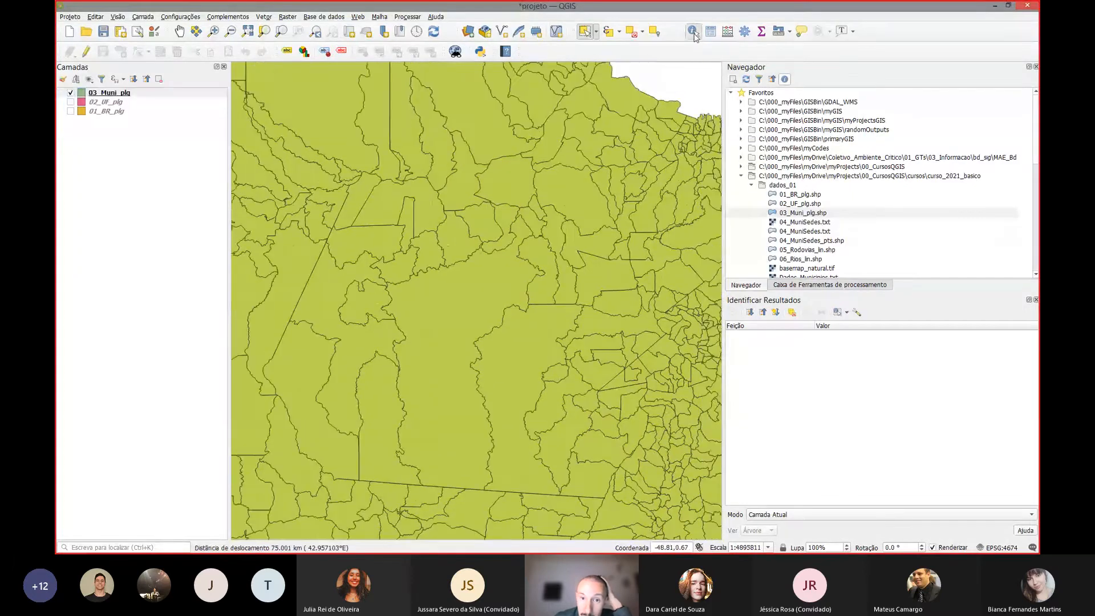
click(694, 32)
click(462, 319)
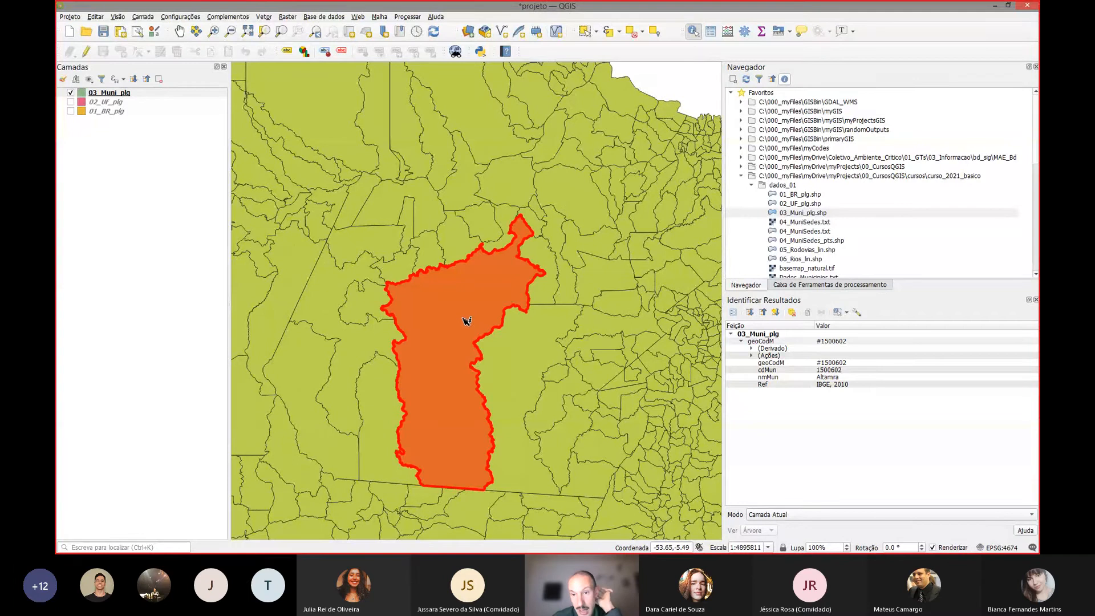
scroll(481, 295, down, 1)
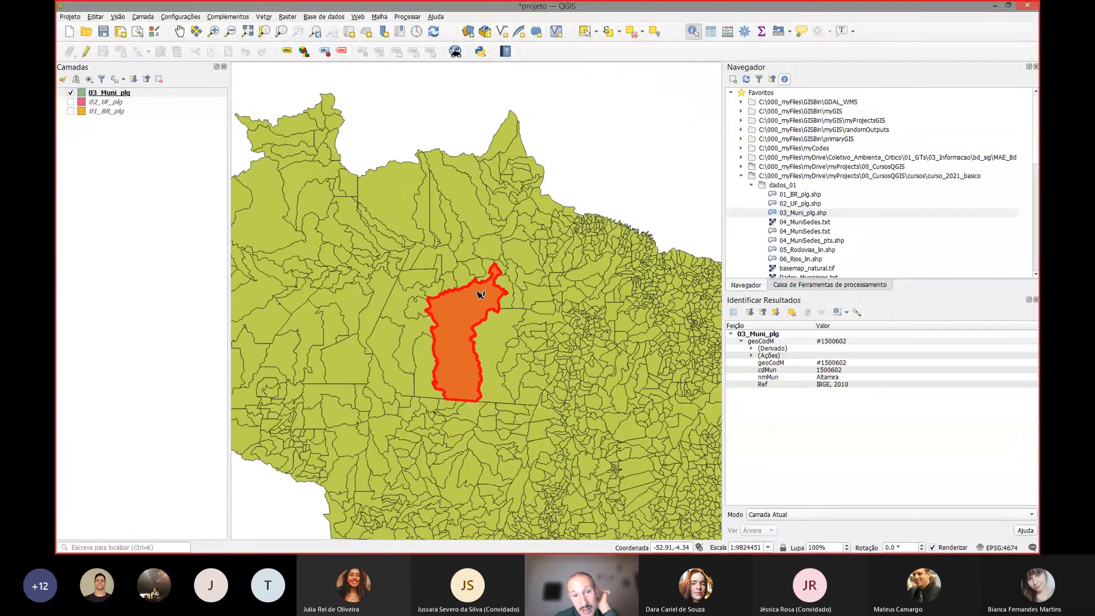
click(567, 136)
scroll(511, 208, down, 1)
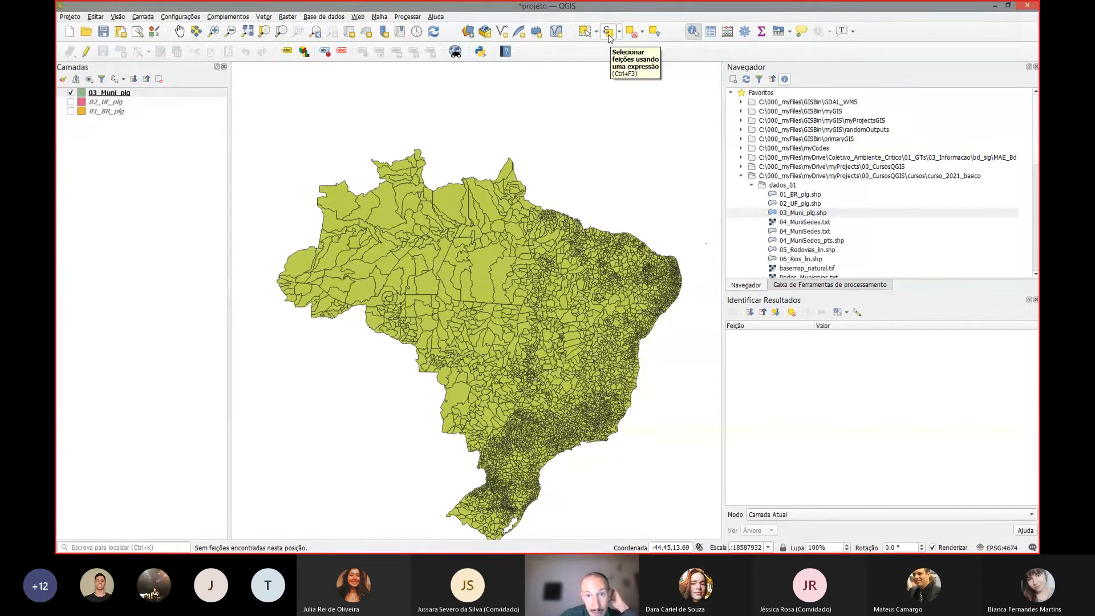
- Open Select by Expression for 03_Muni_plg, inspect the fields listed under Campo e Valores, and close the dialog
click(608, 34)
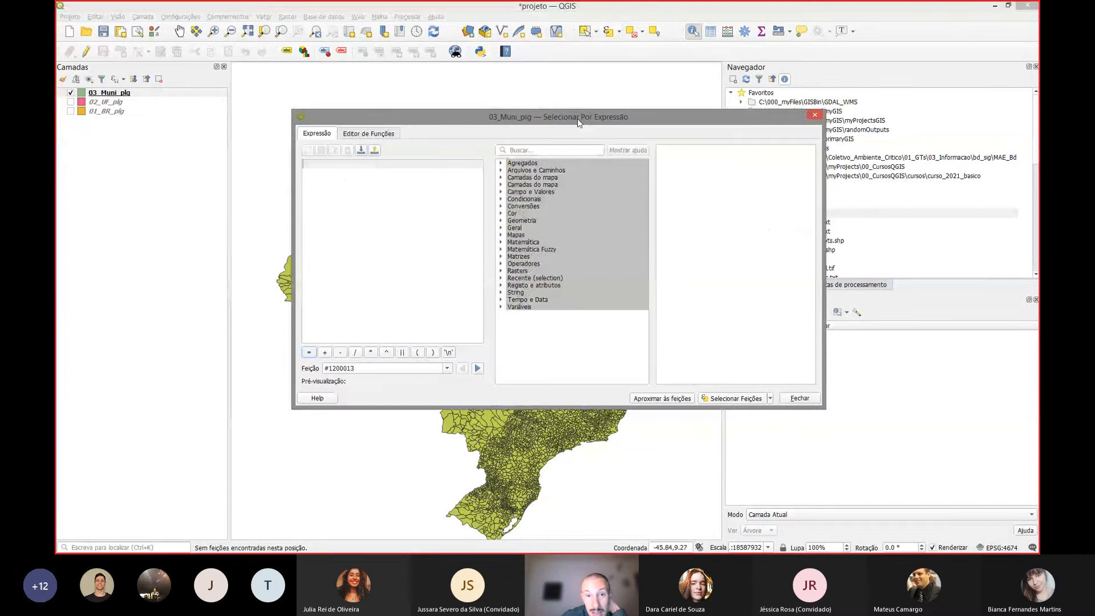
drag(578, 121, 642, 97)
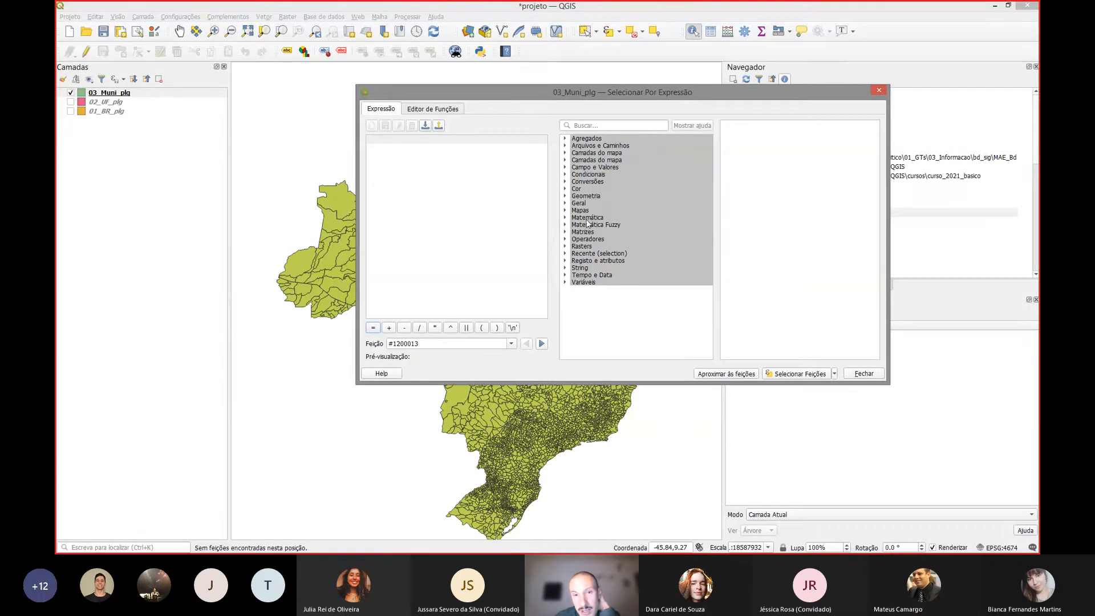
click(579, 168)
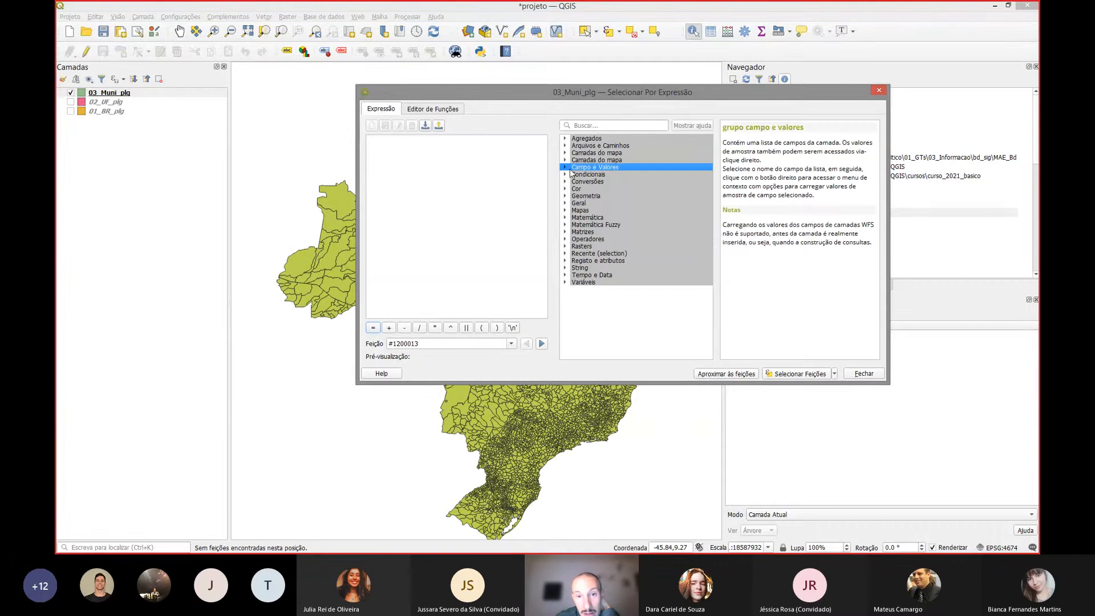
click(565, 168)
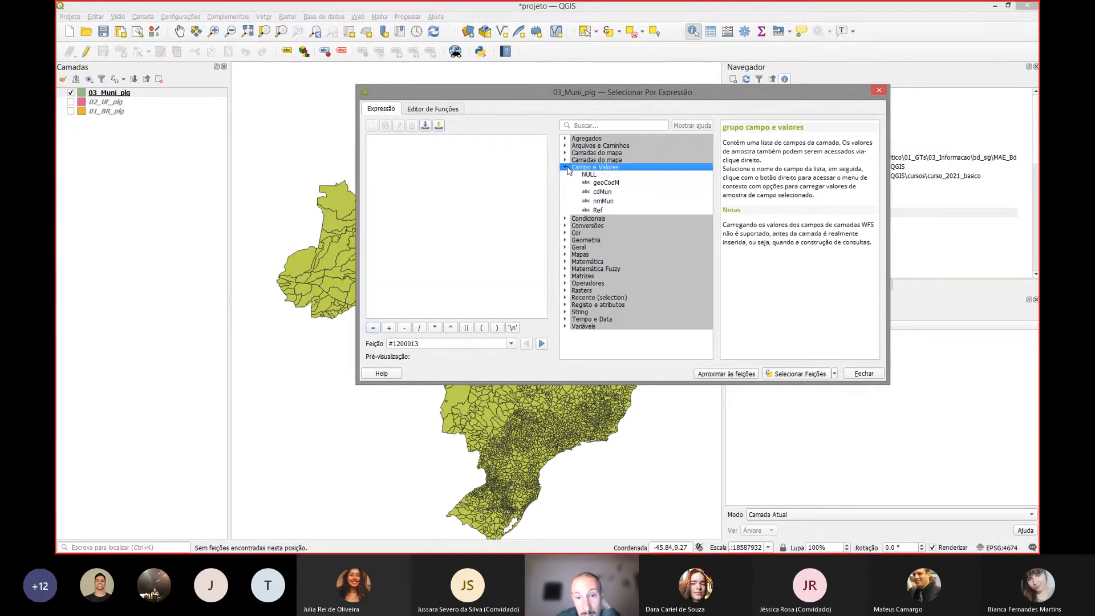
drag(614, 85, 614, 68)
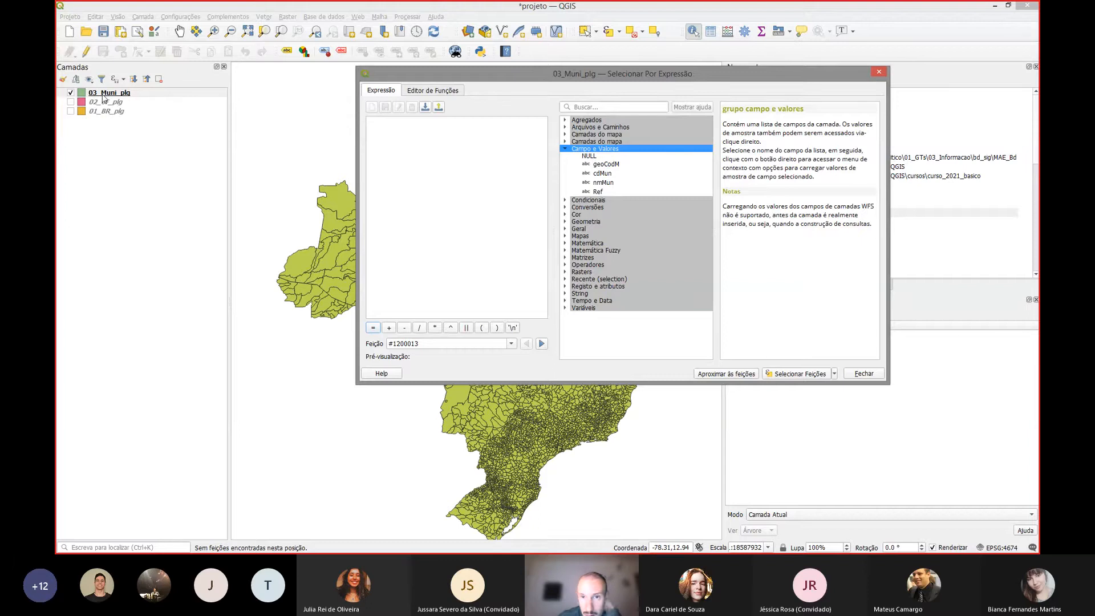
click(861, 374)
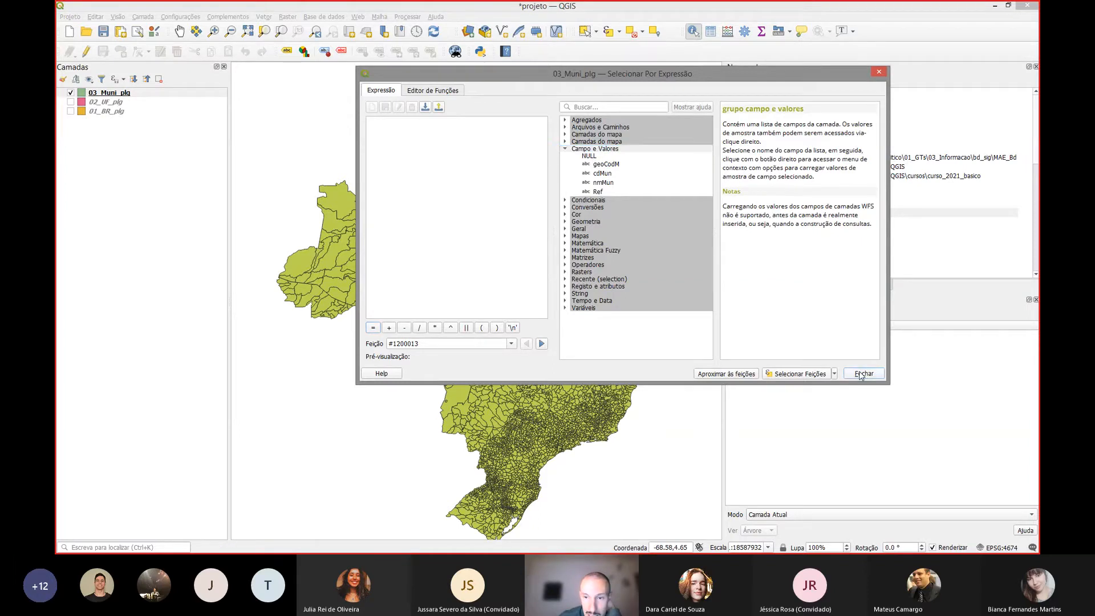
- Open Select by Expression for the 02_UF_plg layer, inspect its fields under Campo e Valores, and close the dialog
click(118, 104)
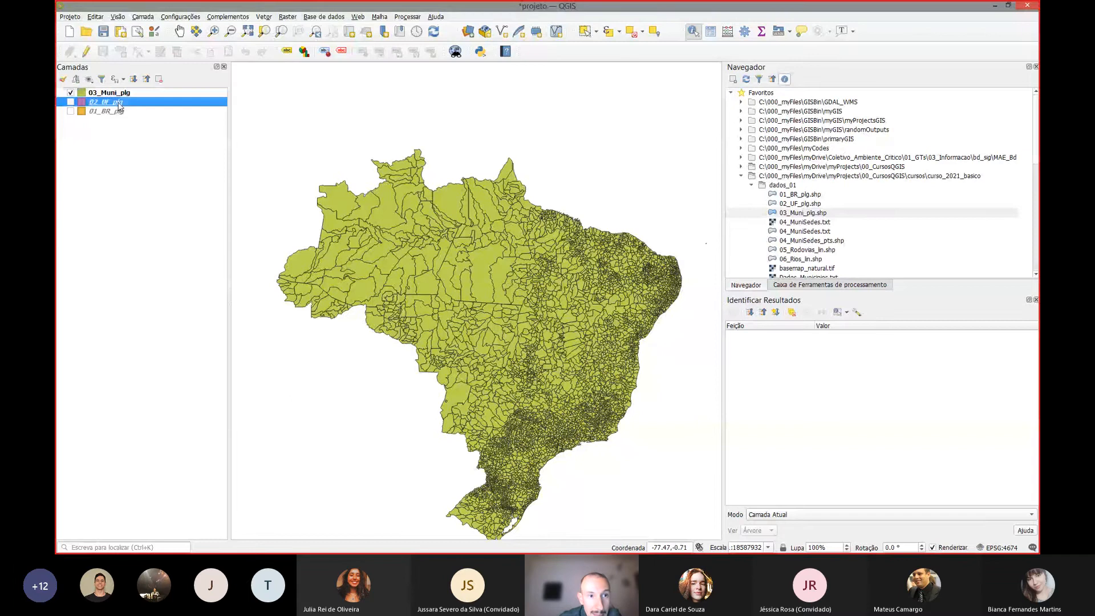
click(604, 32)
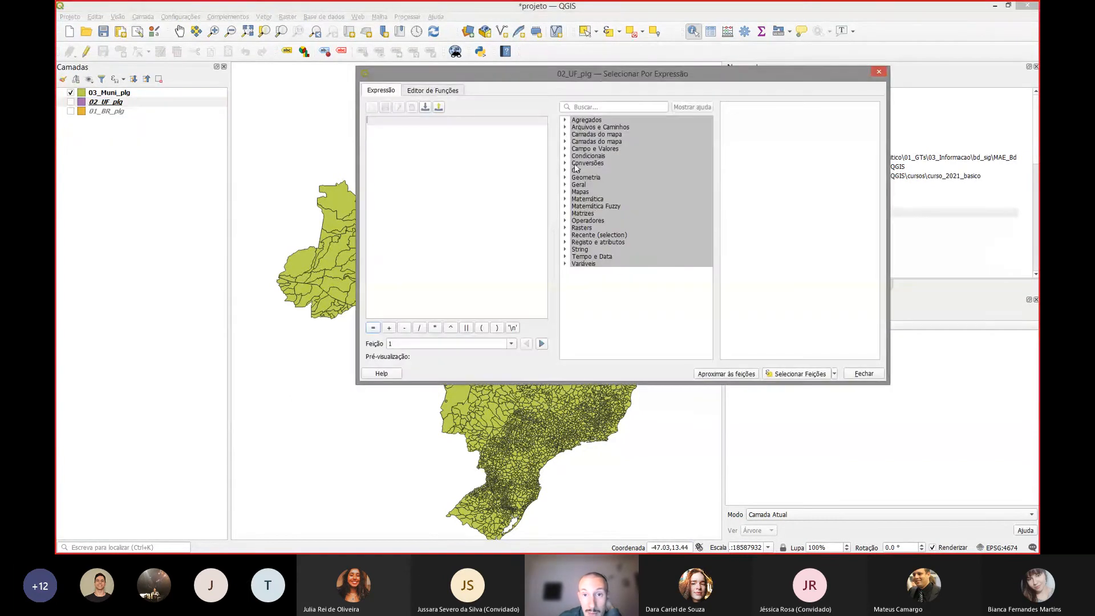
click(565, 148)
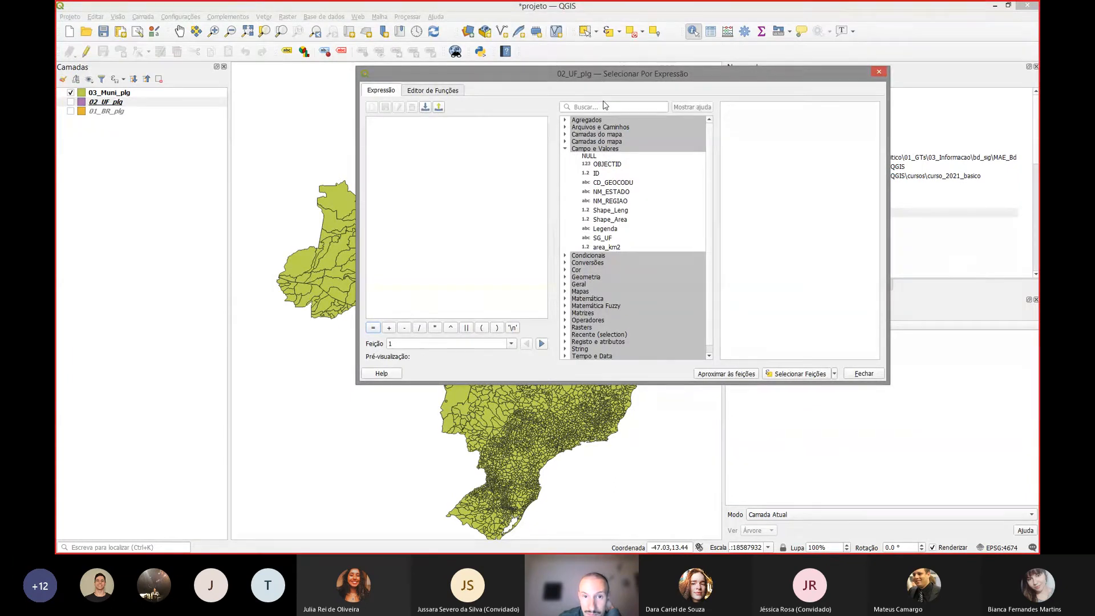
click(879, 71)
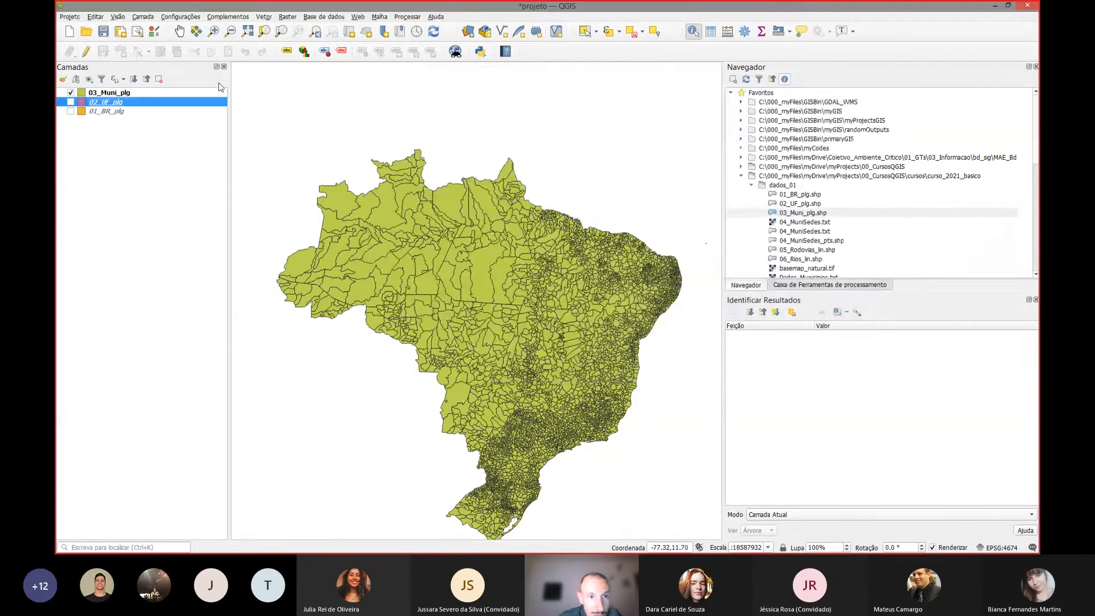
- Start a selection expression for 03_Muni_plg with the nmMun field followed by an equals sign
click(138, 92)
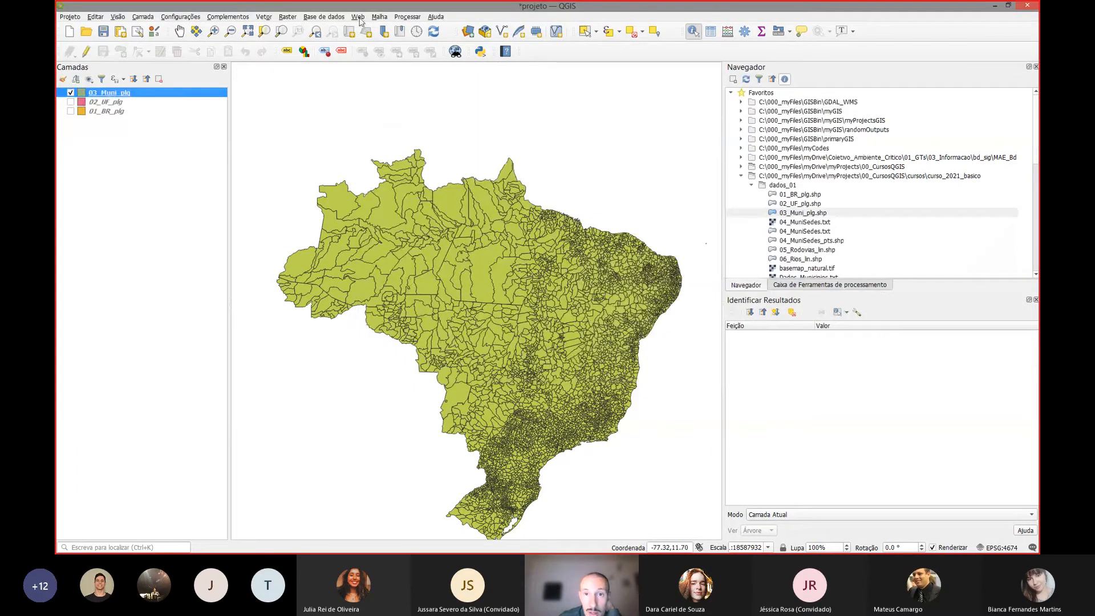
click(613, 34)
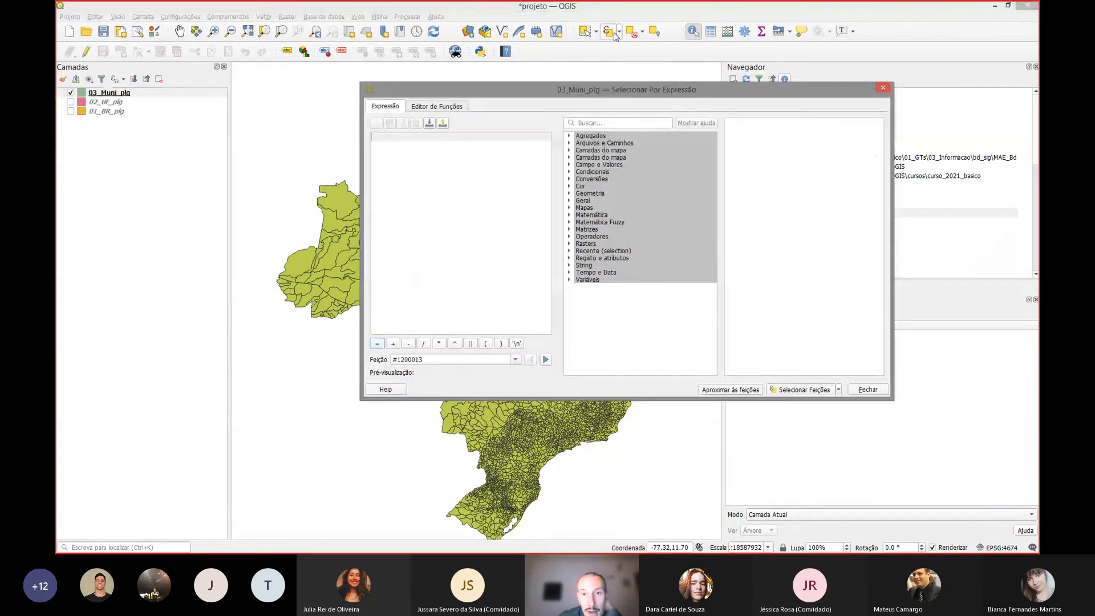
click(568, 165)
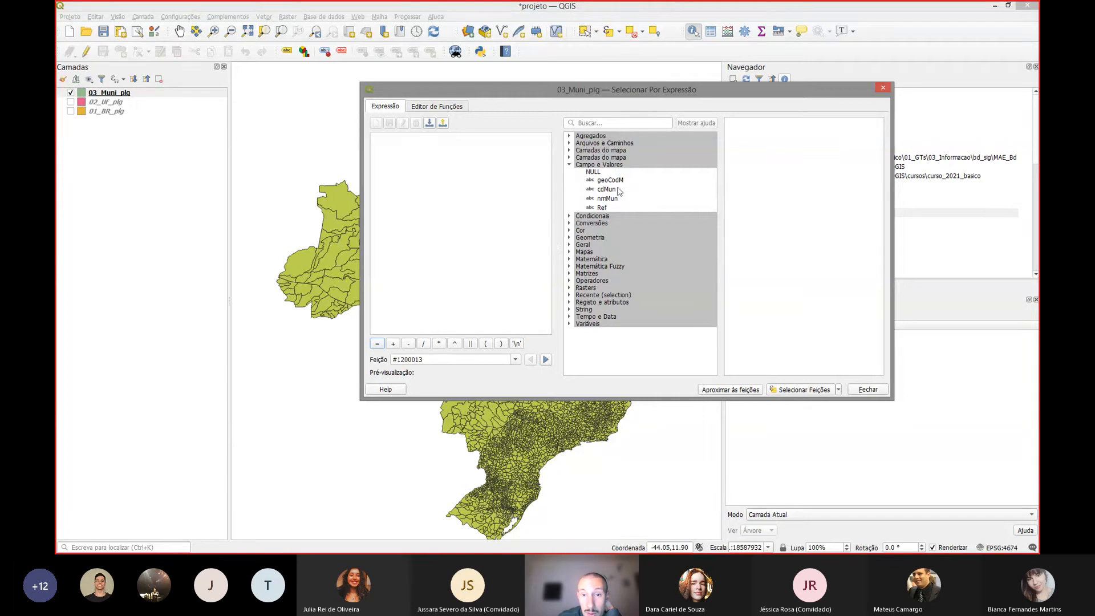
double_click(608, 199)
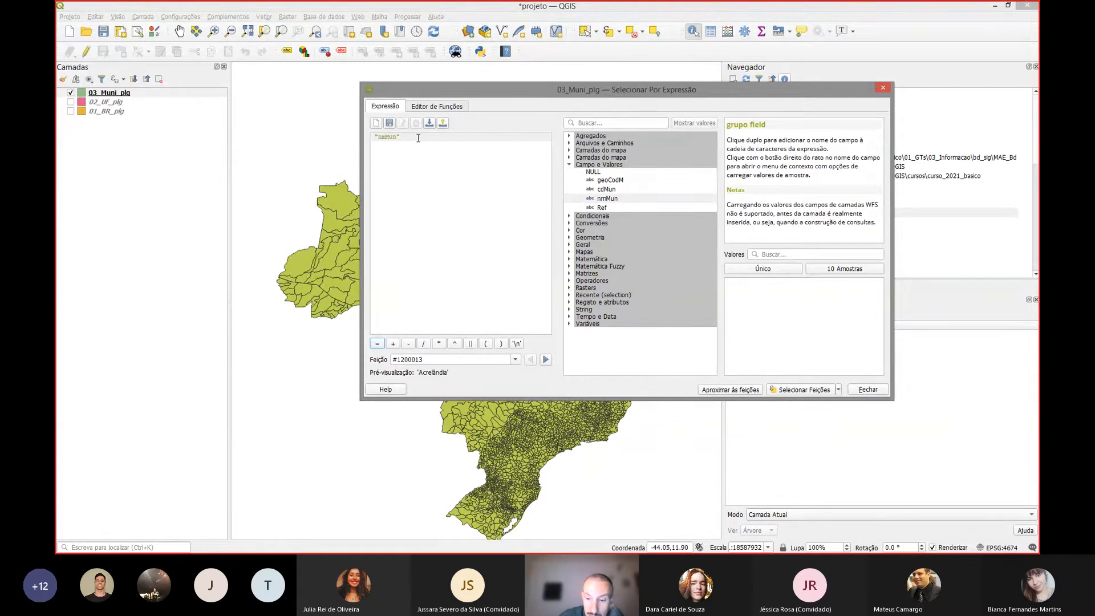
text(=)
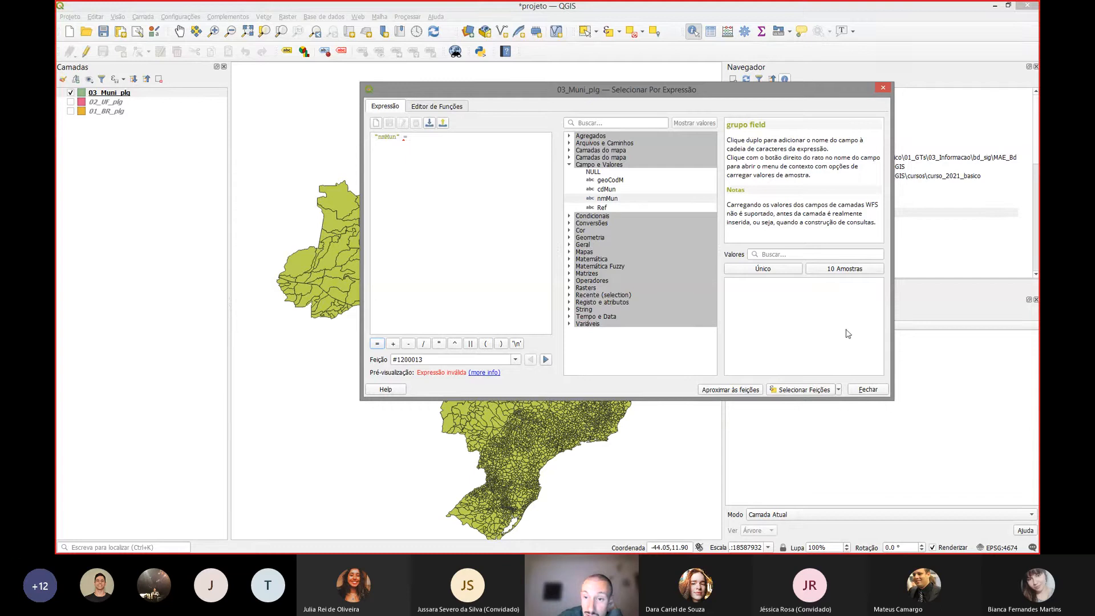
- Search the unique values of nmMun for Altamira and add the exact value 'Altamira' to the expression
click(777, 254)
text(Alta)
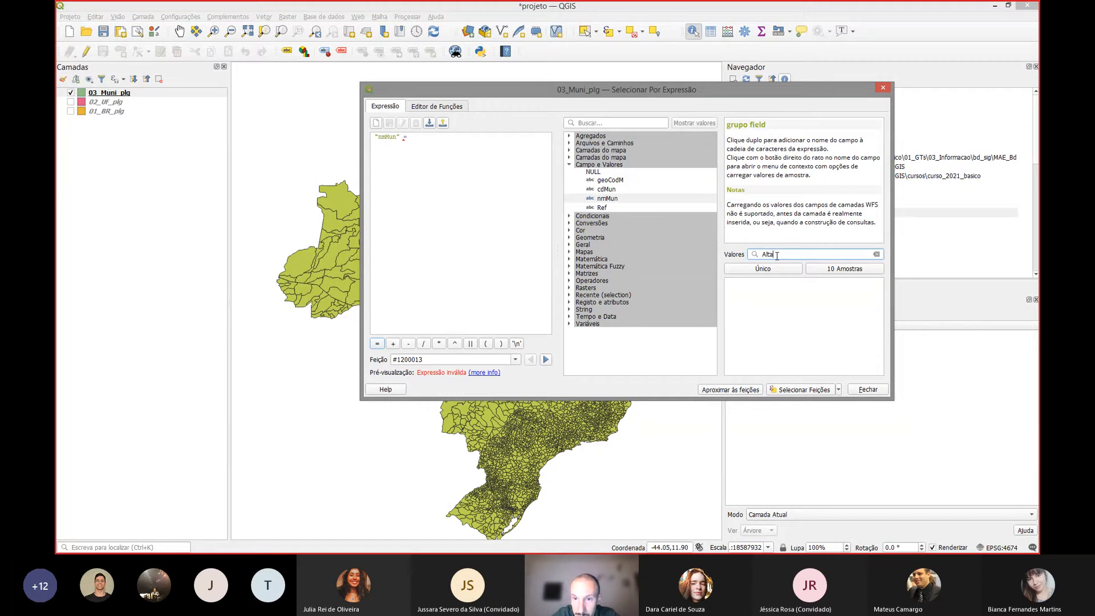
text(mira)
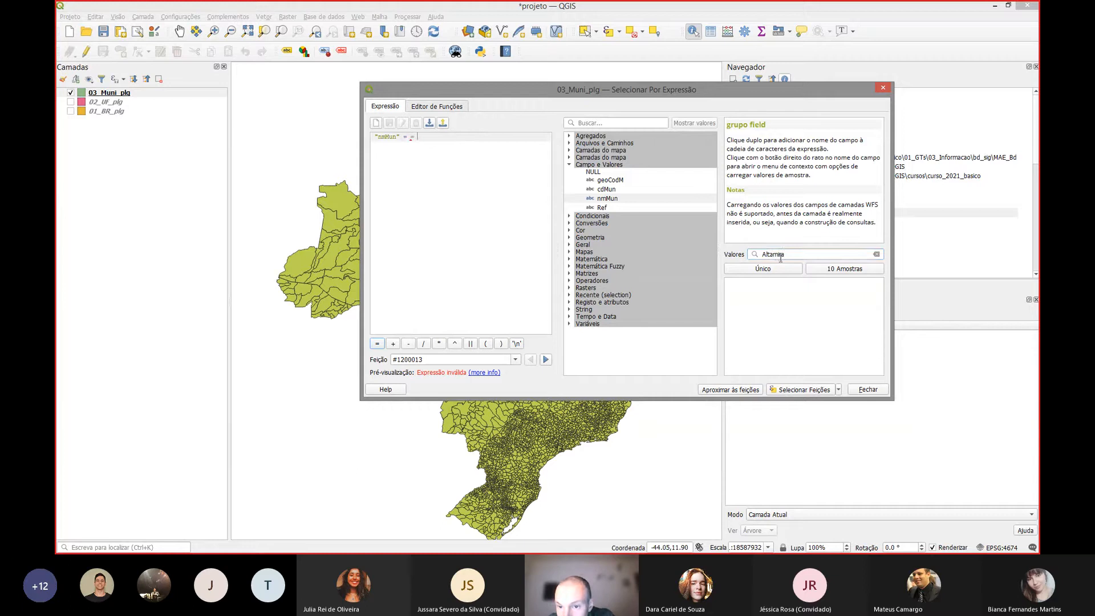
click(779, 270)
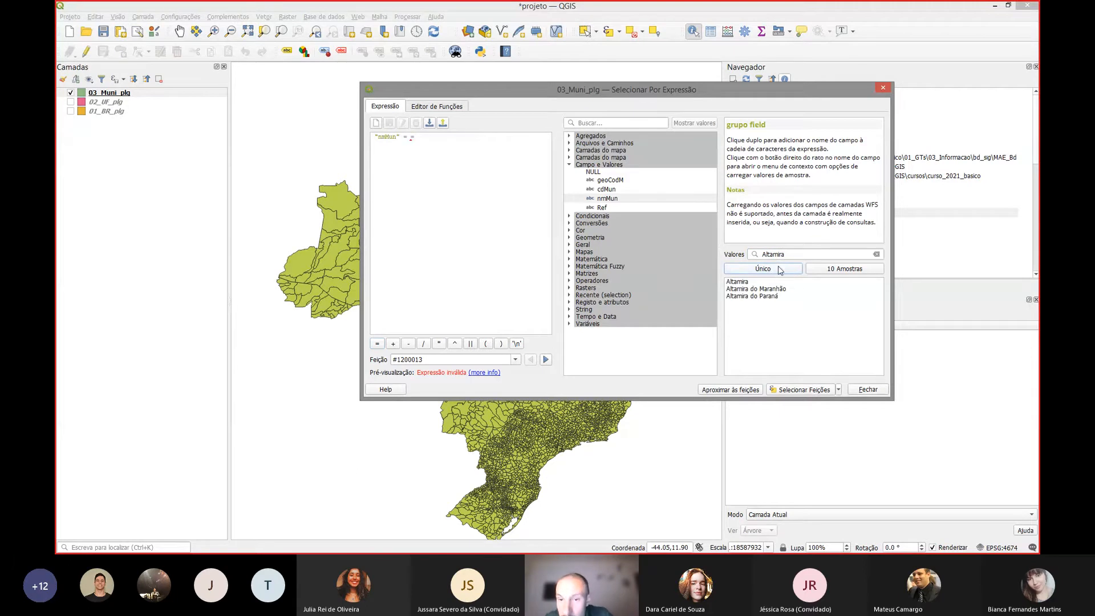
click(741, 283)
double_click(740, 283)
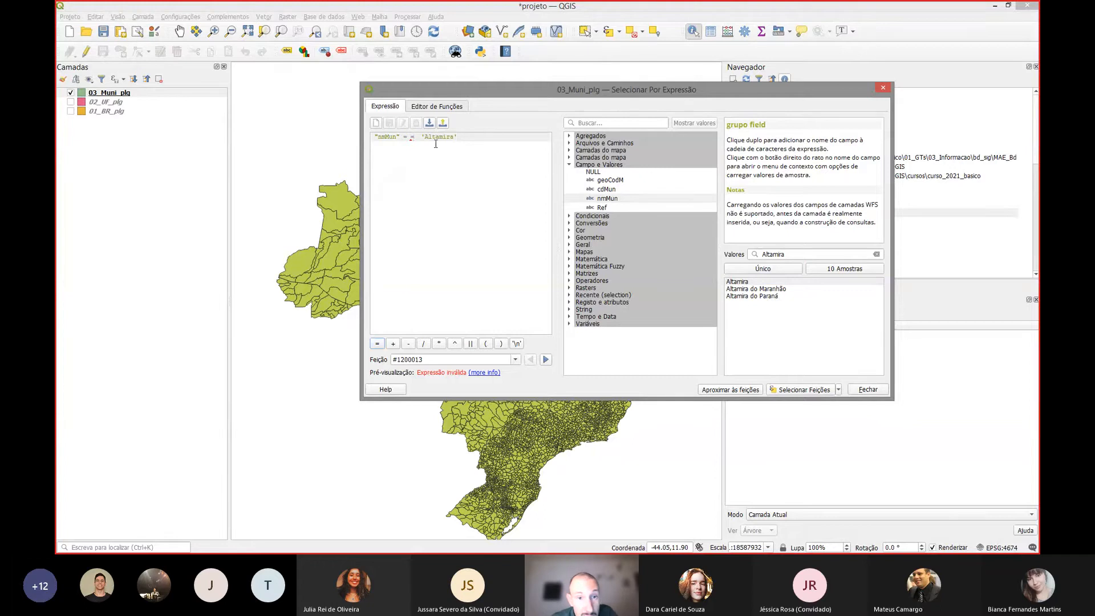
- Remove the duplicate equals sign and extra space so the expression reads "nmMun" = 'Altamira'
key(BackSpace)
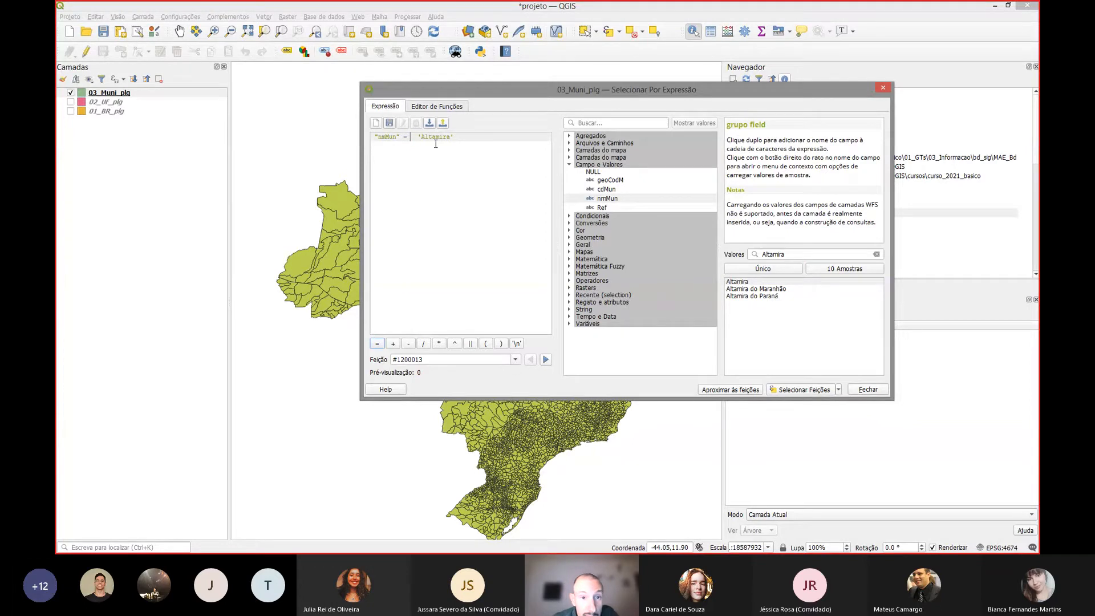
key(Delete)
drag(373, 138, 400, 139)
click(402, 141)
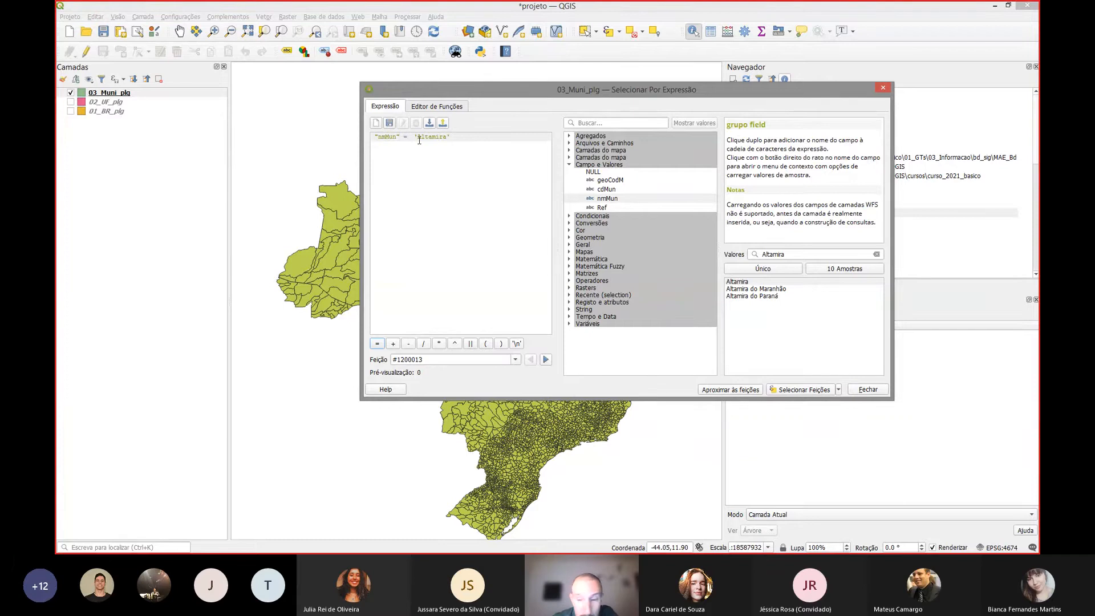
- Remove the extra space from the expression, uncover the map, and select the 03_Muni_plg feature matching "nmMun" = 'Altamira'
key(BackSpace)
drag(454, 139, 366, 137)
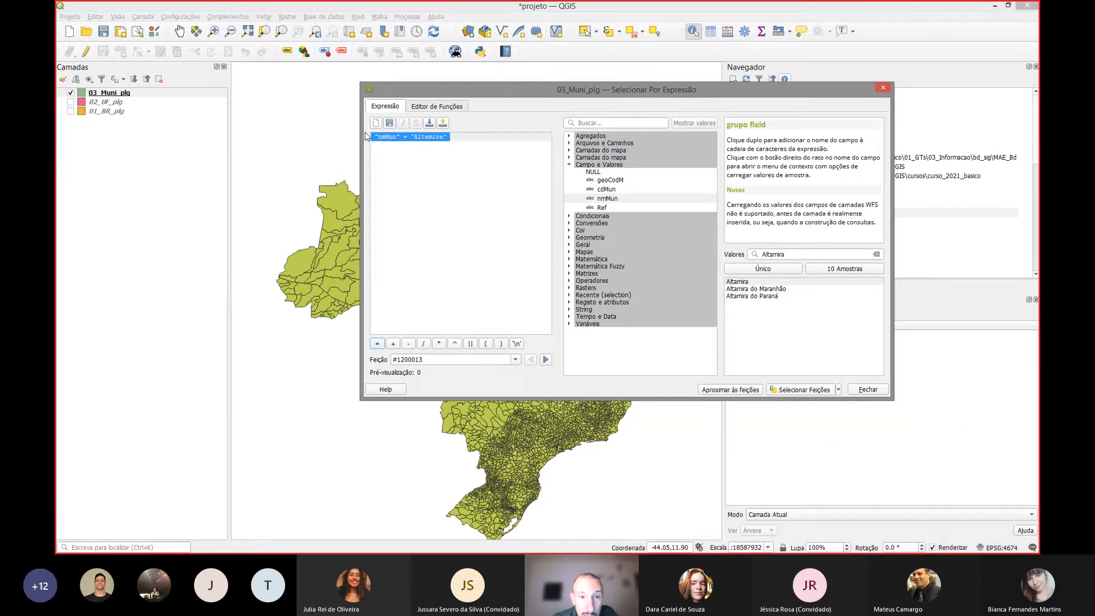
drag(360, 136, 540, 136)
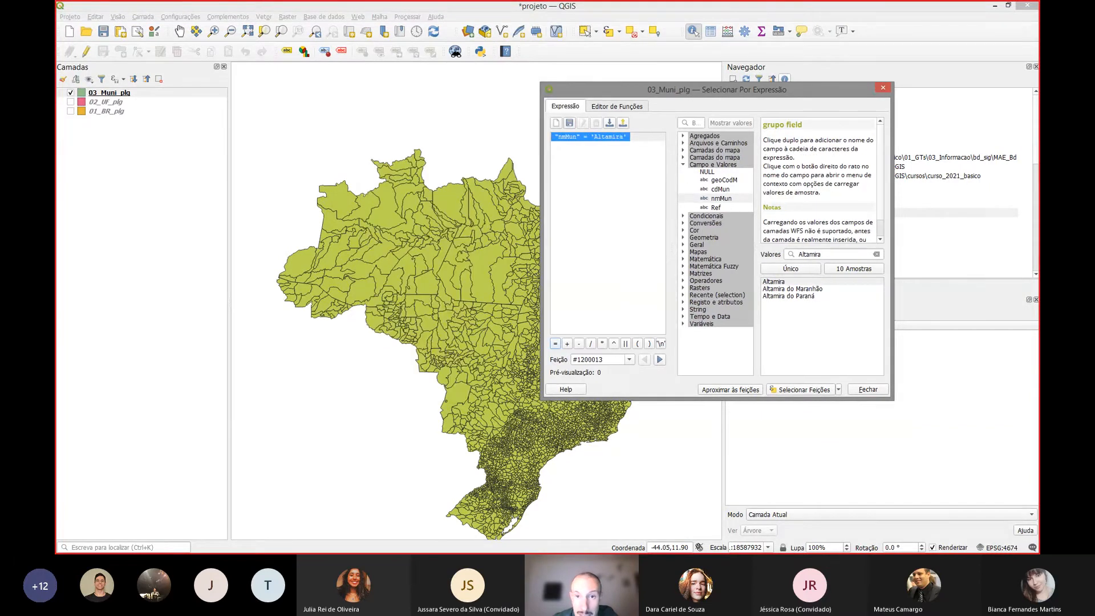
drag(577, 90, 679, 51)
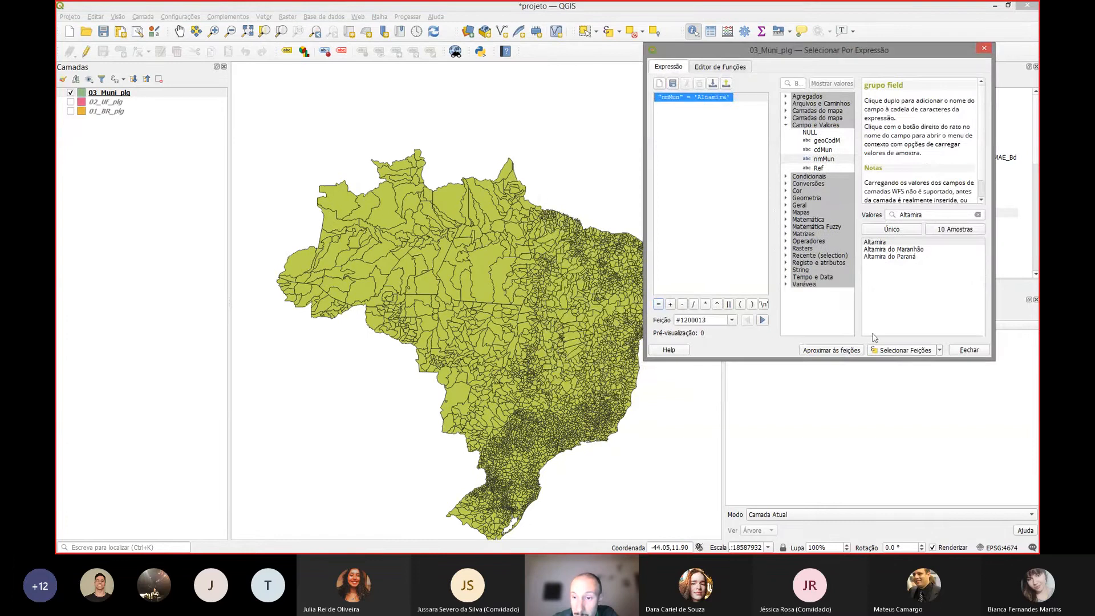
click(902, 350)
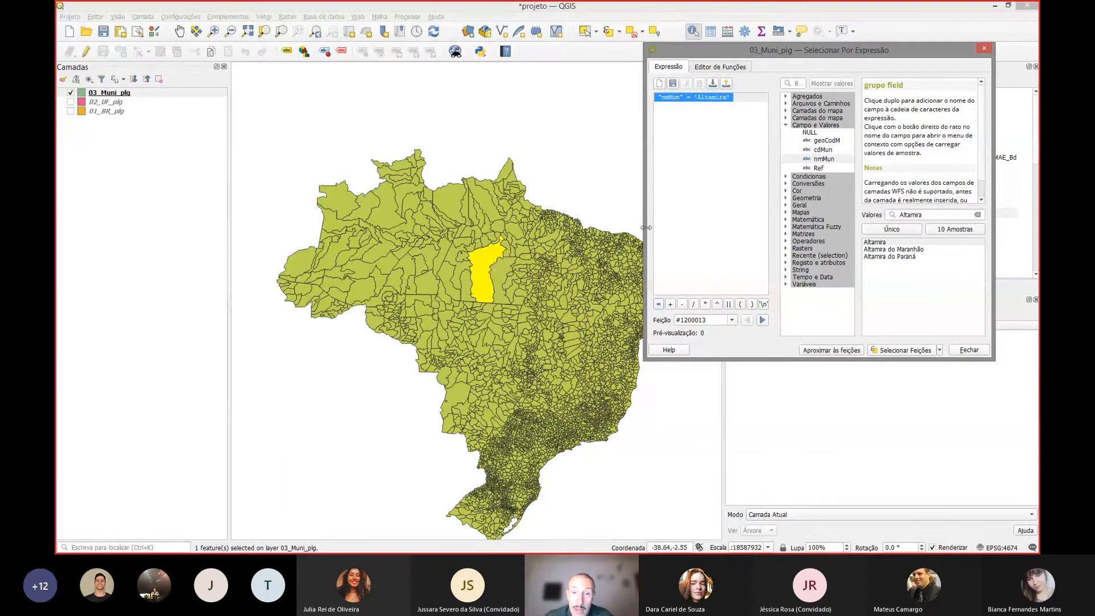
- Extend the selection expression with an or operator and a second condition, "nmMun" = 'Porto Alegre', on separate lines
drag(646, 233, 581, 233)
click(679, 97)
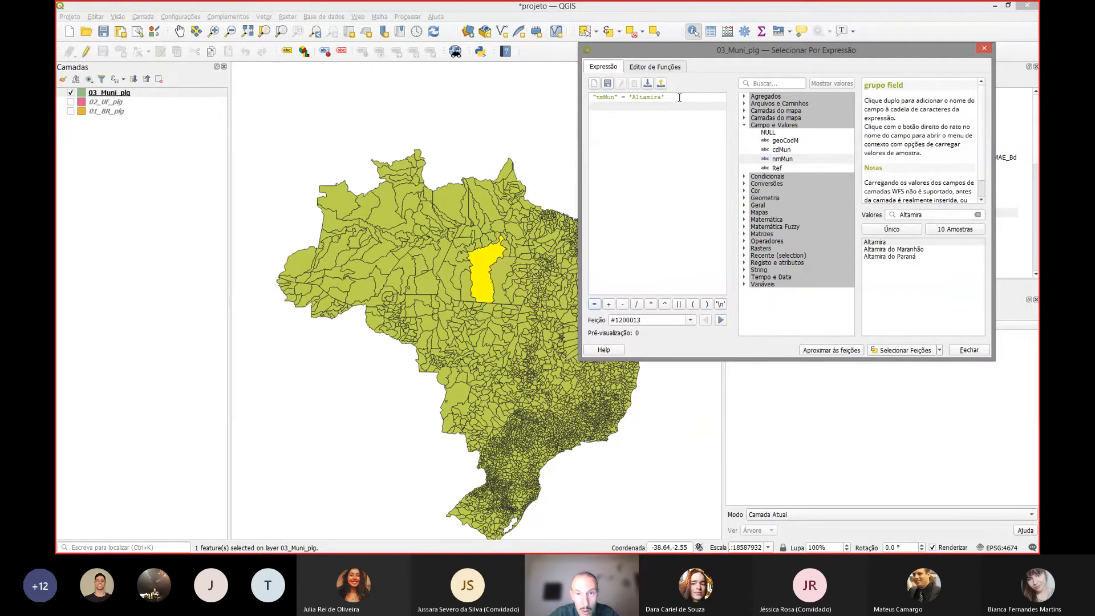
text(or)
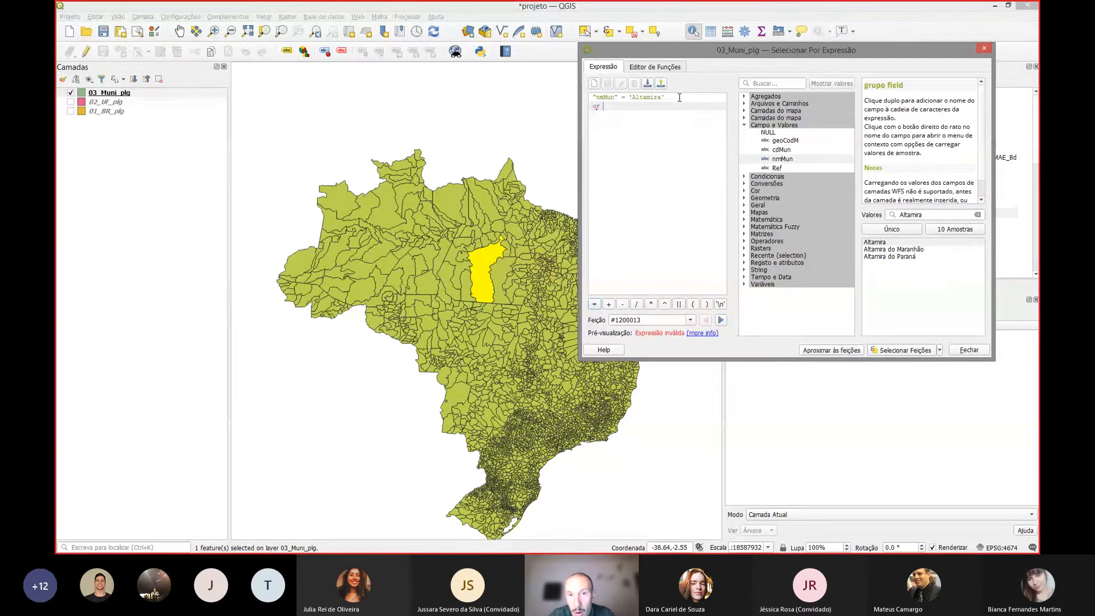
key(Return)
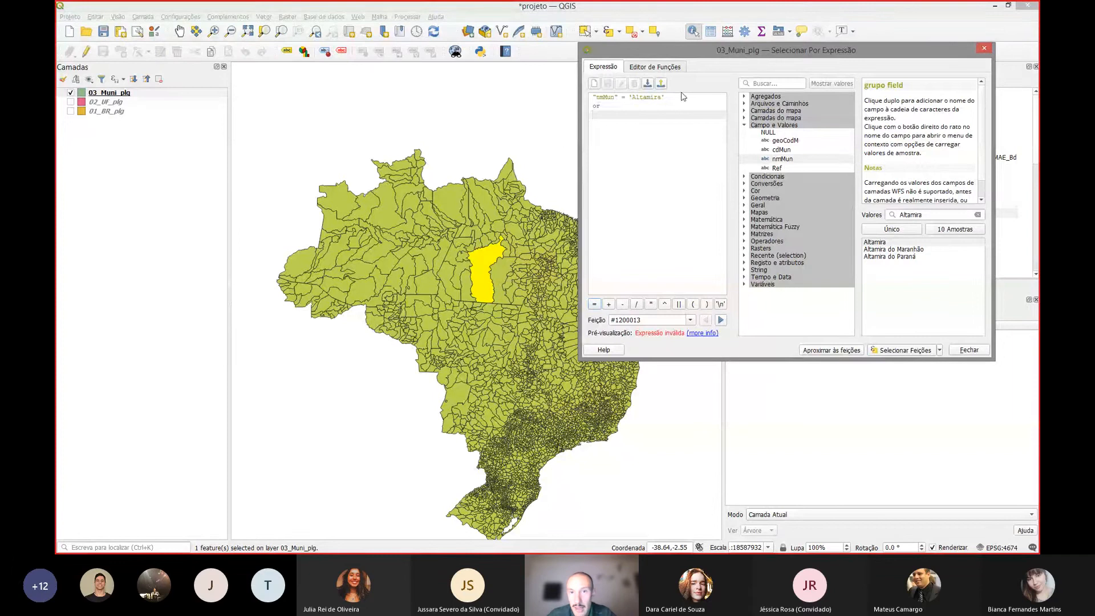
drag(679, 97, 595, 97)
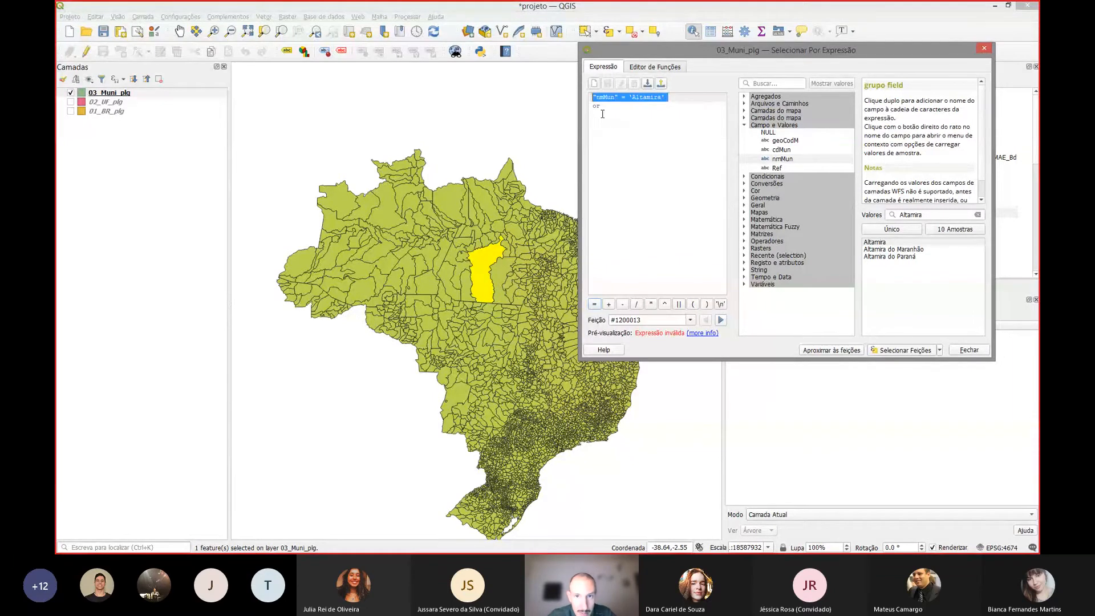
key(ctrl+c)
click(610, 122)
key(ctrl+v)
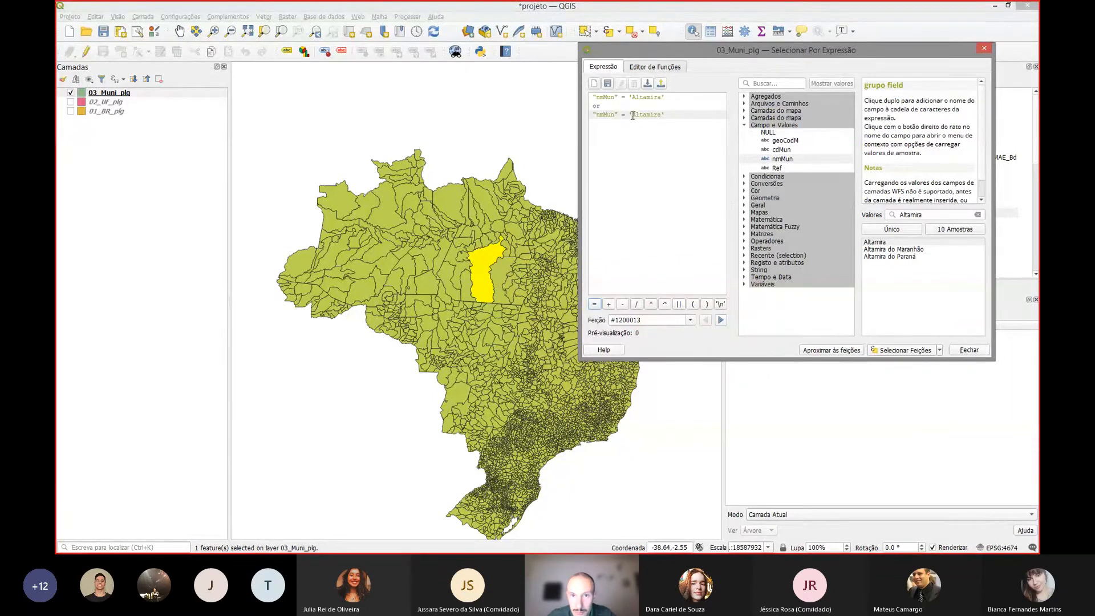
drag(632, 115, 662, 115)
text(Port)
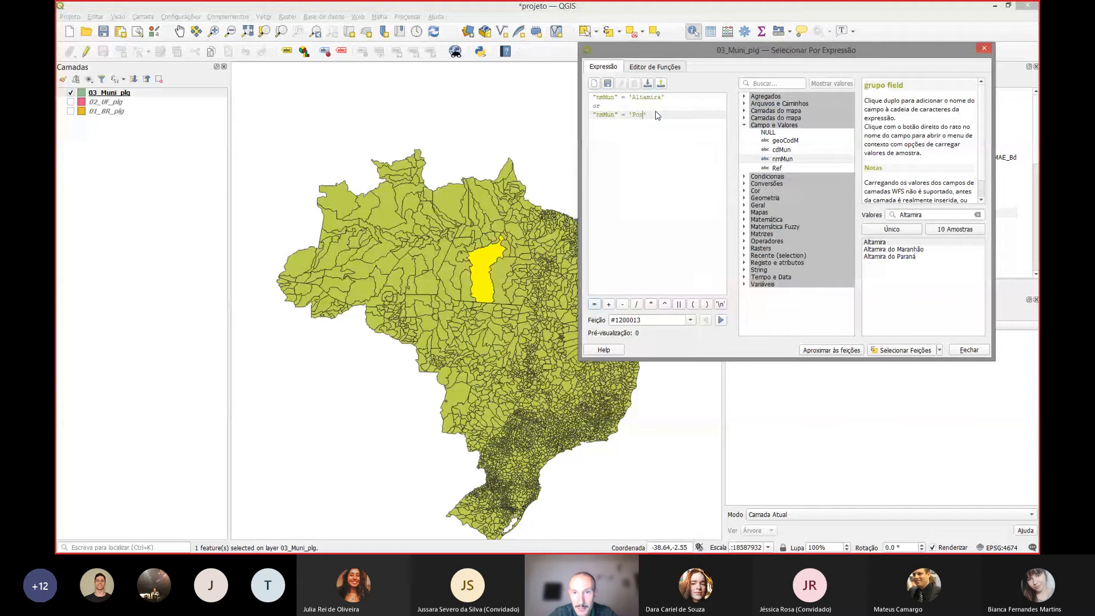
text(o Alegr)
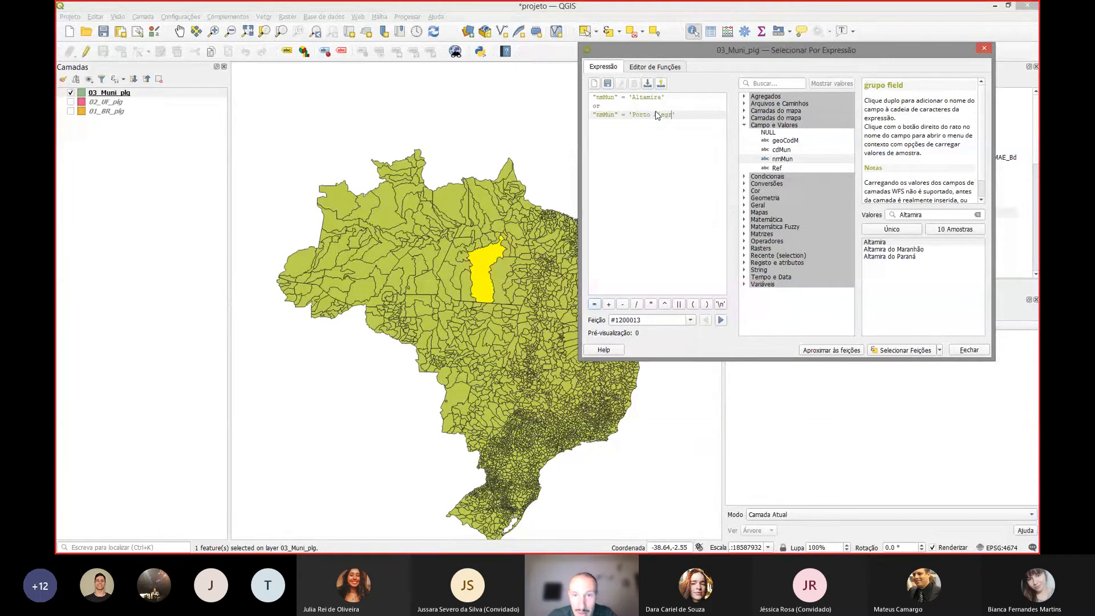
text(e)
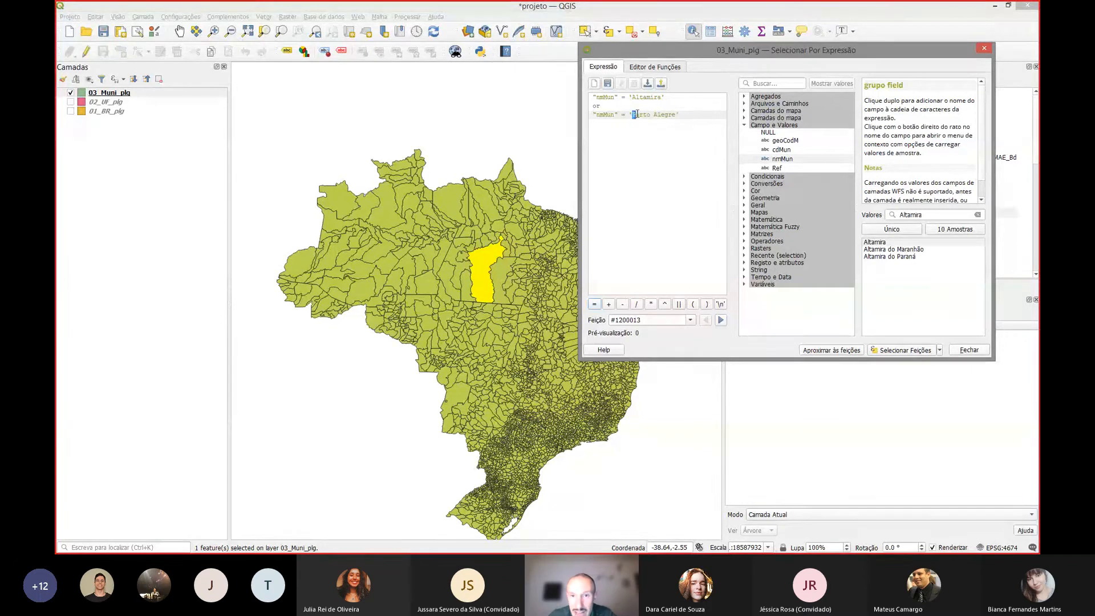
- Duplicate the or operator and its condition below the Porto Alegre line, and set the new condition's value to 'Belém'
drag(635, 114, 588, 109)
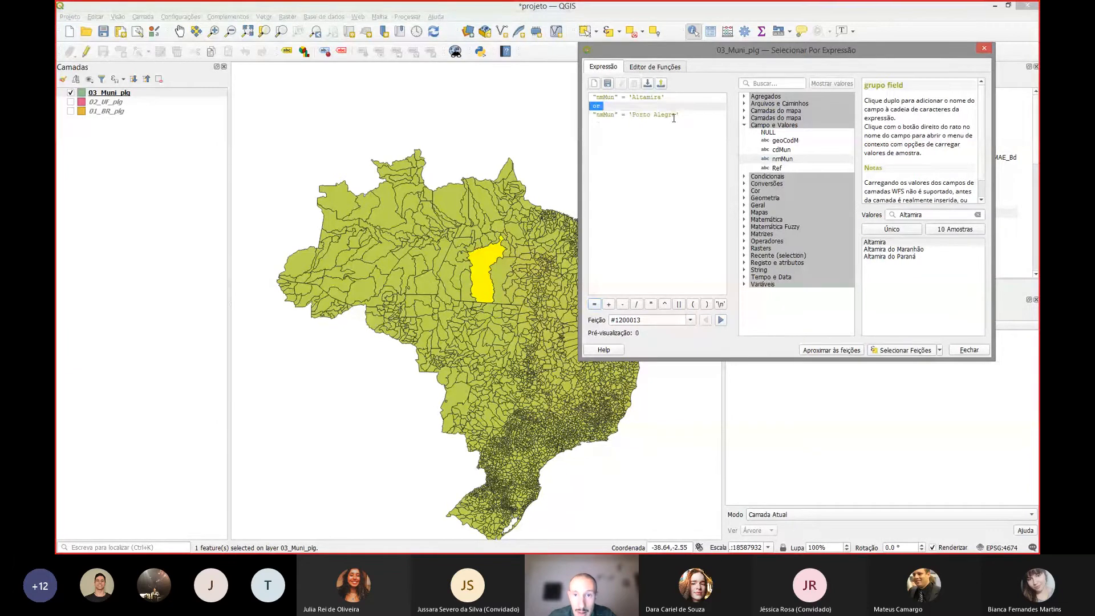
drag(681, 116, 588, 108)
click(693, 121)
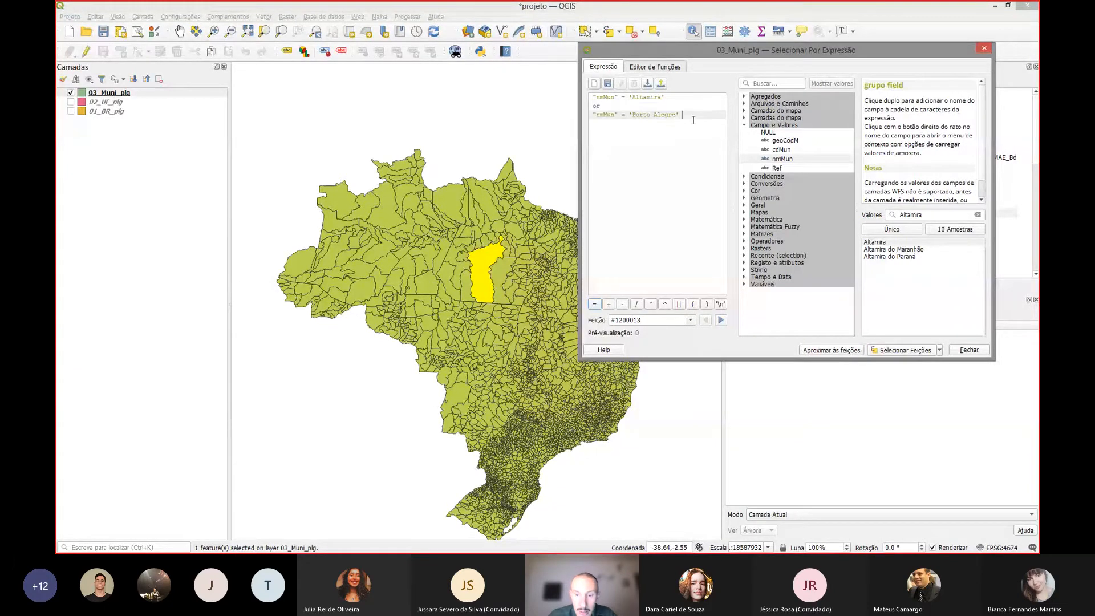
key(Return)
key(ctrl+v)
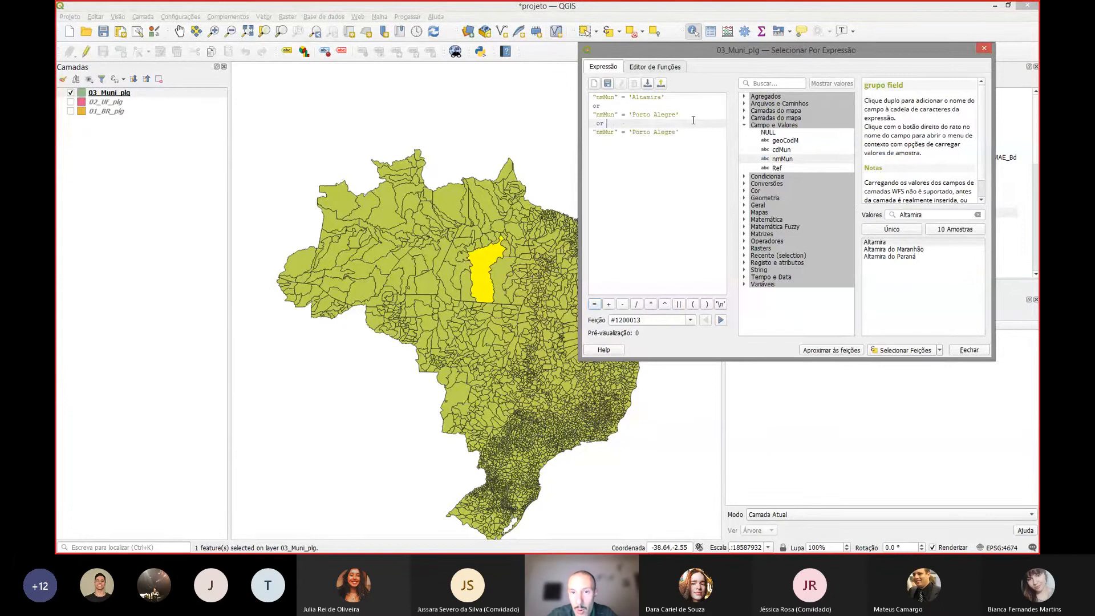
key(ctrl+shift+Left)
key(ctrl+shift+Left)
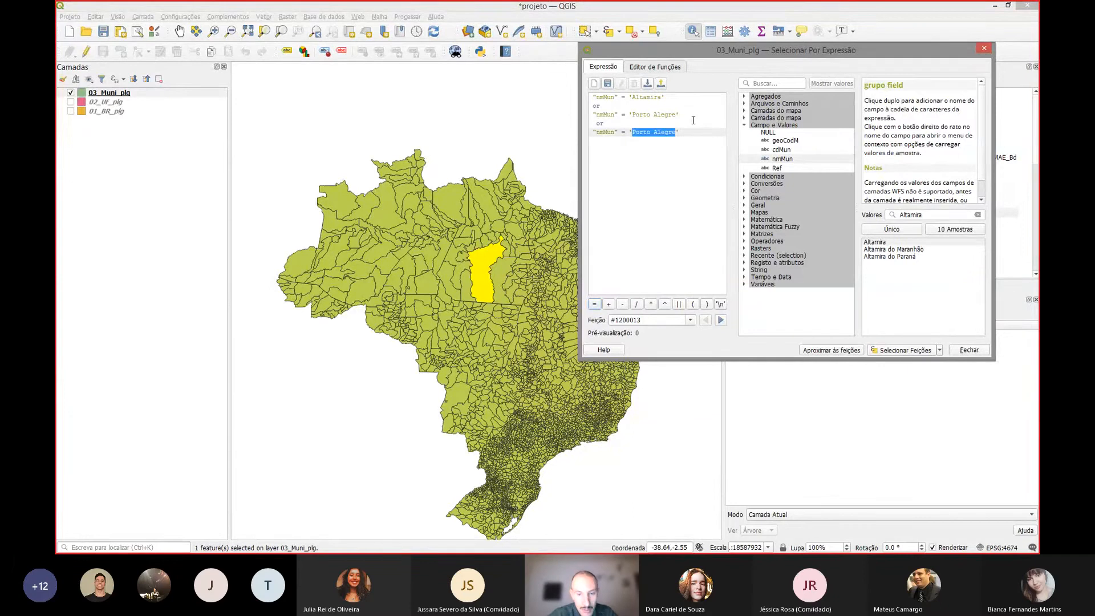
text(Belém)
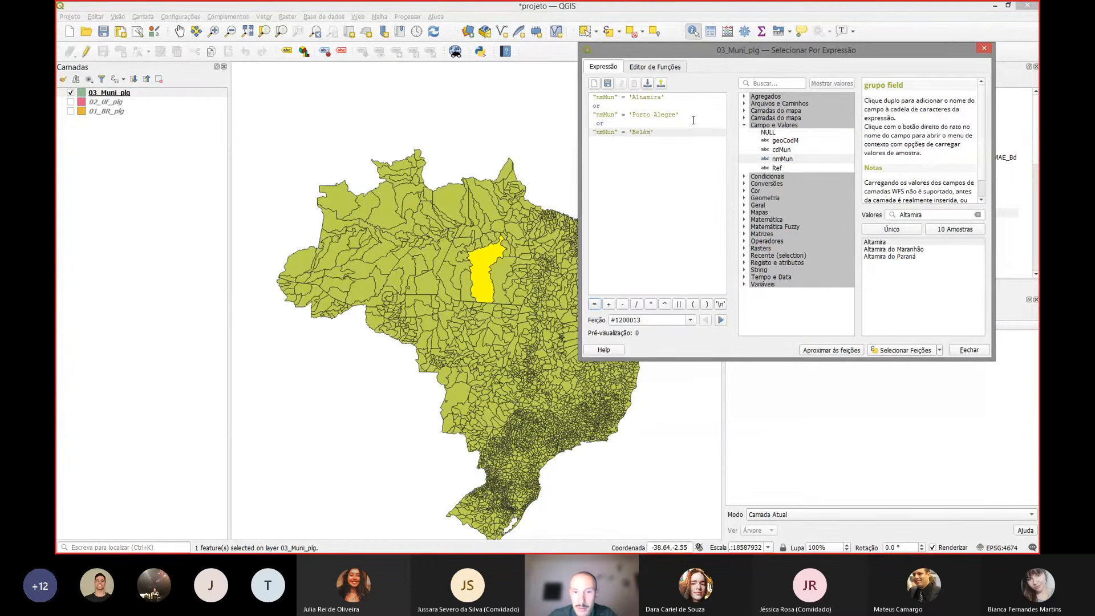
- Remove the leading spaces from all lines of the expression so the conditions and or operators align
click(599, 124)
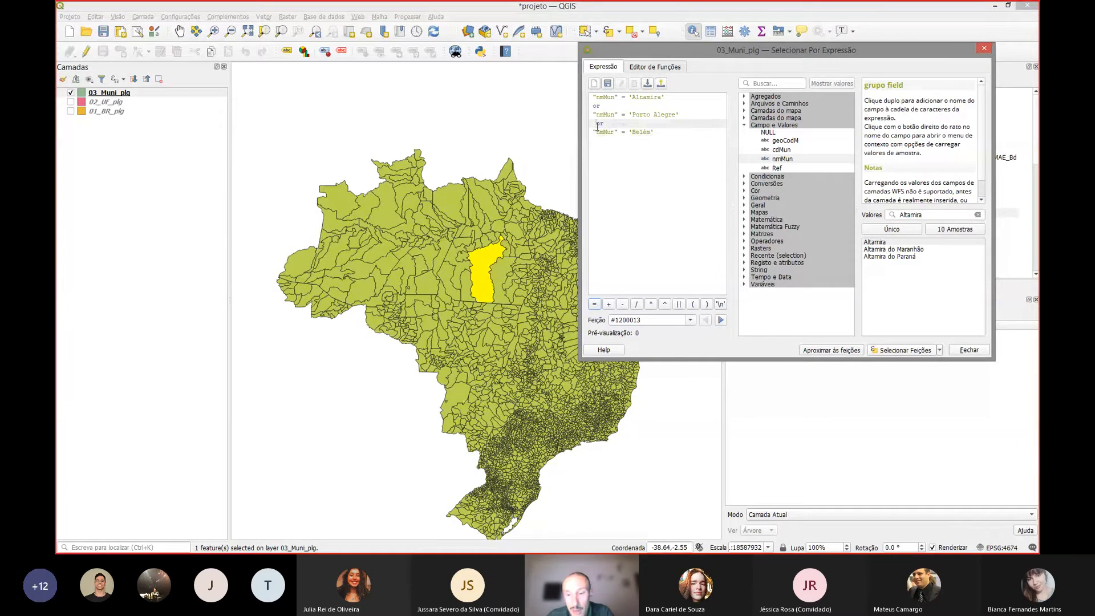
key(BackSpace)
key(BackSpace)
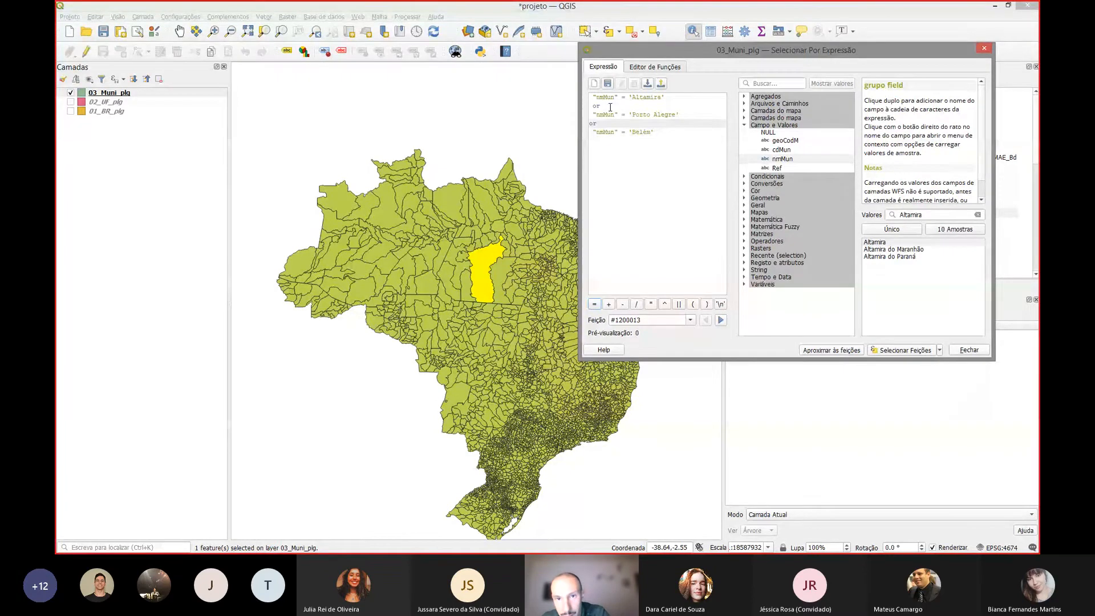
click(610, 107)
key(Home)
key(BackSpace)
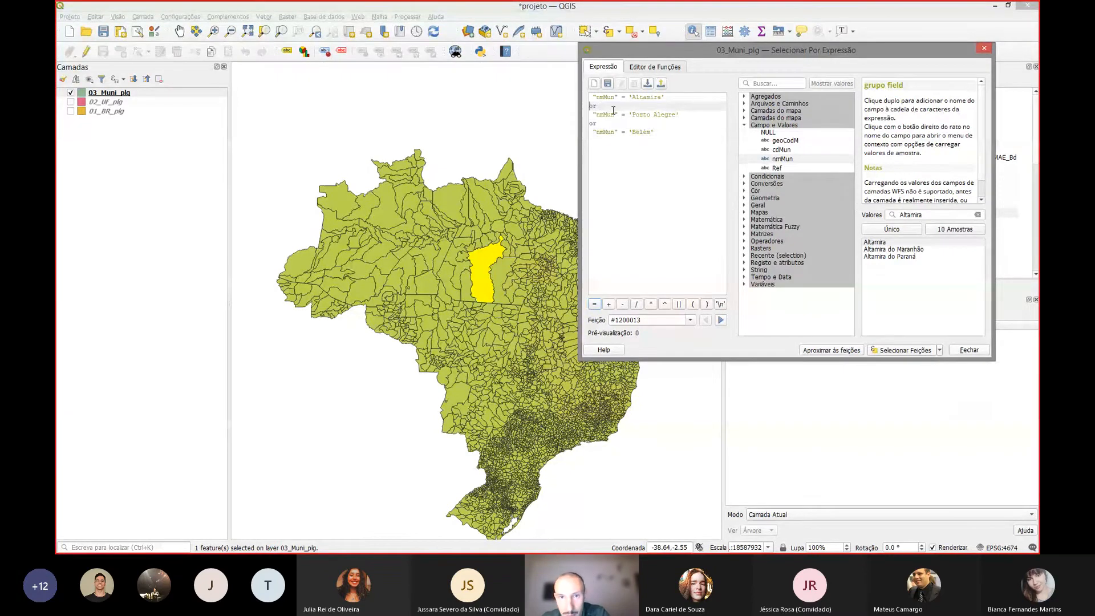
click(593, 132)
key(BackSpace)
click(600, 123)
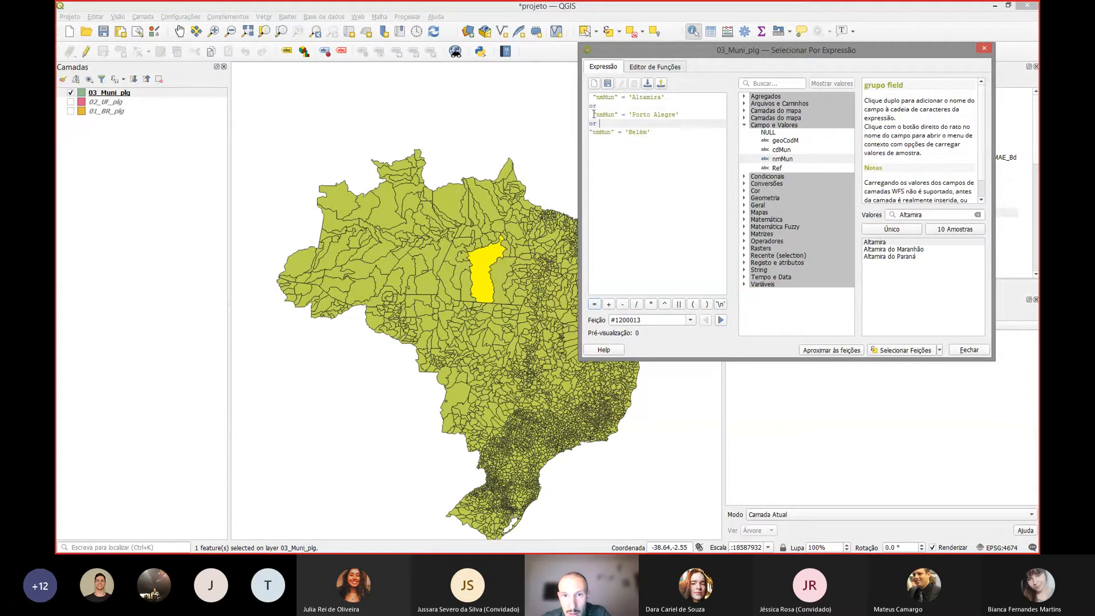
click(594, 114)
key(BackSpace)
click(620, 106)
click(593, 97)
key(BackSpace)
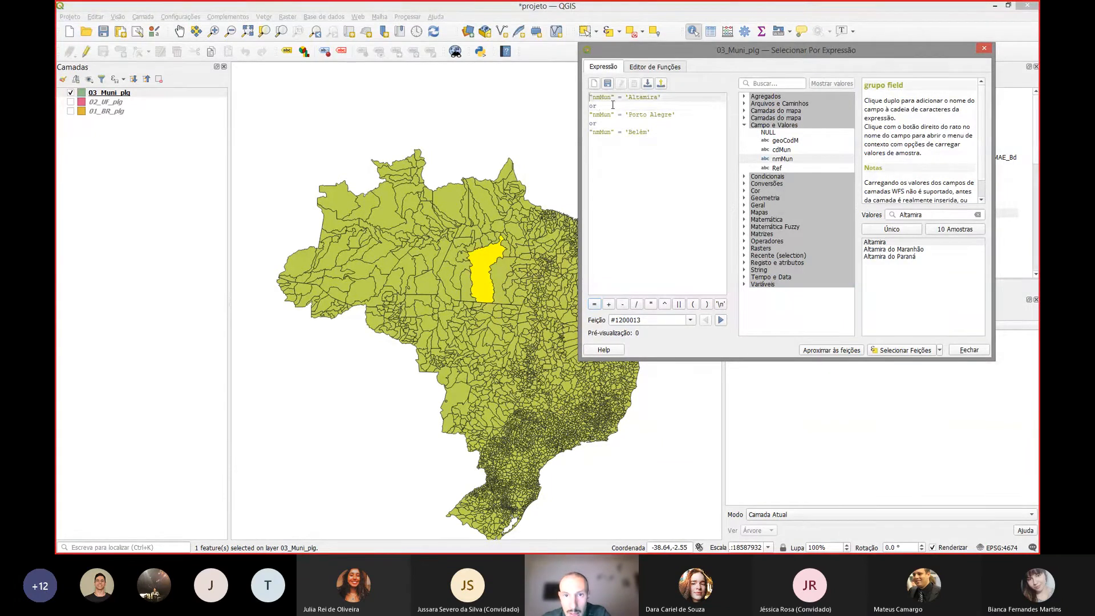
- Select the 03_Muni_plg features matching Altamira, Porto Alegre or Belém, and close the expression dialog
click(600, 106)
click(900, 351)
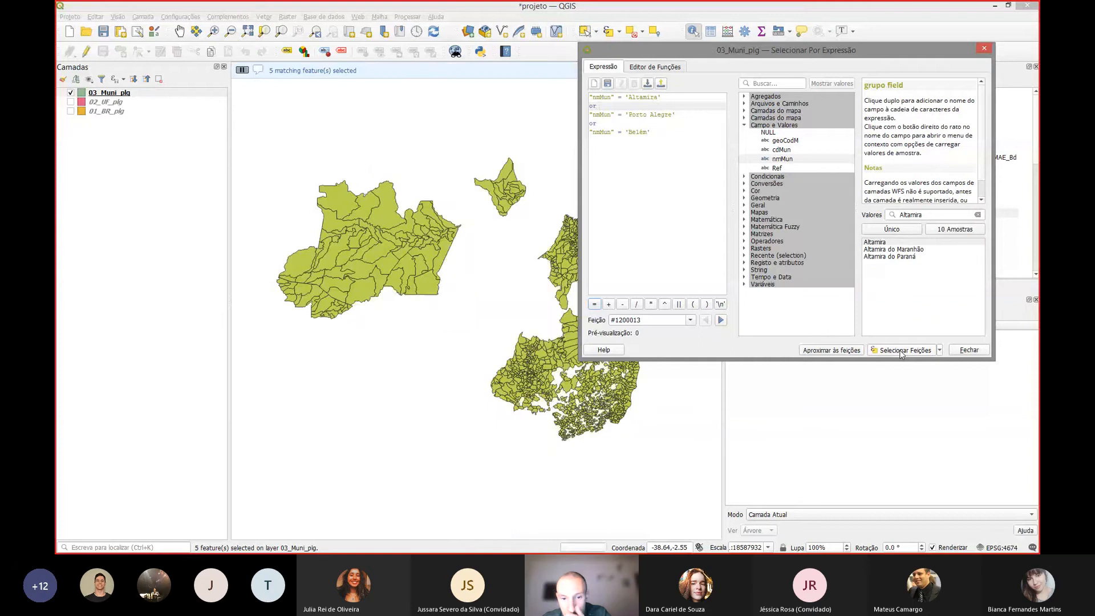
click(977, 353)
- Examine the selected municipalities of Belém and Porto Alegre up close on the map and return to the view of Brazil
scroll(448, 204, up, 4)
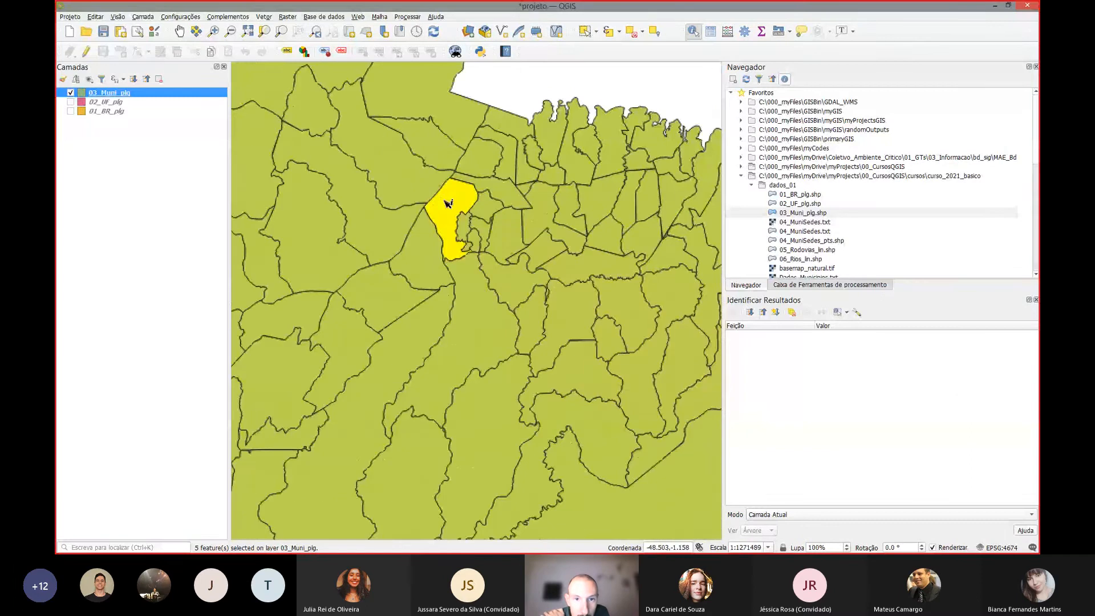
scroll(475, 197, down, 3)
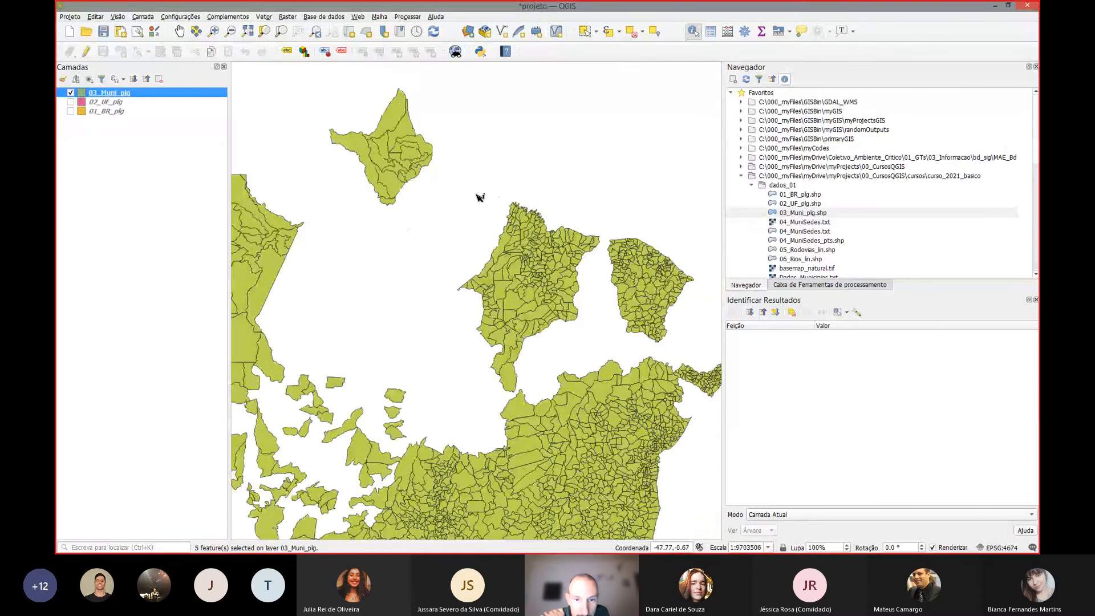
scroll(543, 170, down, 1)
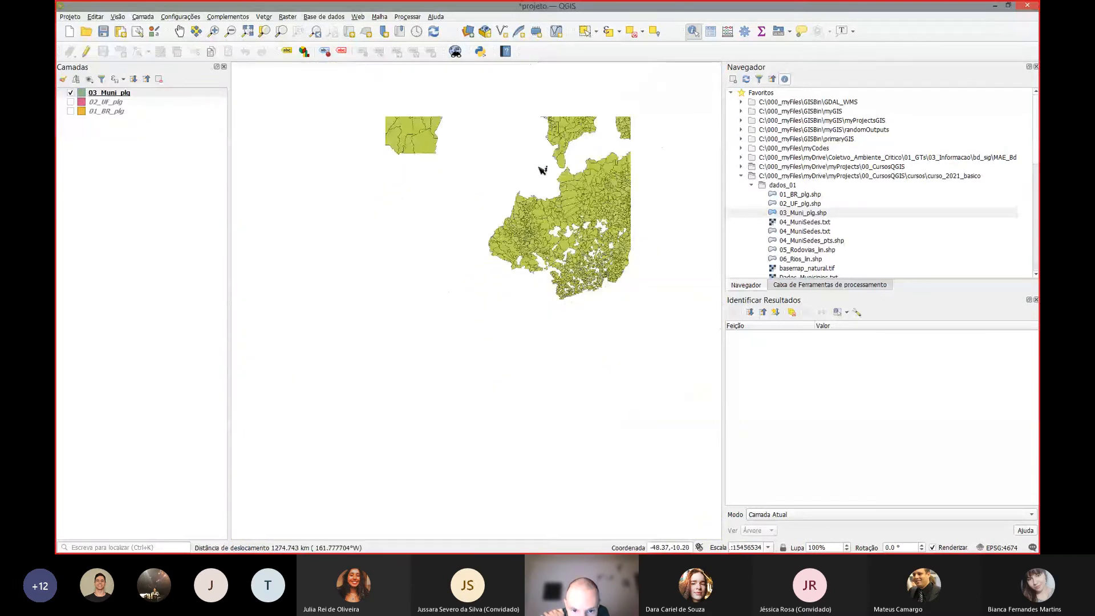
scroll(464, 403, up, 5)
scroll(476, 407, up, 1)
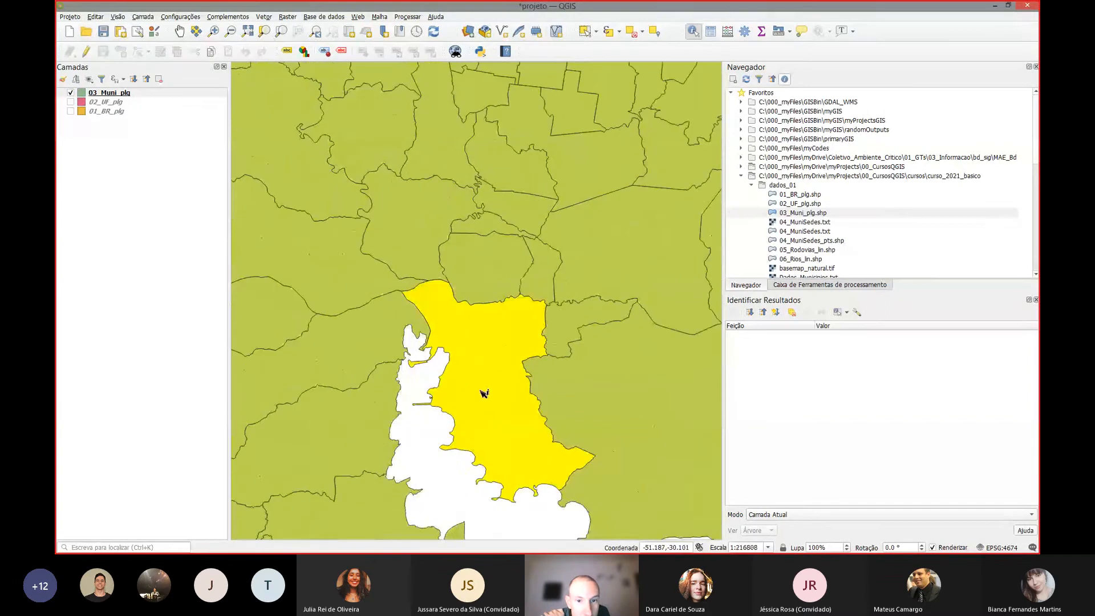
scroll(484, 391, down, 5)
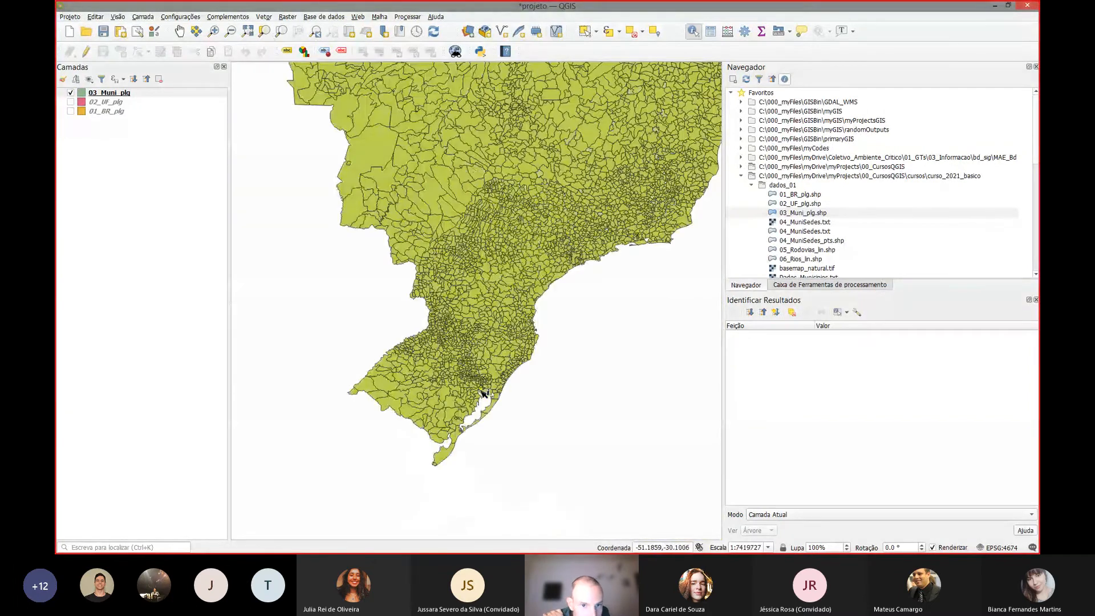
scroll(482, 393, down, 2)
drag(403, 115, 430, 205)
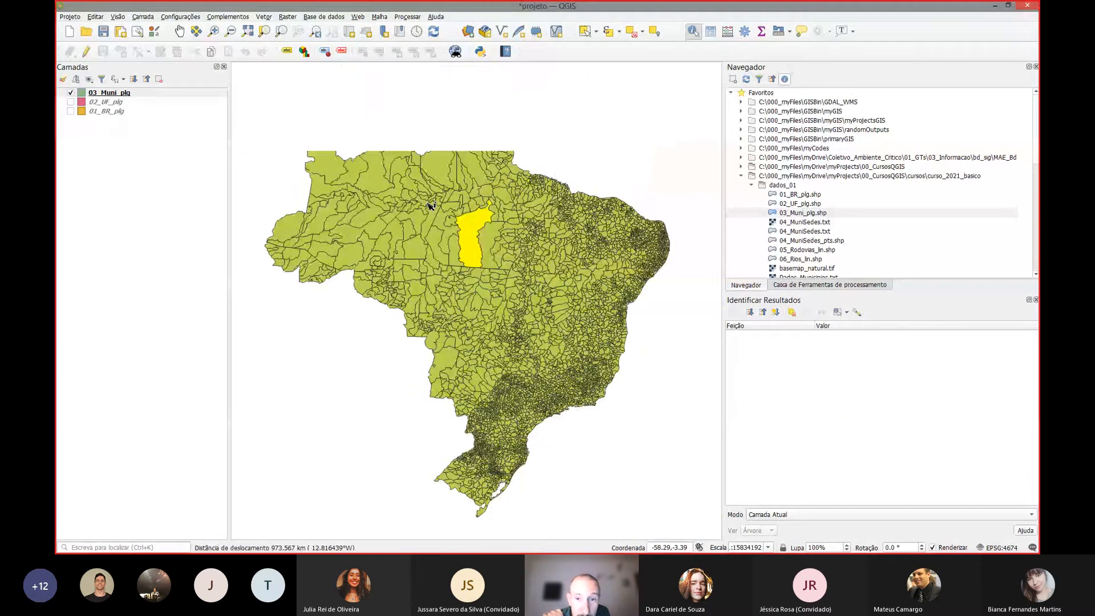
- Open the 03_Muni_plg attribute table, move the selected records to the top to inspect them, and close the table
click(188, 101)
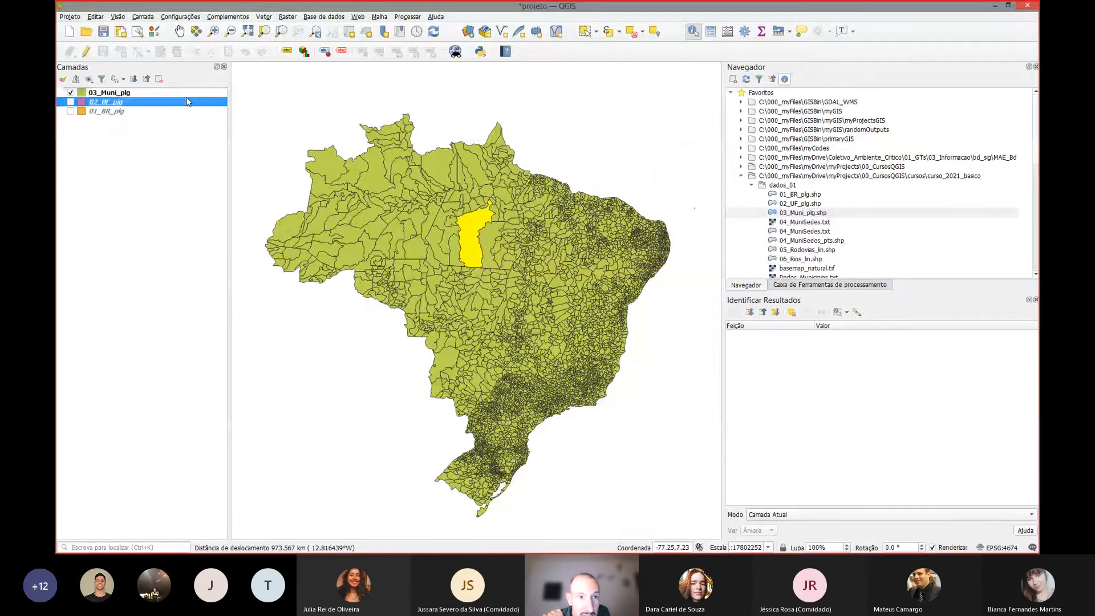
click(188, 93)
click(710, 32)
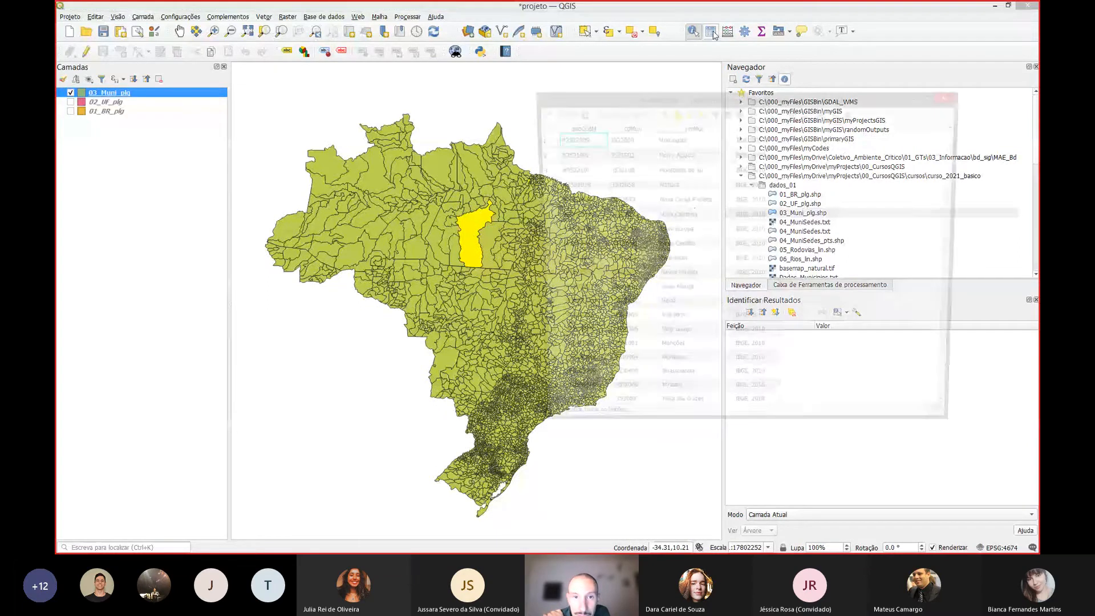
click(727, 112)
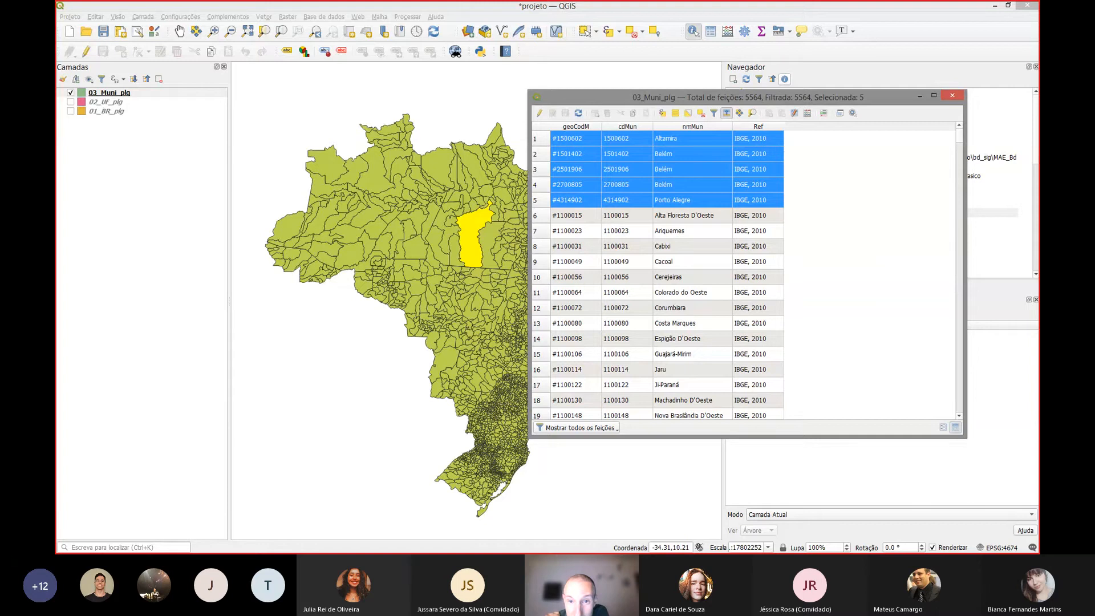
drag(530, 181, 597, 180)
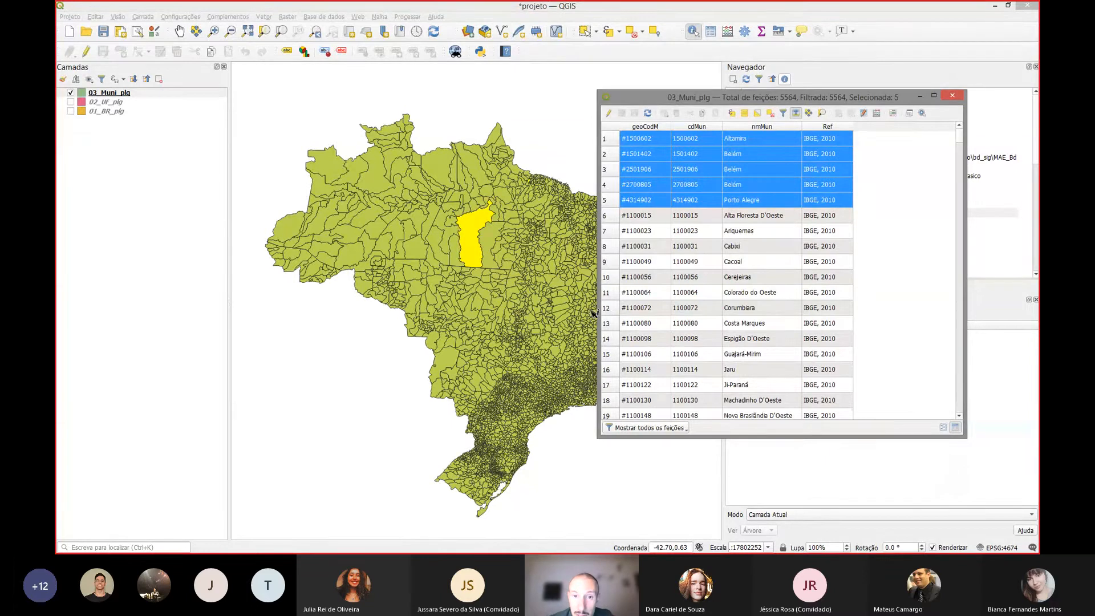
click(952, 96)
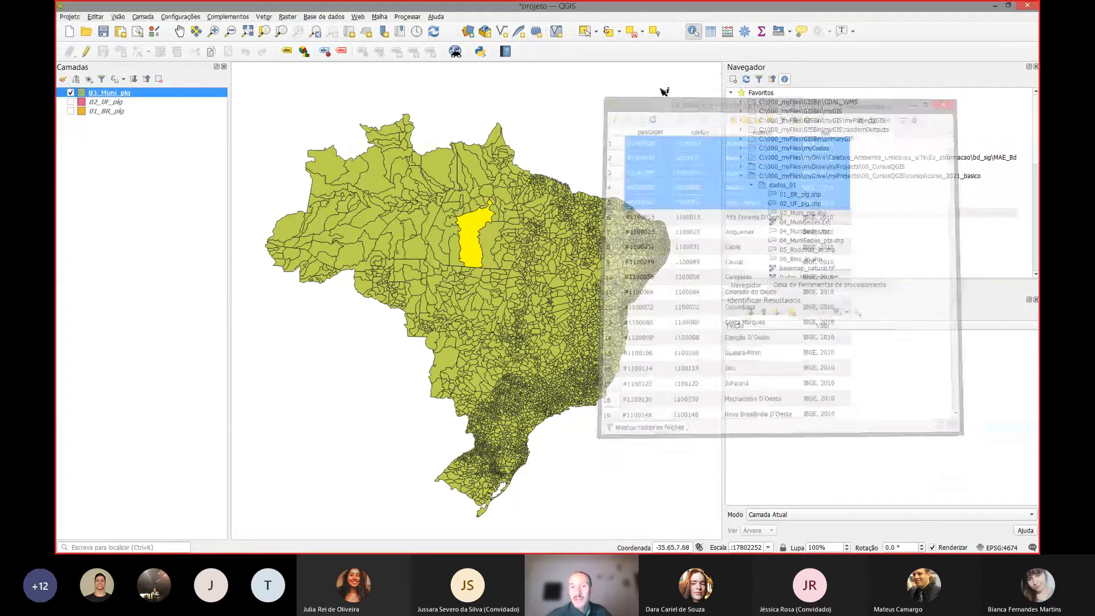
- Clear the feature selection on the 03_Muni_plg layer
click(630, 32)
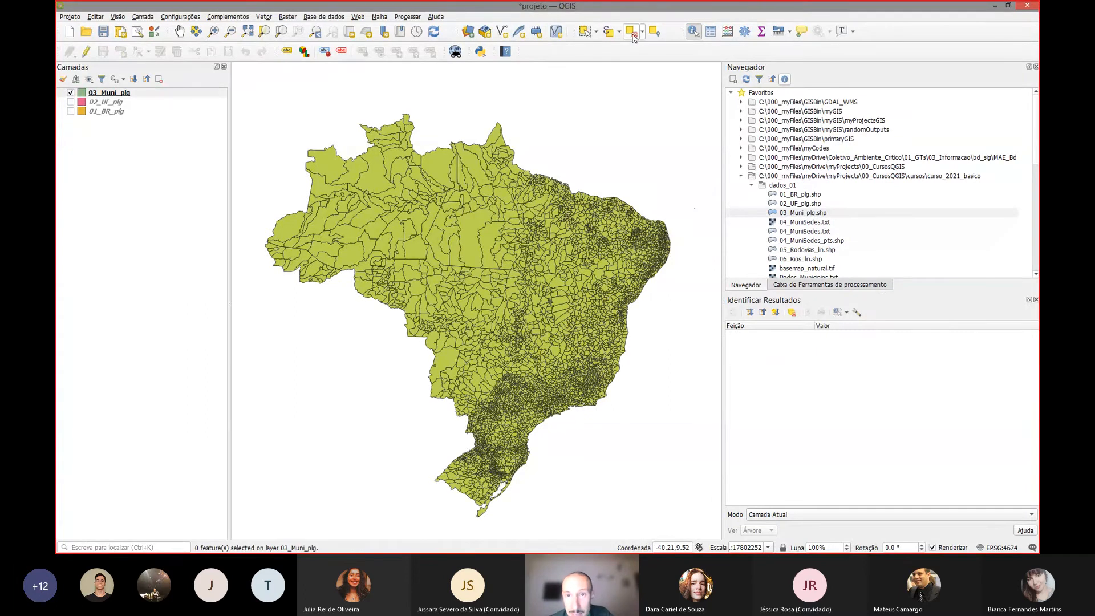
click(632, 34)
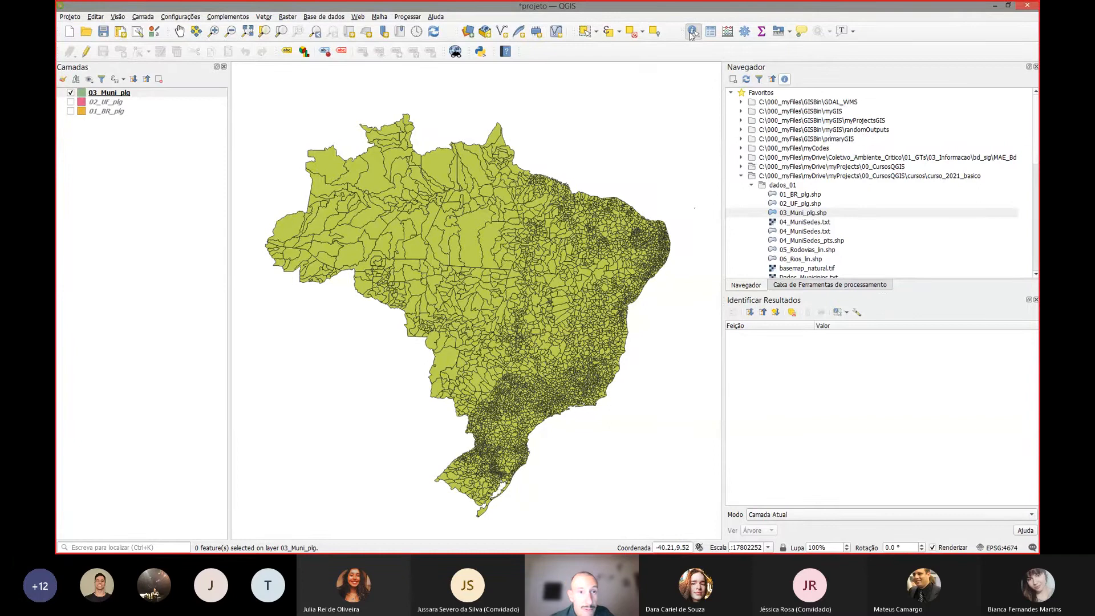
click(180, 31)
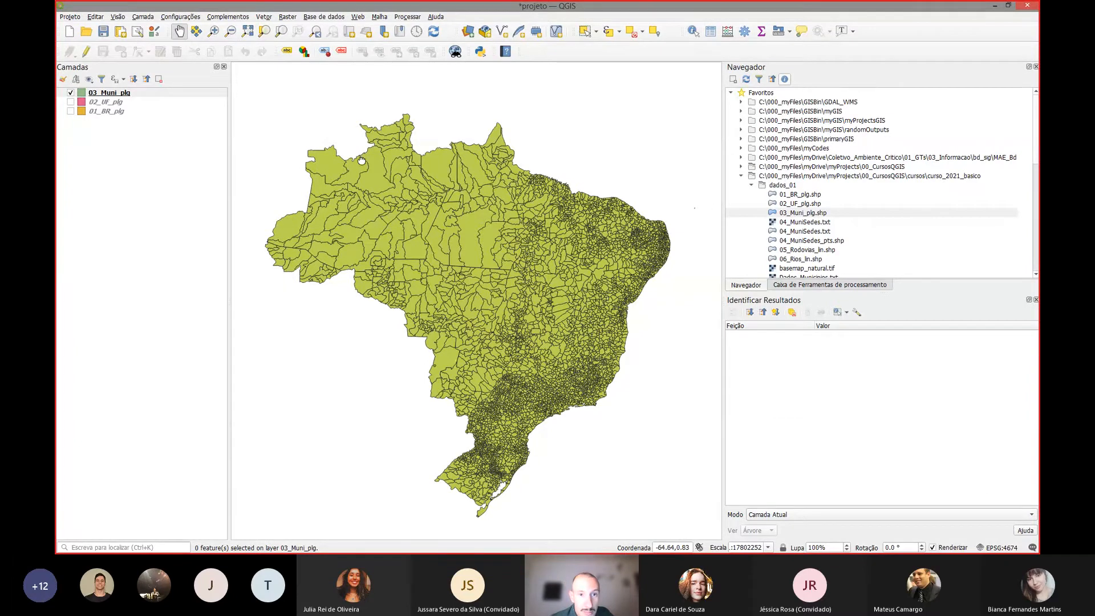
drag(361, 161, 369, 150)
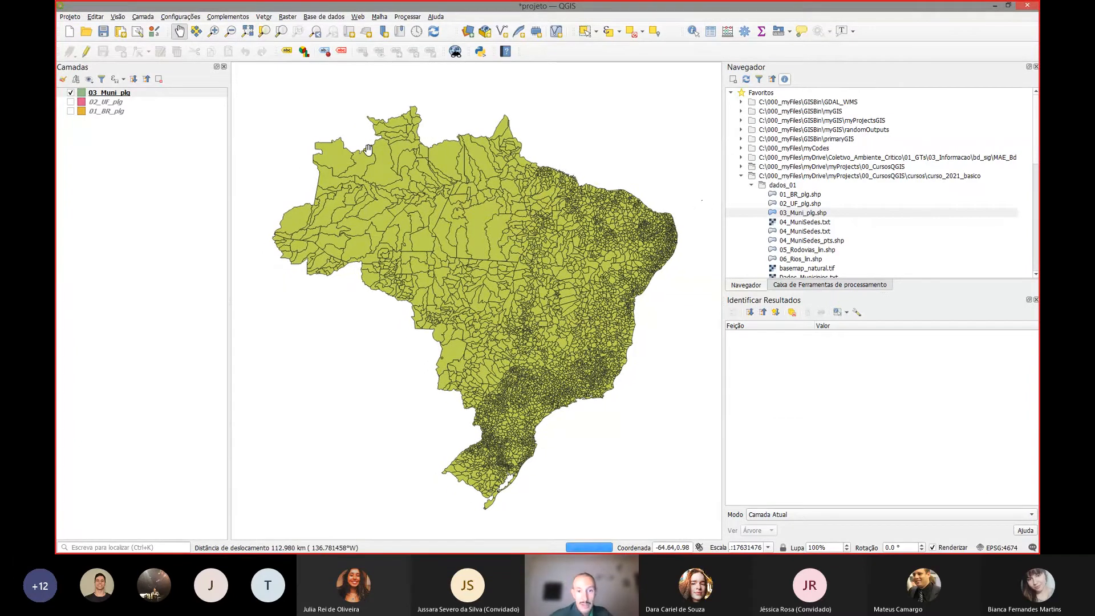
key(alt+Tab)
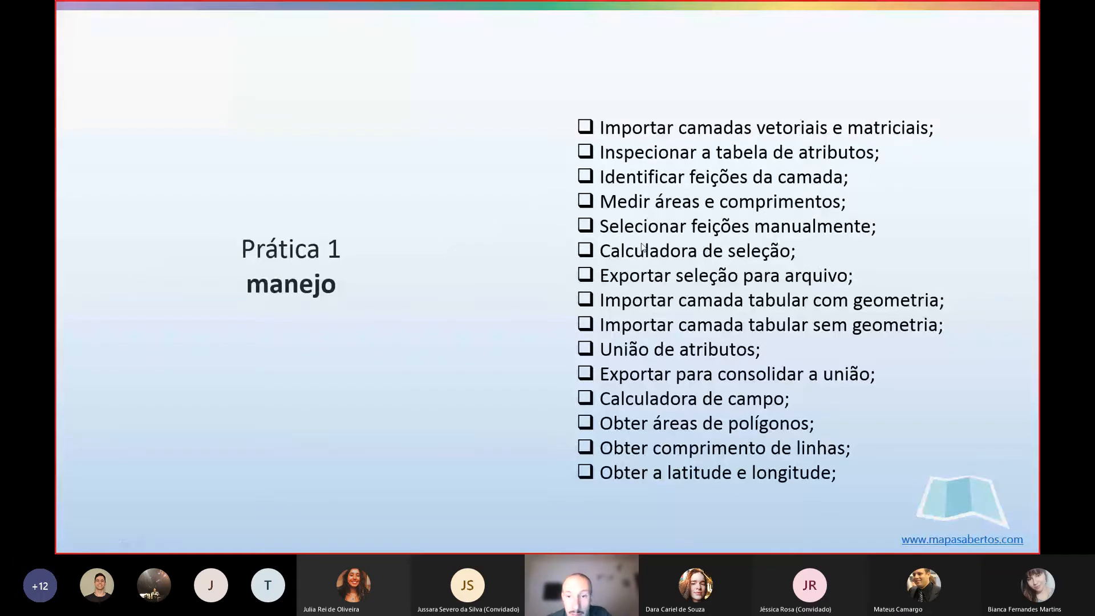
key(alt+Tab)
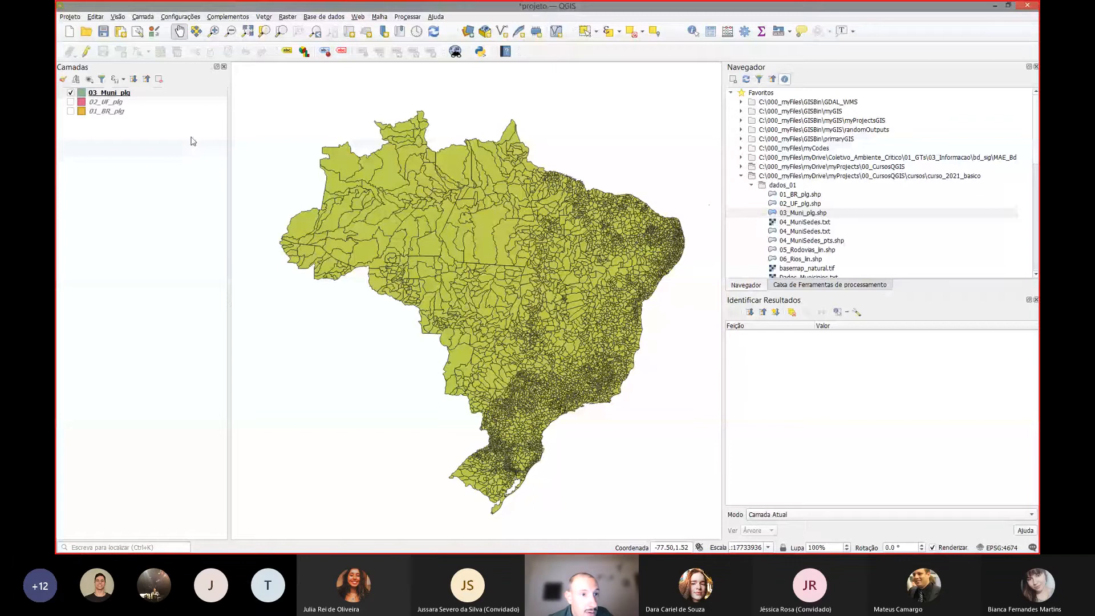
- Show the 02_UF_plg layer instead of 03_Muni_plg and select the Tocantins state polygon in it
click(70, 92)
click(71, 102)
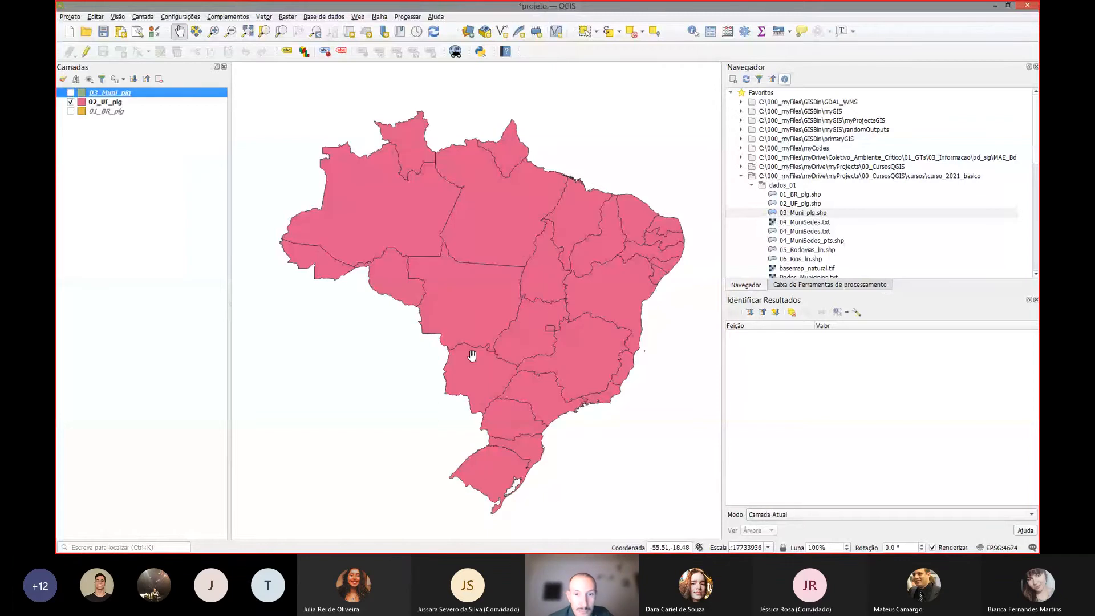
click(585, 31)
click(546, 265)
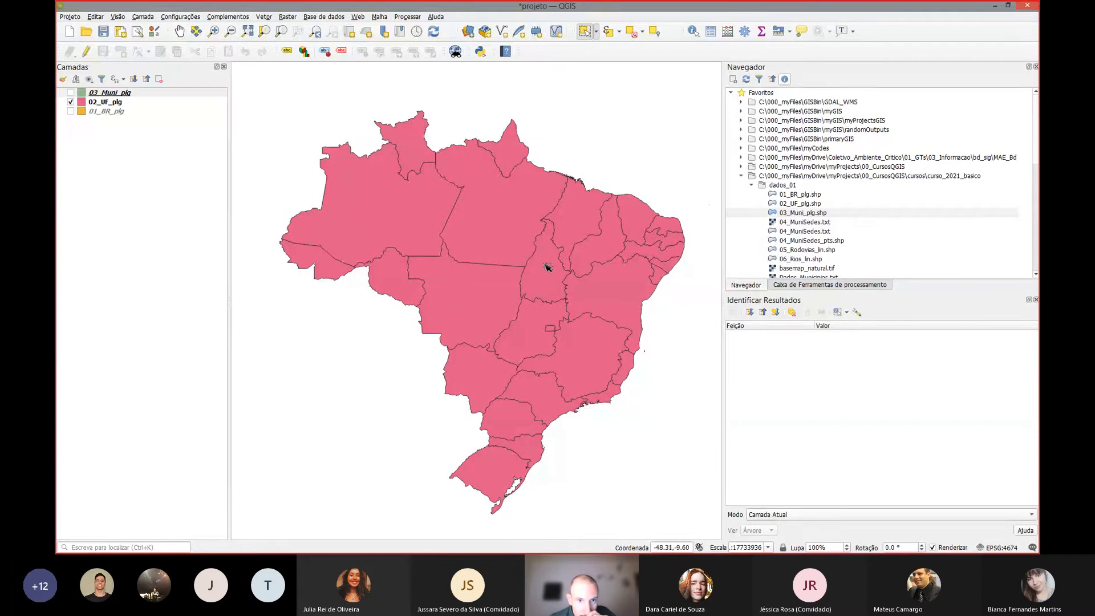
click(176, 103)
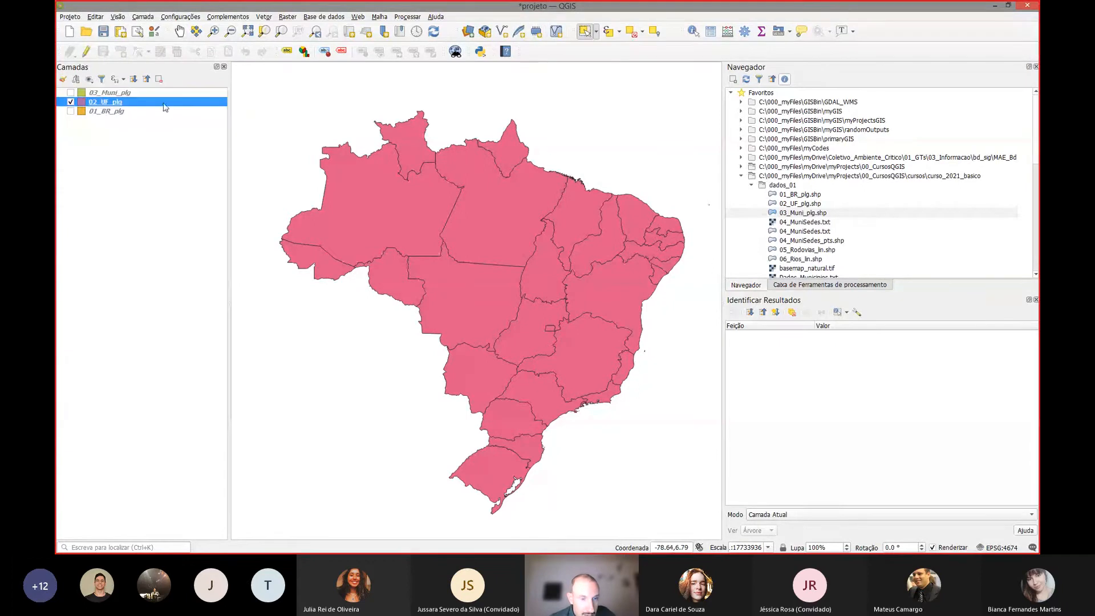
click(538, 257)
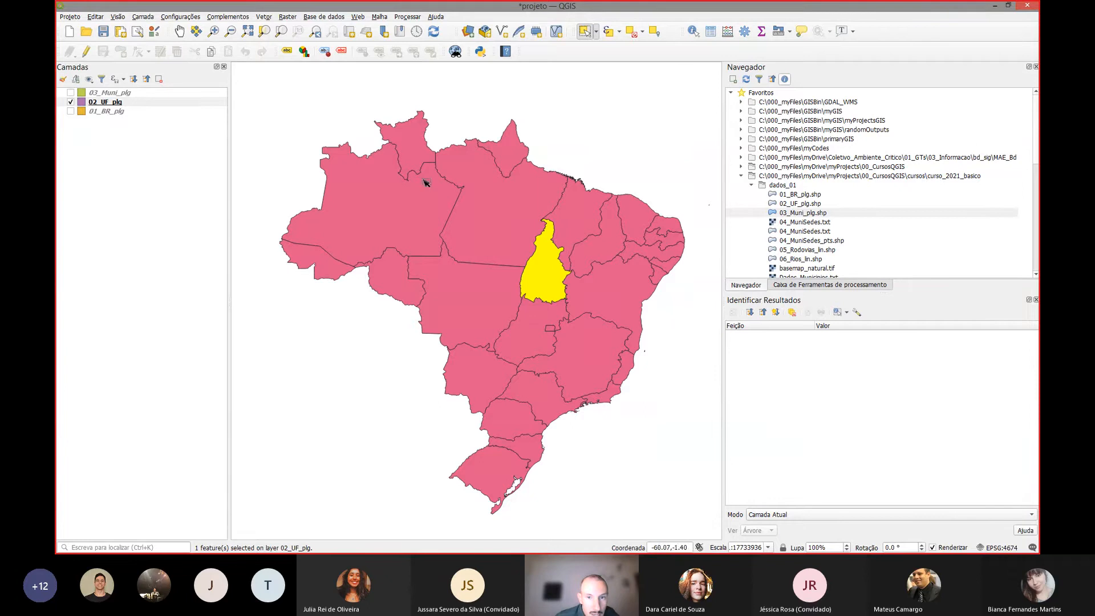
- Start exporting only the selected features of the 02_UF_plg layer to a vector file
right_click(203, 104)
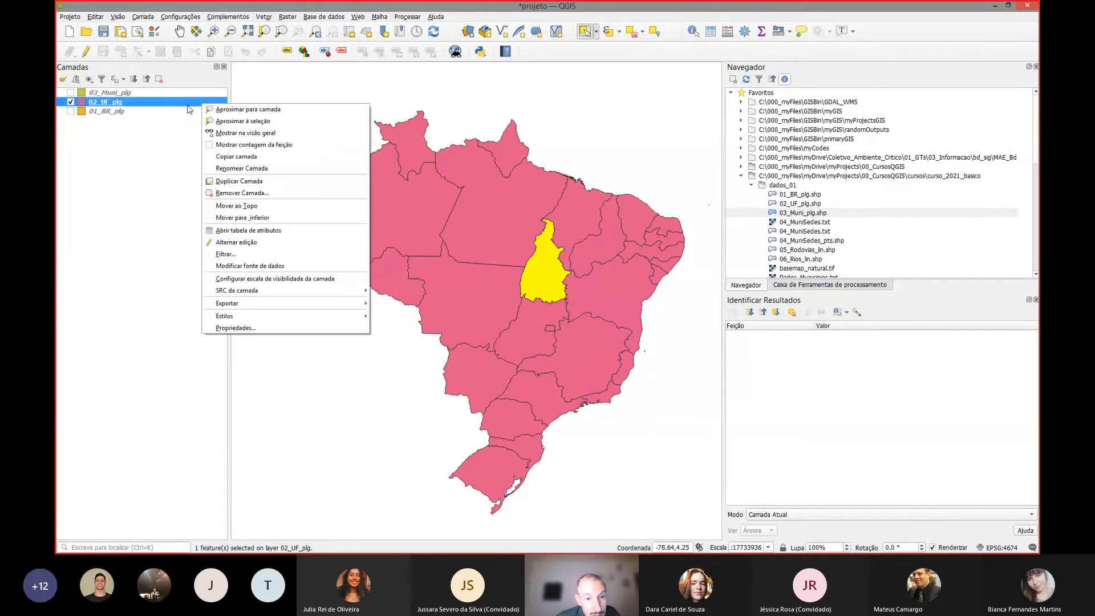
mouse_move(337, 306)
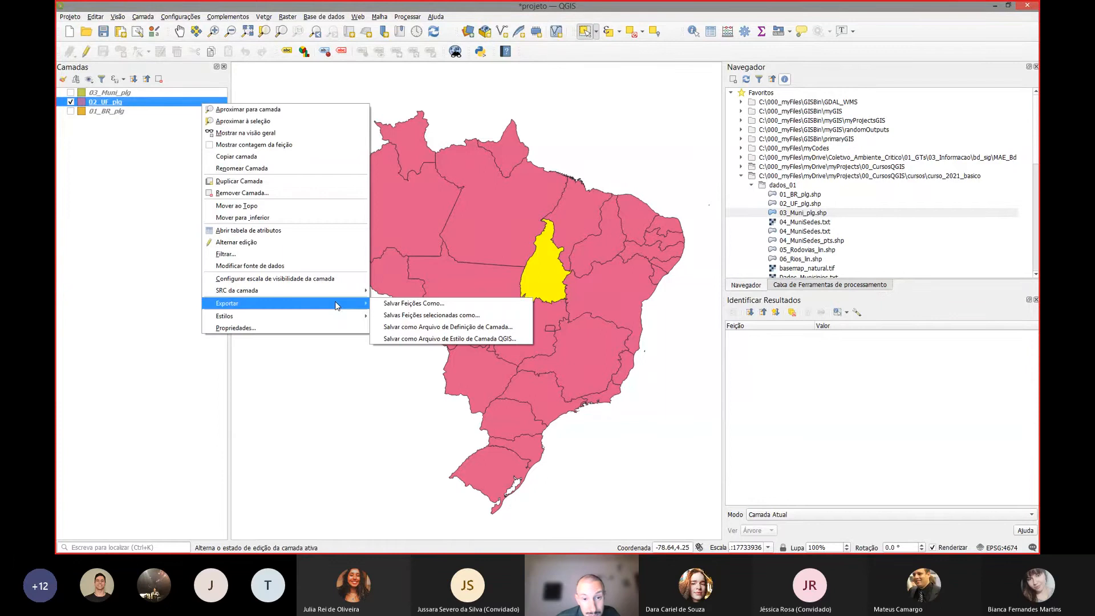
click(410, 321)
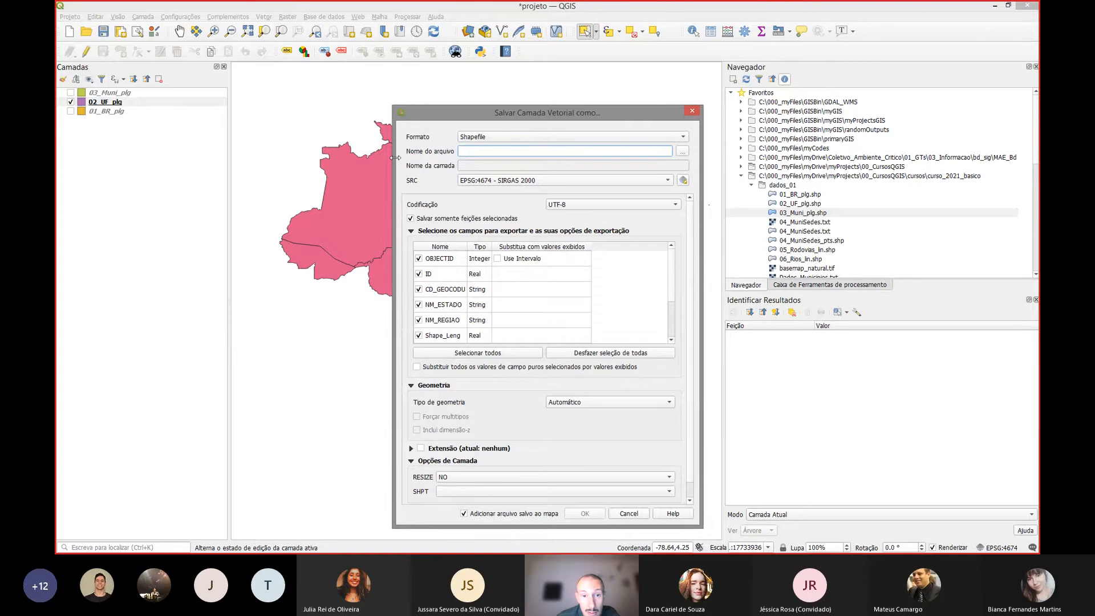
drag(392, 319, 375, 319)
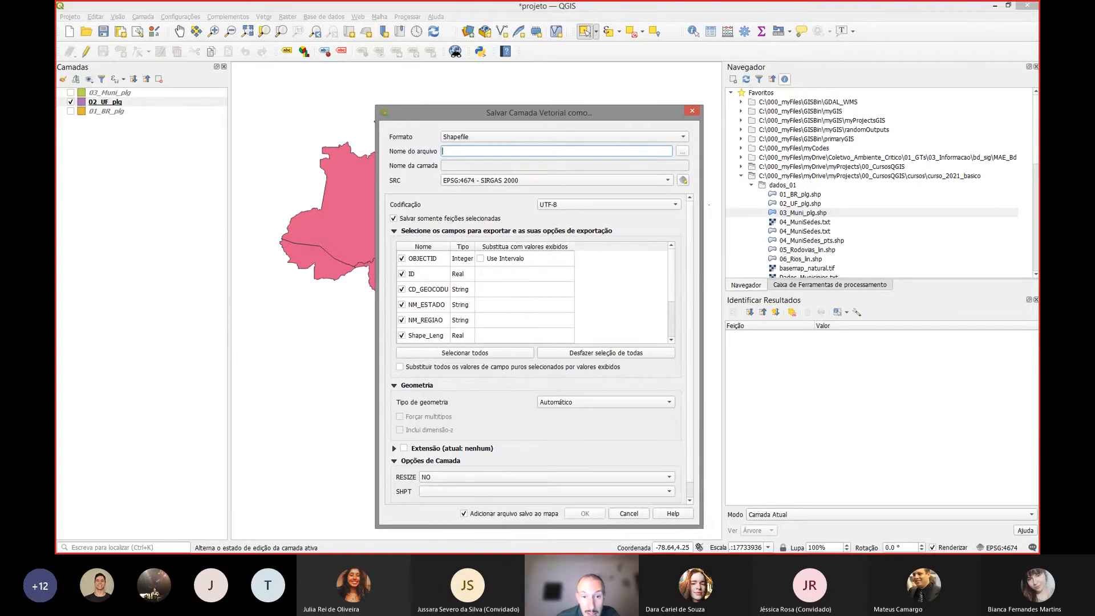
click(394, 219)
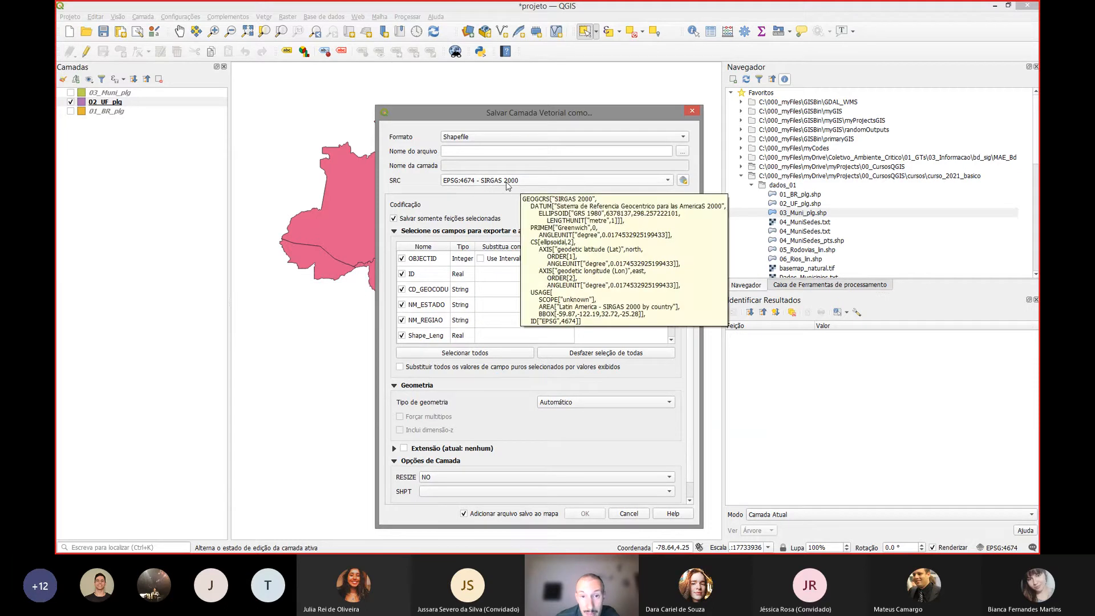
- Set the export's output file to a shapefile named tocantins in the C:\bin folder
click(680, 151)
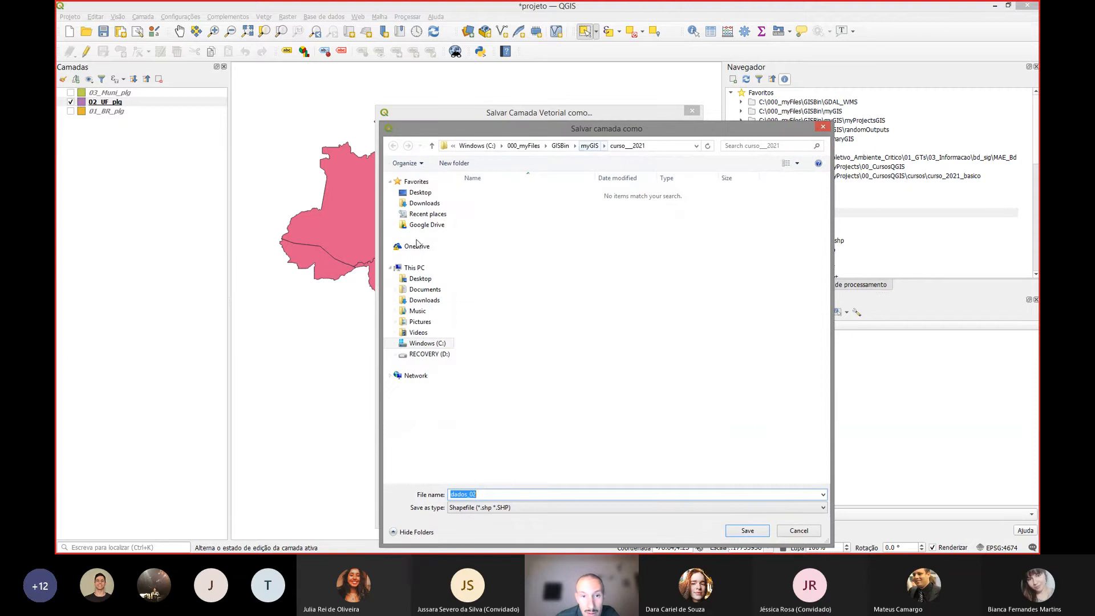
click(425, 343)
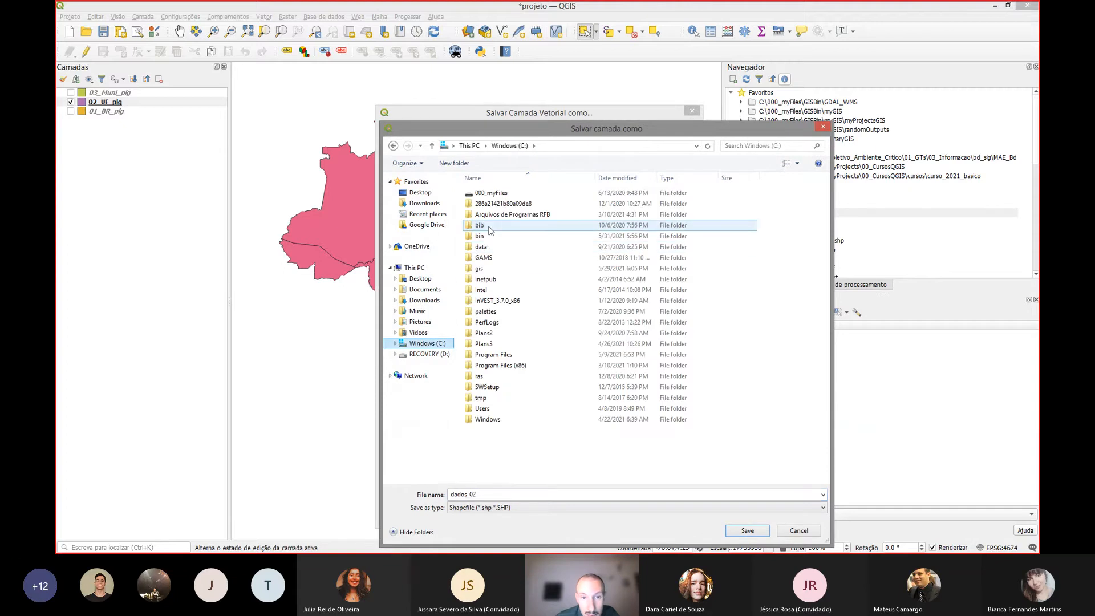
double_click(491, 235)
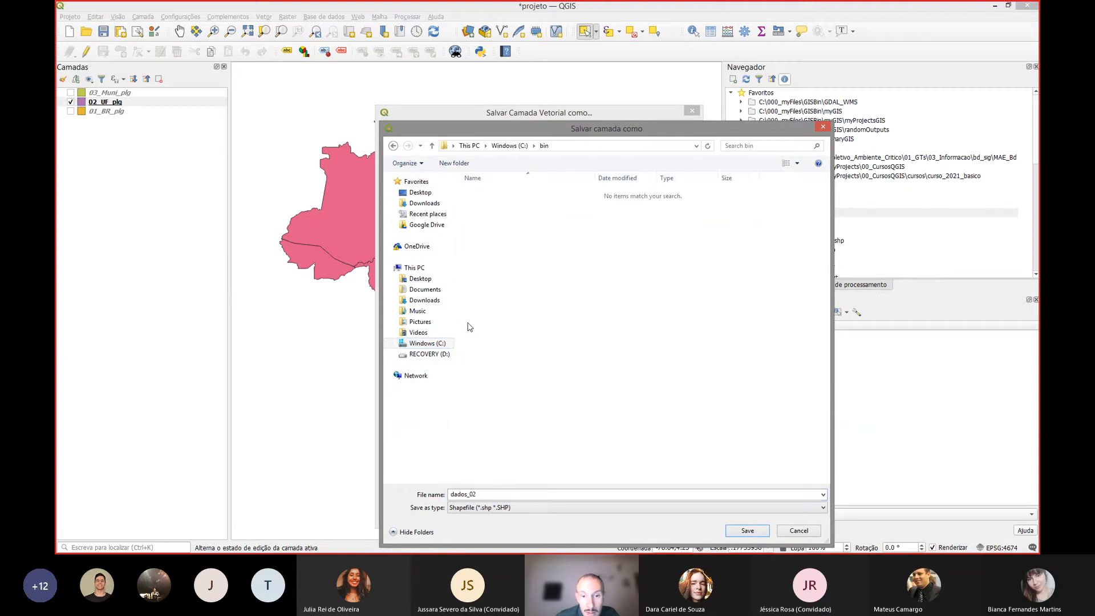
double_click(489, 493)
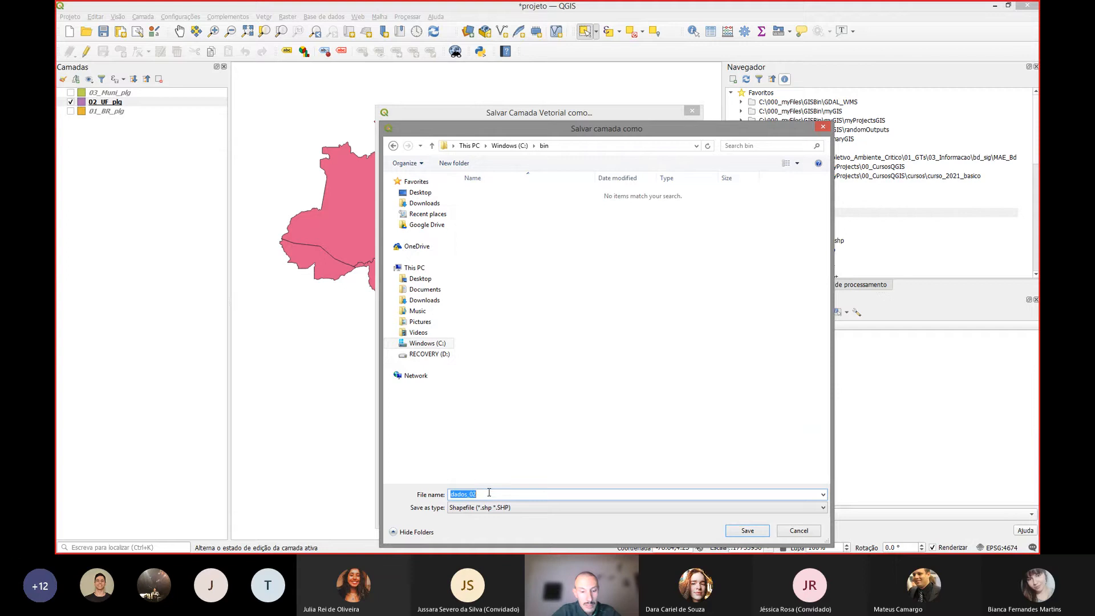
text(tocanti)
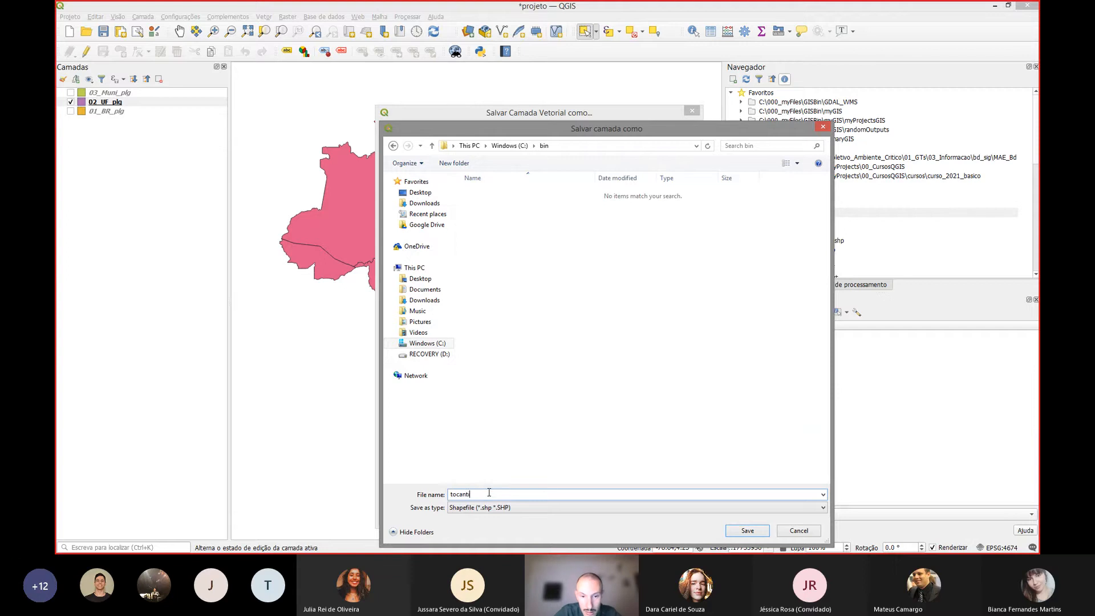
text(ns)
key(Return)
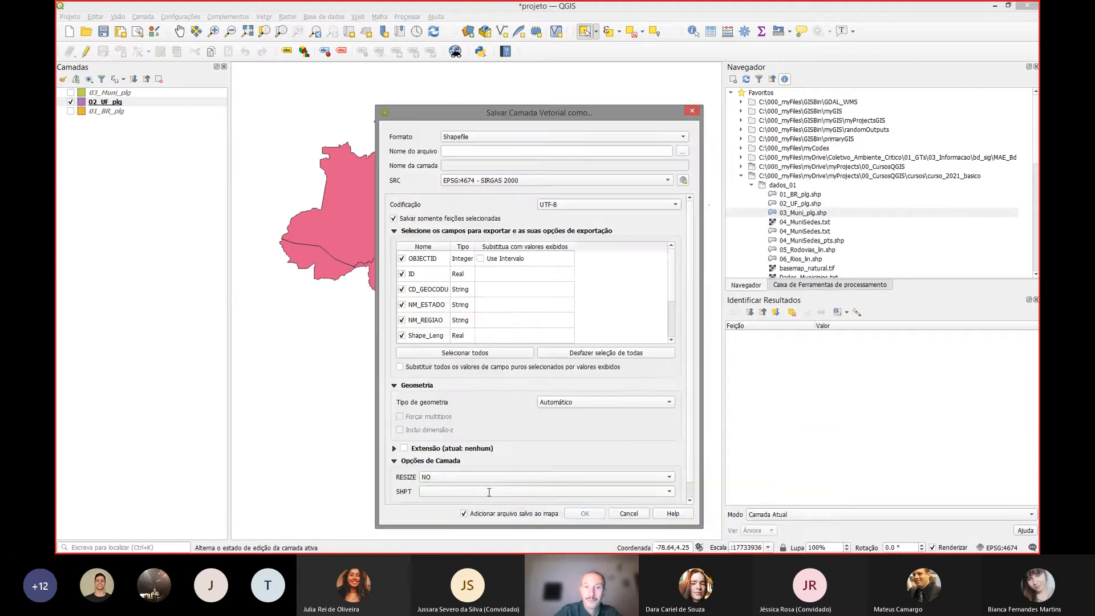
- Check the output path, turn off adding the saved file to the map, and run the export
click(501, 151)
drag(501, 151, 442, 153)
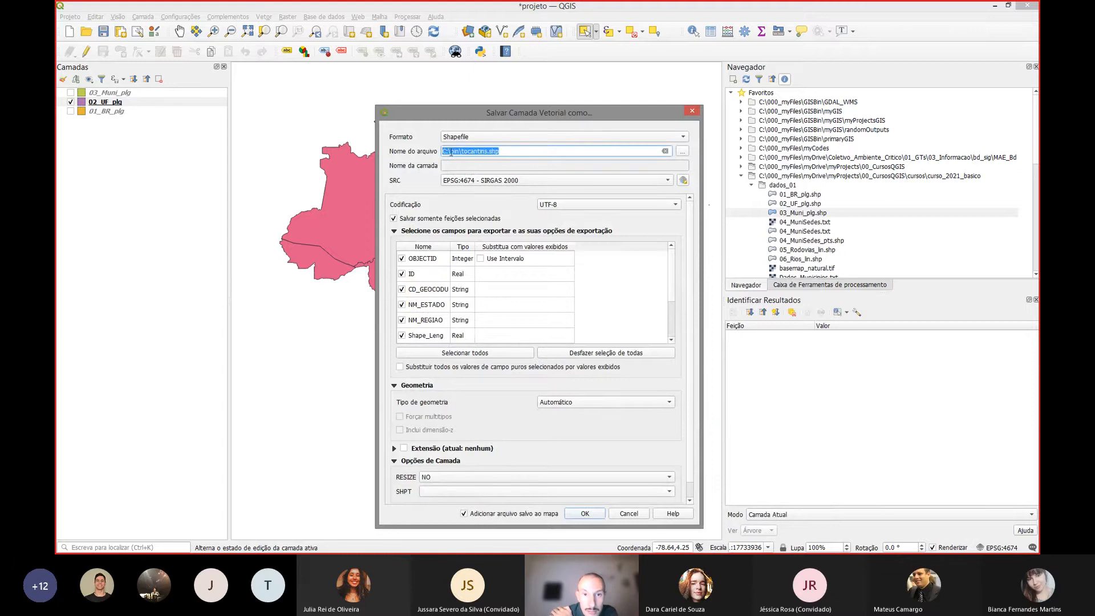
click(505, 151)
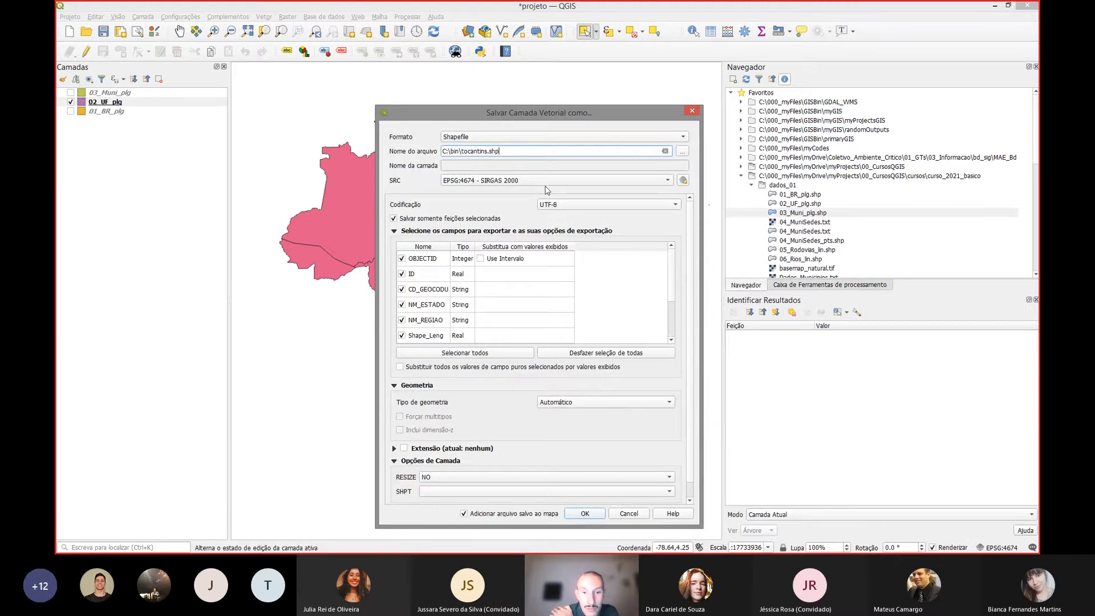
scroll(693, 240, down, 1)
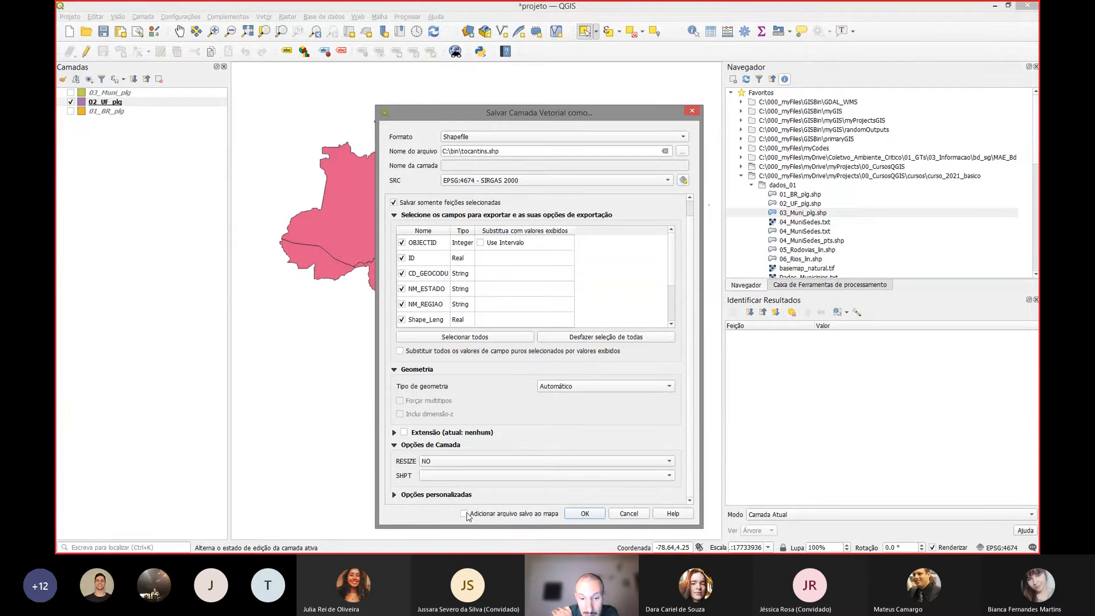
click(582, 514)
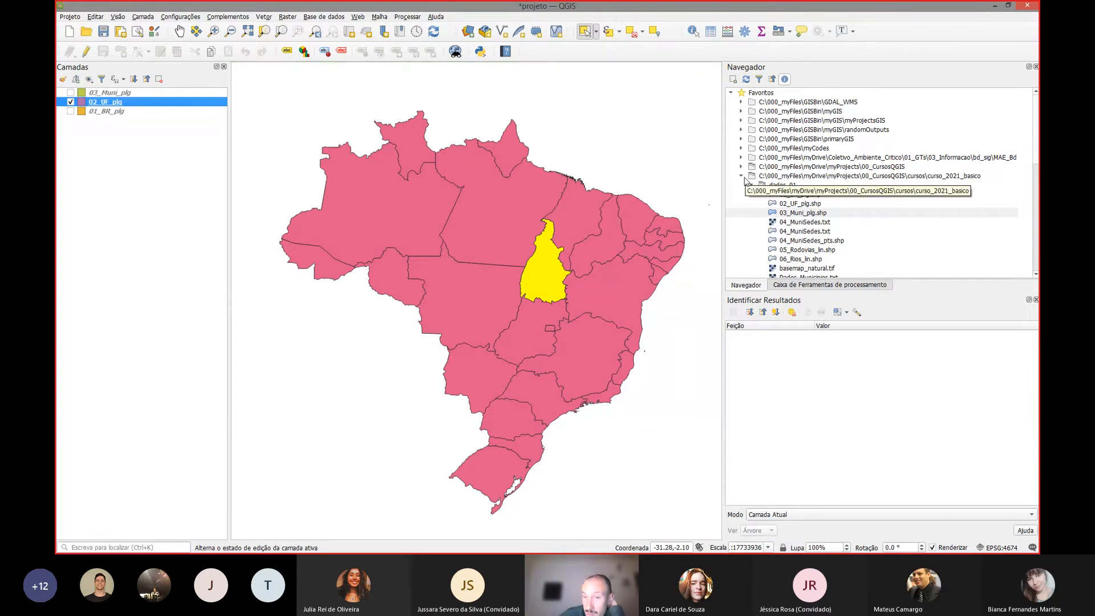
- Add tocantins.shp from the C:\bin favourite folder to the project
click(742, 177)
click(769, 185)
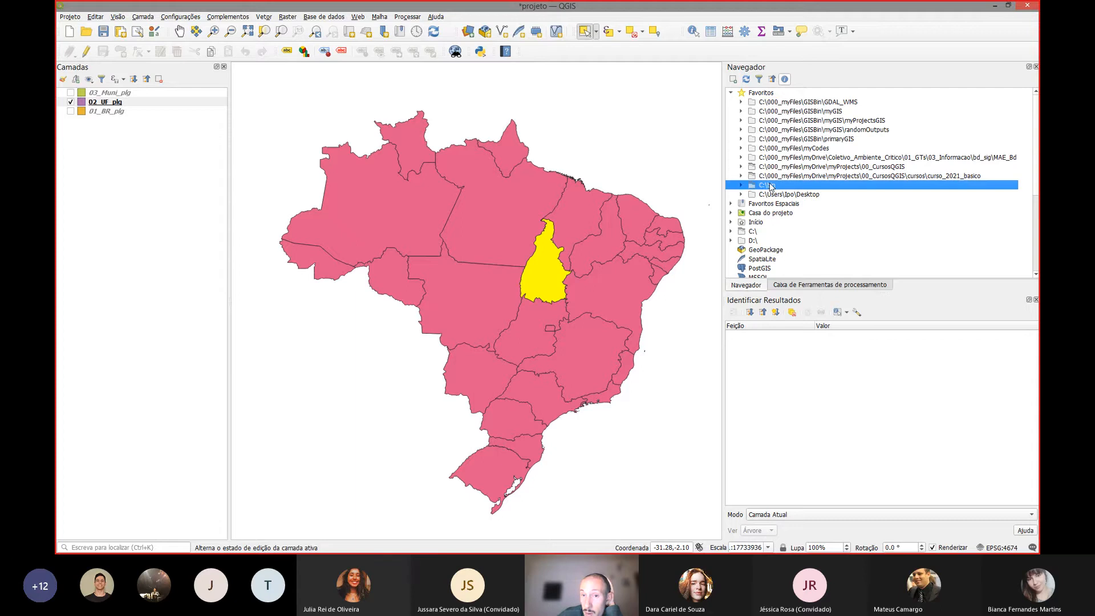
click(741, 186)
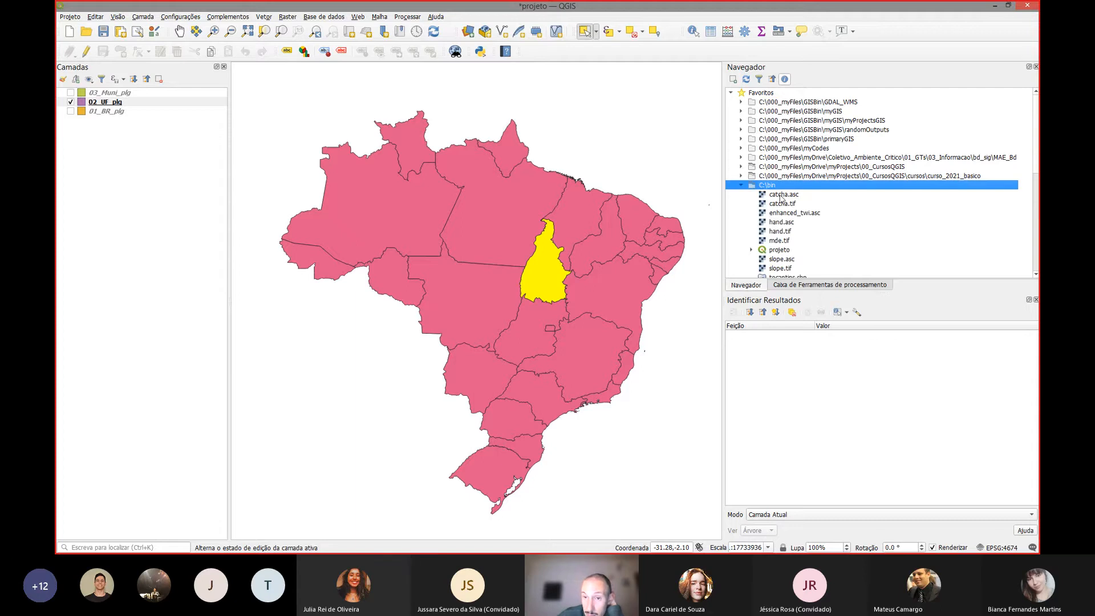
scroll(786, 206, down, 2)
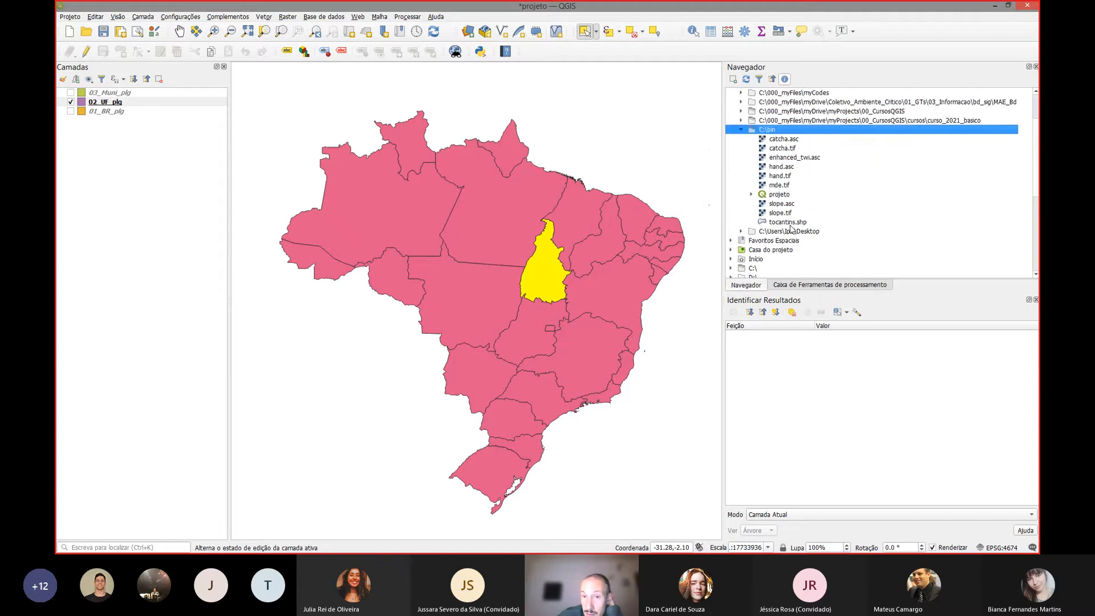
click(786, 222)
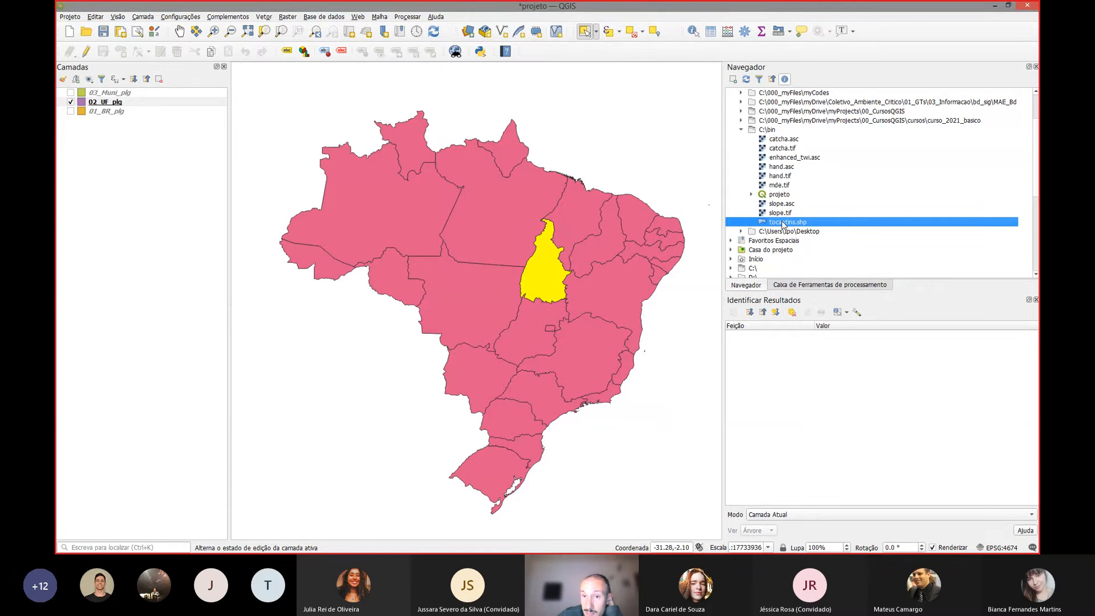
double_click(784, 222)
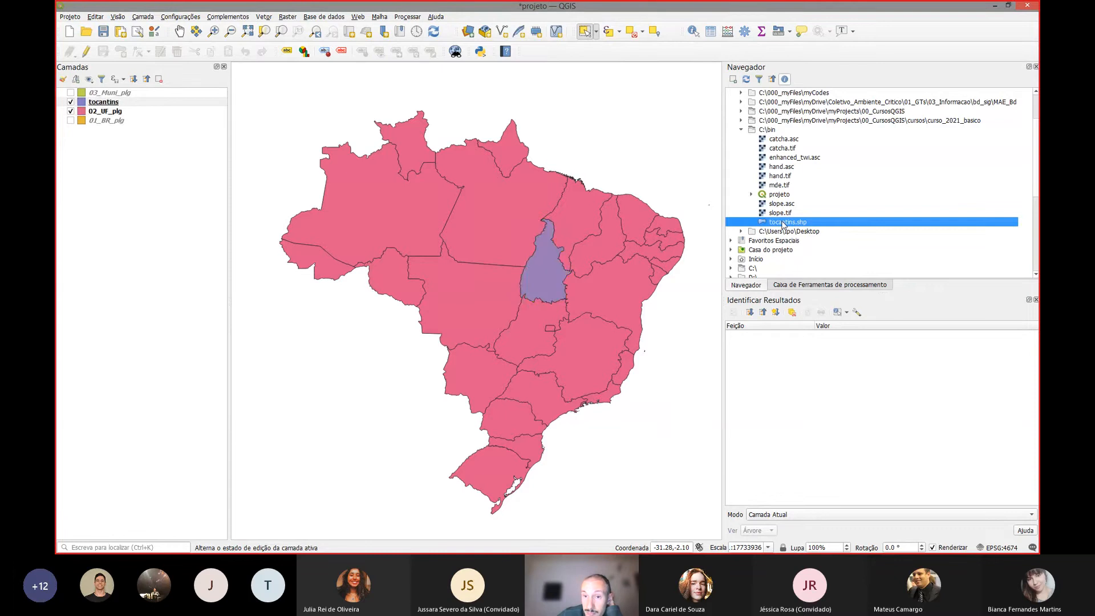
- Hide the 02_UF_plg layer and zoom the map to the tocantins layer
click(71, 112)
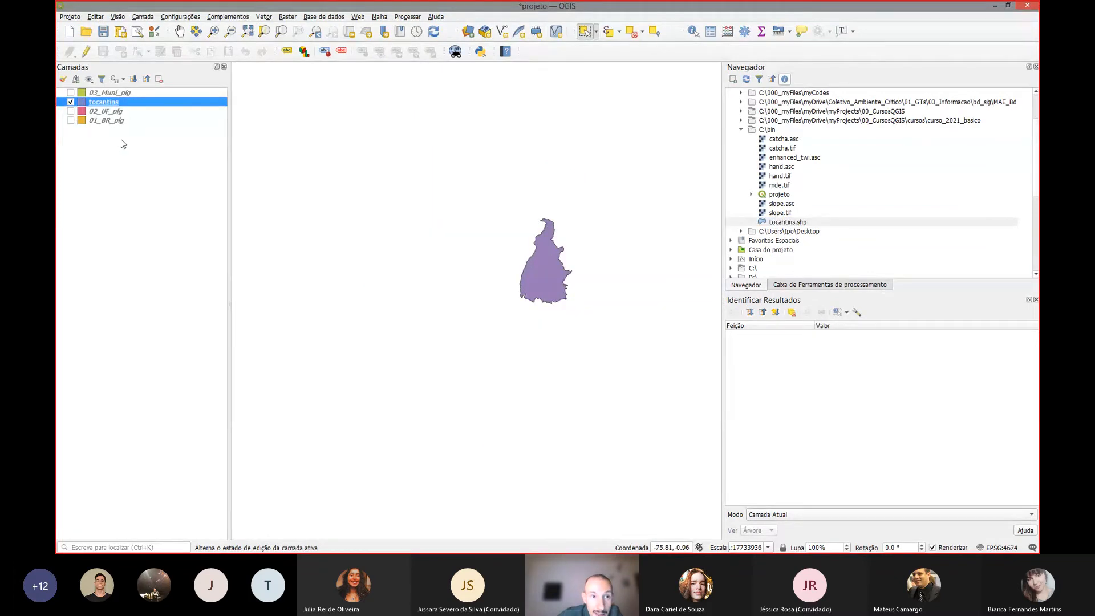
right_click(132, 104)
click(143, 112)
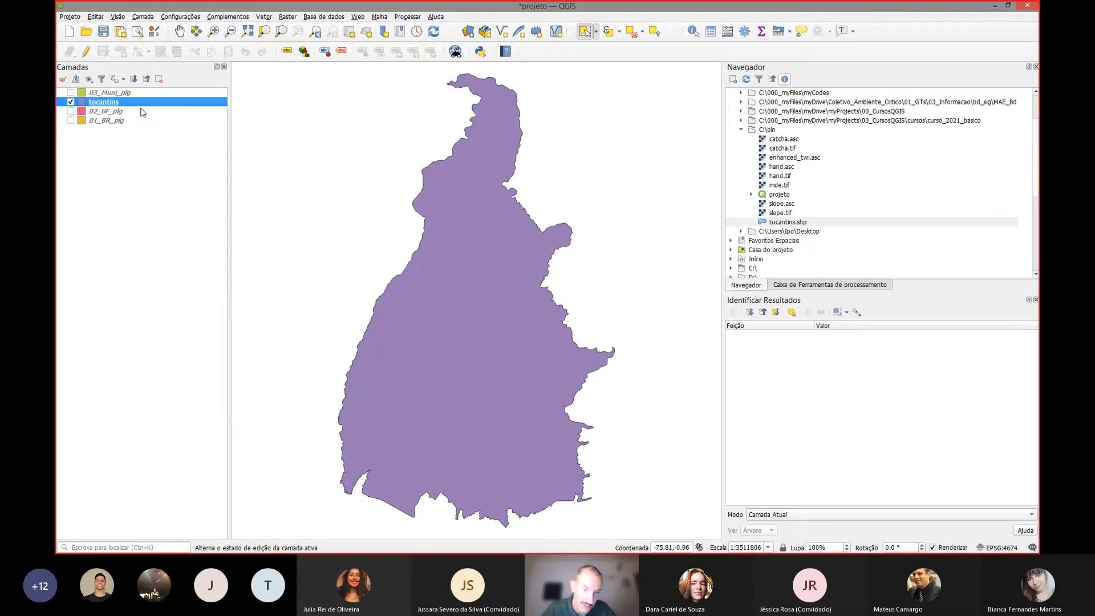
- Switch to the Microsoft Teams meeting and check the latest messages in the meeting chat
key(alt+Tab)
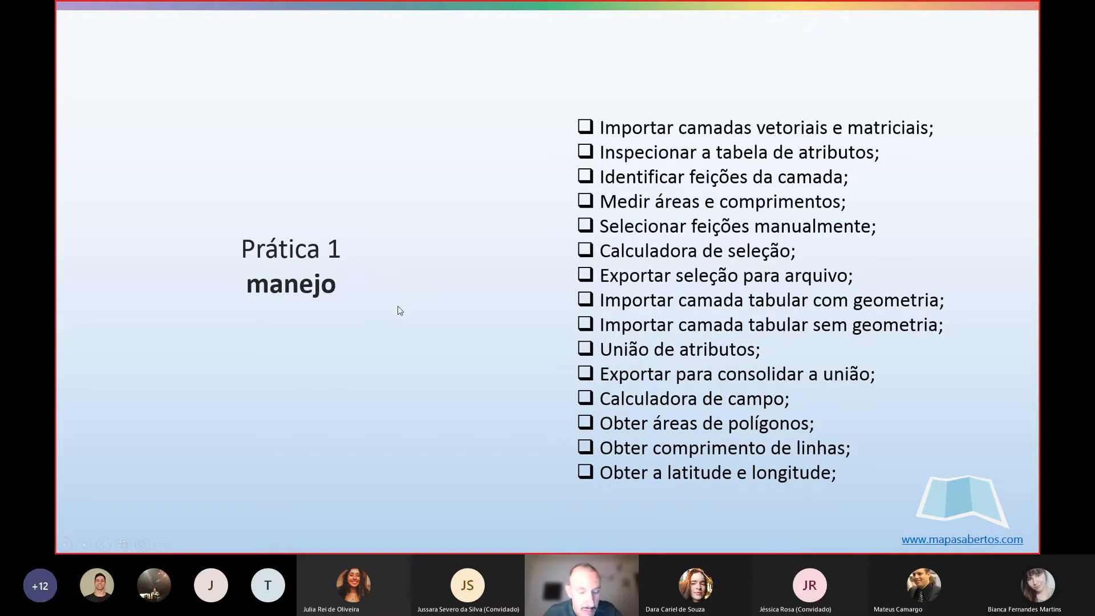
key(alt+Tab)
key(alt+Tab)
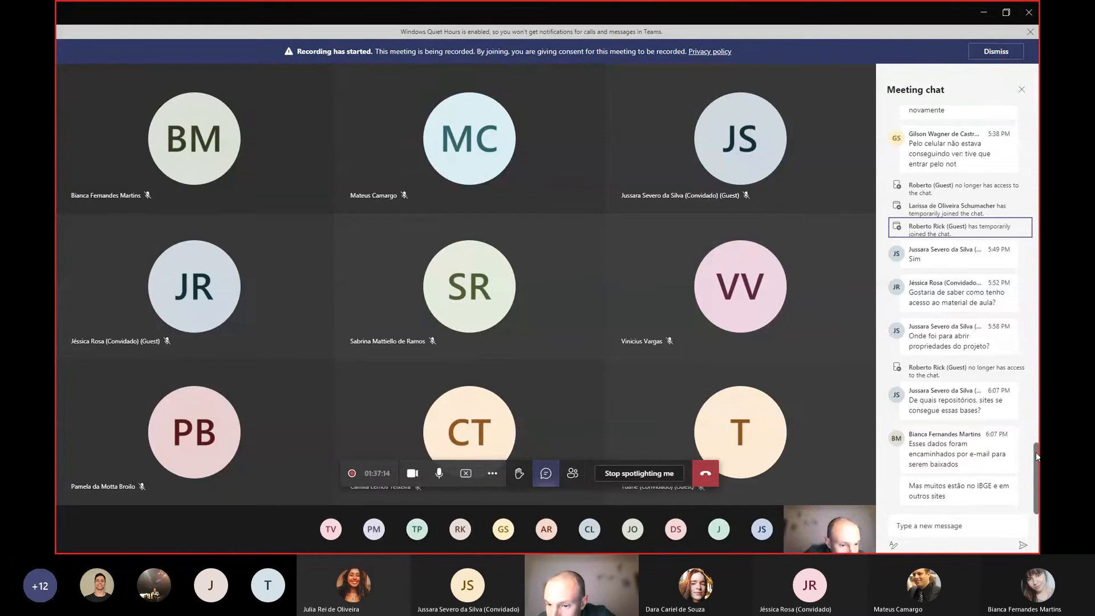
drag(1036, 451, 1035, 453)
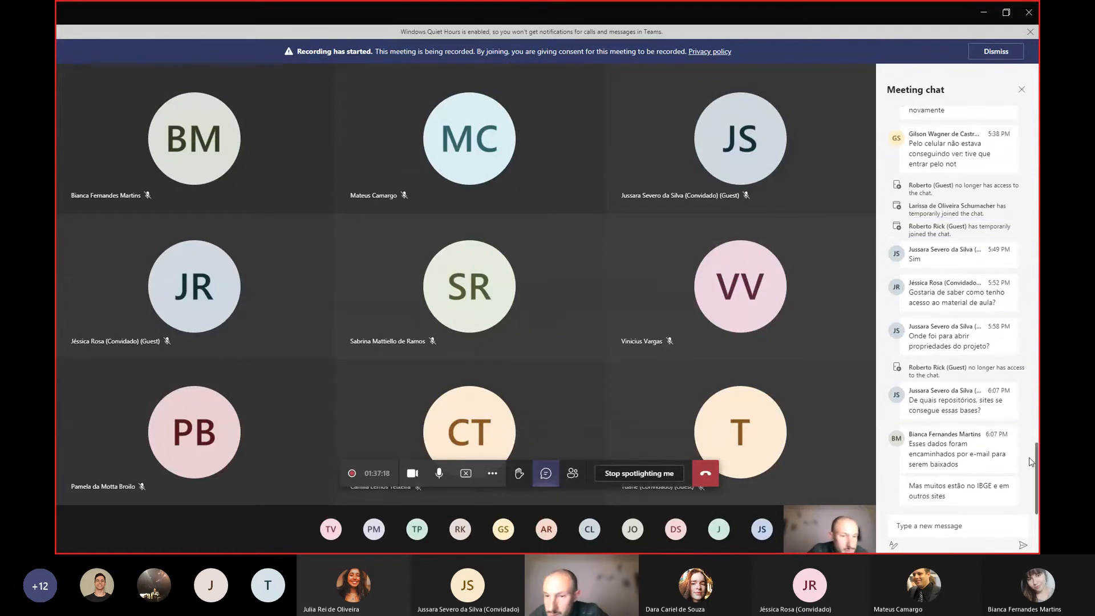
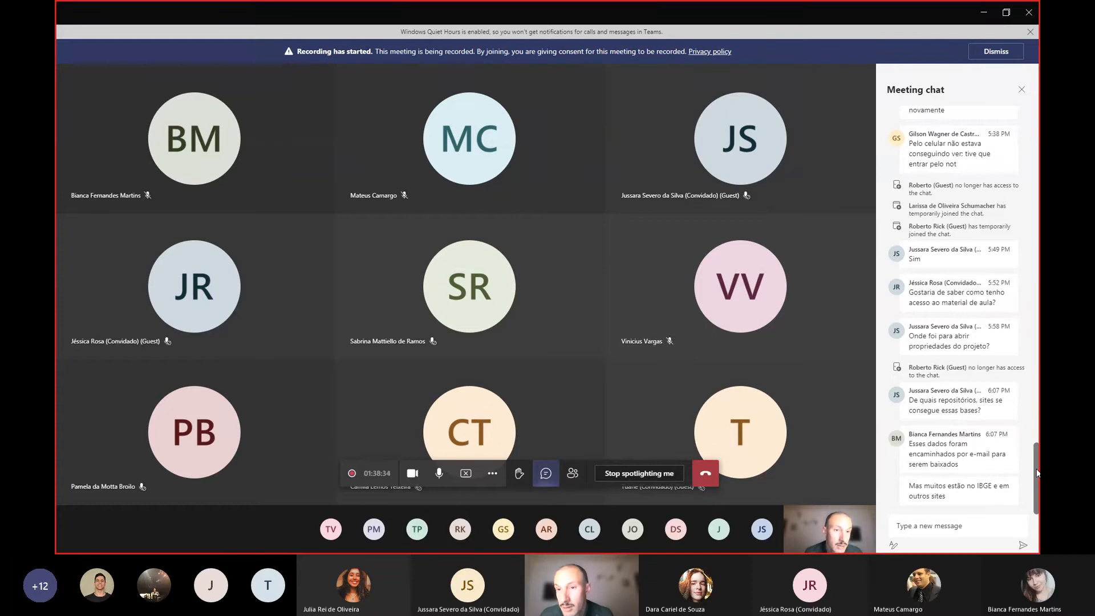
drag(1037, 472, 1036, 479)
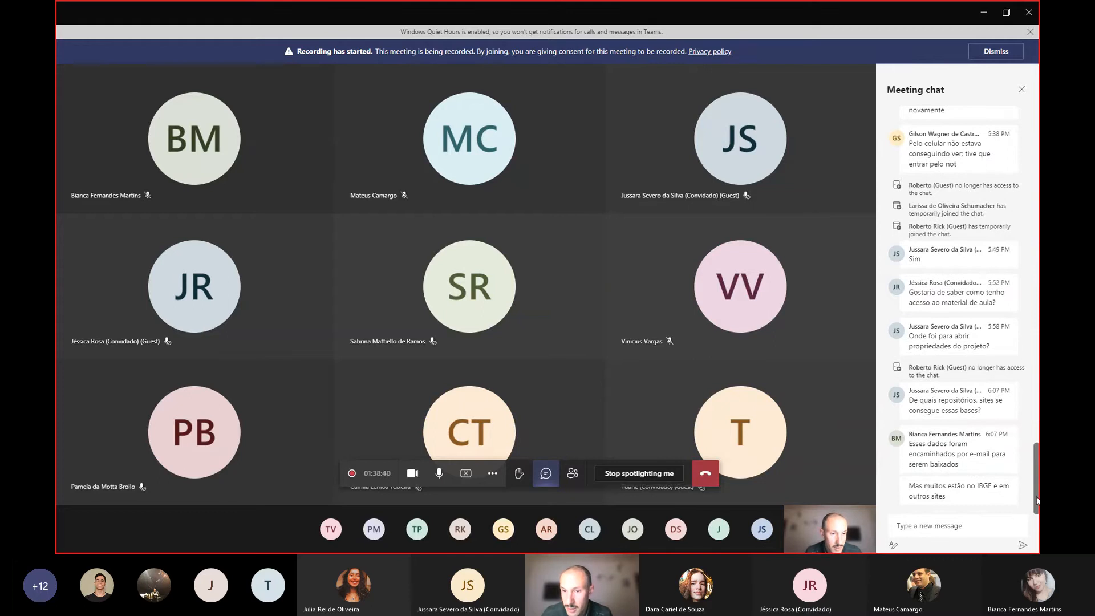
- Finish reading the latest meeting chat messages and switch back to the QGIS project
mouse_move(1036, 501)
mouse_down()
mouse_move(1036, 487)
mouse_move(1036, 517)
mouse_up()
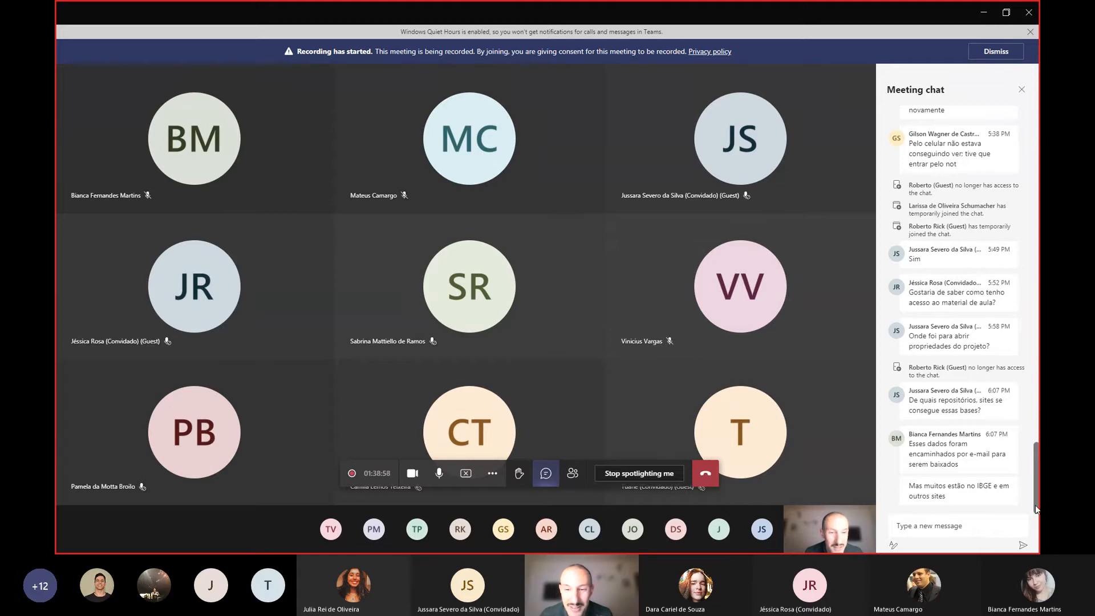
mouse_move(1035, 504)
mouse_down()
mouse_move(1034, 478)
mouse_move(1036, 507)
mouse_up()
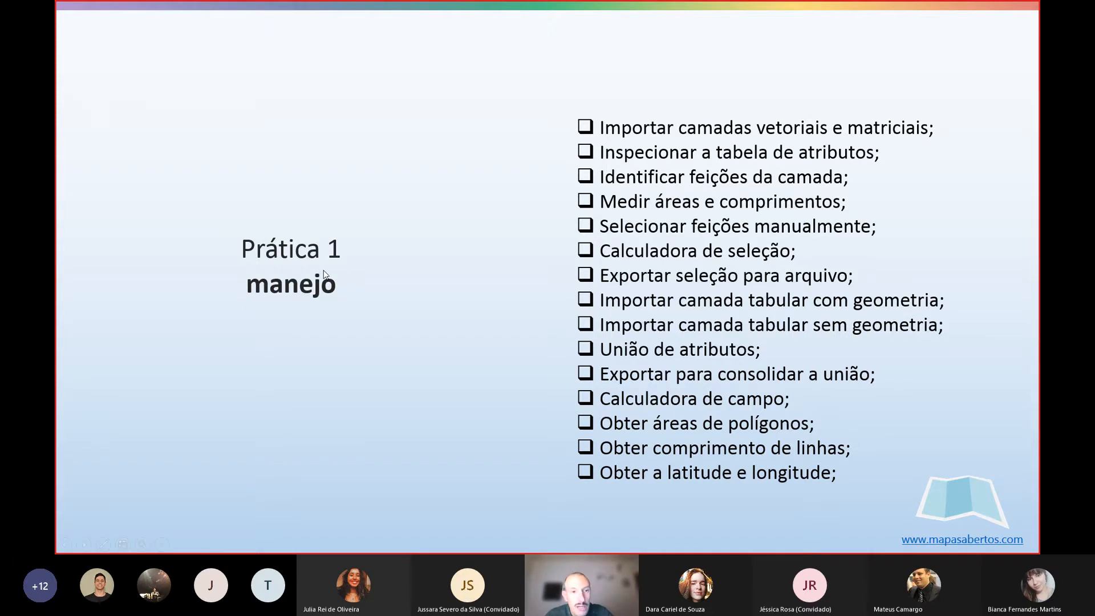
key(alt+Tab)
key(alt+Tab)
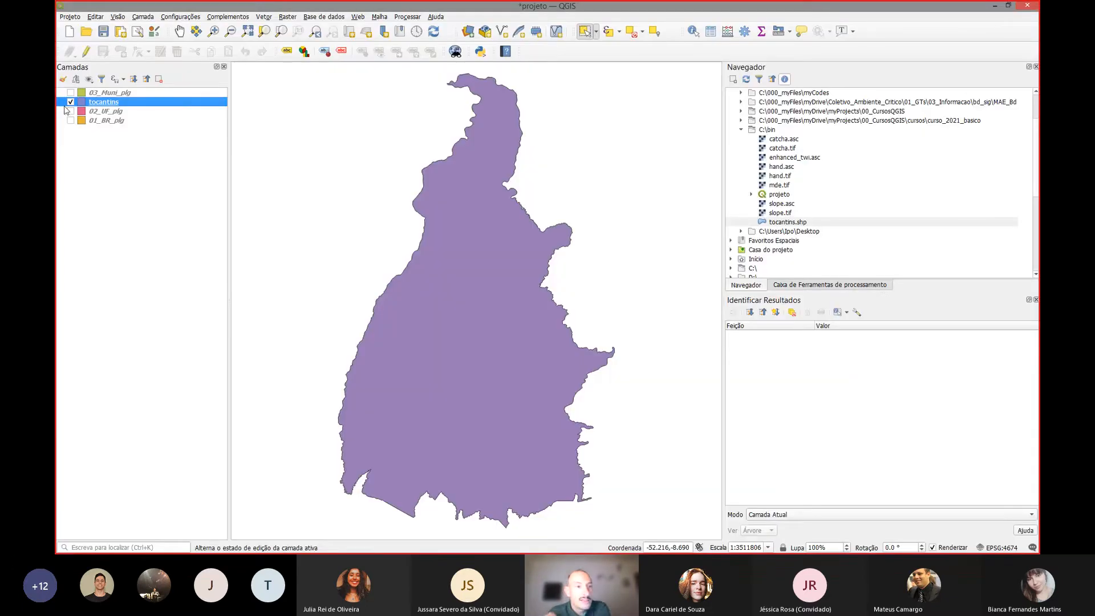
- Hide the tocantins layer and show the 03_Muni_plg municipalities layer instead
click(71, 102)
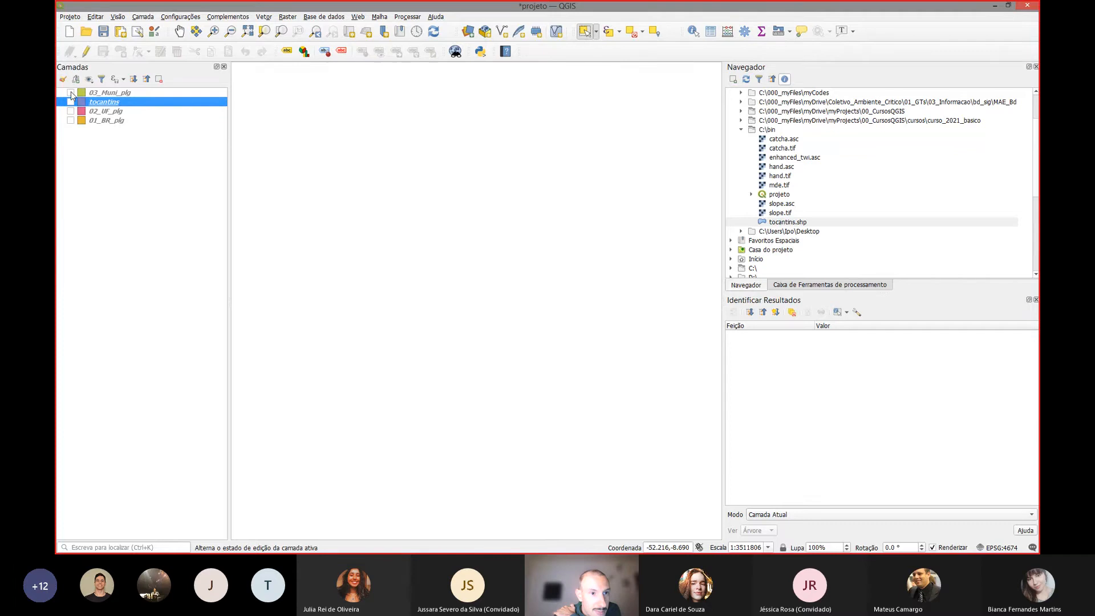
click(71, 92)
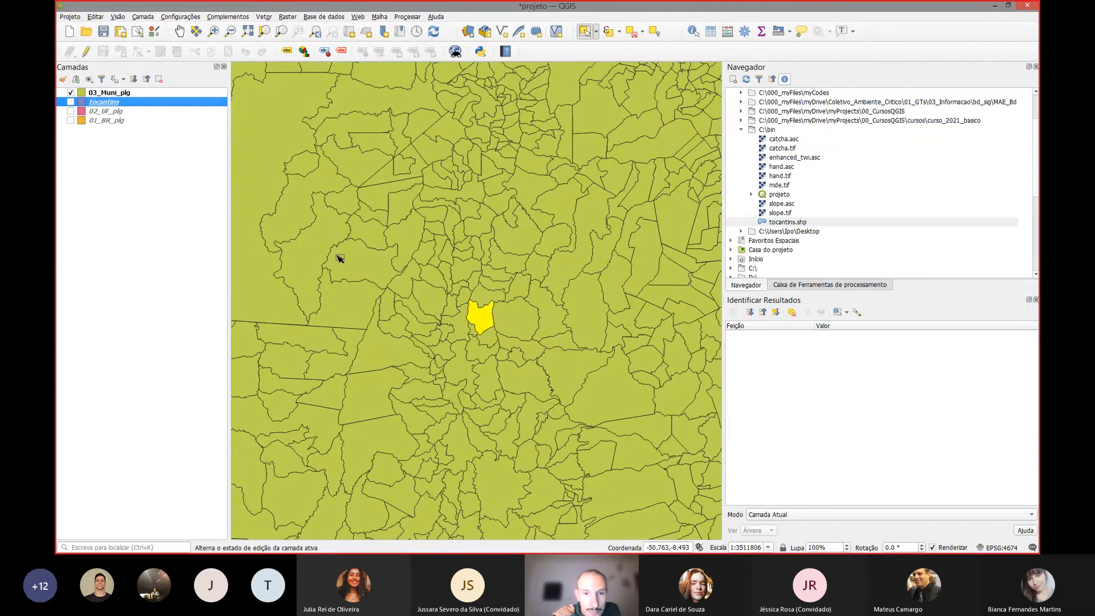
scroll(339, 258, down, 2)
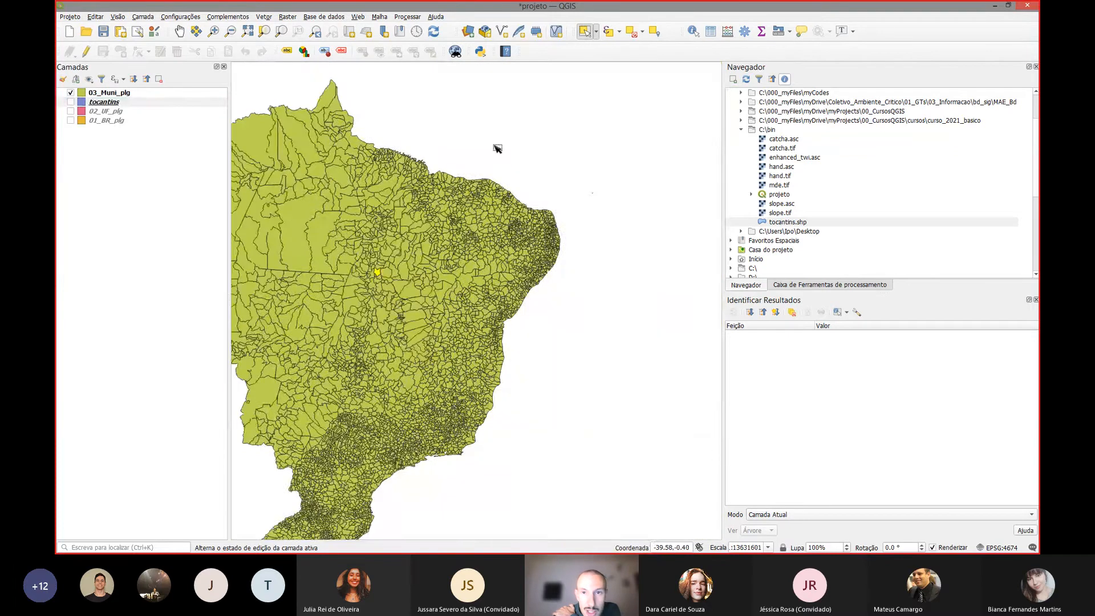
drag(498, 148, 595, 127)
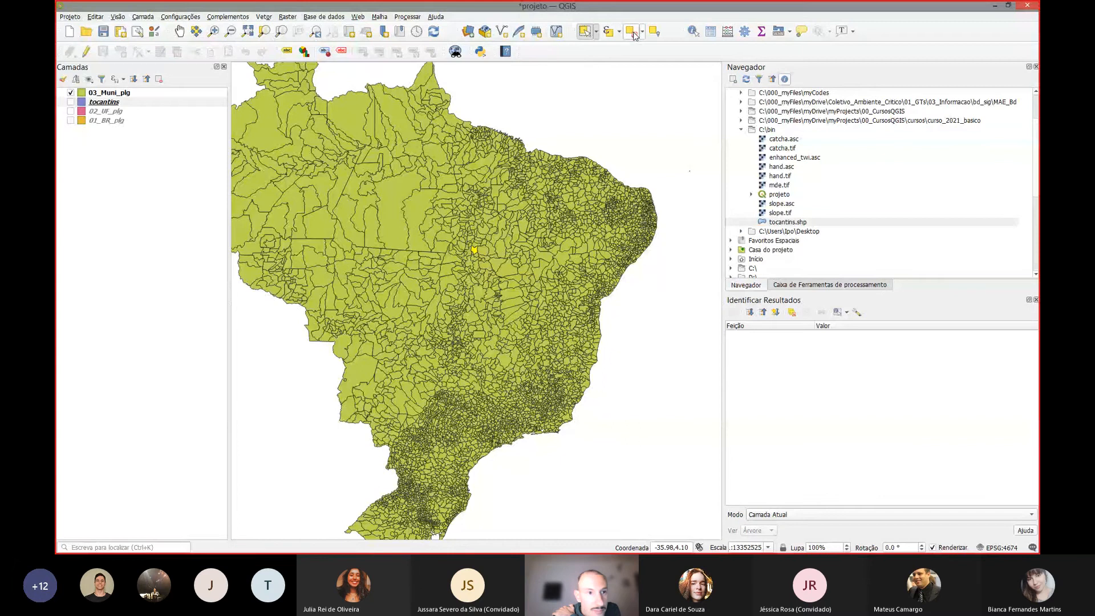
- Clear the feature selection on 03_Muni_plg and zoom the map to the full extent of that layer
click(152, 93)
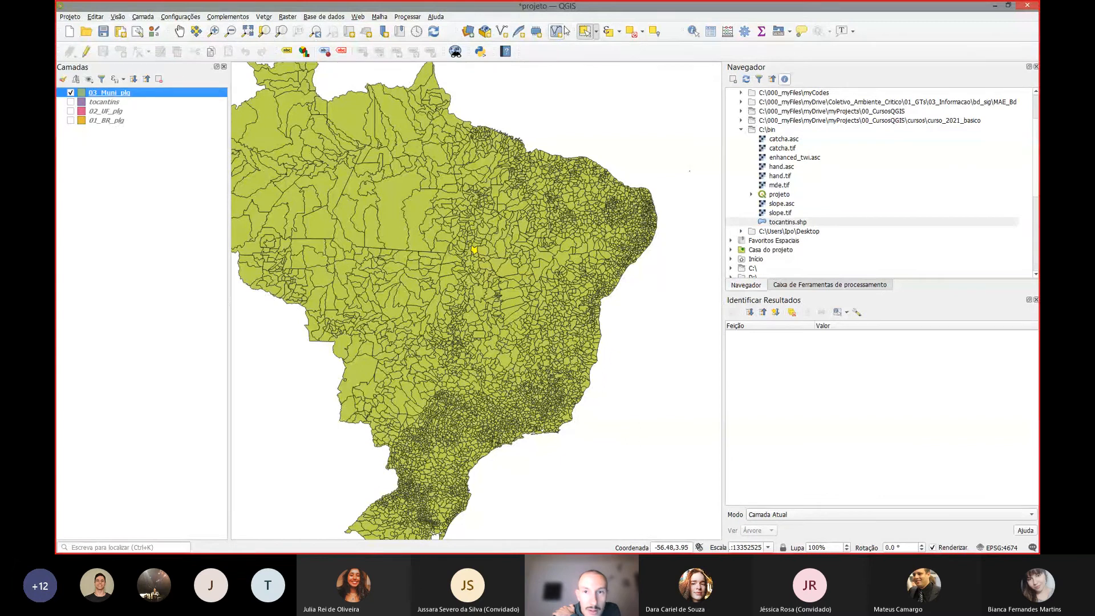
click(631, 32)
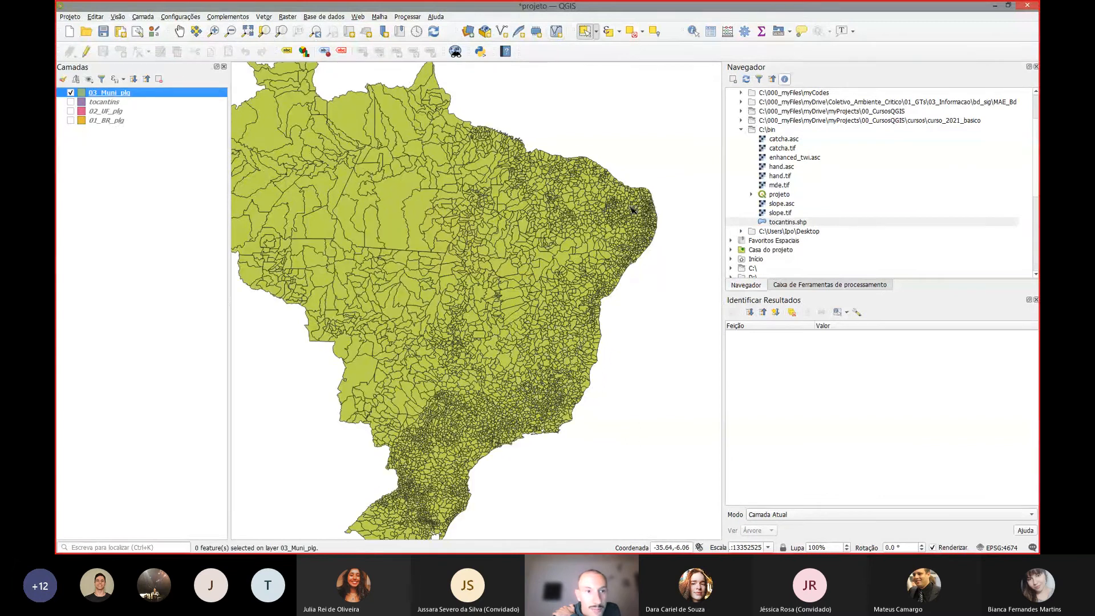
right_click(125, 96)
click(135, 101)
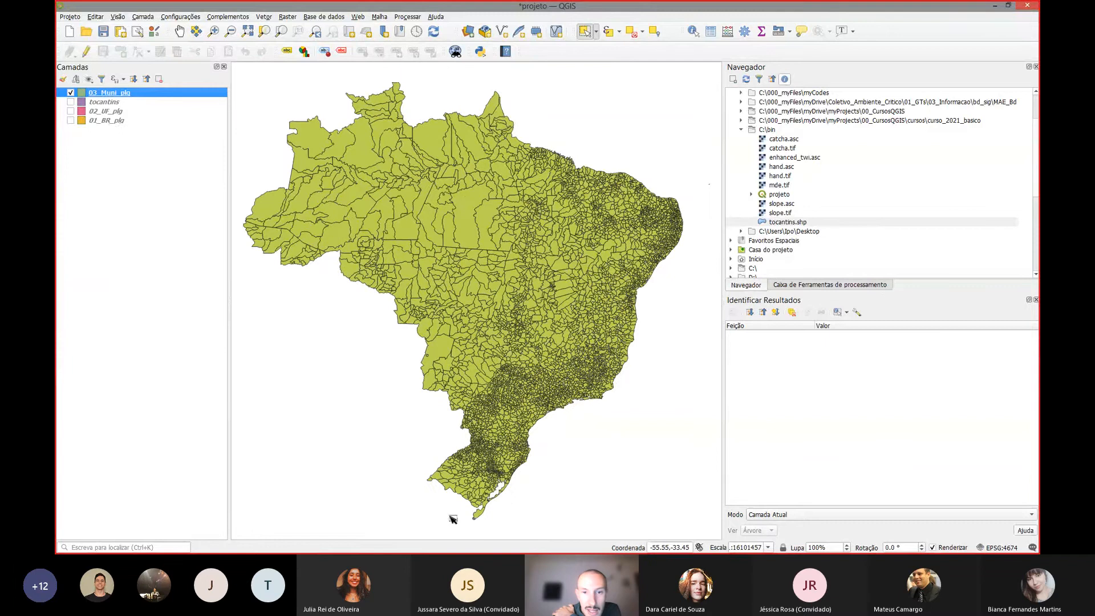
- Add 04_MuniSedes_pts.shp from the dados_01 folder of the curso_2021_basico favourite to the project
click(742, 130)
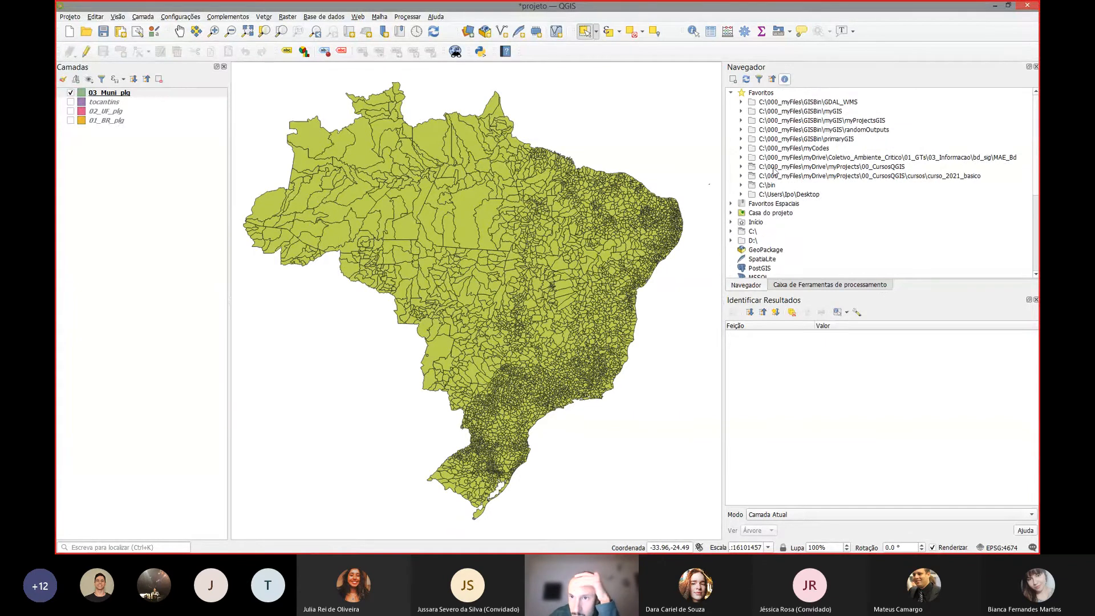
click(821, 176)
click(741, 177)
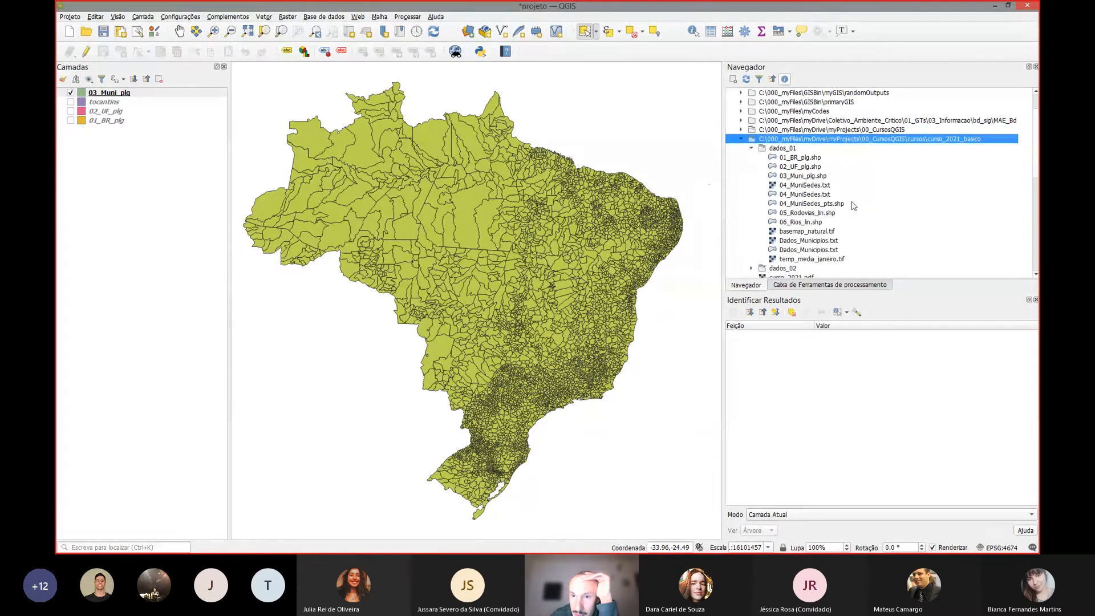
click(852, 204)
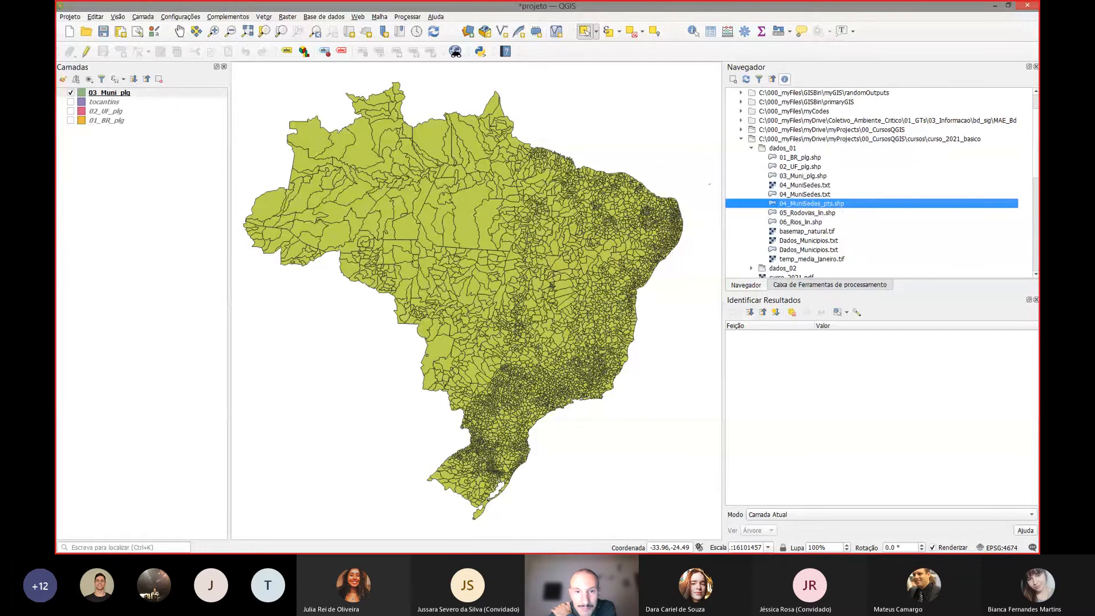
drag(840, 204, 526, 122)
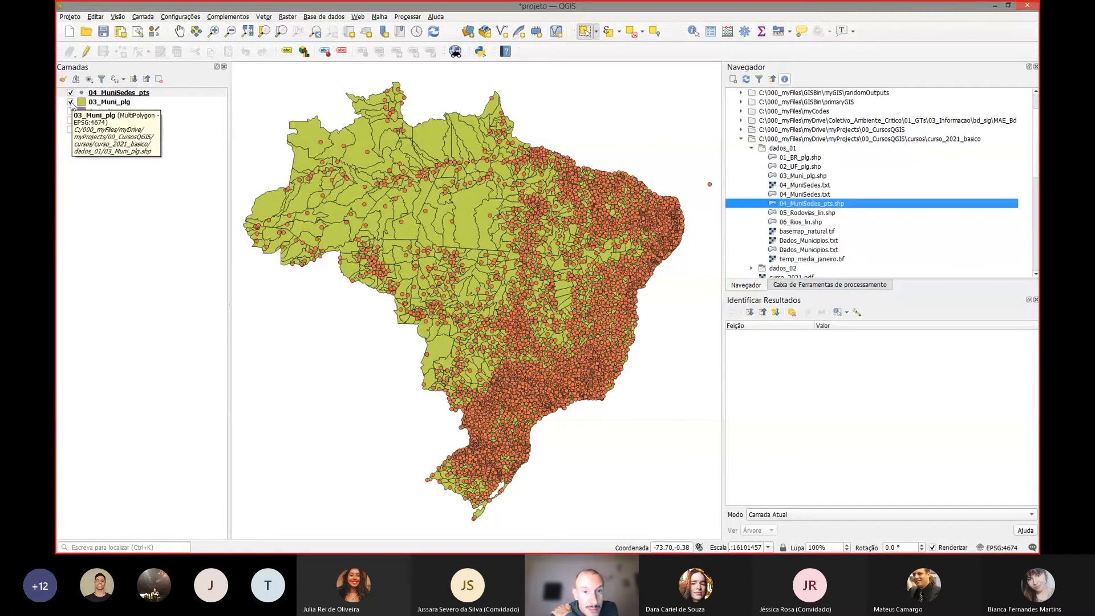
- Compare the municipal seat points with and without the 03_Muni_plg polygons, inspecting their positions inside the municipalities up close
click(70, 102)
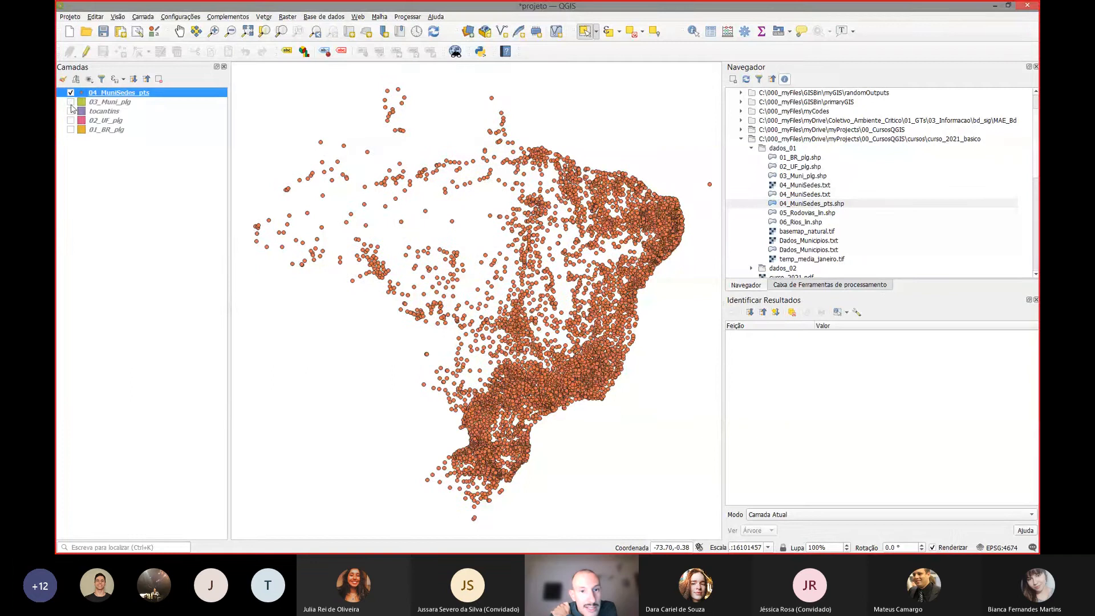
click(70, 102)
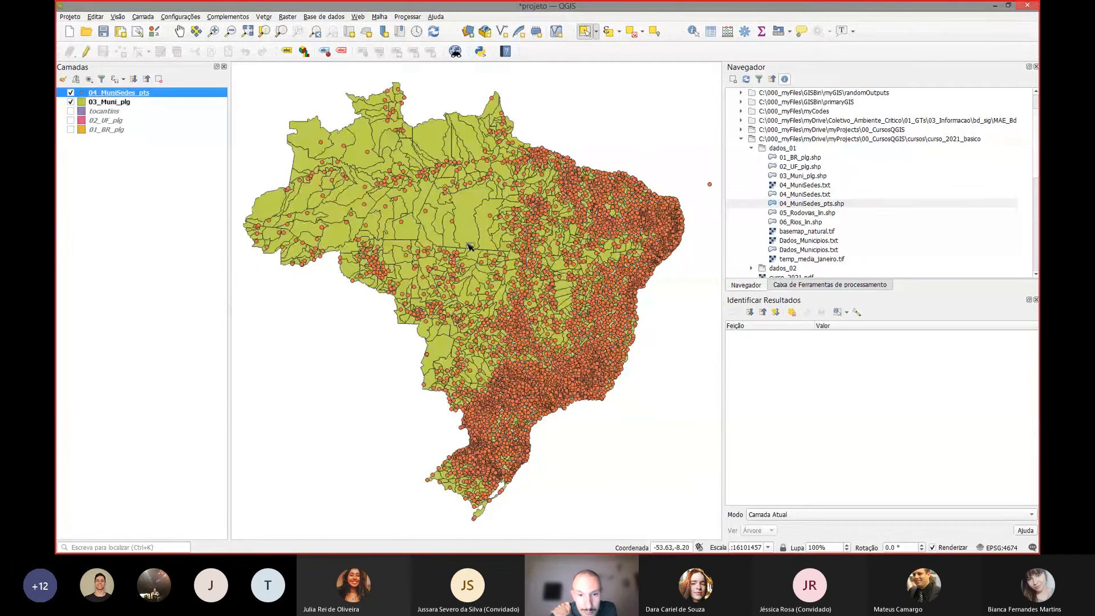
scroll(480, 266, up, 1)
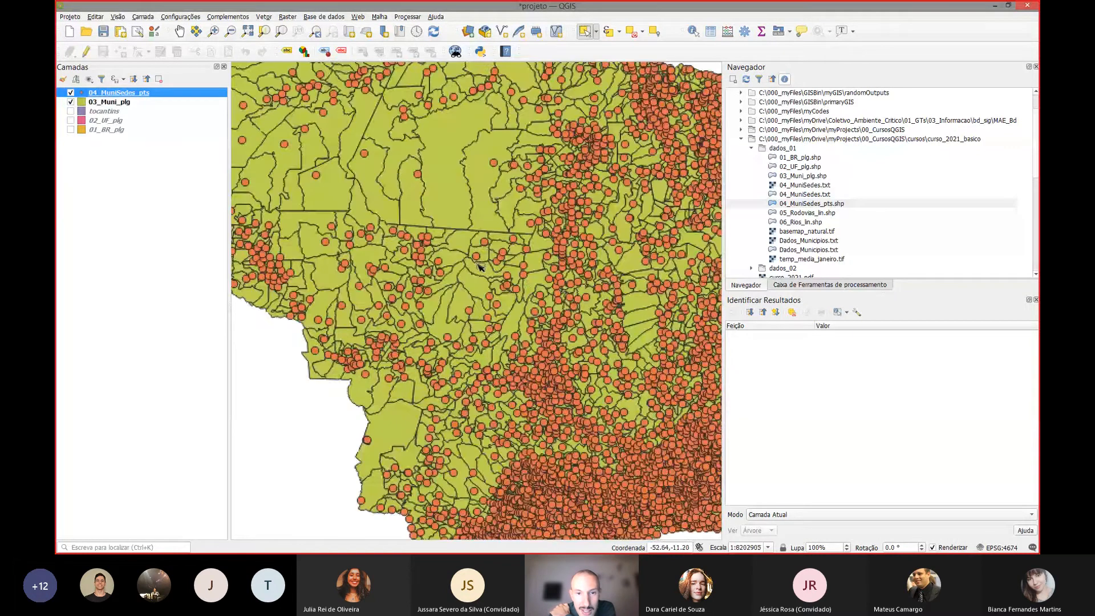
scroll(479, 267, up, 3)
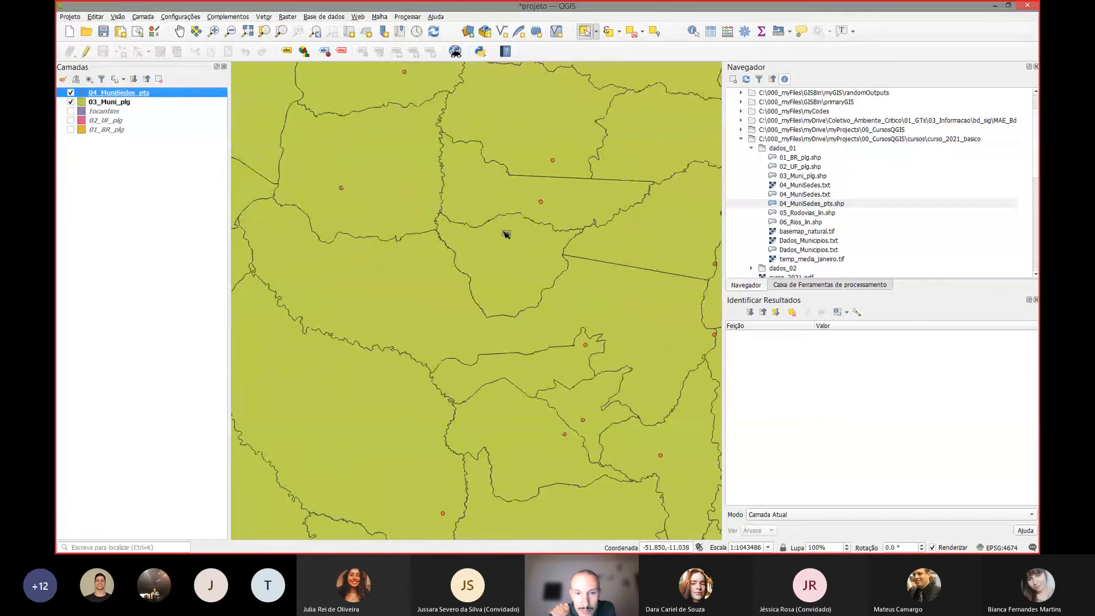
scroll(506, 234, down, 2)
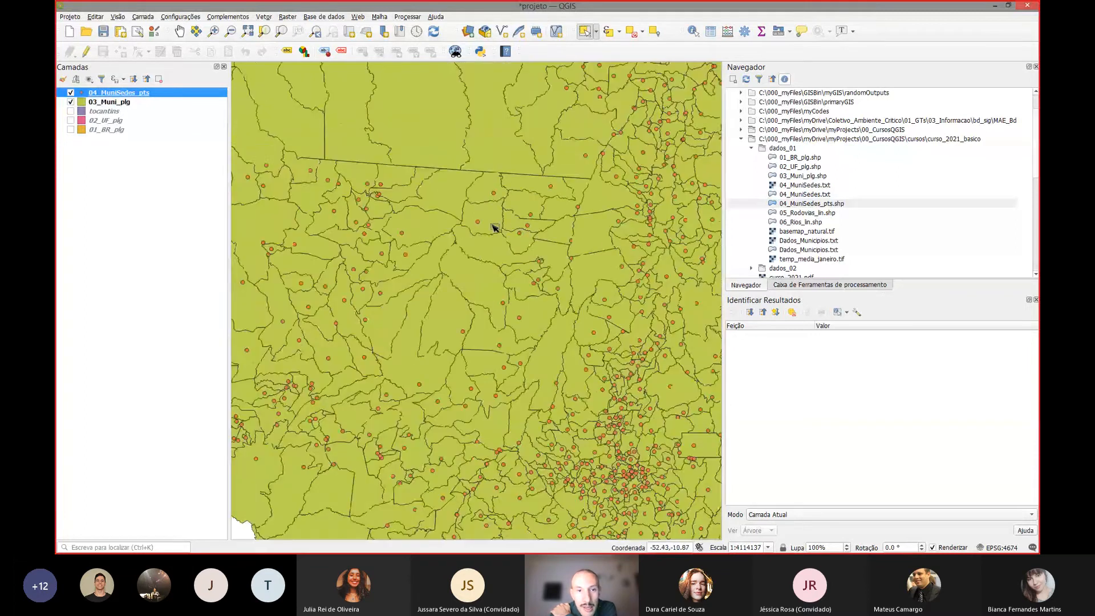
scroll(494, 227, down, 1)
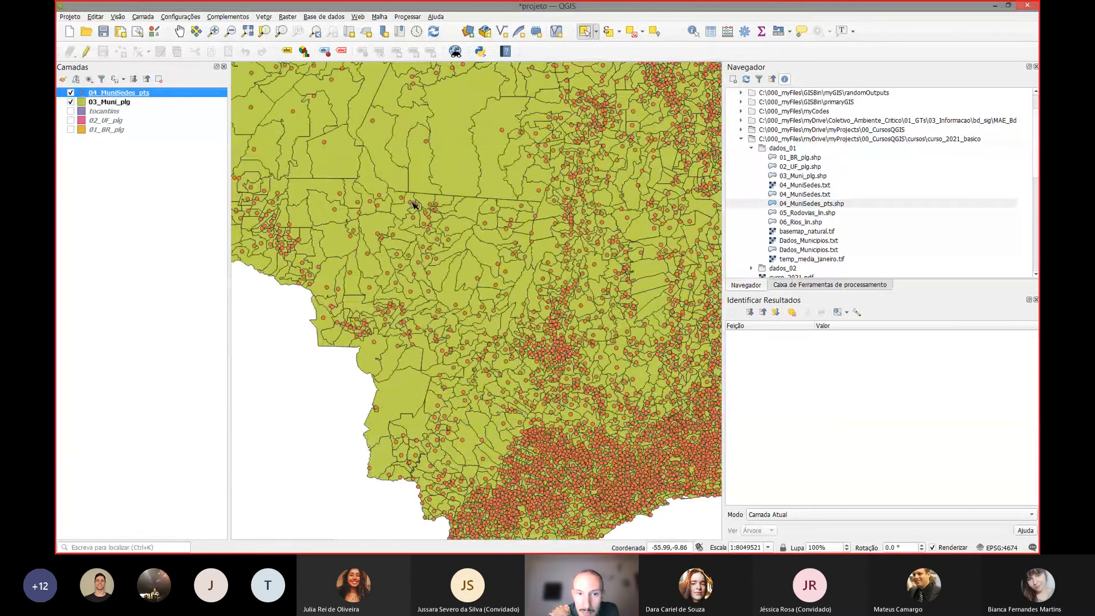
scroll(414, 204, down, 1)
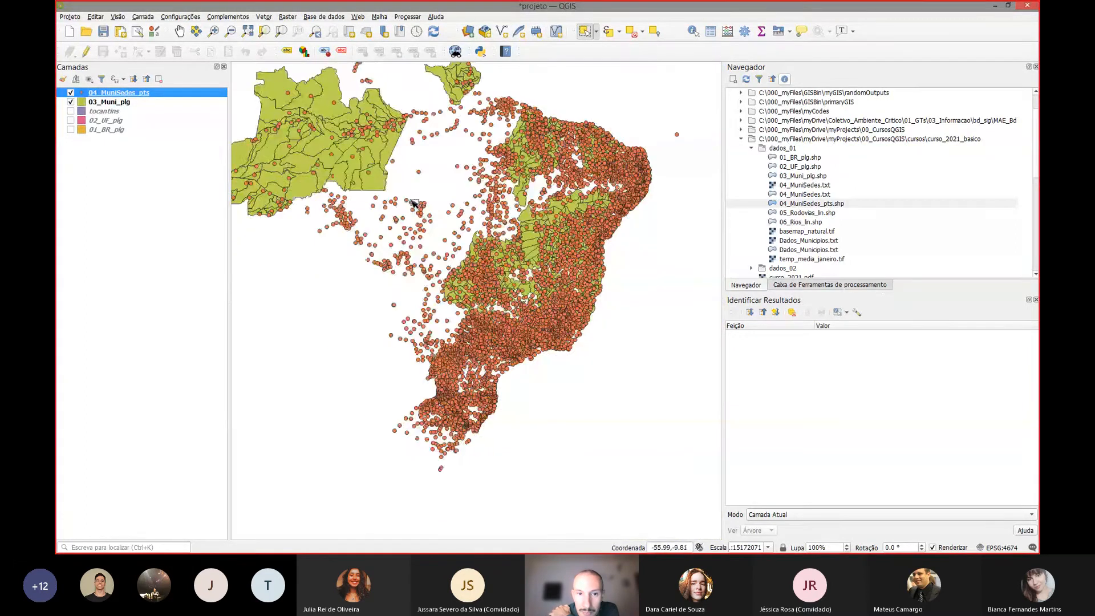
- Open the 04_MuniSedes_pts attribute table, widen its window and examine the pop2000 and pop2010 fields
click(711, 32)
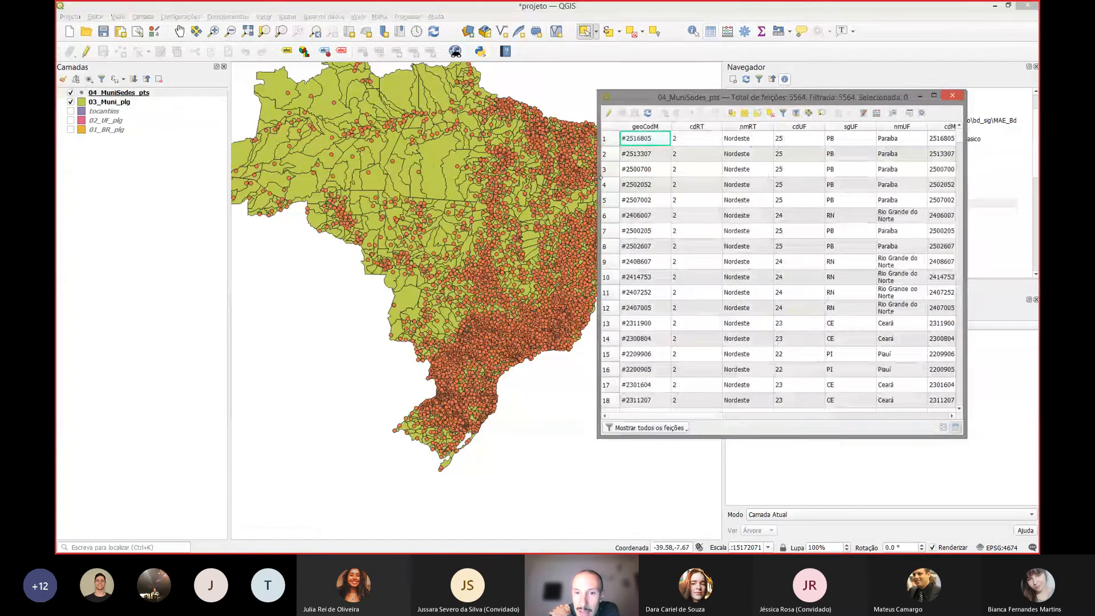
drag(591, 264, 84, 264)
drag(85, 137, 94, 137)
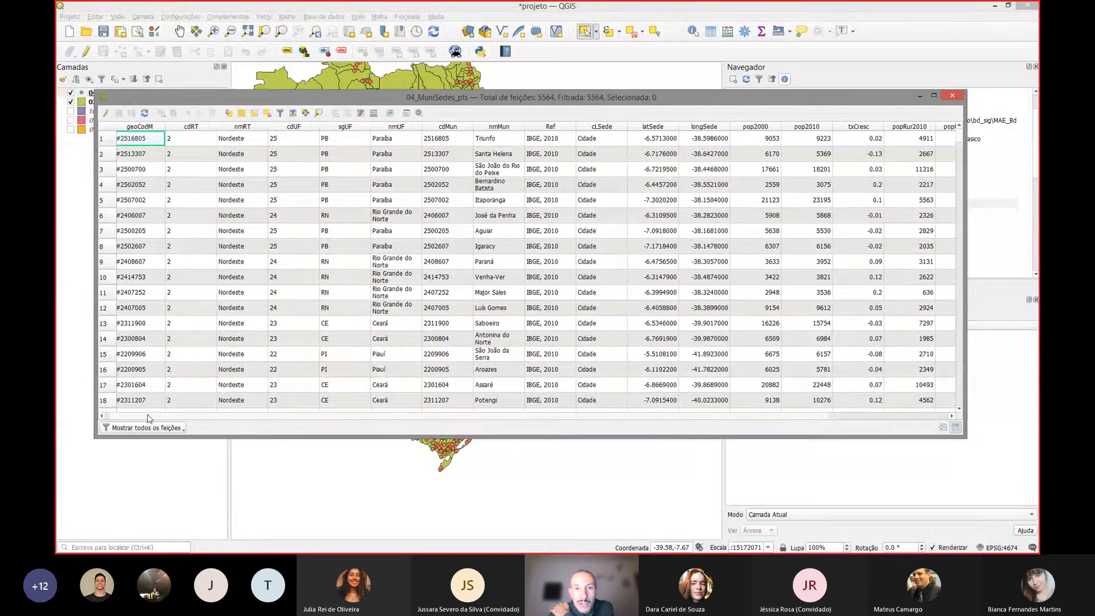
drag(146, 419, 433, 418)
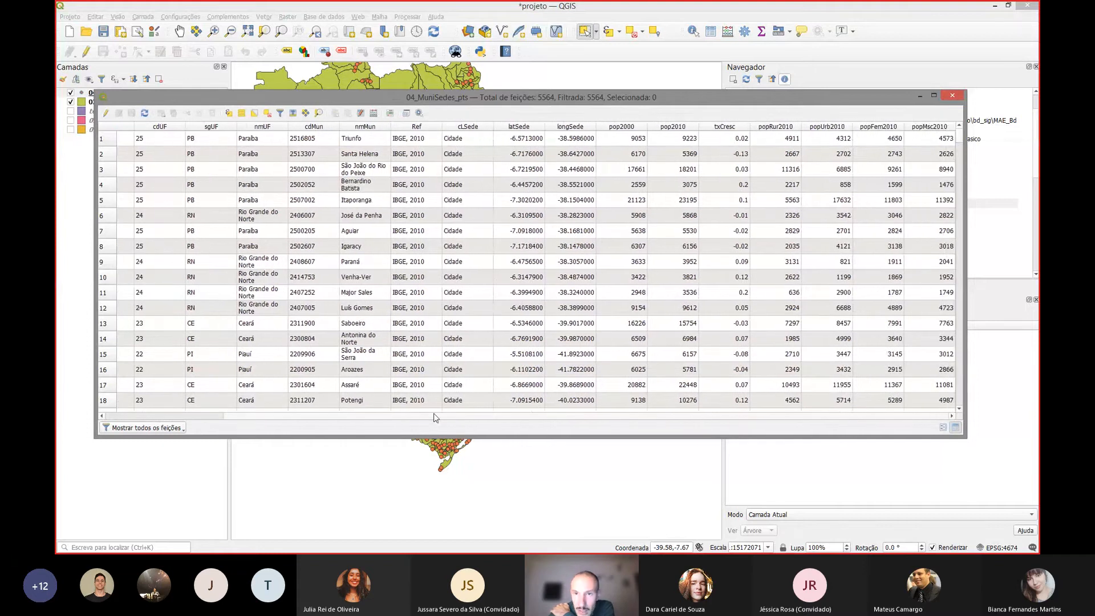
click(638, 144)
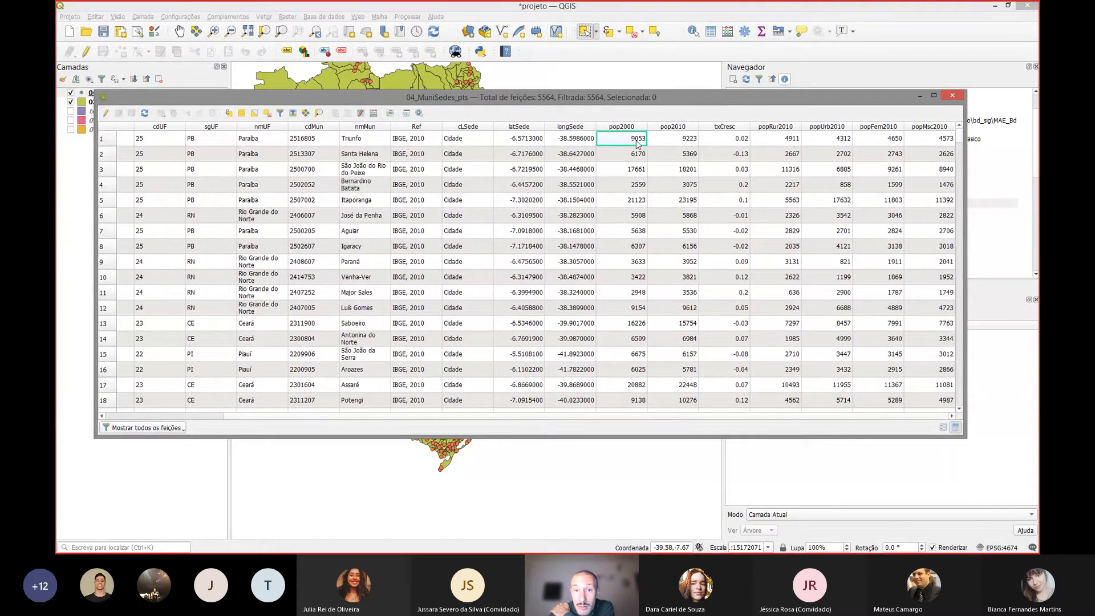
click(666, 143)
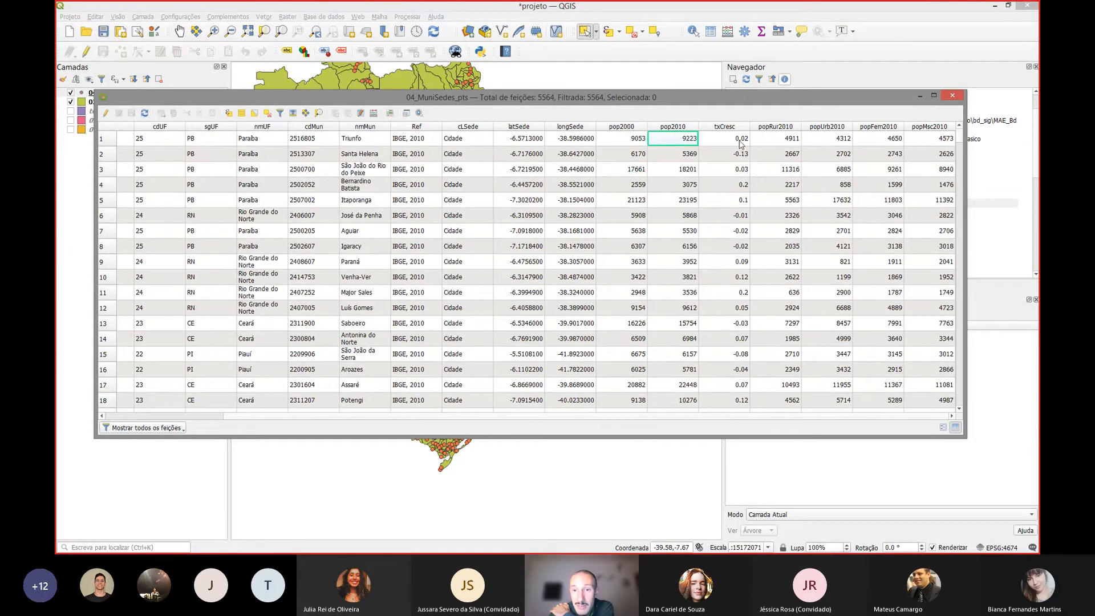
- Sort the table by pop2000 in descending order, review the 2010 rural, urban, female and male population fields, and close the table
click(618, 127)
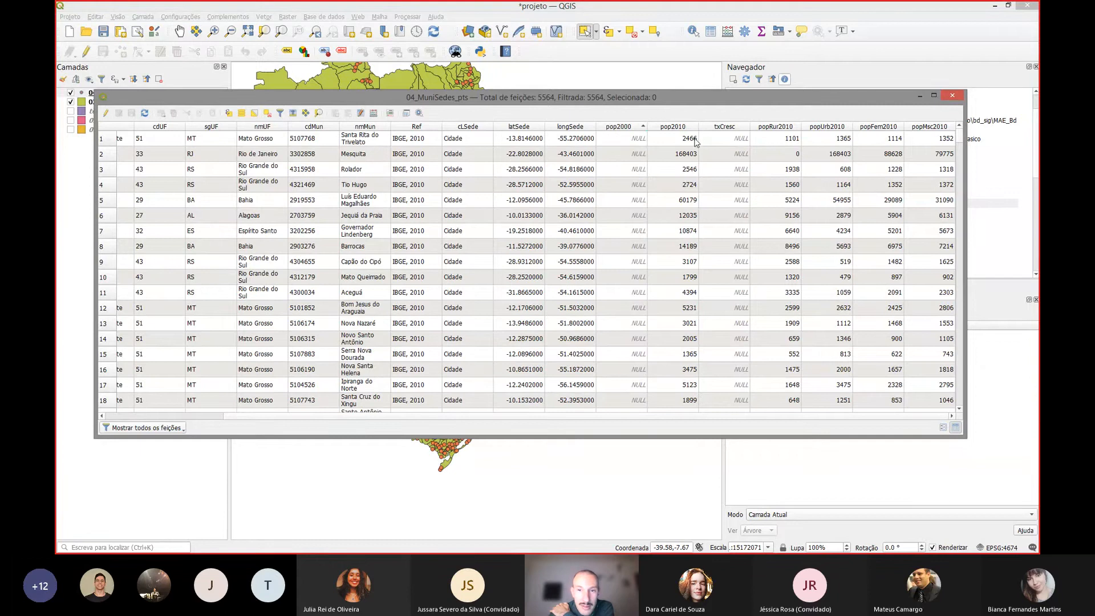
click(629, 127)
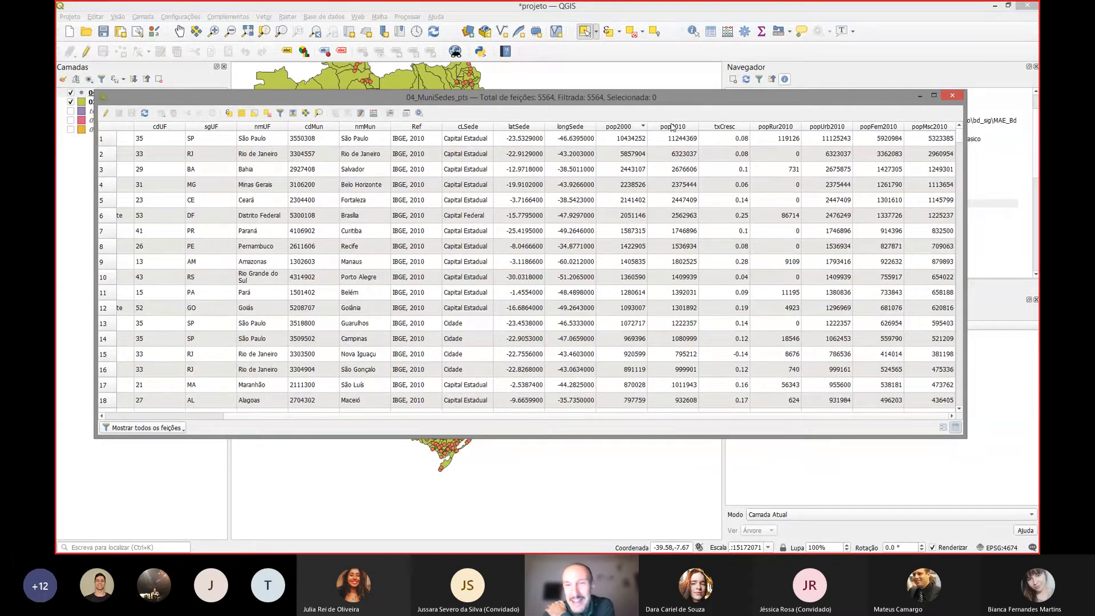
click(775, 140)
click(839, 141)
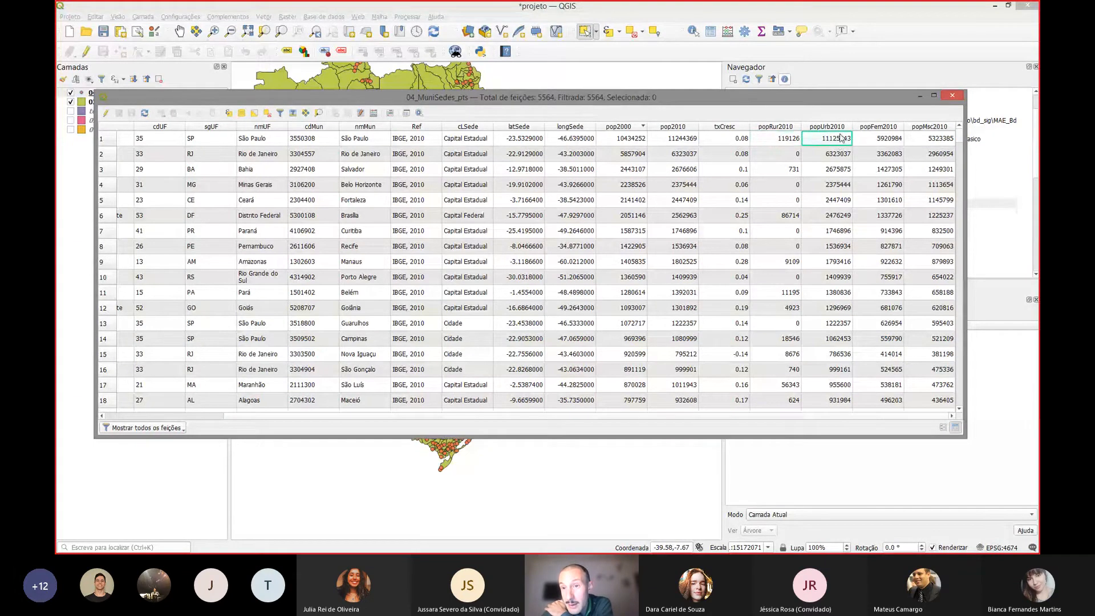
click(874, 140)
click(924, 140)
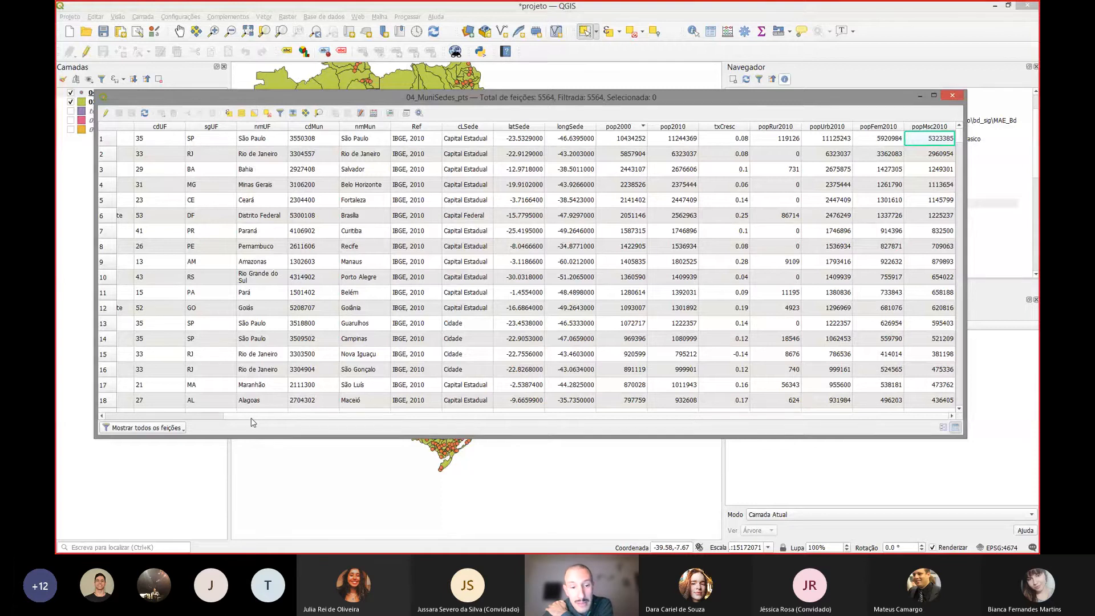
scroll(253, 416, left, 1)
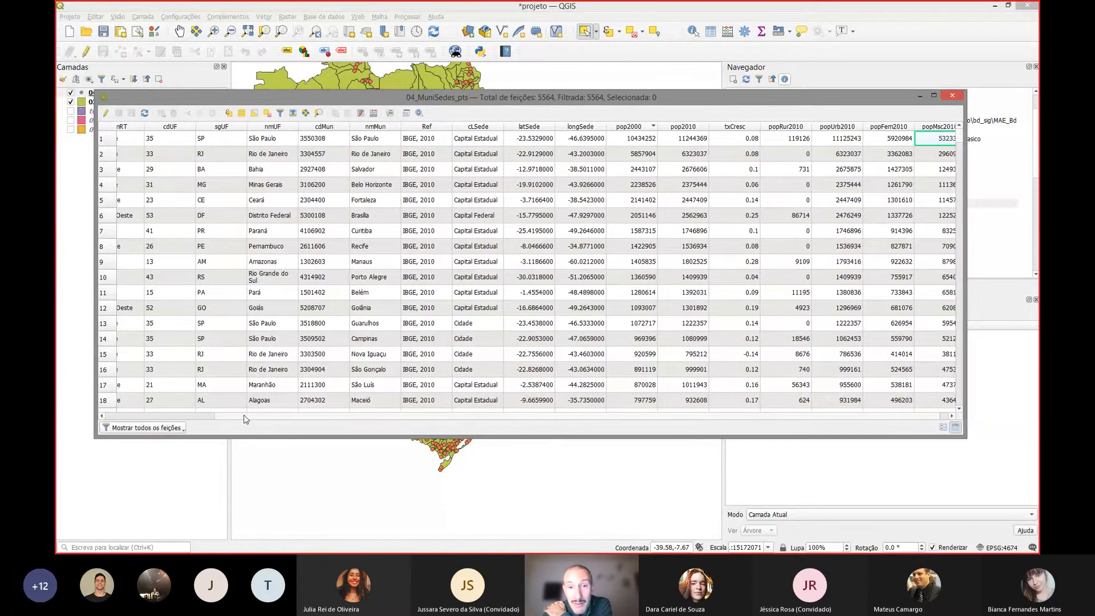
drag(243, 415, 132, 413)
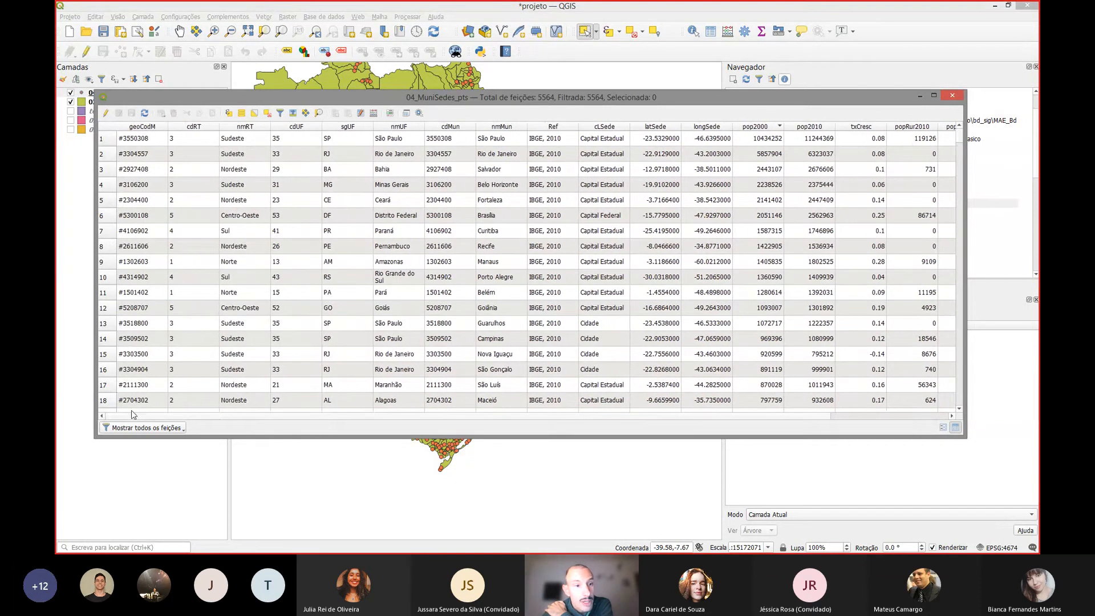
click(952, 101)
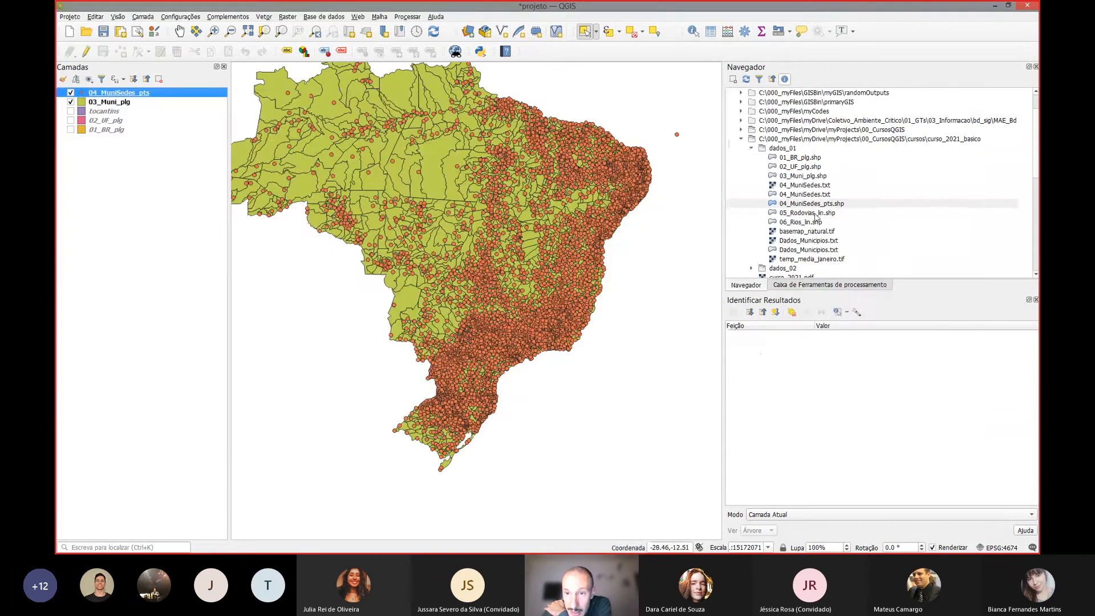
- Add the 05_Rodovias_lin.shp roads layer from the dados_01 folder to the project
click(817, 214)
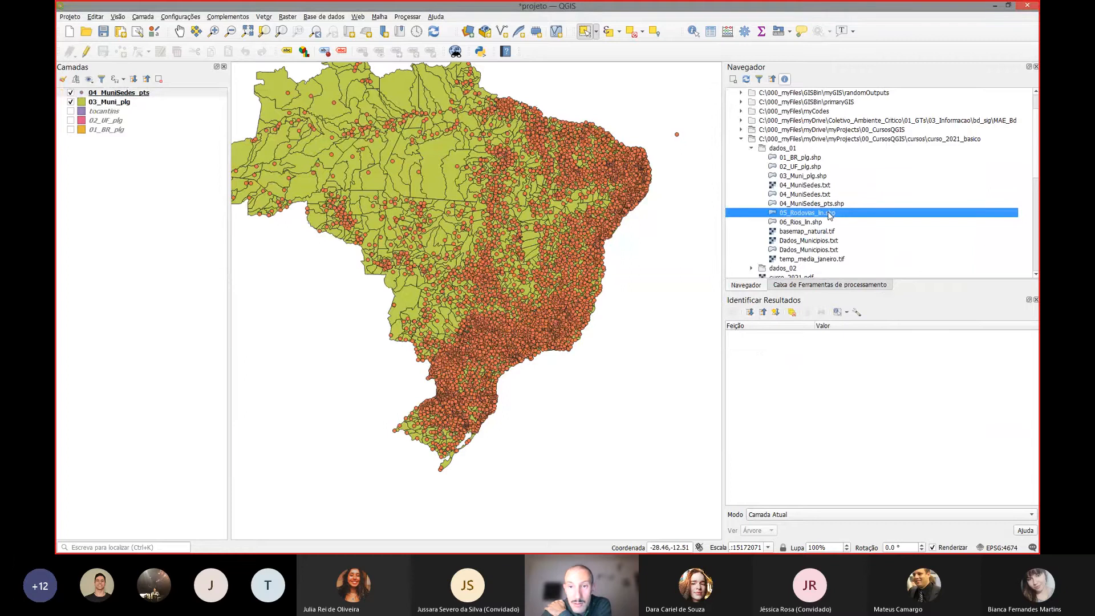
double_click(828, 212)
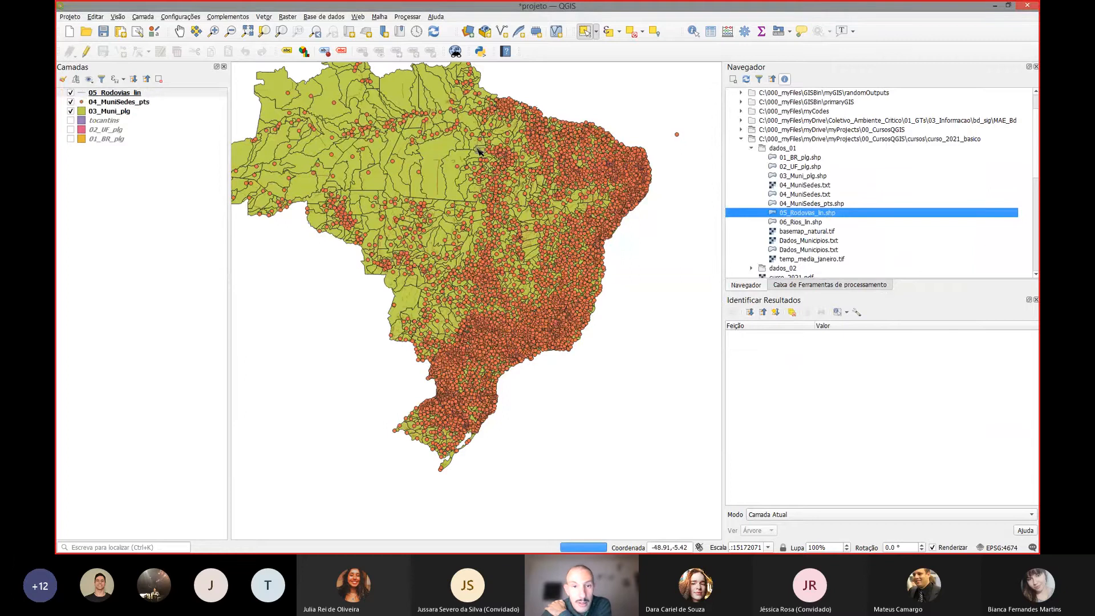
- Hide the 03_Muni_plg and 04_MuniSedes_pts layers and view the 05_Rodovias_lin road network on its own across Brazil
click(70, 111)
click(70, 102)
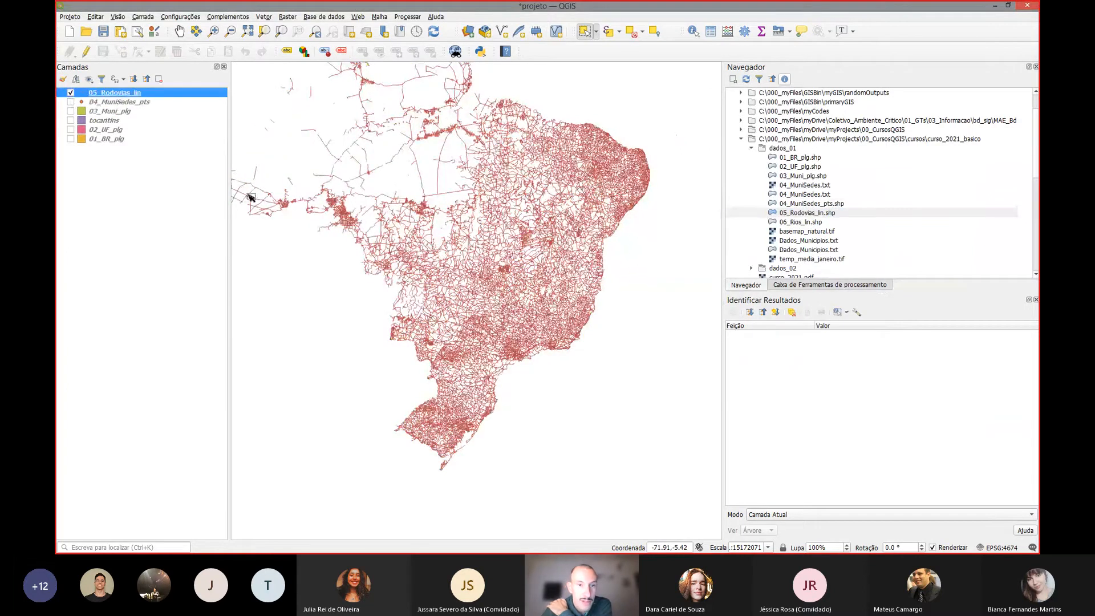
drag(348, 301, 386, 338)
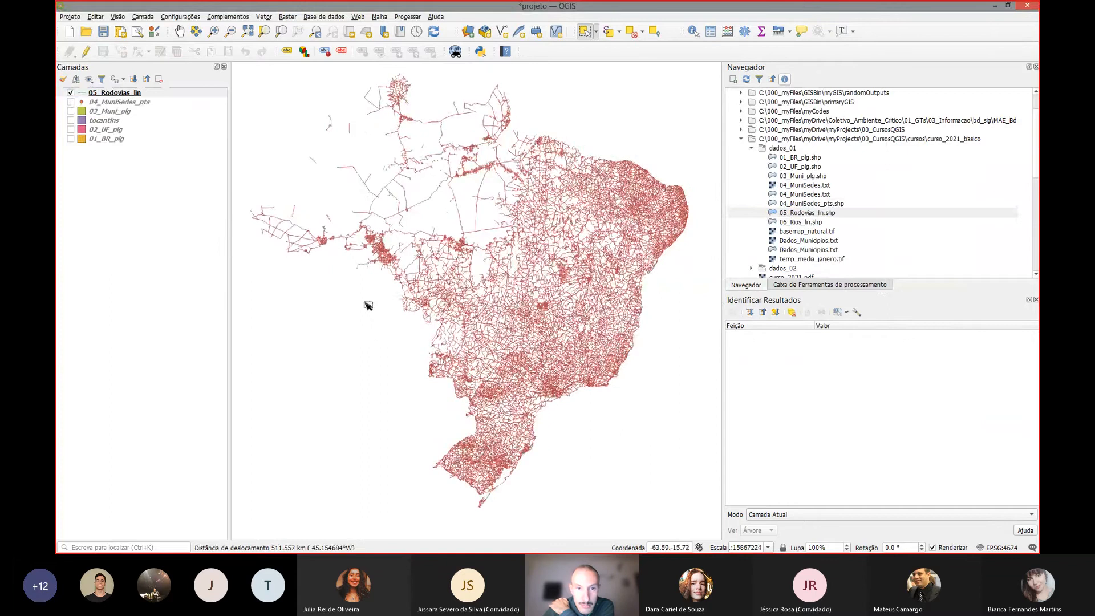
drag(345, 226, 349, 231)
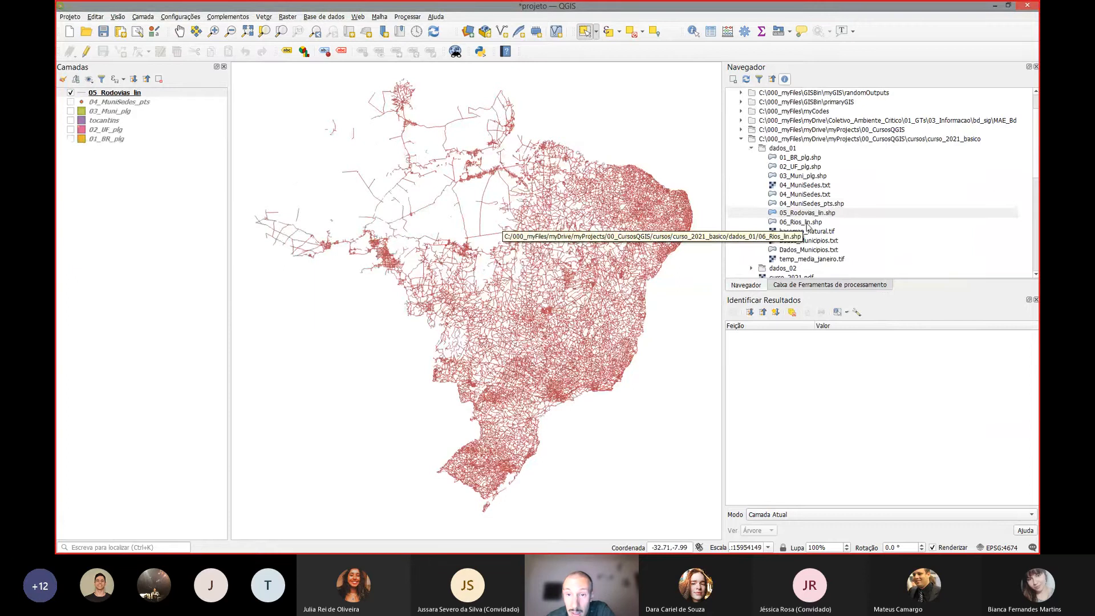
- Add the 06_Rios_lin.shp rivers layer from the dados_01 folder and hide the 05_Rodovias_lin layer
click(807, 225)
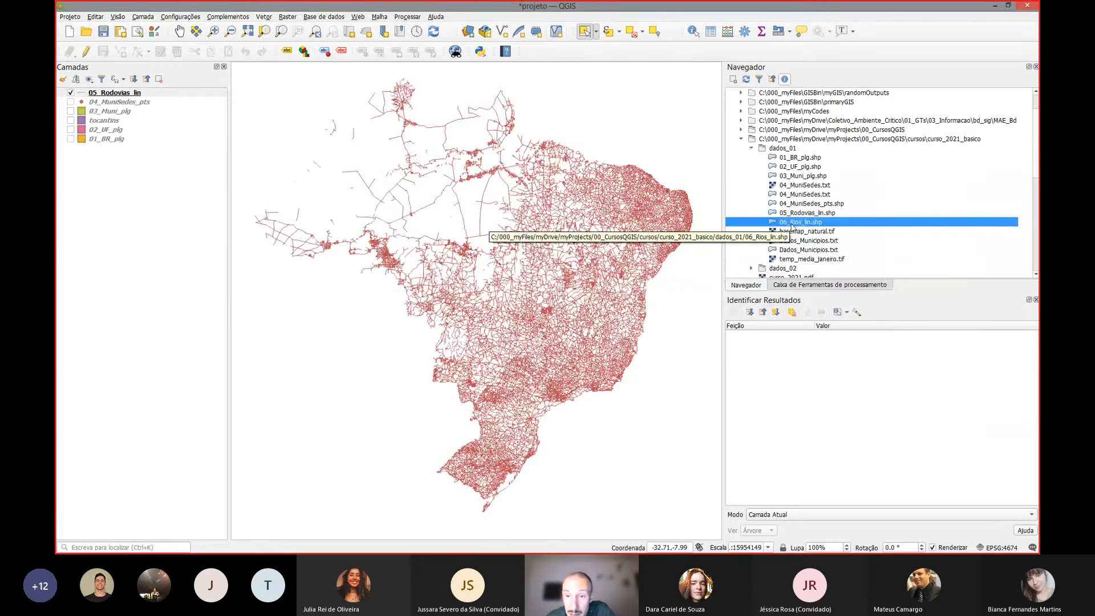
double_click(804, 226)
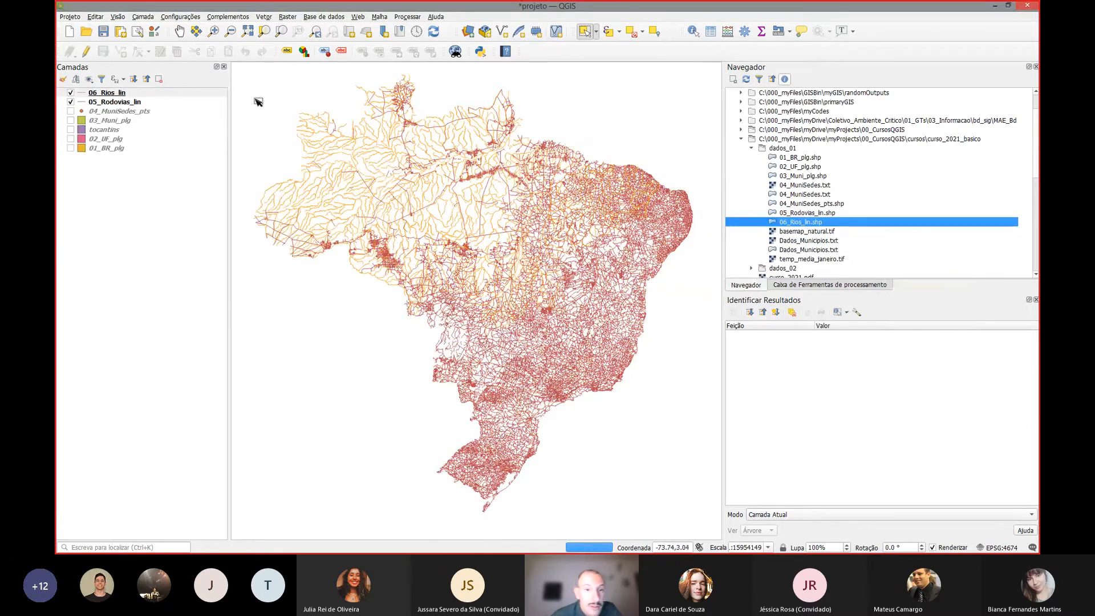
click(70, 101)
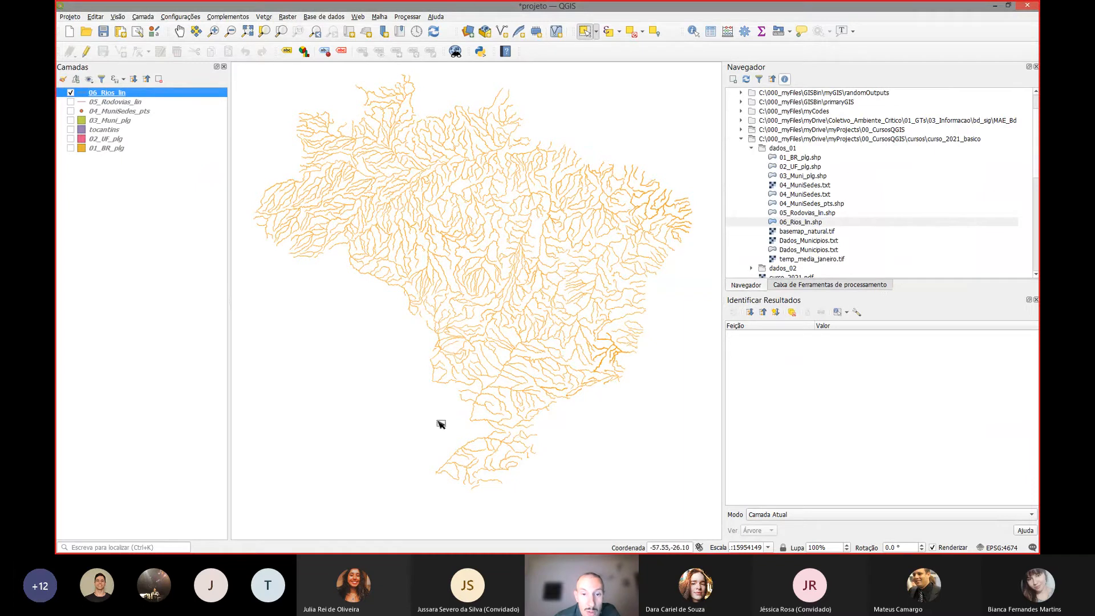
- Follow individual river lines of 06_Rios_lin up close, and return the map to the full extent of the layer
scroll(492, 229, up, 3)
scroll(483, 173, up, 5)
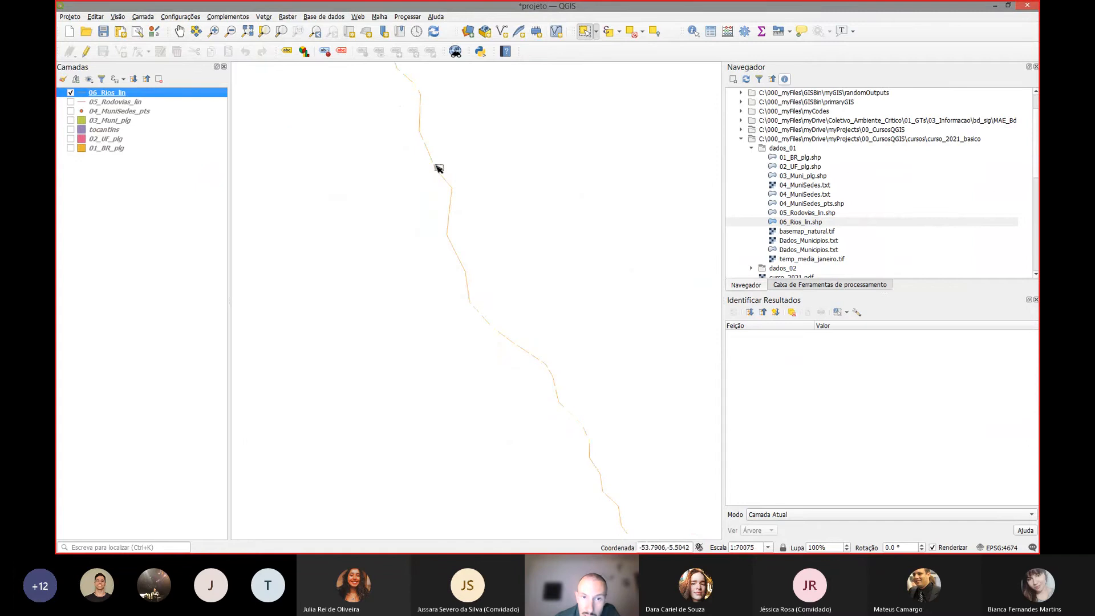
drag(412, 123, 472, 357)
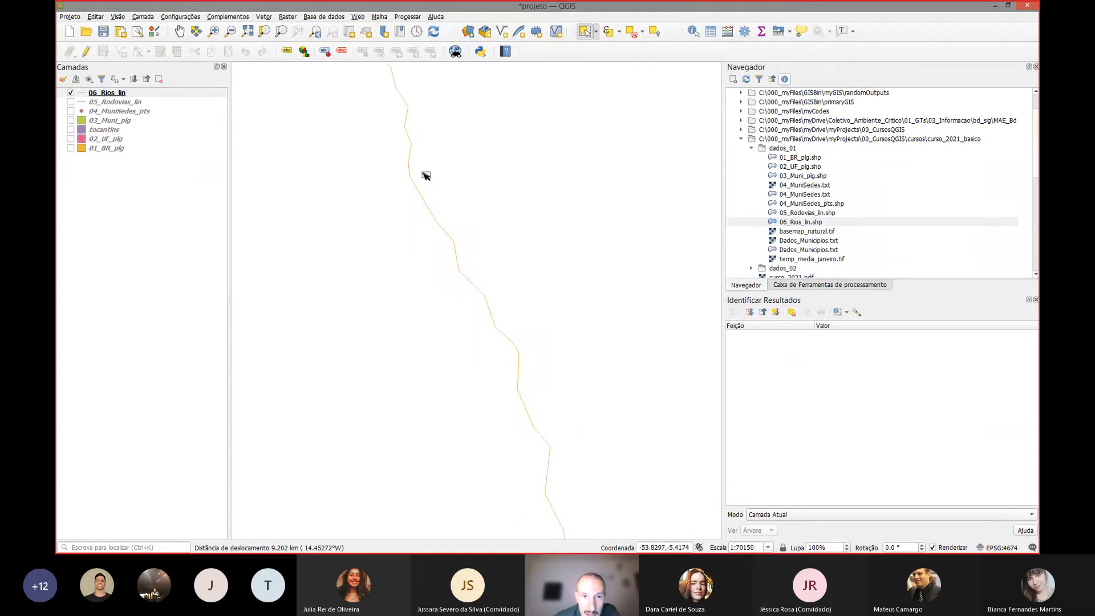
drag(406, 118, 459, 343)
scroll(401, 254, down, 7)
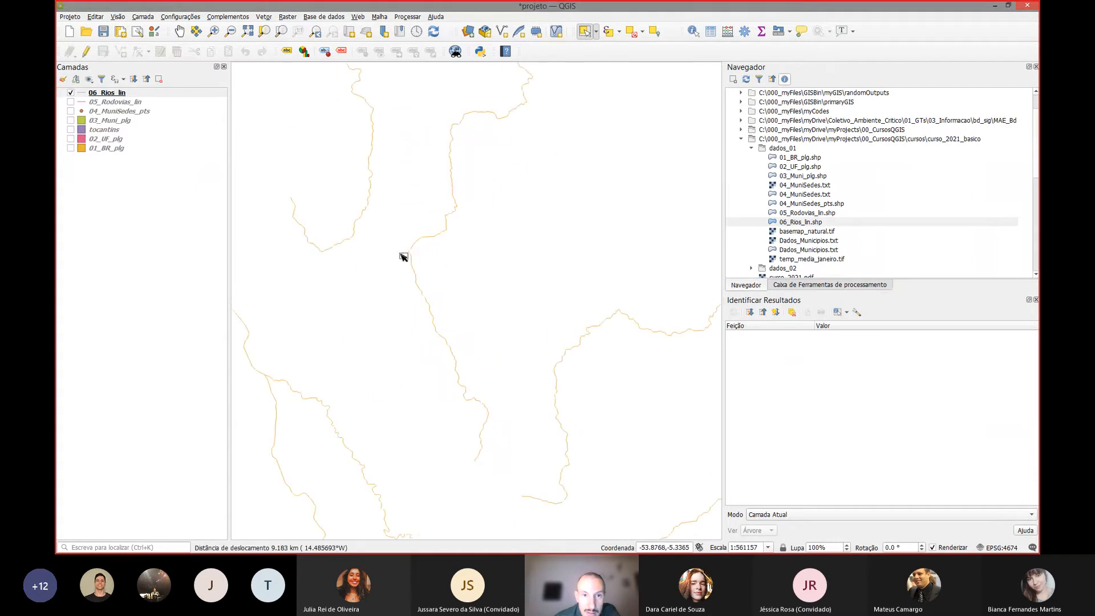
right_click(137, 93)
click(153, 97)
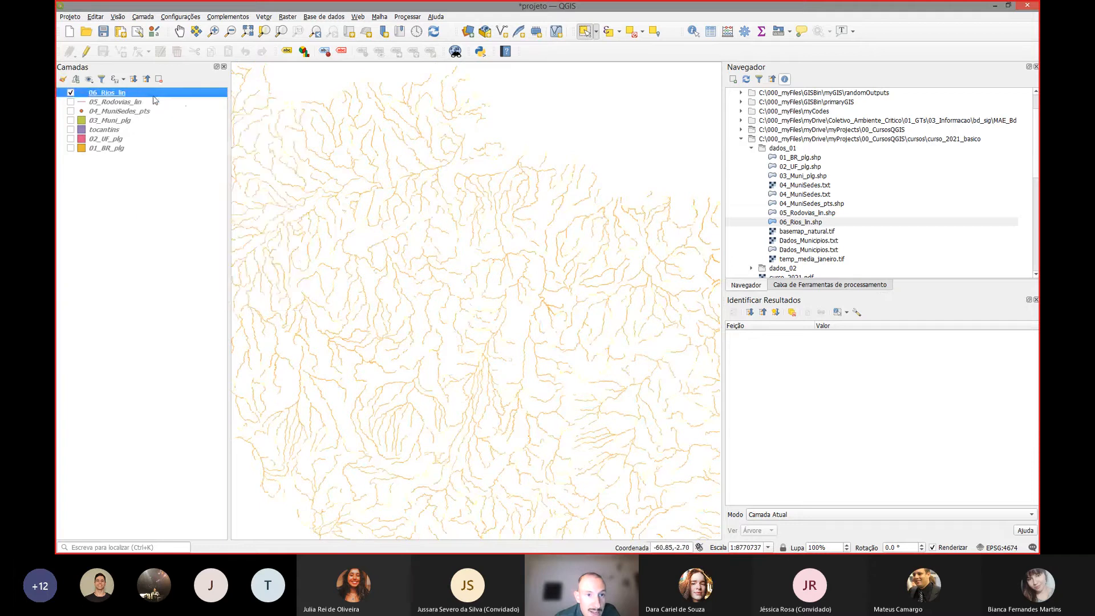
- Open the 06_Rios_lin attribute table, fit the dspq95 column to its contents, examine the river fields and close the table
click(711, 33)
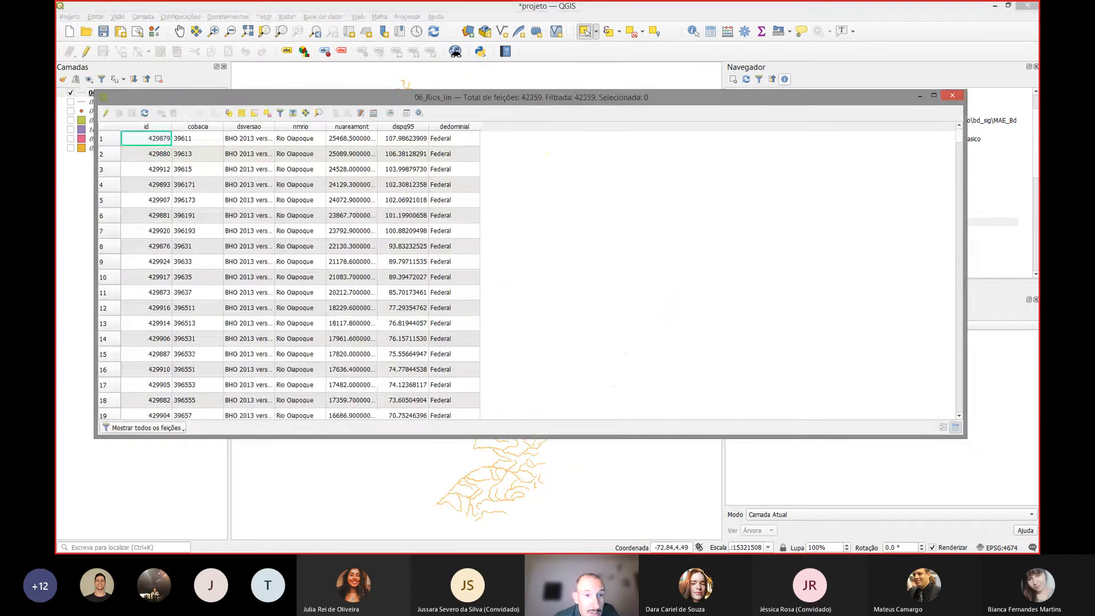
drag(95, 166, 195, 166)
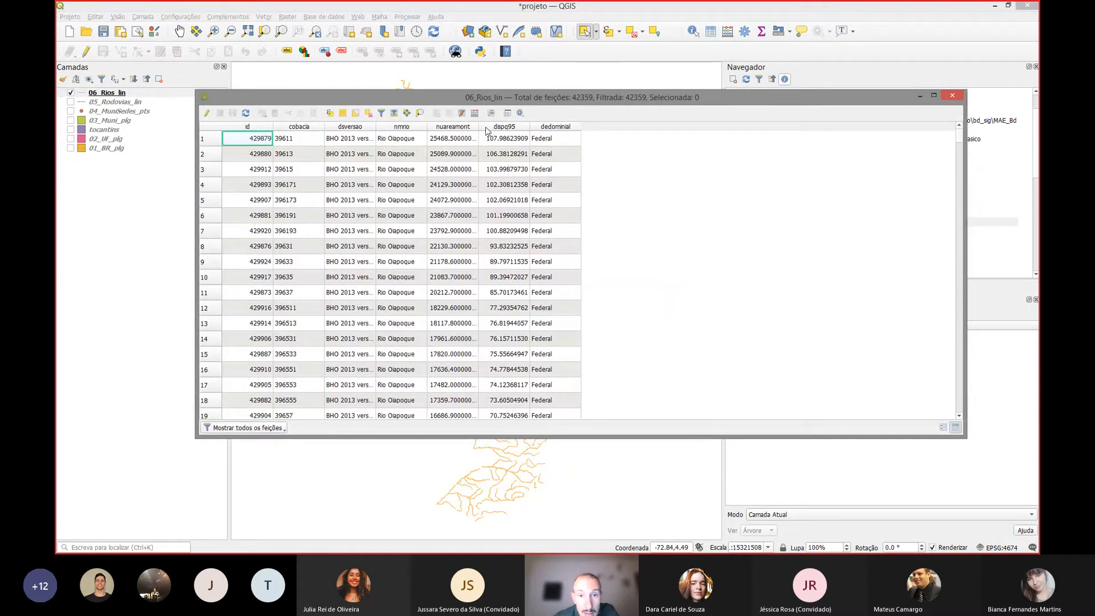
double_click(529, 126)
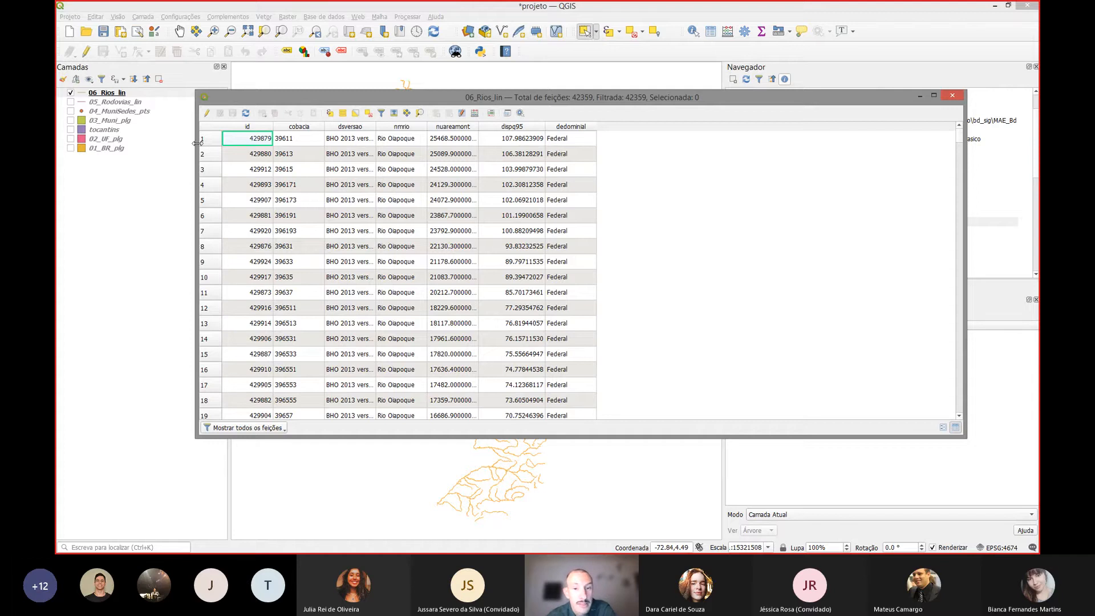
drag(319, 97, 474, 97)
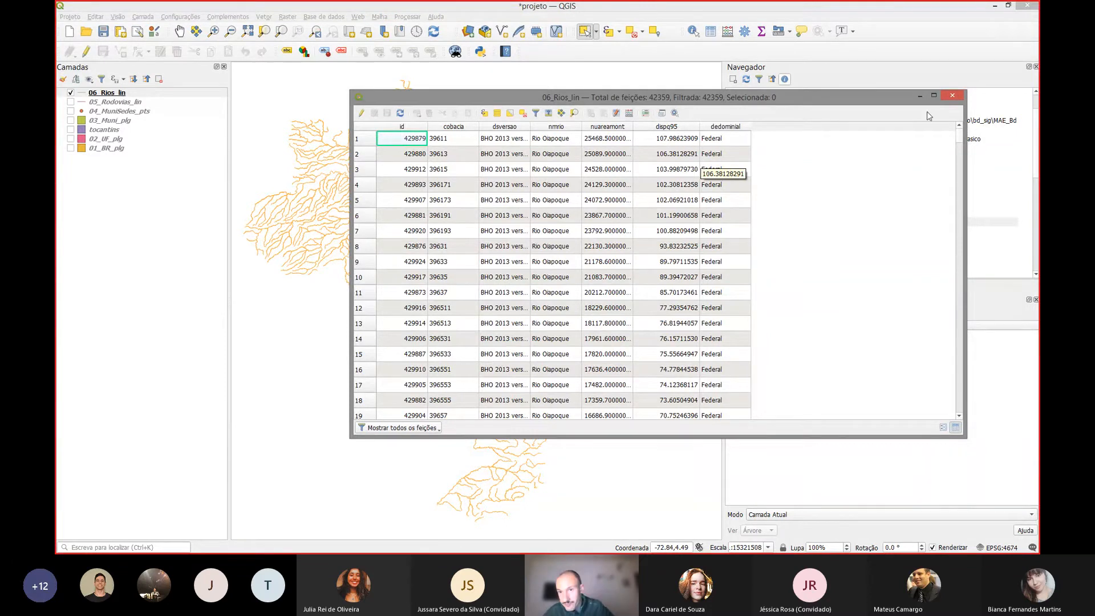
click(952, 97)
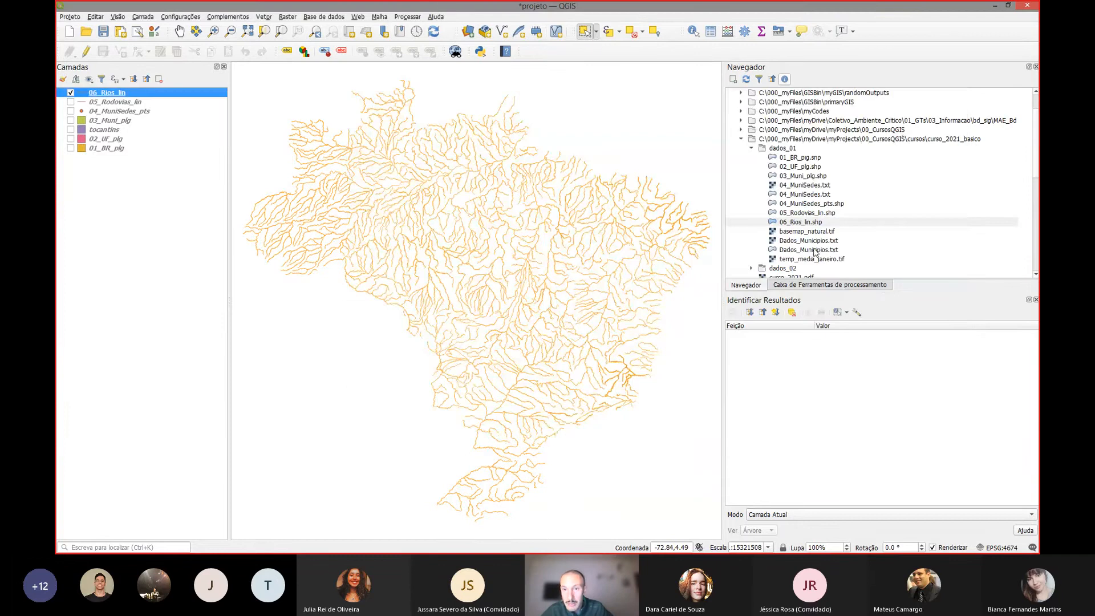
- Check the Prática 1 task list in the slide presentation and switch the displayed QGIS layer from 06_Rios_lin to 04_MuniSedes_pts
click(70, 93)
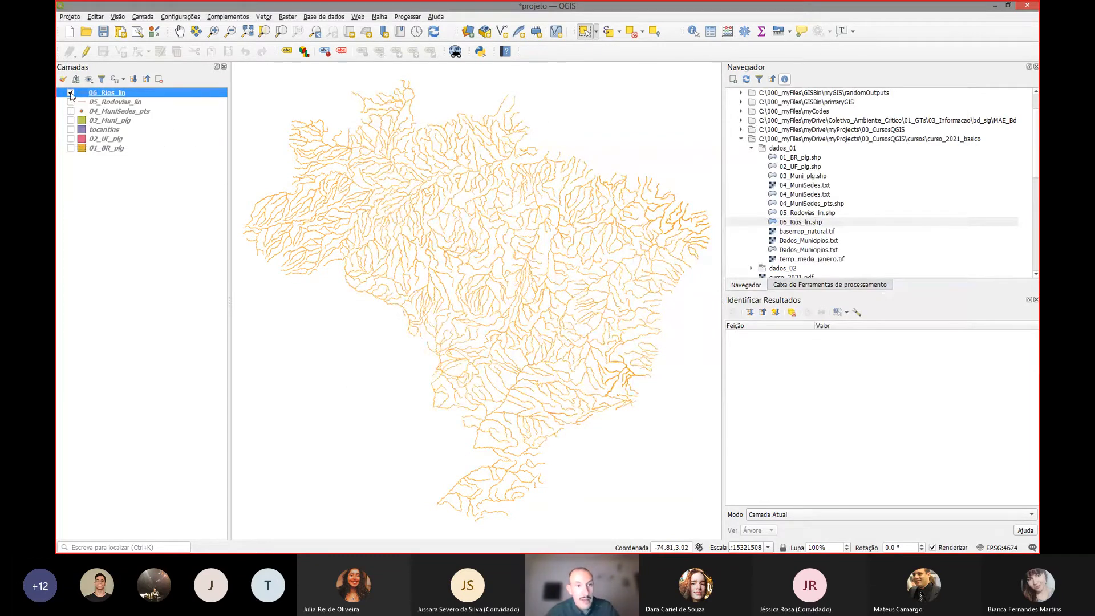
key(alt+Tab)
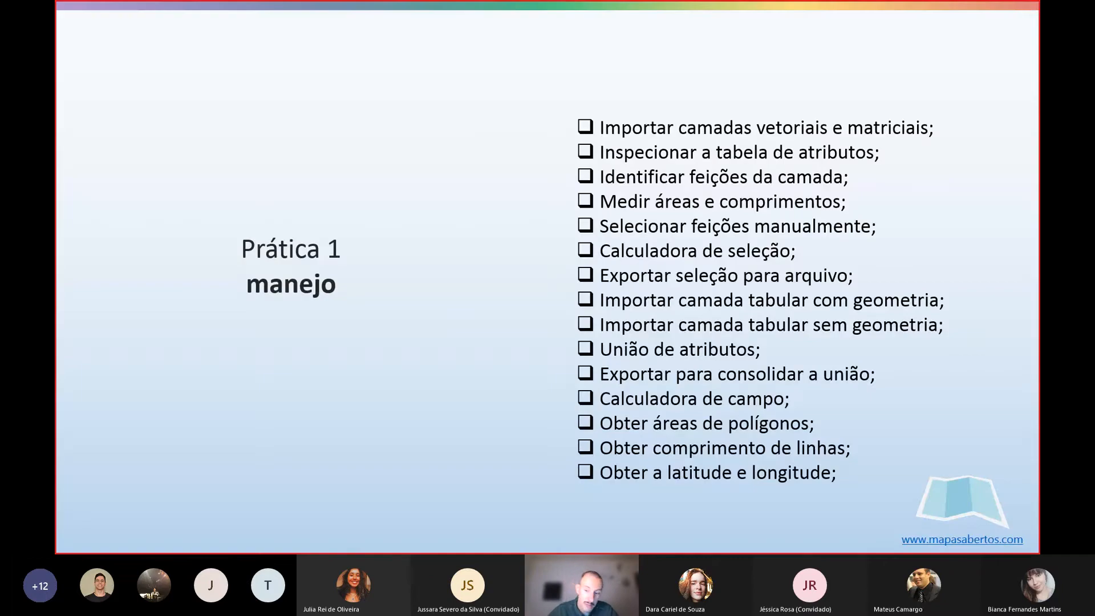
key(alt+Tab)
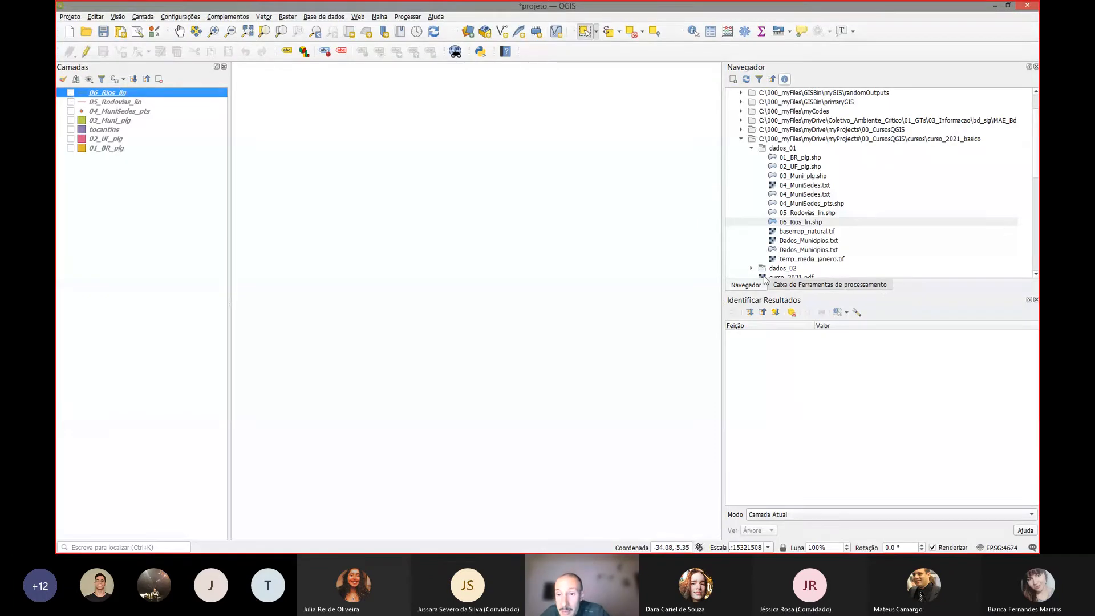
click(70, 111)
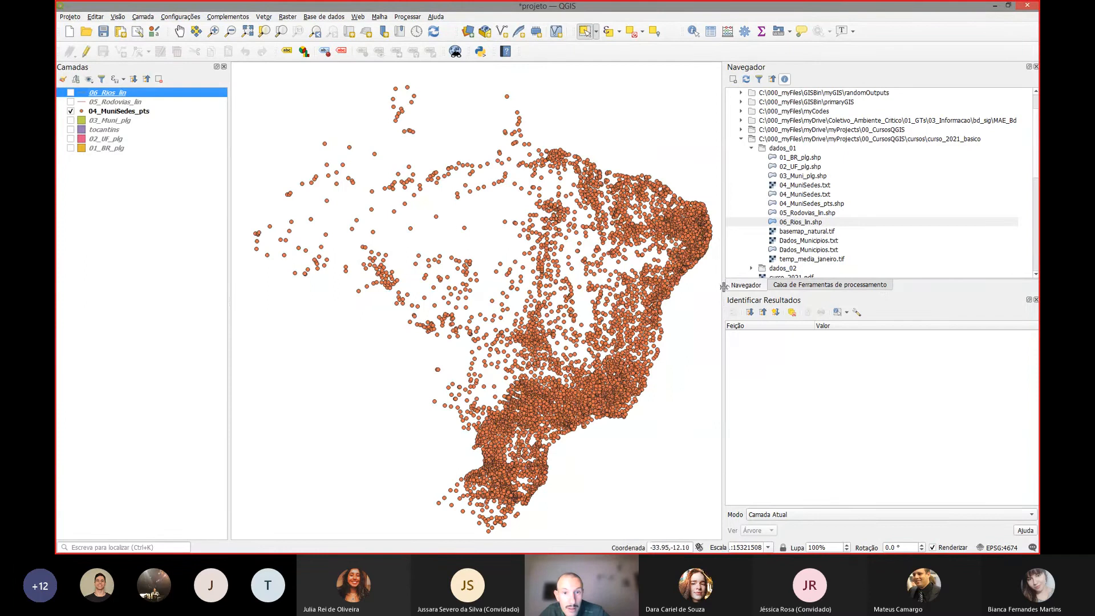
- Add the basemap_natural.tif raster from dados_01 to the project and place it beneath all vector layers
click(793, 234)
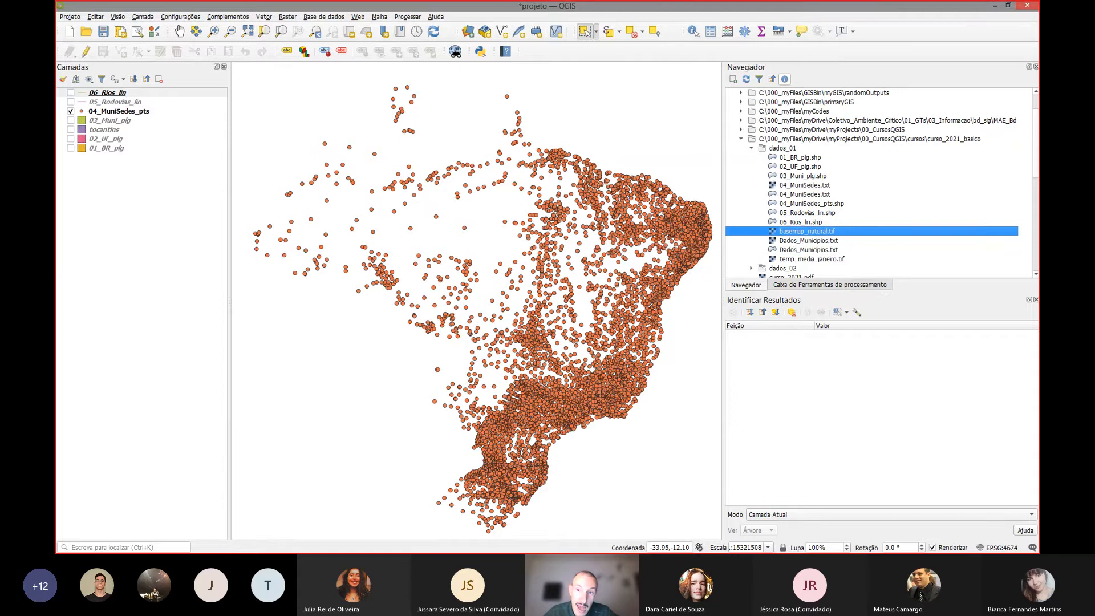
drag(626, 215, 189, 135)
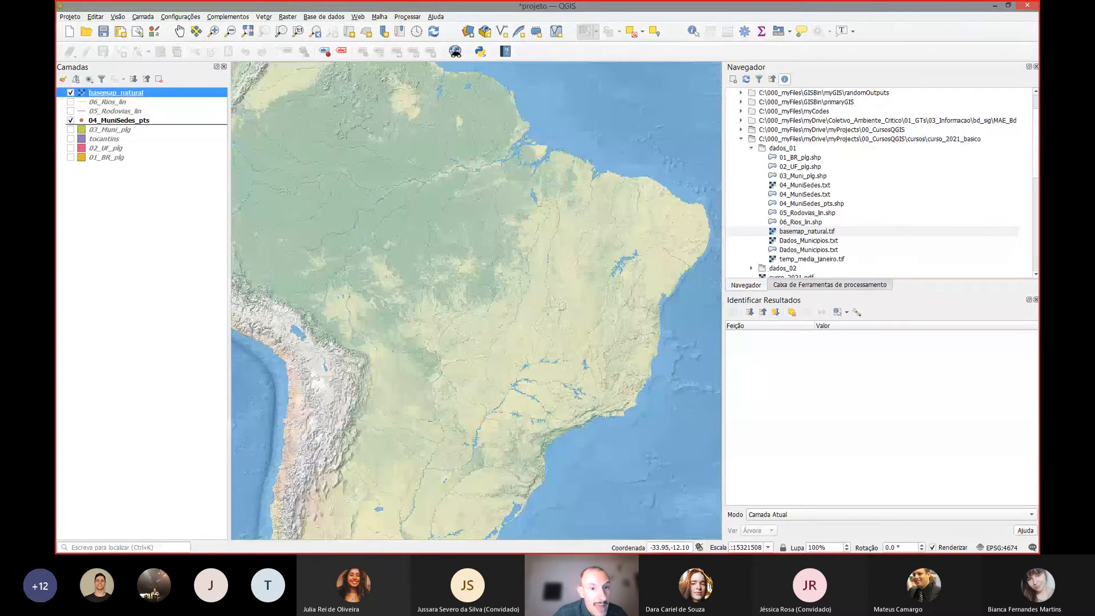
drag(116, 124, 180, 164)
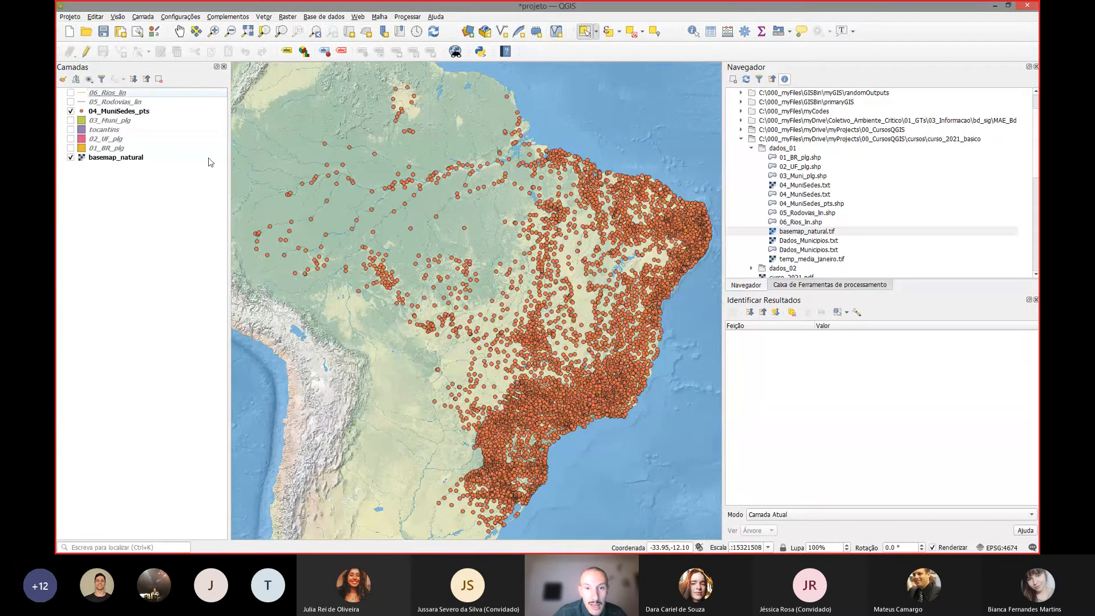
mouse_move(114, 161)
mouse_down()
mouse_move(114, 108)
mouse_move(126, 157)
mouse_up()
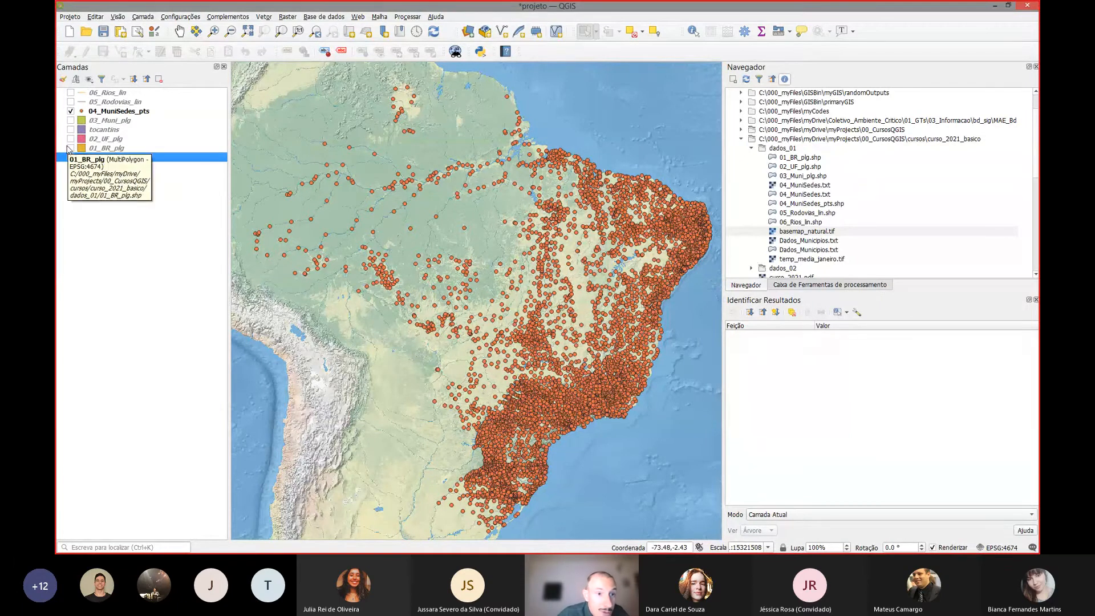
- Hide 04_MuniSedes_pts, view the 05_Rodovias_lin roads briefly over the basemap, and leave only basemap_natural displayed
key(Up)
key(Up)
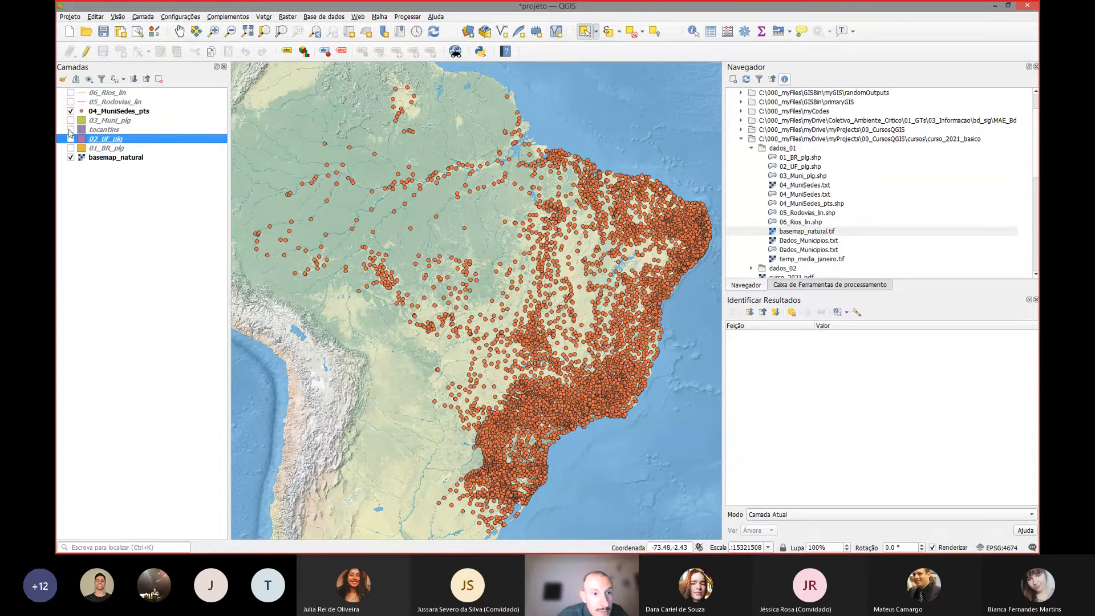
click(70, 130)
click(70, 130)
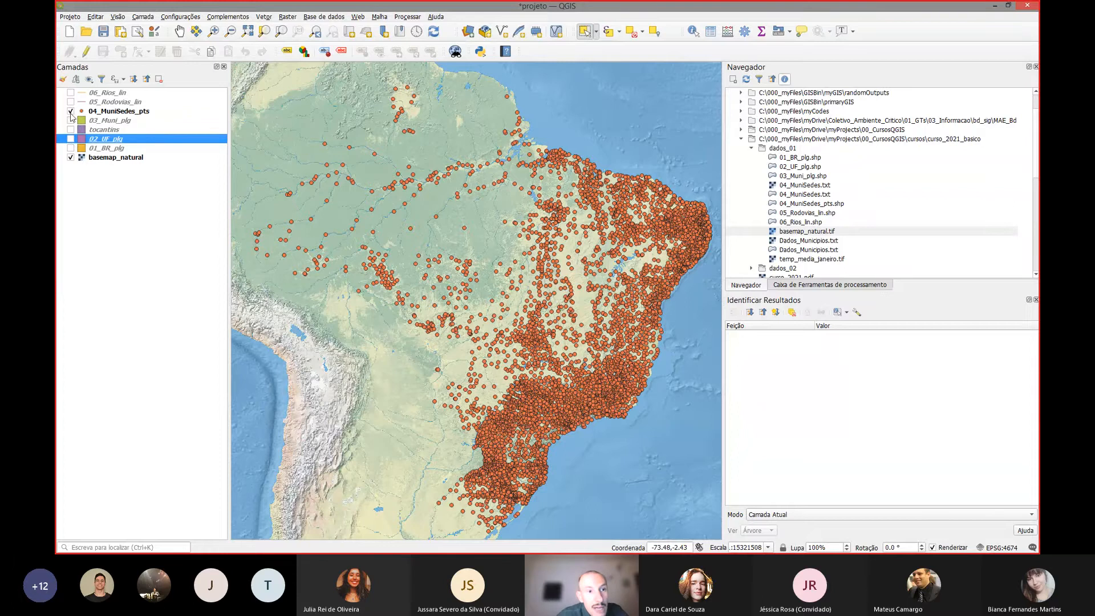
click(70, 112)
click(70, 102)
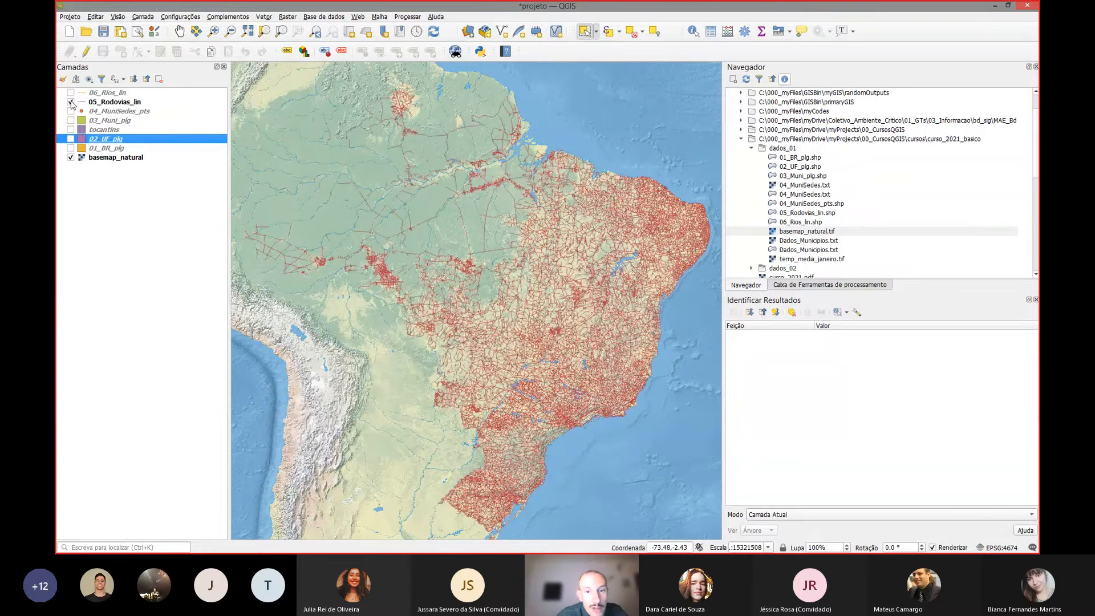
click(71, 102)
- Show the full extent of the basemap_natural raster and examine its pixels up close along the rivers and mountains
click(105, 158)
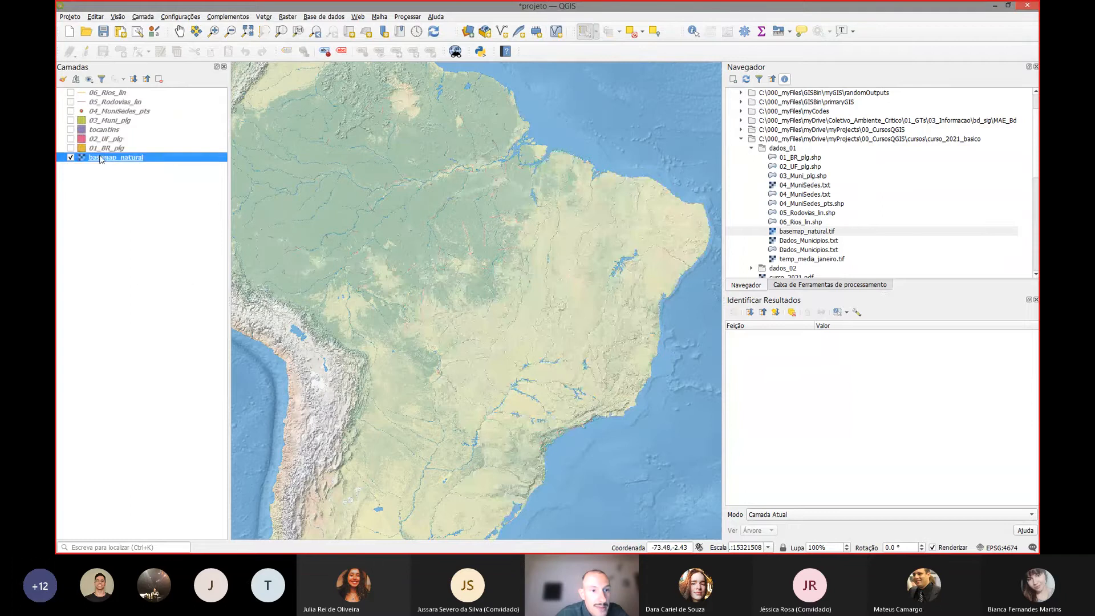
right_click(104, 157)
click(110, 163)
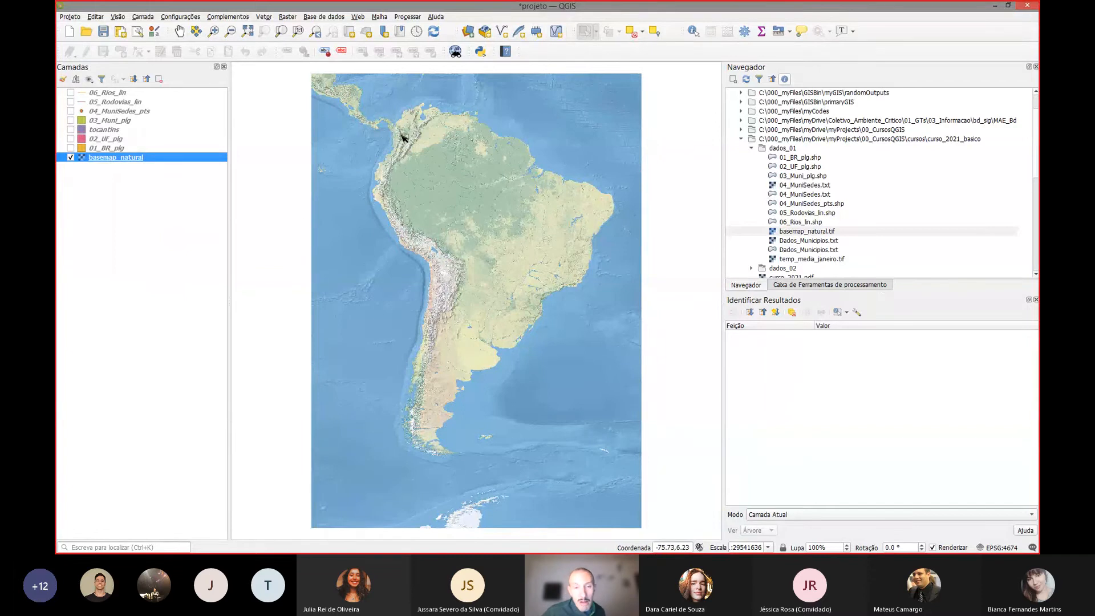
scroll(402, 137, up, 5)
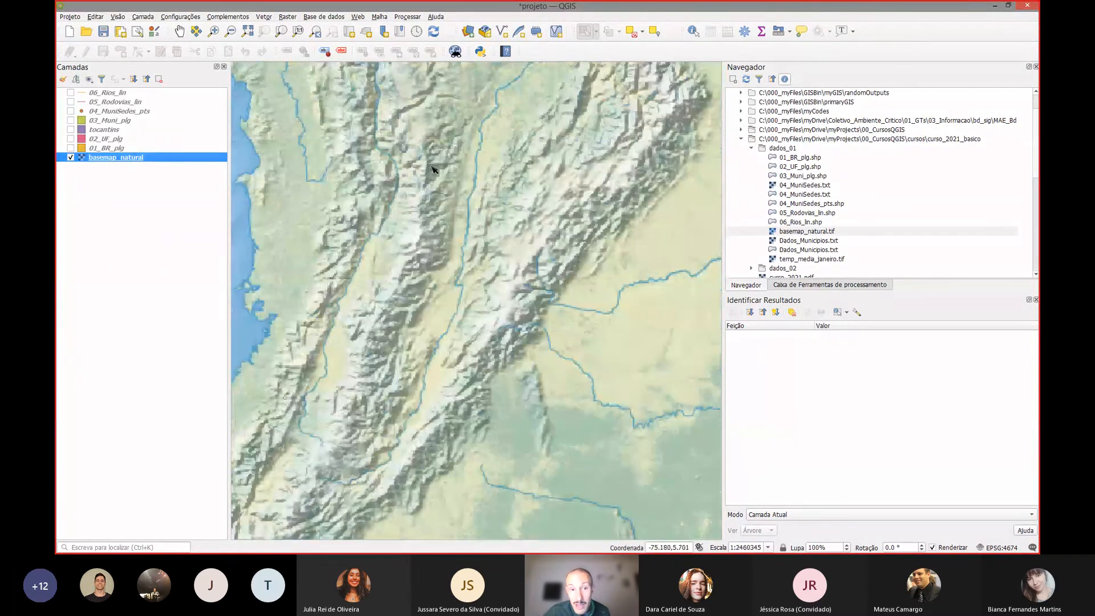
scroll(436, 174, up, 3)
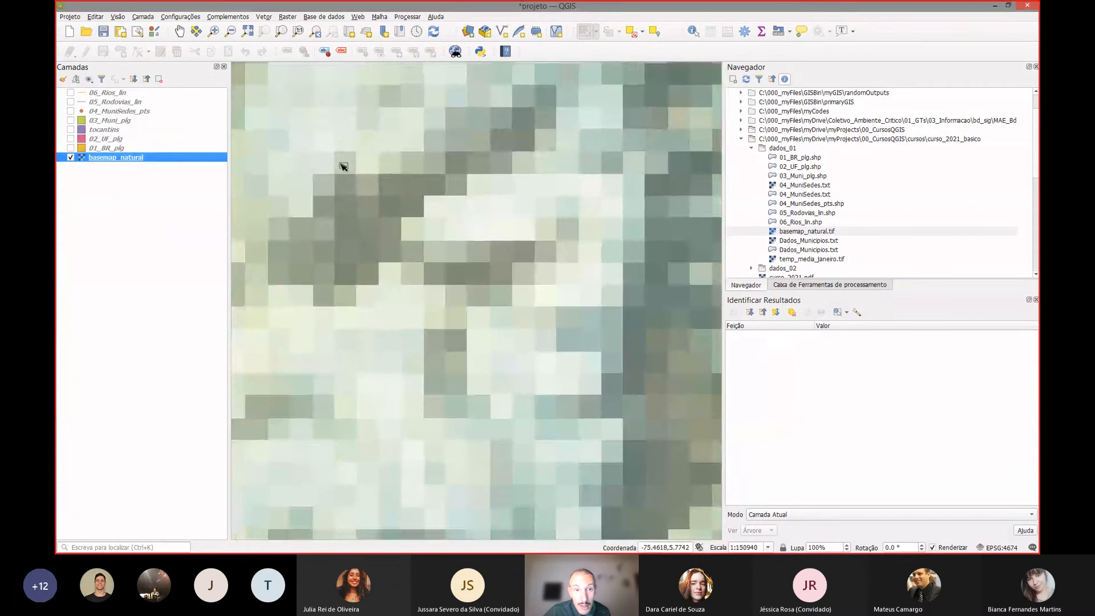
drag(369, 256, 523, 265)
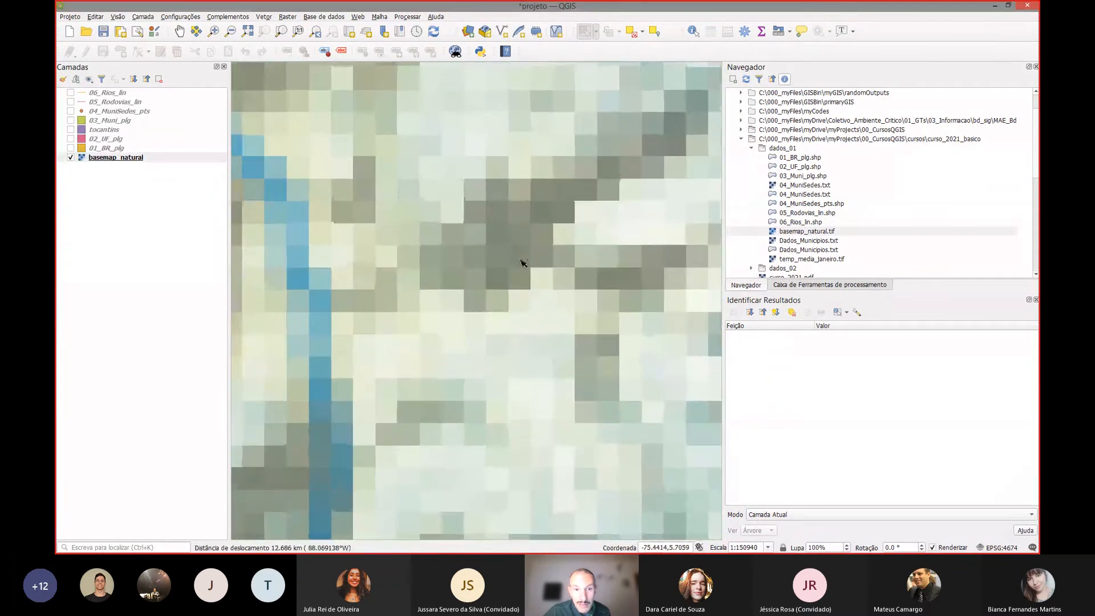
drag(372, 279, 486, 232)
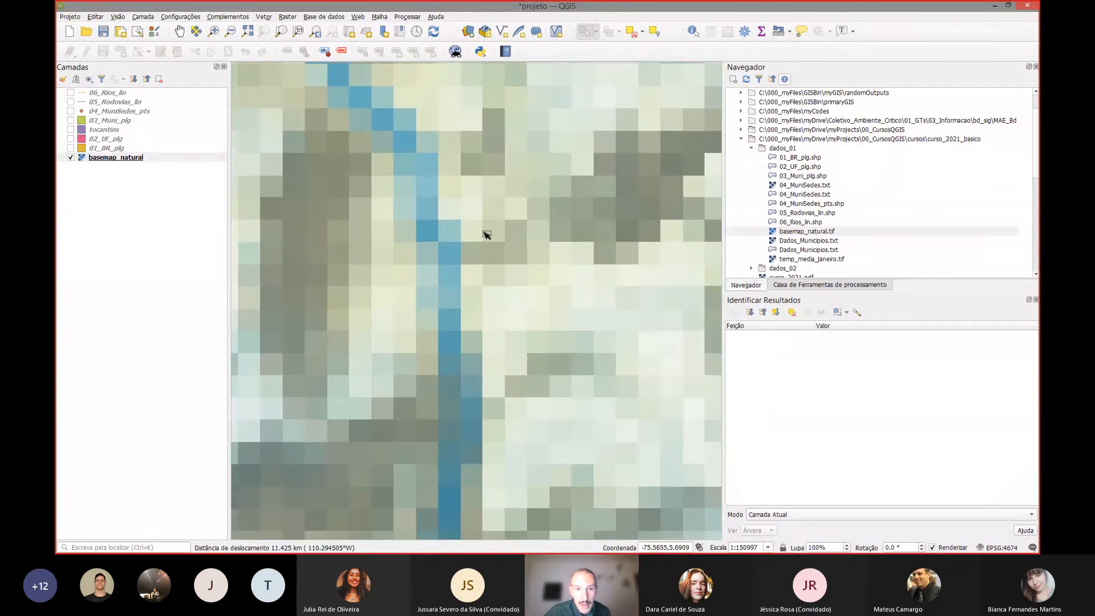
scroll(483, 235, down, 2)
scroll(482, 239, down, 1)
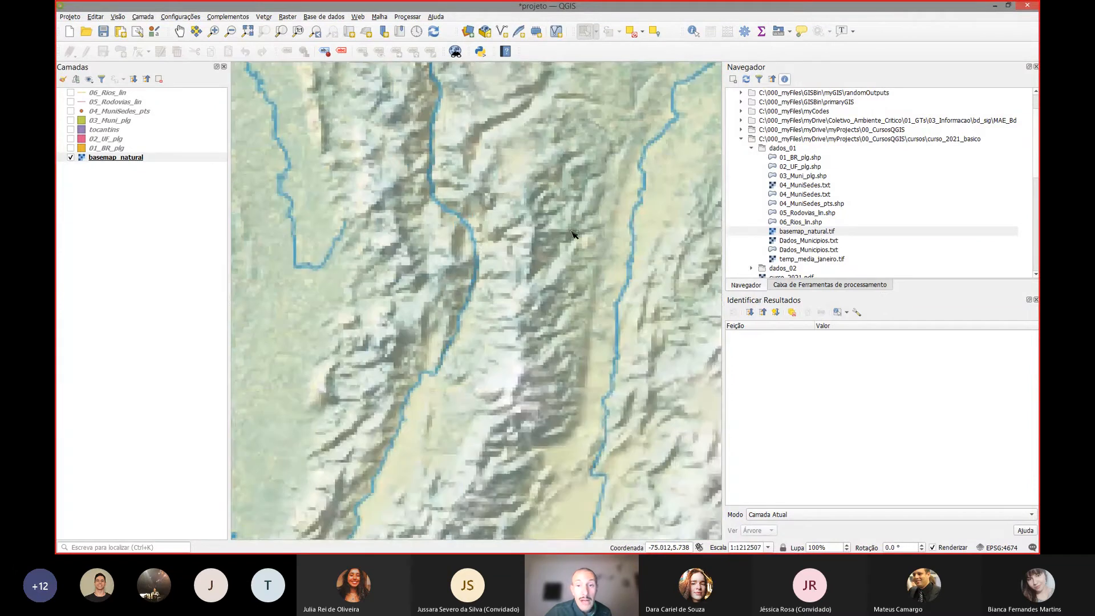
scroll(573, 234, down, 1)
scroll(442, 139, up, 3)
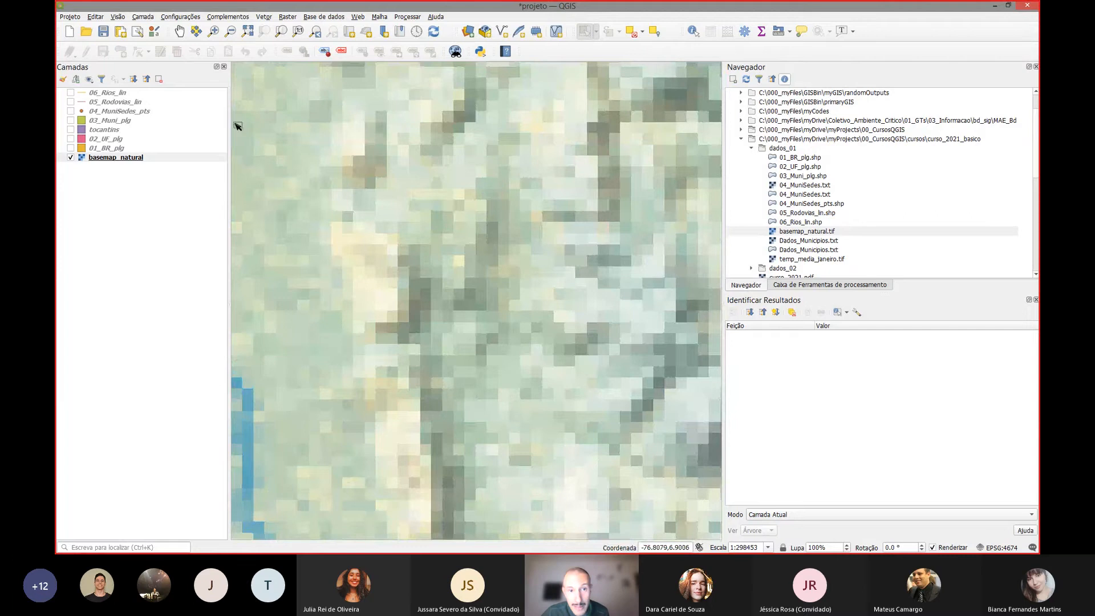
scroll(420, 173, down, 4)
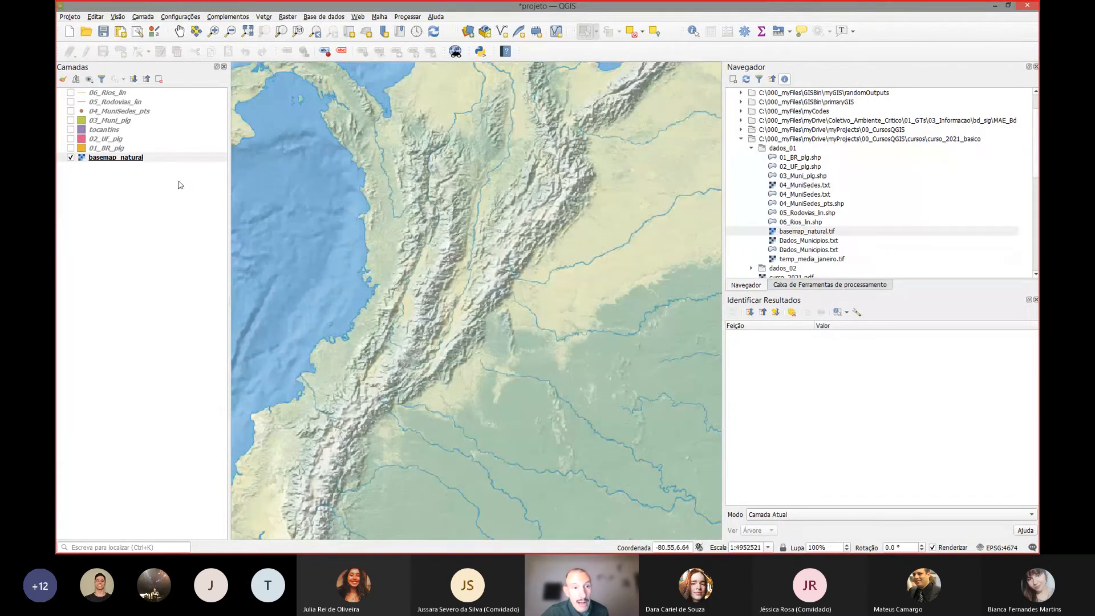
- Show the full extent of basemap_natural, then add the temp_media_janeiro.tif raster from dados_01 and hide the basemap
right_click(166, 162)
click(174, 165)
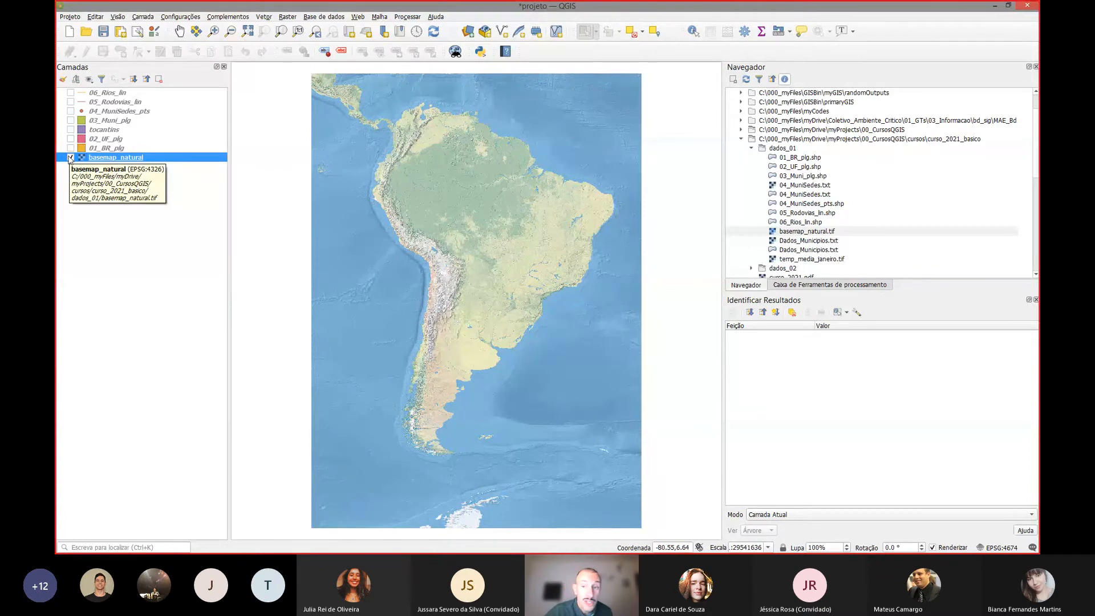
click(800, 260)
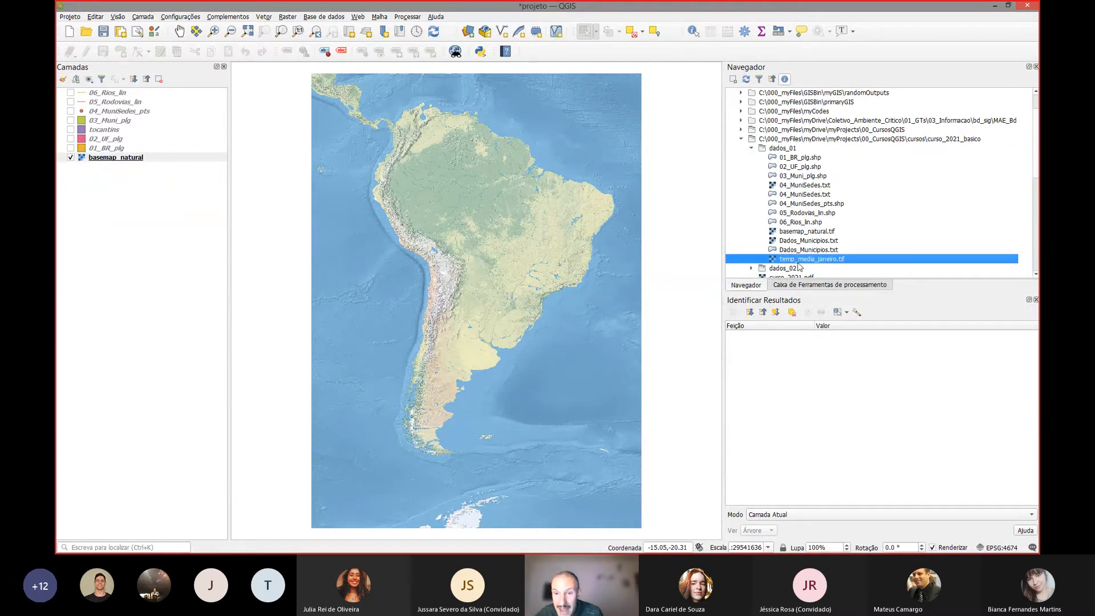
double_click(834, 260)
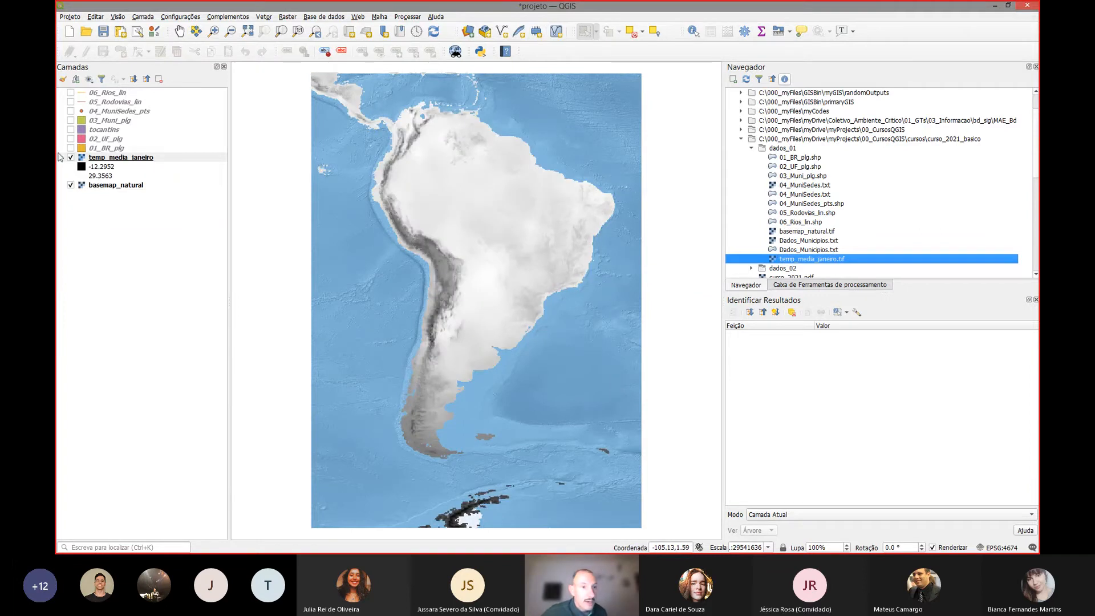
click(70, 185)
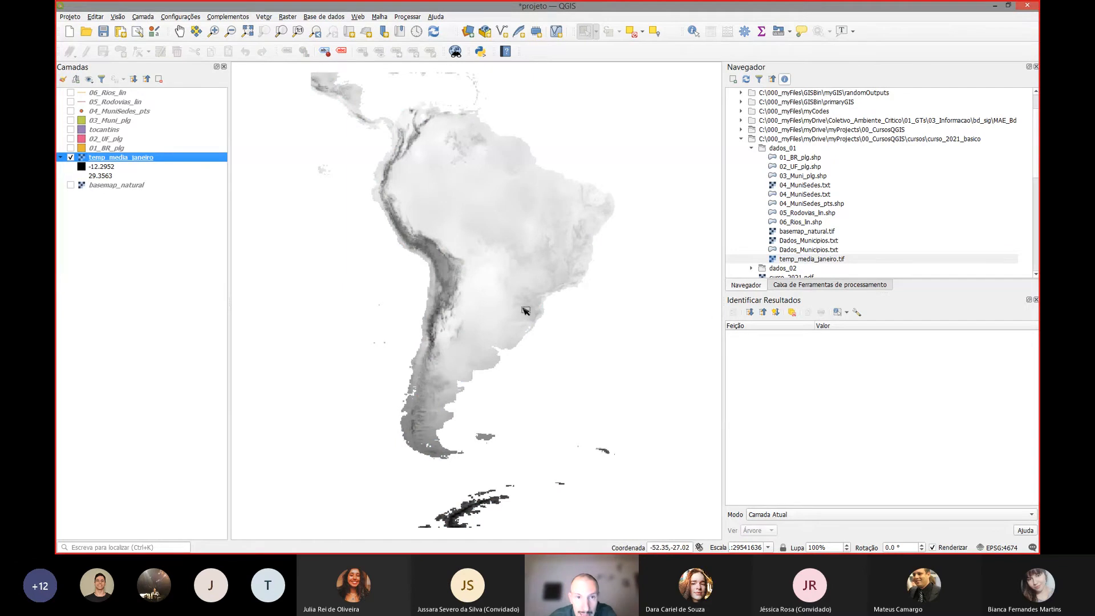
- Identify the temp_media_janeiro pixel values at two spots in the central Andes
scroll(531, 291, up, 1)
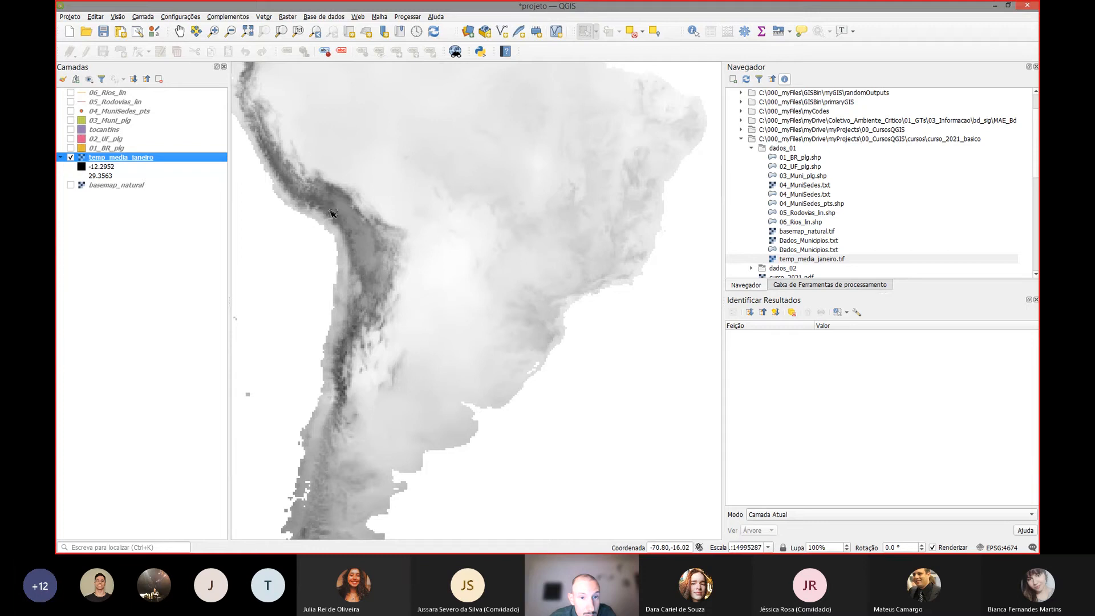
scroll(322, 215, up, 1)
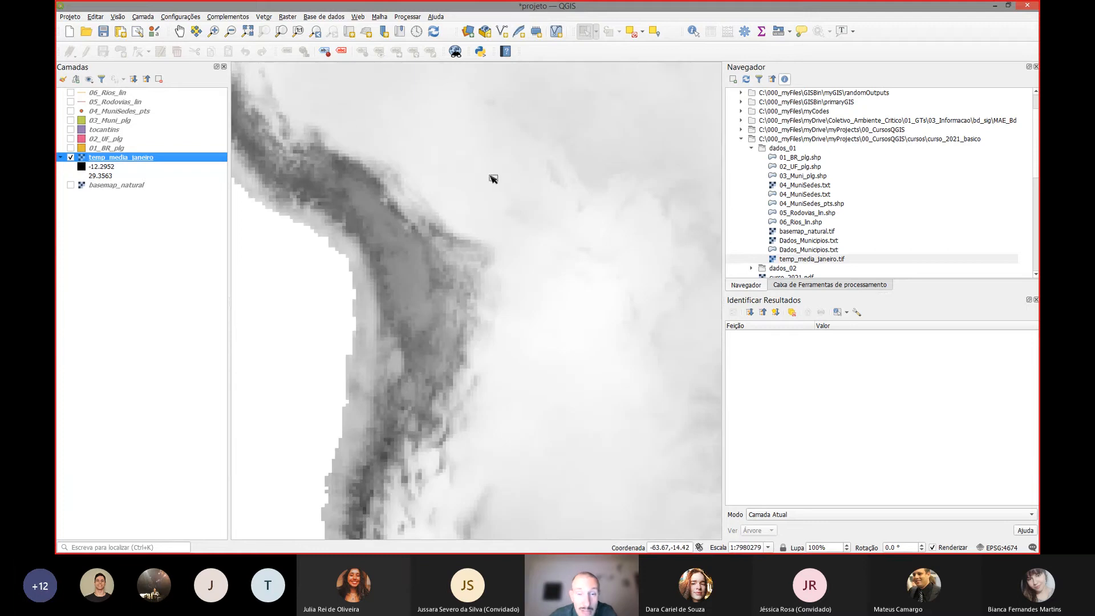
click(692, 32)
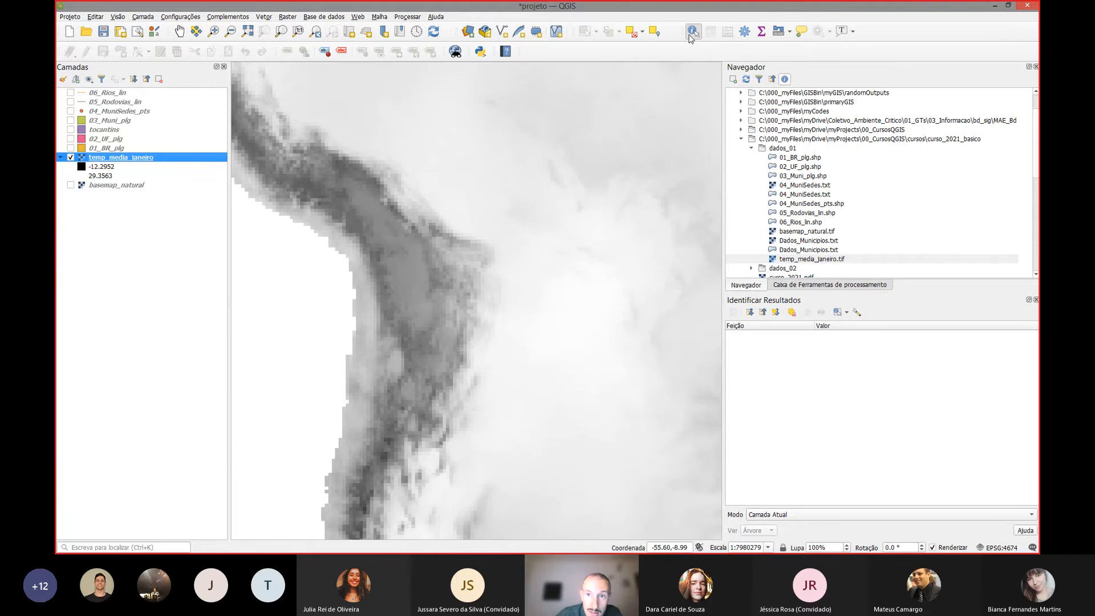
scroll(374, 165, up, 2)
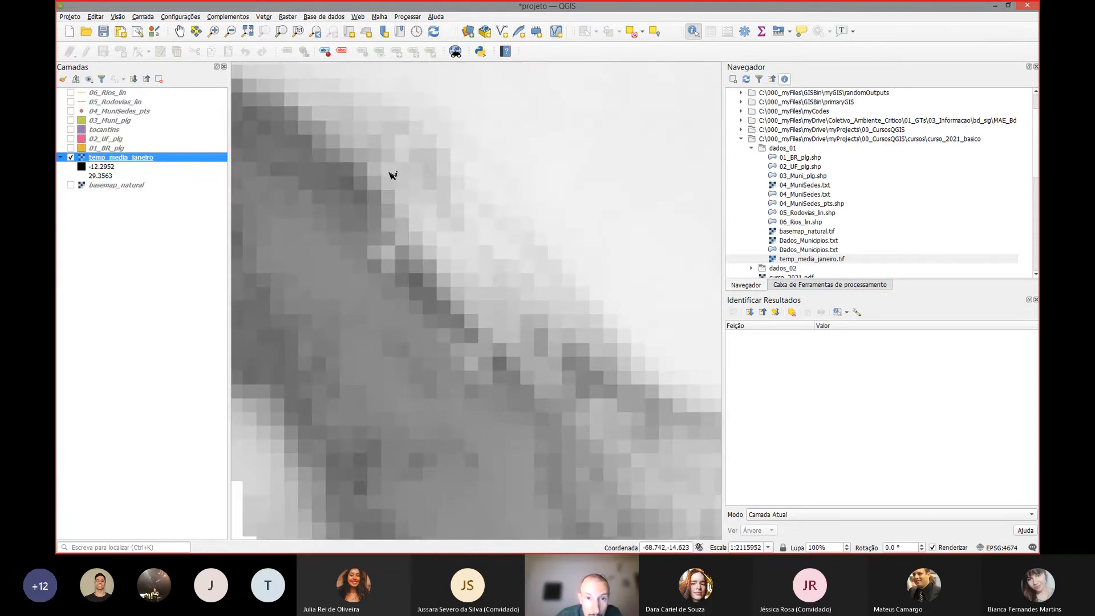
click(390, 172)
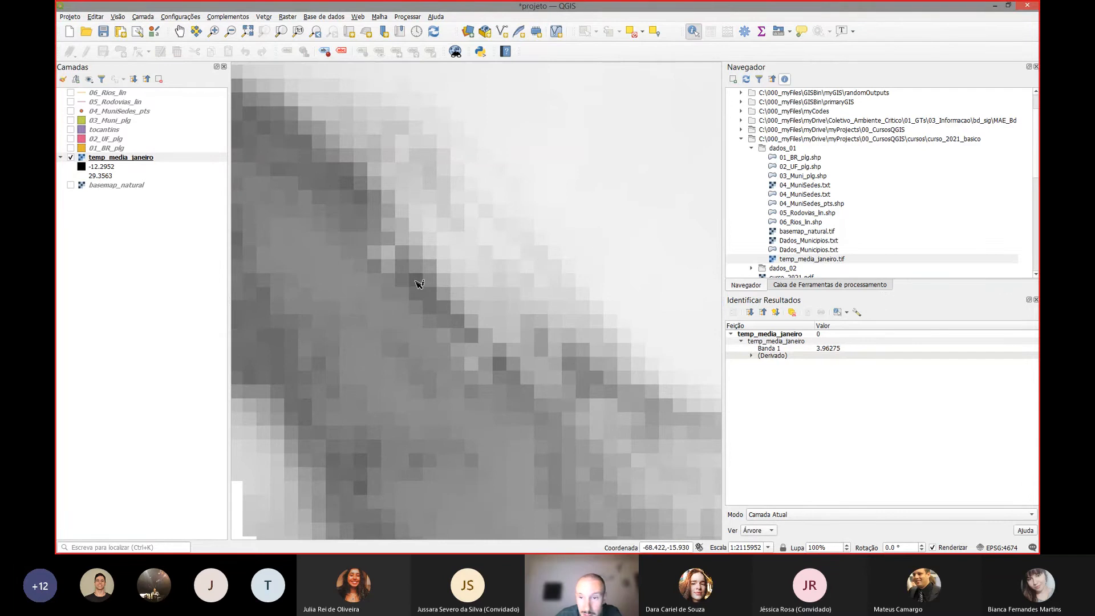
click(284, 341)
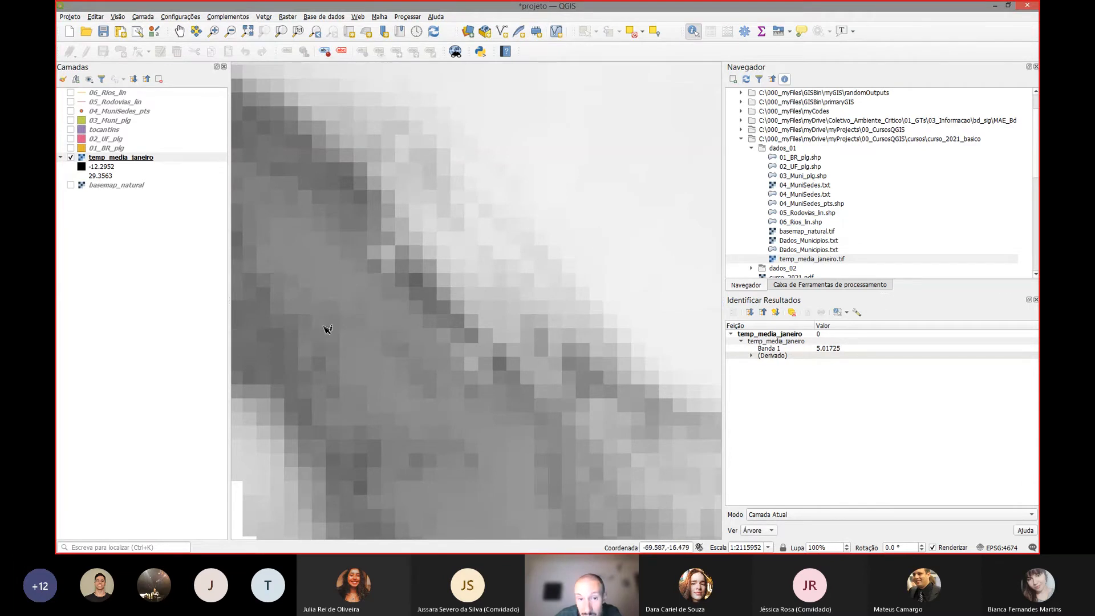
- Identify the temp_media_janeiro values of several pixels near the coast of southern Brazil
scroll(328, 330, down, 2)
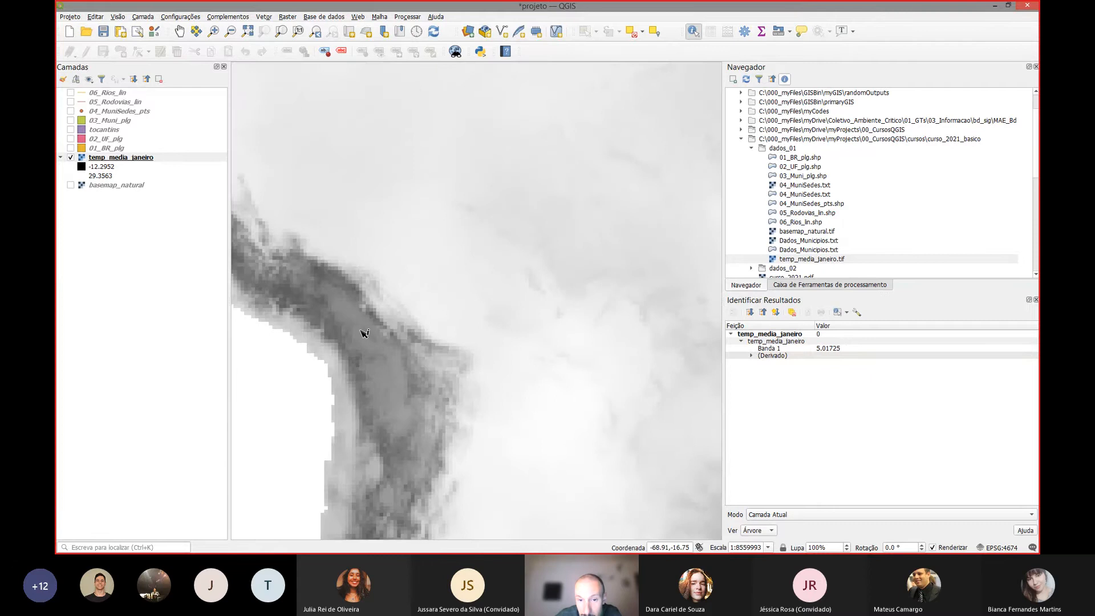
scroll(365, 333, down, 1)
scroll(552, 387, up, 3)
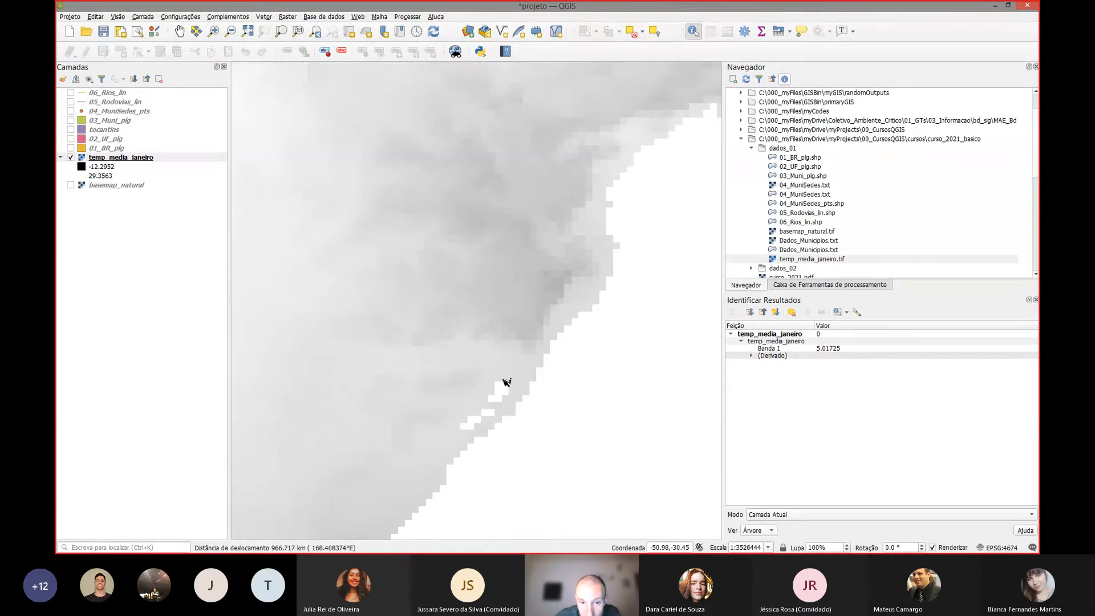
click(505, 381)
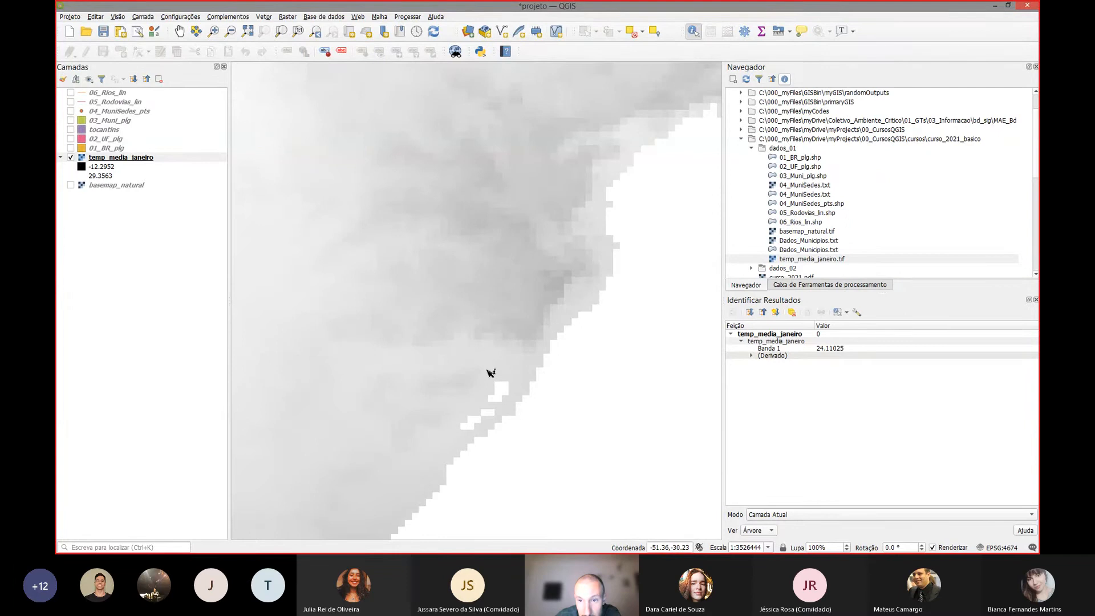
click(490, 373)
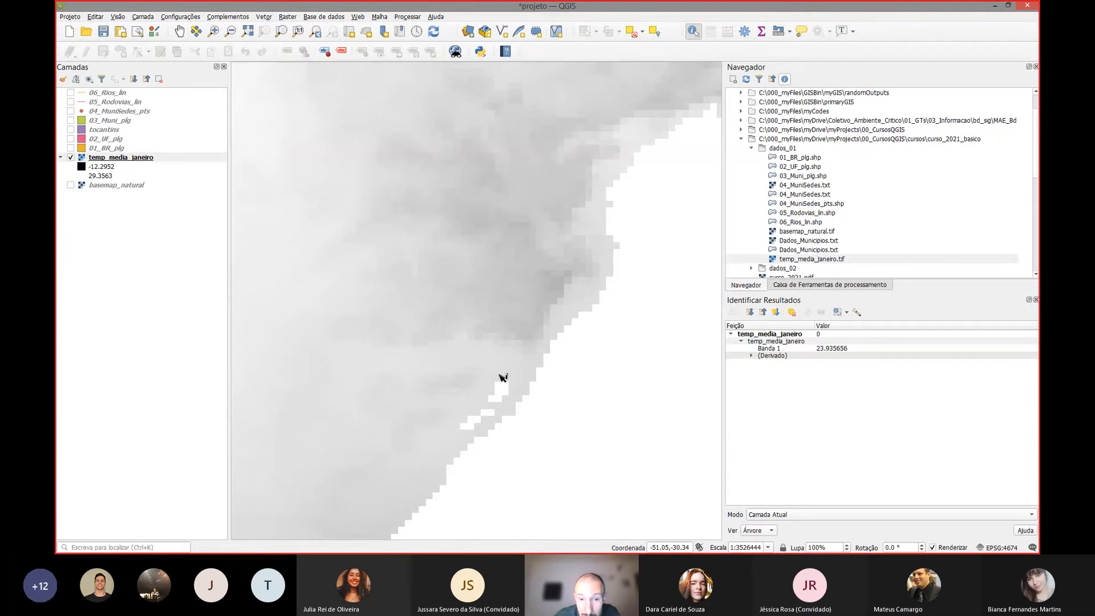
click(494, 379)
- Identify the temp_media_janeiro values at several points in central Brazil
scroll(494, 381, down, 2)
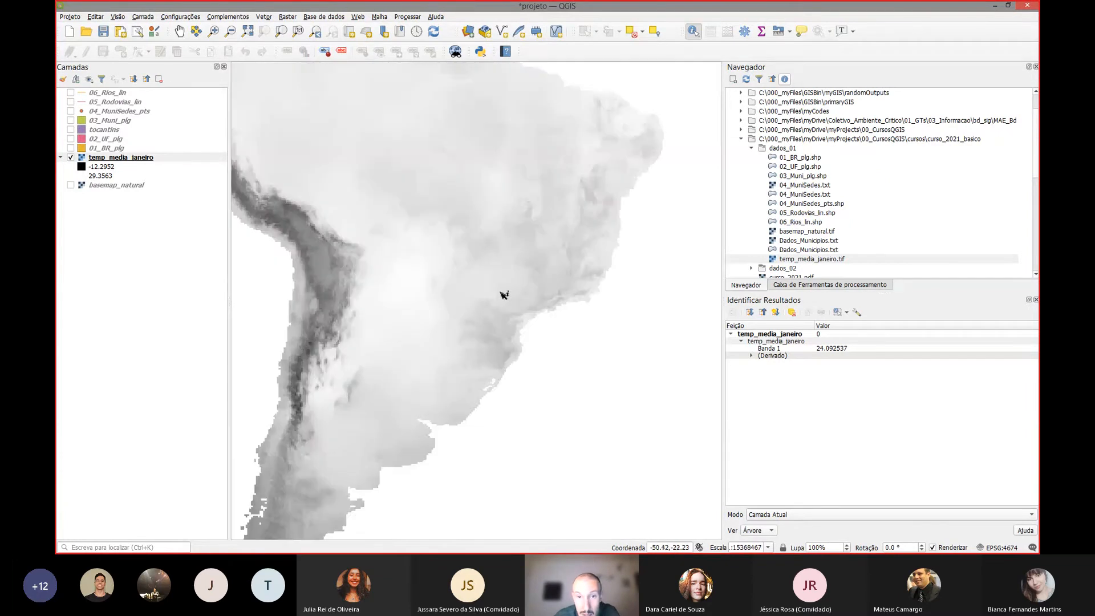
drag(497, 176, 572, 360)
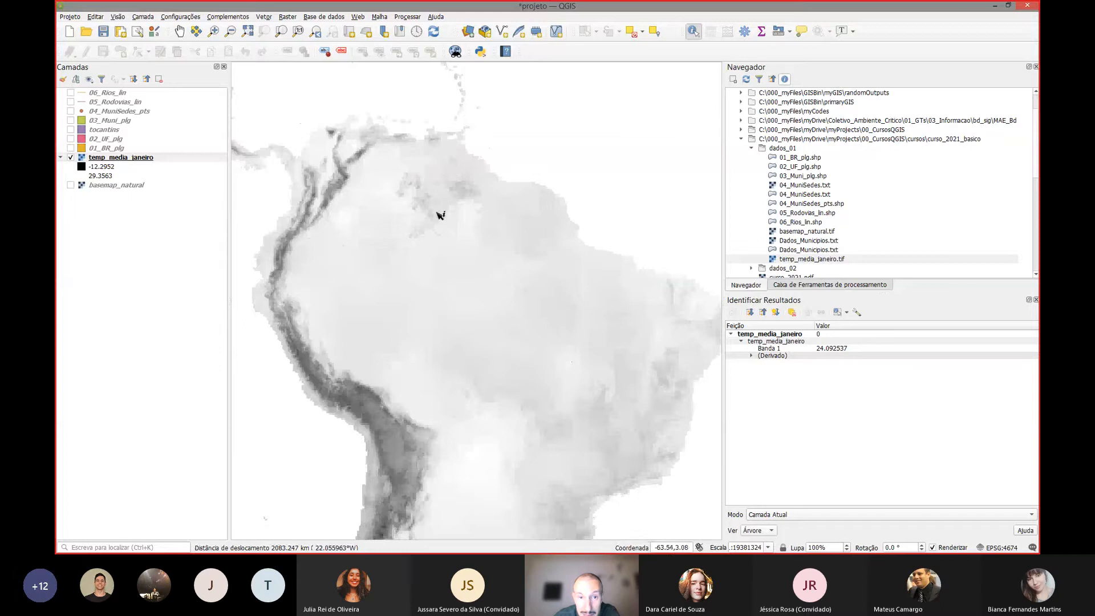
scroll(551, 268, up, 1)
scroll(551, 370, down, 1)
drag(574, 414, 531, 262)
click(531, 260)
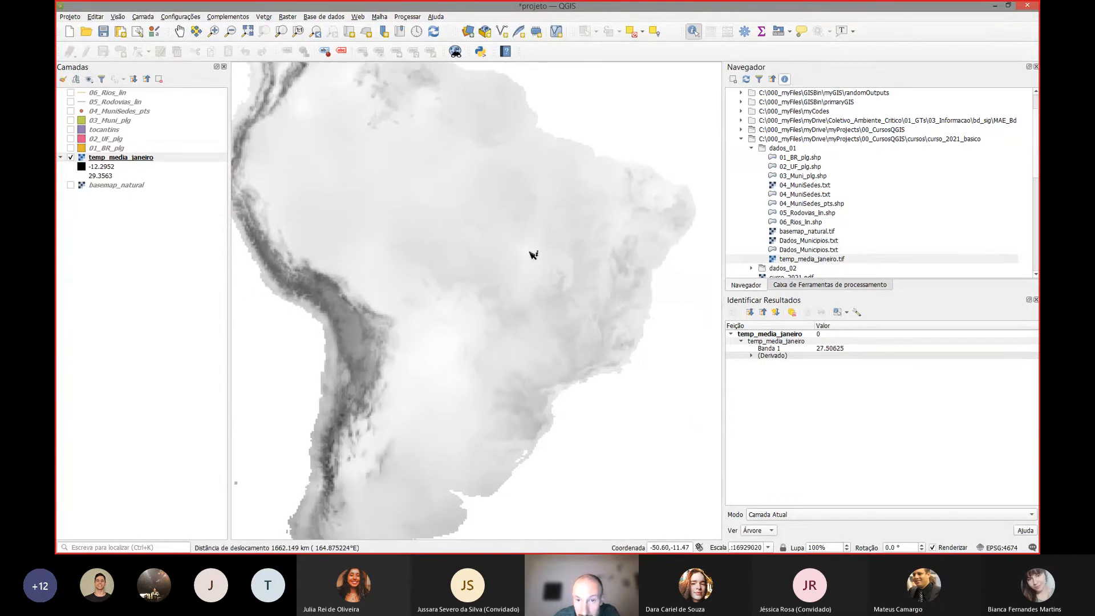
click(520, 258)
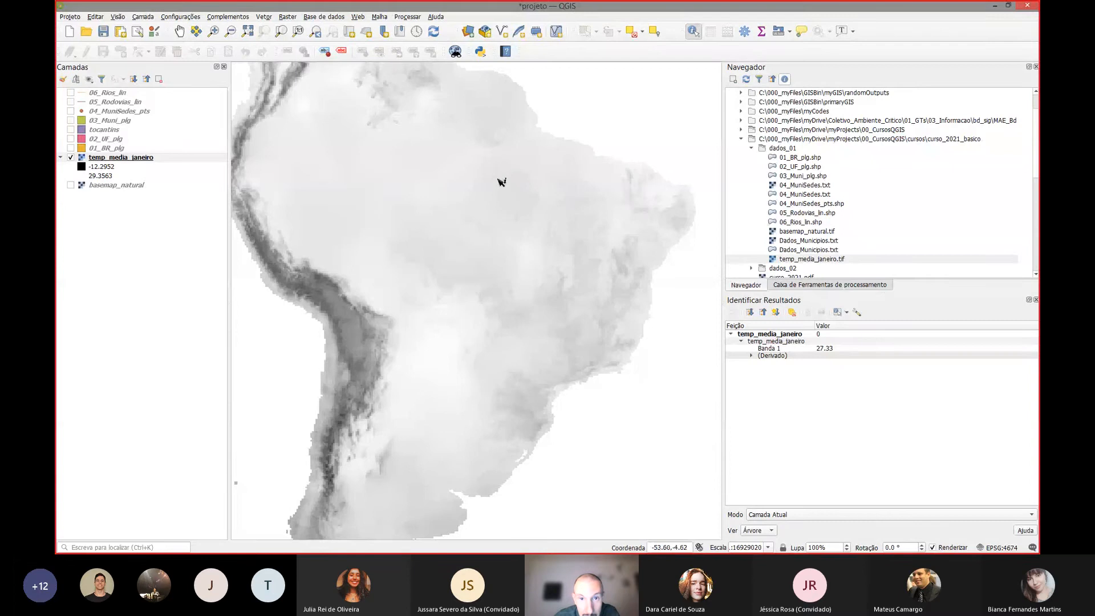
click(534, 264)
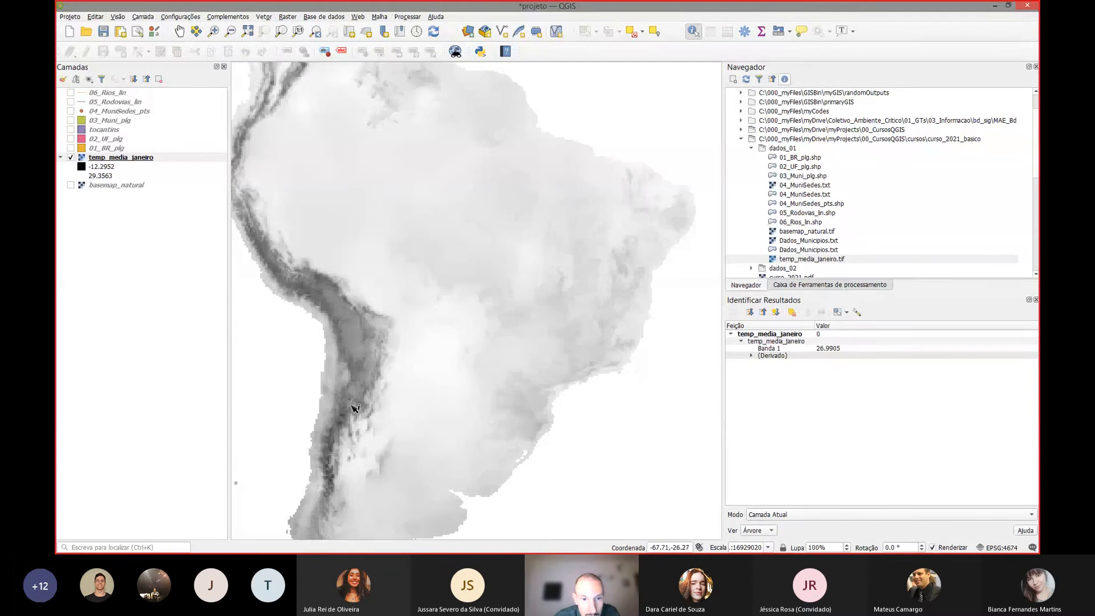
- Identify the temp_media_janeiro values at several points from Patagonia down to the southern tip of the continent
drag(373, 379, 440, 146)
click(378, 392)
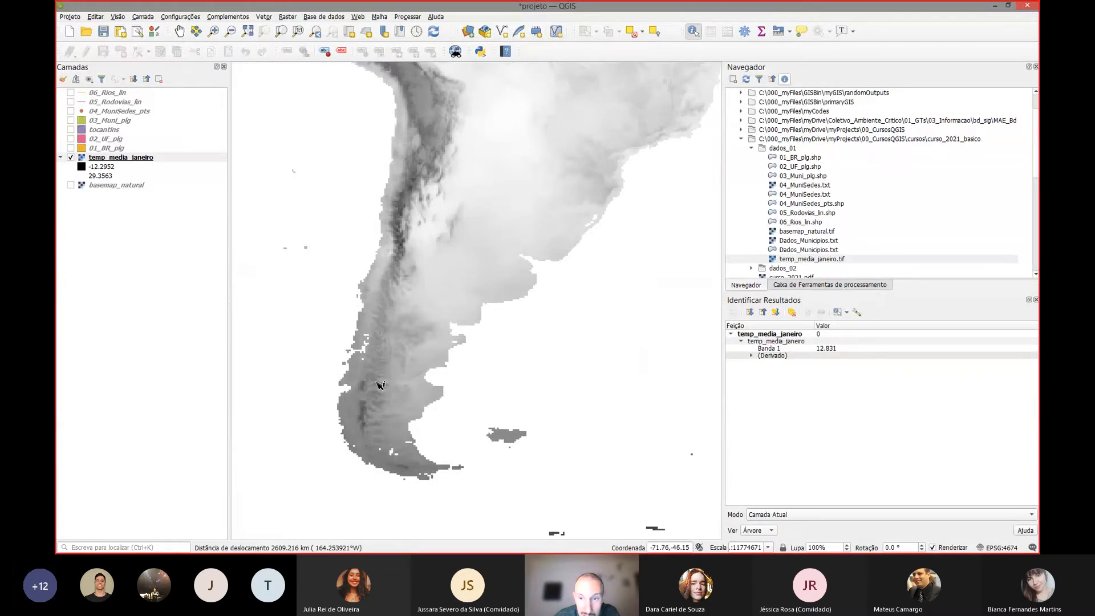
click(376, 419)
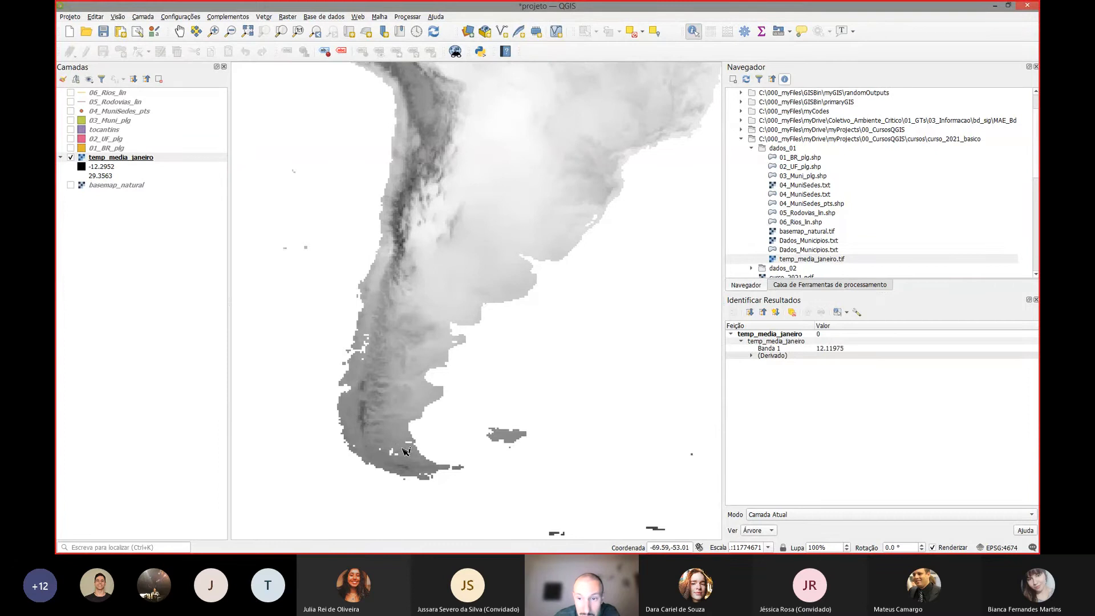
click(405, 451)
click(423, 465)
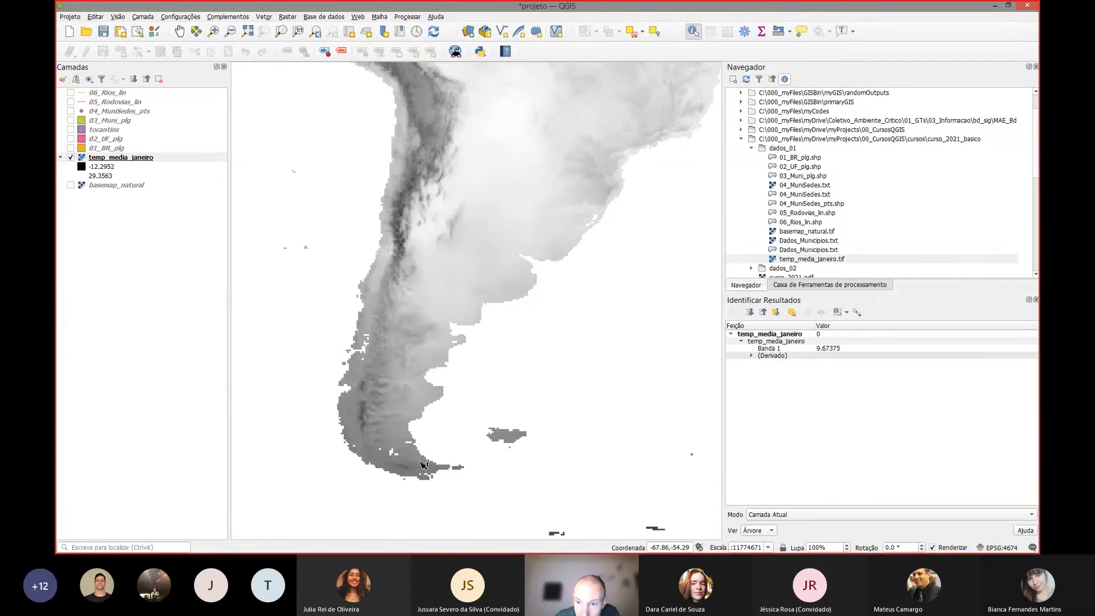
- Look over the temperature raster across South America and fit the map view to the temp_media_janeiro layer
scroll(423, 464, down, 2)
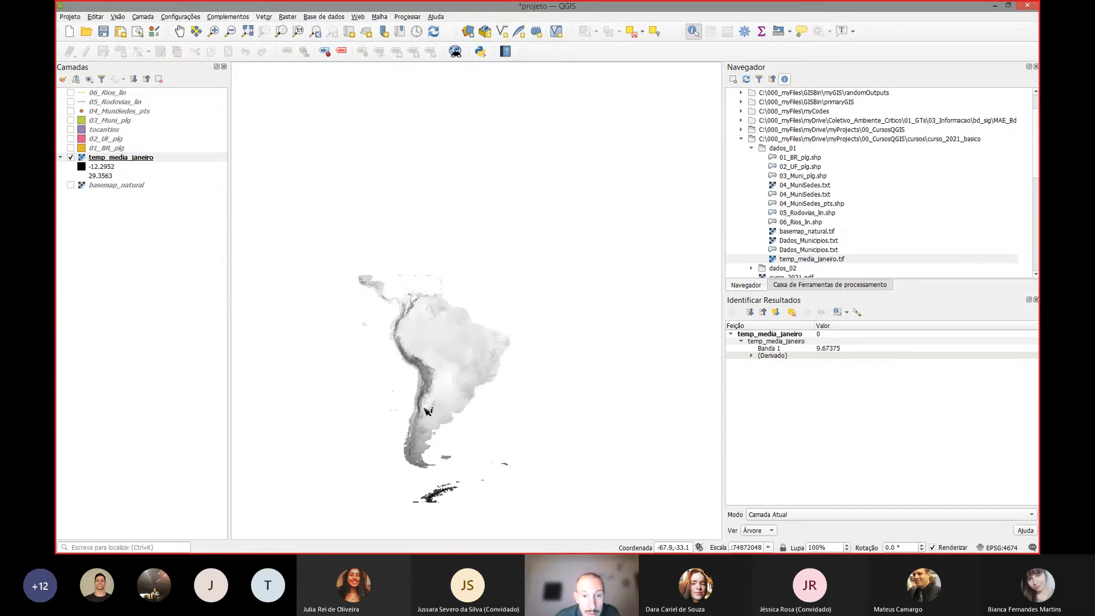
scroll(429, 409, up, 1)
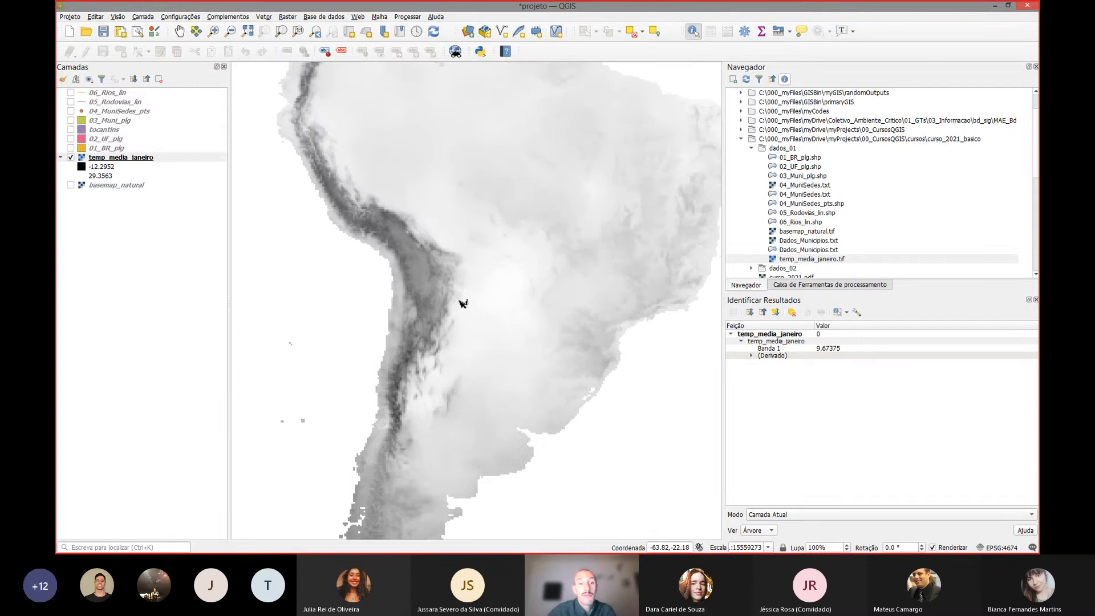
drag(461, 303, 437, 312)
right_click(139, 159)
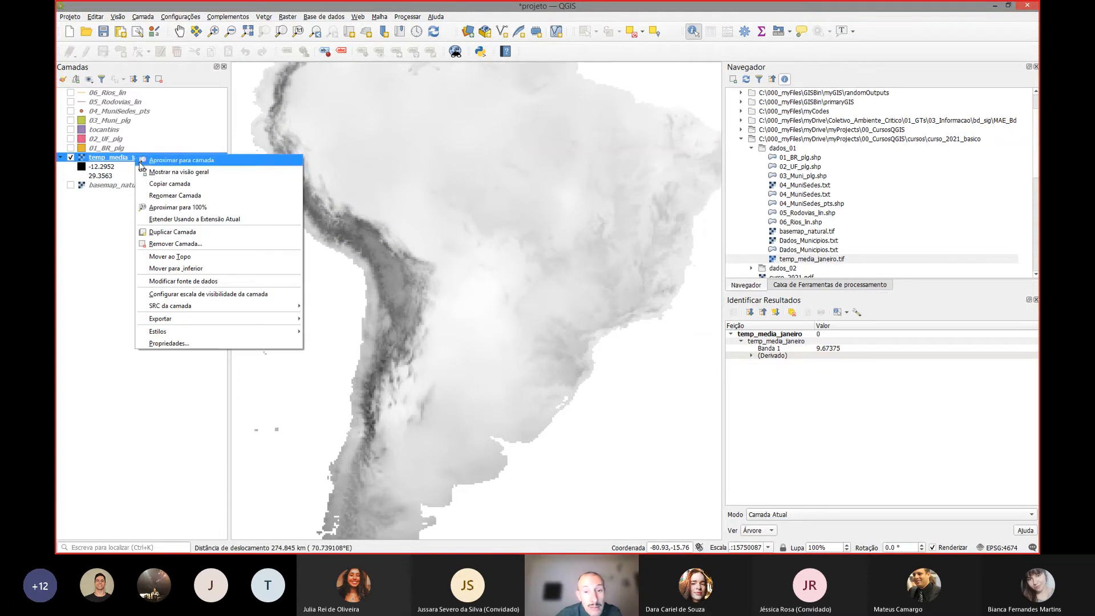
click(143, 166)
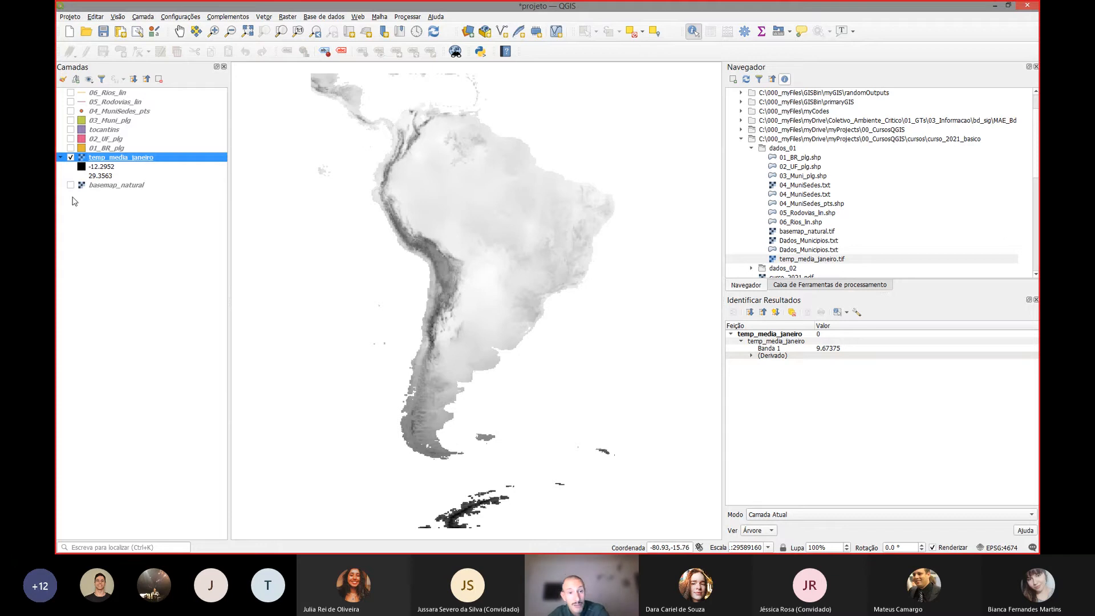
- Move temp_media_janeiro directly below 04_MuniSedes_pts and overlay 06_Rios_lin on it, leaving the municipal seats hidden
click(70, 111)
drag(83, 157, 71, 117)
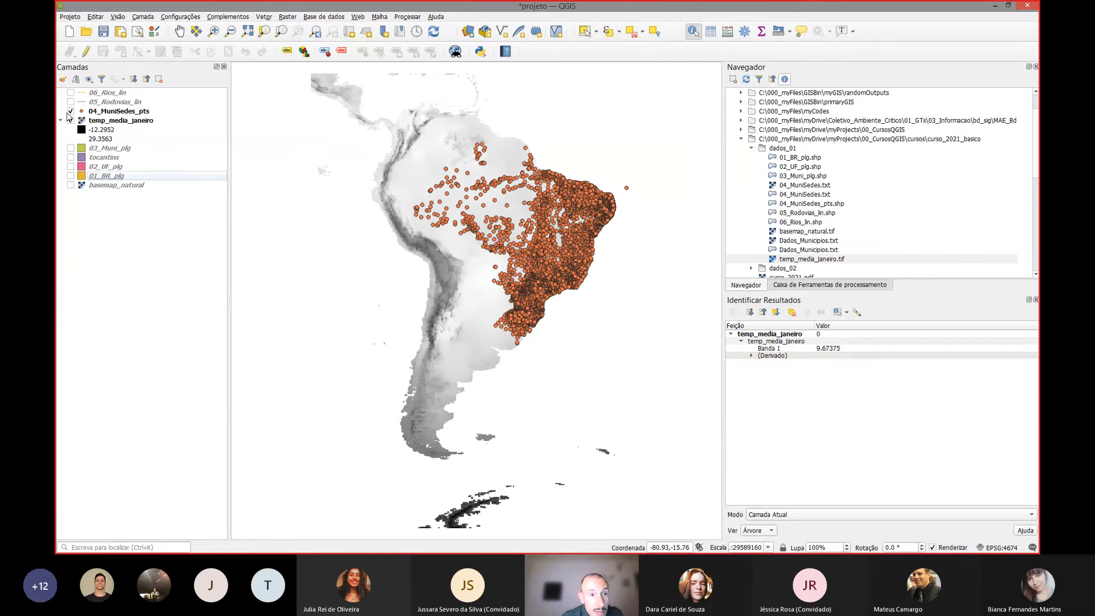
click(71, 93)
click(70, 112)
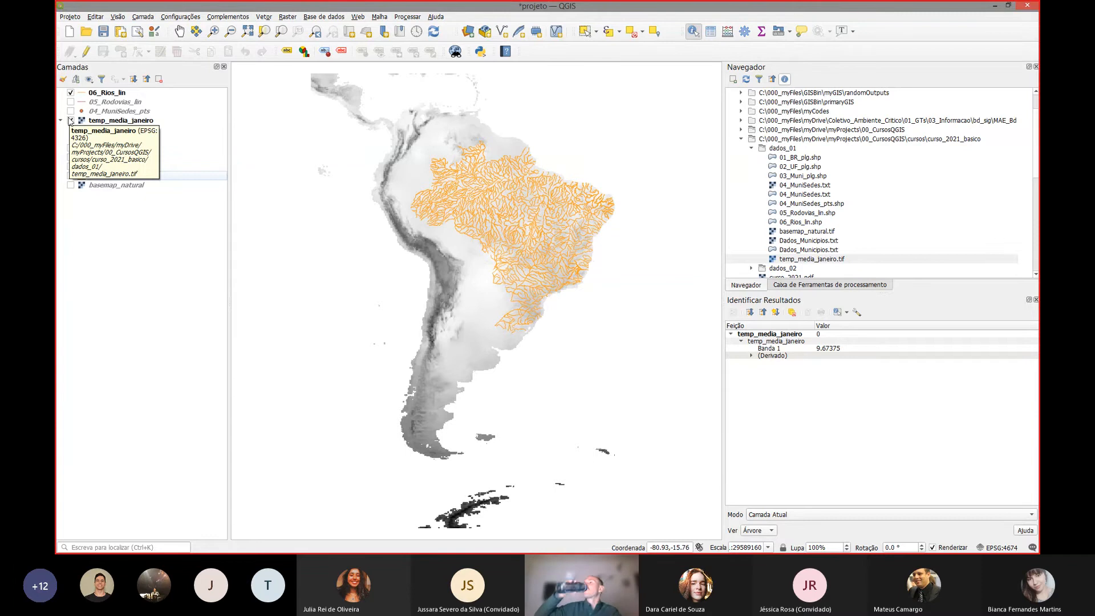
- Check the Prática 1 task list in the slides, return to QGIS, and toggle temp_media_janeiro and 06_Rios_lin to compare them
key(alt+Tab)
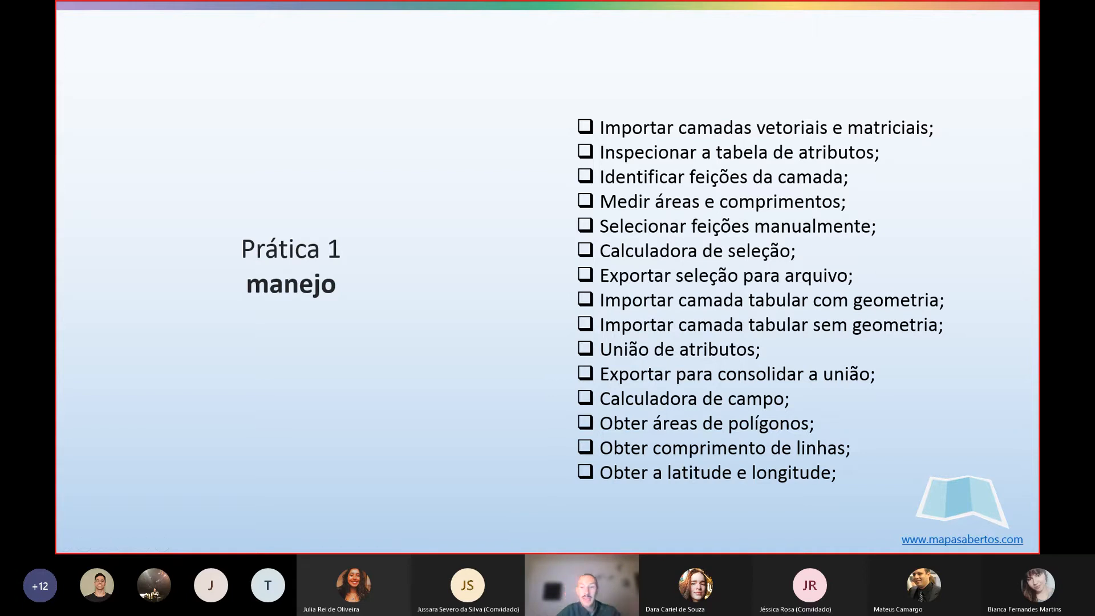
key(alt+Tab)
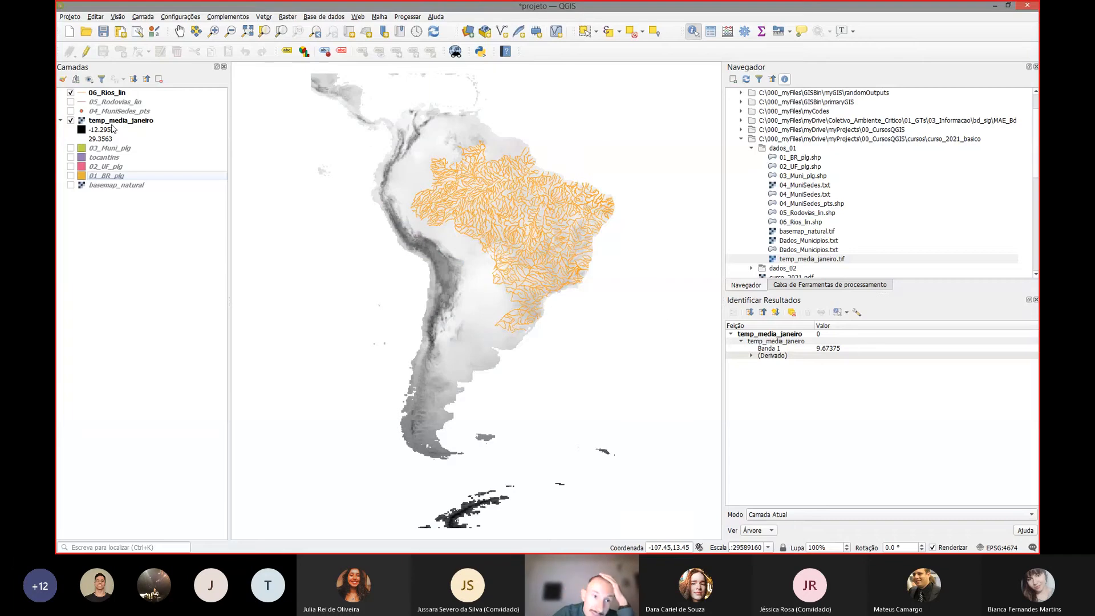
click(70, 121)
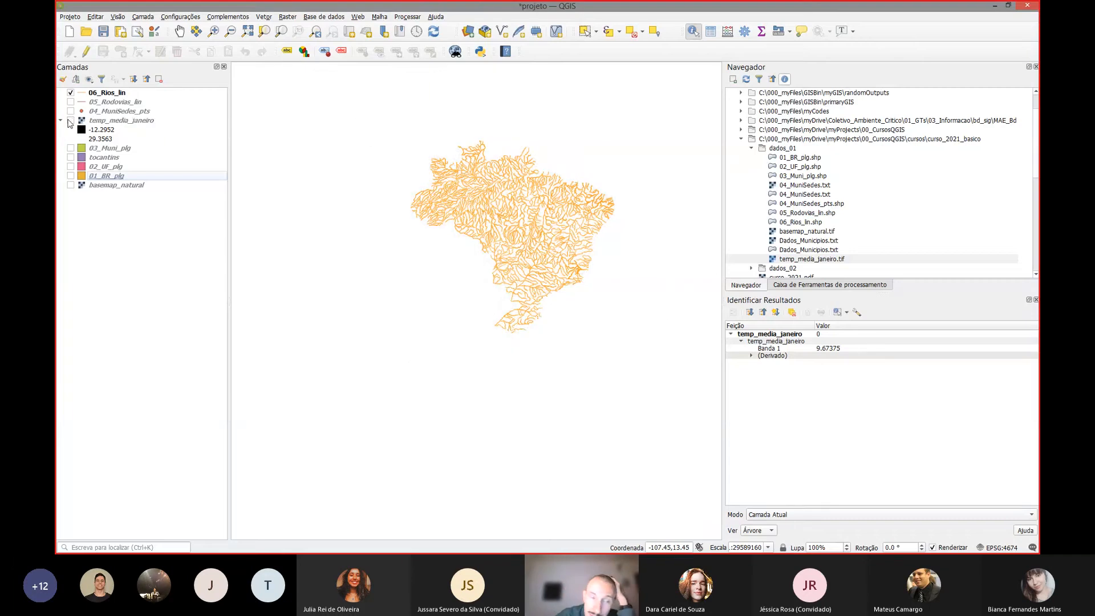
click(70, 120)
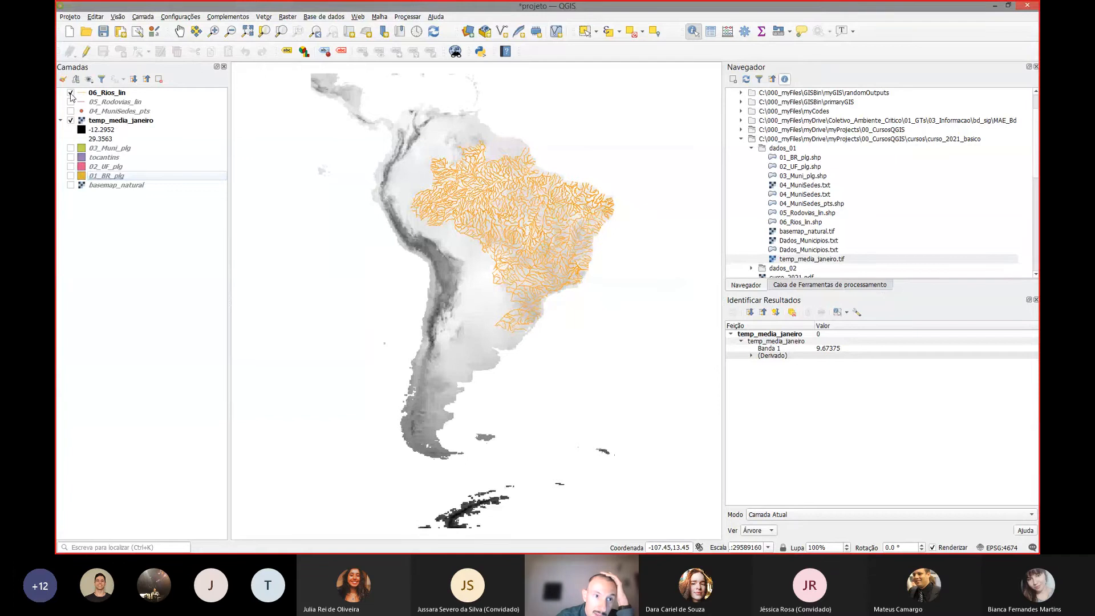
click(70, 93)
click(70, 93)
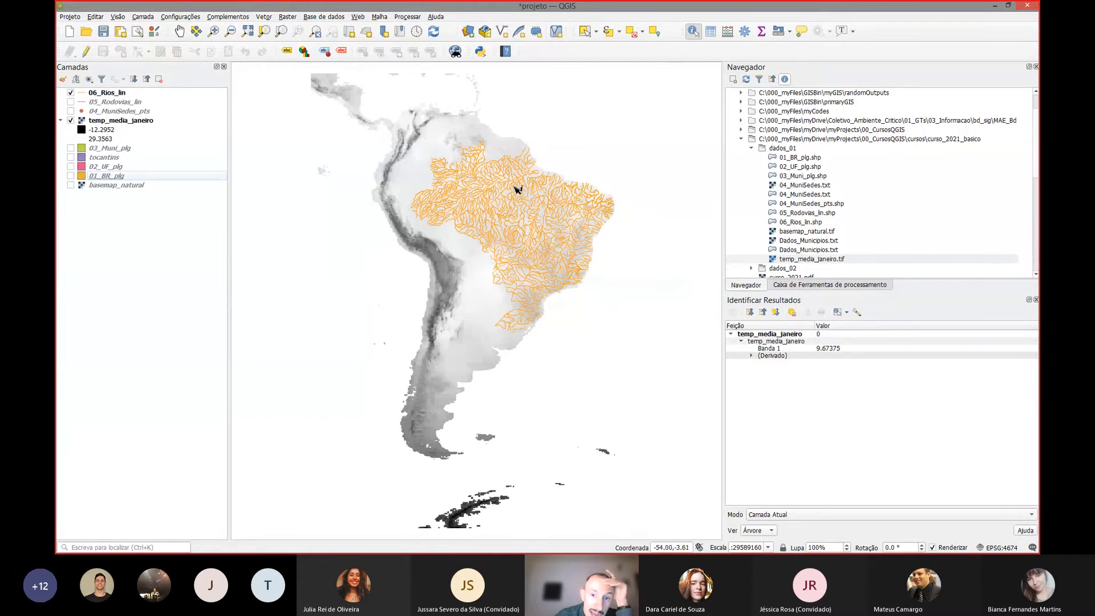
- Display 04_MuniSedes_pts together with the rivers over Brazil and hide temp_media_janeiro
scroll(489, 178, up, 1)
drag(584, 210, 510, 190)
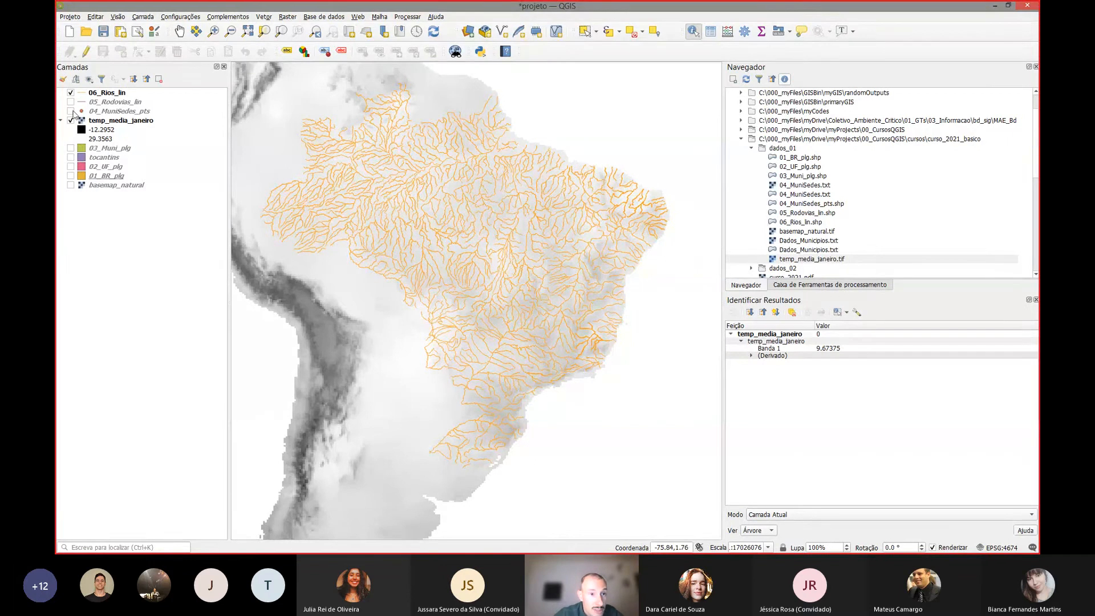
click(71, 112)
click(70, 121)
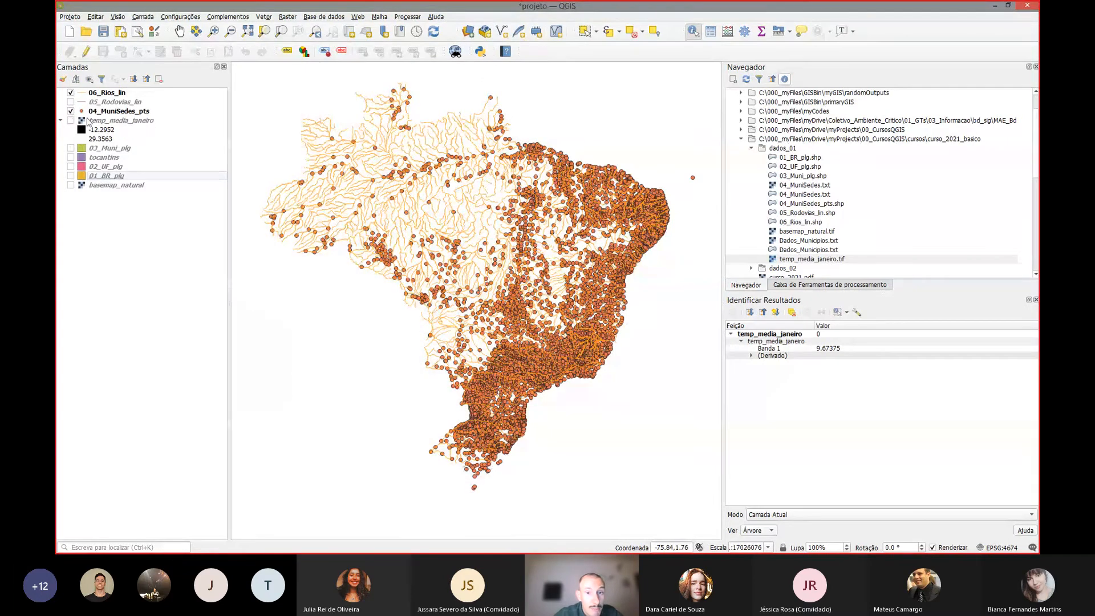
- Hide 06_Rios_lin and open the attribute table of 04_MuniSedes_pts, widening its window to show more columns
click(71, 93)
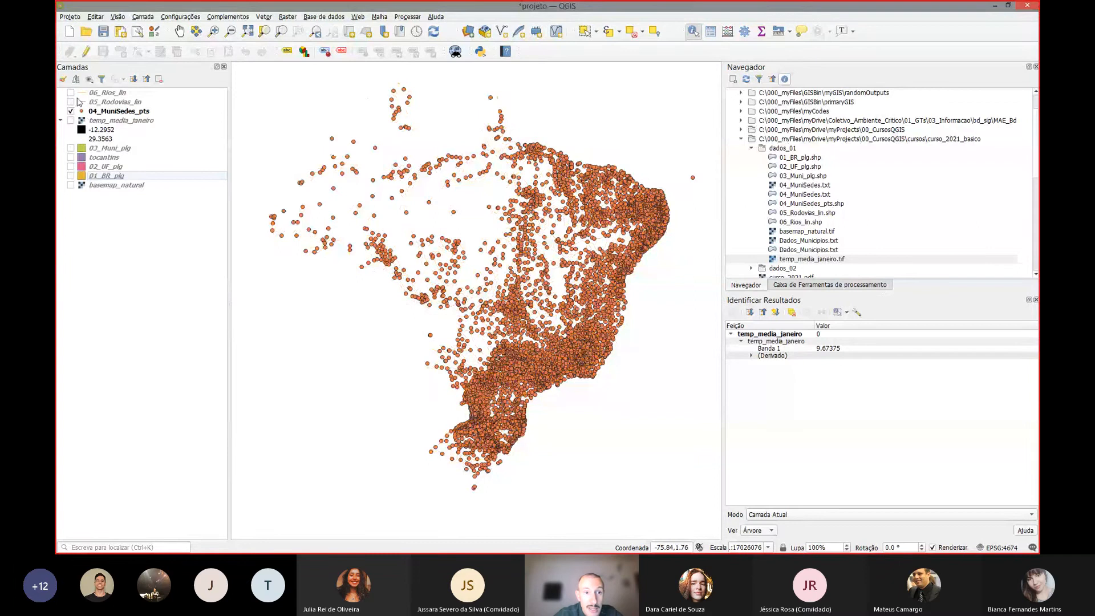
click(100, 111)
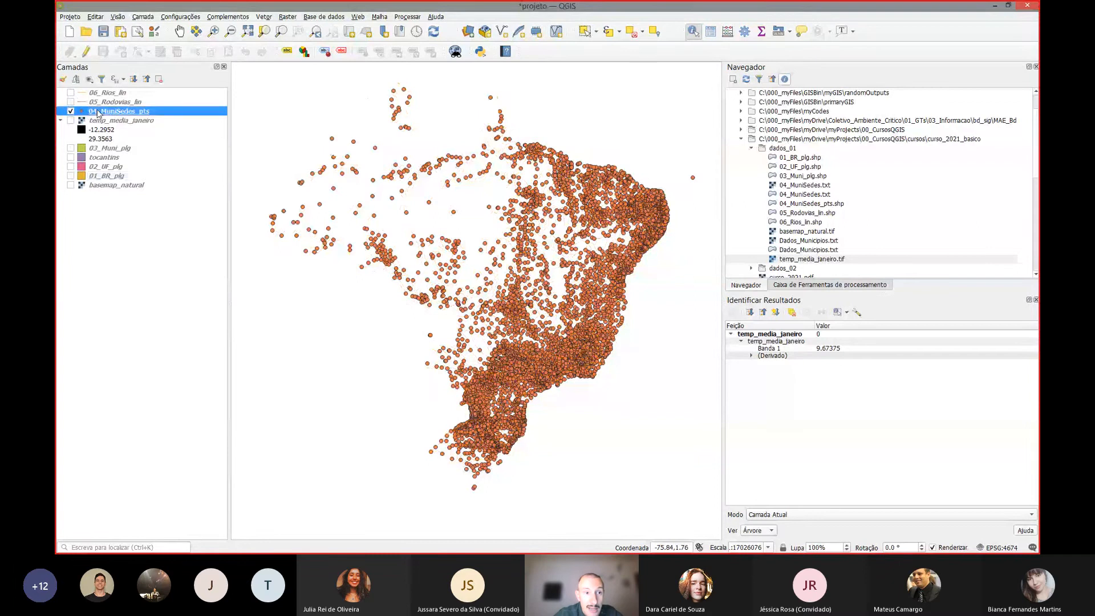
click(710, 31)
drag(643, 95, 470, 56)
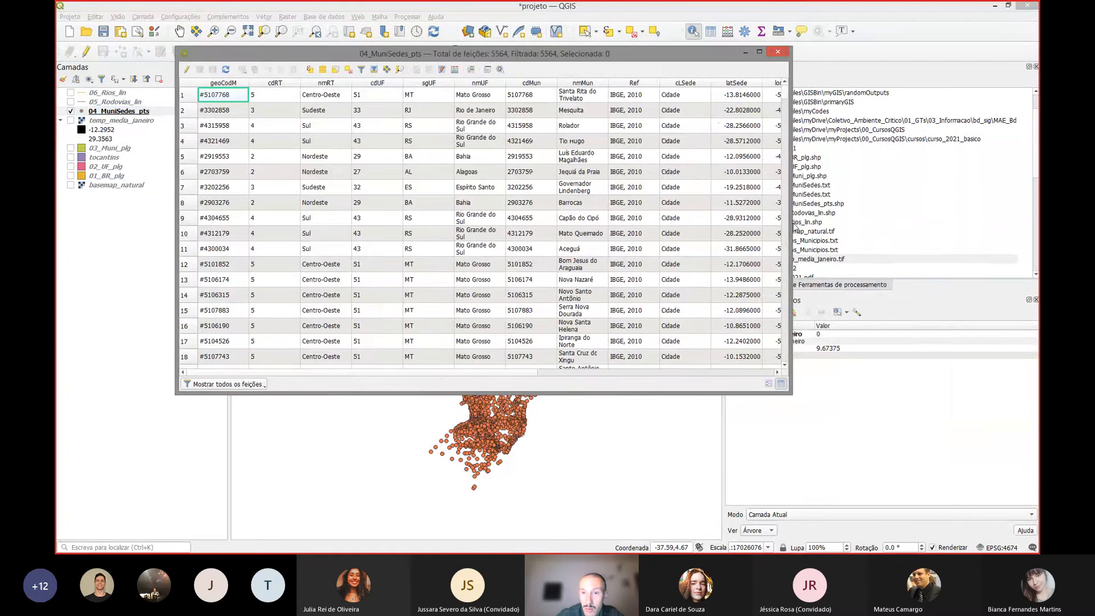
drag(790, 223, 1007, 223)
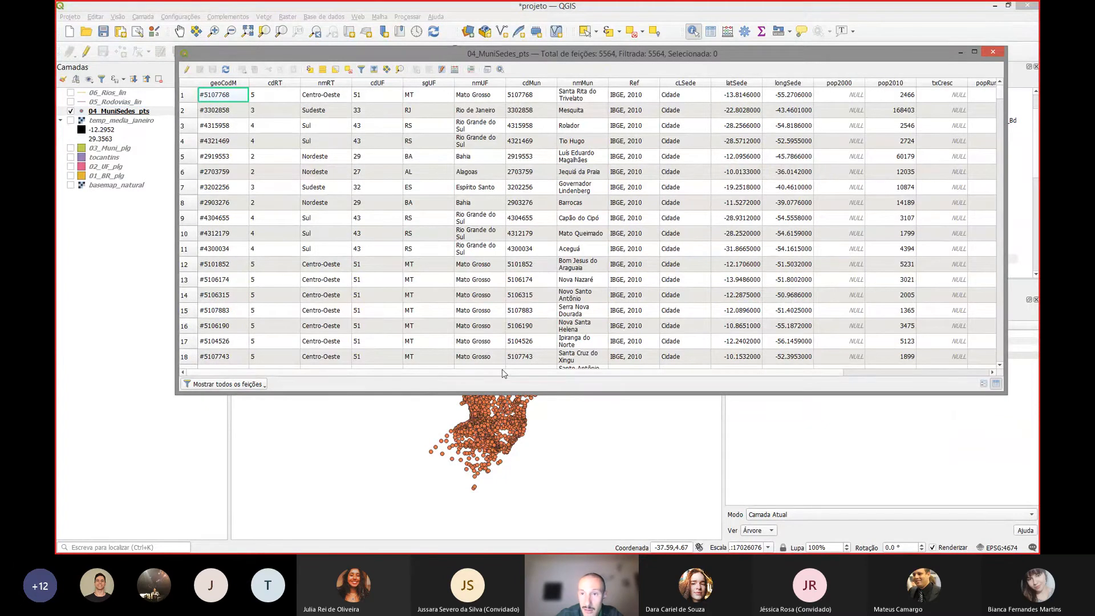
- Examine the latSede and longSede coordinate values in the 04_MuniSedes_pts attribute table, and close the table
drag(504, 373, 564, 374)
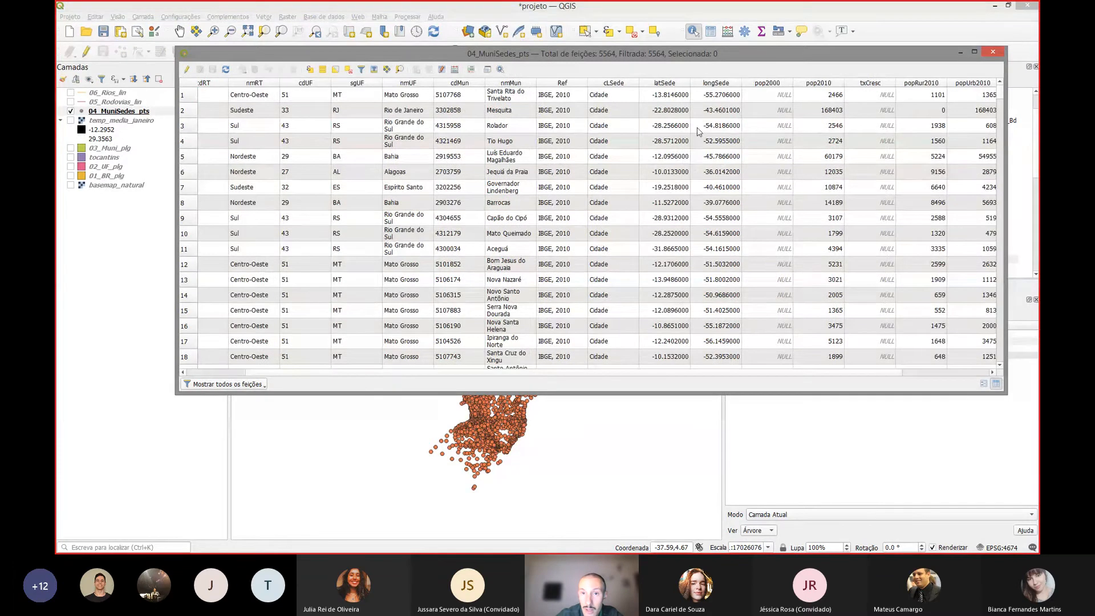
click(674, 100)
click(709, 96)
click(720, 122)
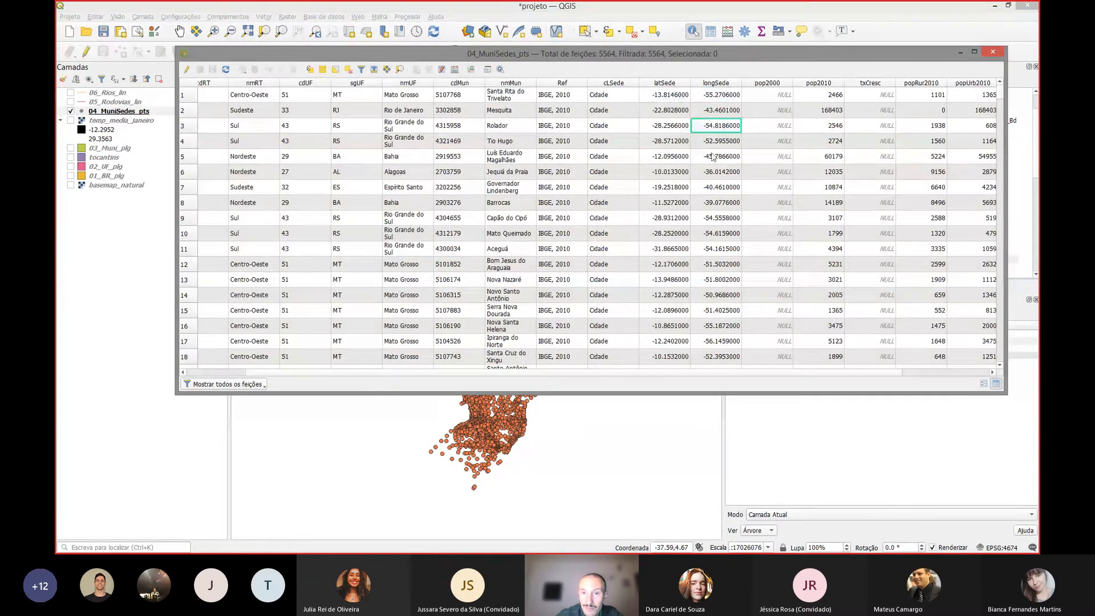
click(711, 172)
click(663, 174)
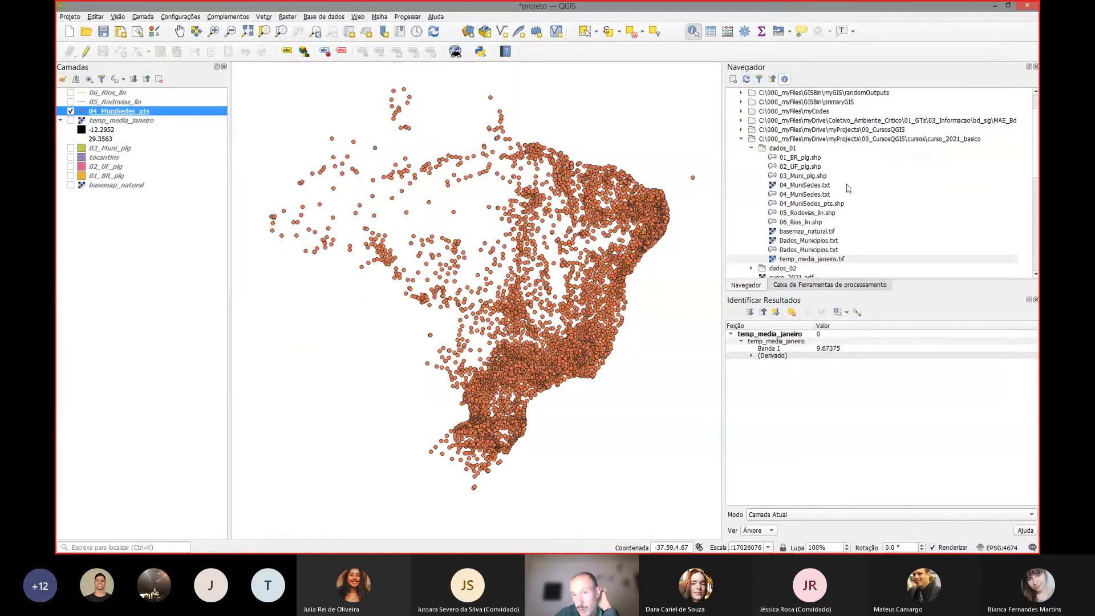
- Switch to File Explorer and open the folder C:\000_myFiles\myDrive\myProjects\00_CursosQGIS\cursos\curso_2021_basico\dados_01
mouse_move(286, 550)
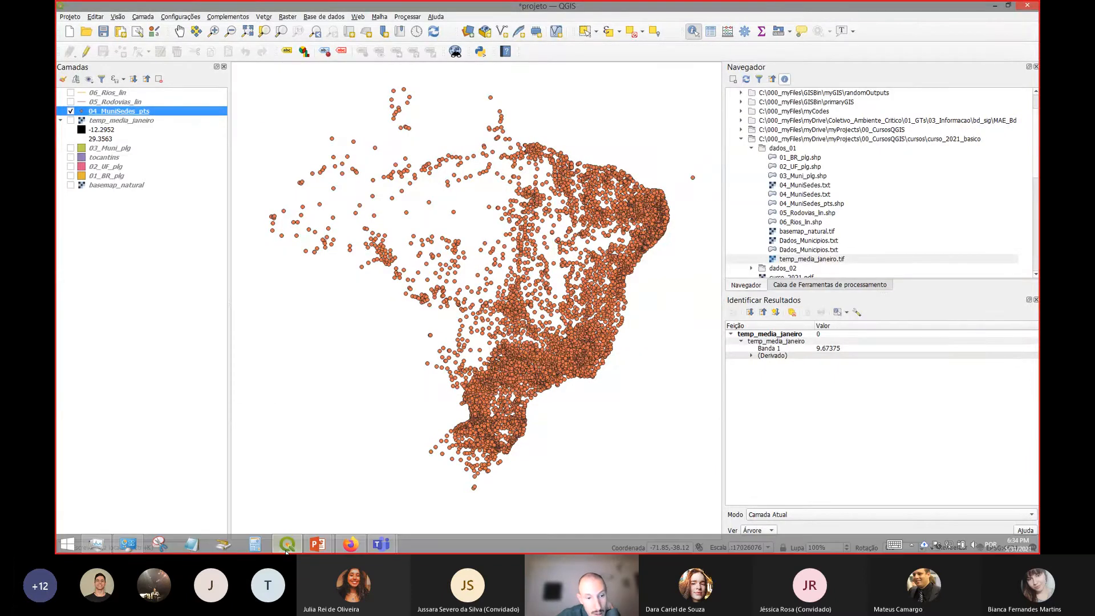
click(68, 547)
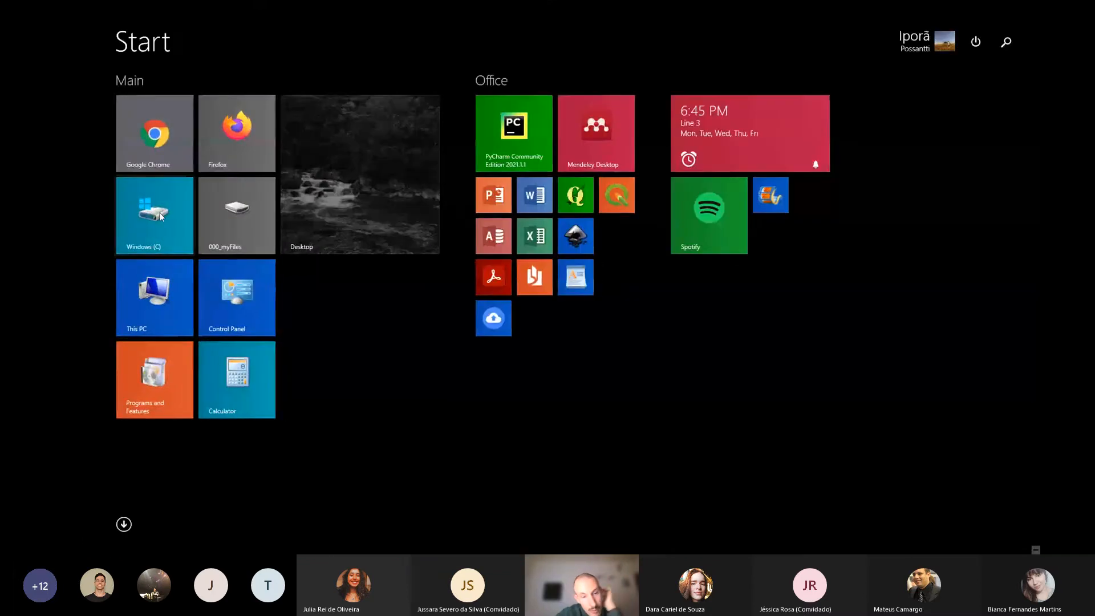
click(150, 248)
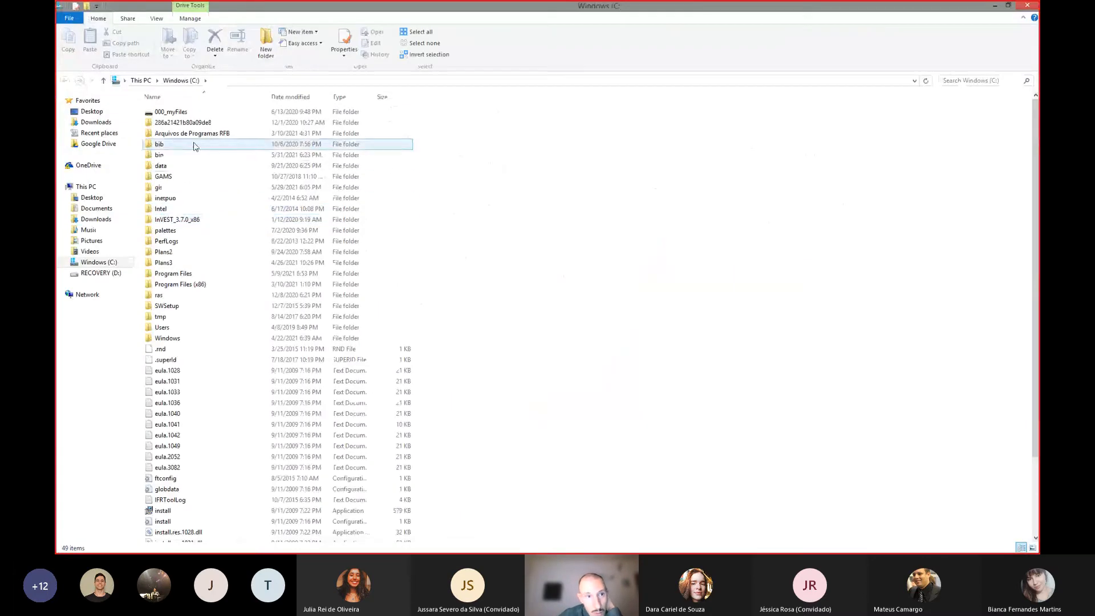
double_click(171, 112)
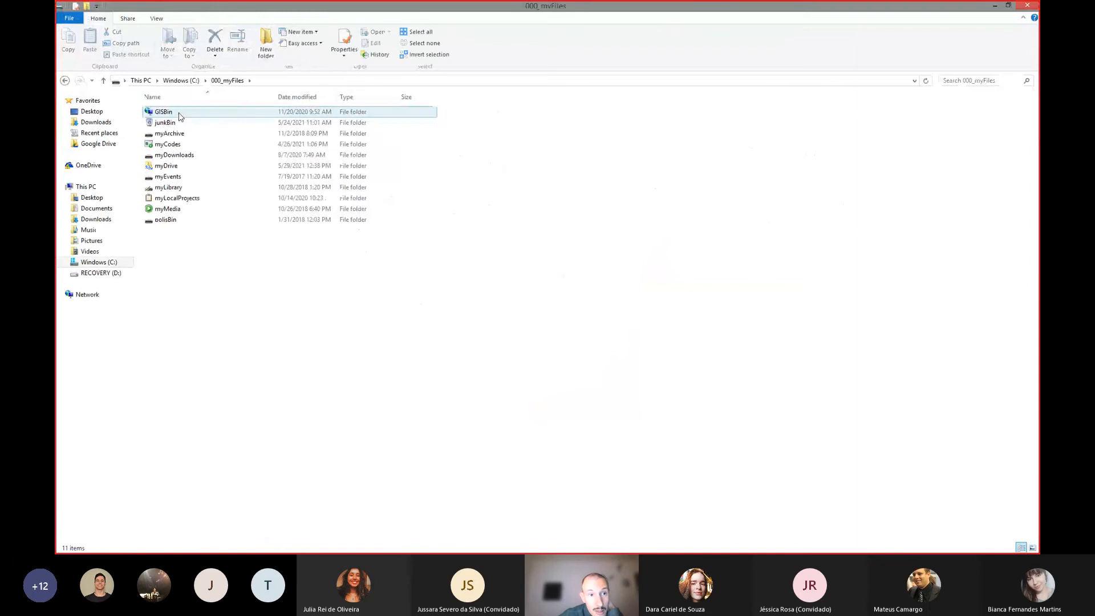
double_click(181, 165)
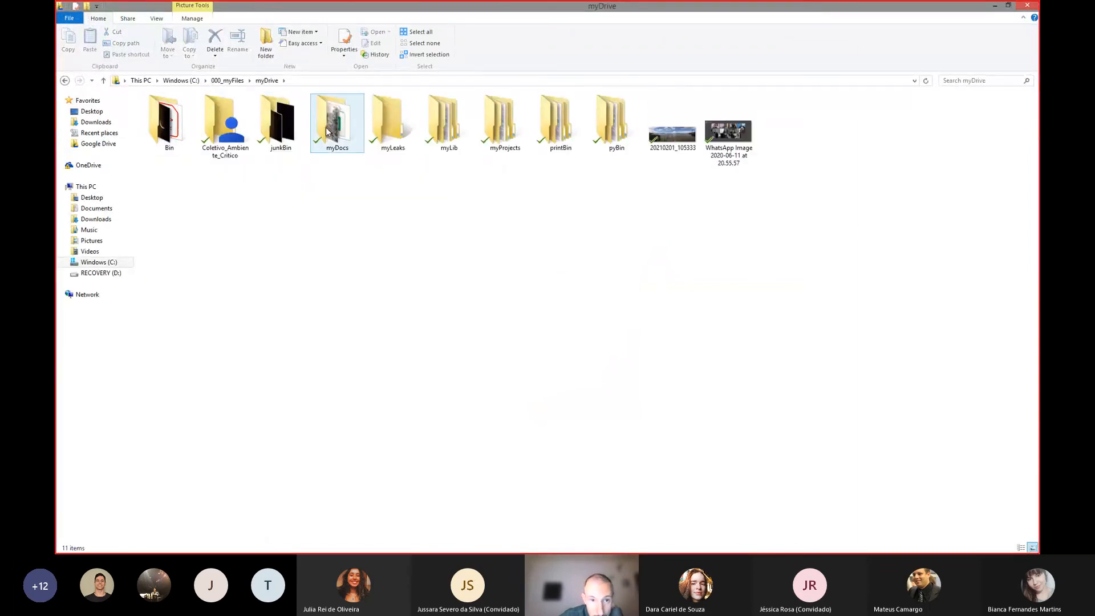
double_click(495, 137)
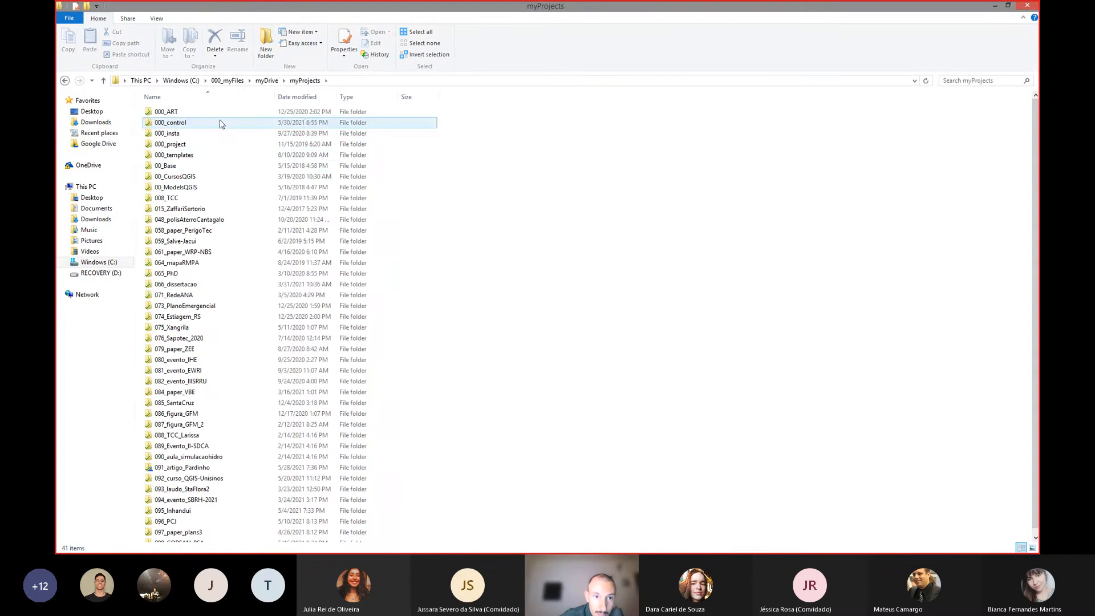
click(197, 177)
double_click(199, 180)
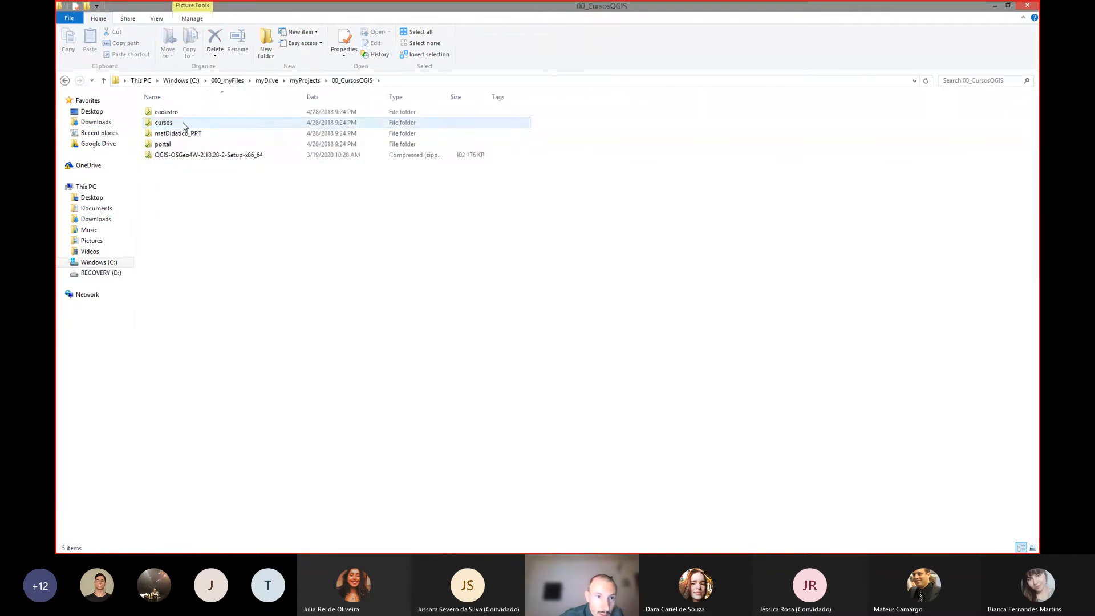
double_click(185, 123)
double_click(190, 134)
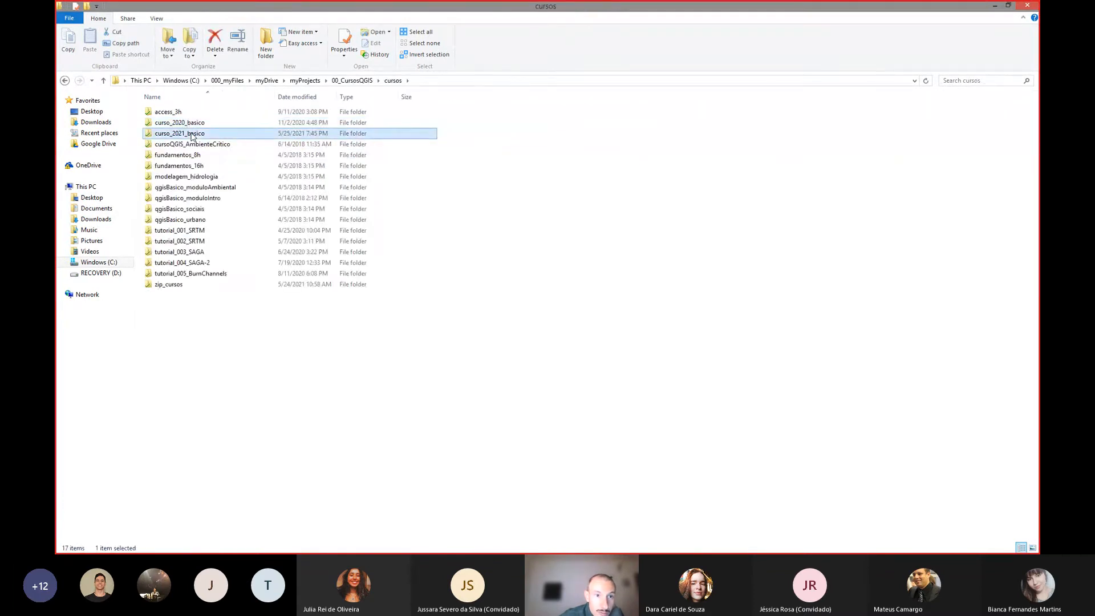
click(171, 112)
double_click(171, 113)
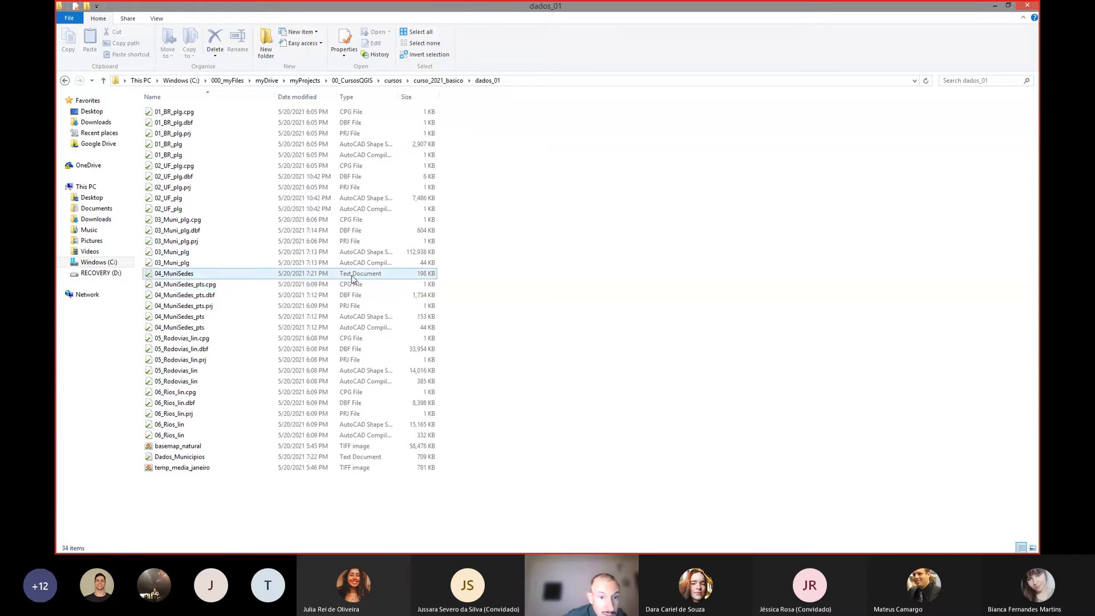
- Open the 04_MuniSedes text document in Notepad, examine its header, field separators and coordinate values, and close it
double_click(179, 275)
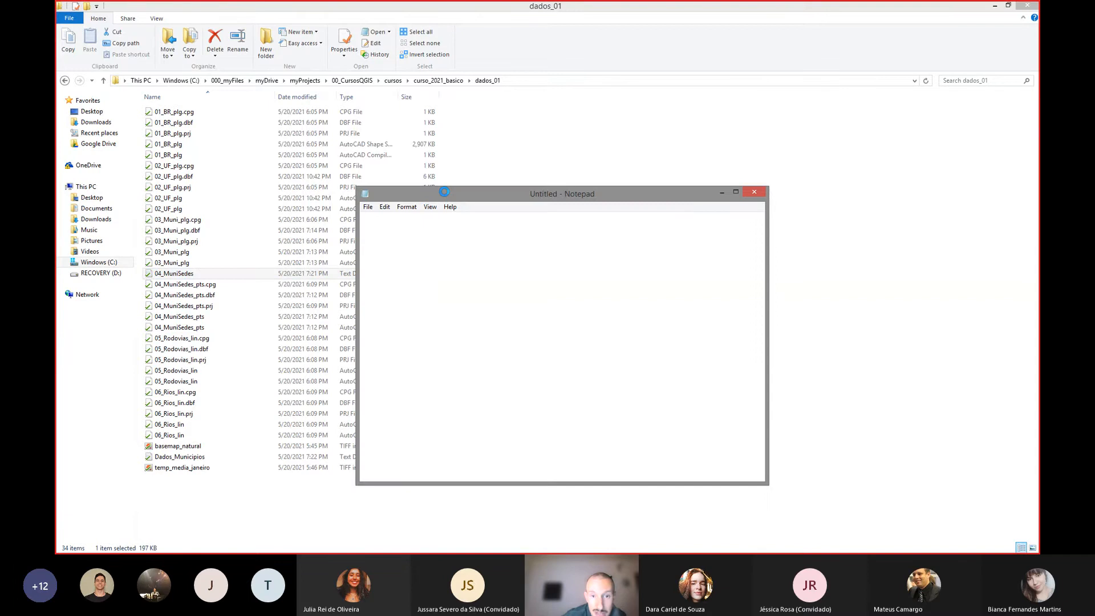
drag(454, 197, 471, 129)
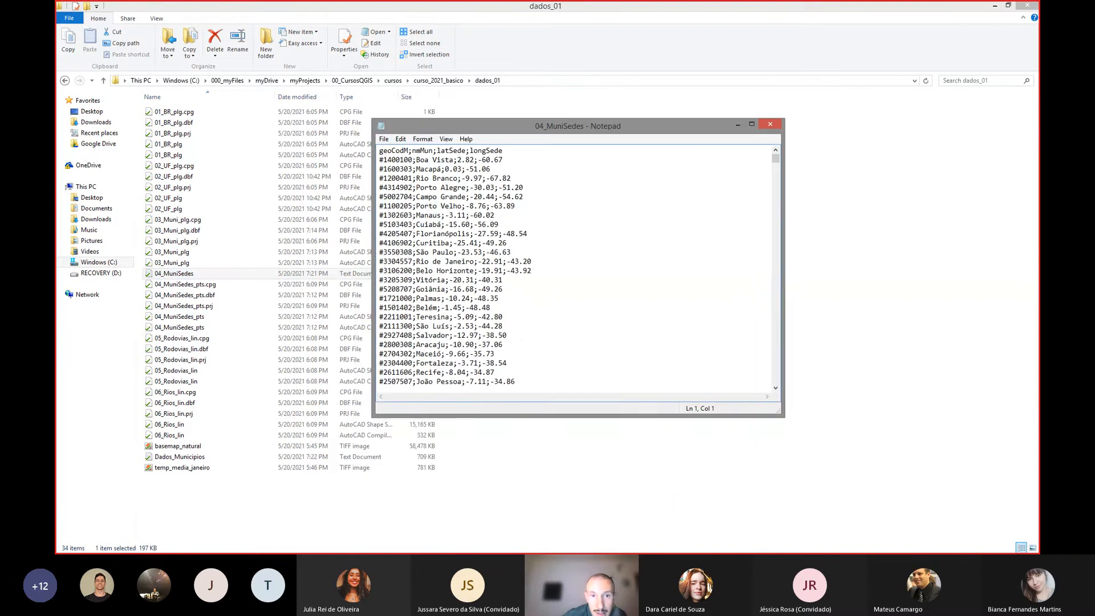
drag(370, 161, 339, 161)
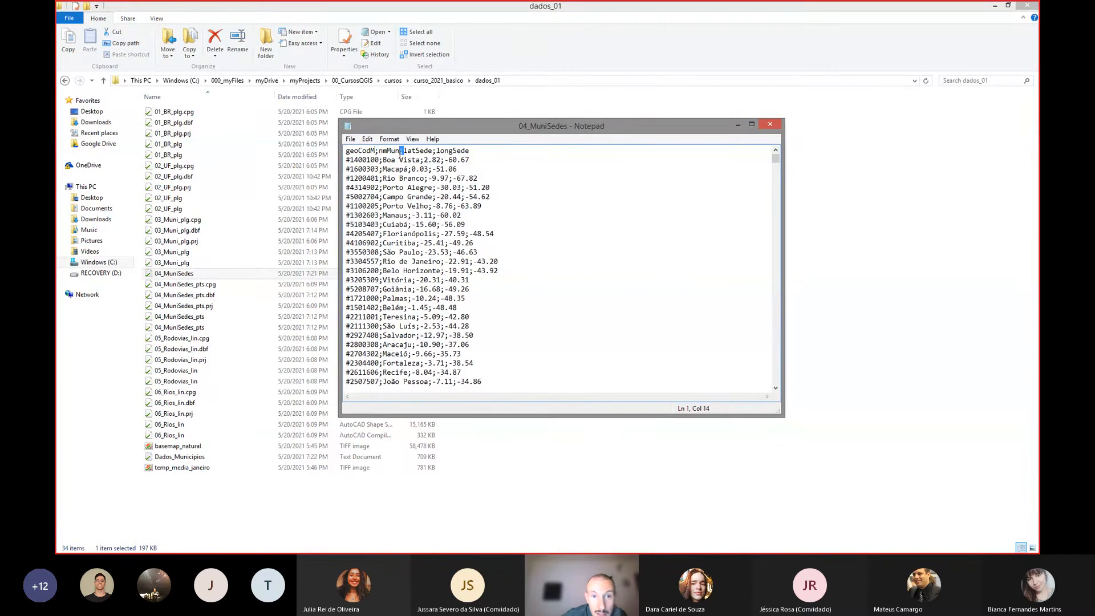
drag(386, 159, 474, 162)
click(422, 160)
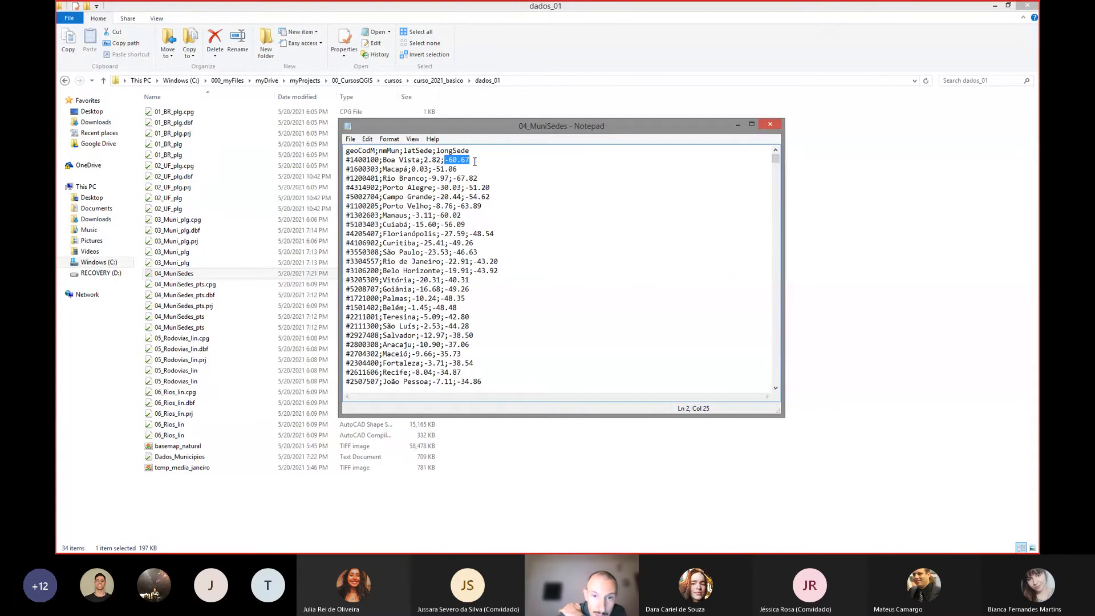
click(586, 208)
mouse_move(778, 161)
mouse_down()
mouse_move(810, 390)
mouse_move(792, 147)
mouse_up()
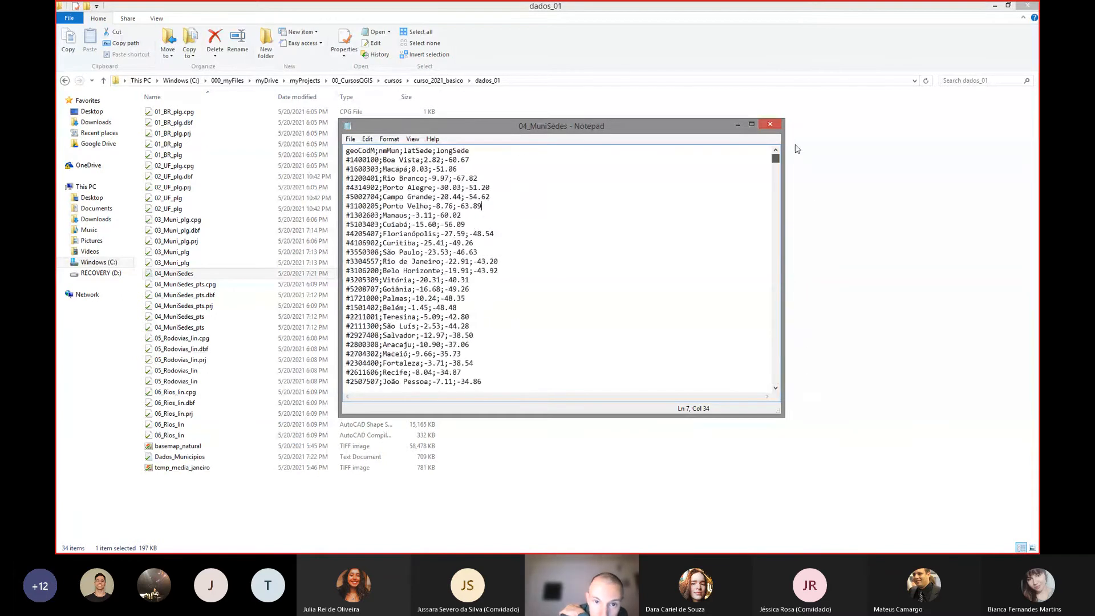
click(770, 125)
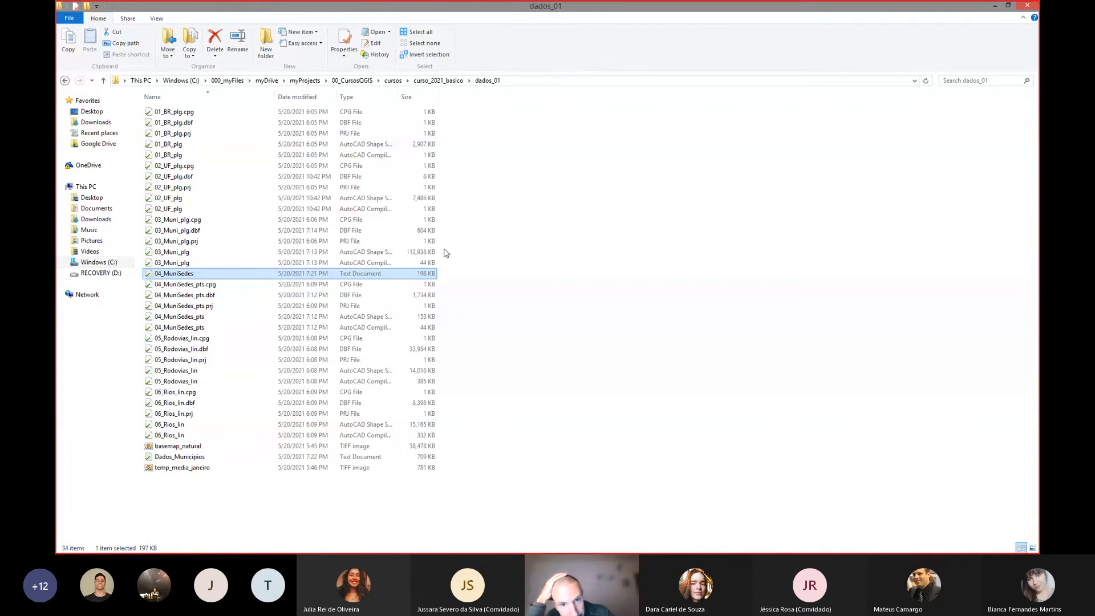
- Return to QGIS and look at the two 04_MuniSedes.txt entries in the dados_01 folder
key(alt+Tab)
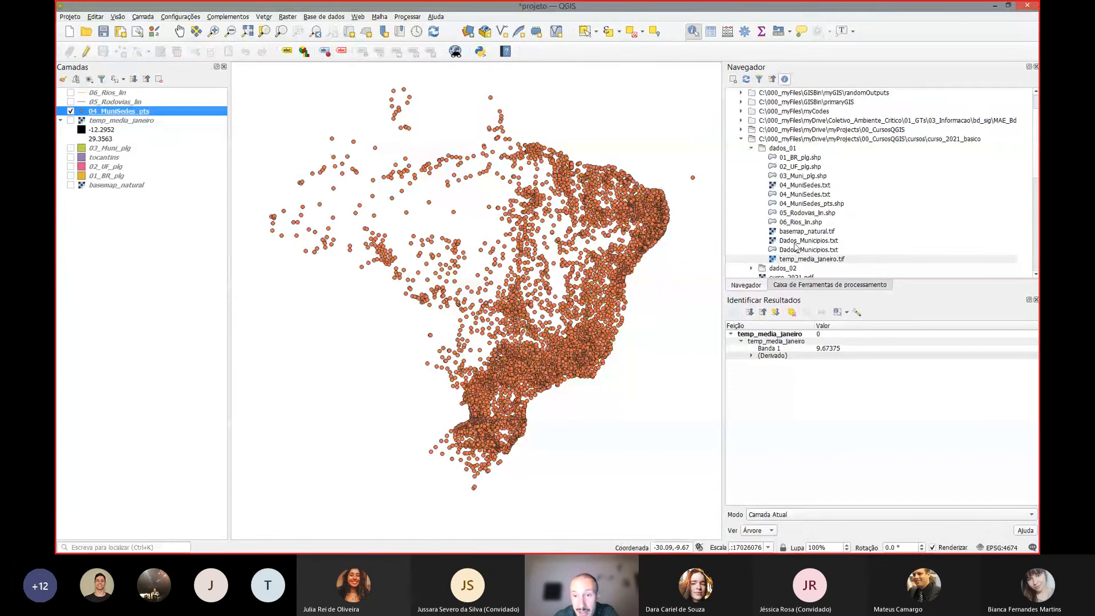
click(807, 231)
click(806, 194)
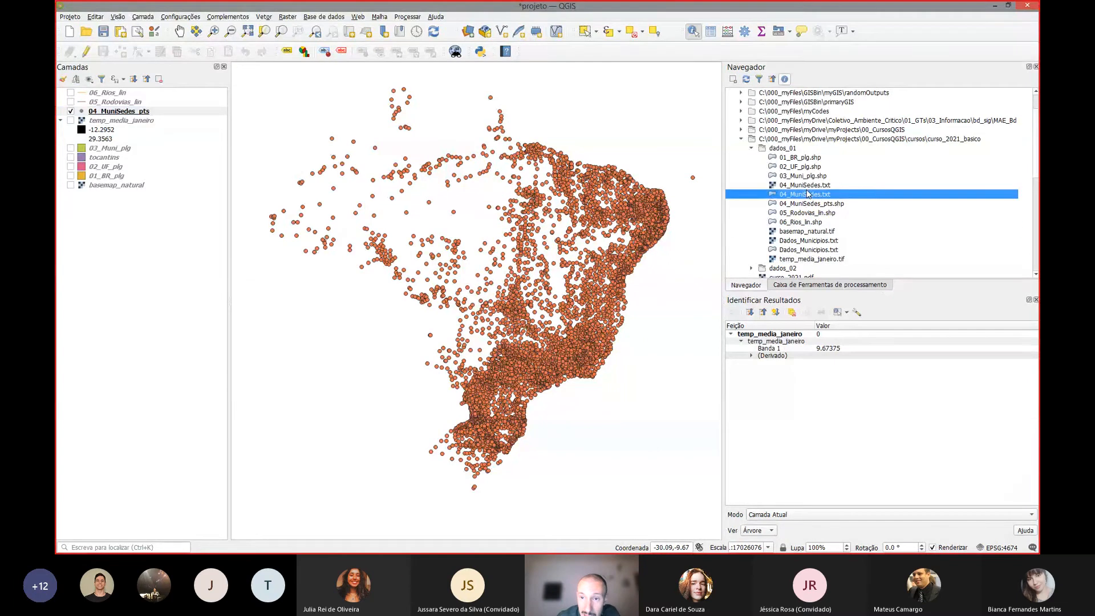
click(809, 186)
click(815, 195)
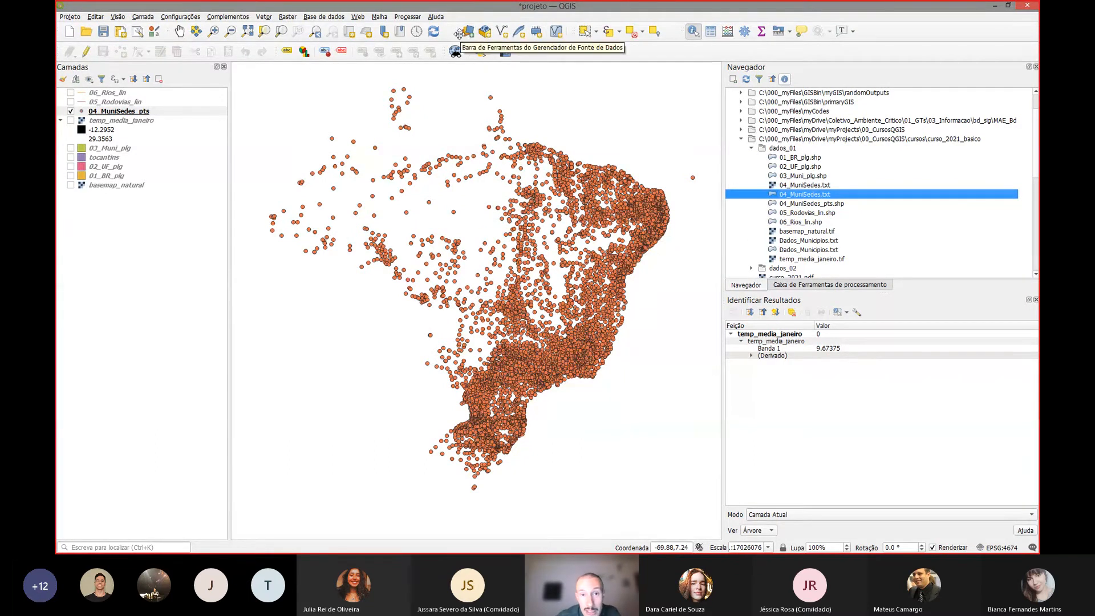
- Open the Data Source Manager on its delimited text (Texto delimitado) import settings
drag(459, 33, 462, 35)
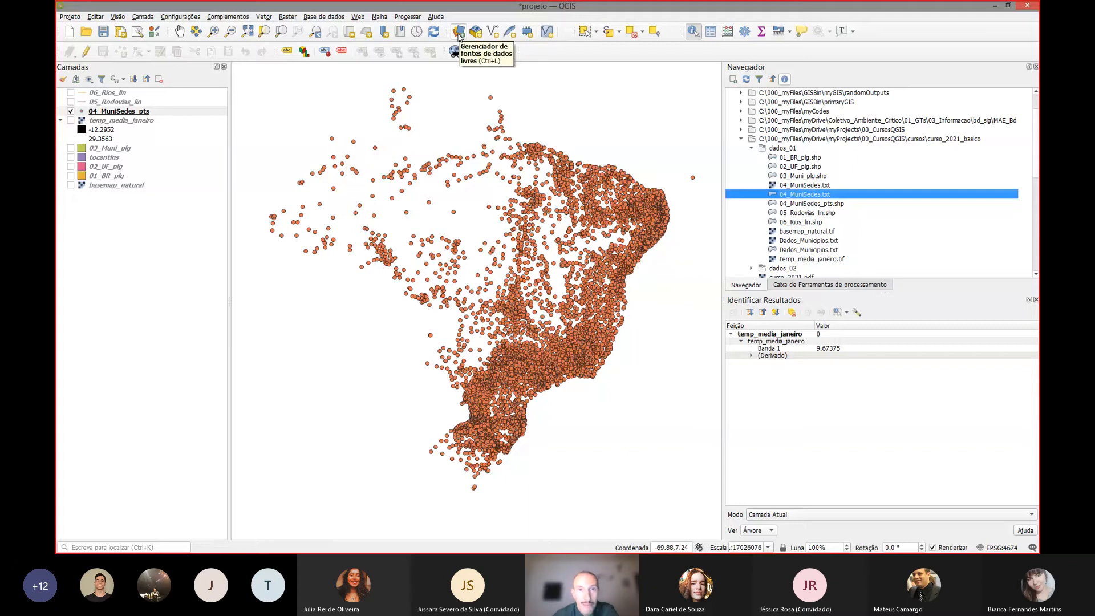
click(460, 35)
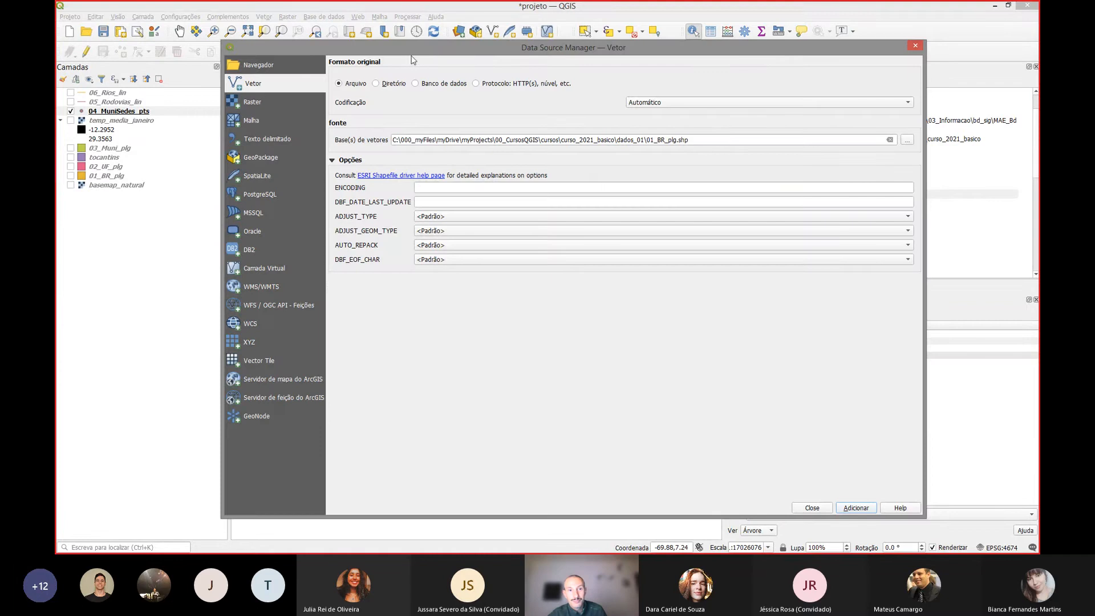
click(250, 143)
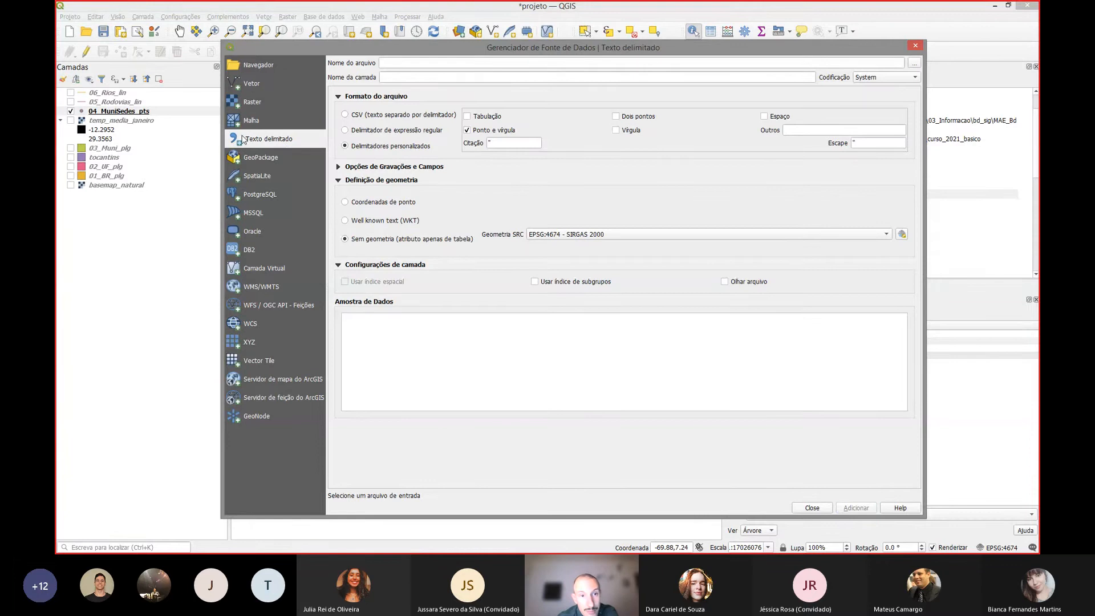
- Load the 04_MuniSedes text file from myProjects\00_CursosQGIS\cursos\curso_2021_basico\dados_01 as the delimited text source
click(914, 63)
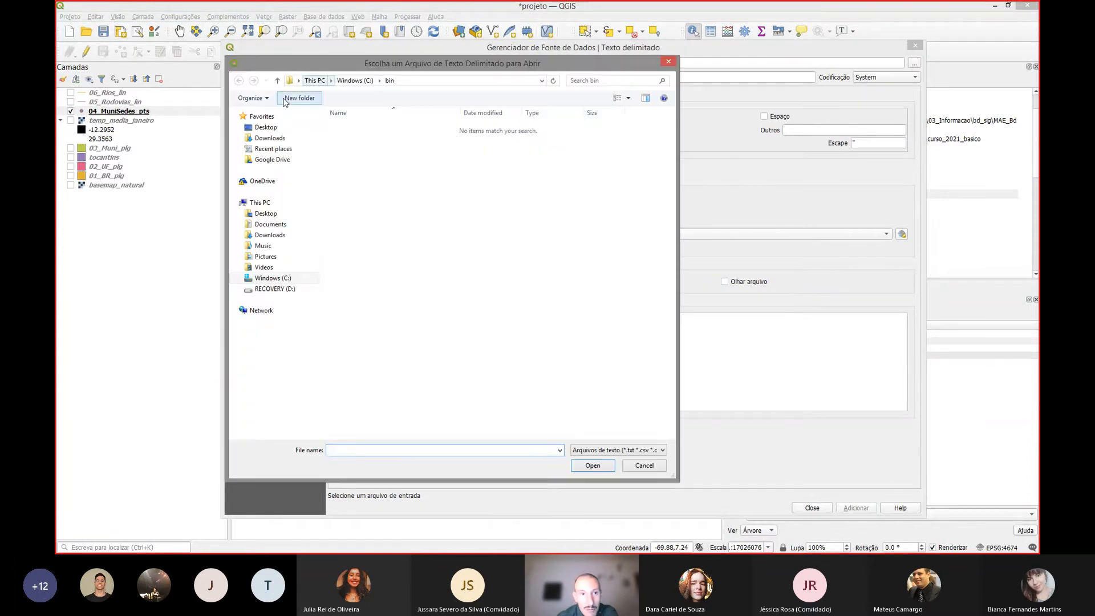
click(273, 128)
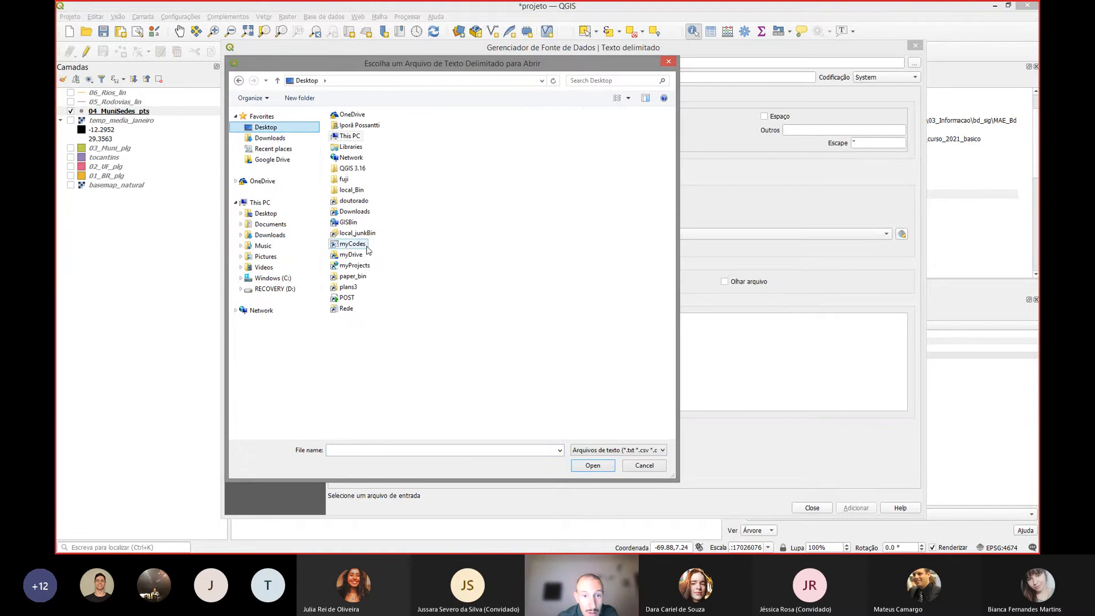
double_click(356, 265)
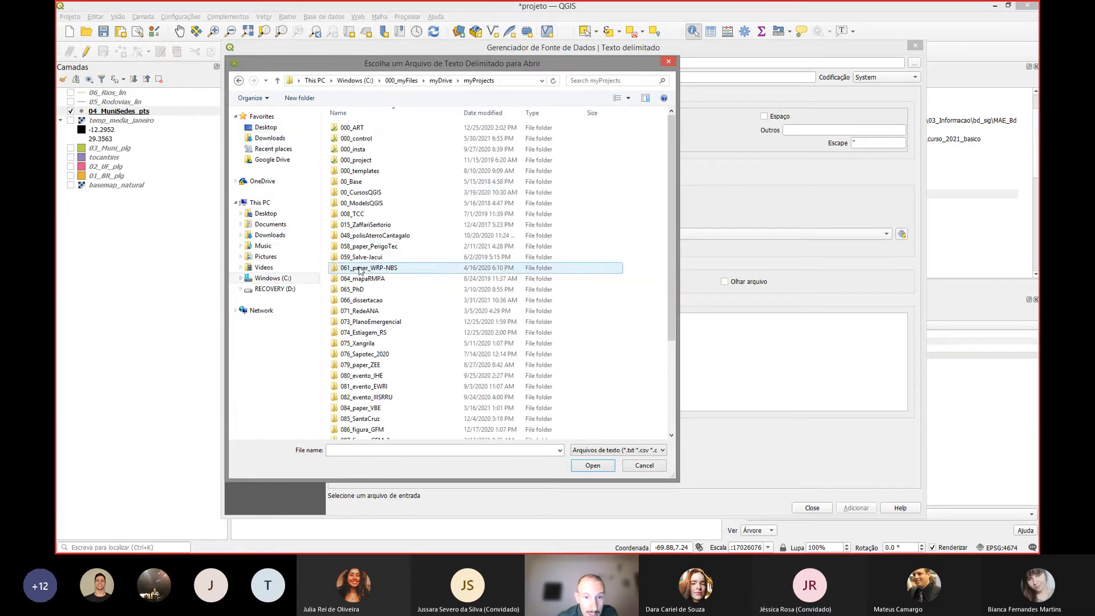
click(360, 194)
double_click(359, 194)
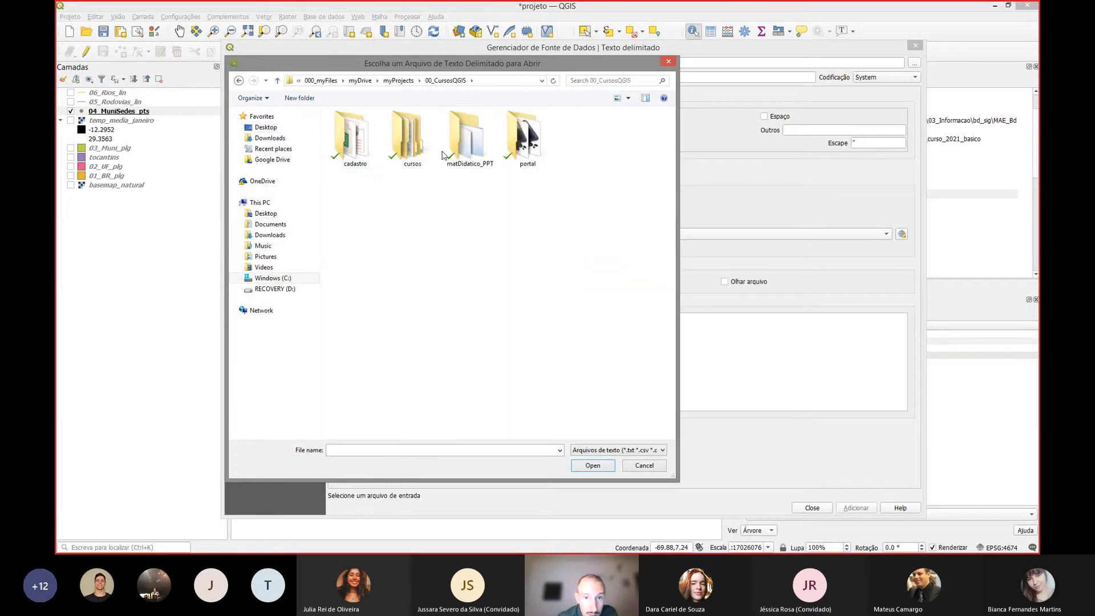
click(417, 150)
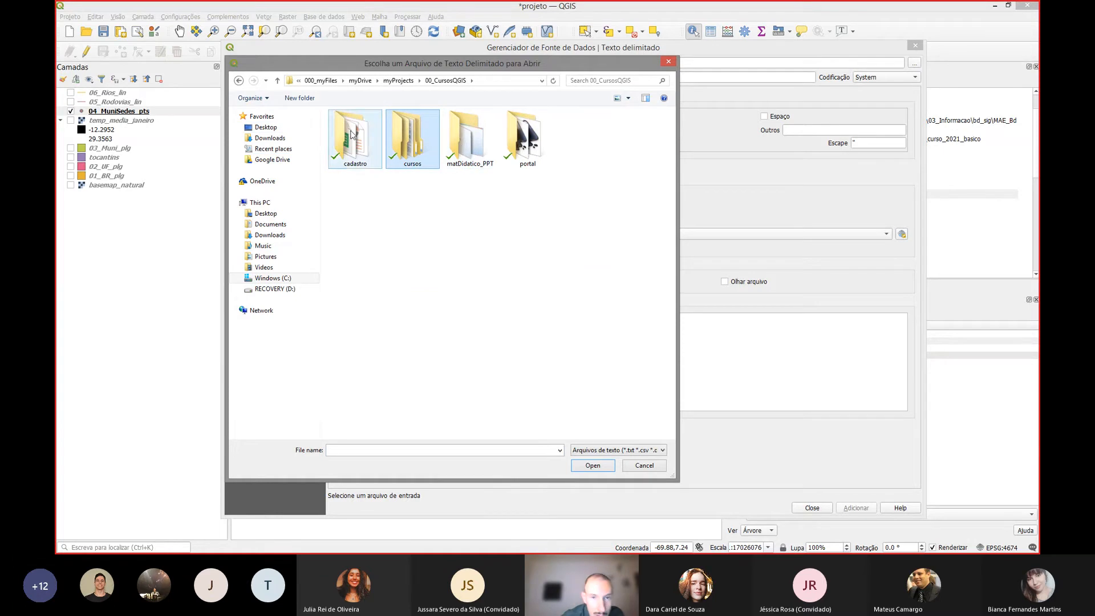
double_click(410, 134)
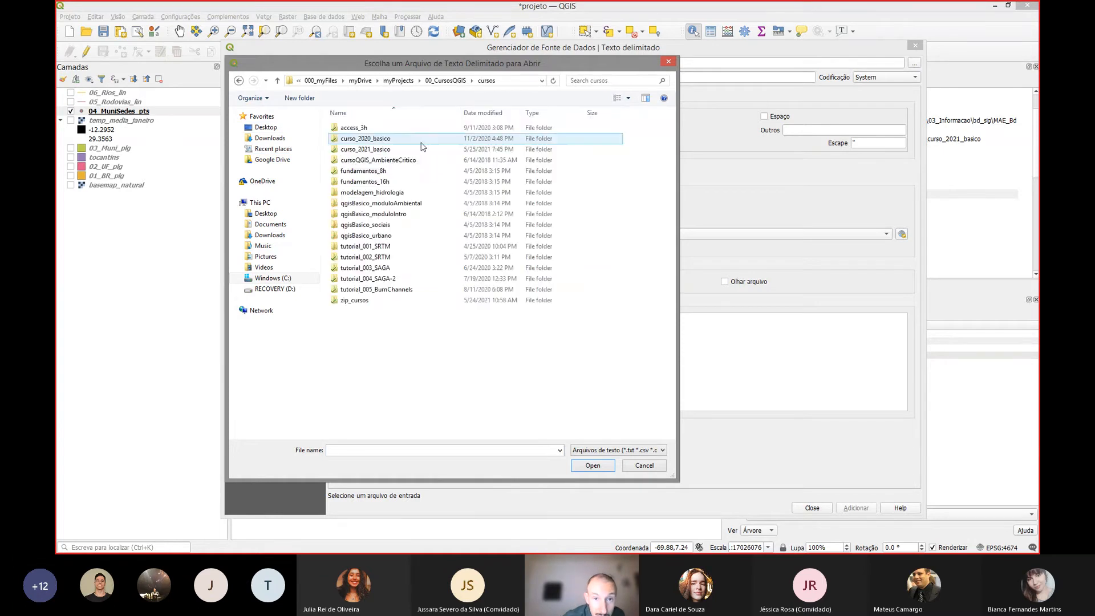
click(382, 151)
double_click(382, 150)
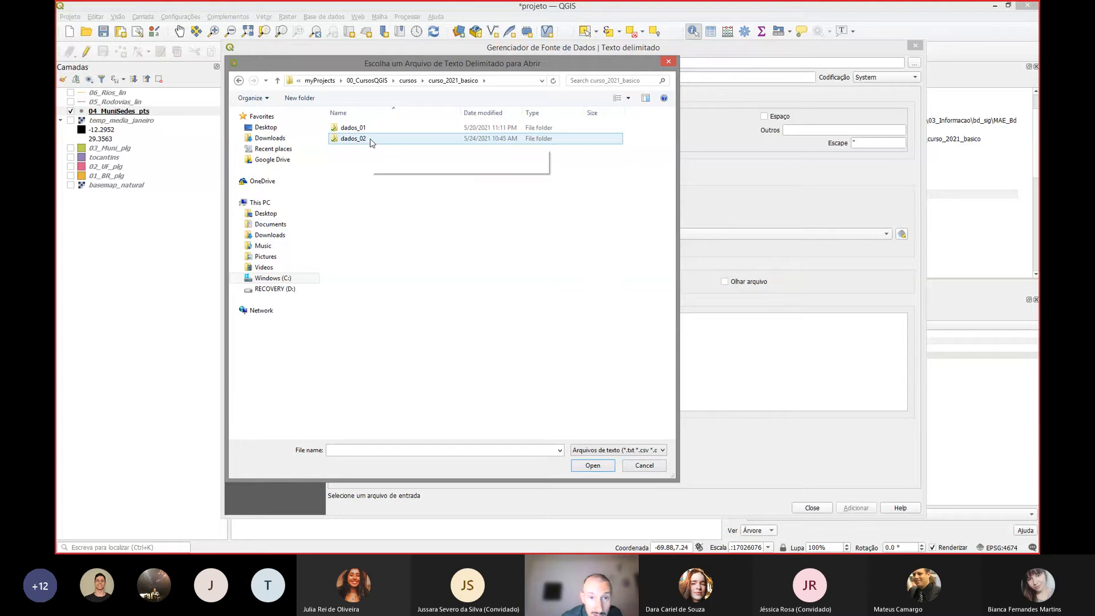
click(351, 131)
double_click(352, 132)
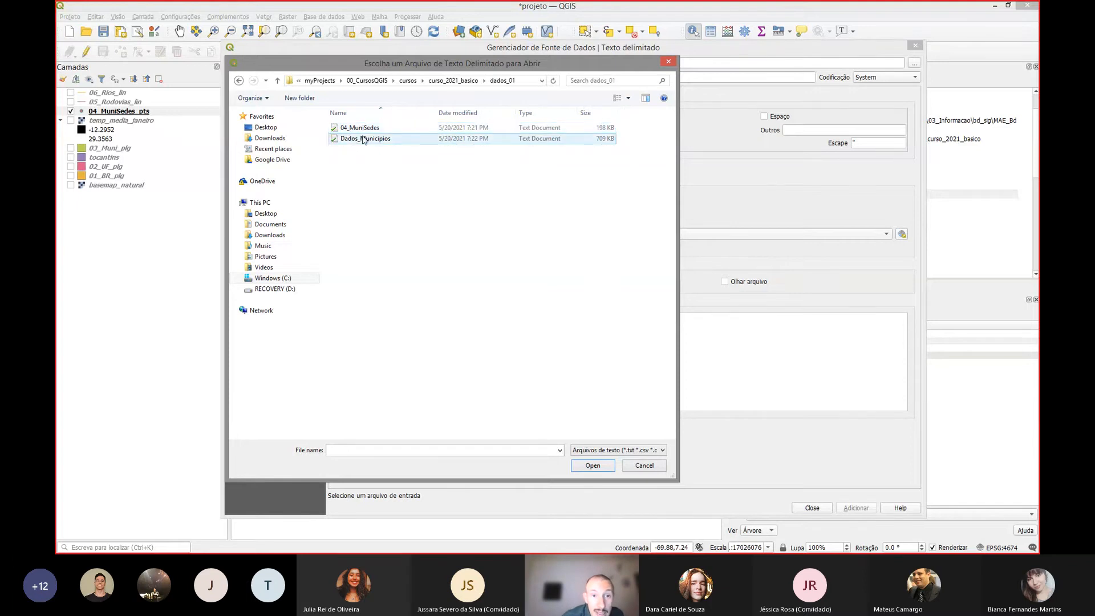
click(351, 130)
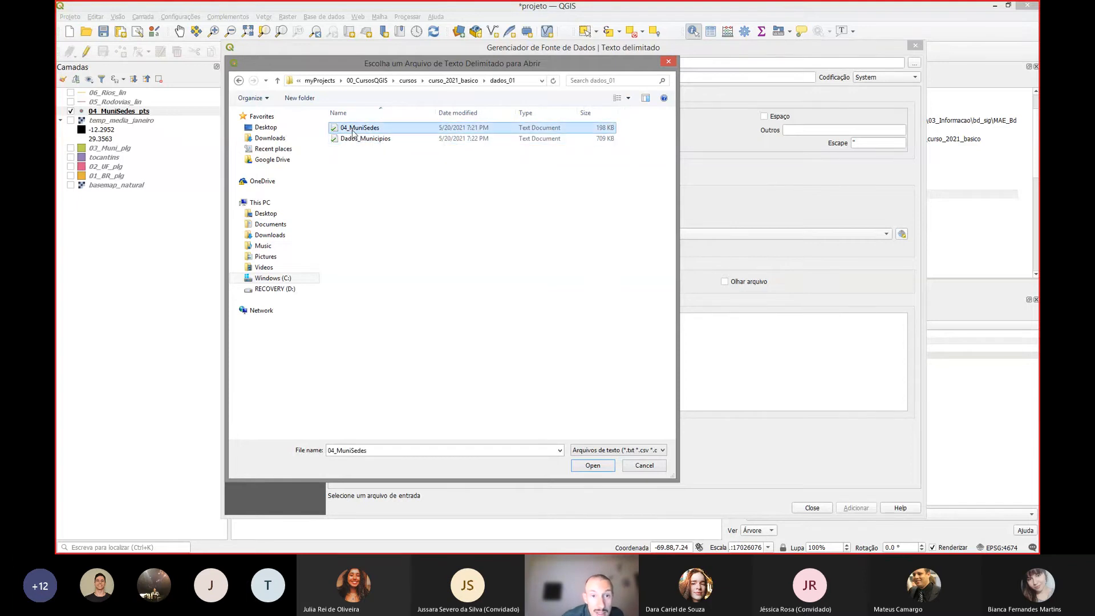
click(612, 467)
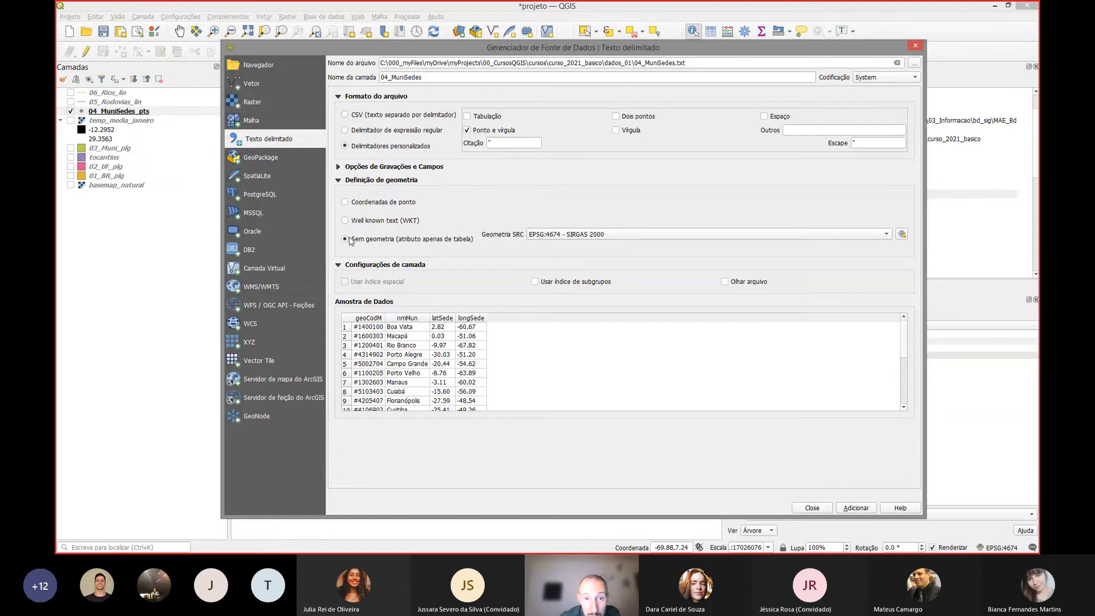
- Define the geometry as point coordinates with longSede as X, latSede as Y and EPSG:4674 - SIRGAS 2000 as the CRS
click(345, 203)
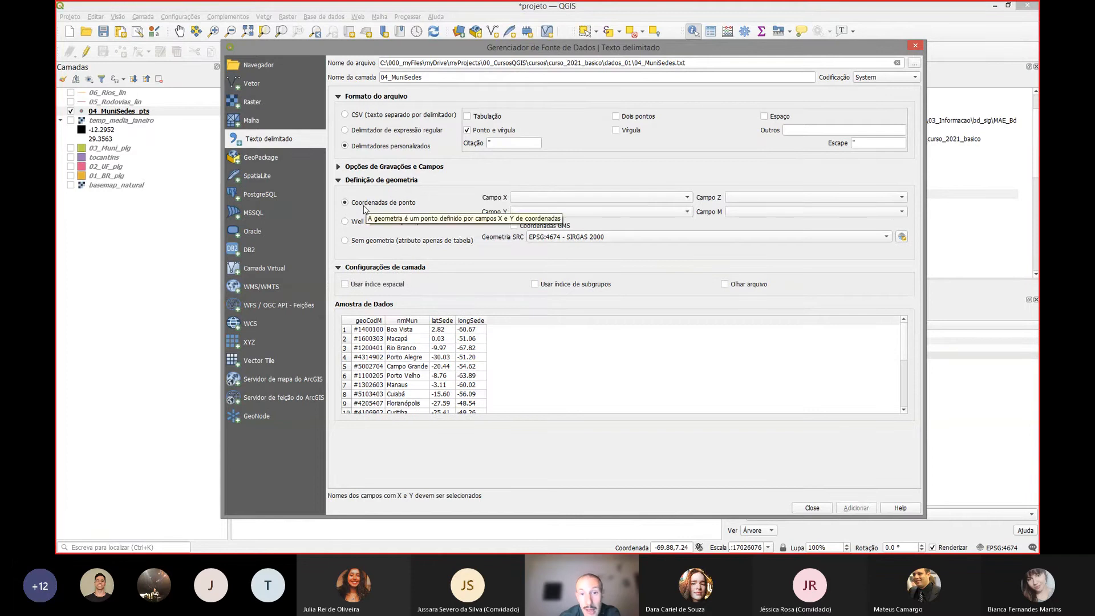
click(548, 197)
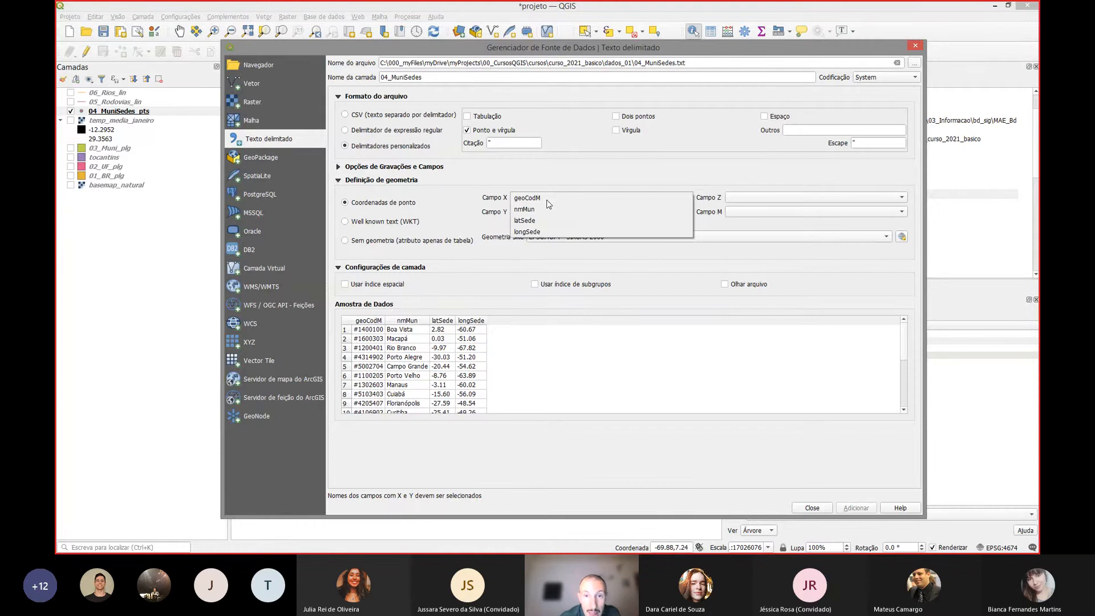
click(542, 232)
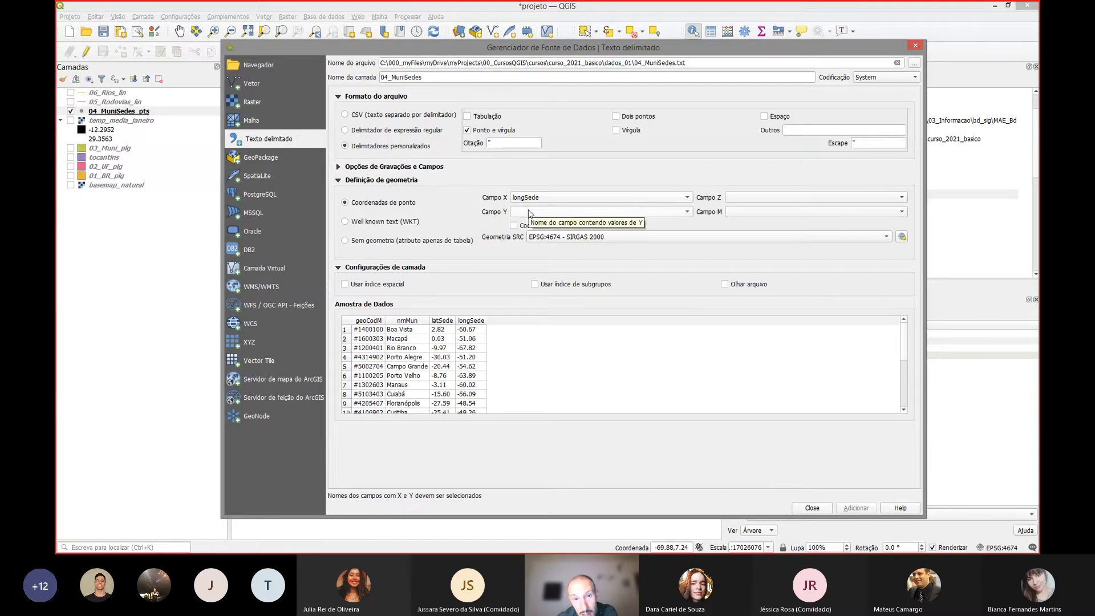
click(528, 212)
click(541, 238)
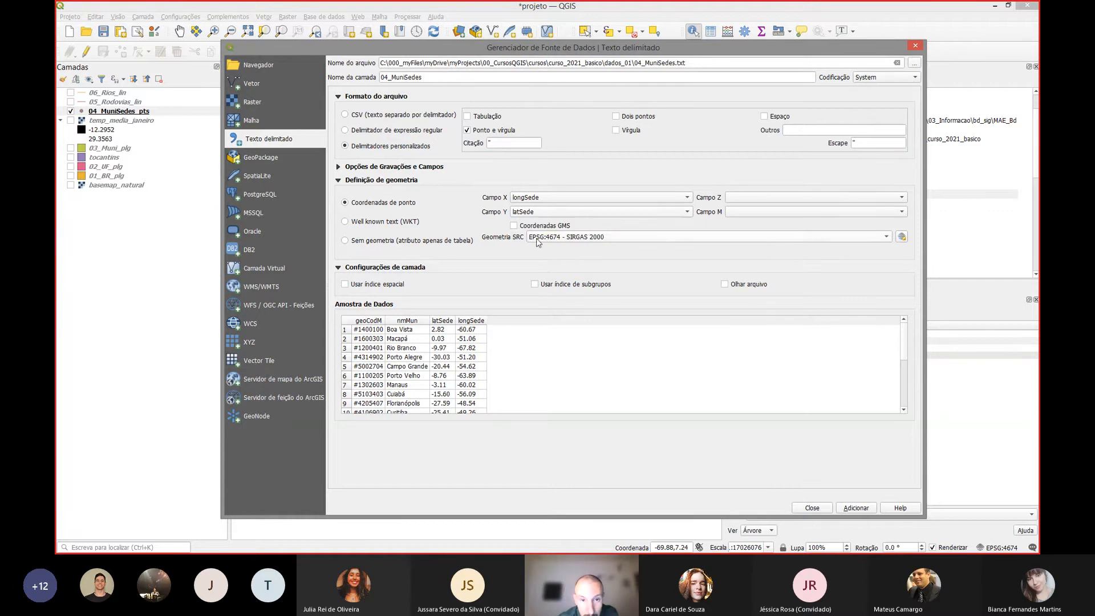
click(538, 239)
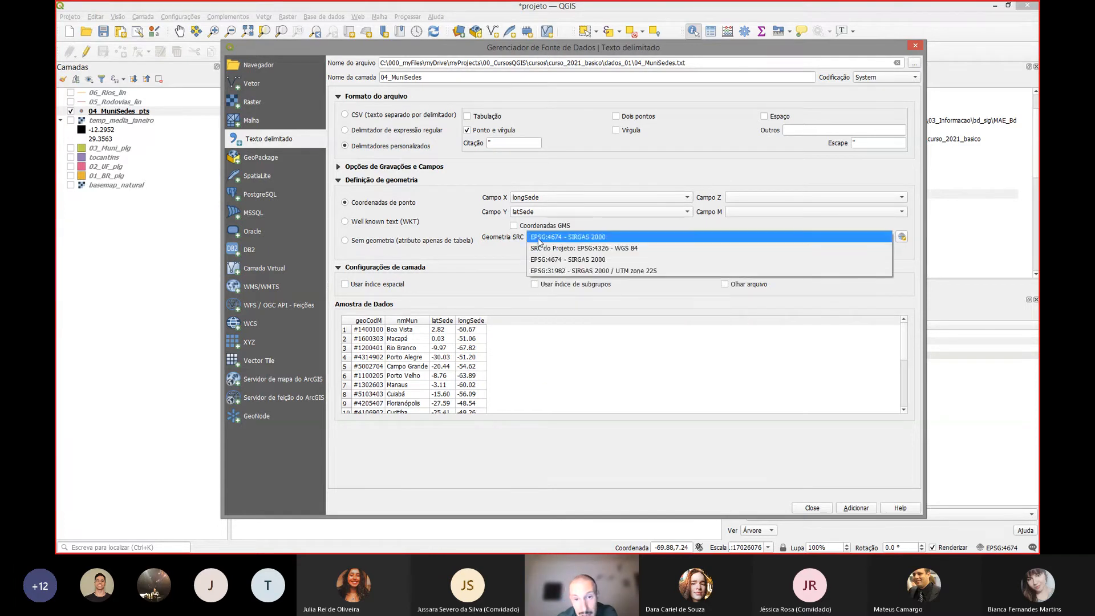
click(573, 238)
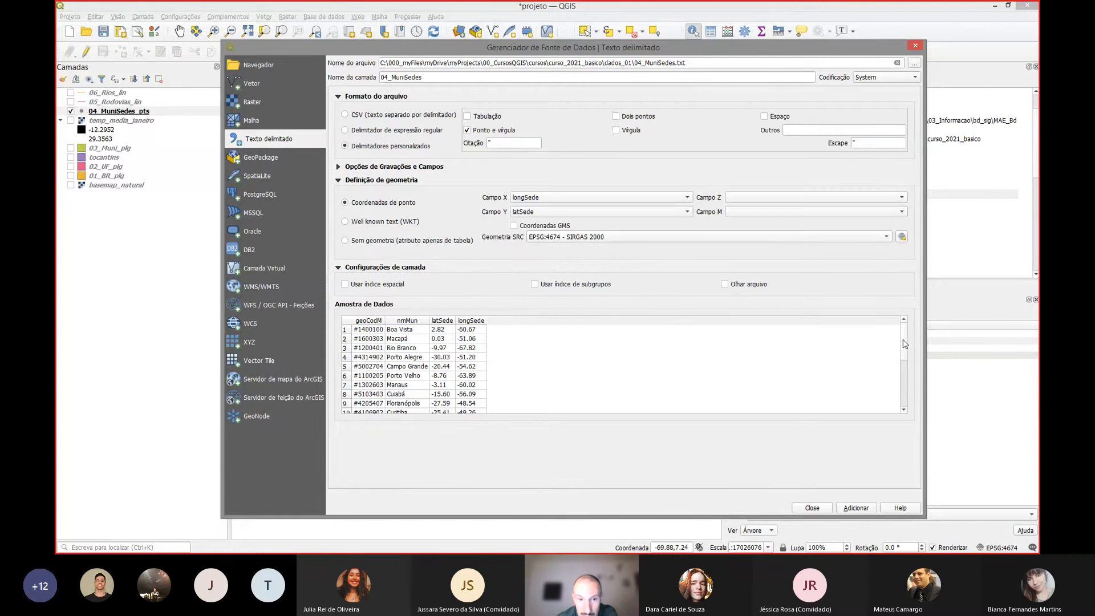
- Check the municipality names in the sample data and keep the file encoding set to System
mouse_move(905, 344)
mouse_down()
mouse_move(907, 382)
mouse_move(907, 338)
mouse_up()
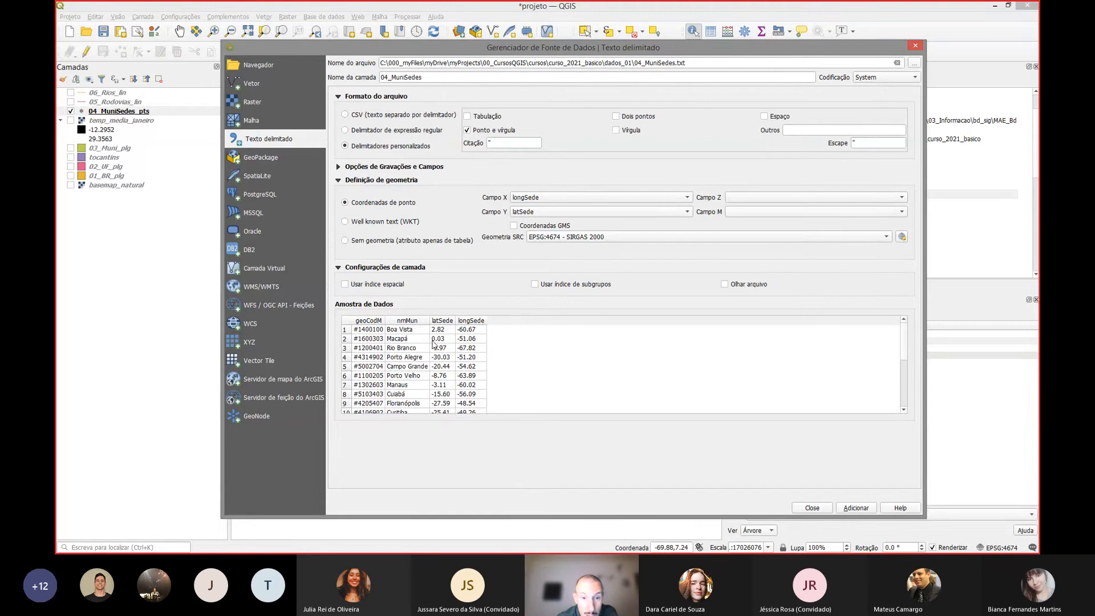
scroll(408, 384, down, 1)
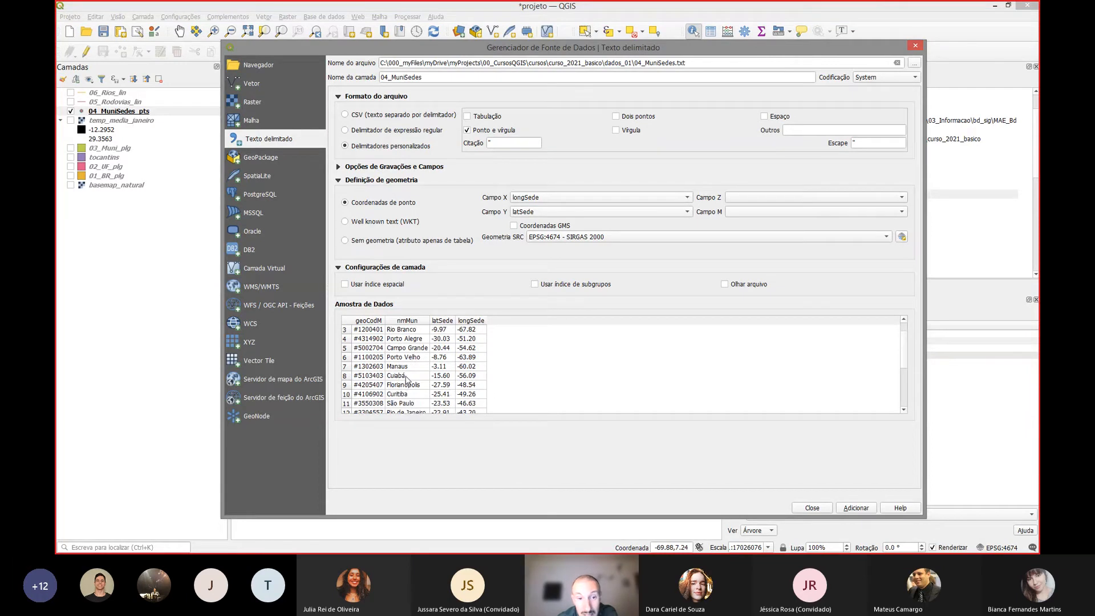
click(869, 81)
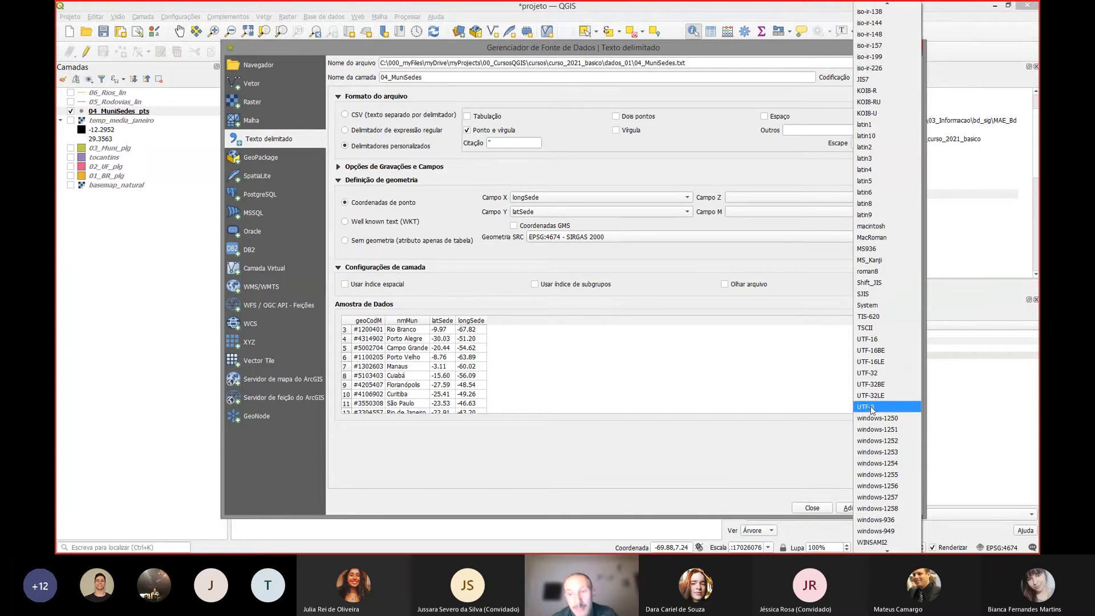
click(870, 305)
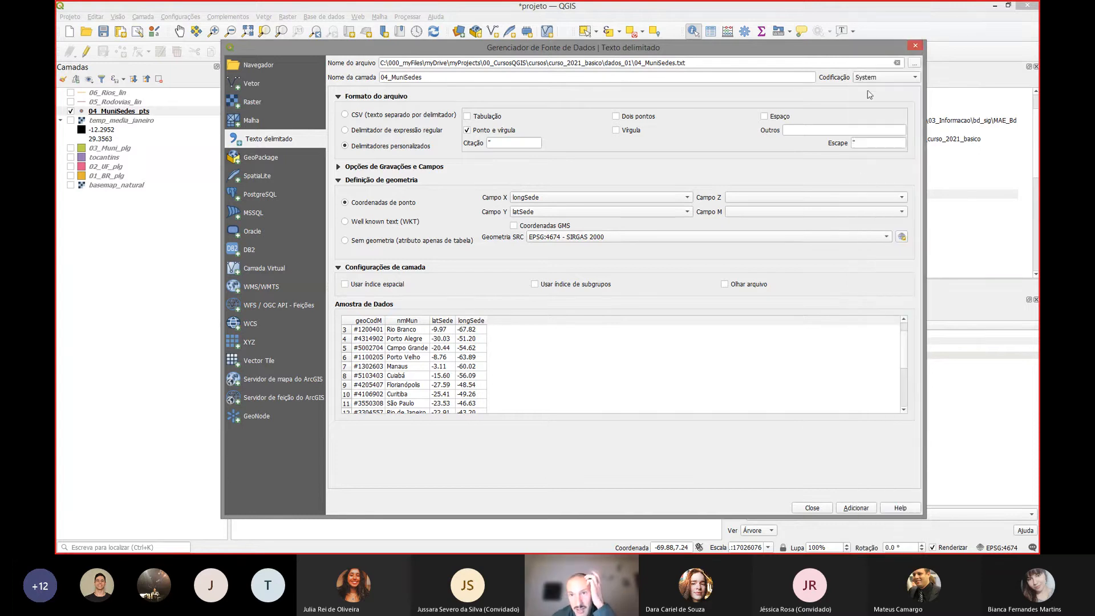
- Add the 04_MuniSedes delimited text layer to the project and close the Data Source Manager
drag(858, 48, 832, 24)
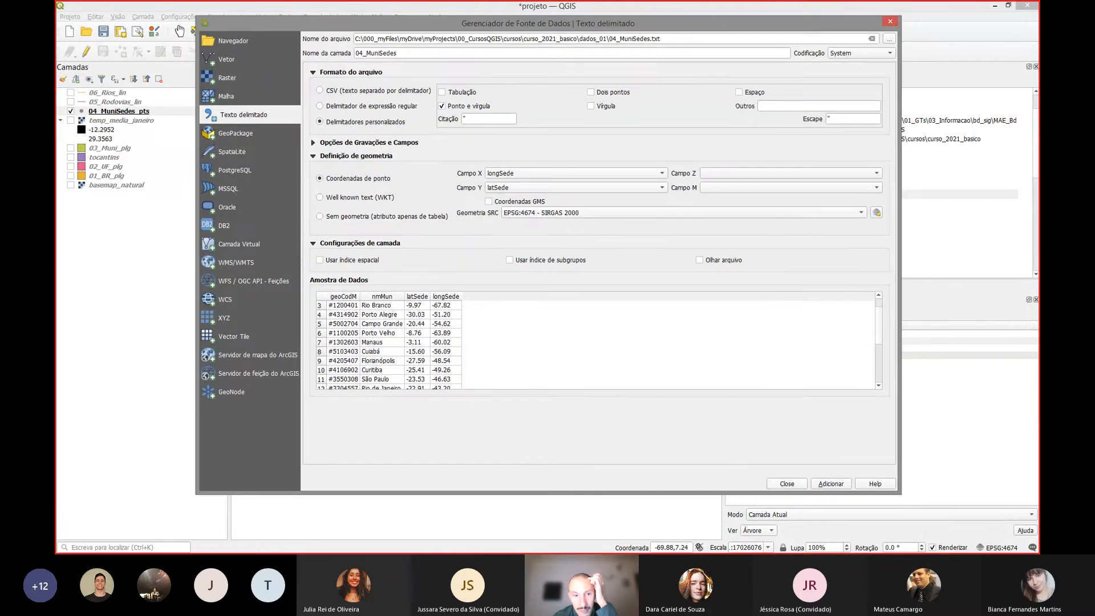
click(830, 484)
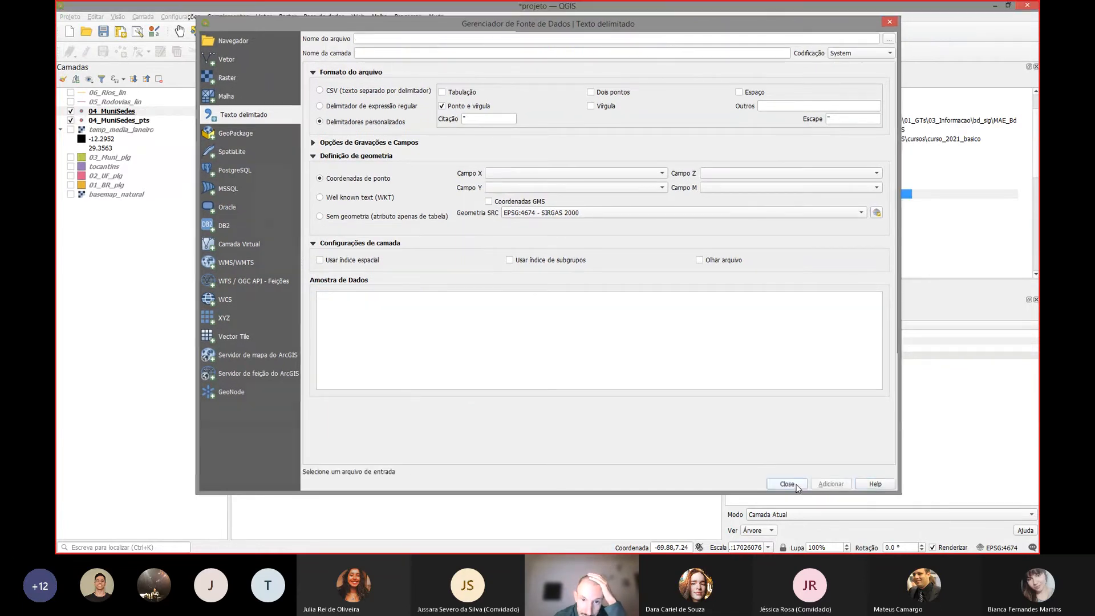
click(788, 484)
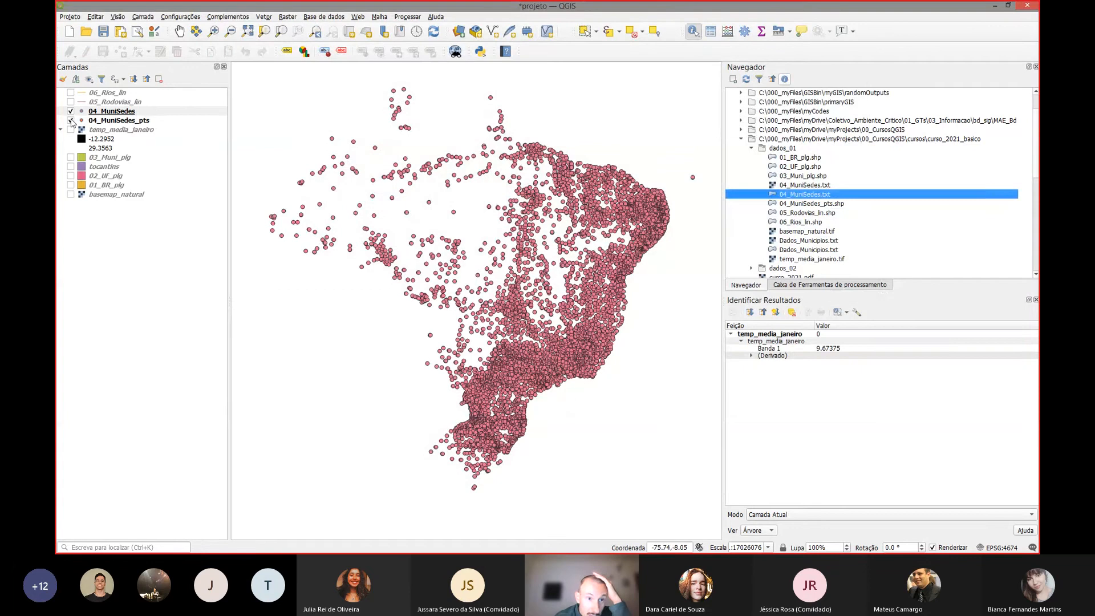
- Hide the 04_MuniSedes_pts layer and show basemap_natural beneath the imported 04_MuniSedes points
click(135, 112)
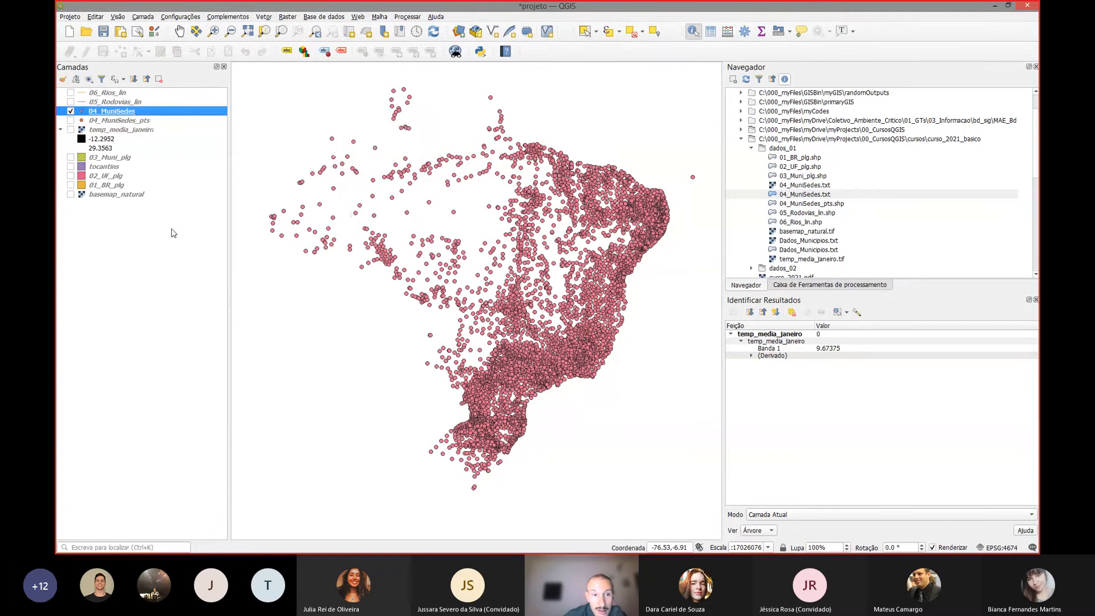
click(71, 195)
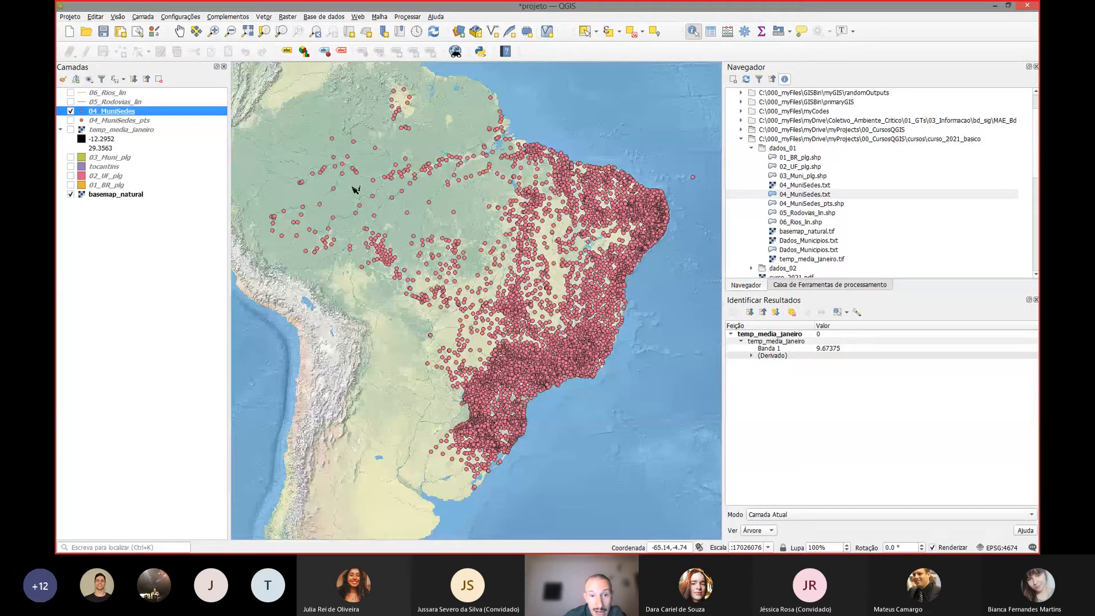
drag(353, 189, 371, 181)
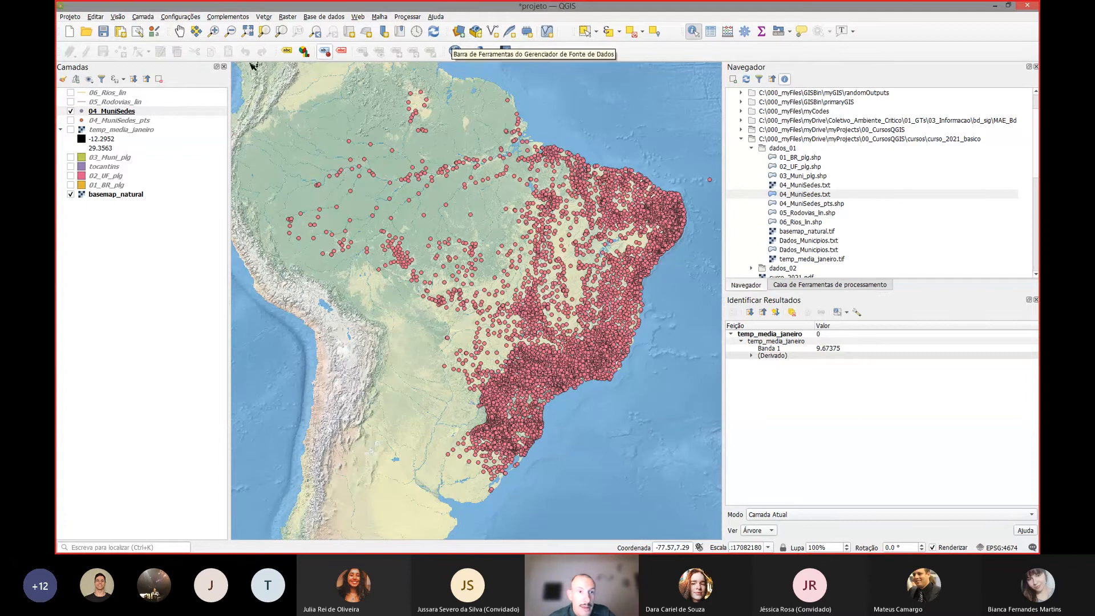
- Show the 03_Muni_plg layer instead of 04_MuniSedes, and examine the columns of its attribute table before closing it
click(71, 111)
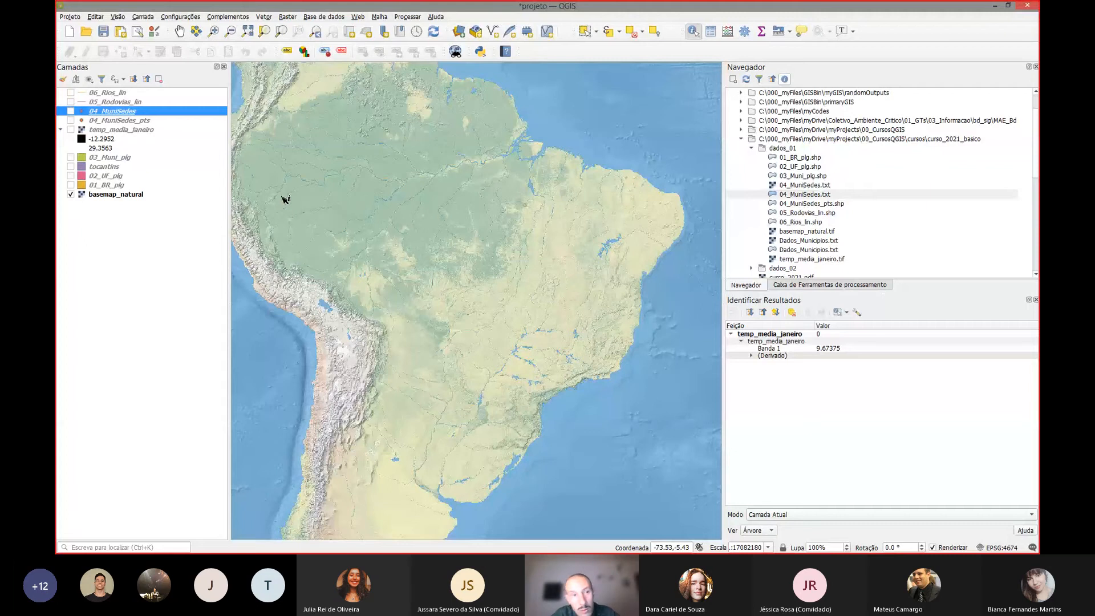
click(71, 158)
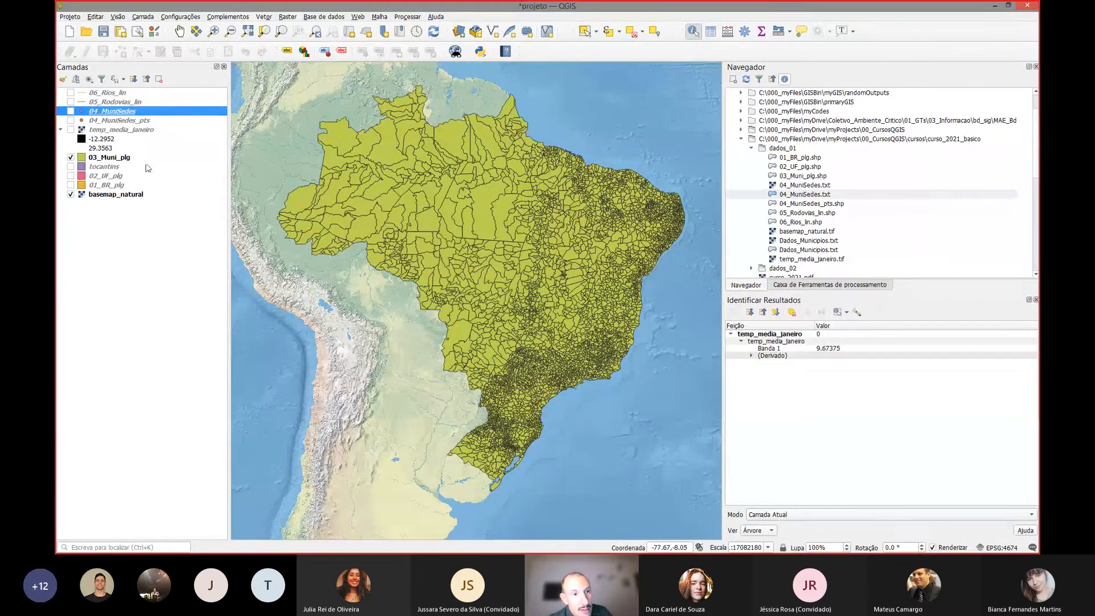
click(119, 157)
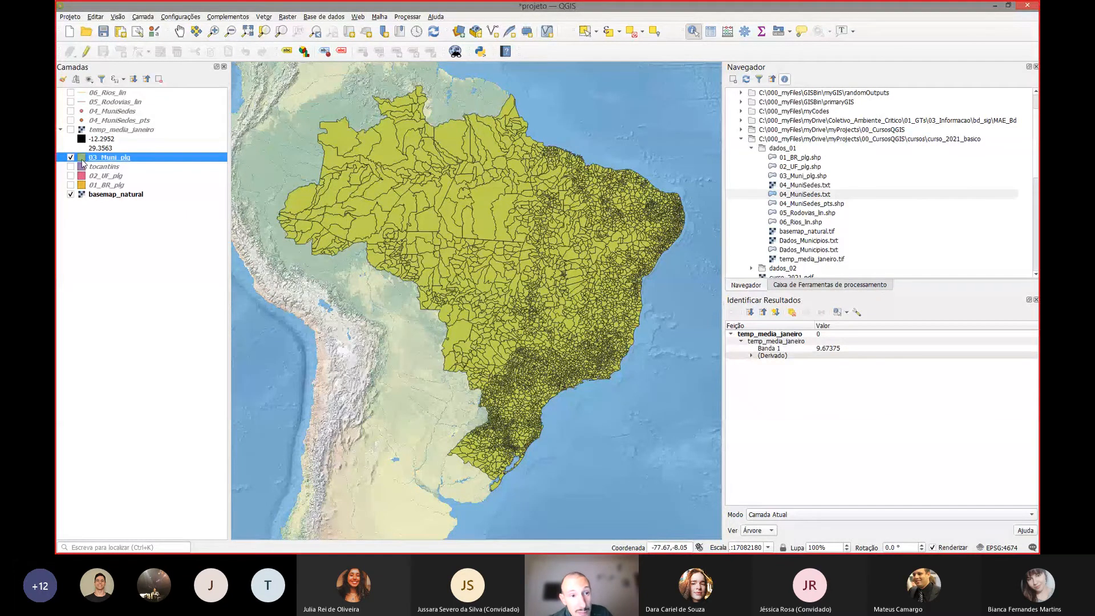
click(710, 31)
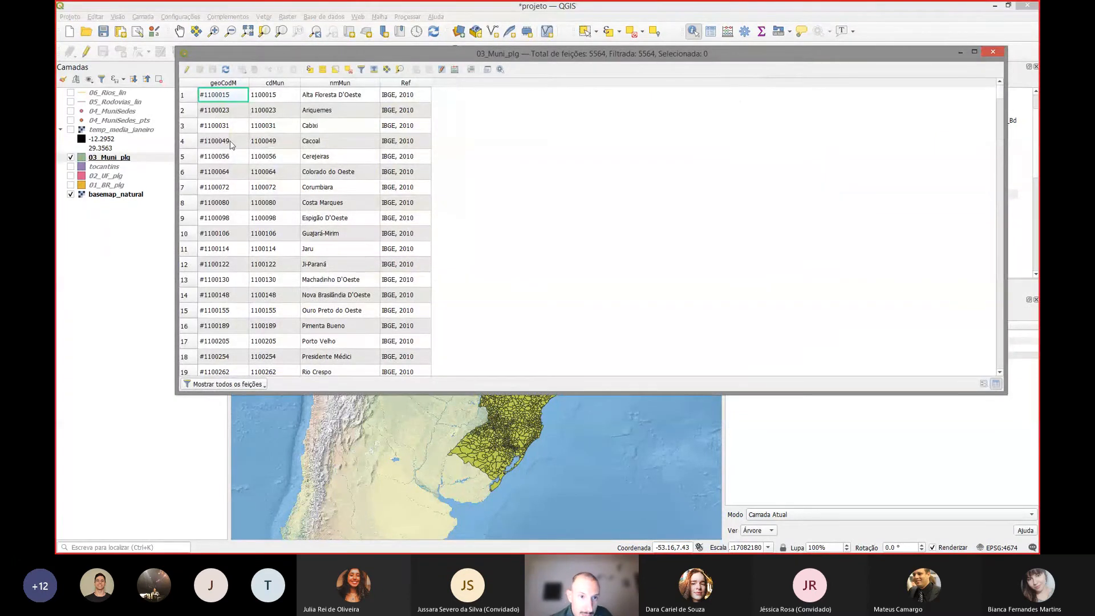
click(992, 53)
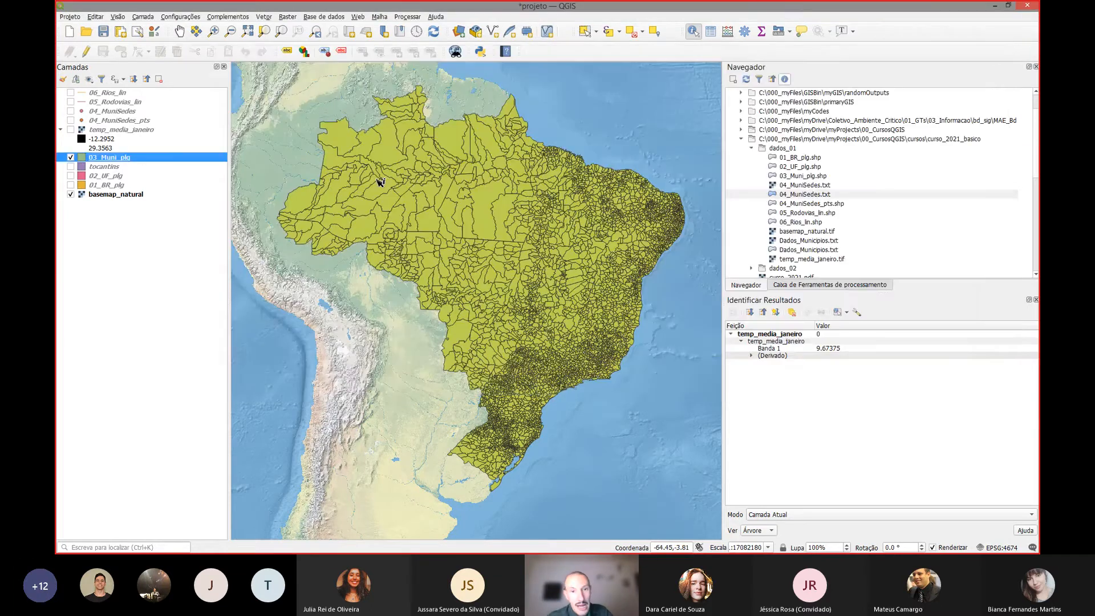
- Check the Prática 1 task slide, then switch to File Explorer and open the Dados_Municipios text document in Notepad
key(alt+Tab)
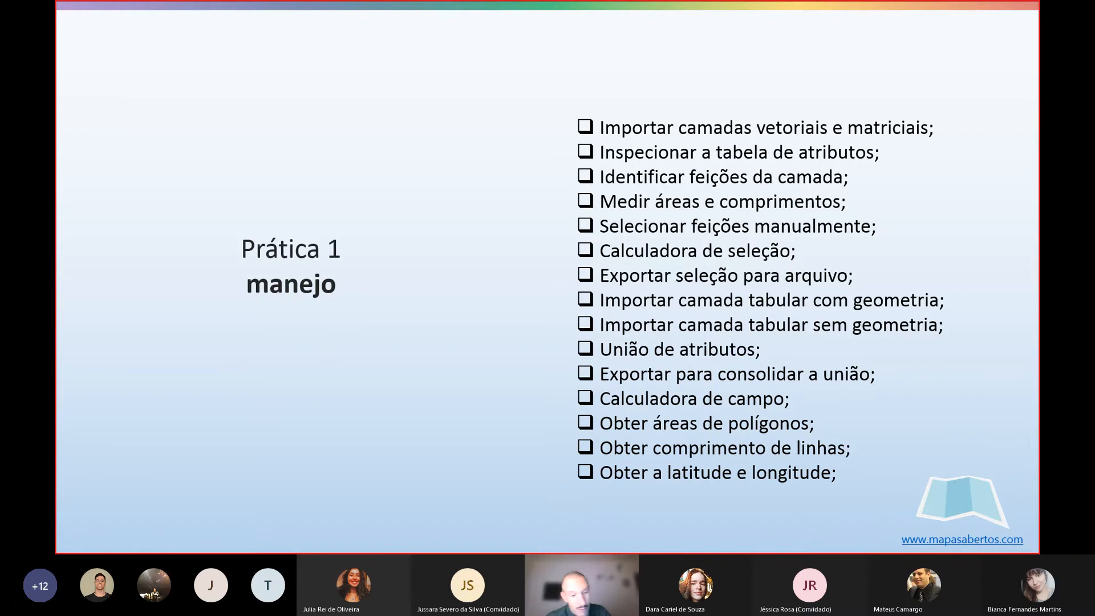
key(alt+Tab)
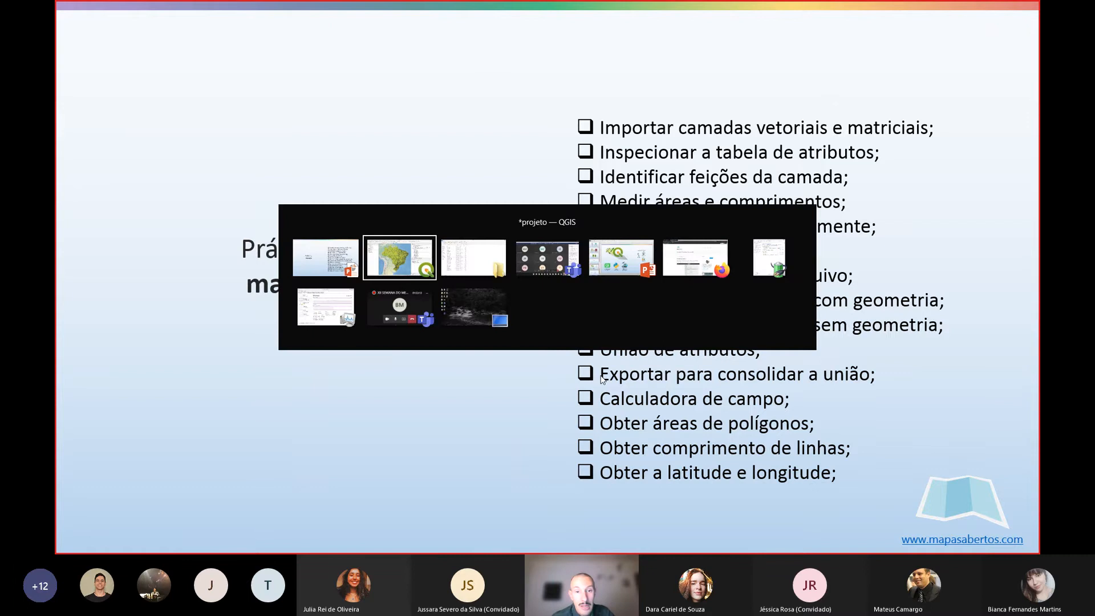
key(alt+Tab)
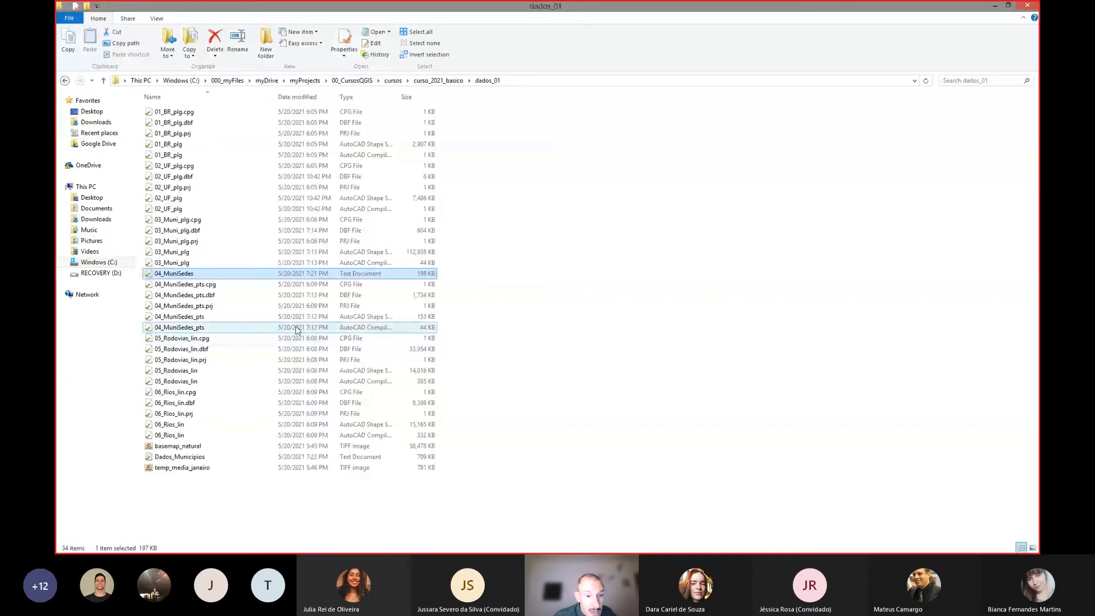
double_click(177, 459)
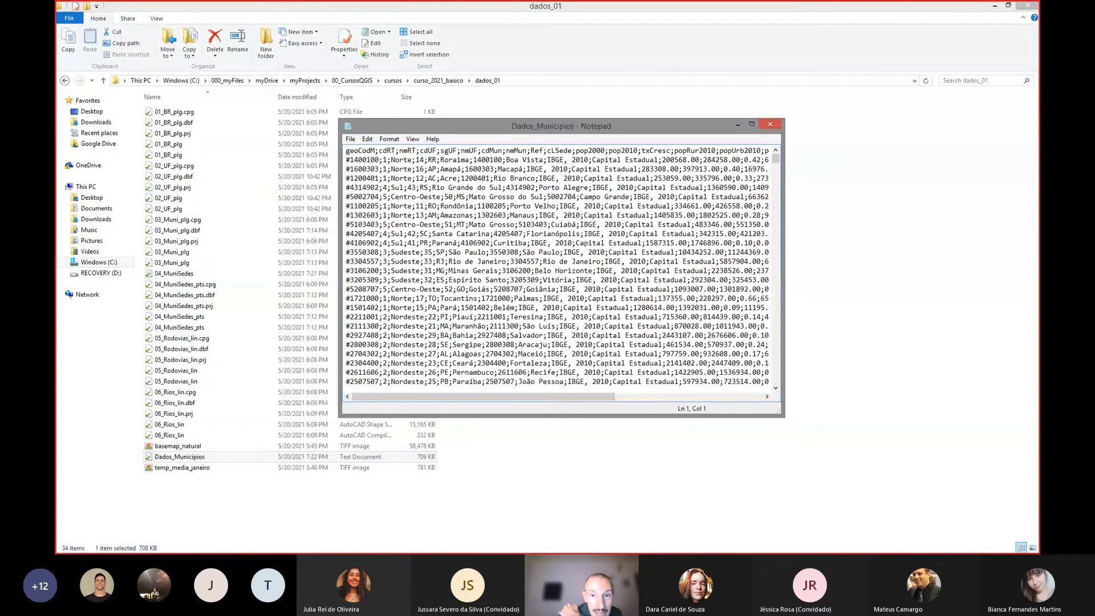
- Examine the header row and the first geoCodM code in the Dados_Municipios text document, and close Notepad
drag(339, 268, 171, 268)
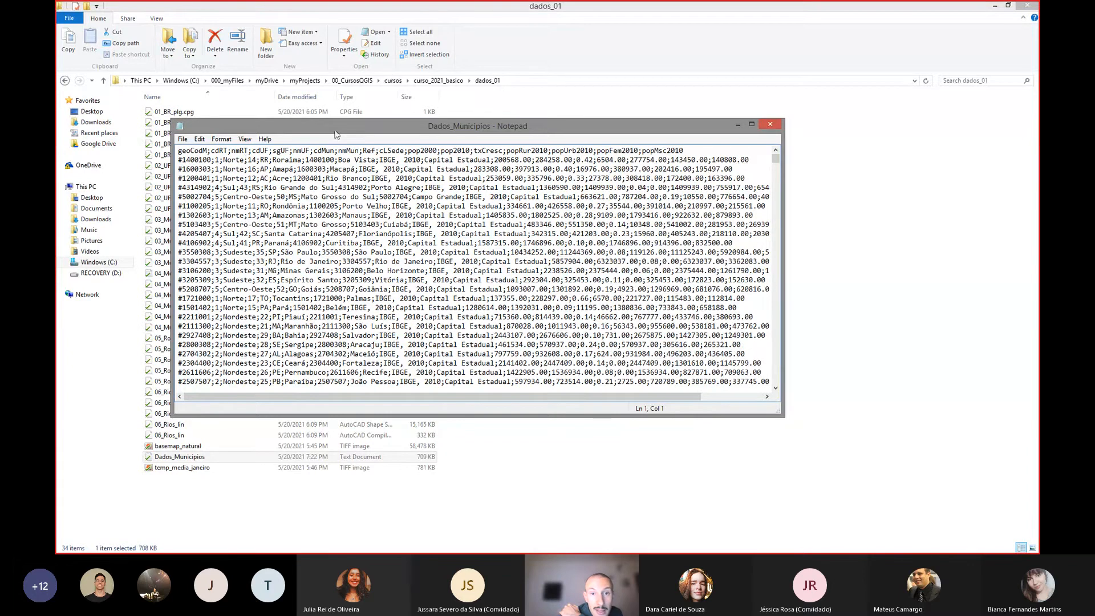
drag(335, 132, 358, 142)
drag(201, 161, 740, 148)
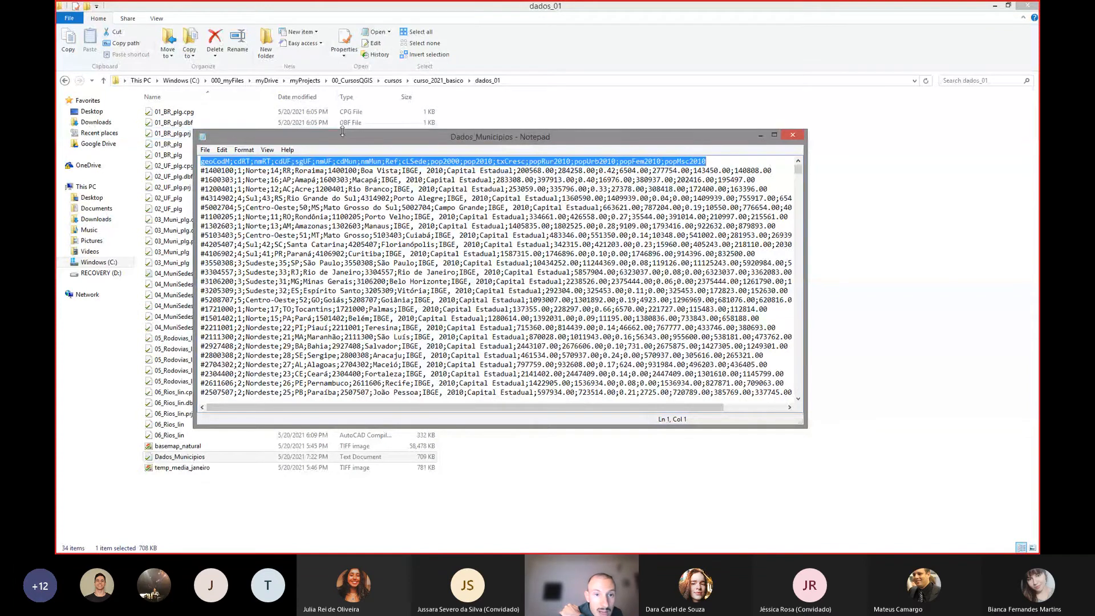
drag(342, 131, 342, 104)
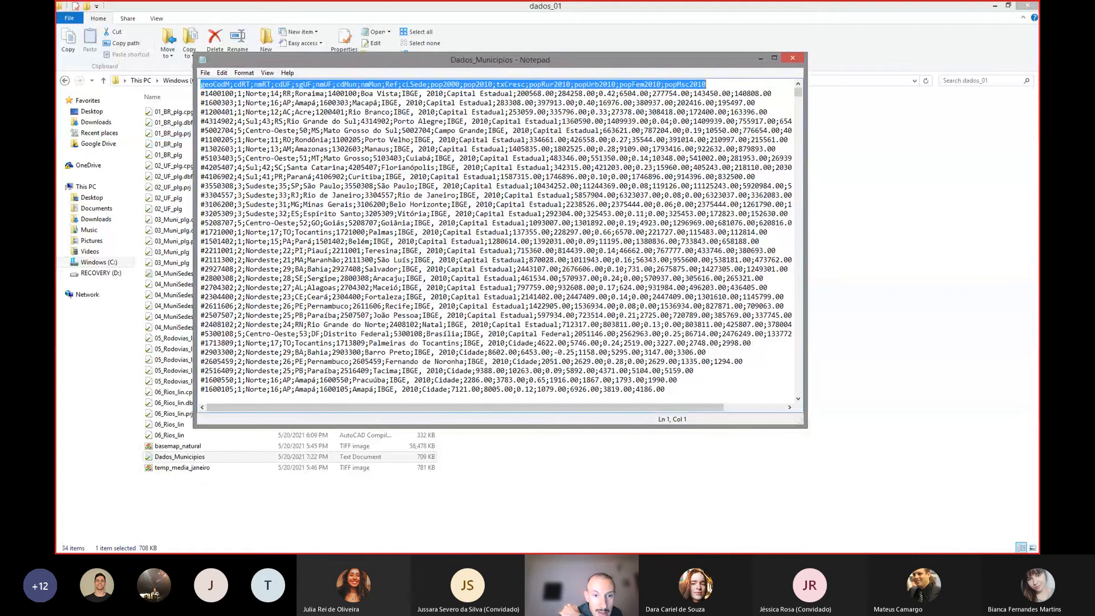
drag(348, 53, 348, 60)
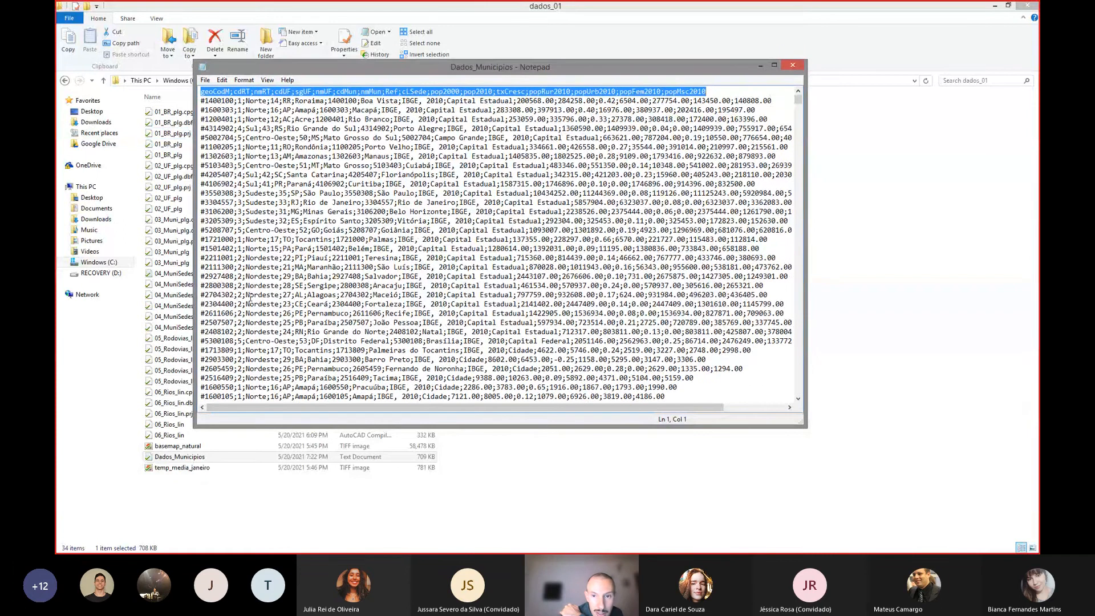
click(209, 109)
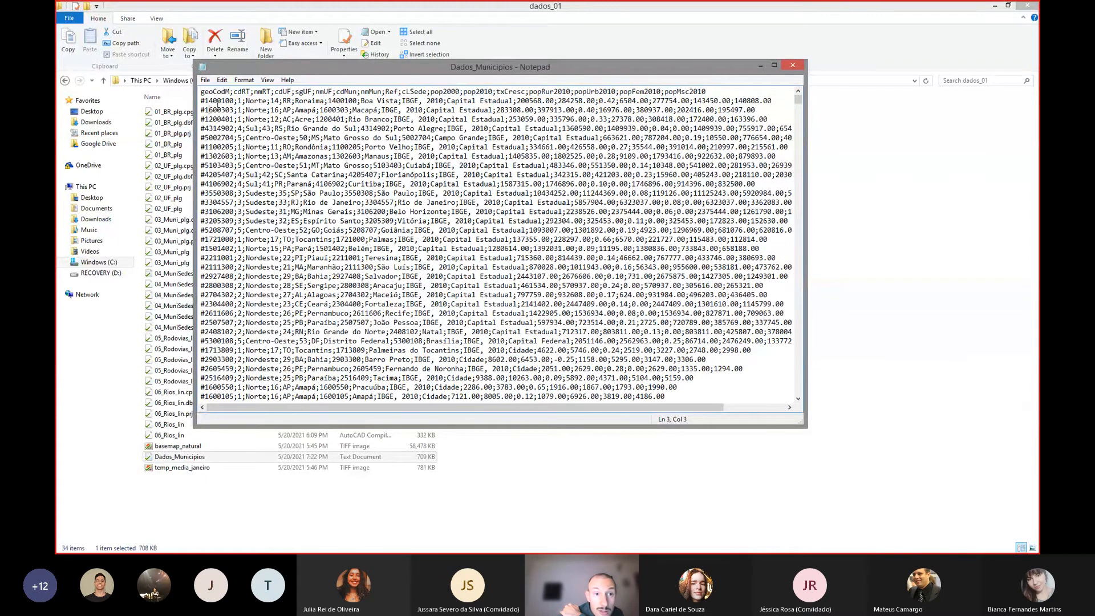
drag(235, 100, 201, 101)
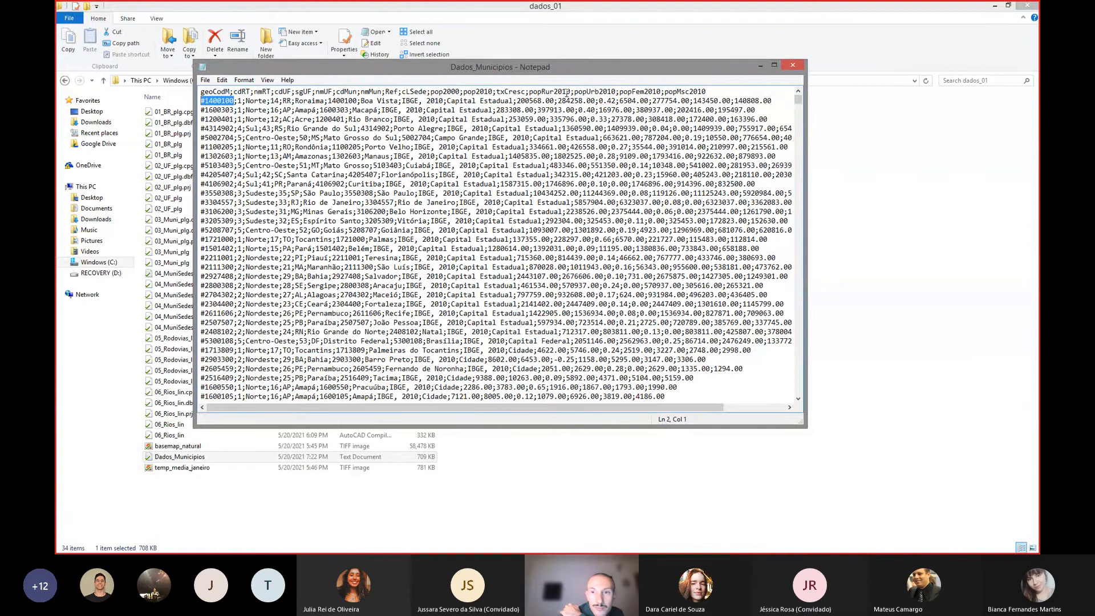
click(793, 66)
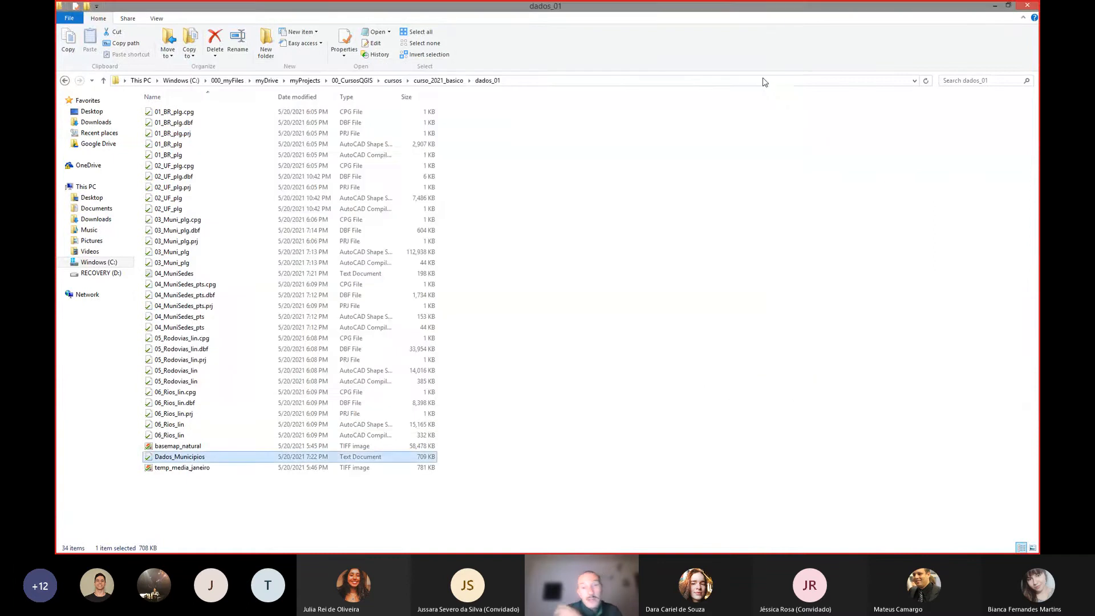
click(263, 516)
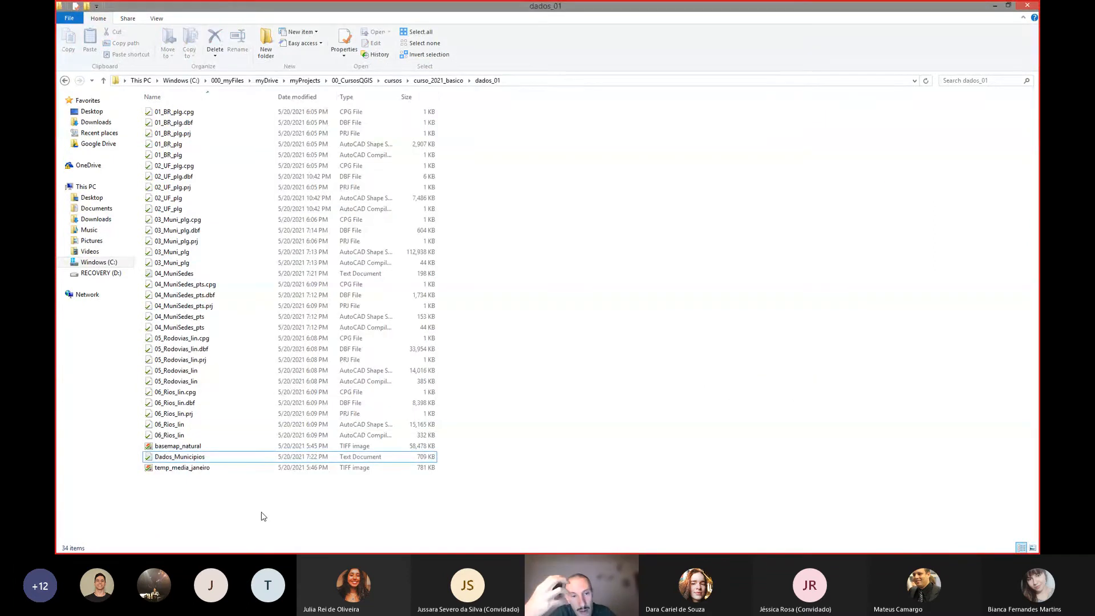
- Switch to QGIS and load Dados_Municipios.txt from the dados_01 folder as the delimited text source in the Data Source Manager
key(alt+Tab)
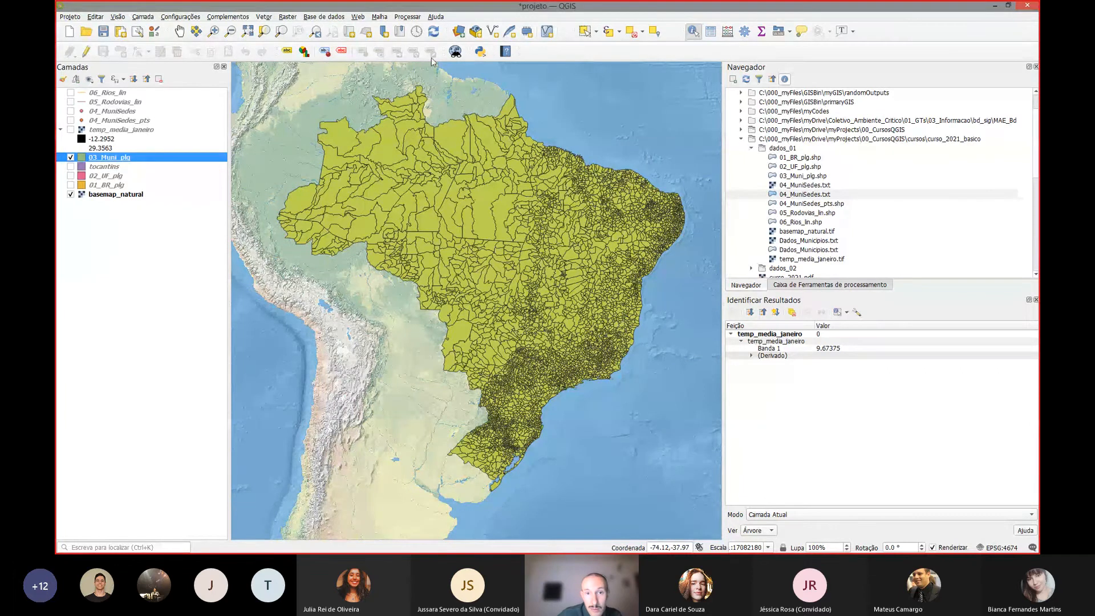
click(458, 31)
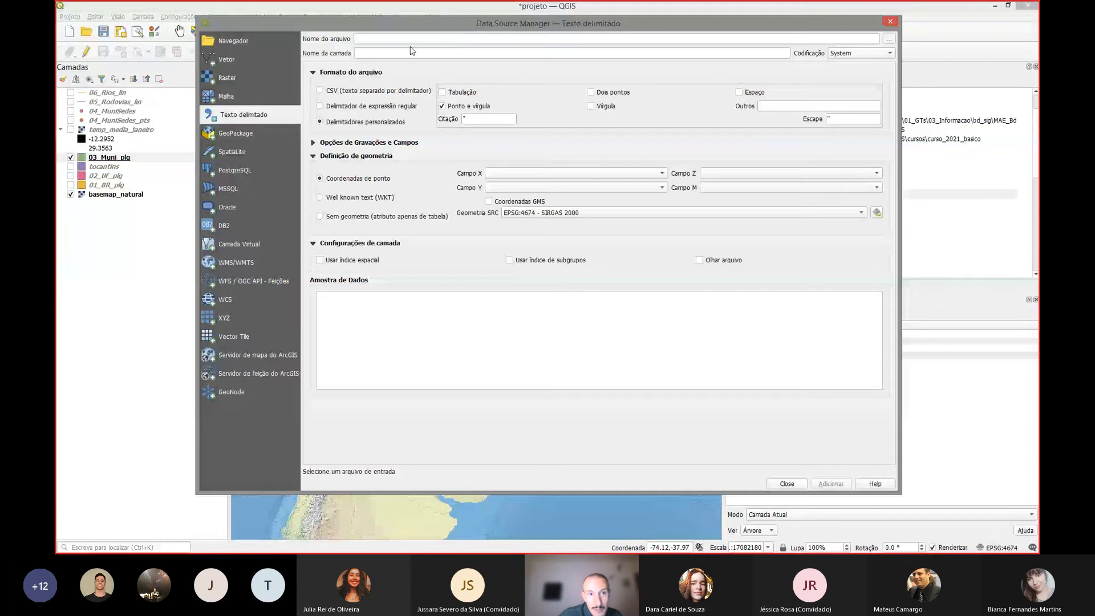
click(244, 98)
click(237, 118)
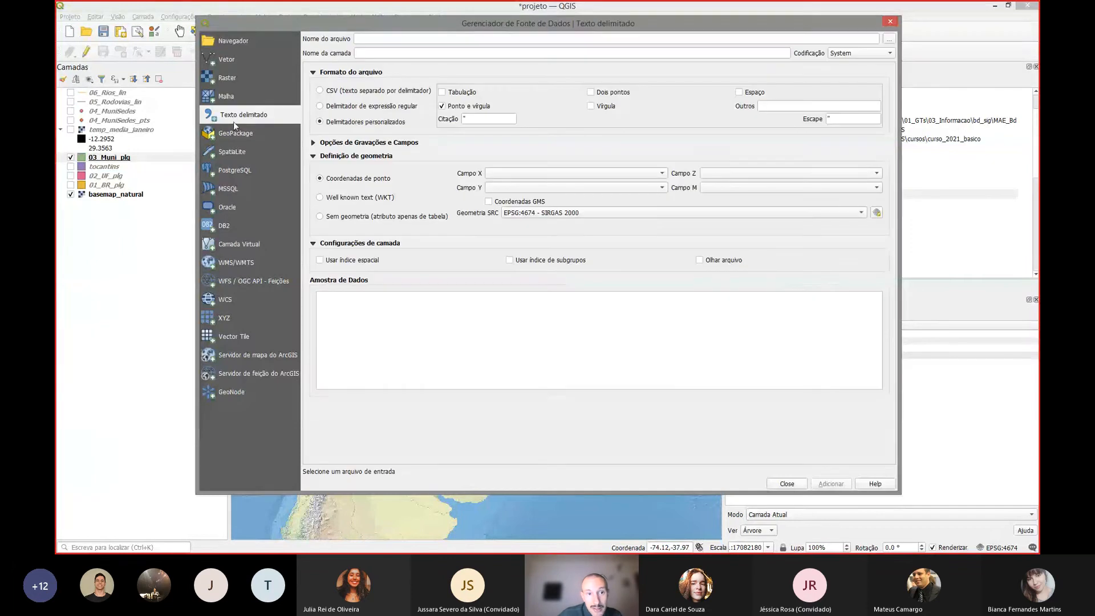
click(889, 39)
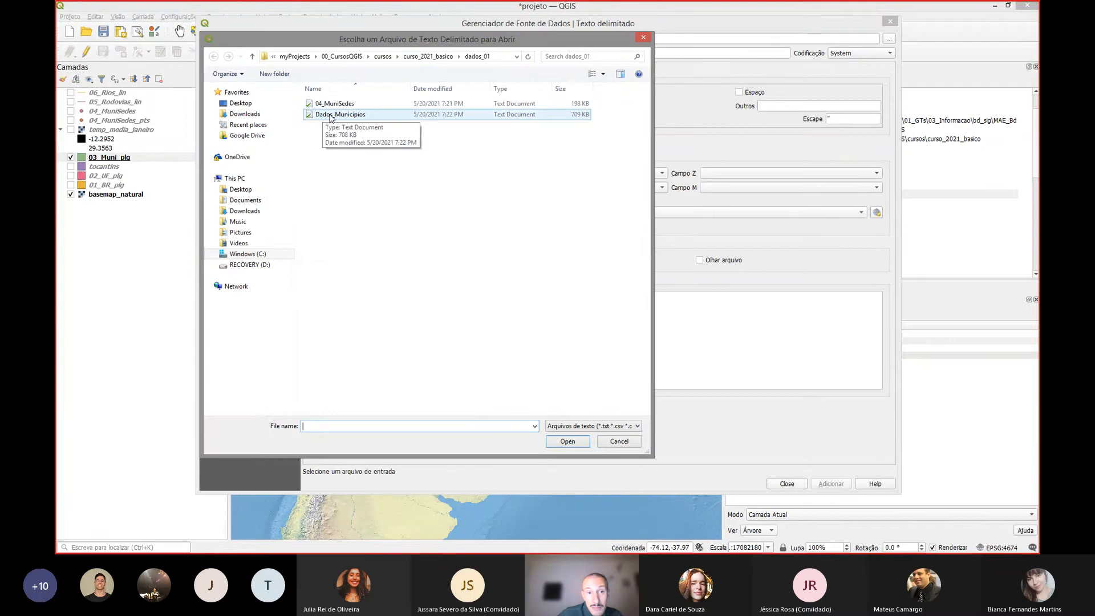
click(331, 117)
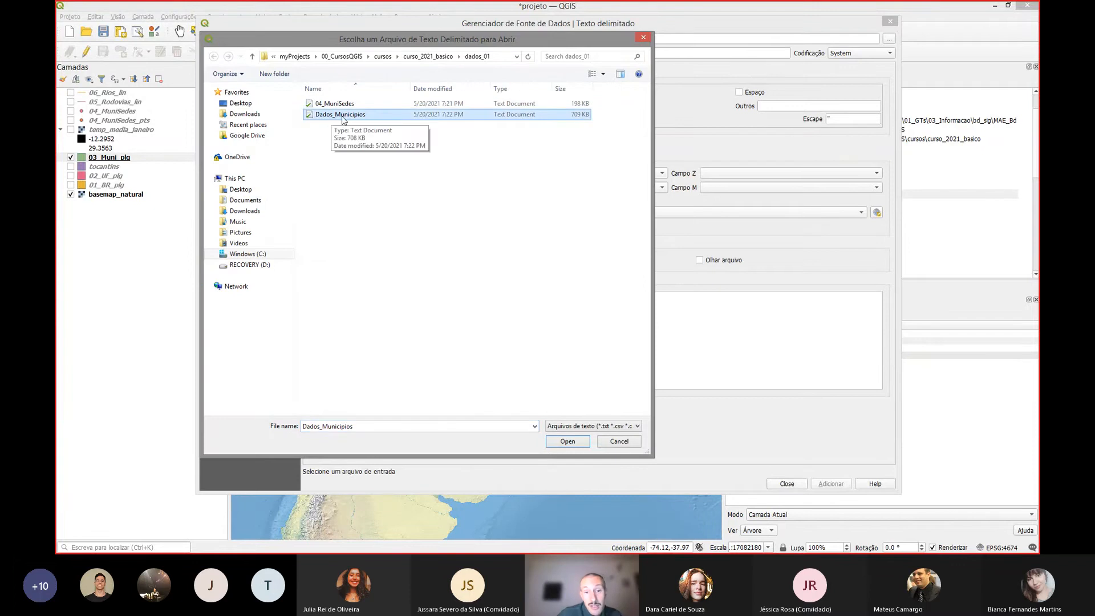
click(569, 443)
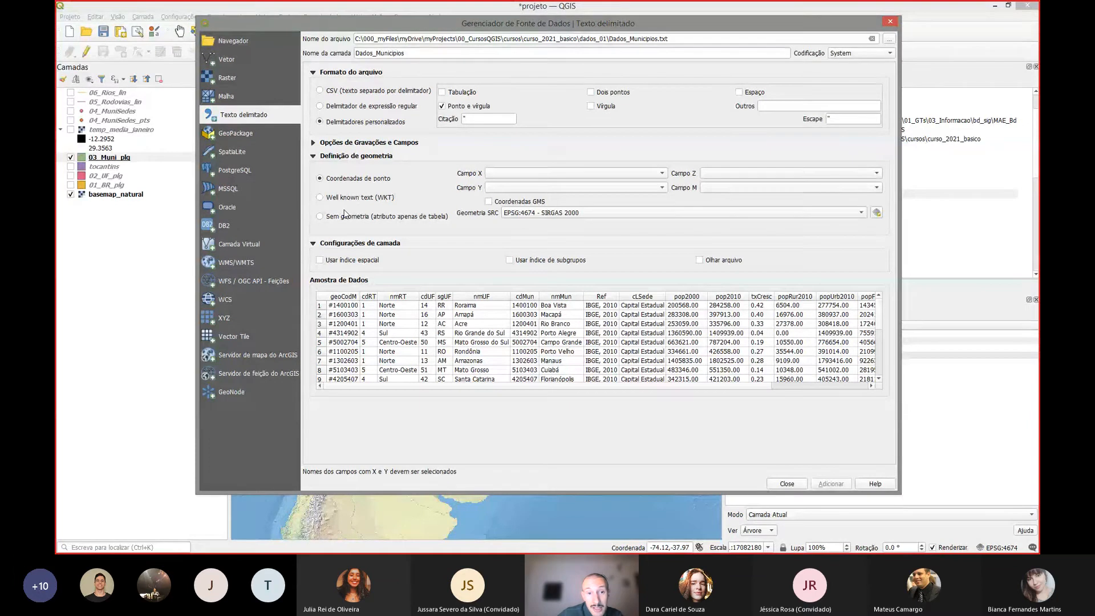
- Define Dados_Municipios as an attribute-only table without geometry, review its record and field options, add it to the project and close the manager
click(321, 217)
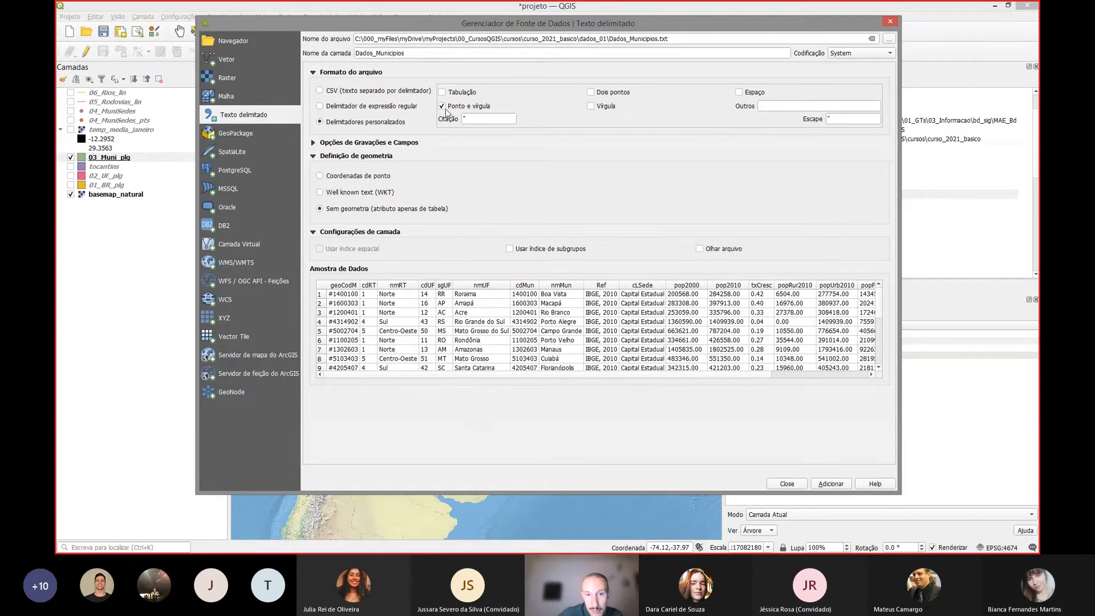
click(313, 143)
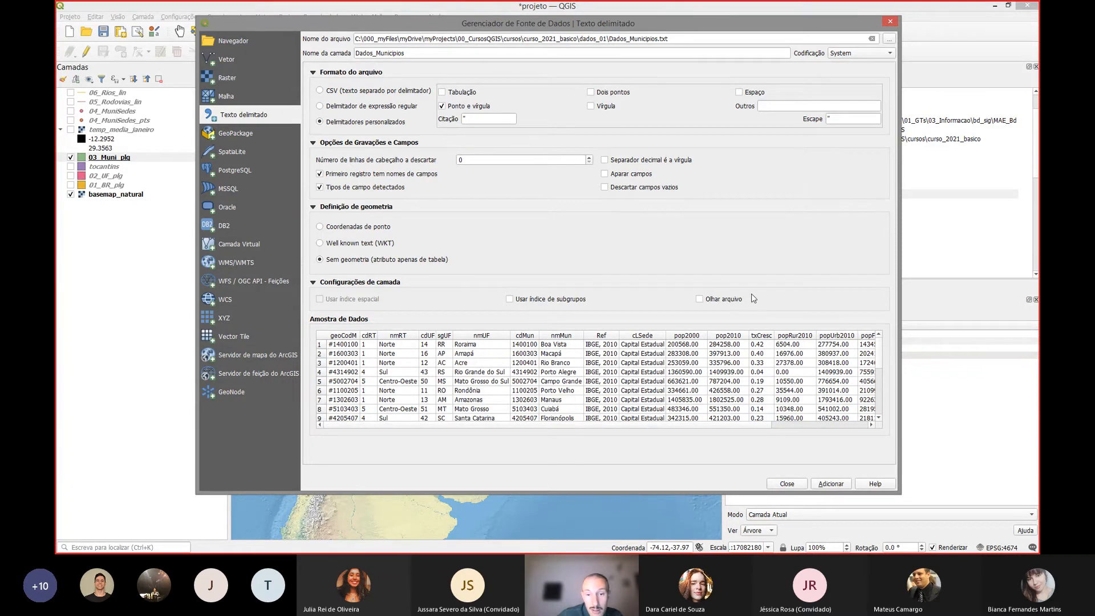
mouse_move(880, 352)
mouse_down()
mouse_move(883, 400)
mouse_move(892, 353)
mouse_up()
click(832, 484)
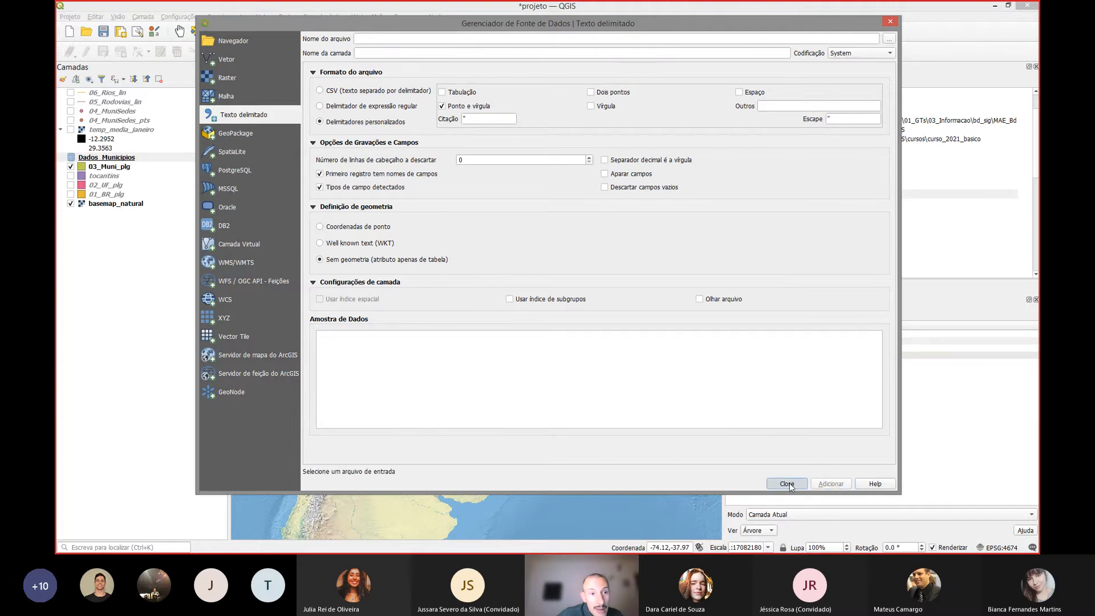
click(787, 484)
- Hide 03_Muni_plg and toggle basemap_natural off and on to compare spatial layers with the Dados_Municipios table
click(82, 168)
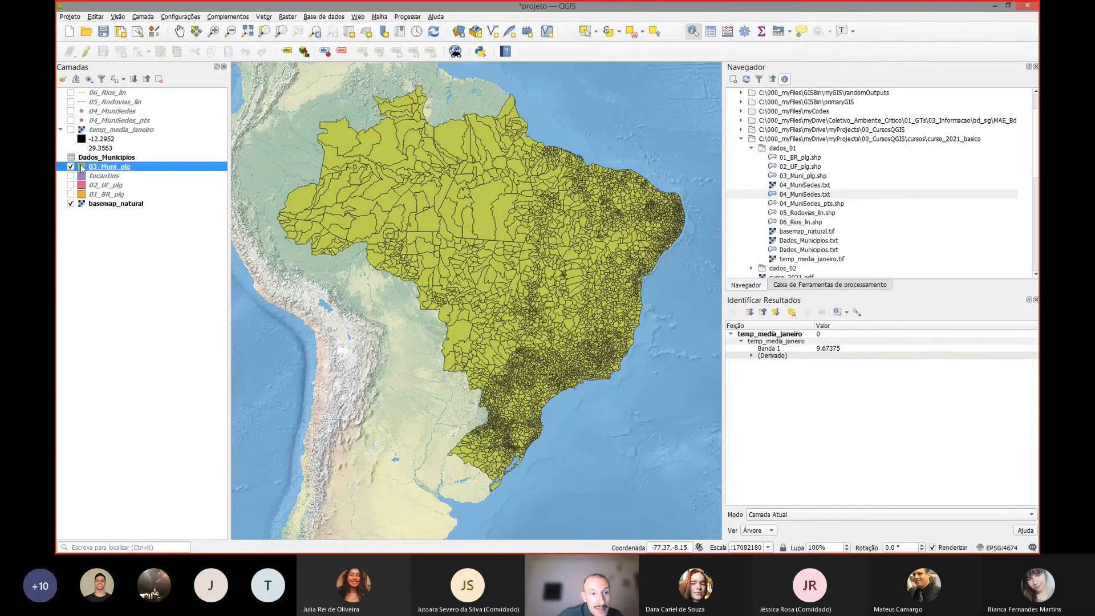
click(74, 158)
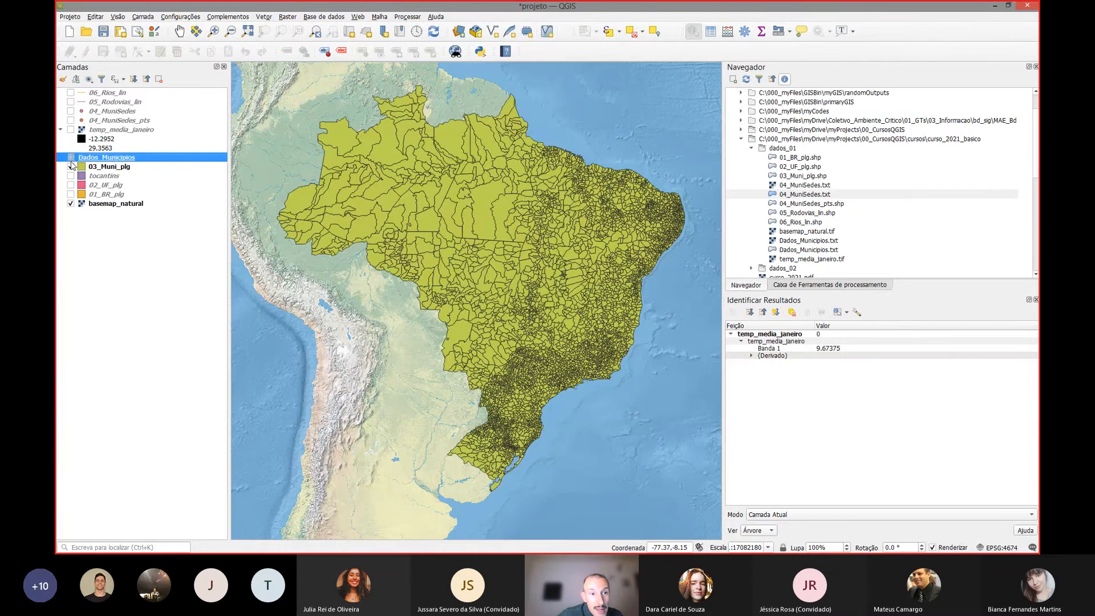
click(71, 167)
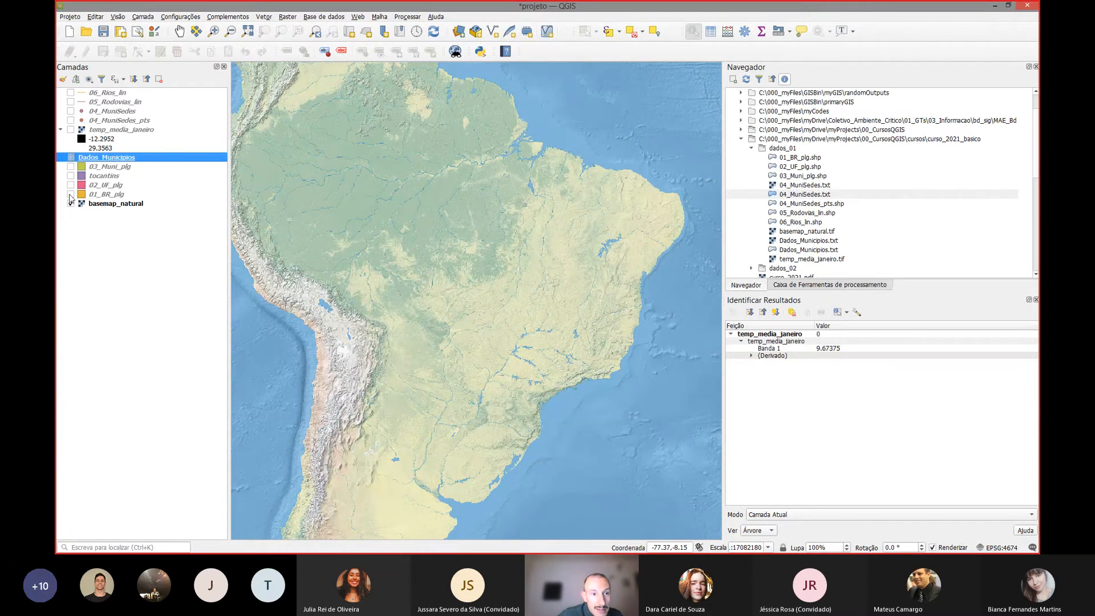
click(71, 204)
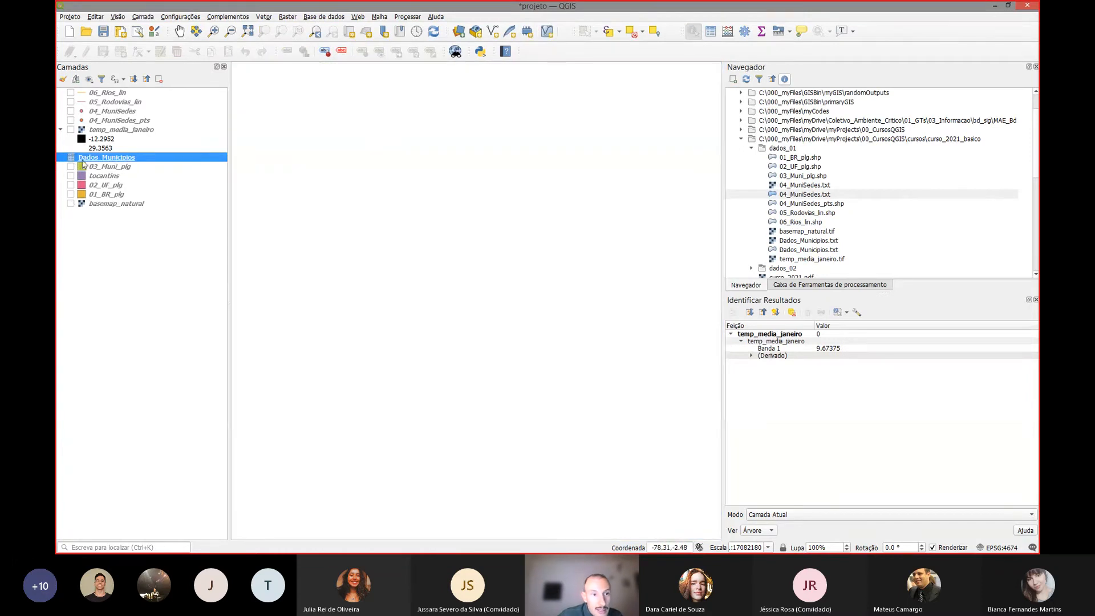
click(71, 204)
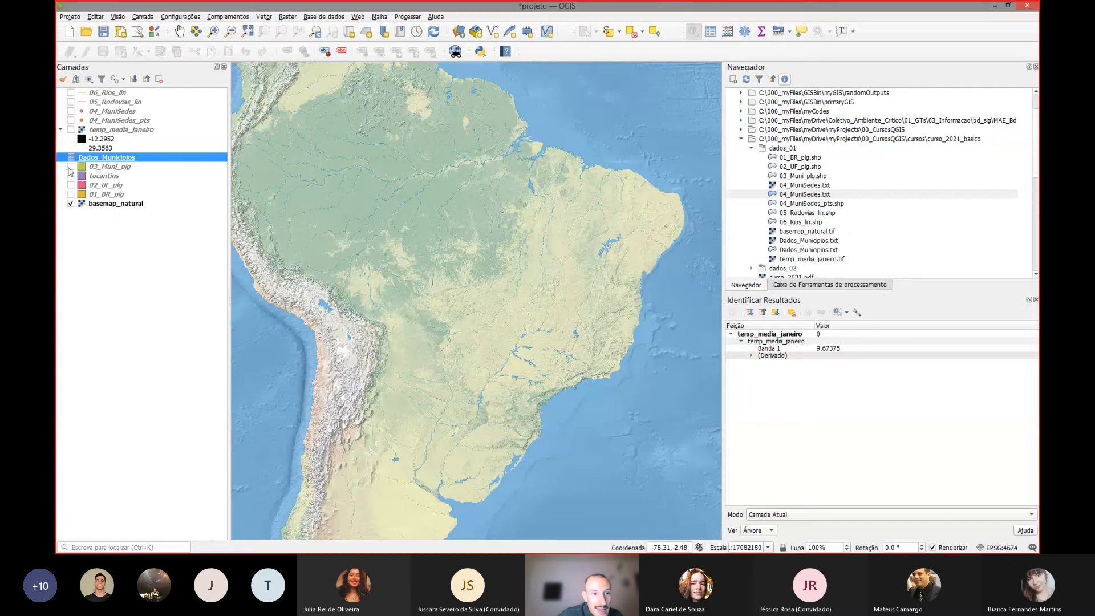
- Collapse the temp_media_janeiro legend and show the 03_Muni_plg layer on the map
click(61, 129)
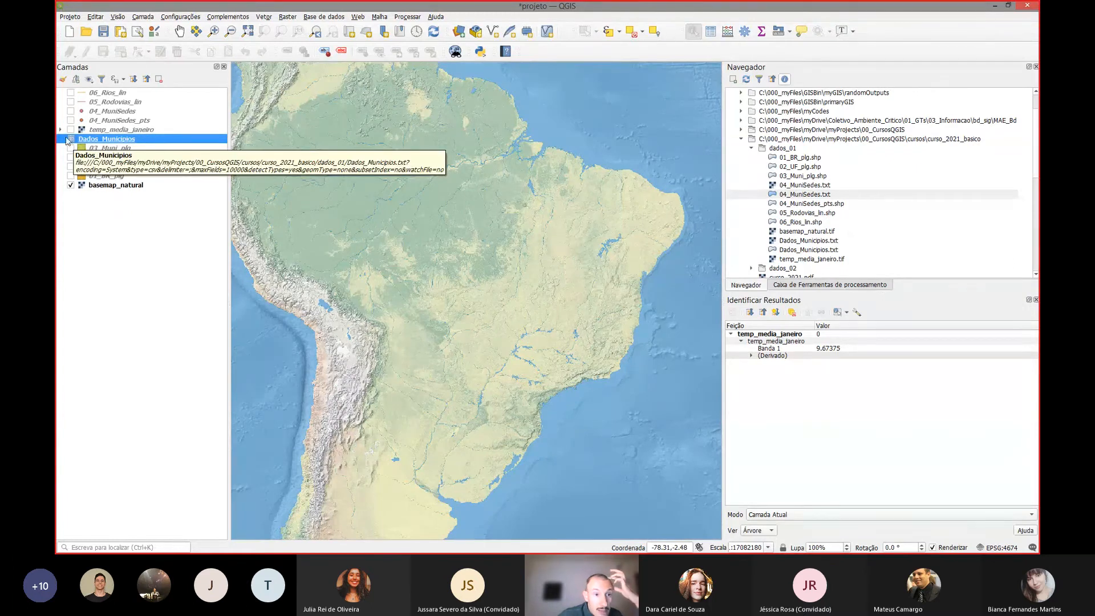
click(108, 150)
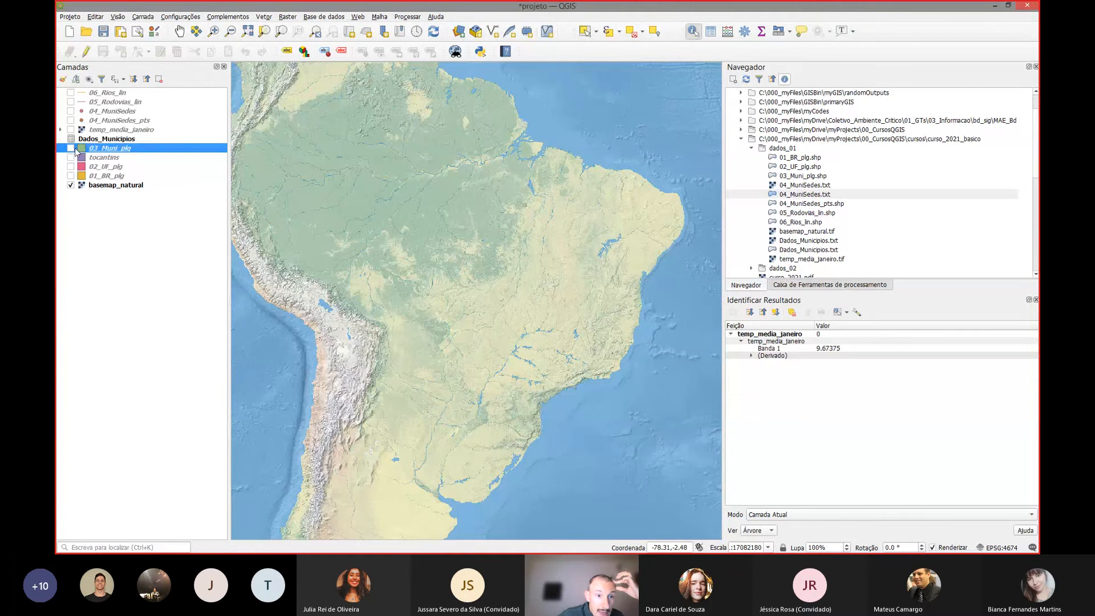
click(71, 148)
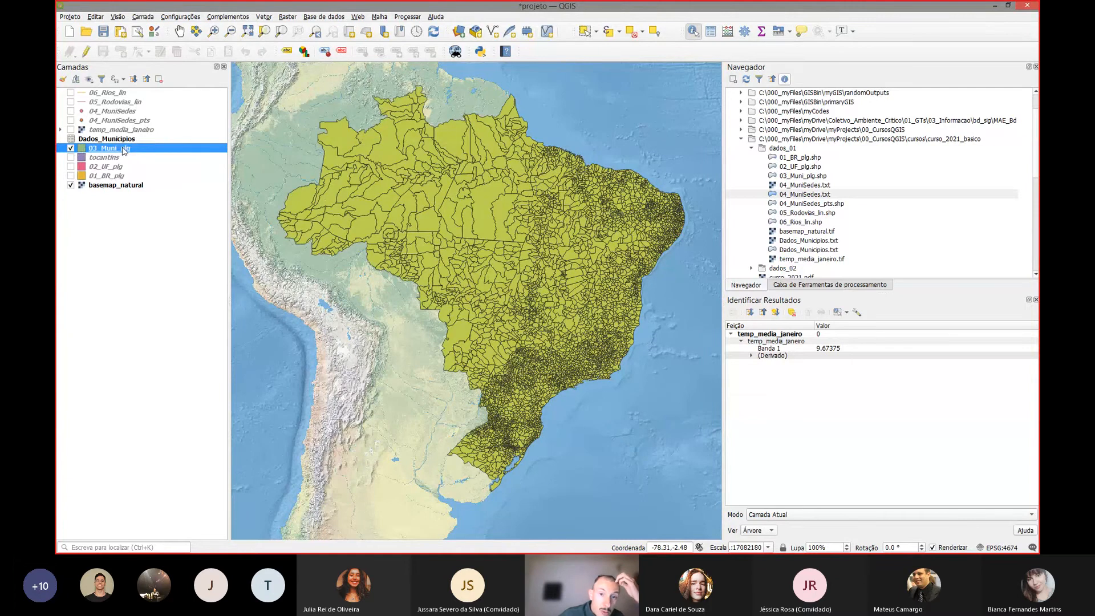
- Open the 03_Muni_plg layer properties at the joins (Uniões) settings and widen the dialog
mouse_move(311, 552)
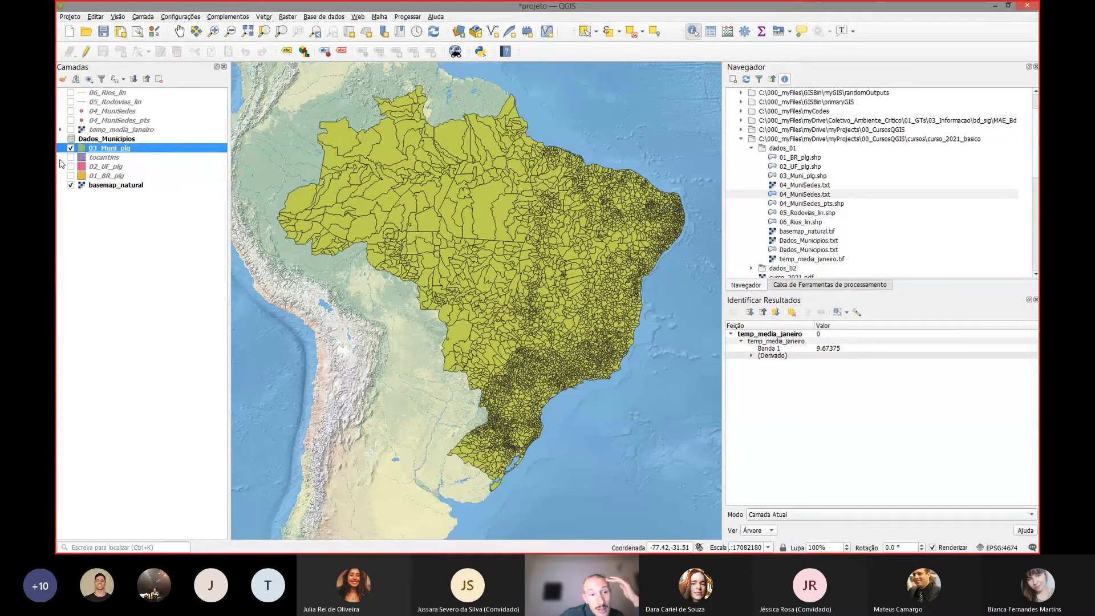
right_click(143, 149)
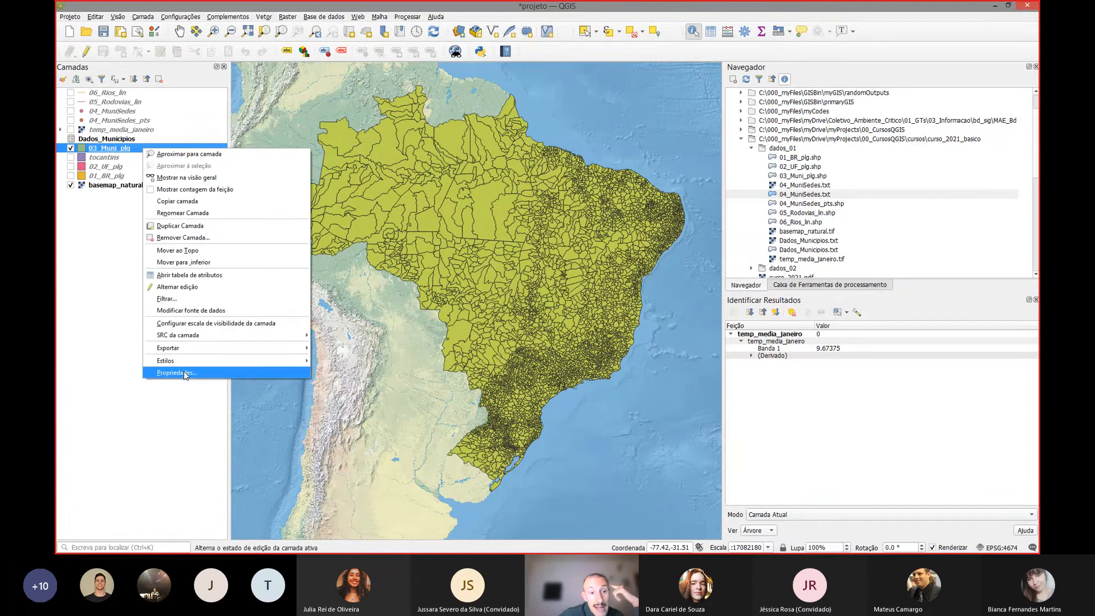
click(134, 151)
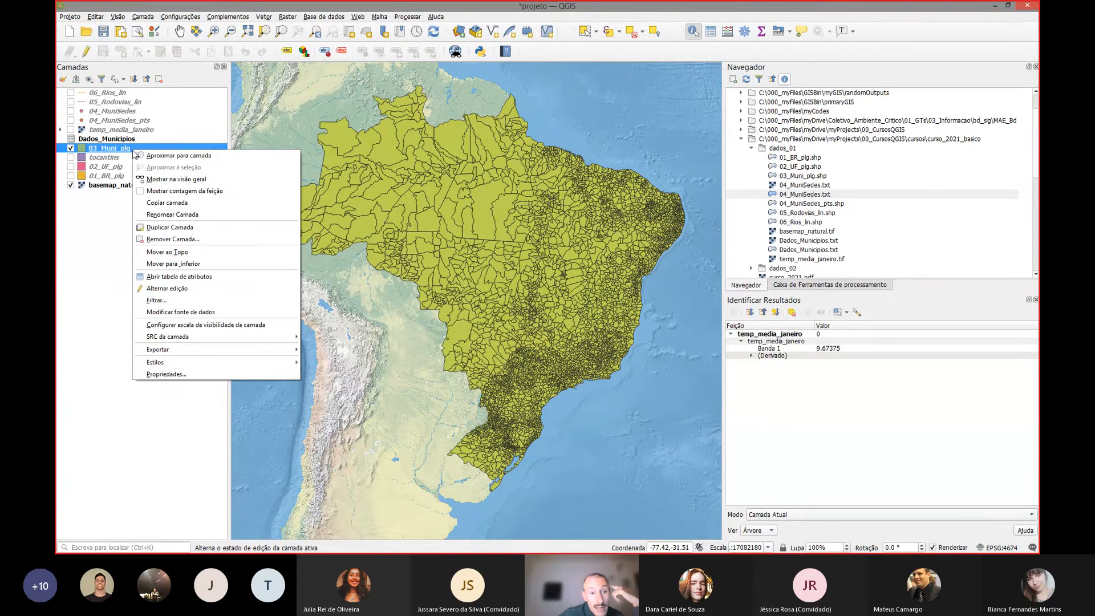
click(196, 374)
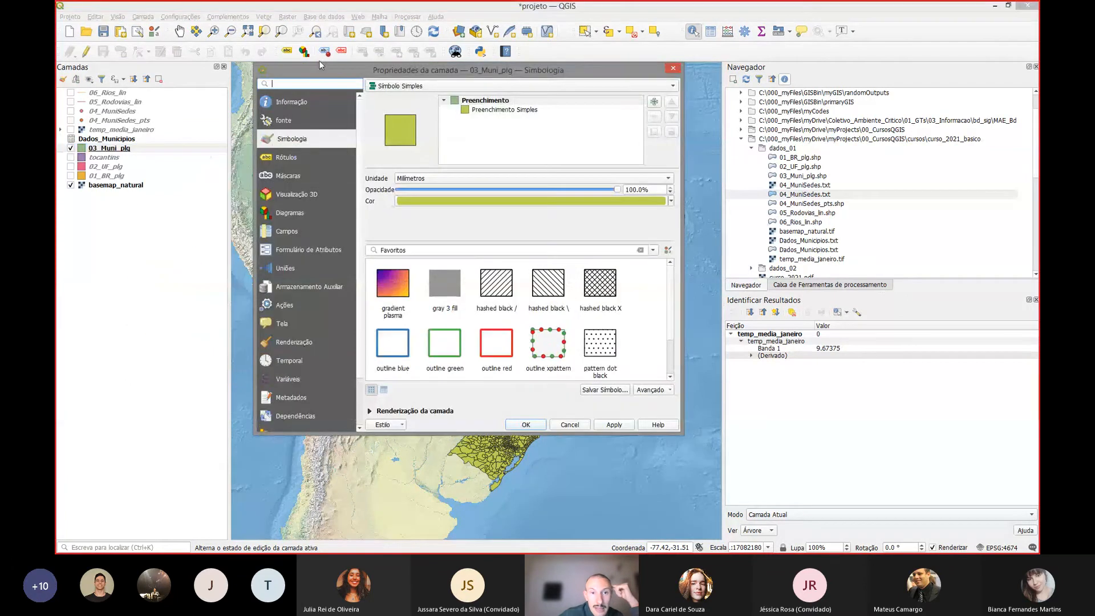
drag(323, 67, 449, 57)
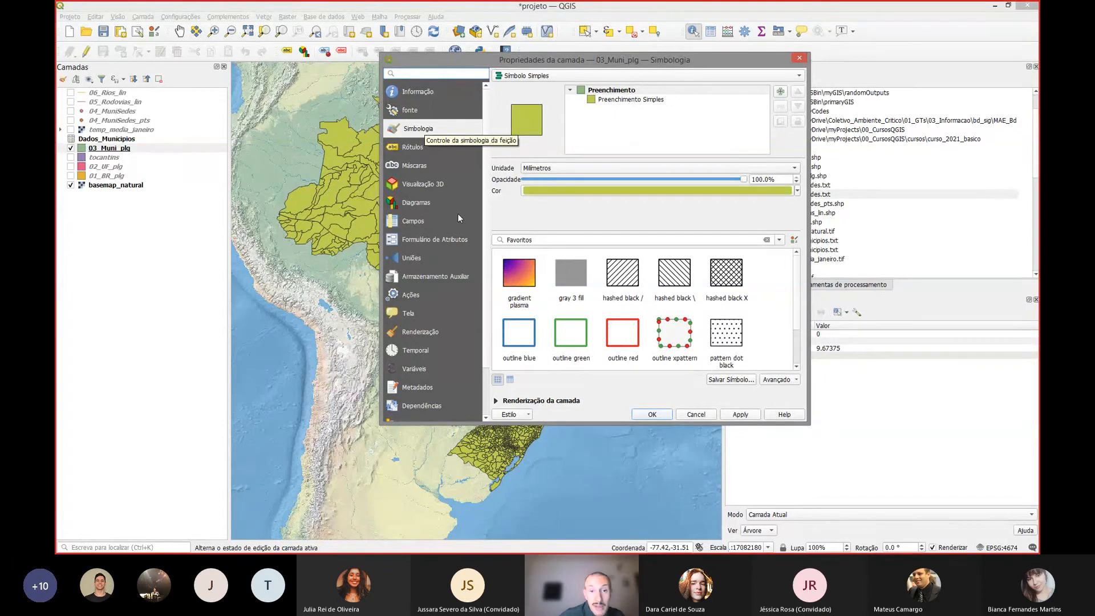
click(419, 260)
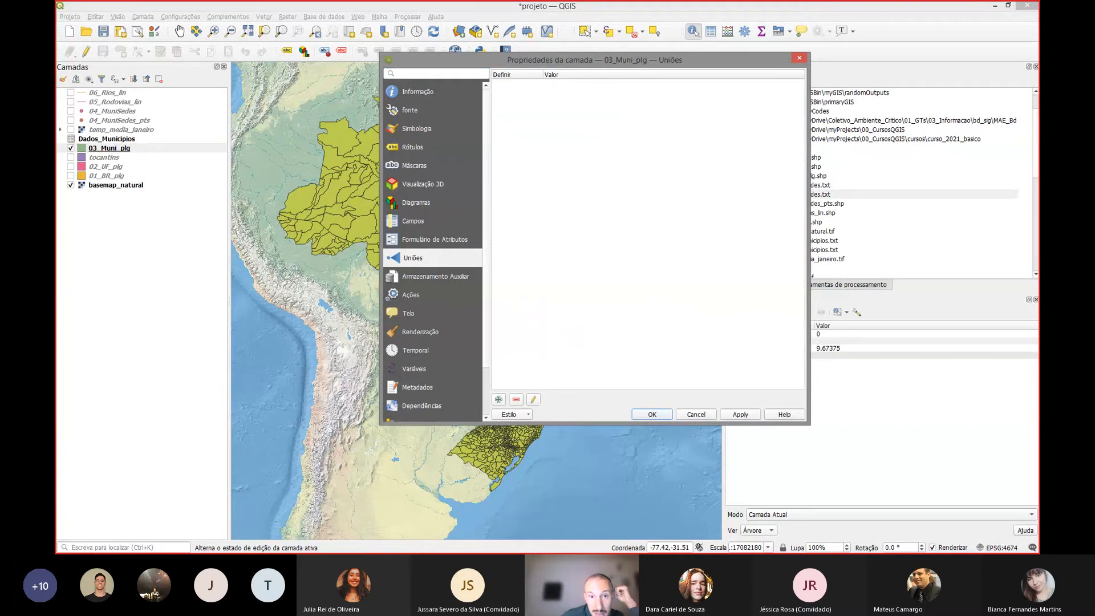
drag(379, 268, 336, 268)
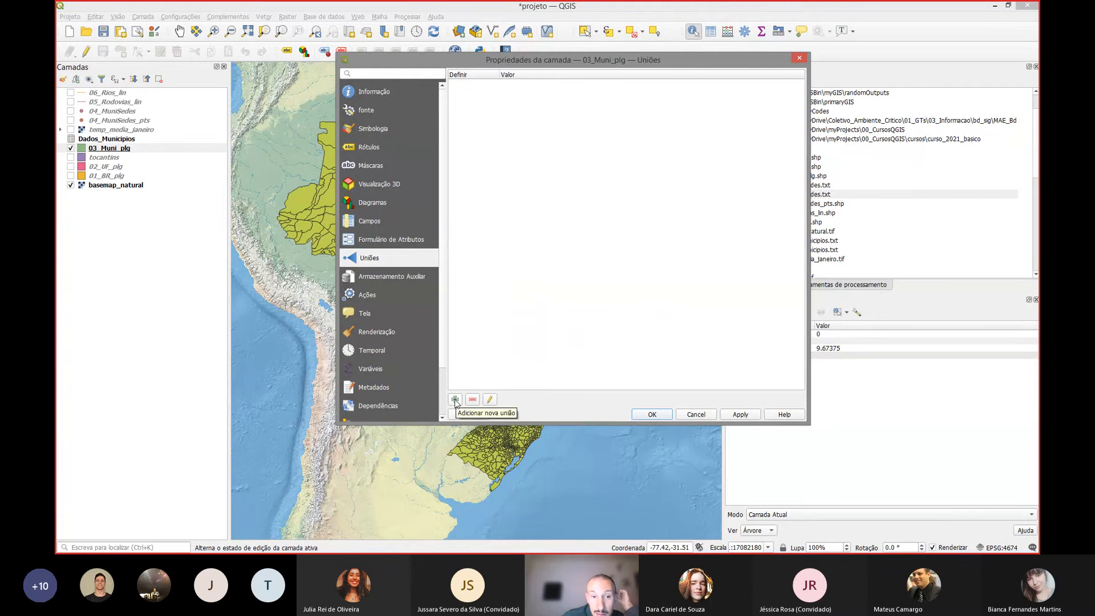
- Add a new join on 03_Muni_plg with Dados_Municipios as the join layer and geoCodM as both the join and target field
click(455, 400)
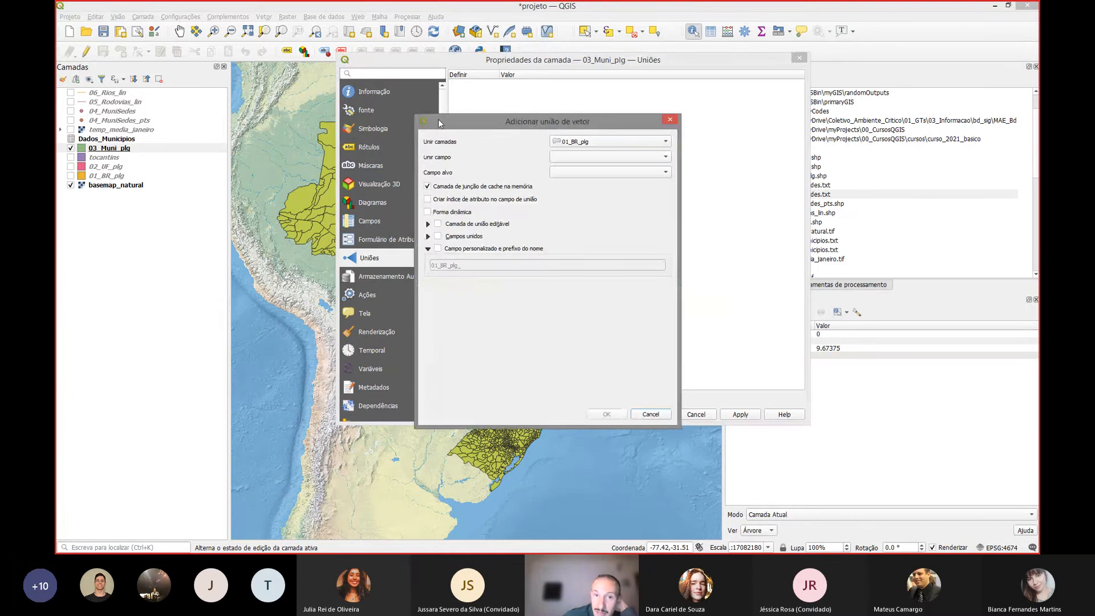
drag(439, 123, 504, 94)
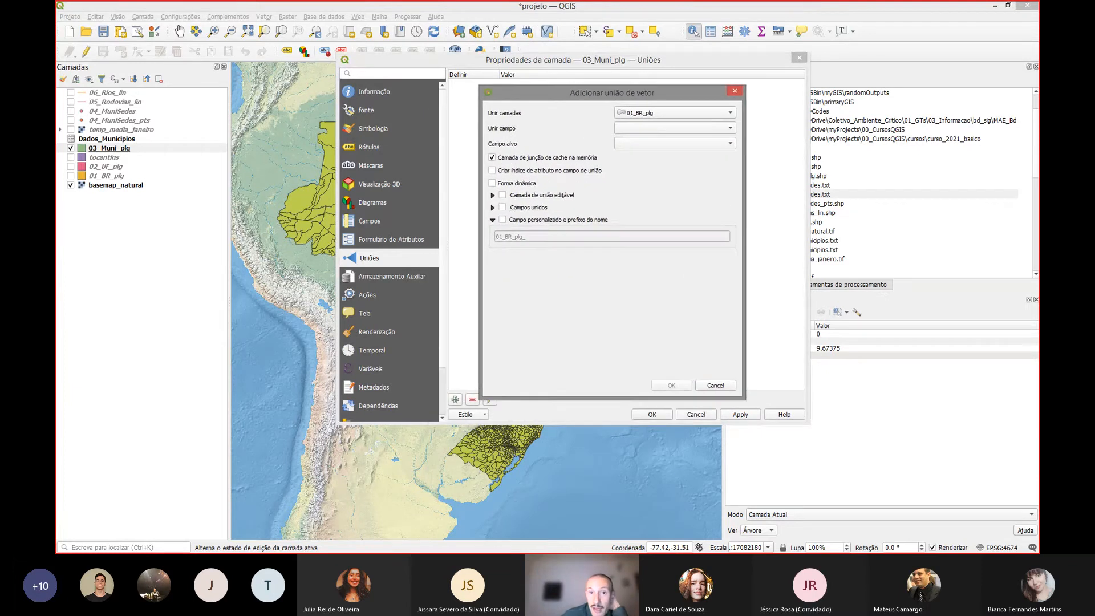
click(647, 115)
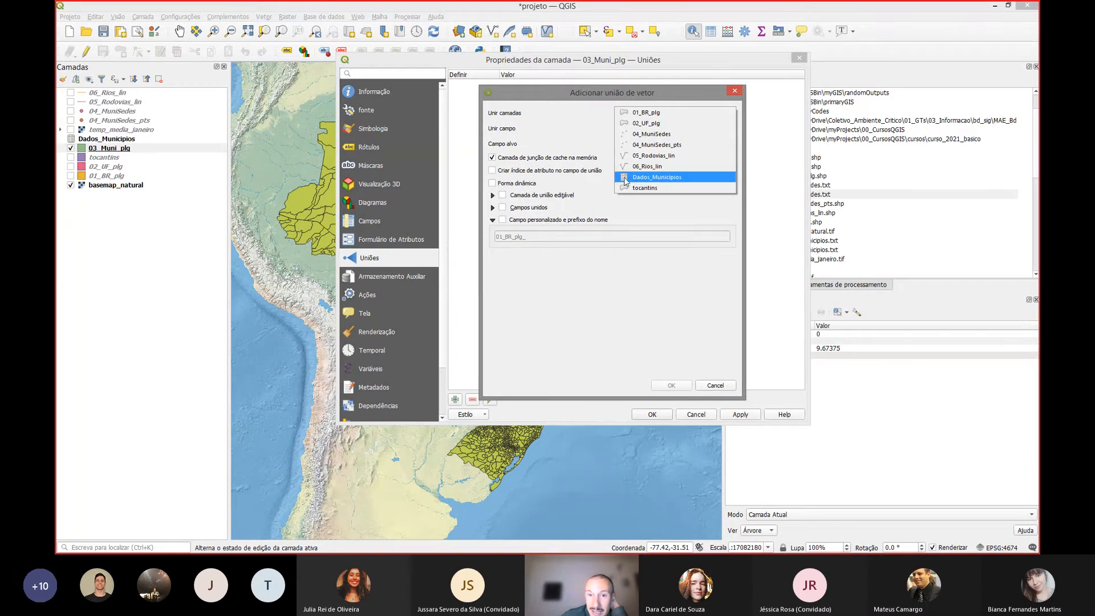
click(625, 181)
click(643, 129)
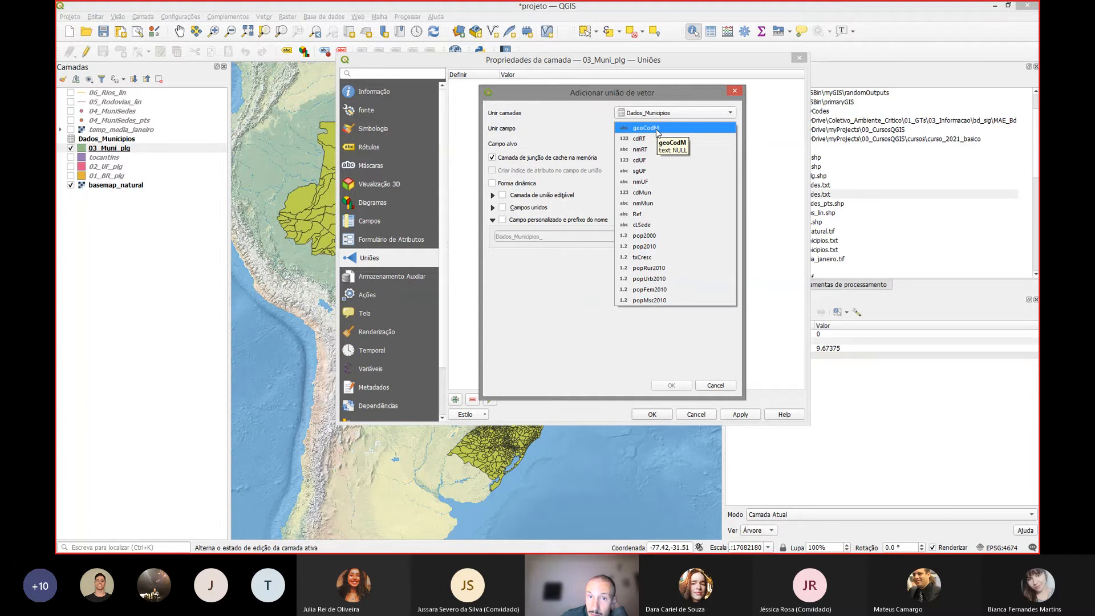
click(657, 132)
click(650, 144)
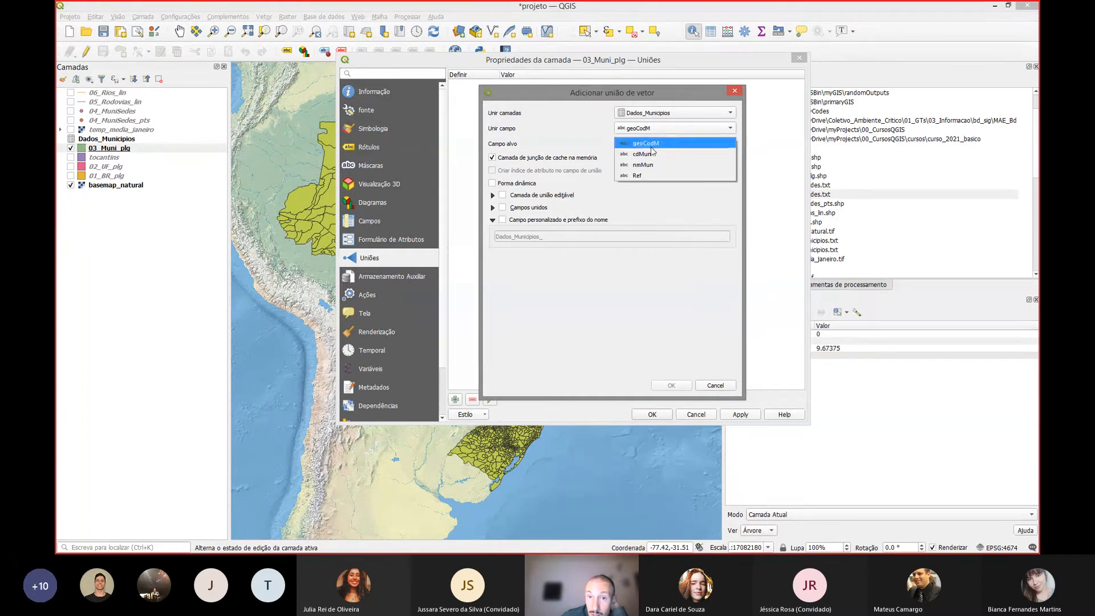
click(648, 149)
click(634, 129)
click(634, 133)
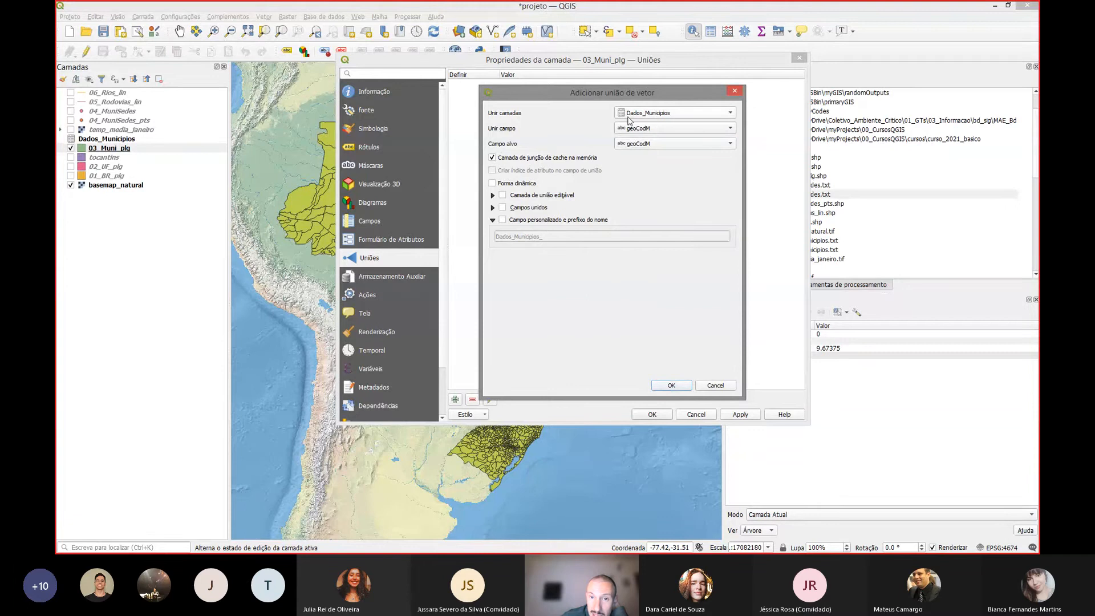
click(649, 143)
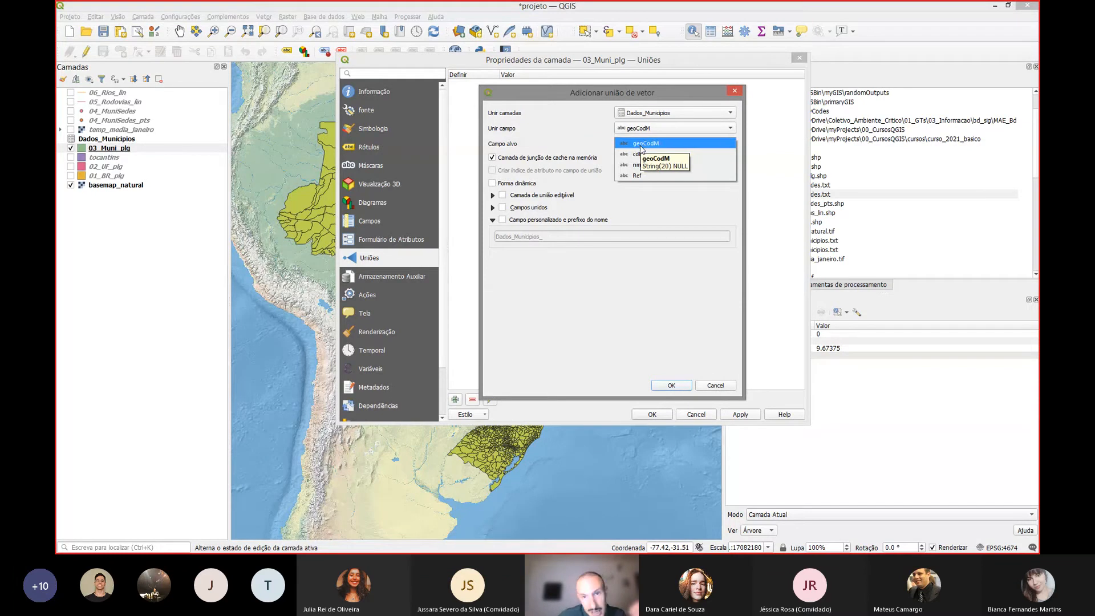
click(641, 144)
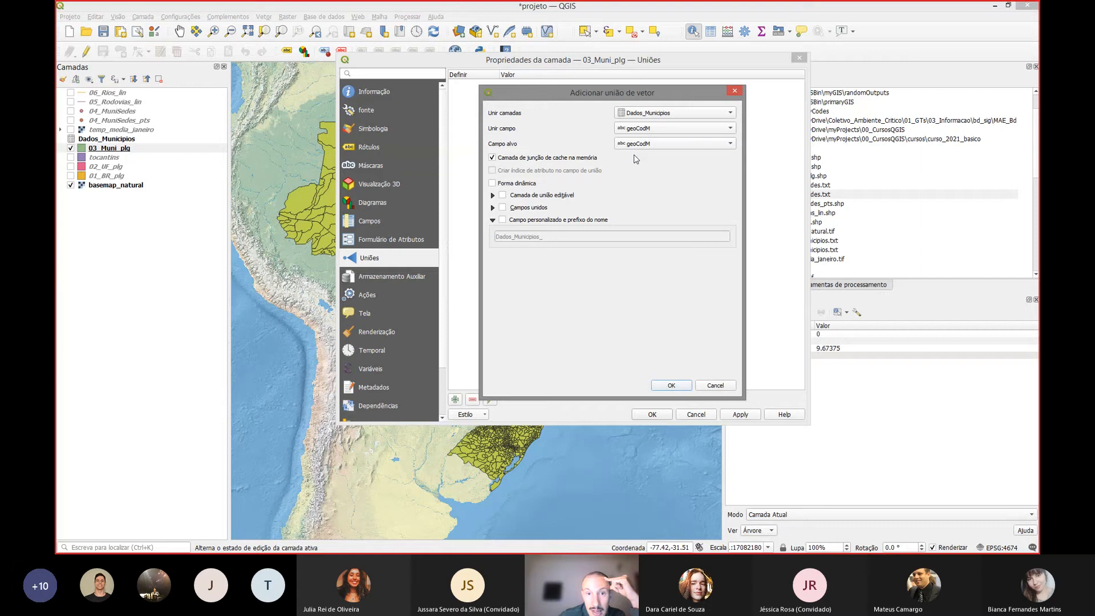
- Limit the joined fields to nmMun, pop2000, pop2010, txCresc, popRur2010, popUrb2010, popFem2010 and popMsc2010
click(492, 208)
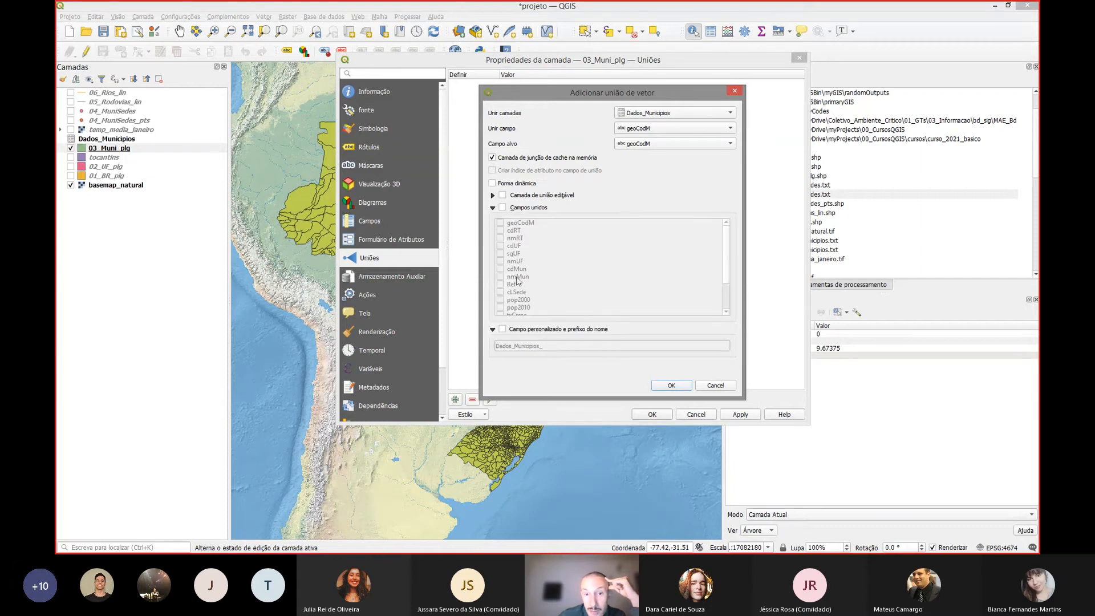
drag(559, 399, 559, 461)
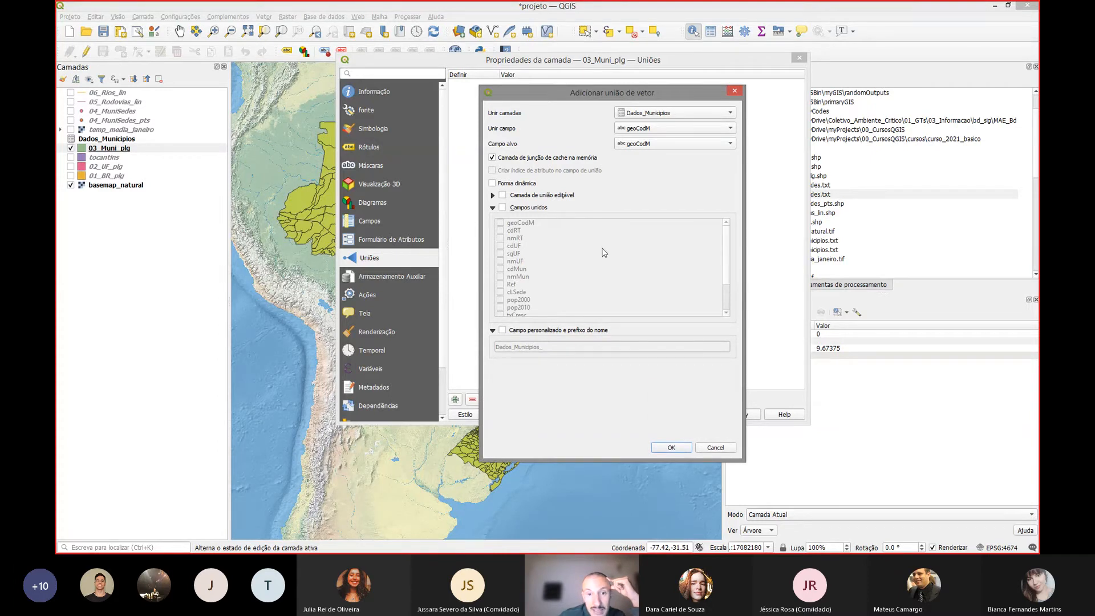
click(502, 207)
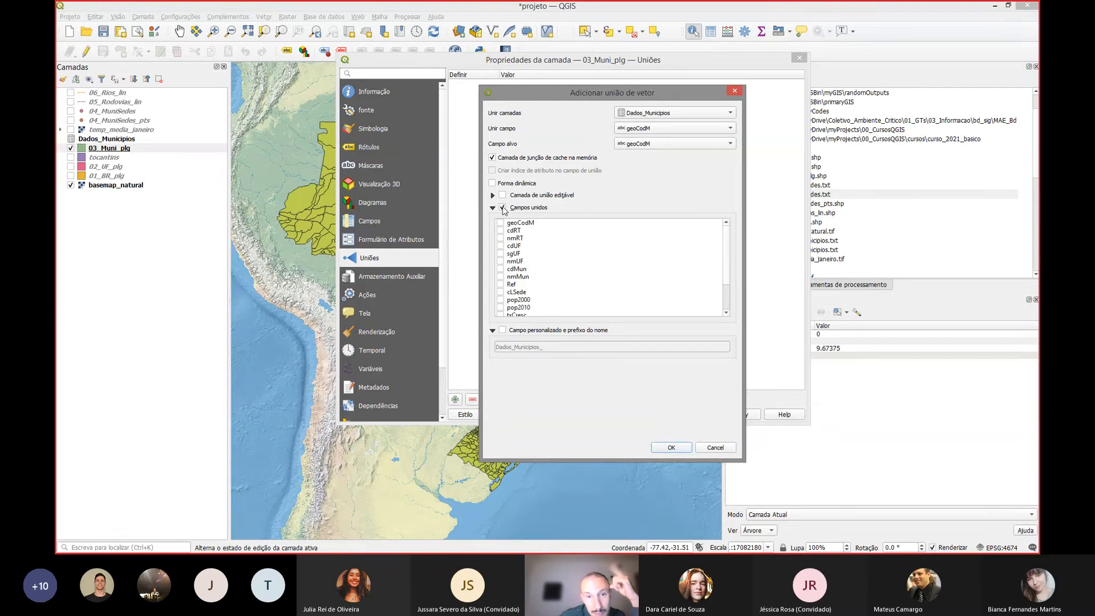
scroll(728, 261, down, 2)
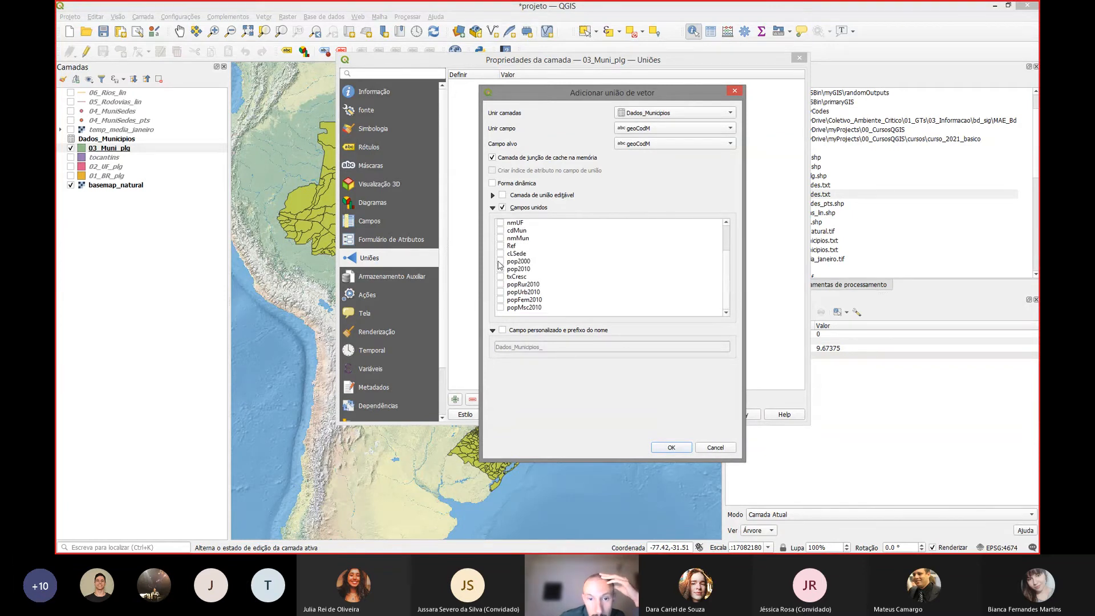
click(500, 261)
click(500, 269)
click(501, 276)
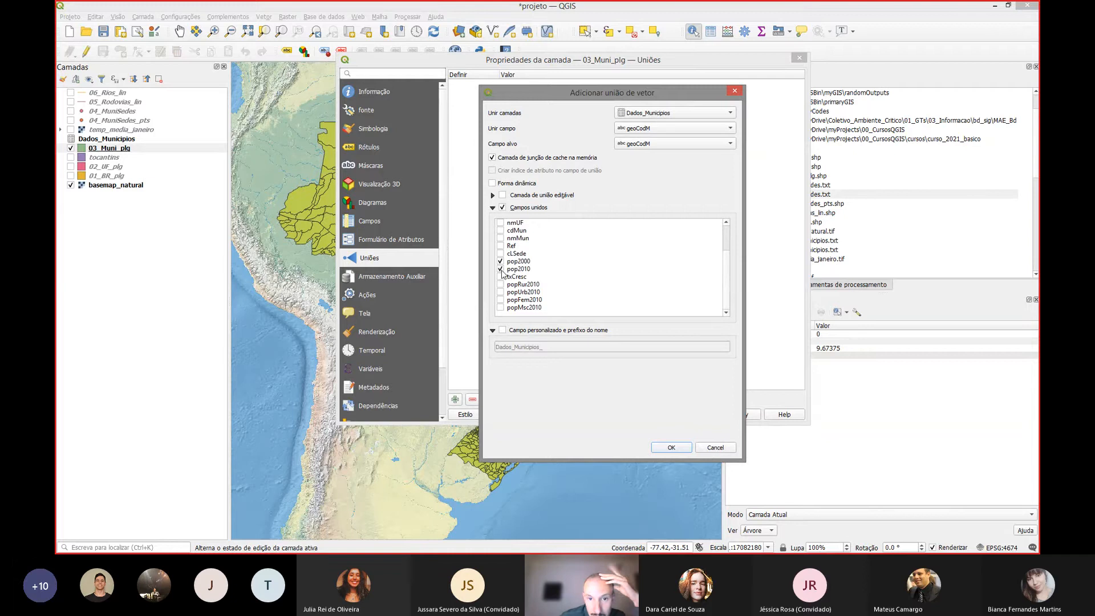
click(500, 284)
click(501, 292)
click(500, 299)
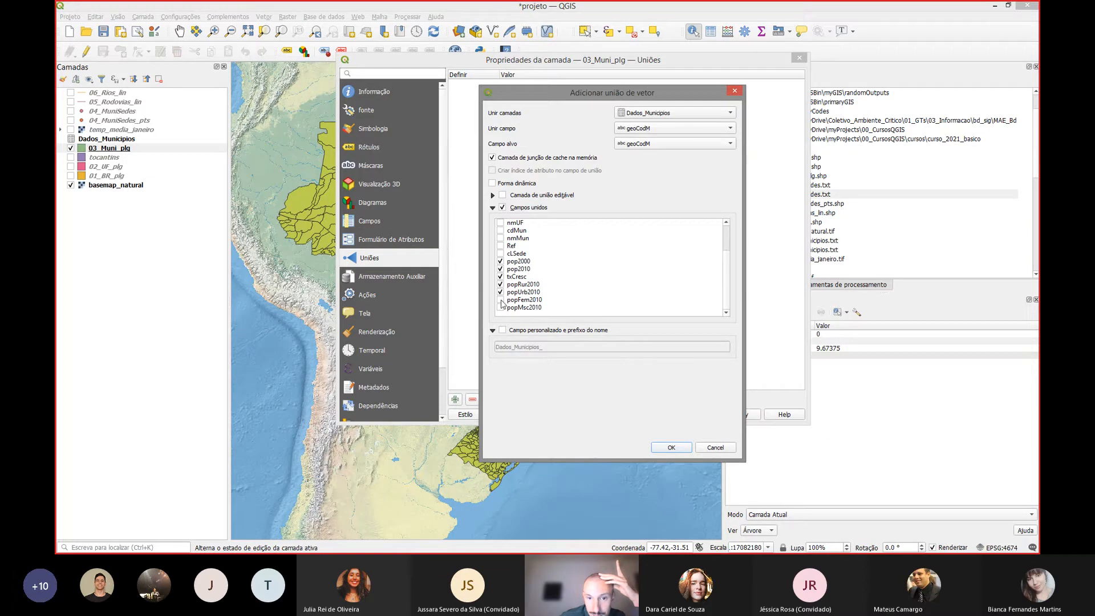
click(500, 307)
scroll(727, 275, up, 2)
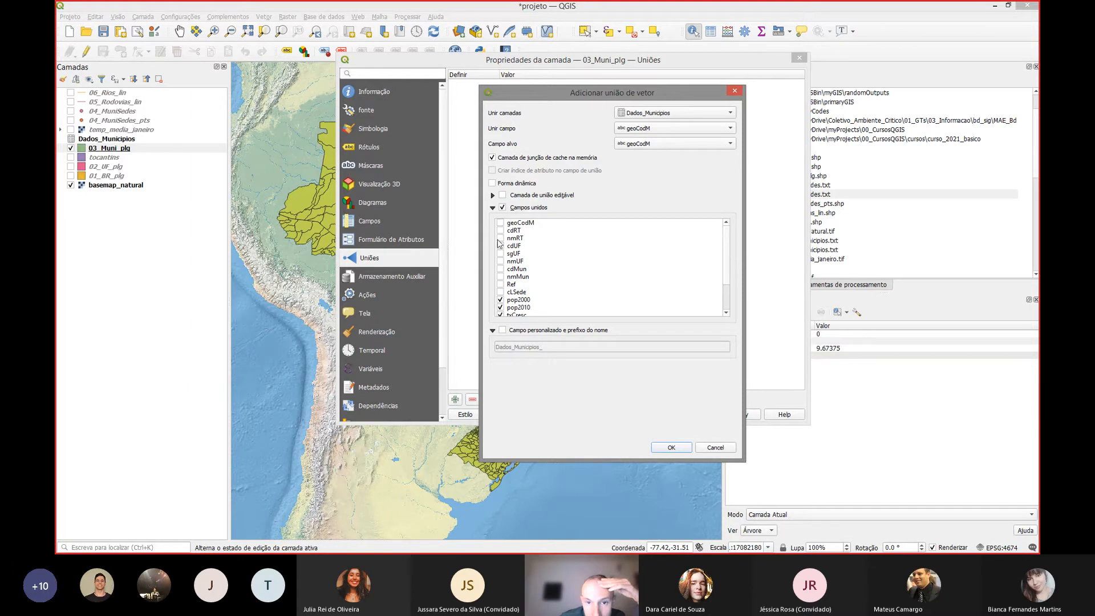
click(500, 277)
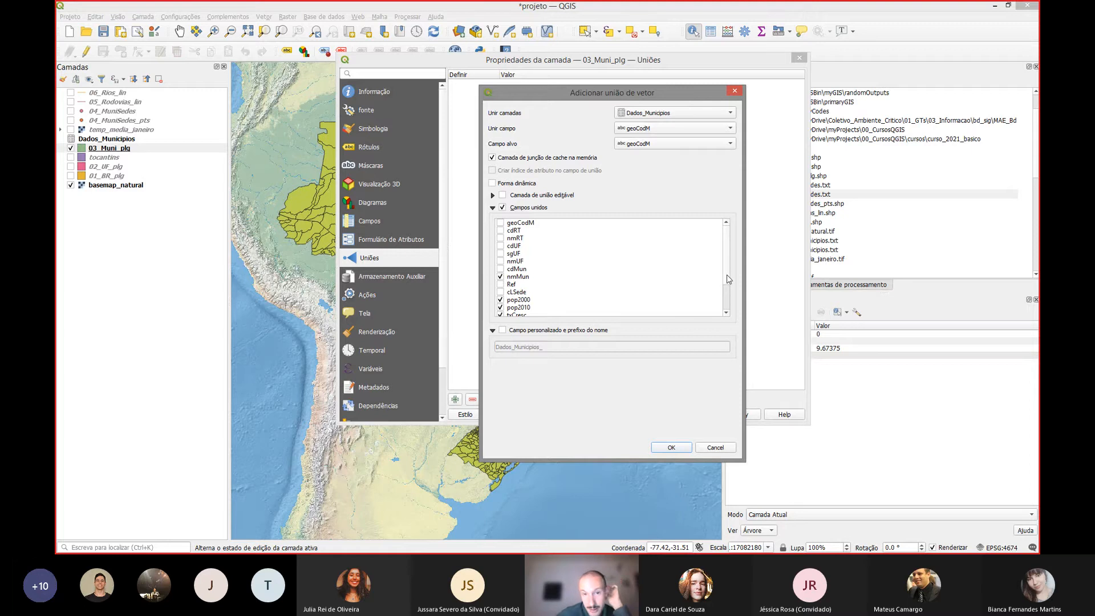
scroll(727, 285, down, 2)
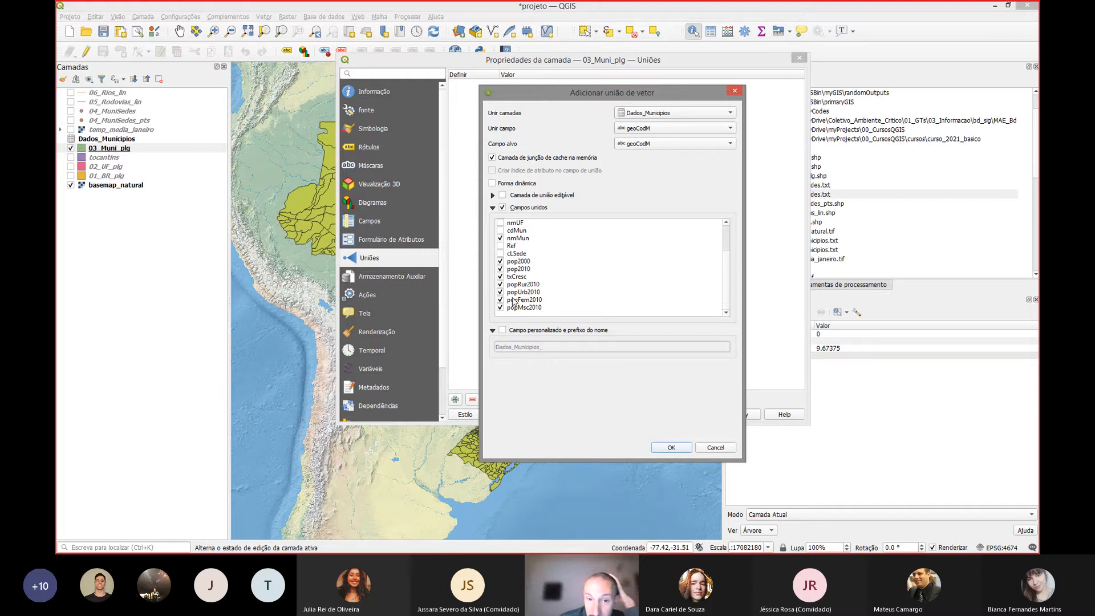
- Set the custom field name prefix to U_, then confirm the join and the layer properties
click(502, 331)
click(540, 348)
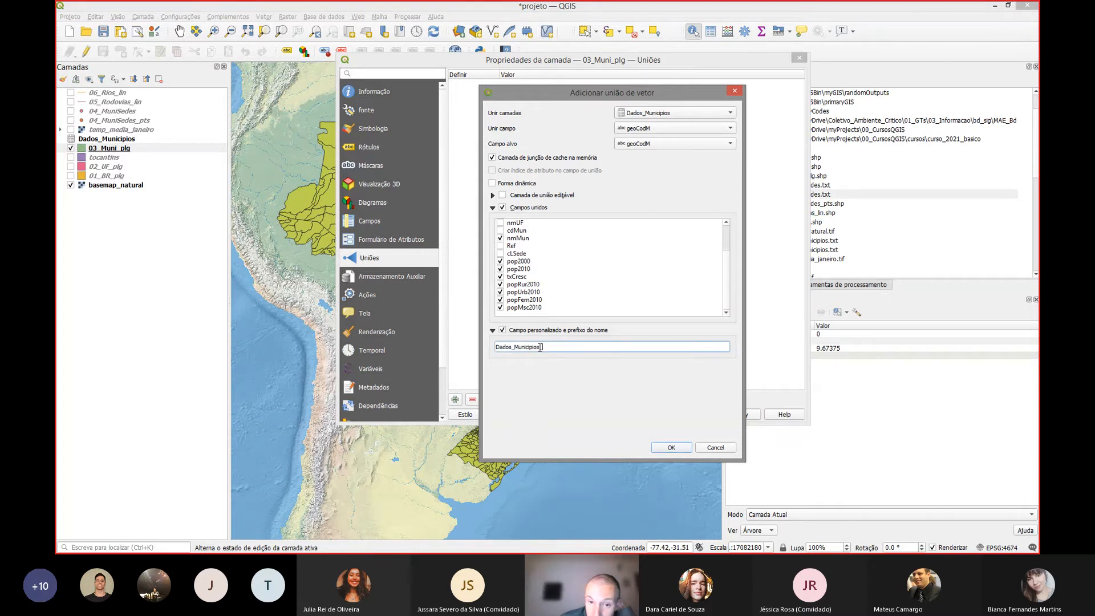
drag(540, 348, 494, 347)
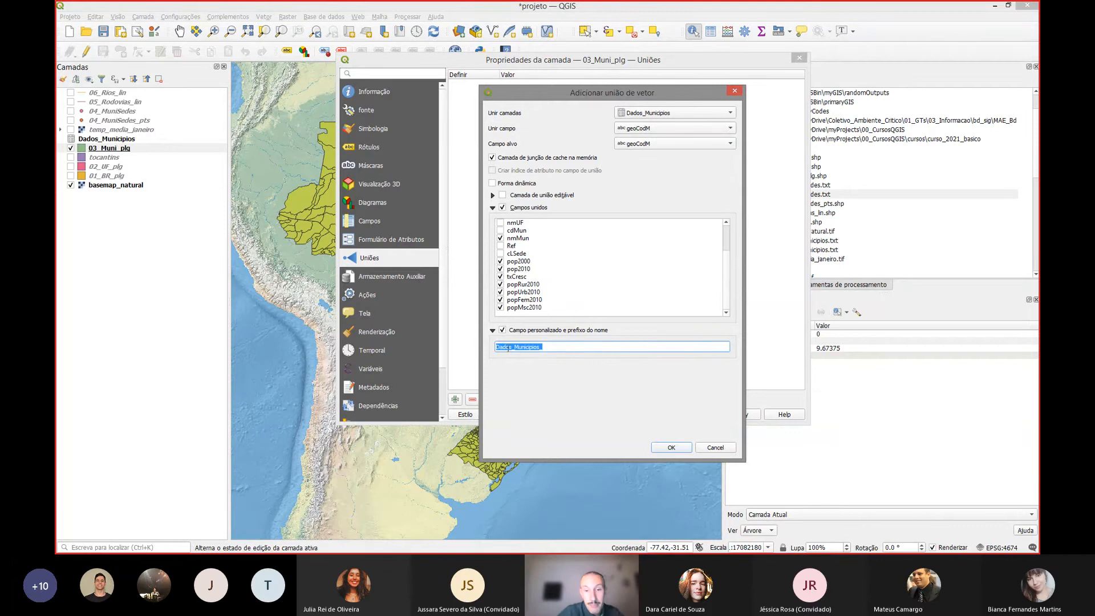
key(BackSpace)
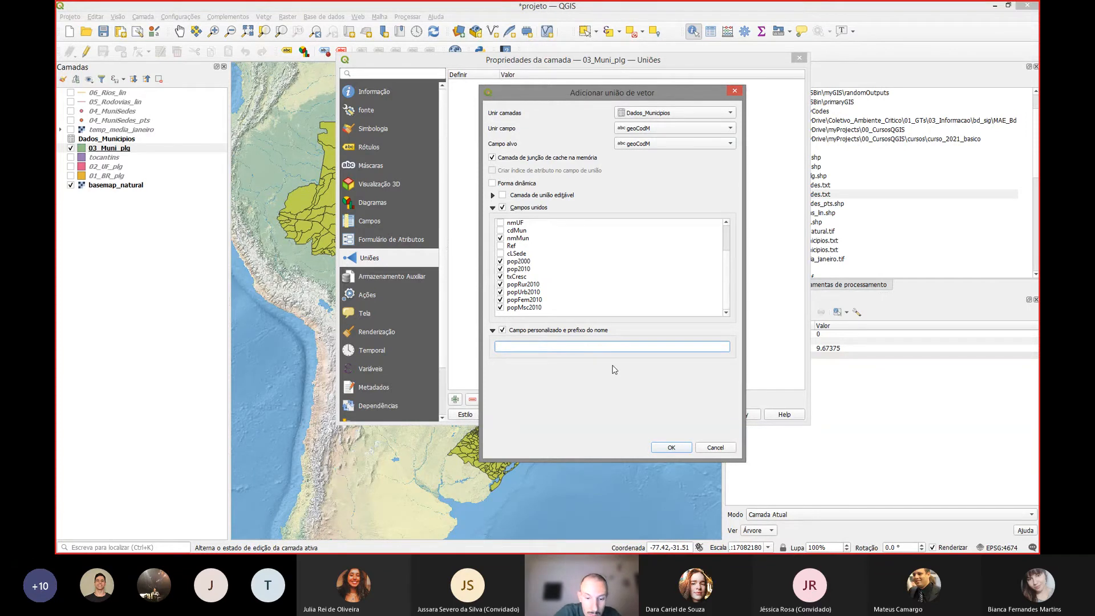
text(U)
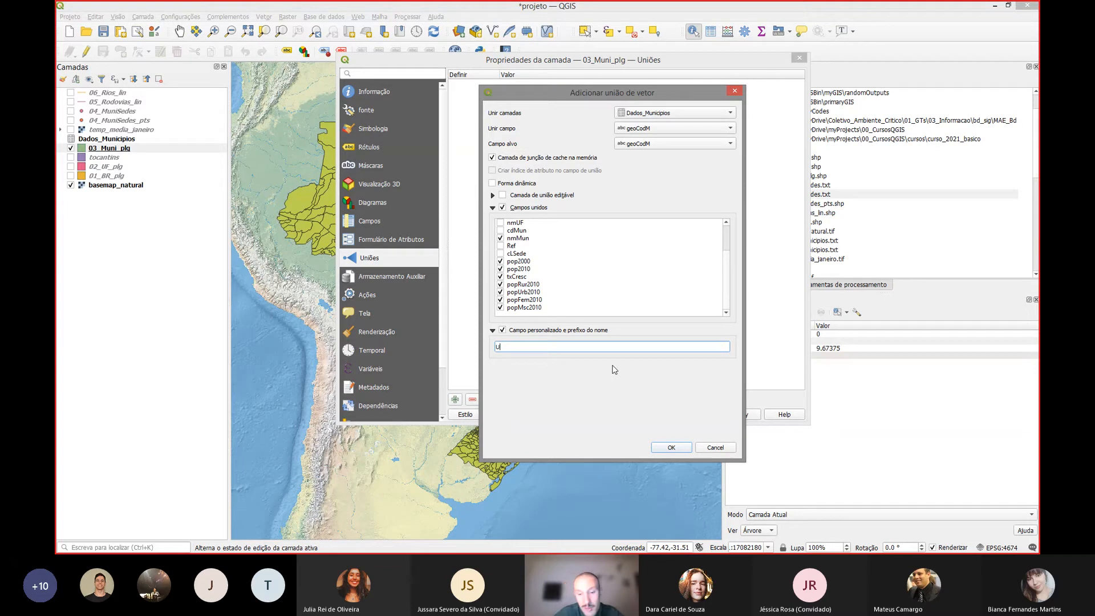
text(_)
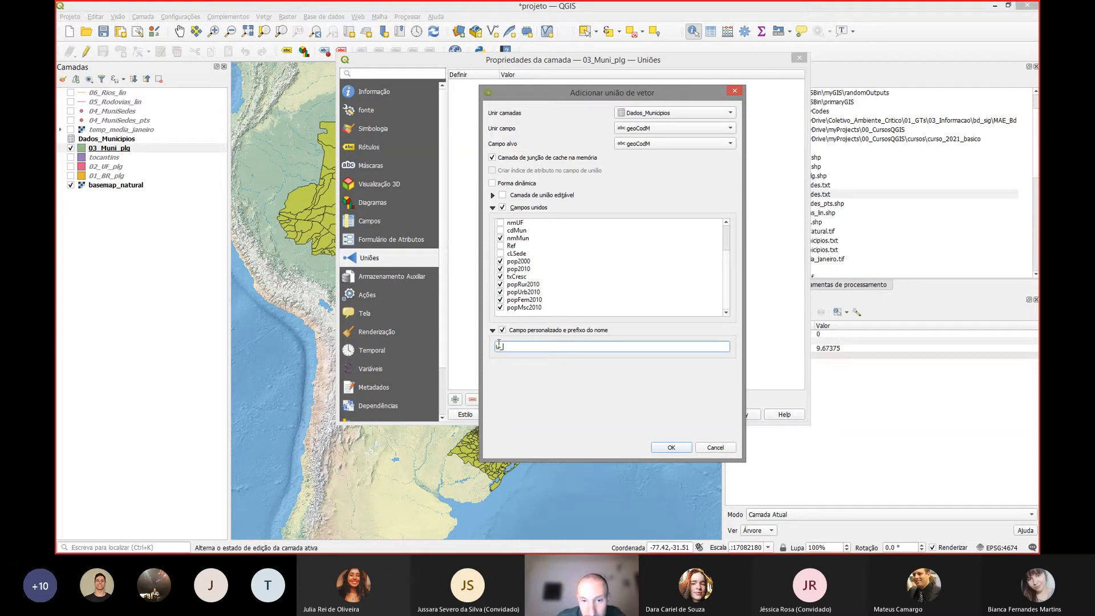
click(672, 448)
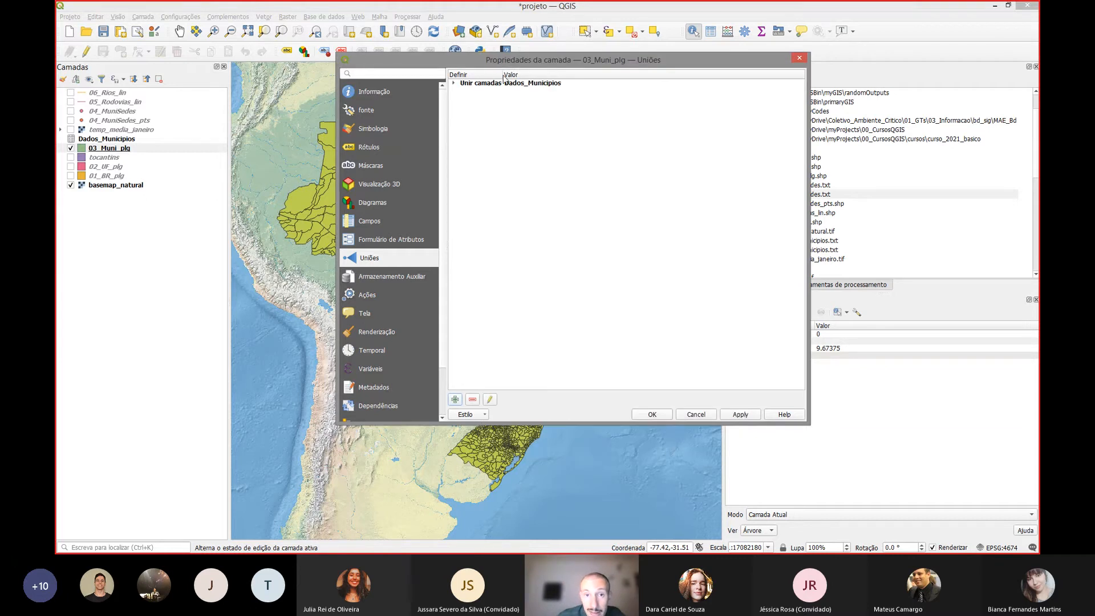
click(660, 415)
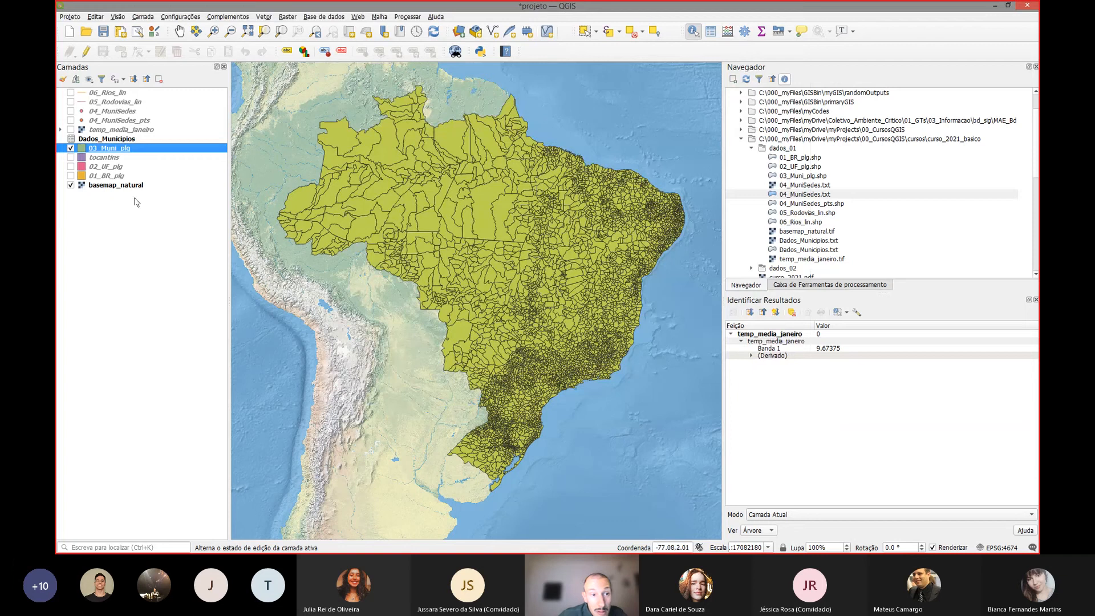
- Open the 03_Muni_plg attribute table, widen the U_nmMun column and compare the municipality names in nmMun and U_nmMun
right_click(139, 148)
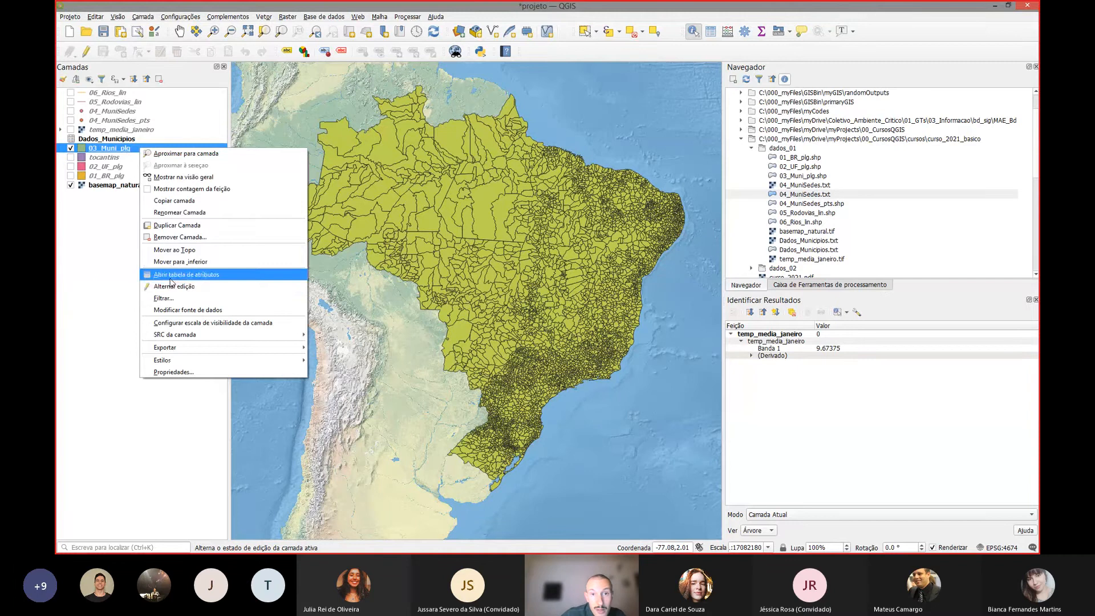
click(172, 275)
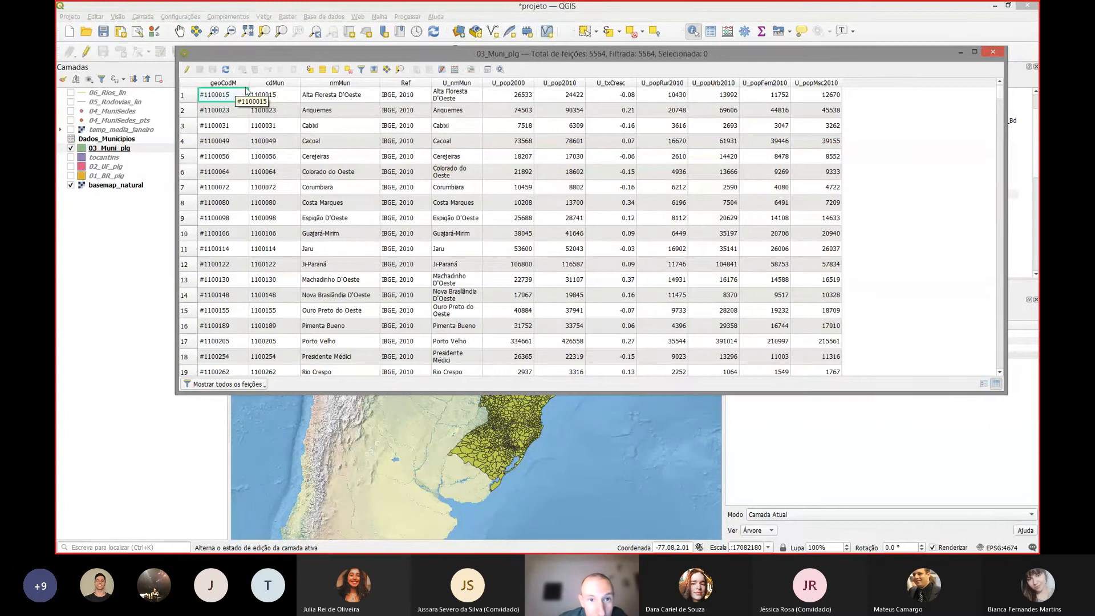
drag(482, 82, 525, 84)
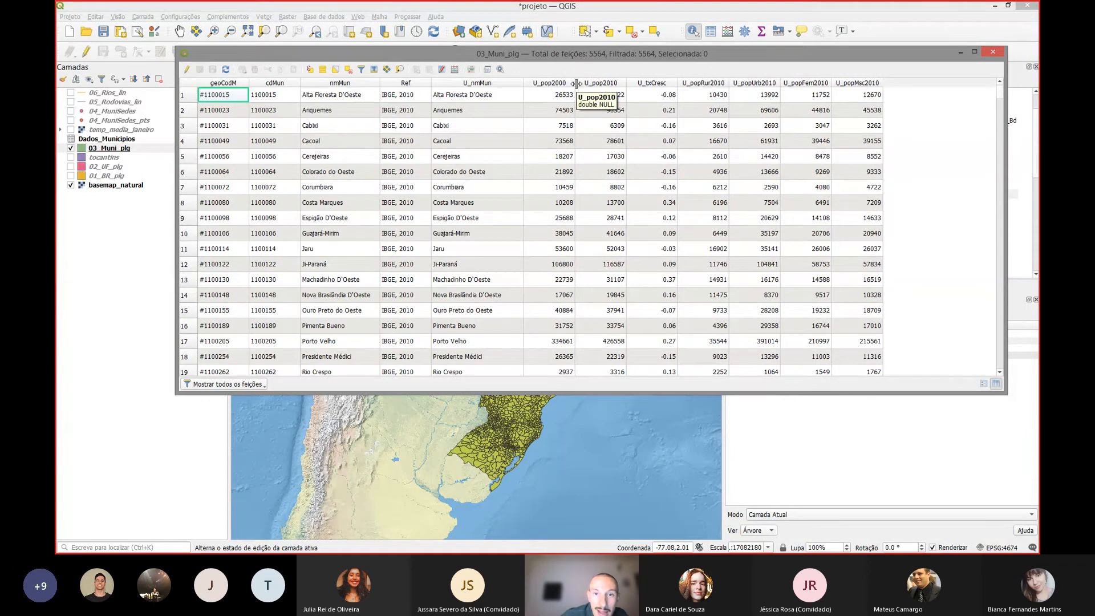
drag(576, 84, 628, 87)
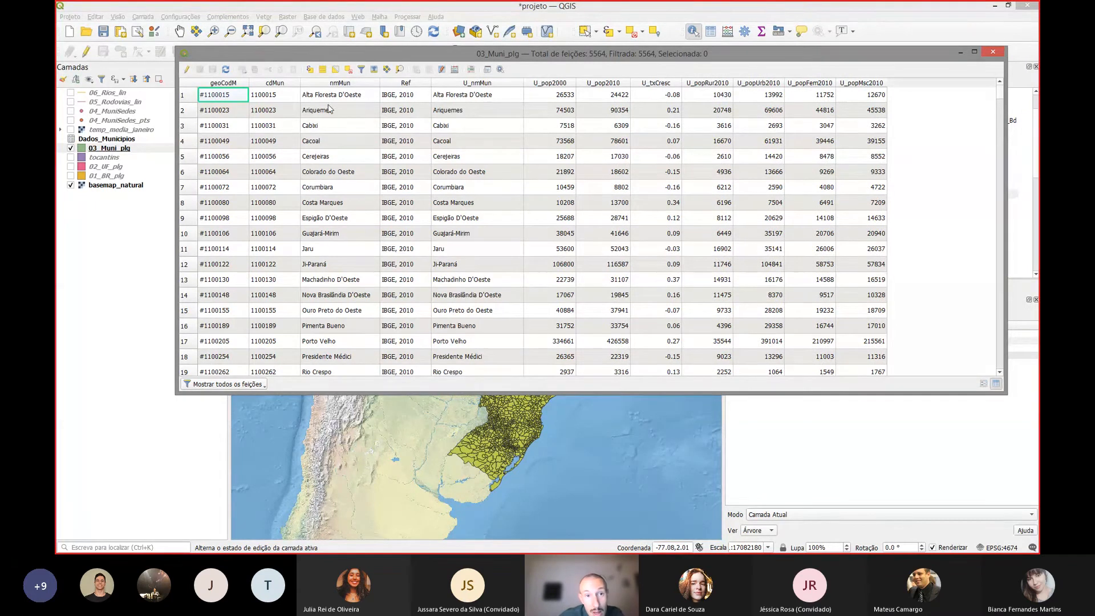
click(317, 174)
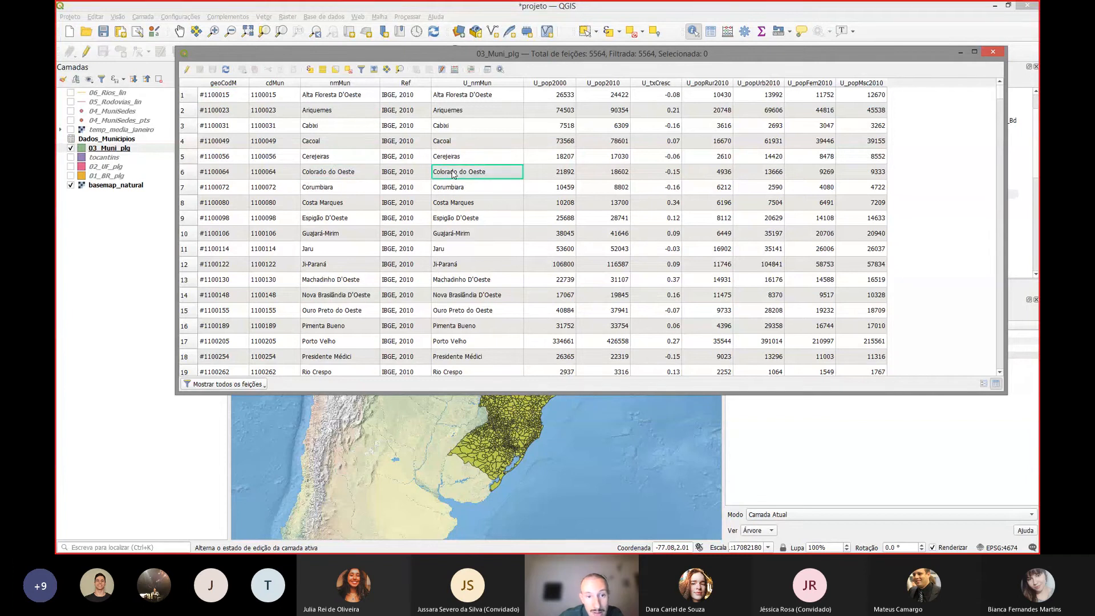
click(329, 252)
click(449, 252)
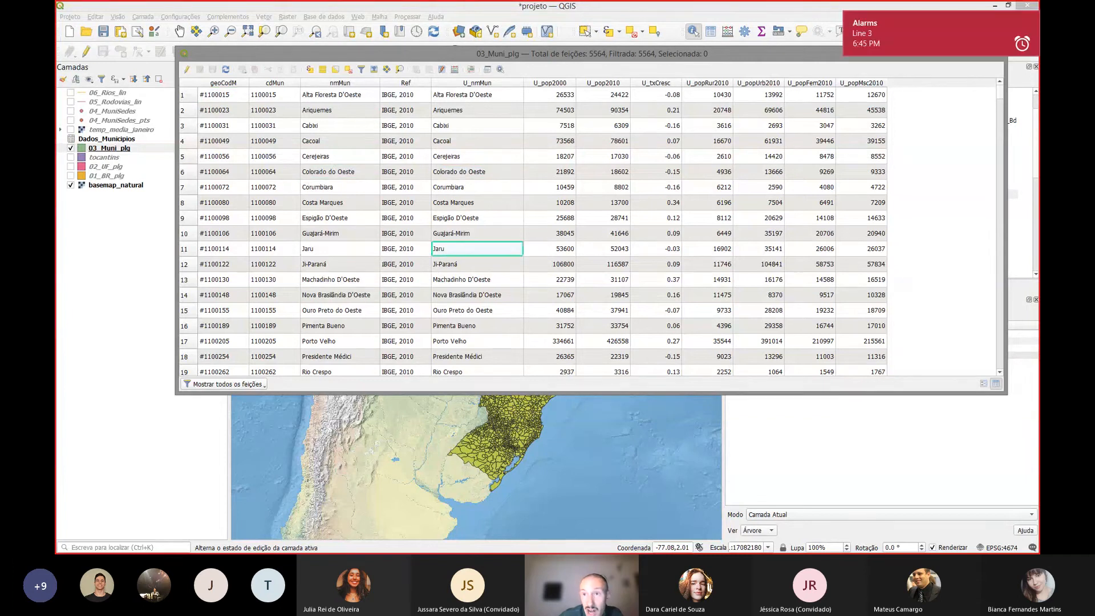
click(1033, 20)
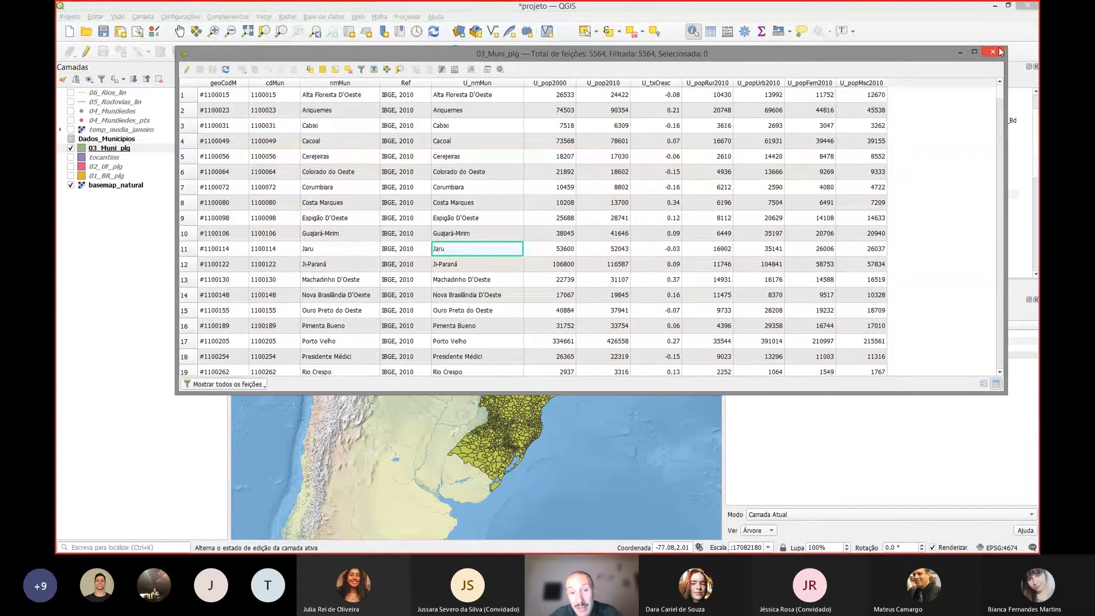
- Browse further records of the joined attribute table, return to the first rows and close the table
key(Down)
key(Down)
key(Down)
key(Down)
key(Down)
key(Down)
key(Down)
key(Down)
key(Down)
key(Down)
key(Down)
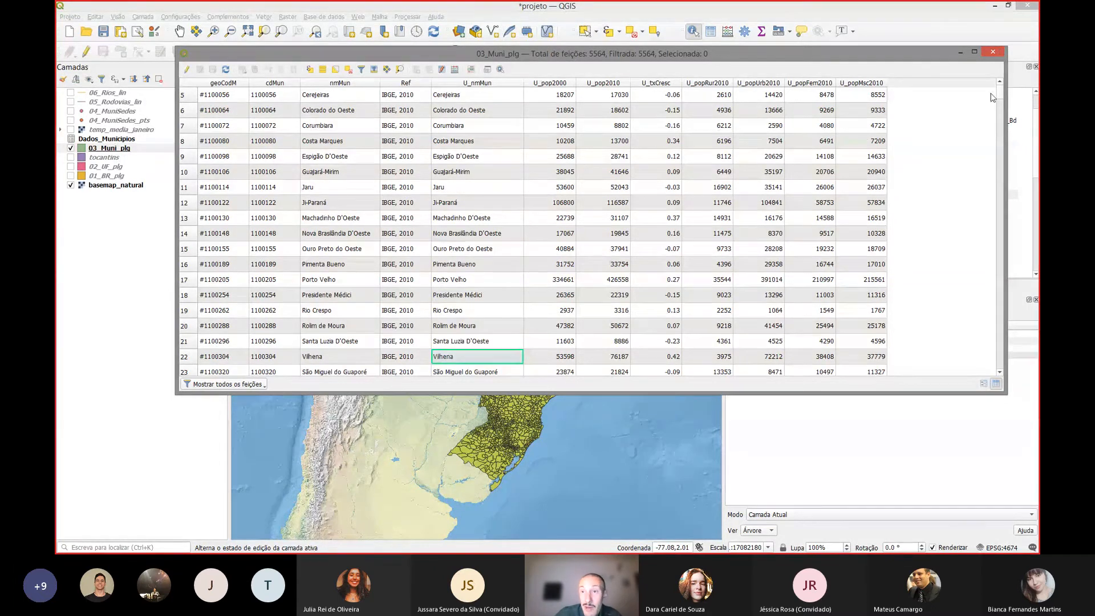
scroll(1000, 91, up, 2)
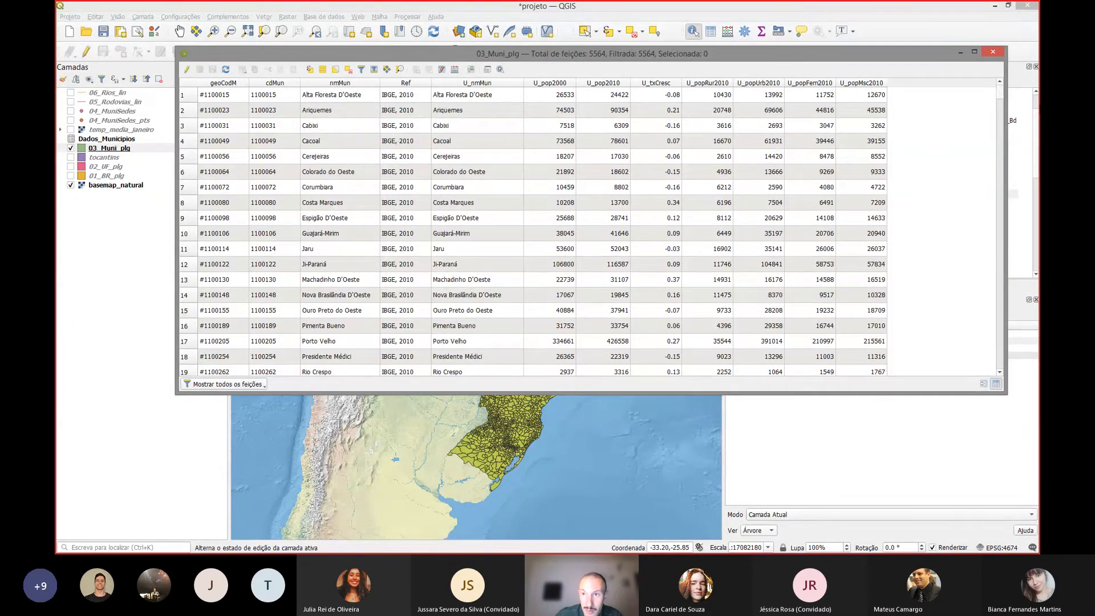
click(995, 52)
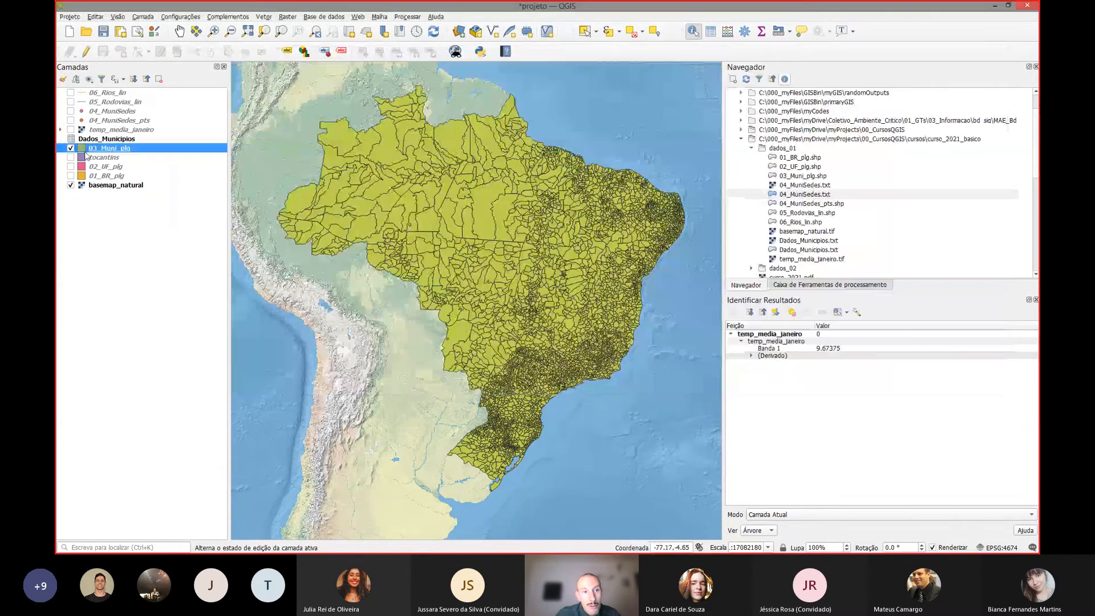
click(90, 131)
click(89, 140)
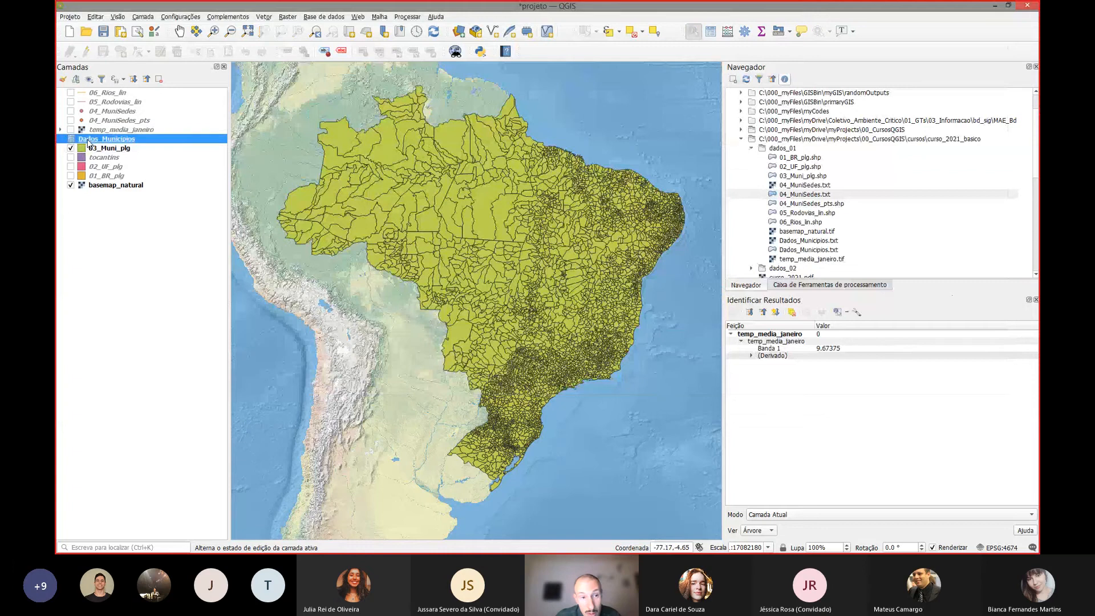
right_click(88, 141)
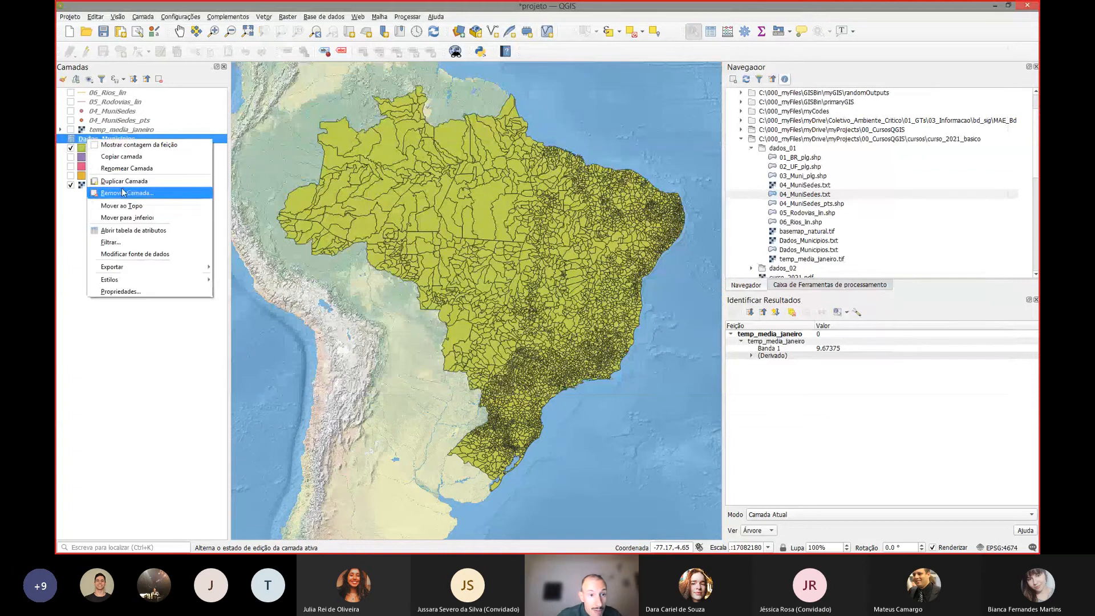
click(91, 132)
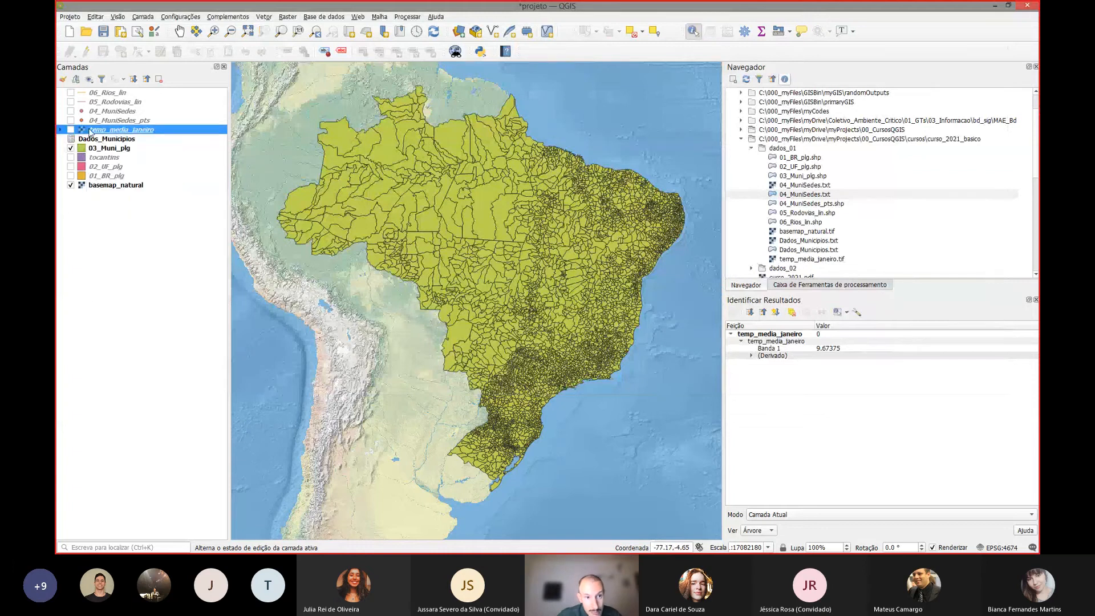
click(109, 149)
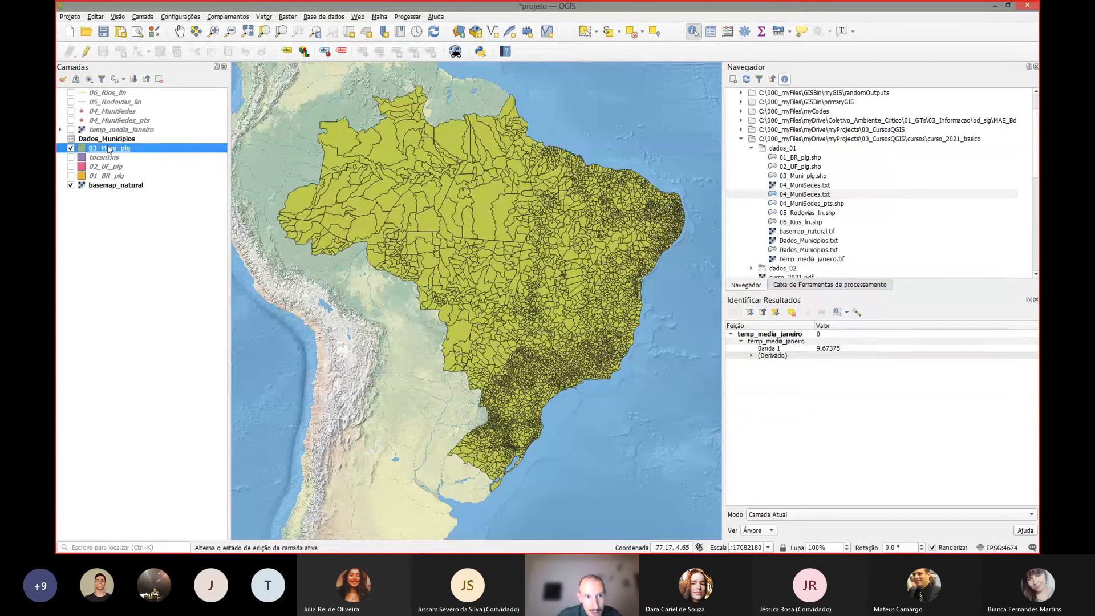
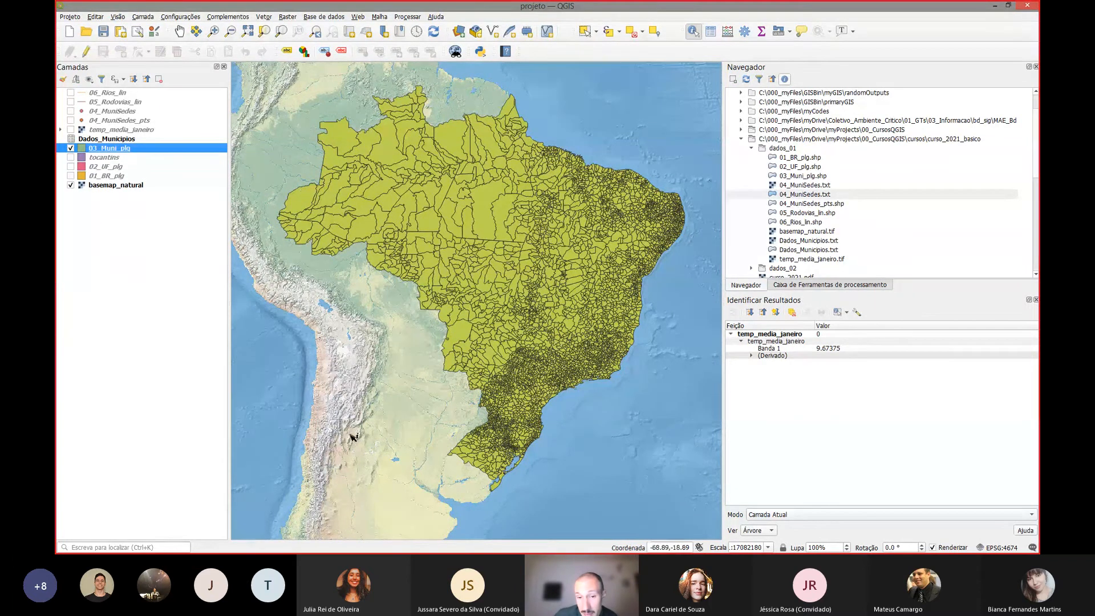
mouse_move(382, 543)
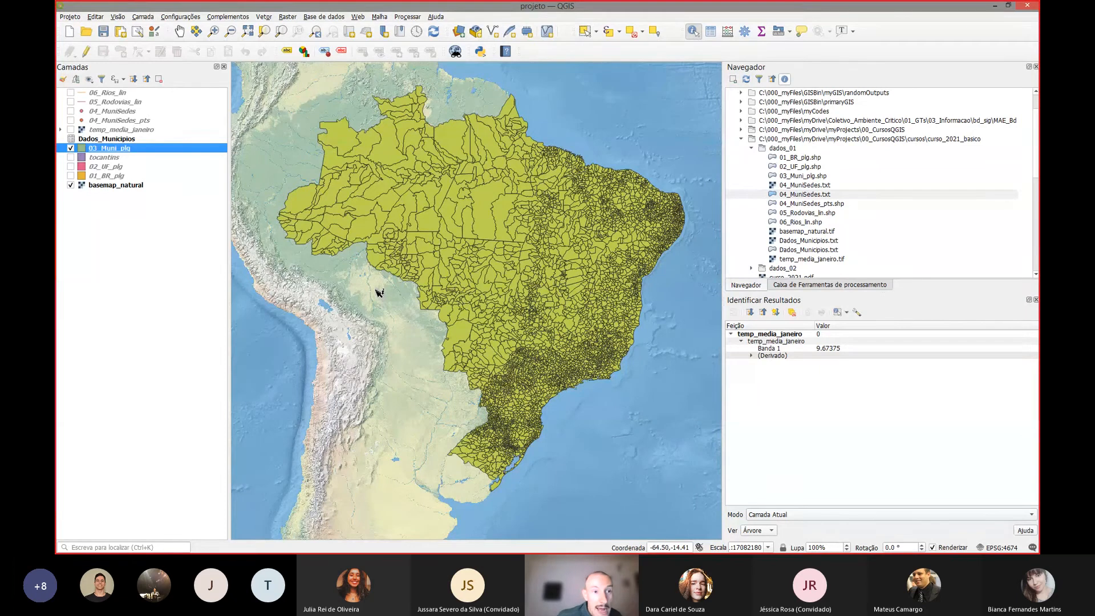
click(127, 140)
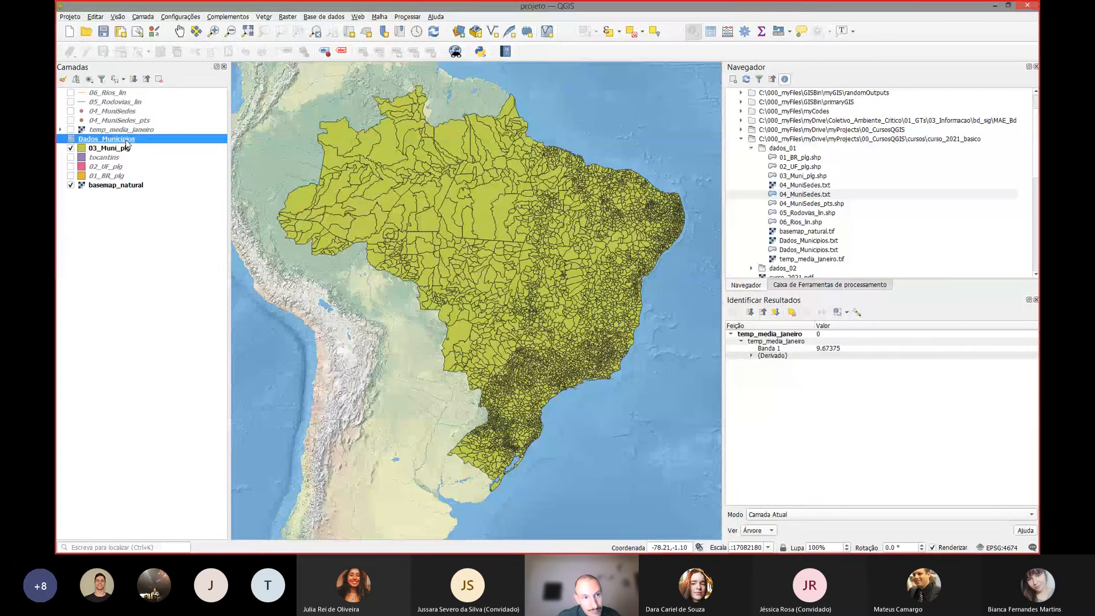
- Export the joined 03_Muni_plg layer as the shapefile municipios_uniao.shp in C:\bin and add it to the map
click(134, 149)
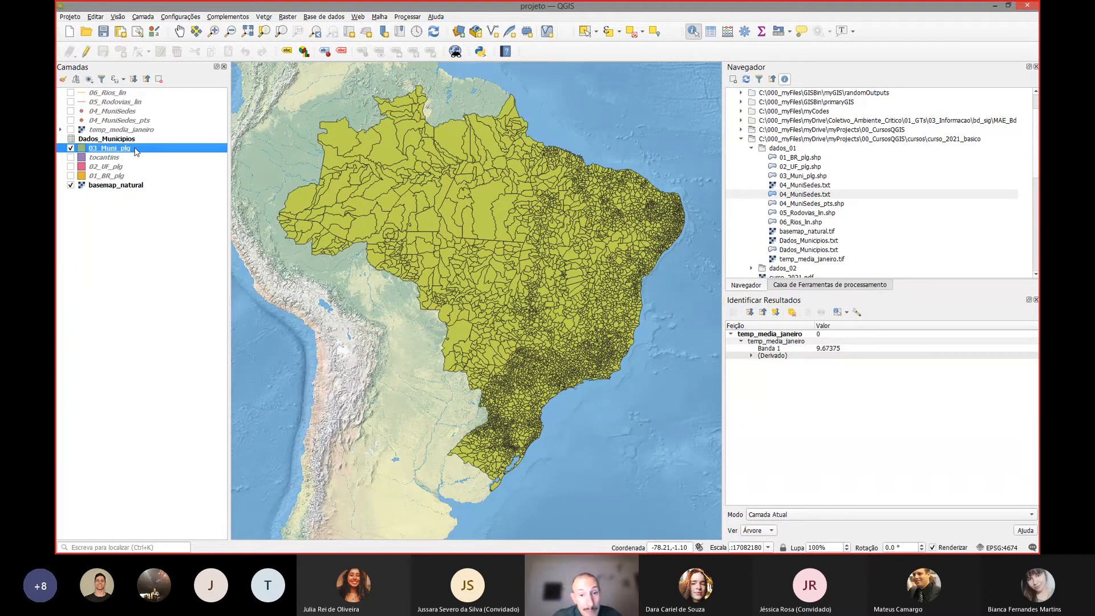
right_click(136, 151)
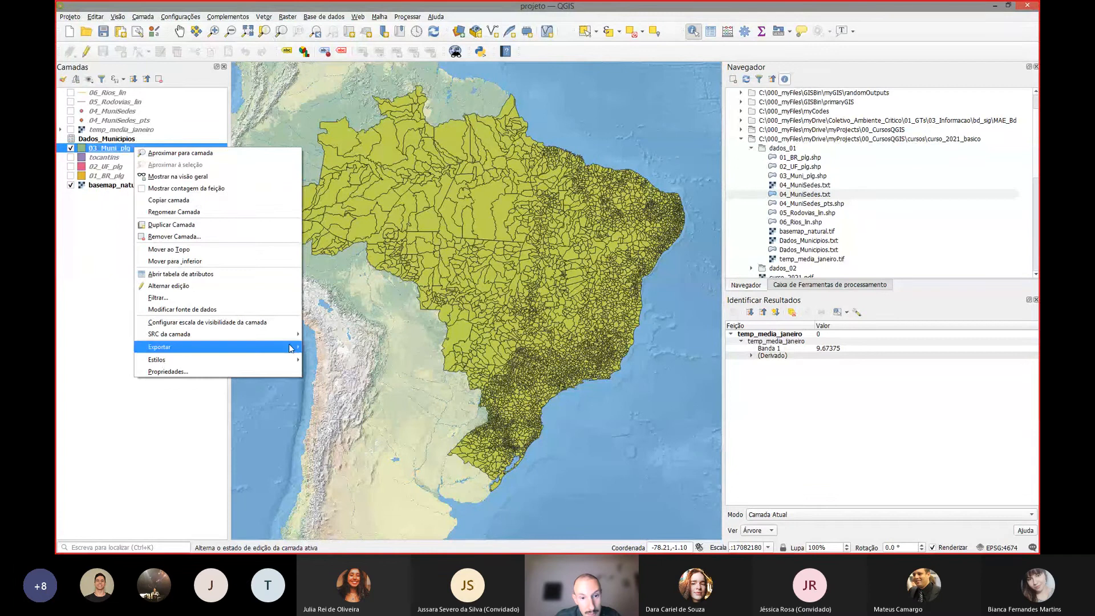
mouse_move(291, 349)
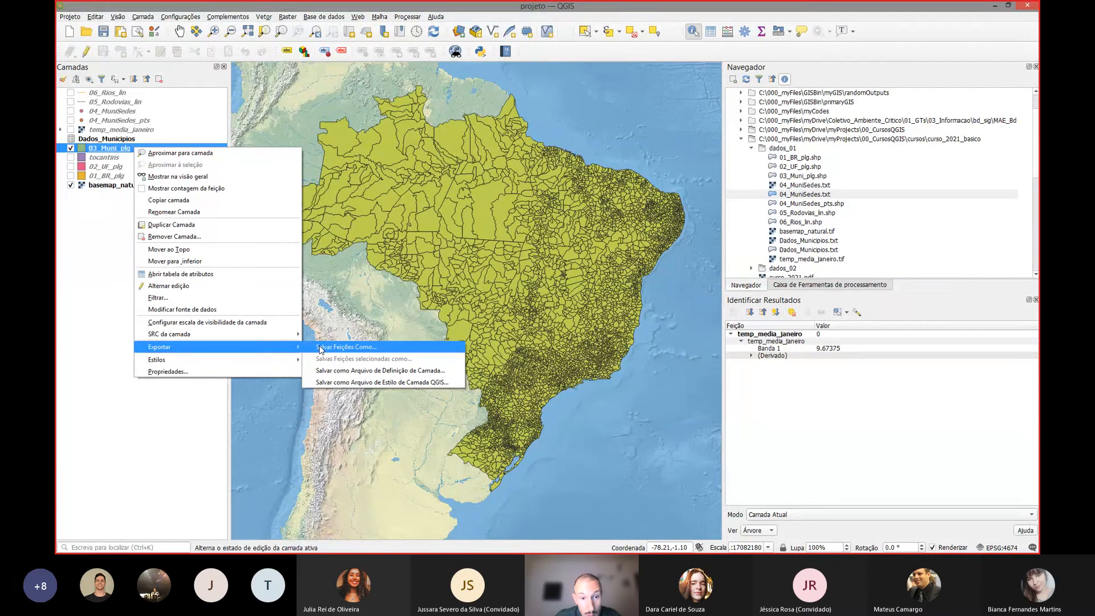
click(321, 350)
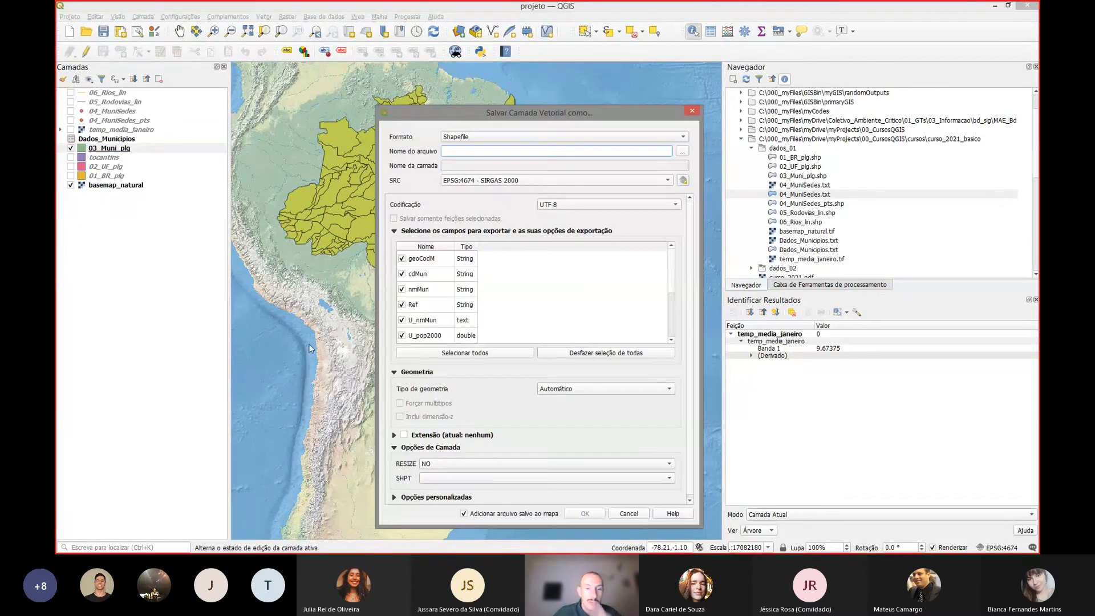
click(683, 151)
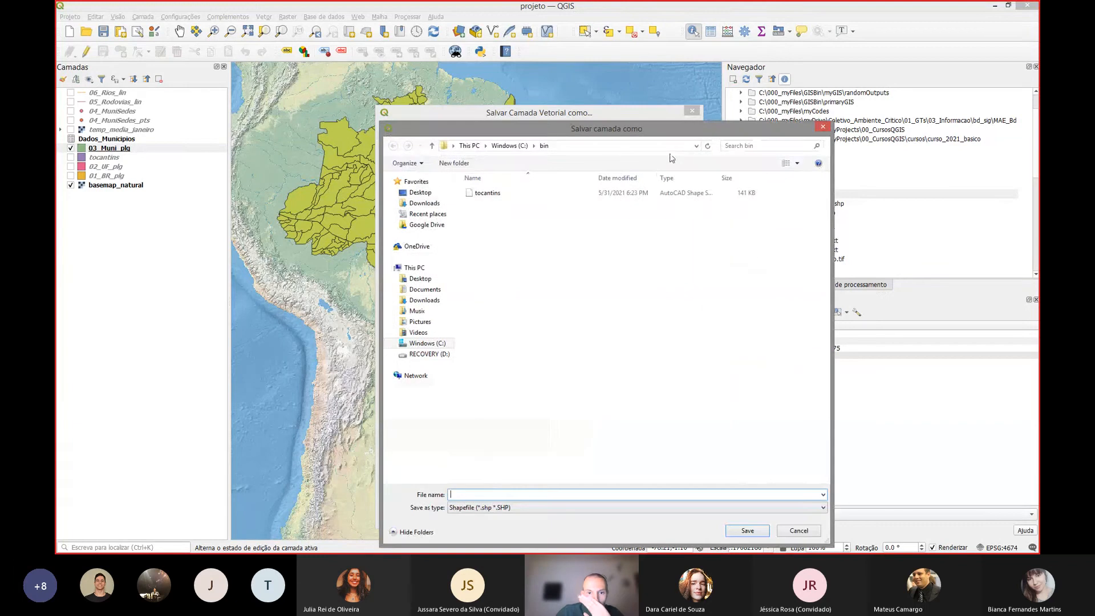
text(mun)
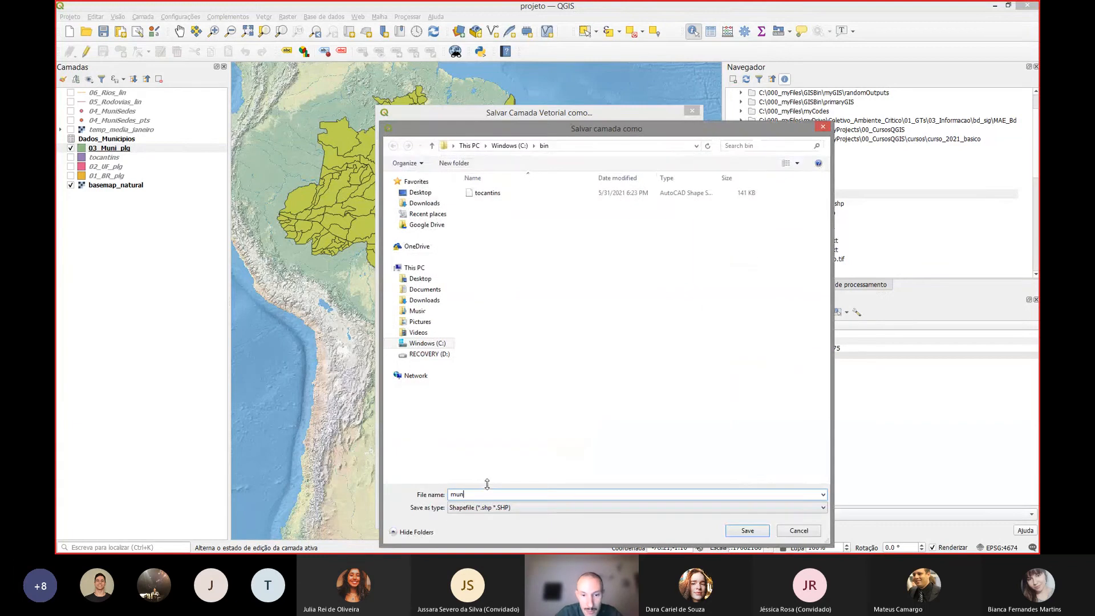
text(icipio)
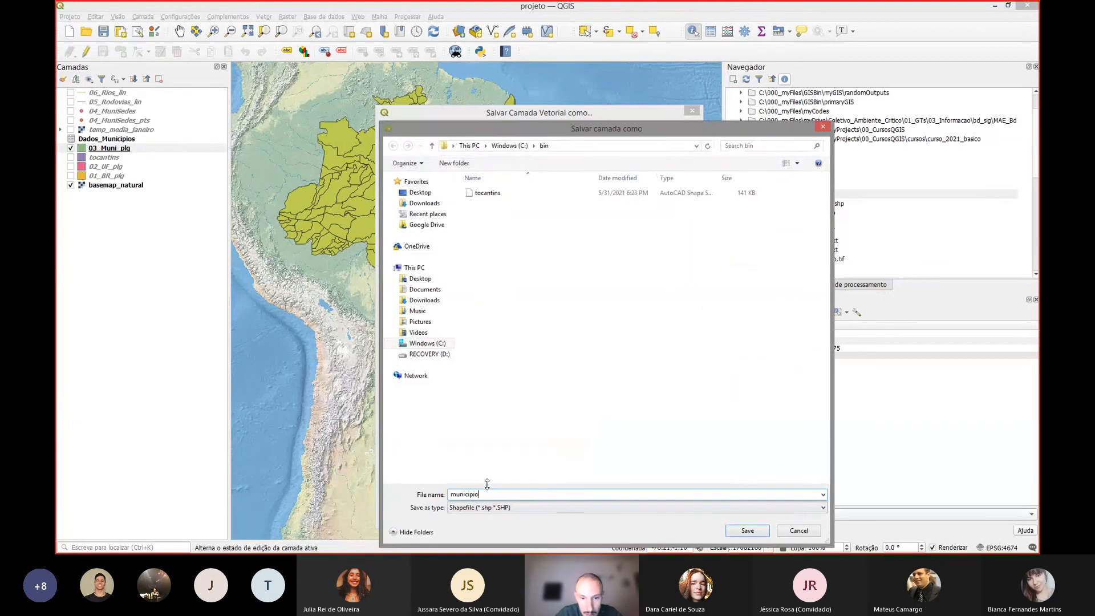
text(s_uniam)
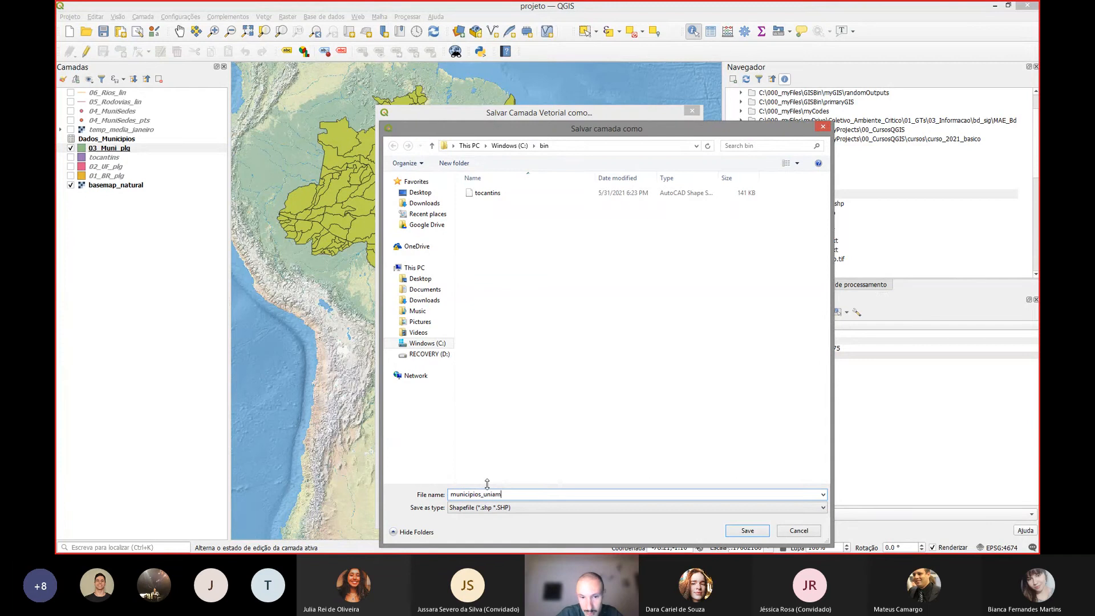
key(BackSpace)
text(o)
key(Return)
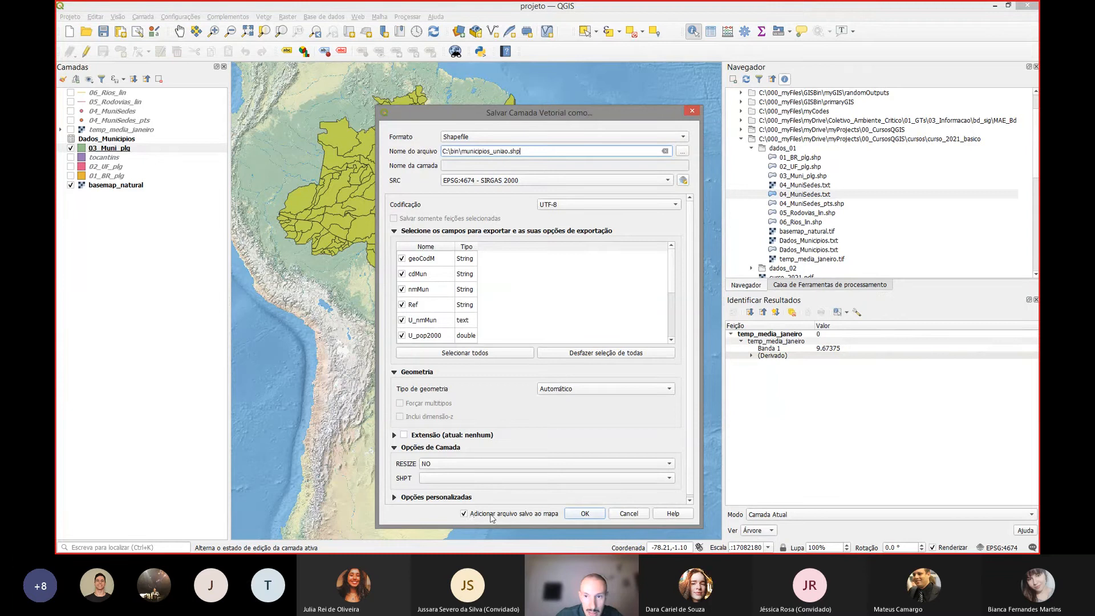
click(584, 513)
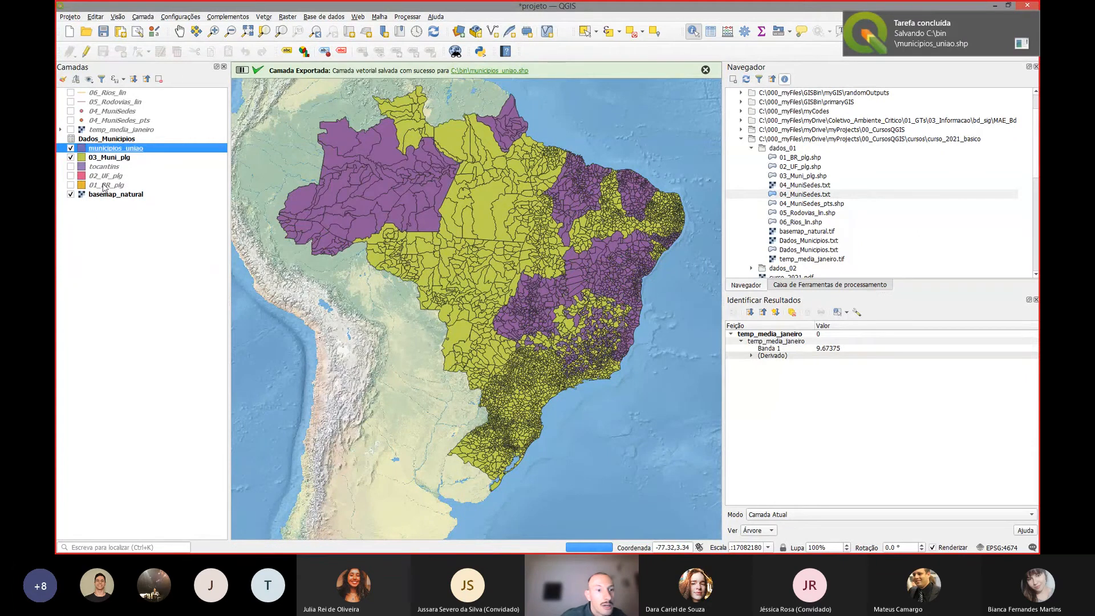
- Hide the 03_Muni_plg layer, then review the joined fields in the municipios_uniao attribute table and close it
click(70, 158)
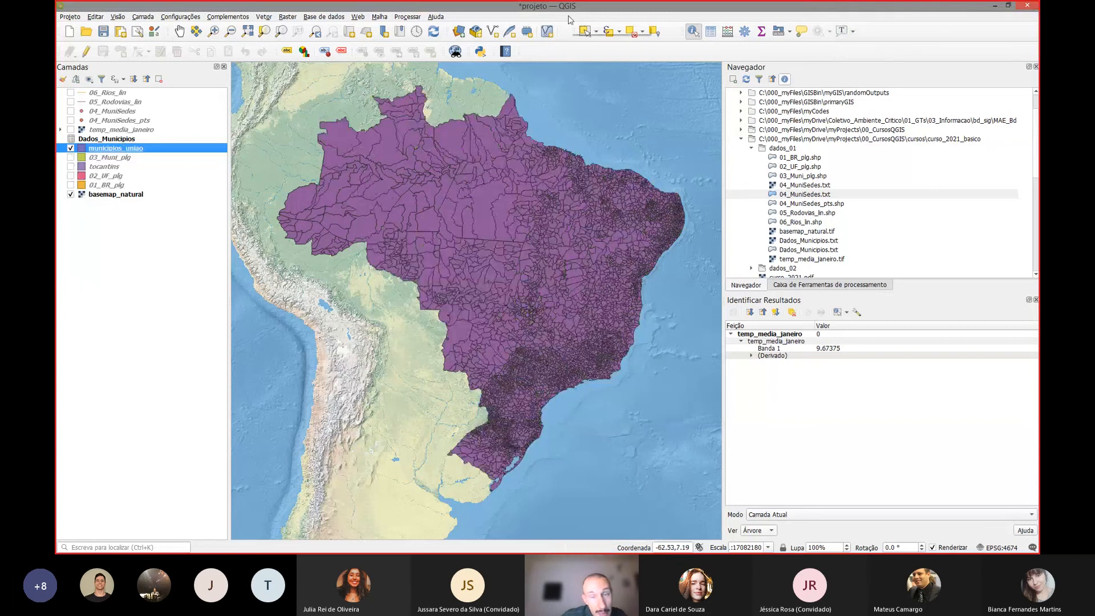
click(710, 31)
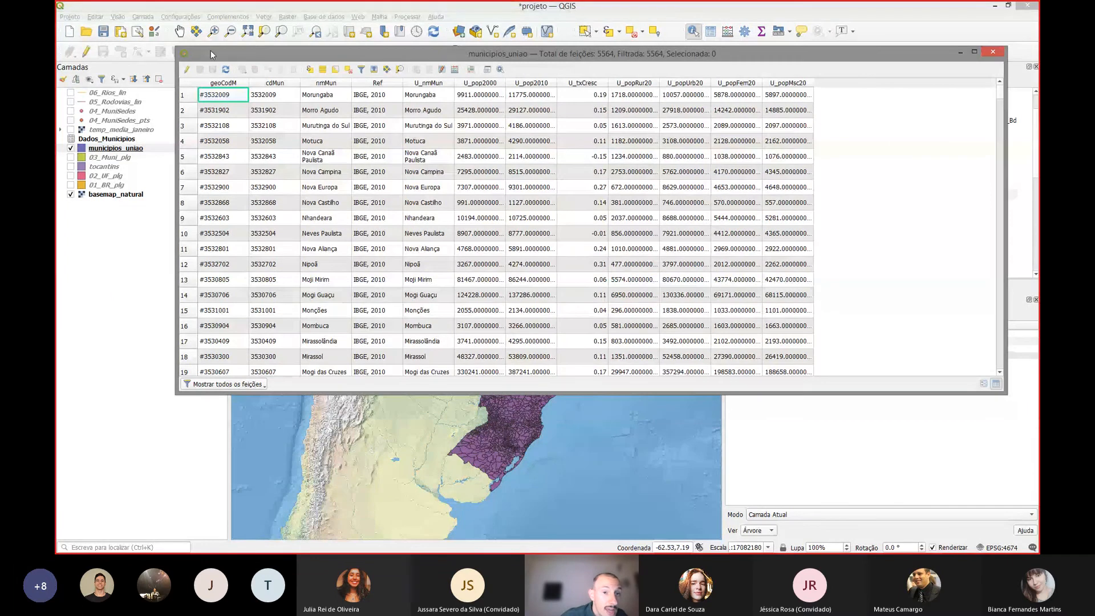
drag(310, 54, 303, 84)
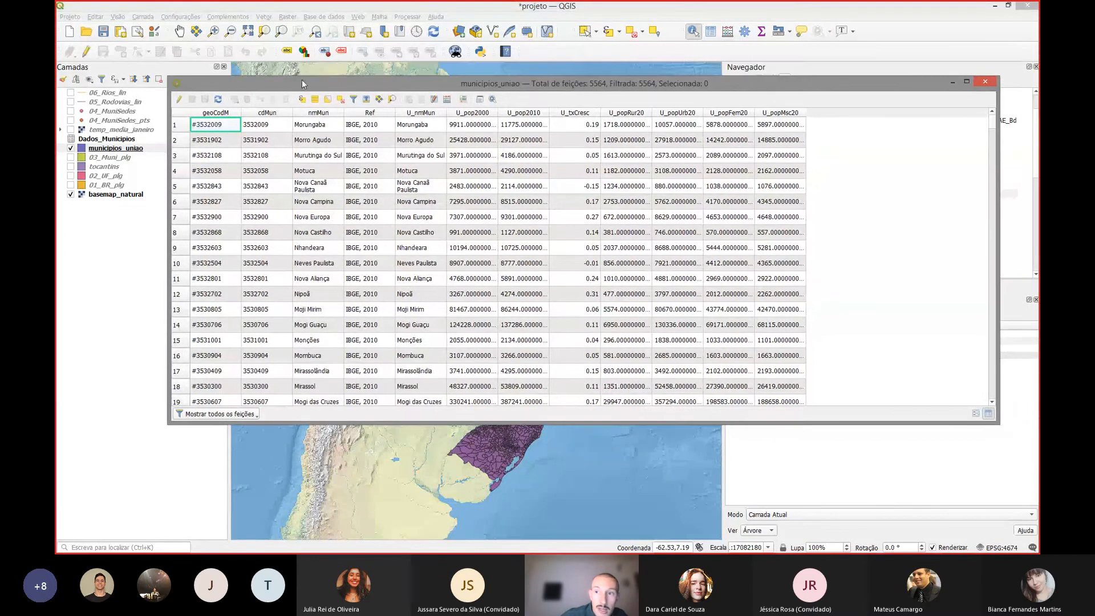
click(985, 81)
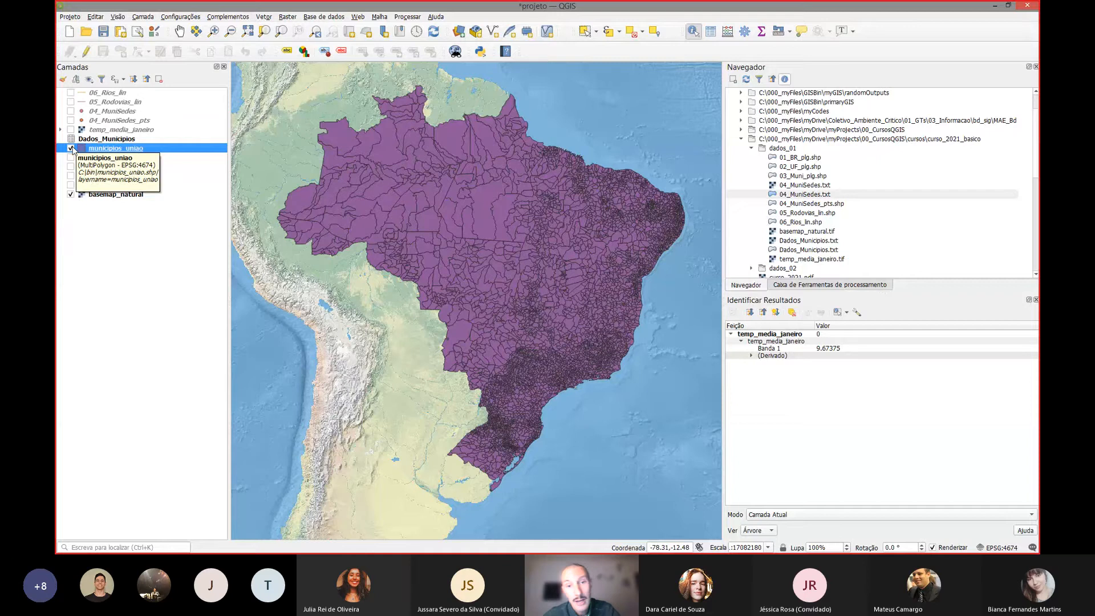
- Check the practice task list, then hide municipios_uniao and show the 04_MuniSedes_pts point layer over the basemap
key(alt+Tab)
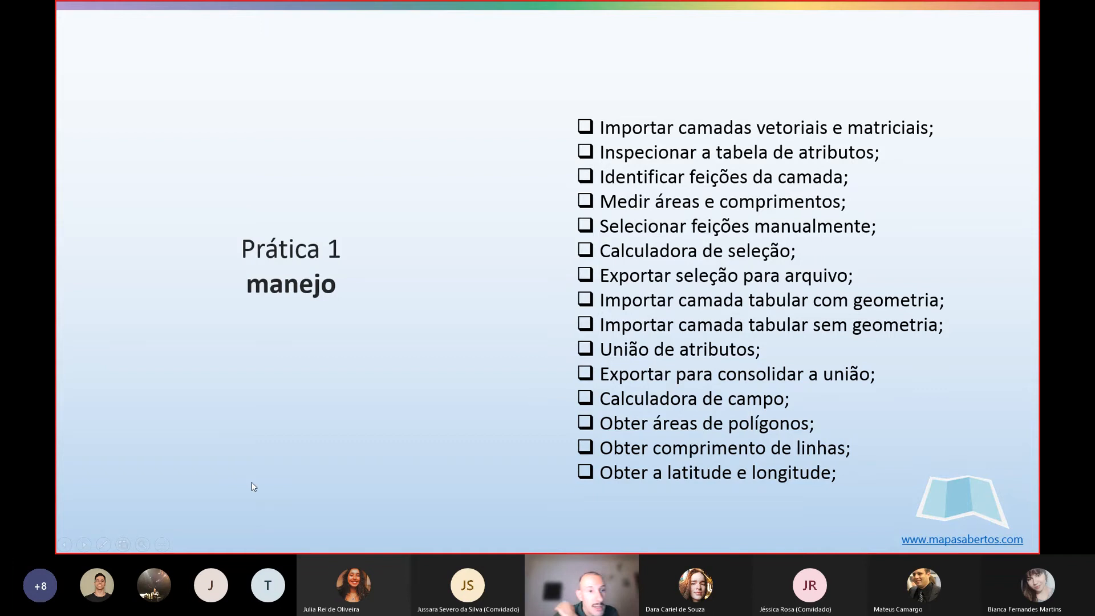
key(alt+Tab)
click(71, 148)
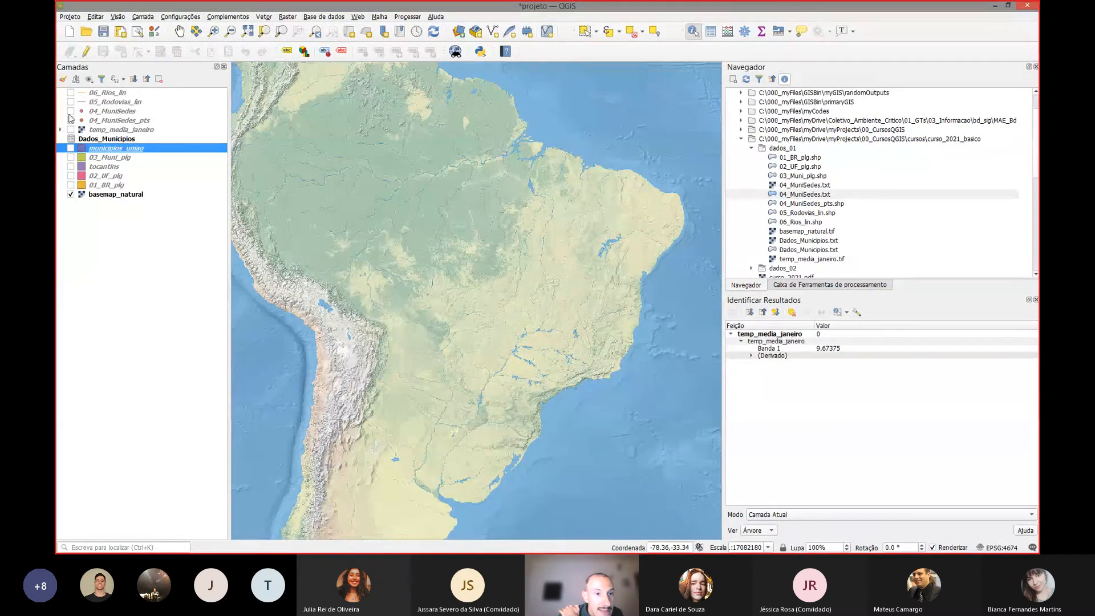
click(70, 148)
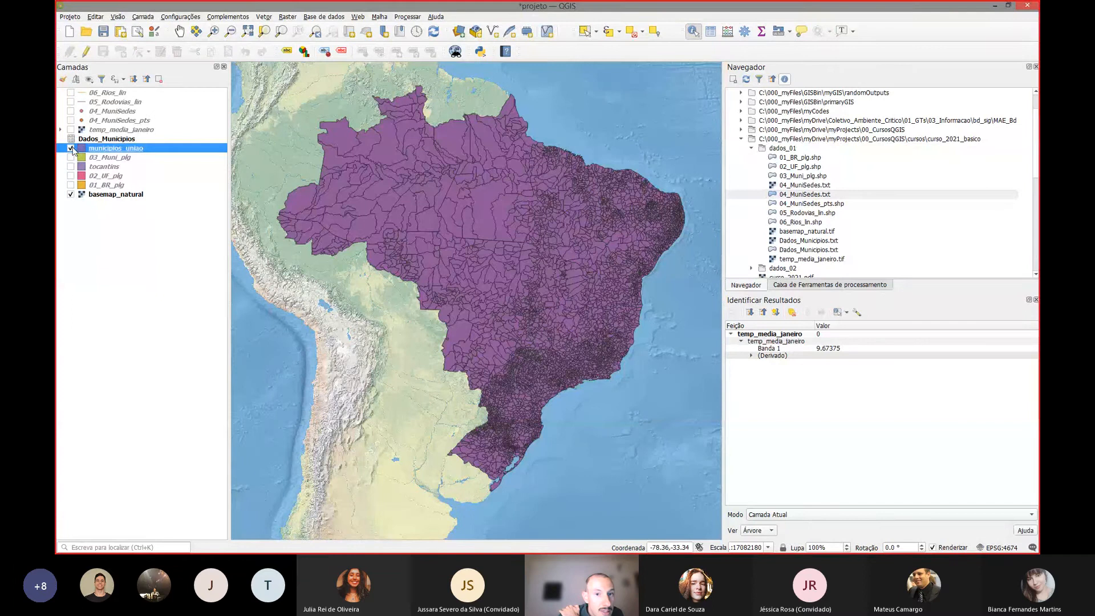
click(71, 148)
click(71, 112)
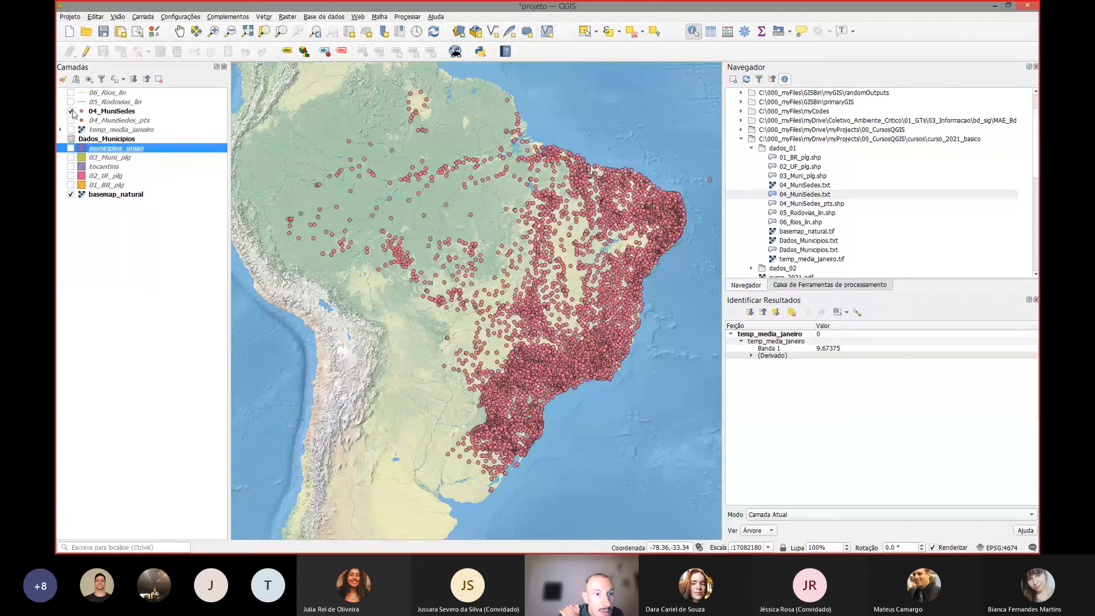
click(71, 111)
click(71, 121)
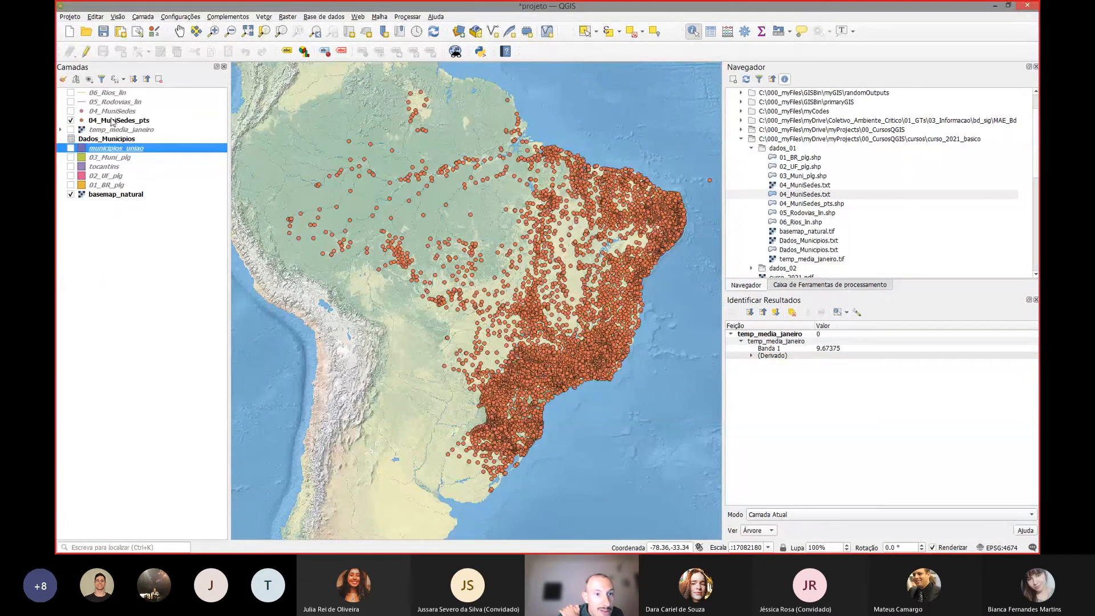
- Examine the latitude, longitude and population columns in the 04_MuniSedes_pts attribute table, then close it
right_click(106, 121)
click(104, 122)
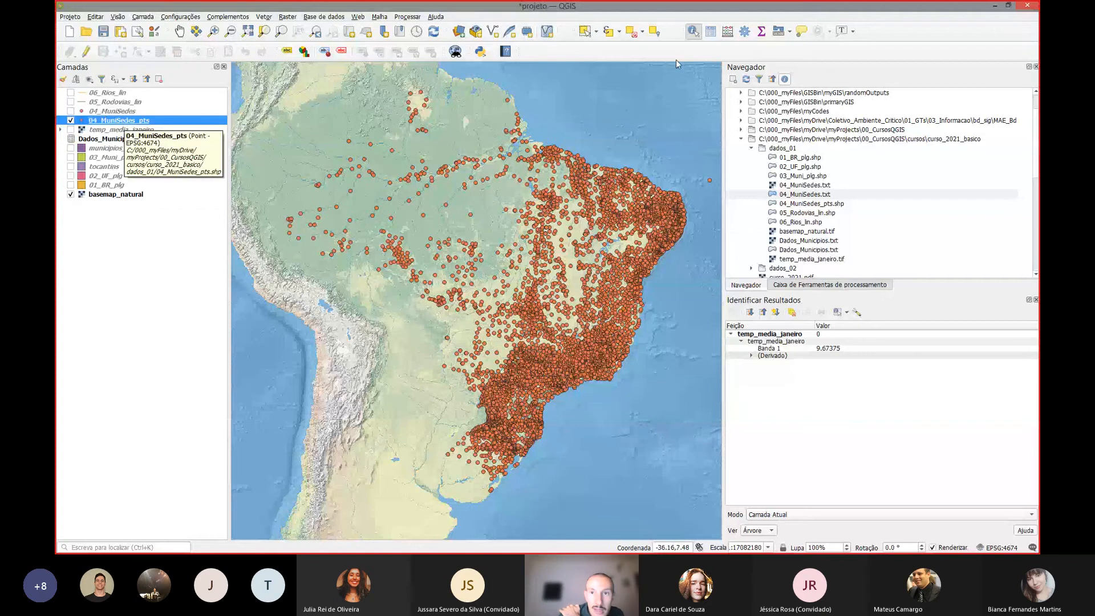
click(710, 32)
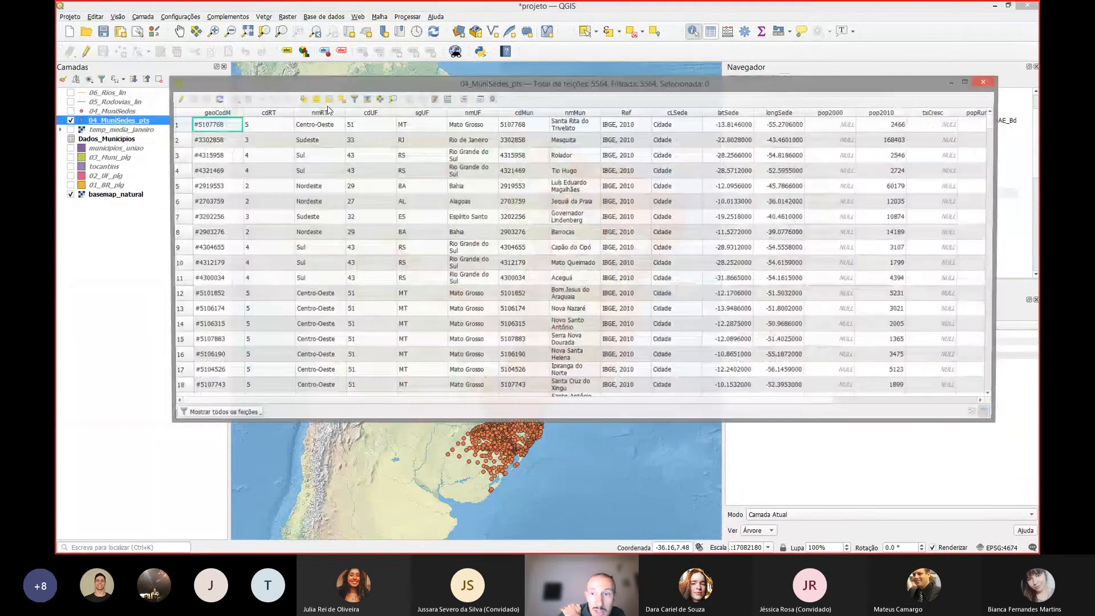
drag(398, 84, 327, 79)
drag(189, 398, 461, 408)
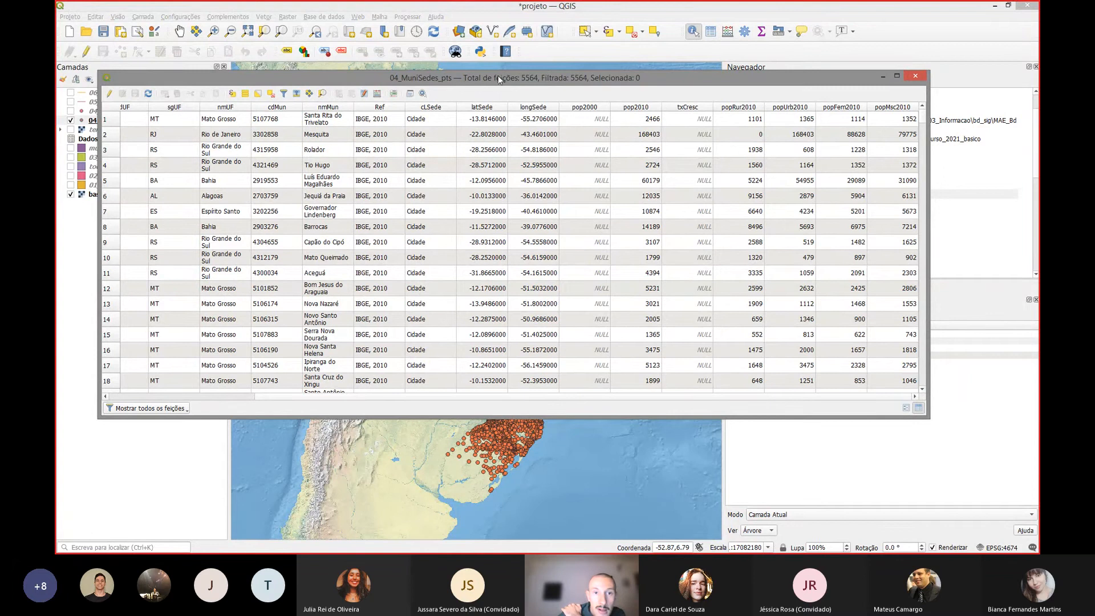
drag(498, 75, 552, 111)
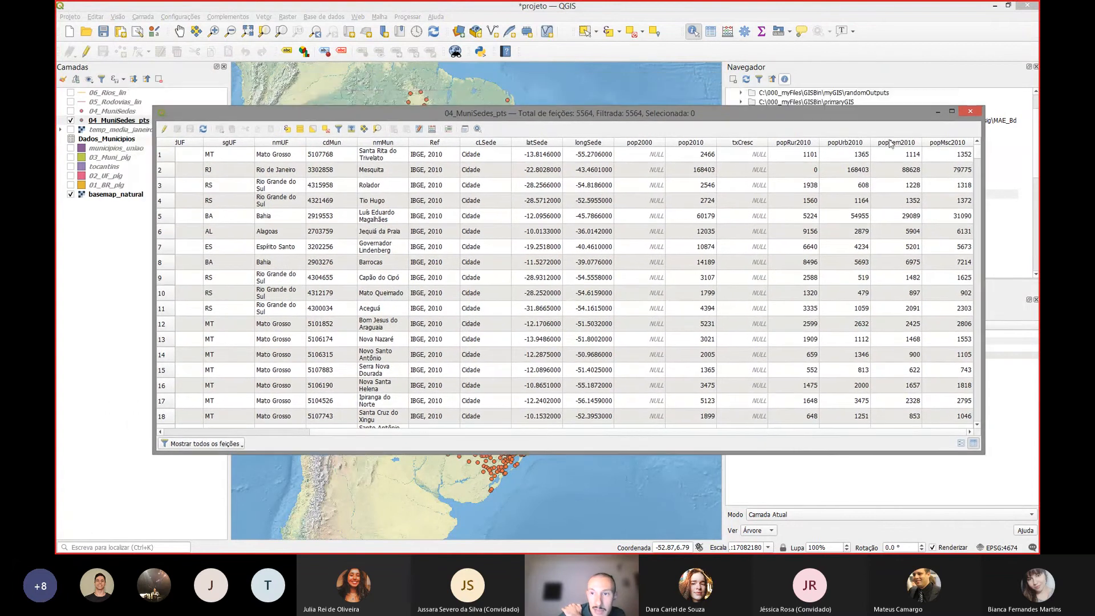
click(979, 112)
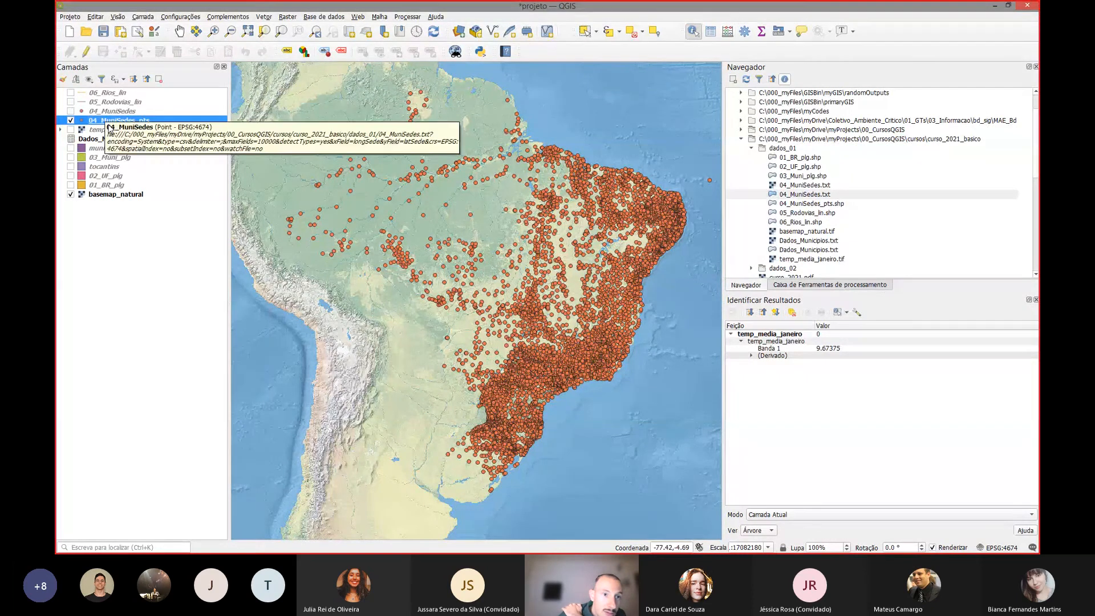
- Remove the text-based 04_MuniSedes layer from the project
right_click(120, 112)
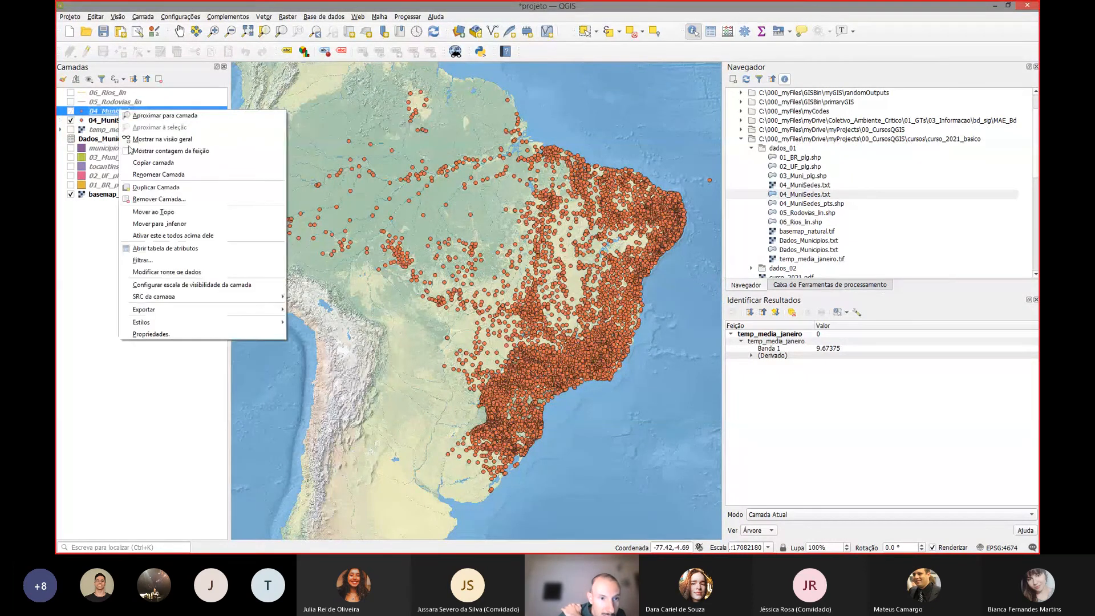
click(152, 200)
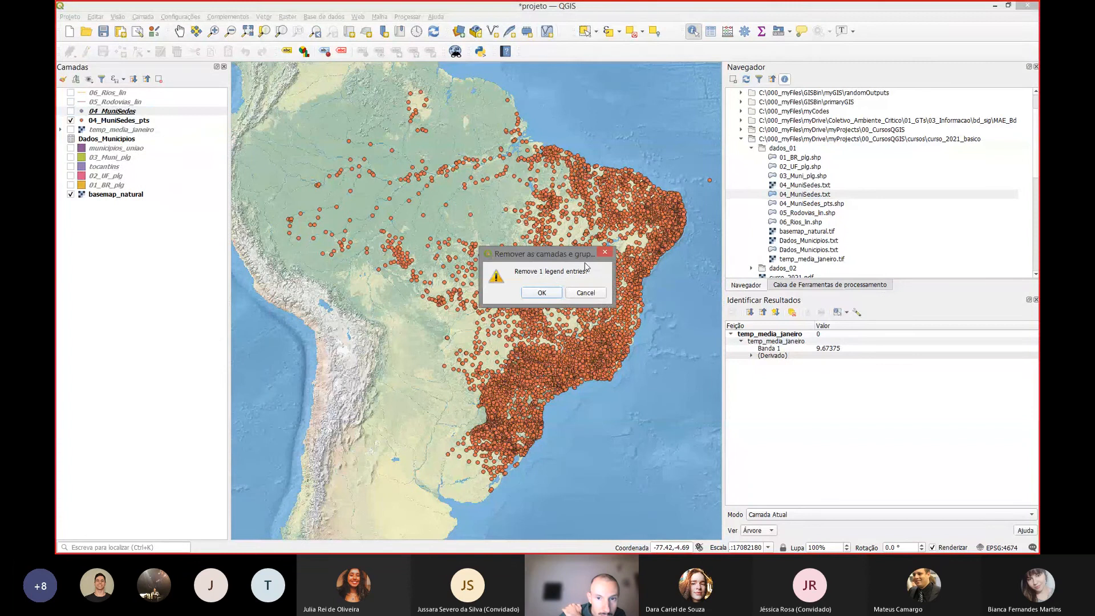
click(555, 294)
click(115, 114)
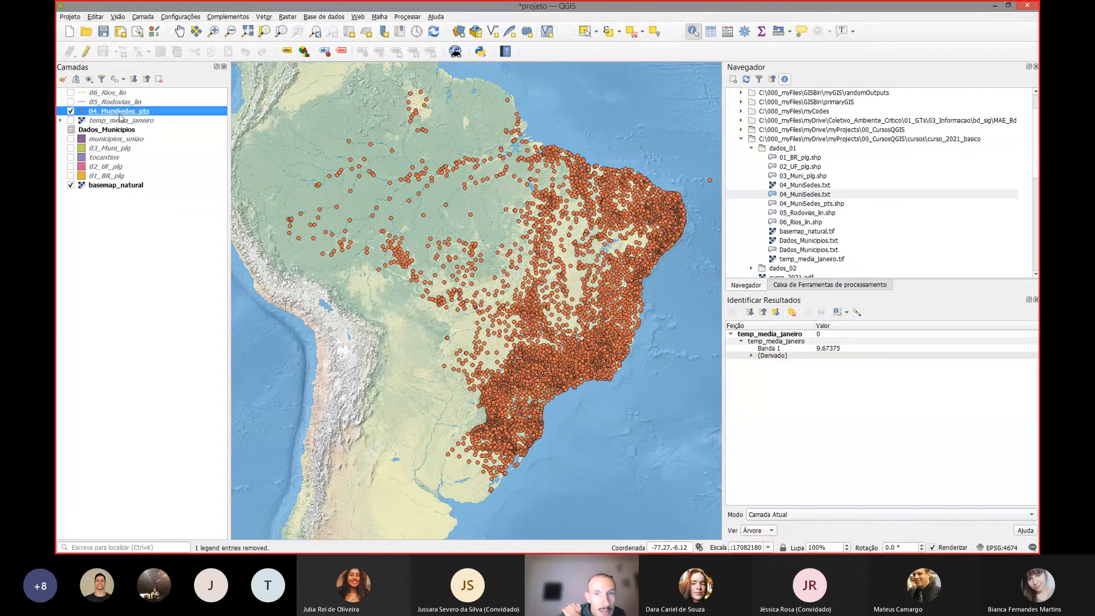
click(729, 32)
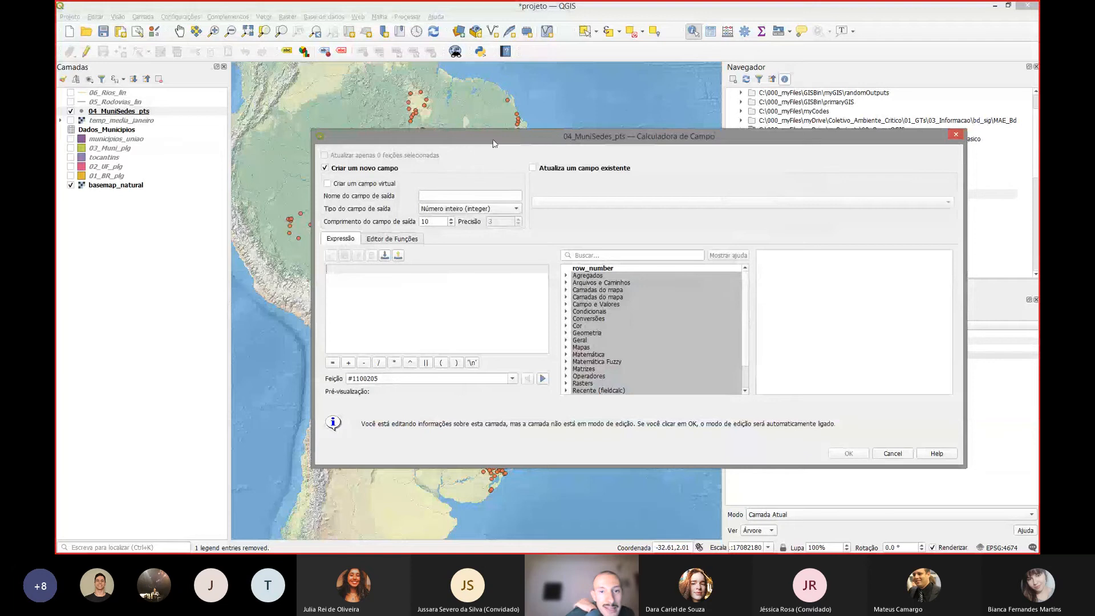
drag(488, 130, 481, 56)
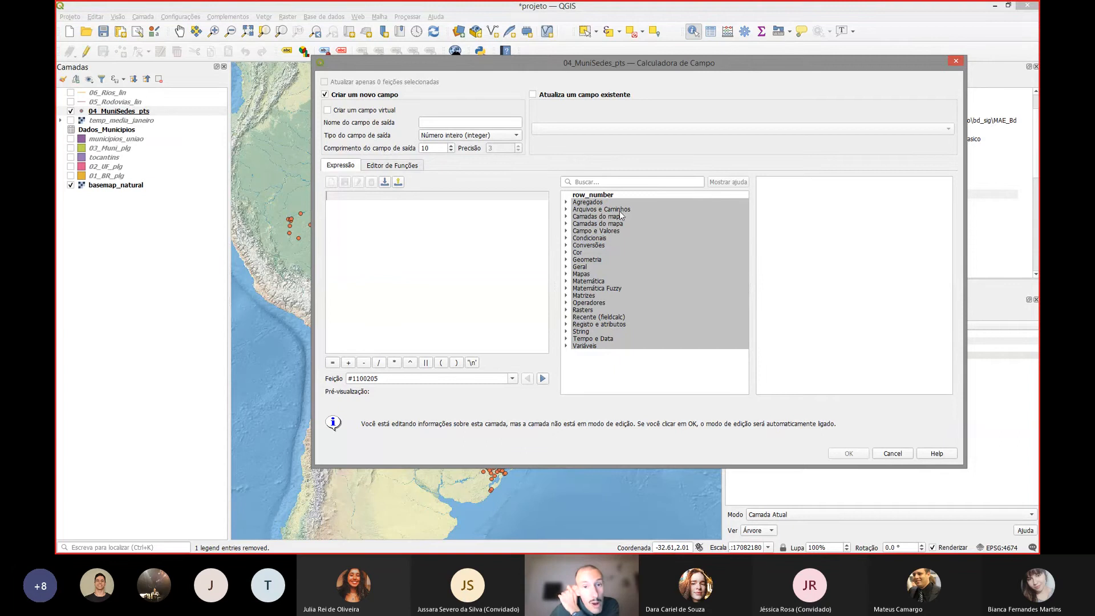
click(893, 454)
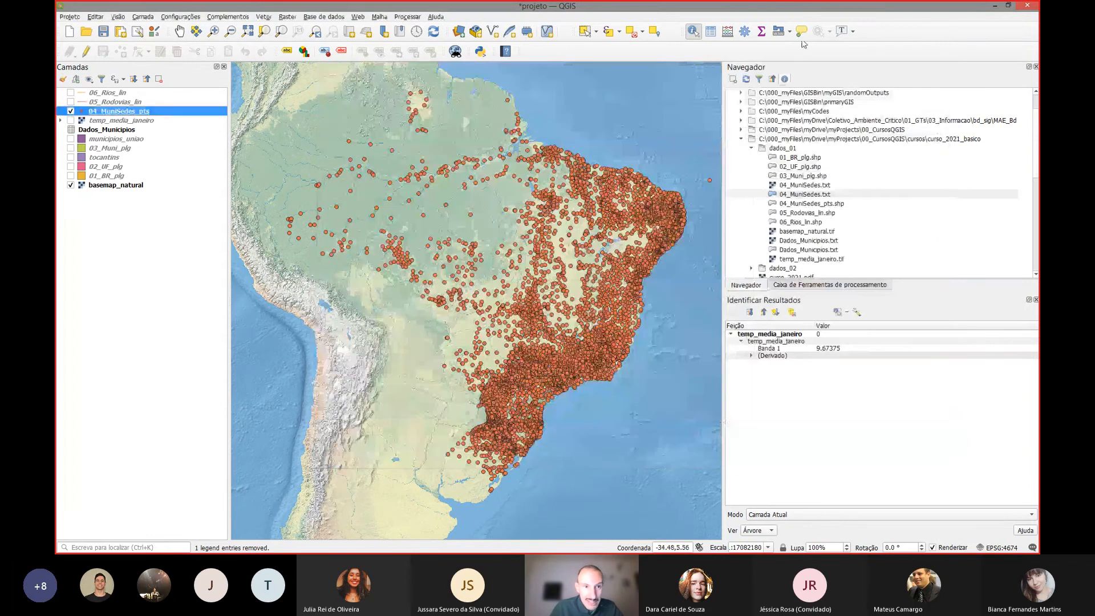
- Examine the coordinate and population fields in the 04_MuniSedes_pts attribute table, then close it
click(710, 31)
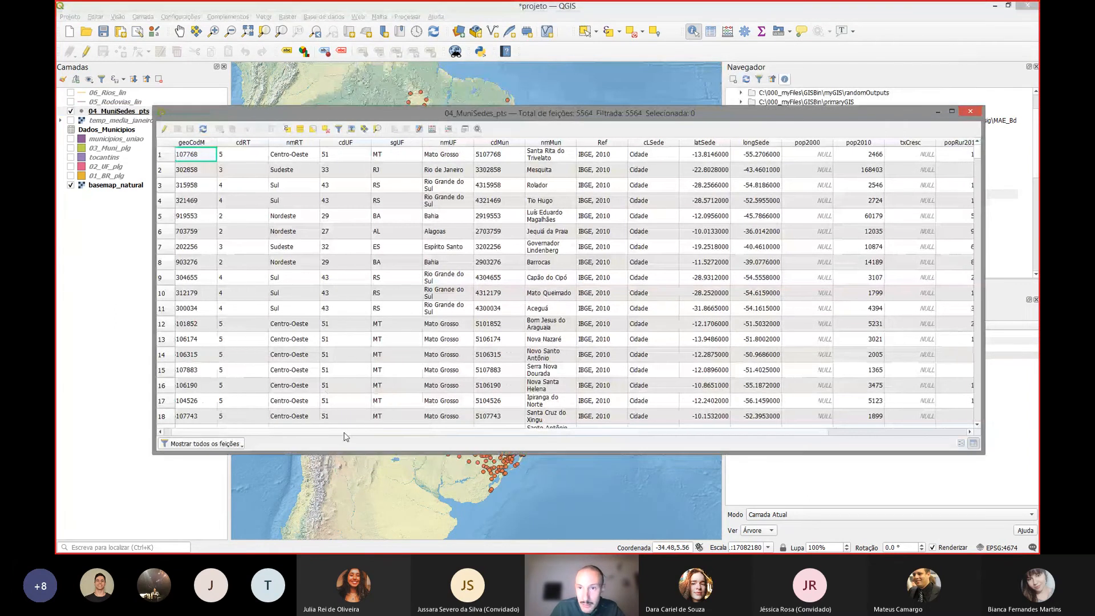
drag(337, 434, 482, 443)
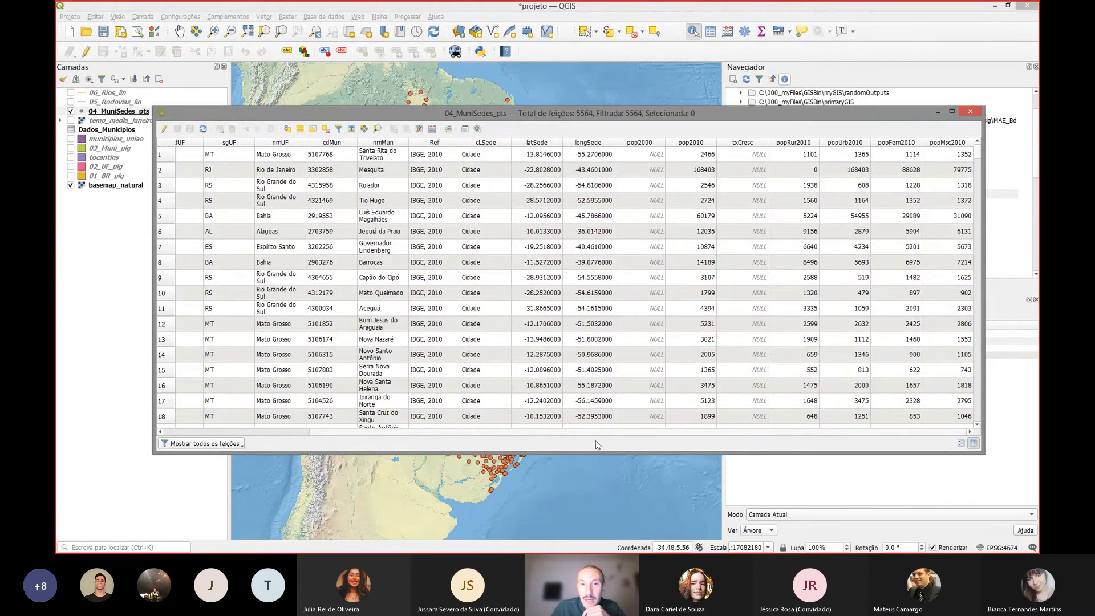
drag(524, 431, 359, 400)
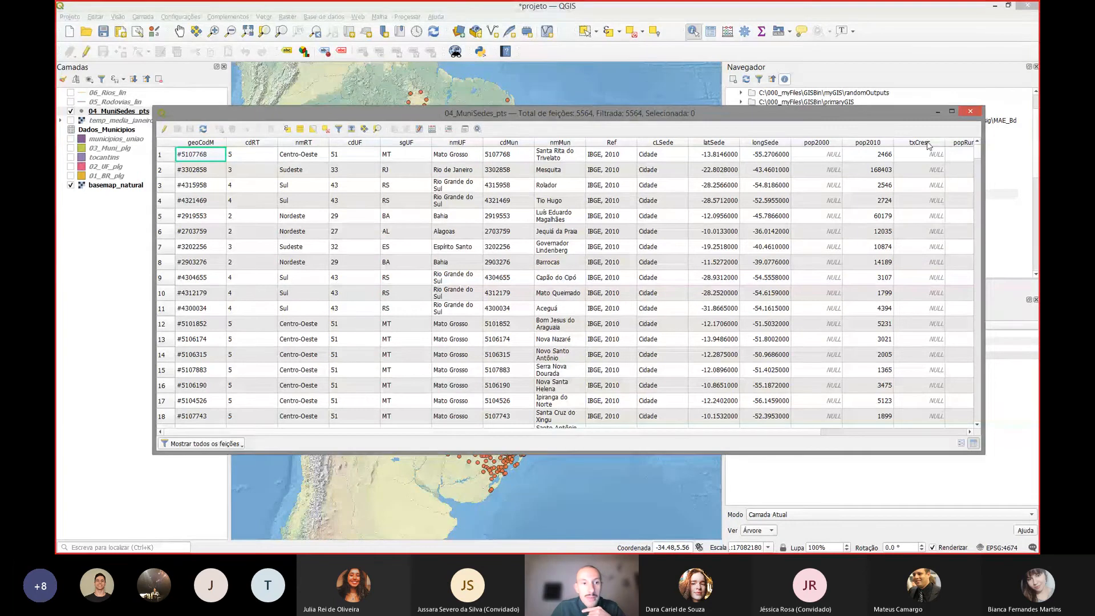
click(970, 111)
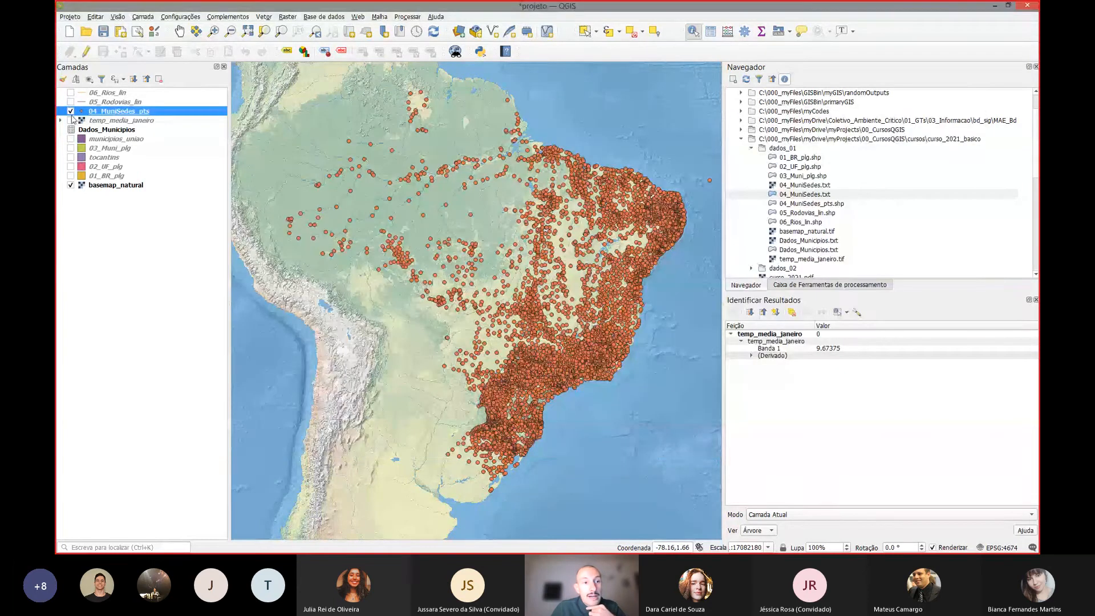
- Show municipios_uniao and hide 04_MuniSedes_pts, then view the municipios_uniao attribute table and close it
click(70, 139)
click(117, 141)
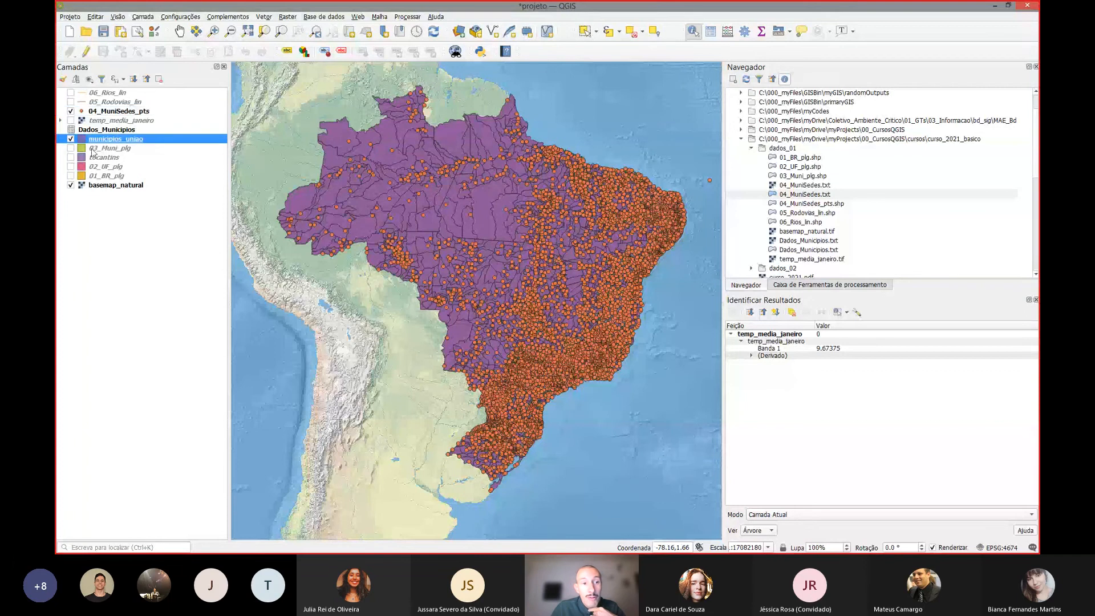
click(70, 111)
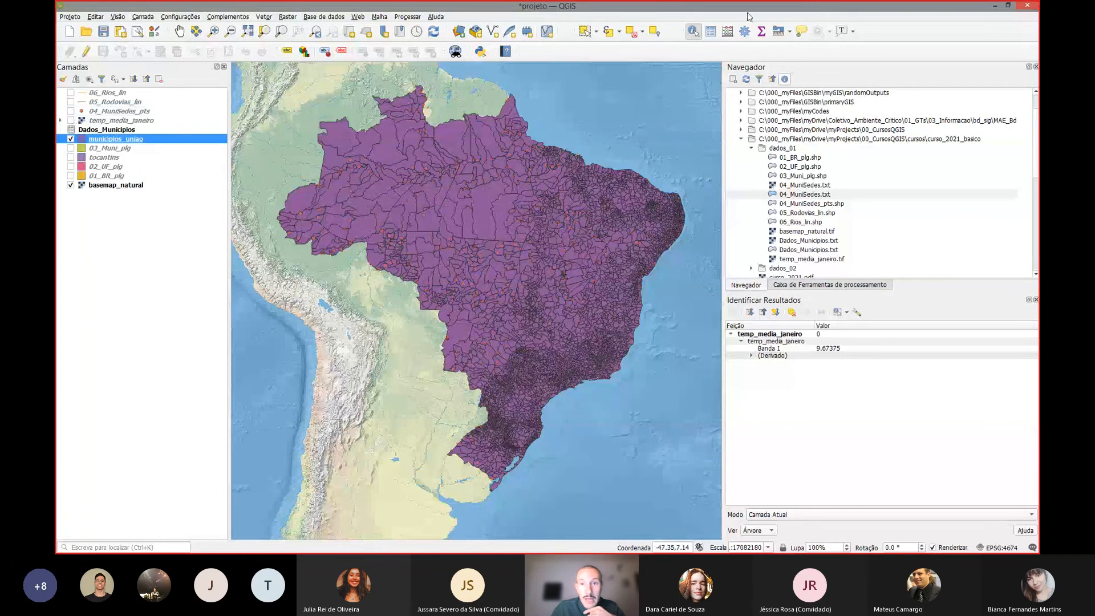
click(710, 30)
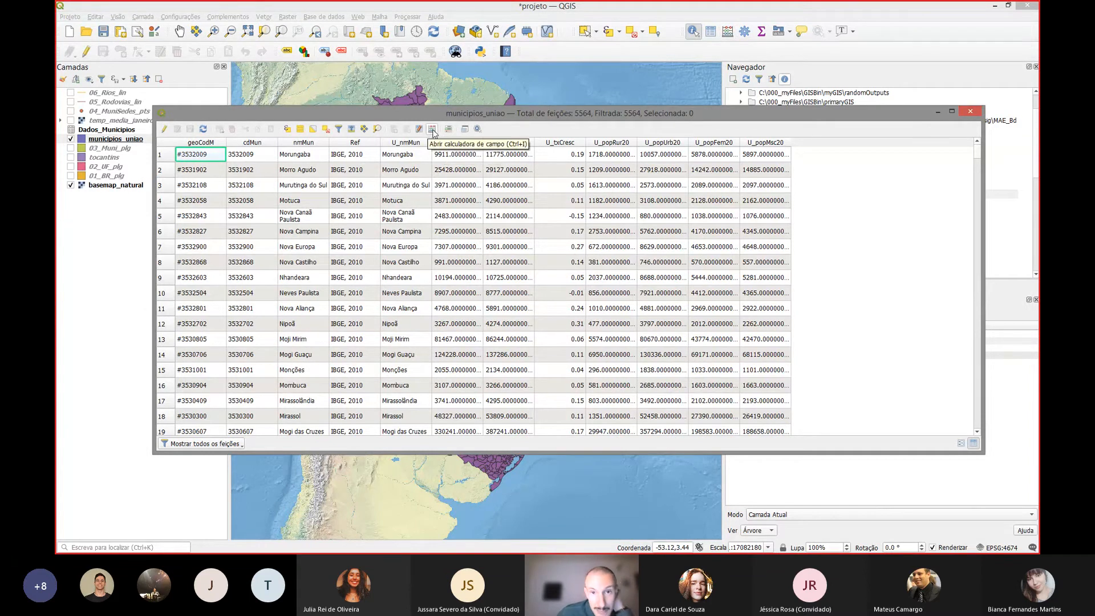
click(970, 112)
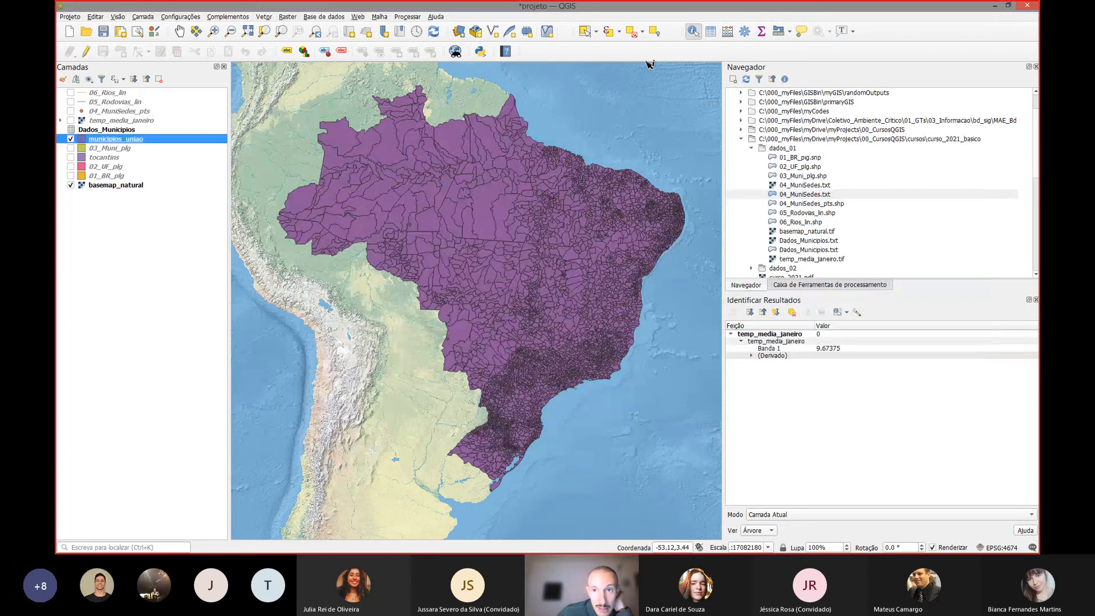
- Set up a new integer field named area_km2 in the field calculator for the municipios_uniao layer
click(730, 35)
click(503, 137)
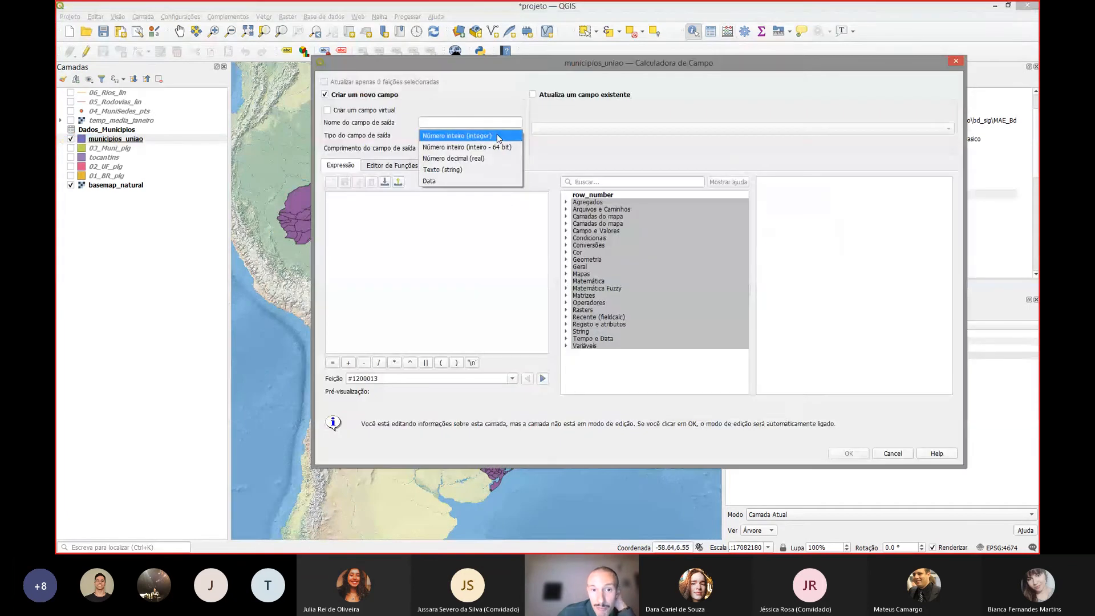
click(466, 137)
click(463, 124)
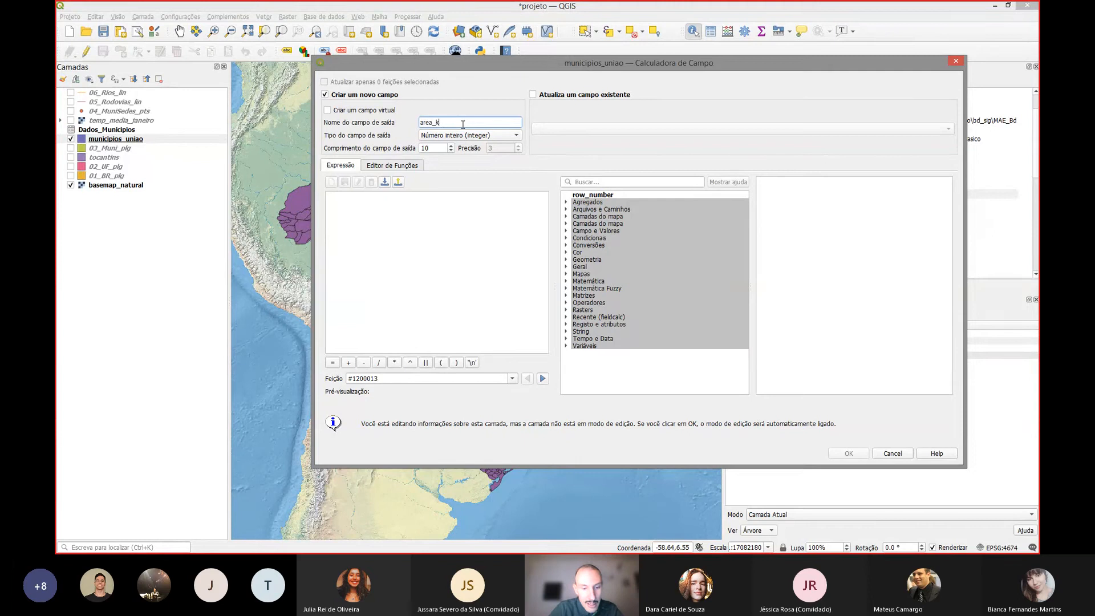
text(area_km2)
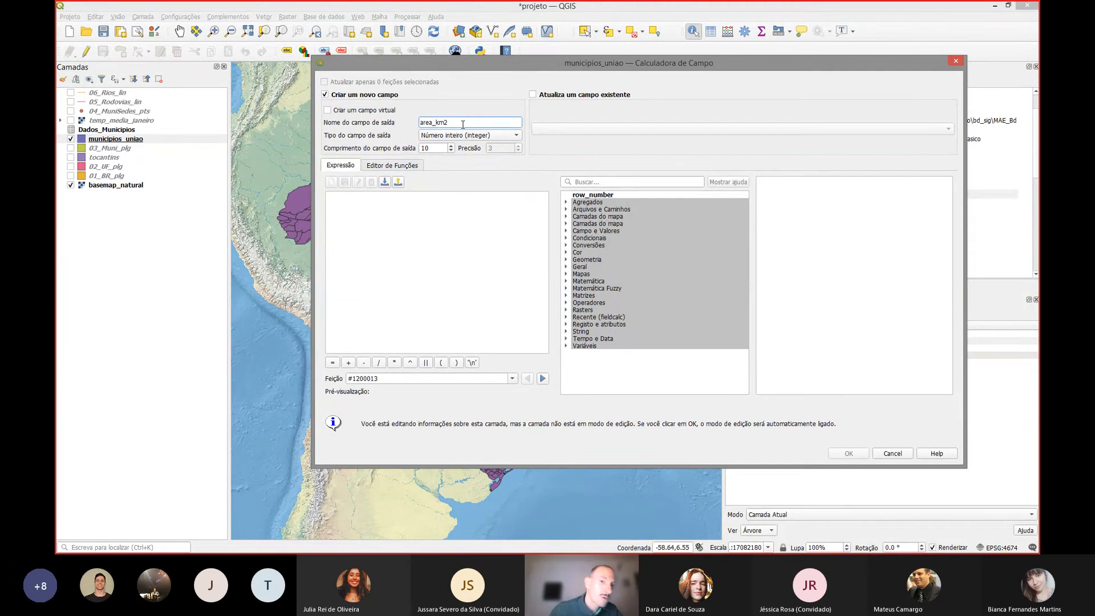
- Build the field expression $area /(1000 * 1000) using the $area function from the Geometria group
click(453, 212)
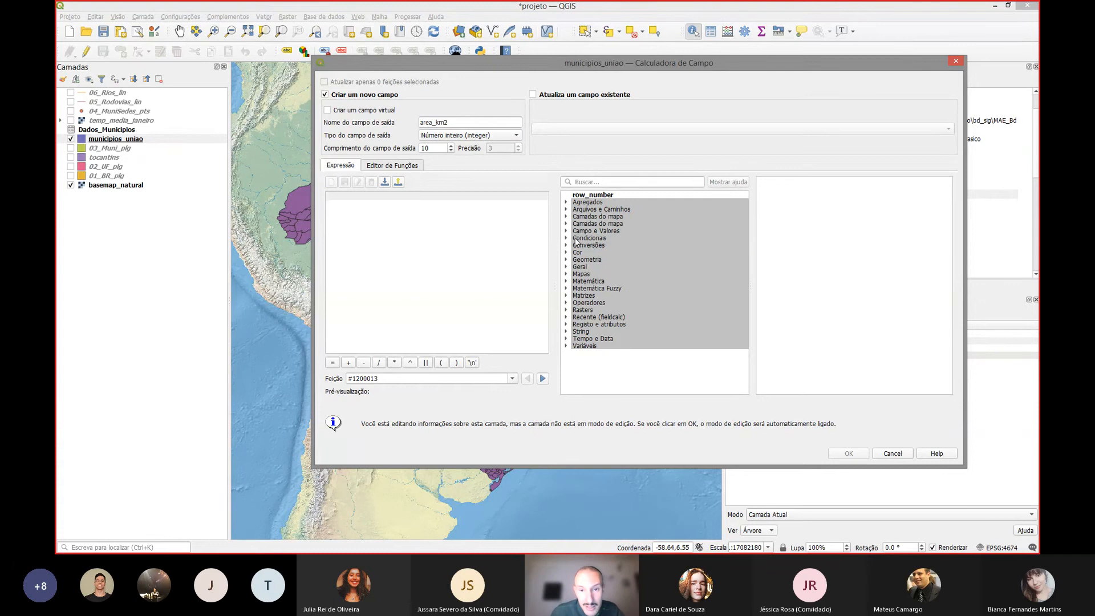
click(599, 261)
click(567, 260)
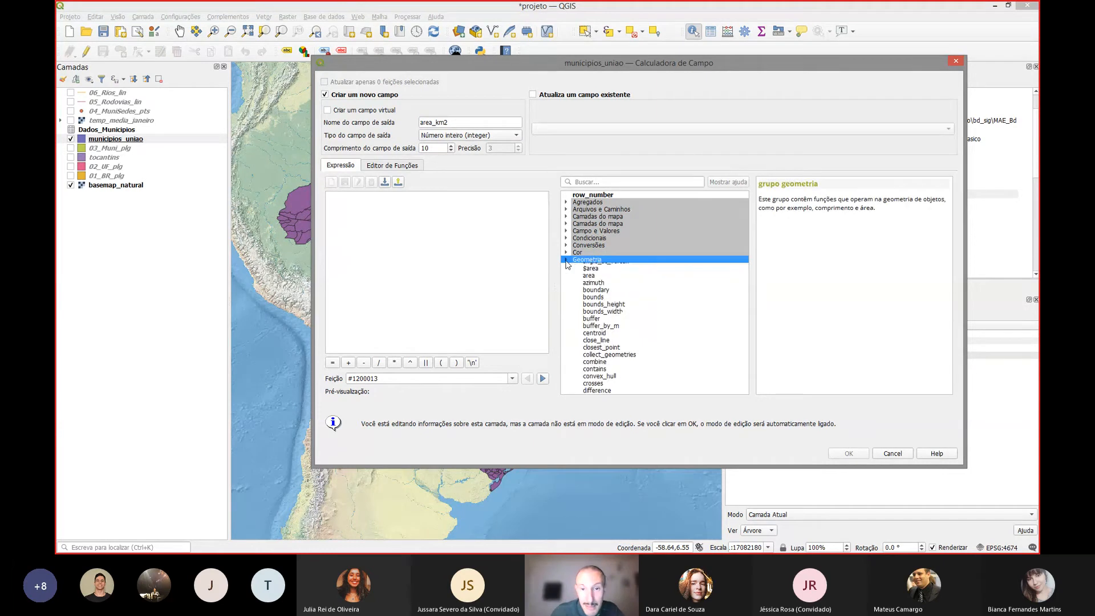
scroll(603, 308, down, 1)
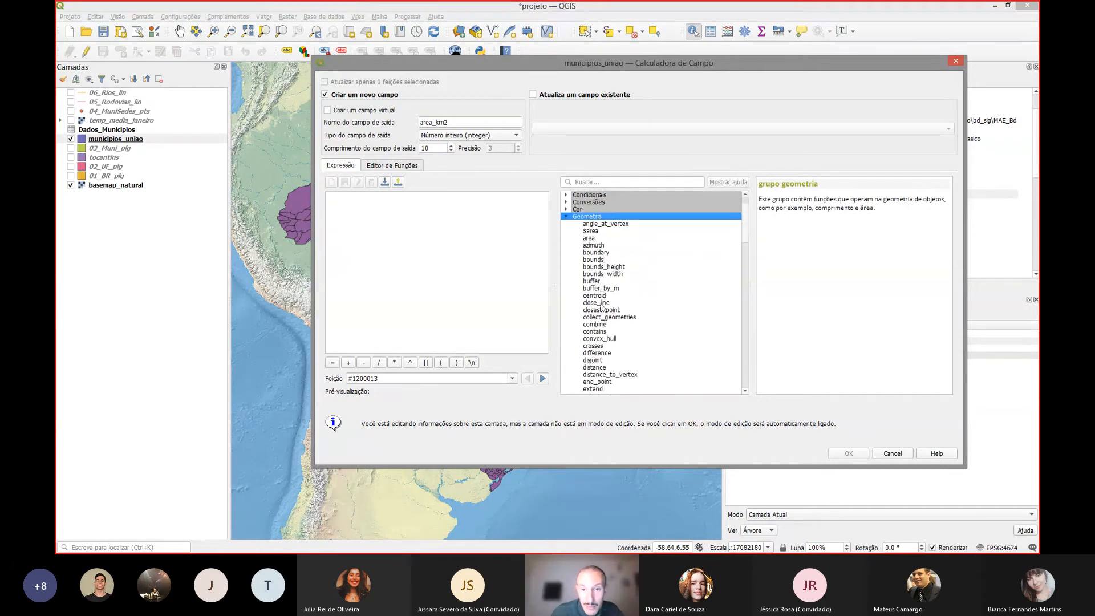
click(592, 232)
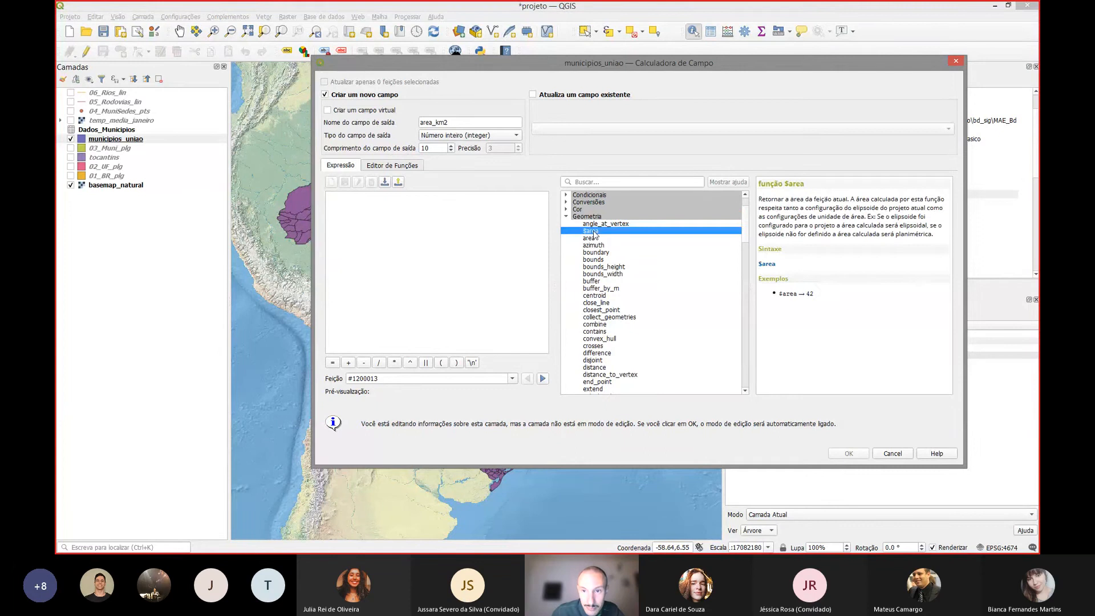
double_click(593, 231)
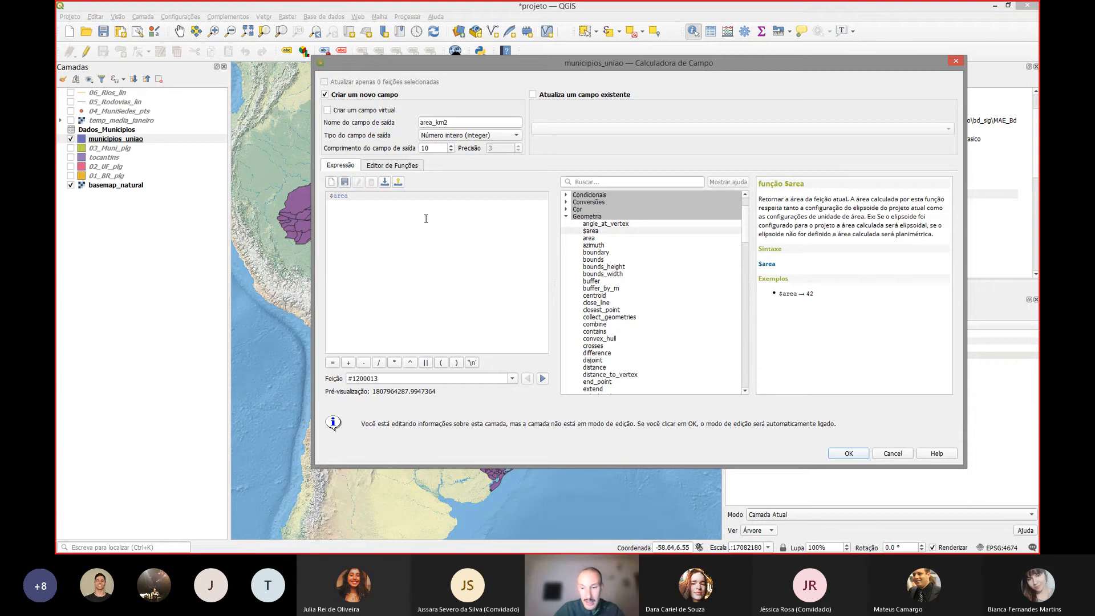
text(/()
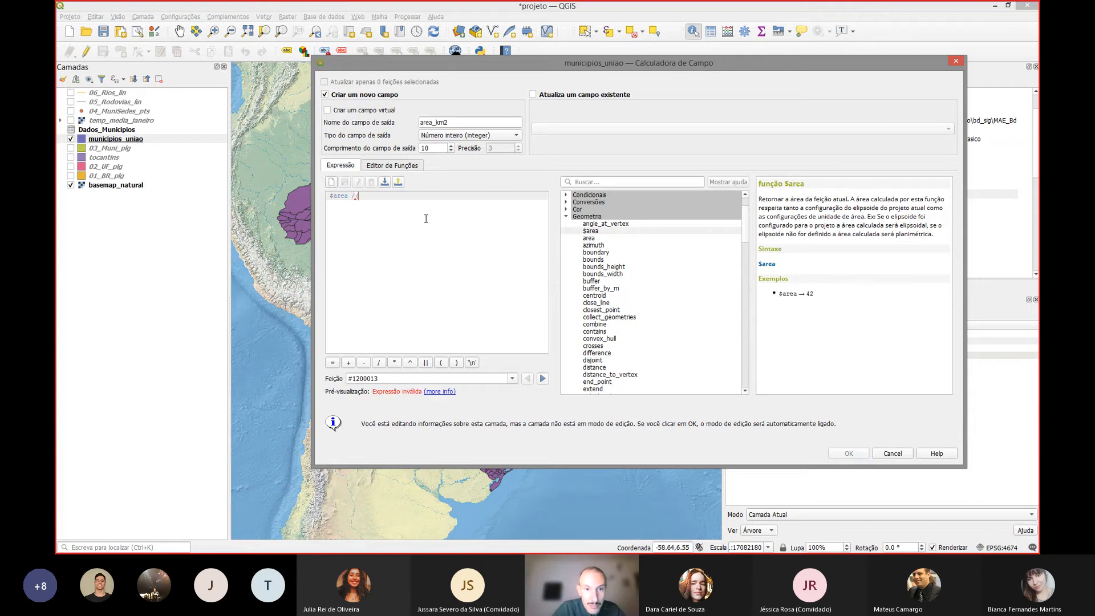
text(100)
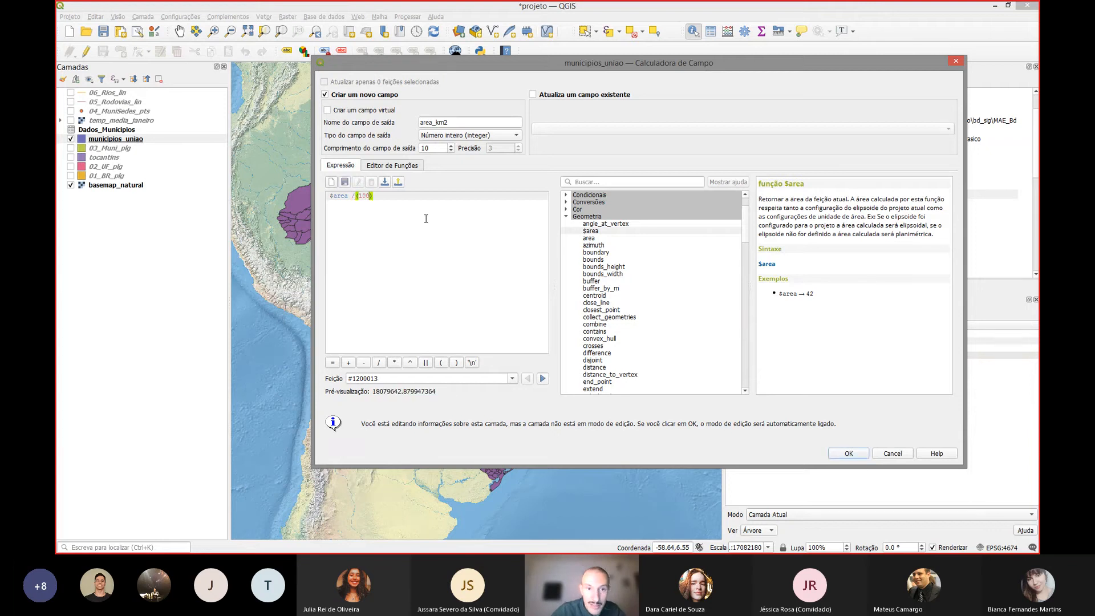
text(0 * 100)
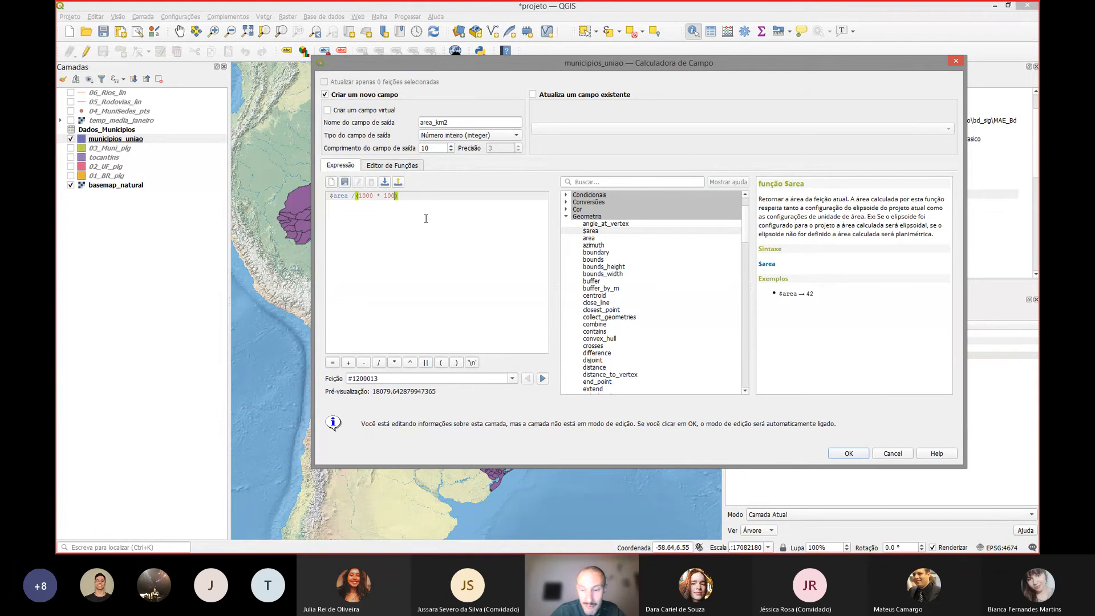
text(0)
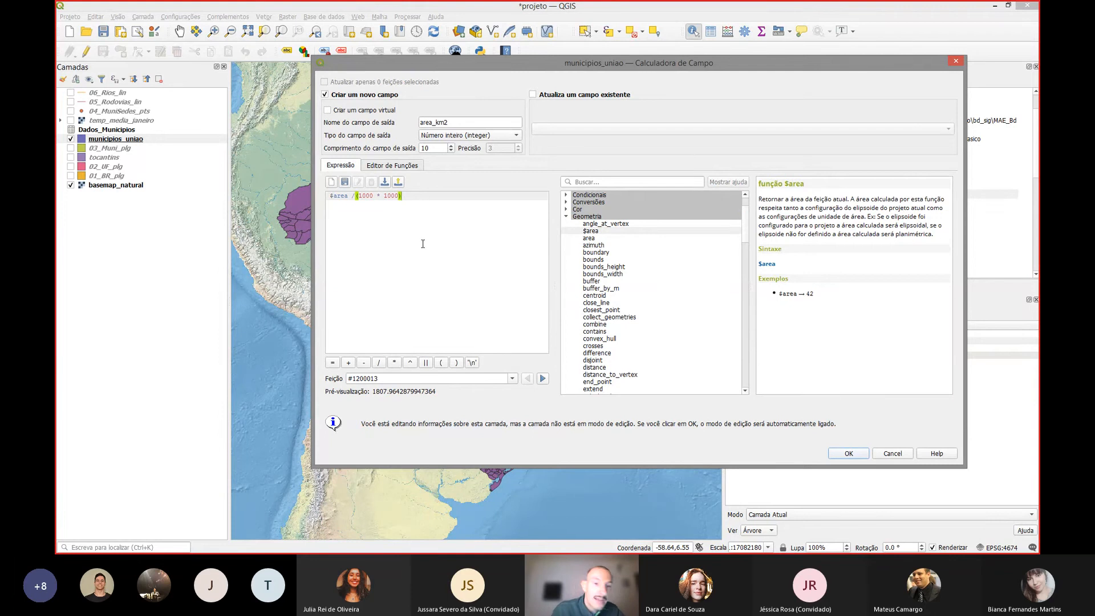
- Run the area_km2 calculation, then end editing of municipios_uniao and save its changes
drag(406, 196, 331, 196)
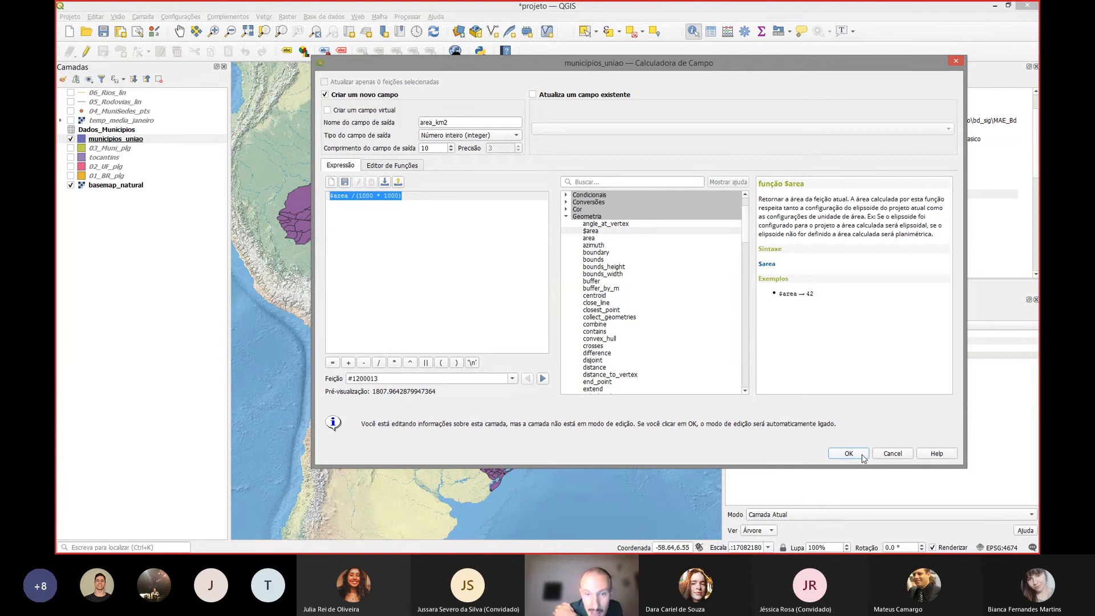
click(440, 215)
click(461, 123)
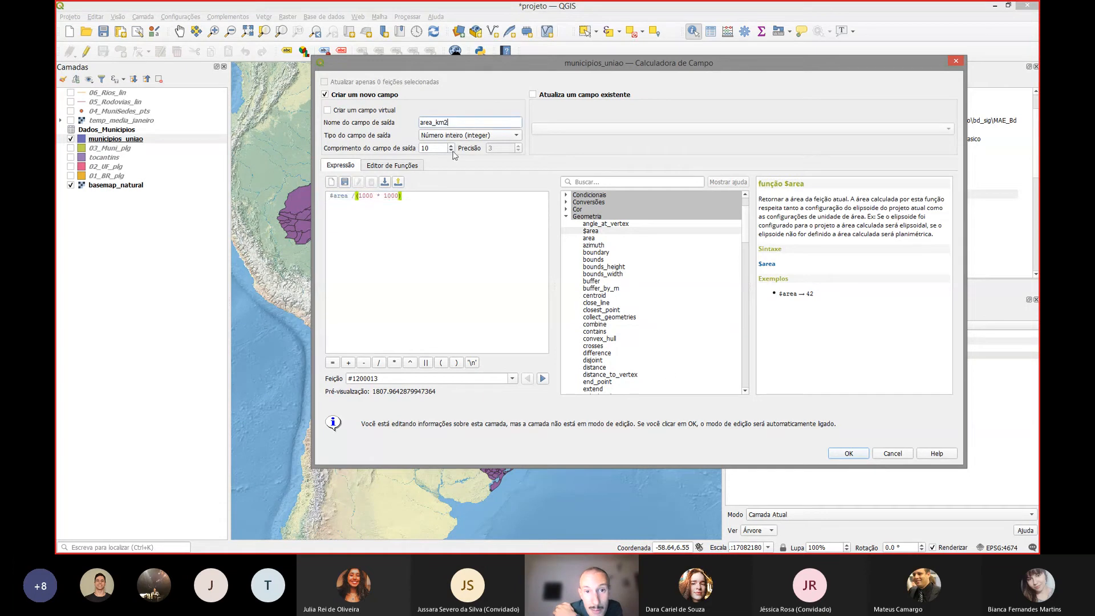
click(442, 207)
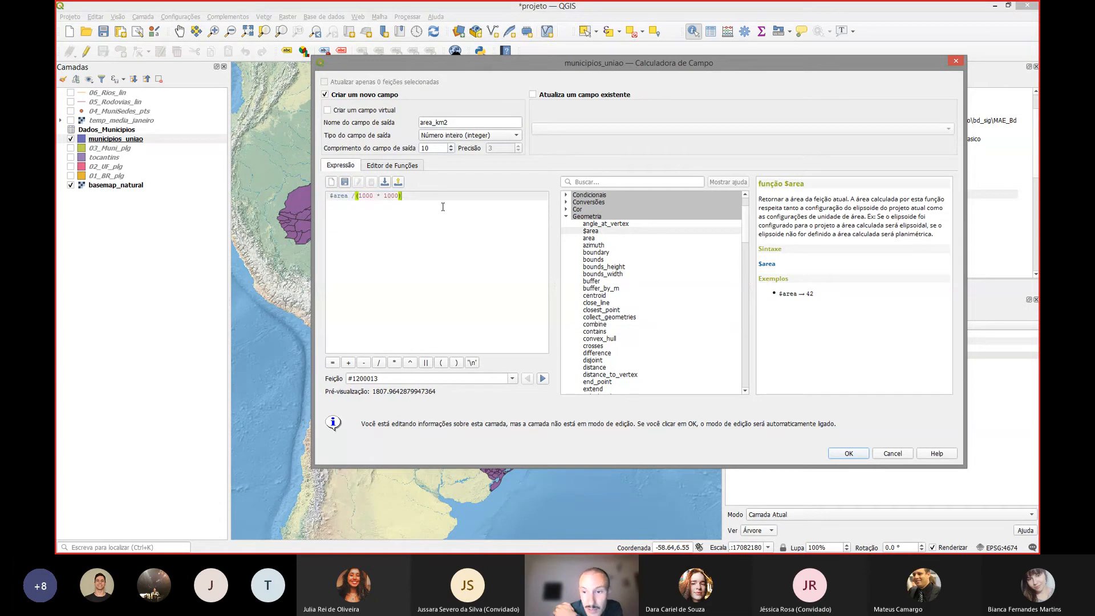
click(849, 453)
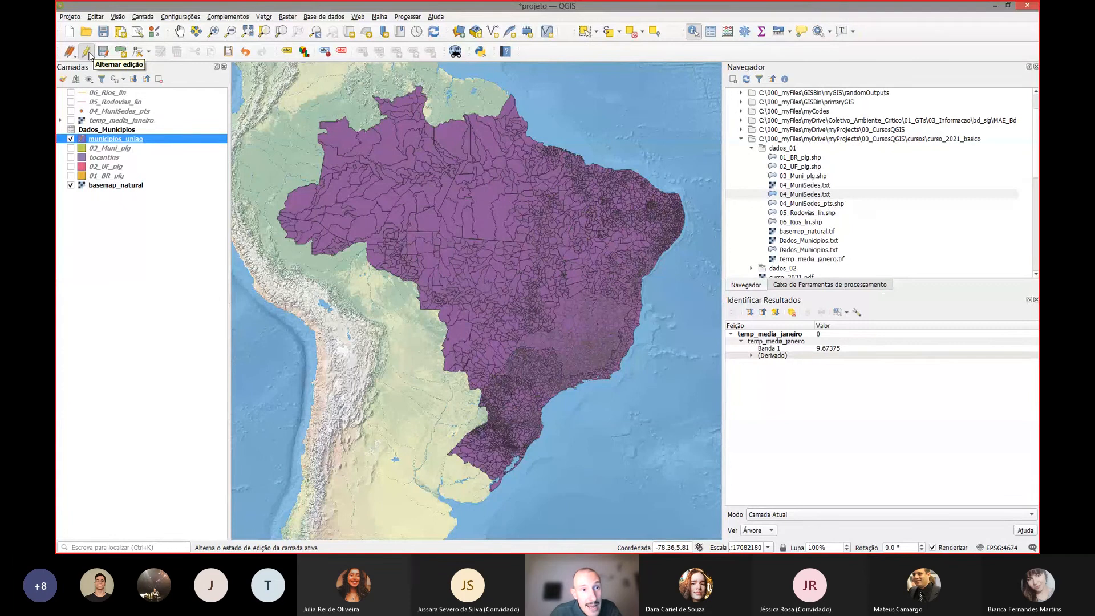
click(86, 52)
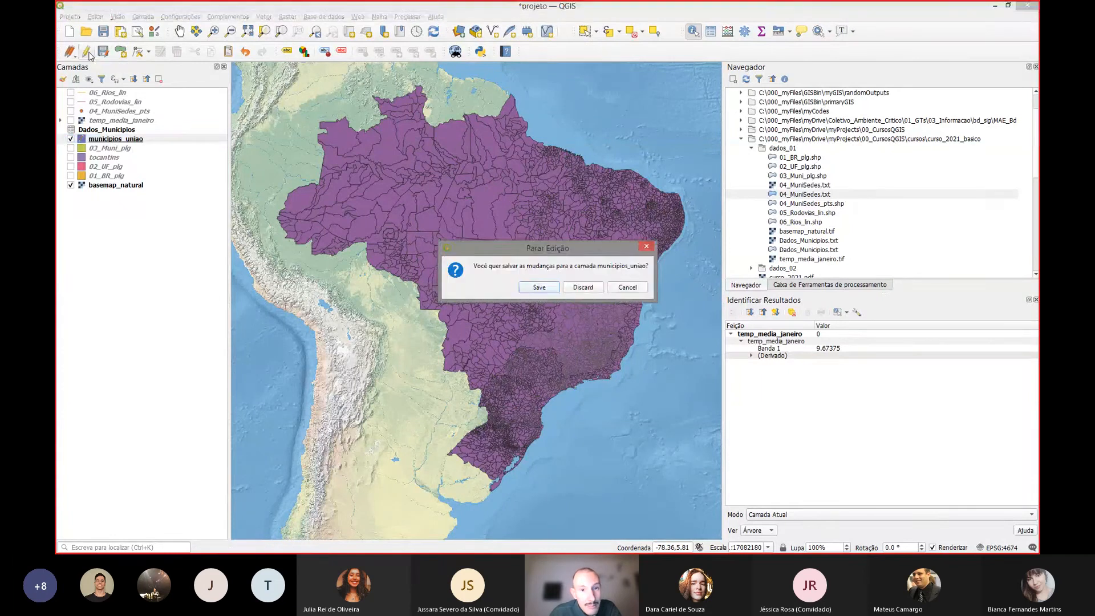
click(539, 288)
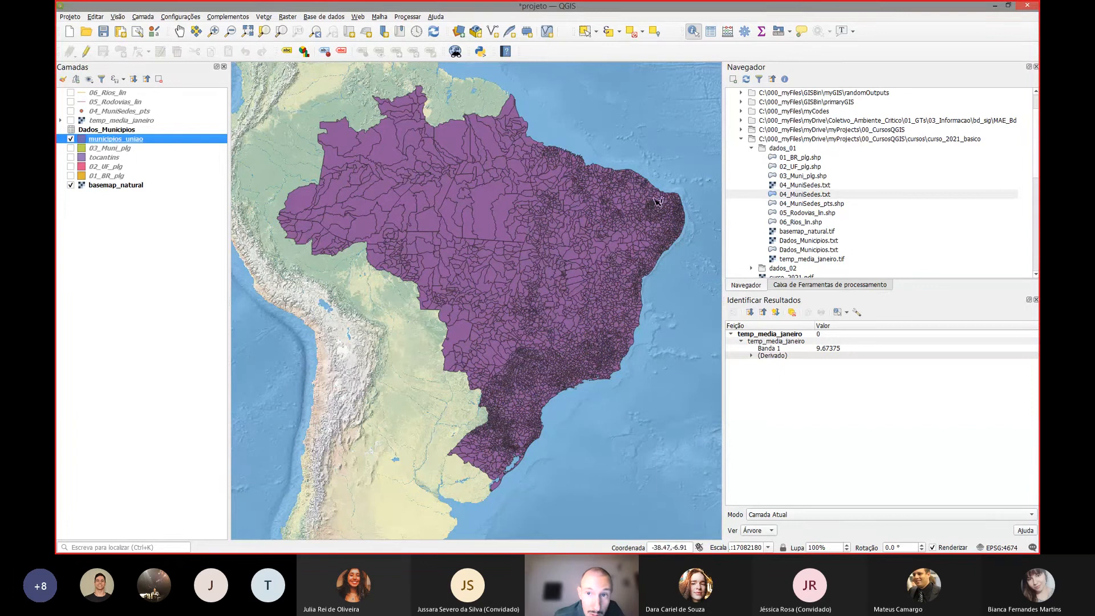
- Review the area_km2 values in the municipios_uniao attribute table and widen the U_pop2010 column slightly
click(712, 31)
scroll(829, 231, down, 3)
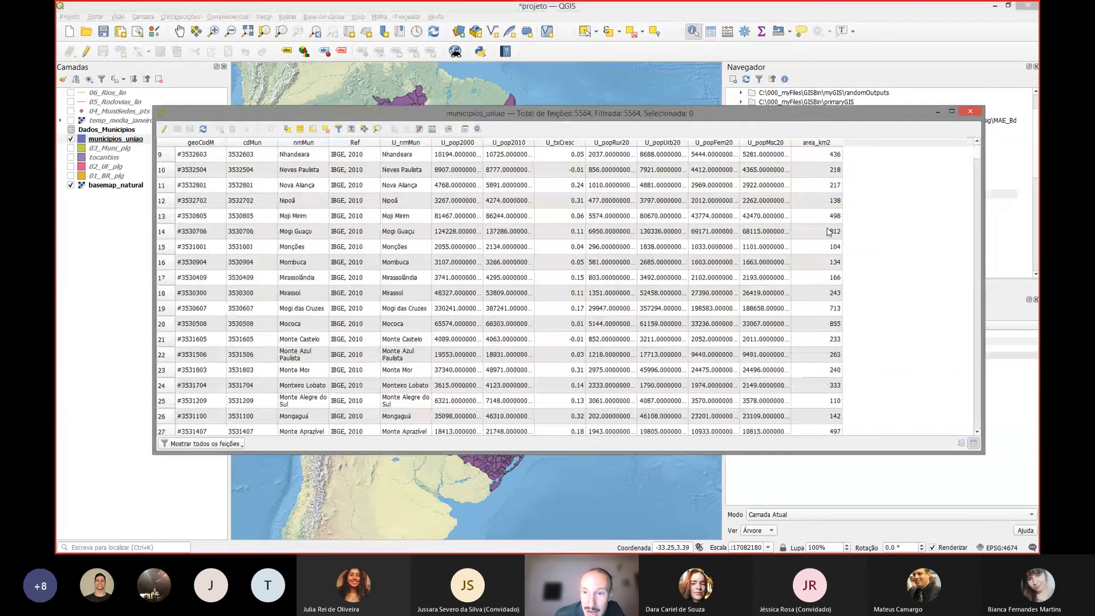
scroll(829, 231, up, 3)
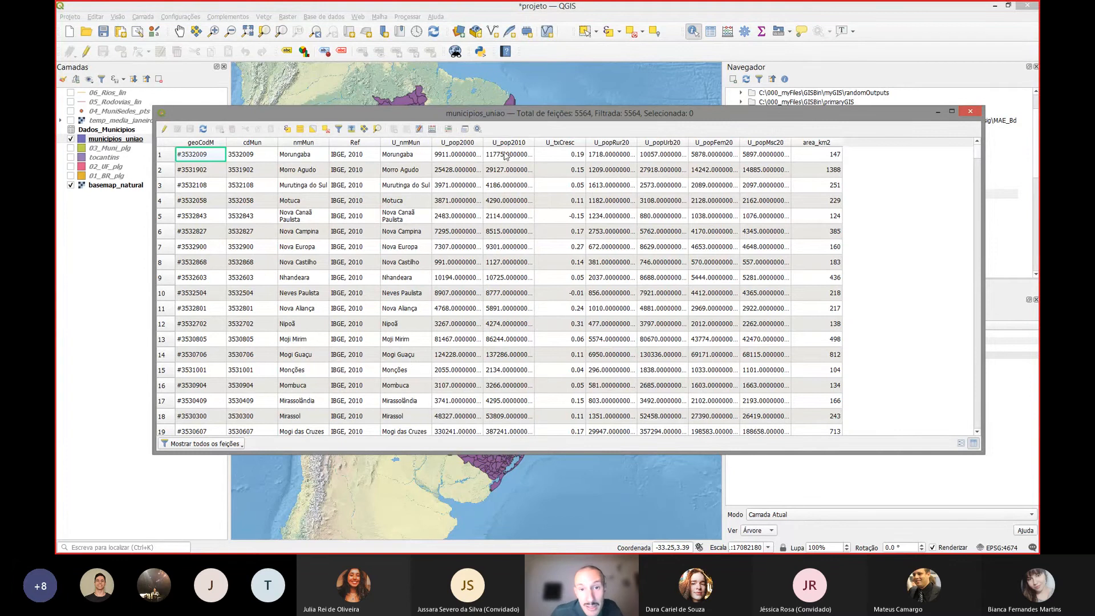
drag(534, 142, 545, 143)
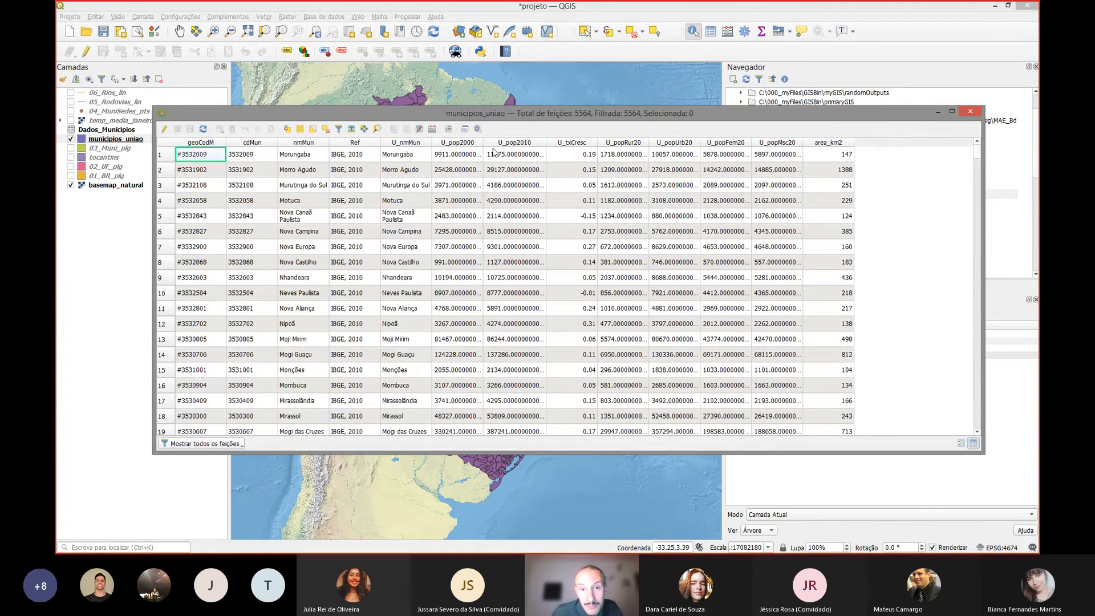
click(432, 129)
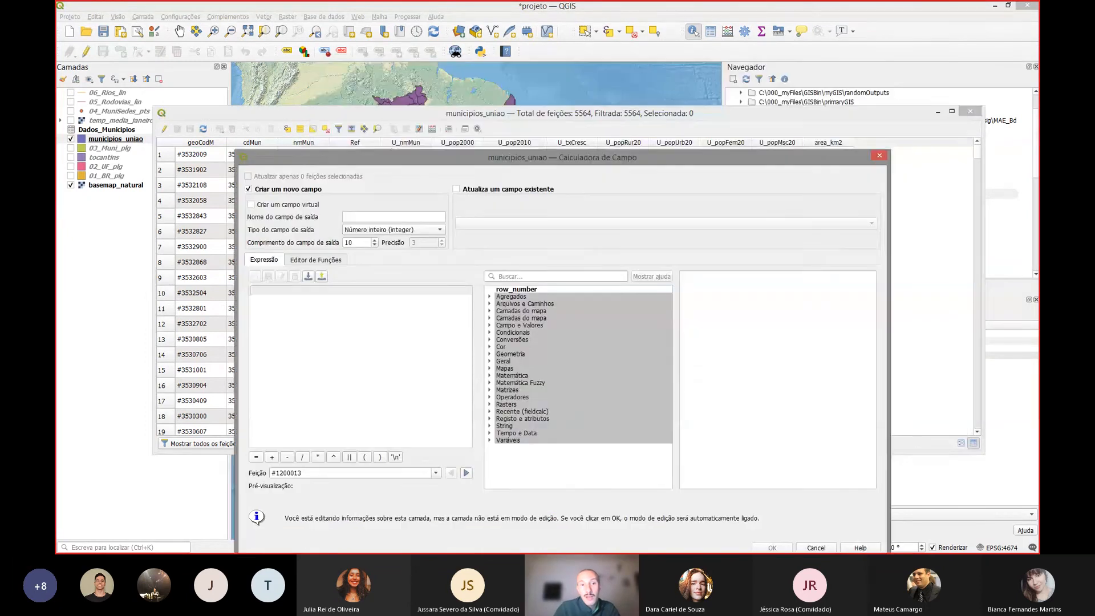
click(878, 156)
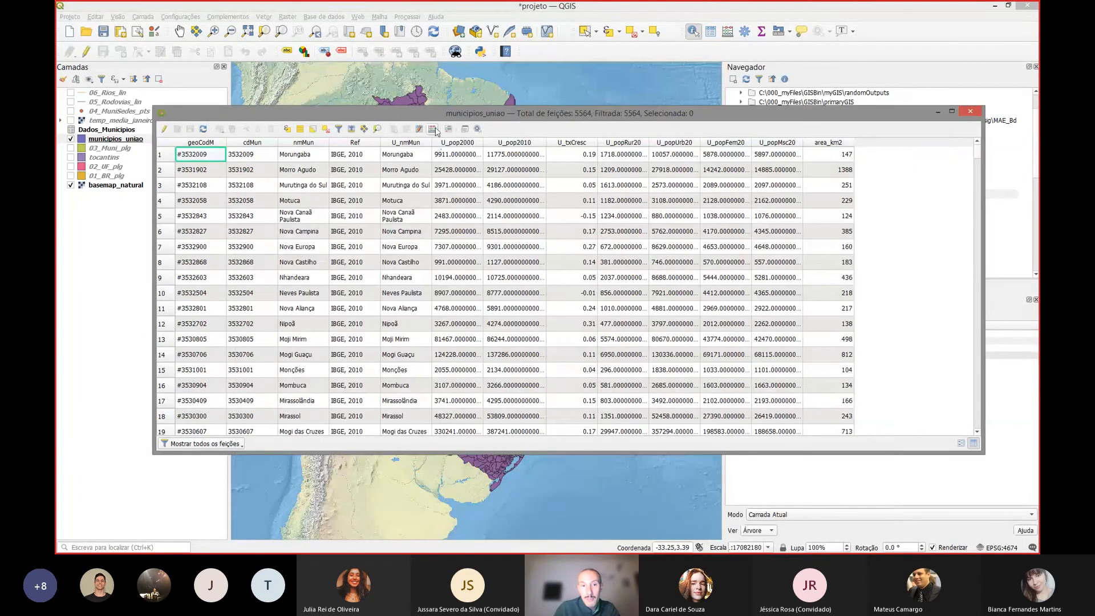
- Set up a new decimal field named hab_km2 with length 10 and precision 3 in the field calculator for municipios_uniao
click(435, 131)
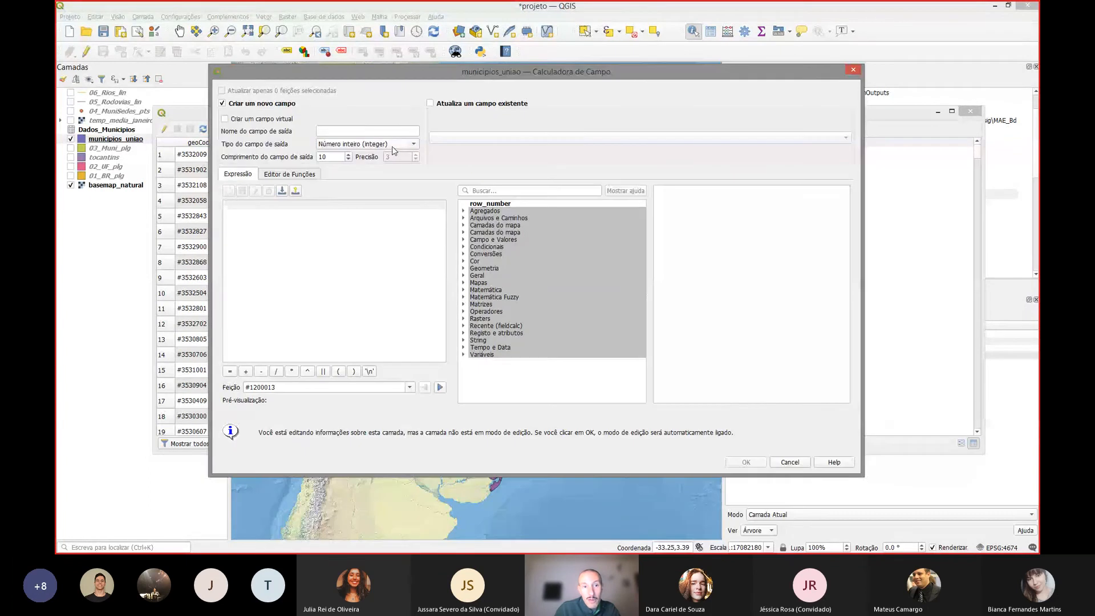
click(393, 144)
click(383, 167)
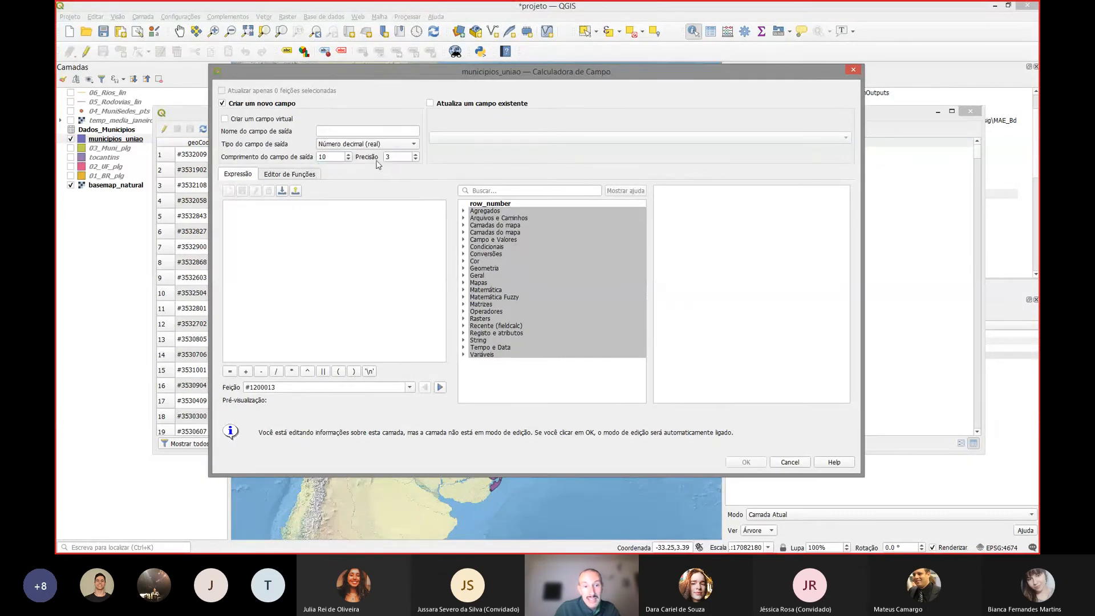
click(374, 131)
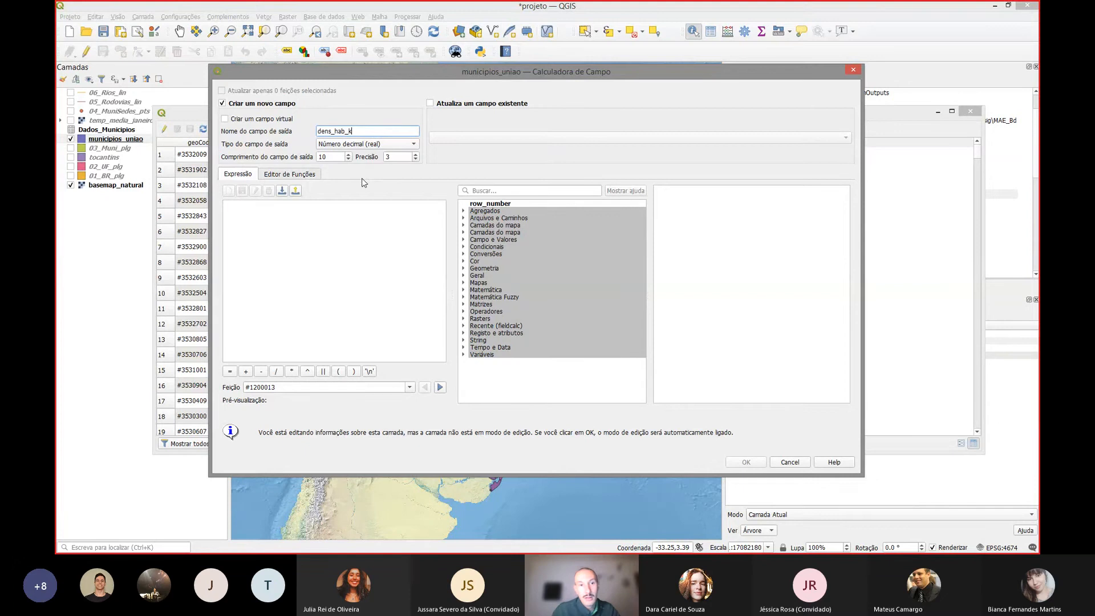
key(BackSpace)
key(BackSpace)
key(BackSpace)
key(BackSpace)
key(BackSpace)
key(BackSpace)
key(BackSpace)
key(BackSpace)
key(BackSpace)
key(BackSpace)
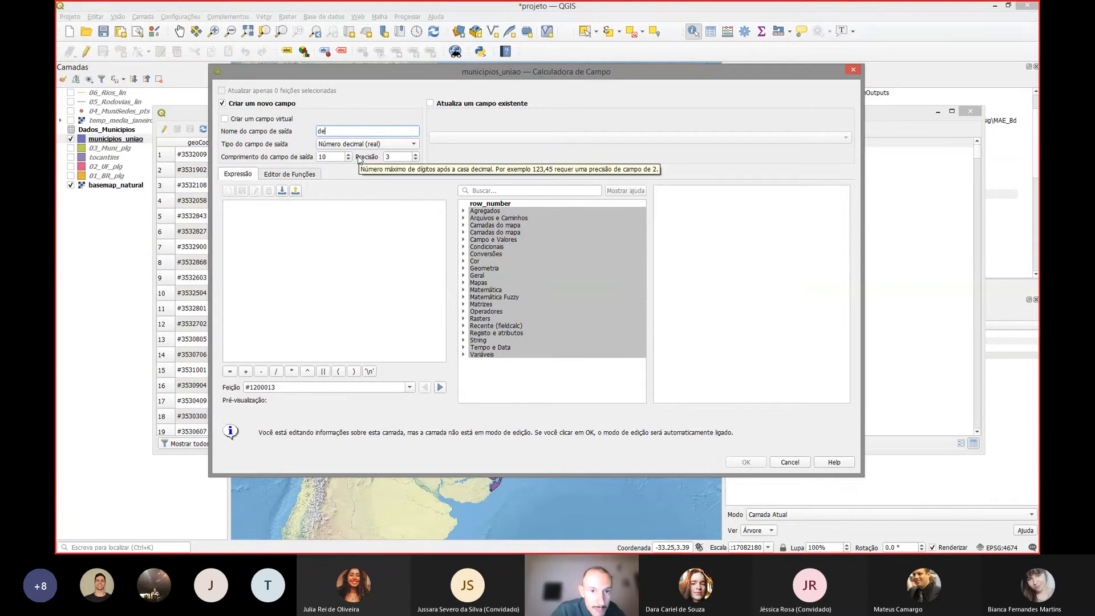
text(hab_)
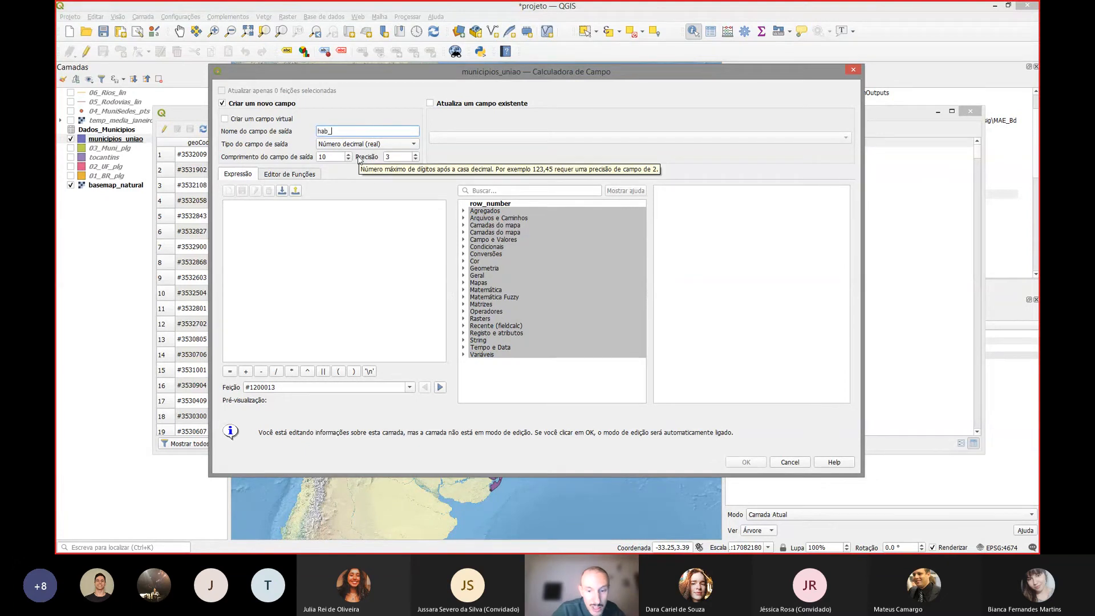
text(km2)
- Build the expression "U_pop2010" / "area_km2" from the layer's fields in the Campo e Valores group
click(346, 238)
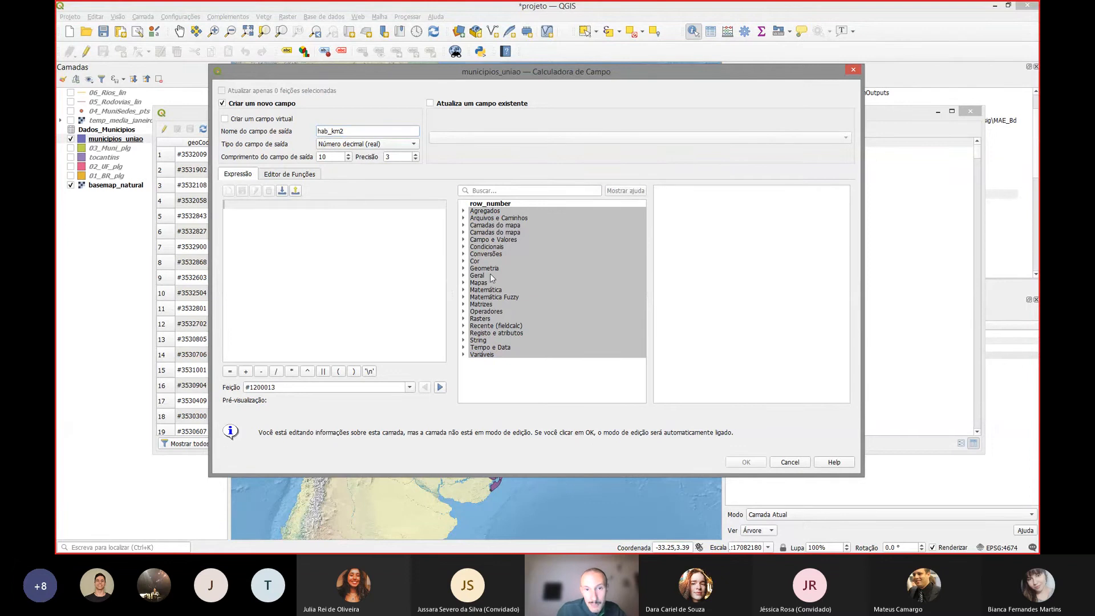
click(491, 240)
click(463, 240)
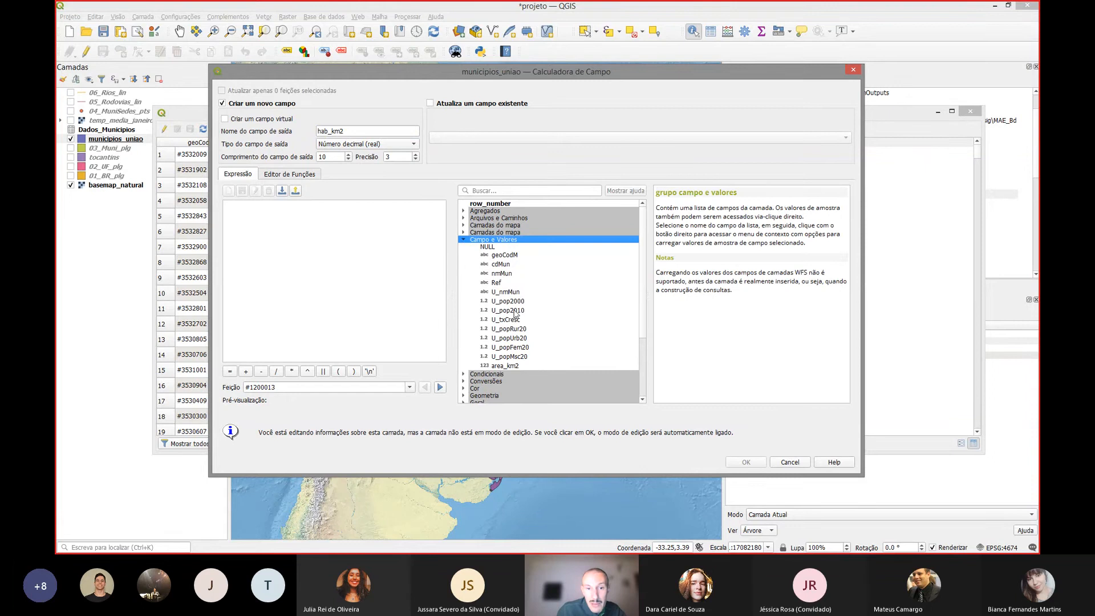
double_click(507, 311)
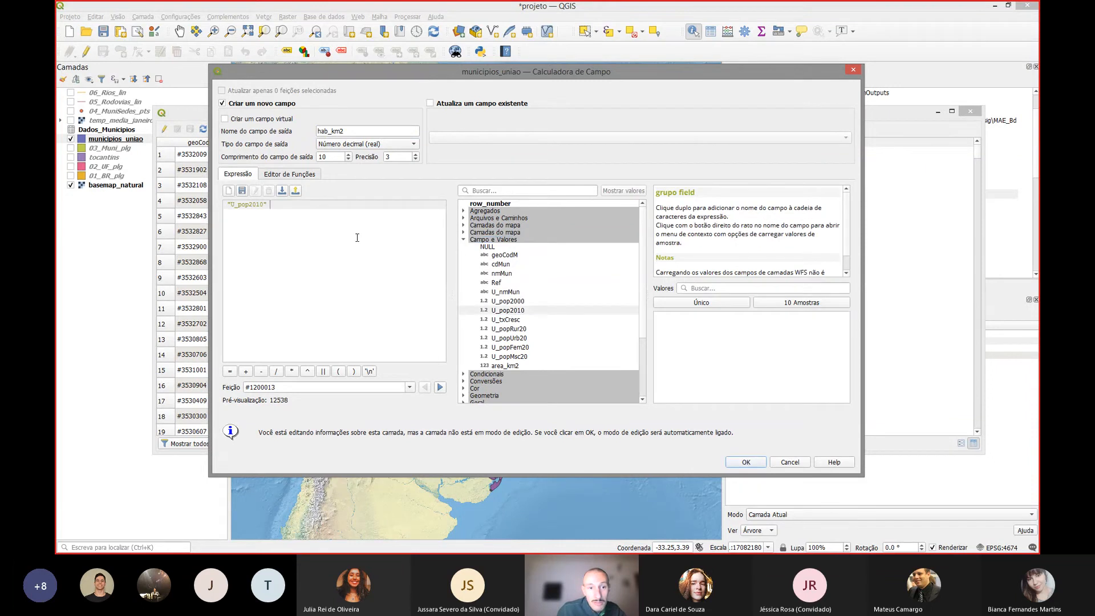
text(/)
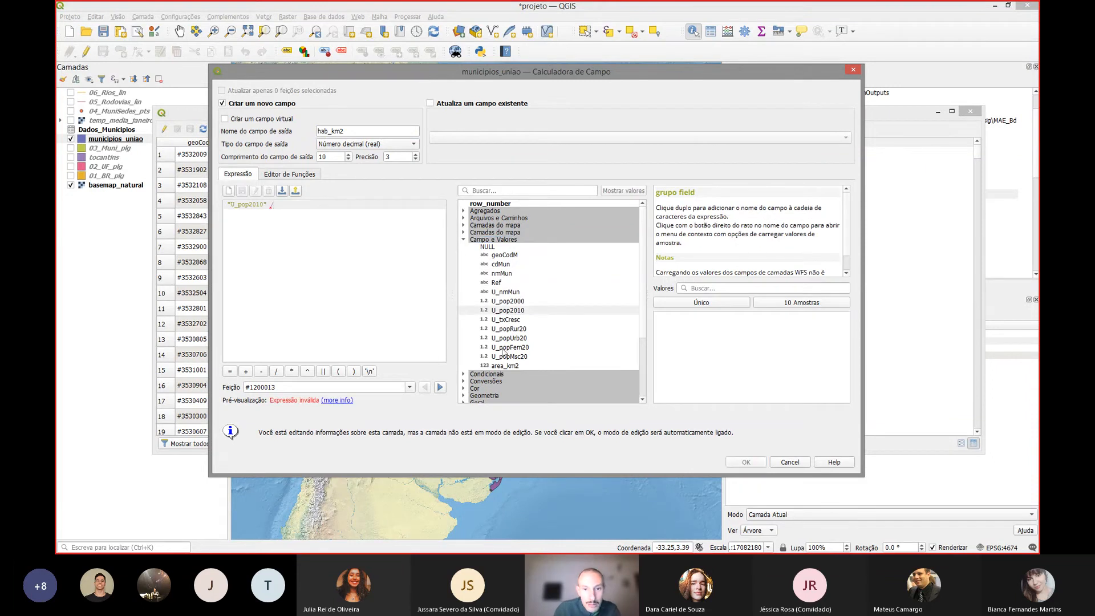
double_click(509, 366)
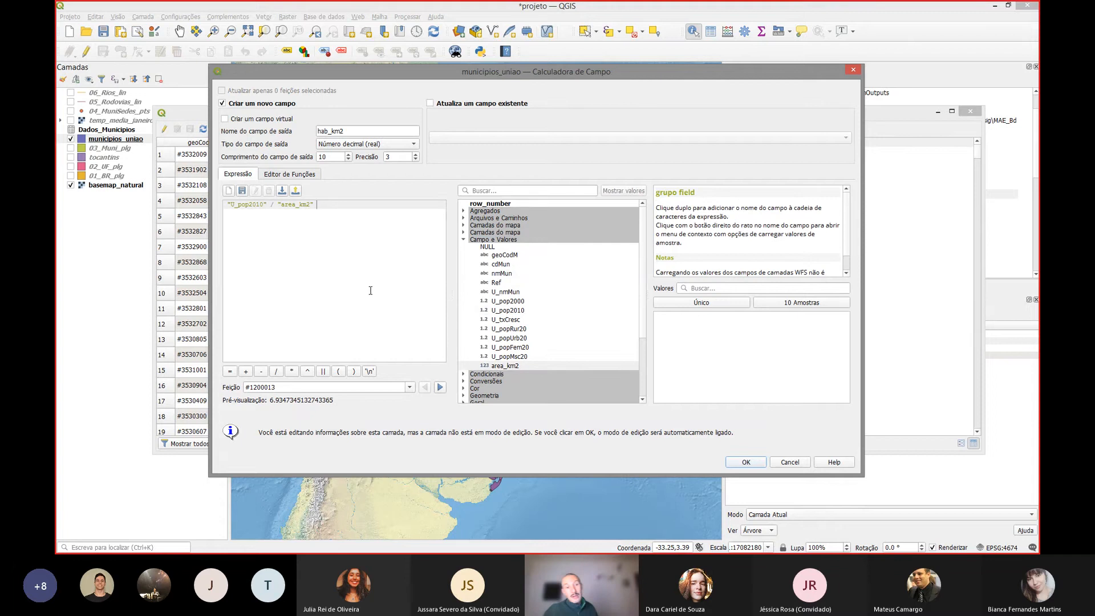
- Run the hab_km2 calculation, save the municipios_uniao edits, and close its attribute table
click(746, 462)
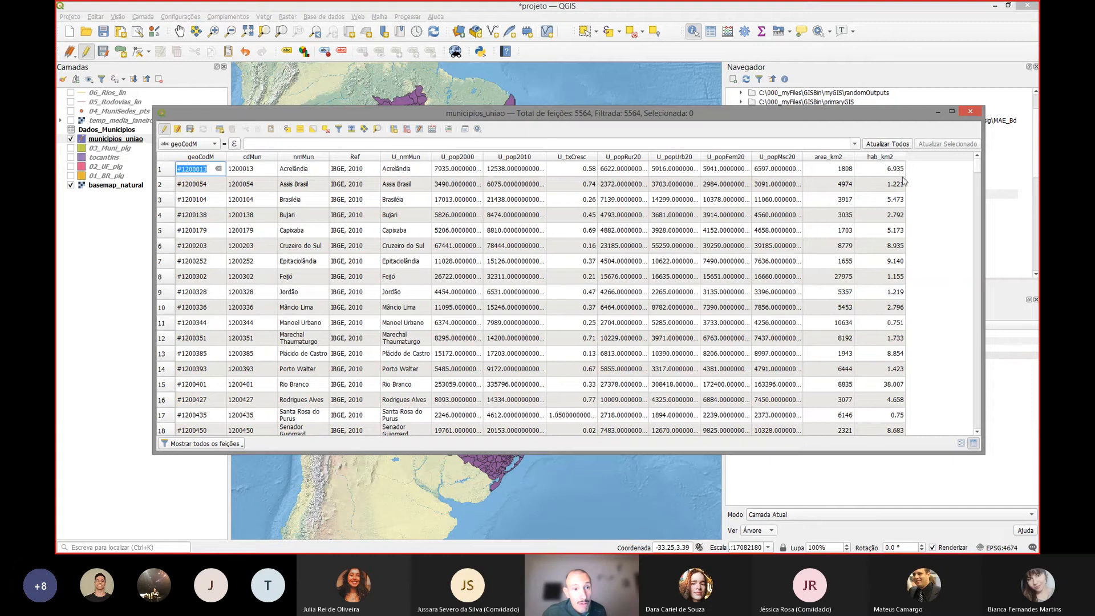
click(164, 130)
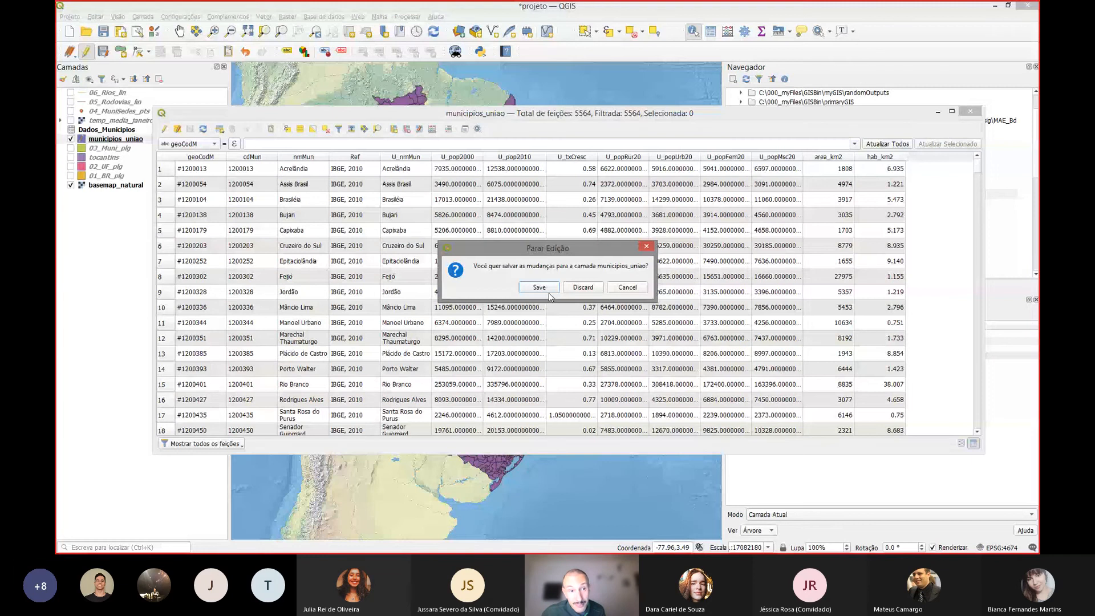
click(548, 289)
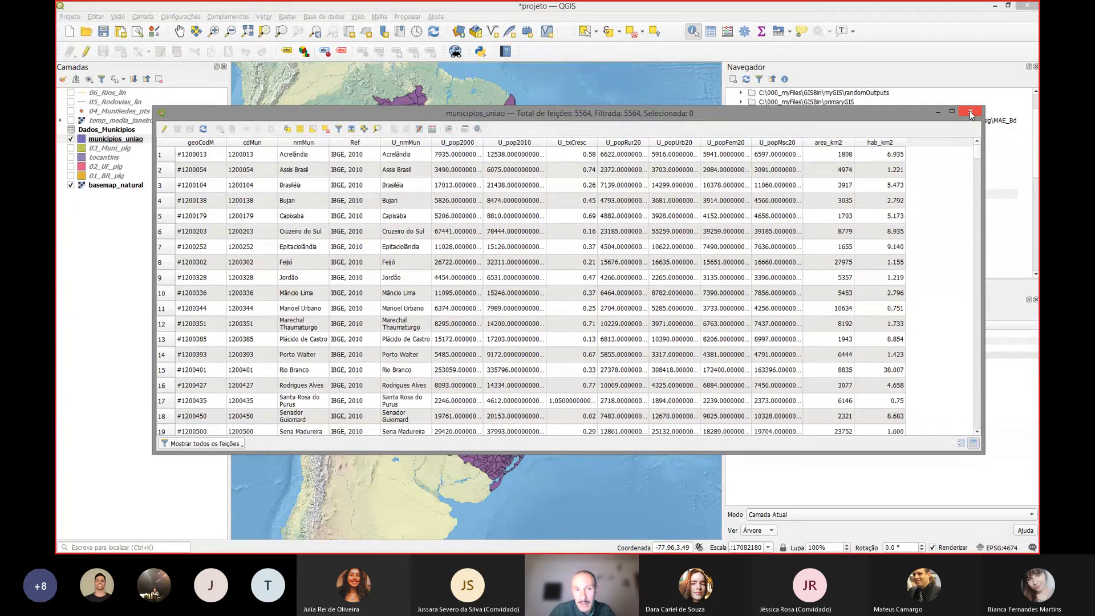
click(969, 111)
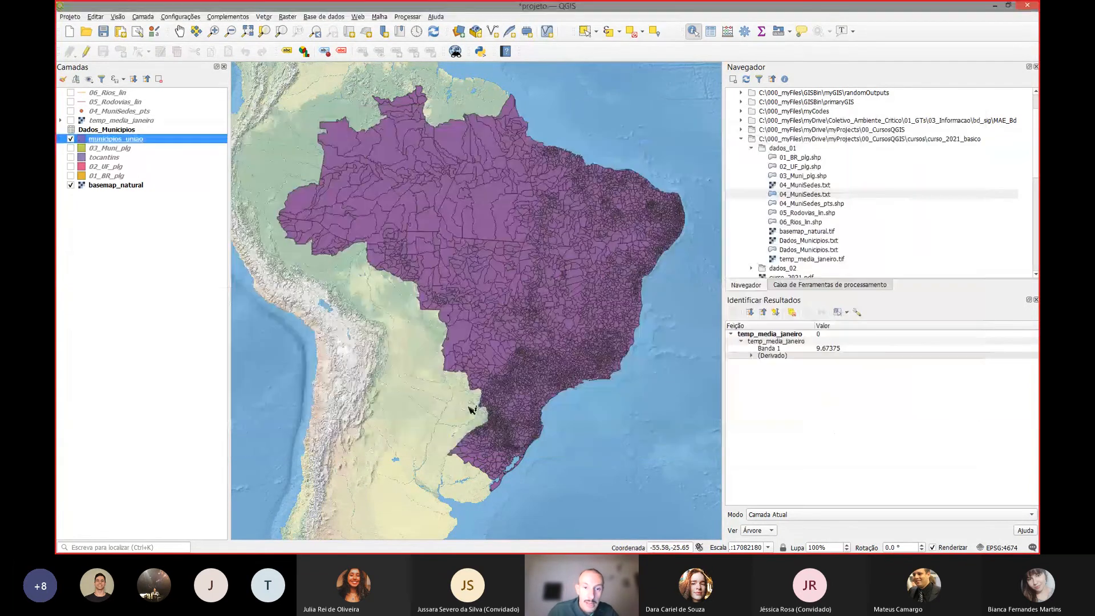
- Check the Prática 1 manejo checklist in the presentation, and return to QGIS
key(alt+Tab)
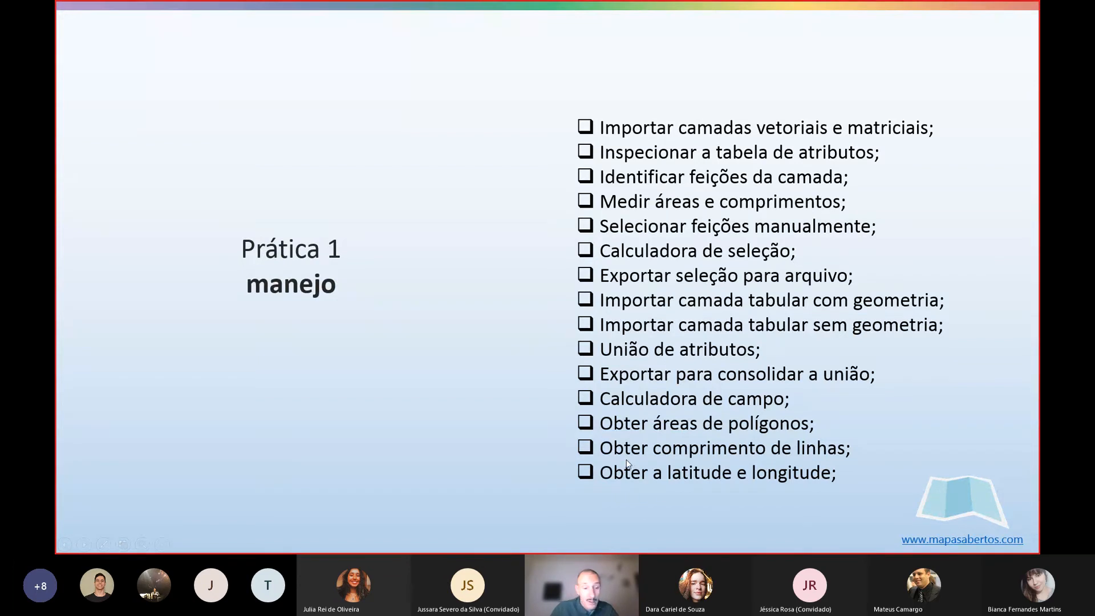
key(alt+Tab)
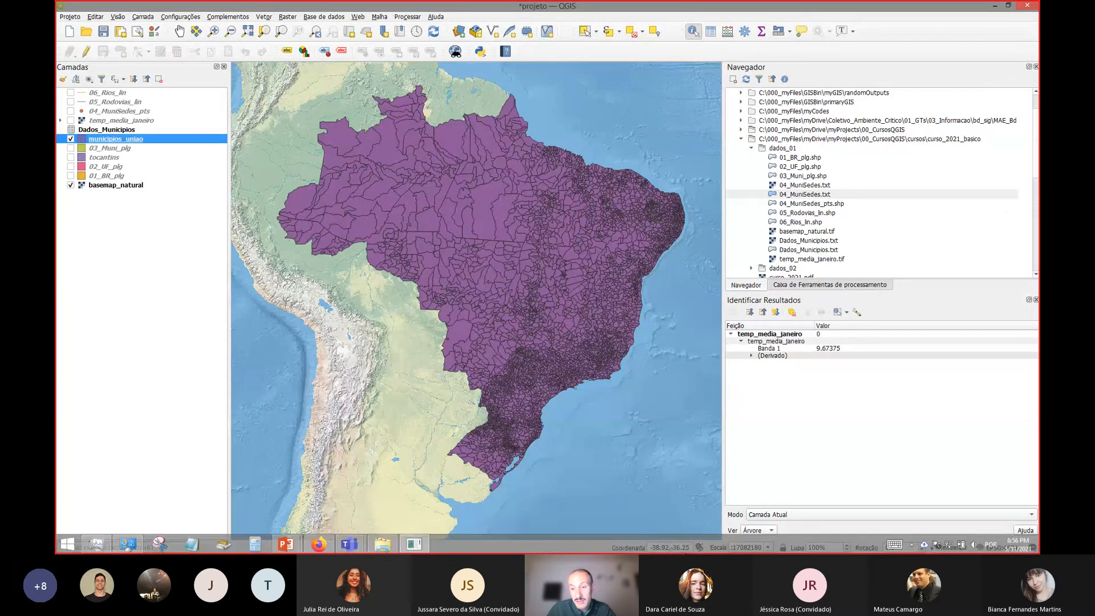
- Try the $length function from the Geometria group in the field calculator for municipios_uniao, and clear it from the expression
click(724, 34)
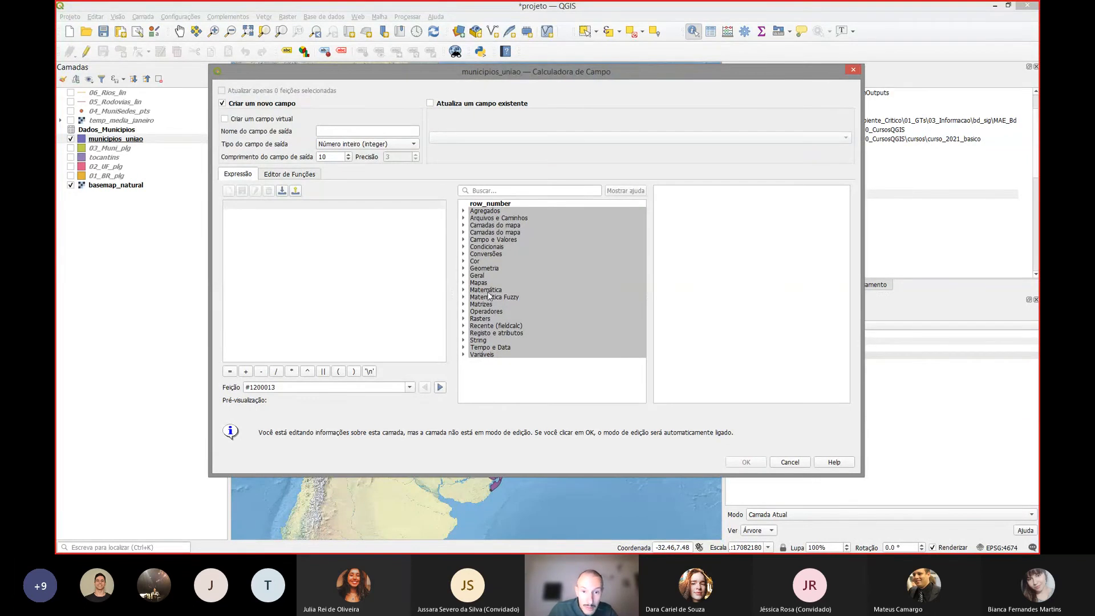
click(485, 267)
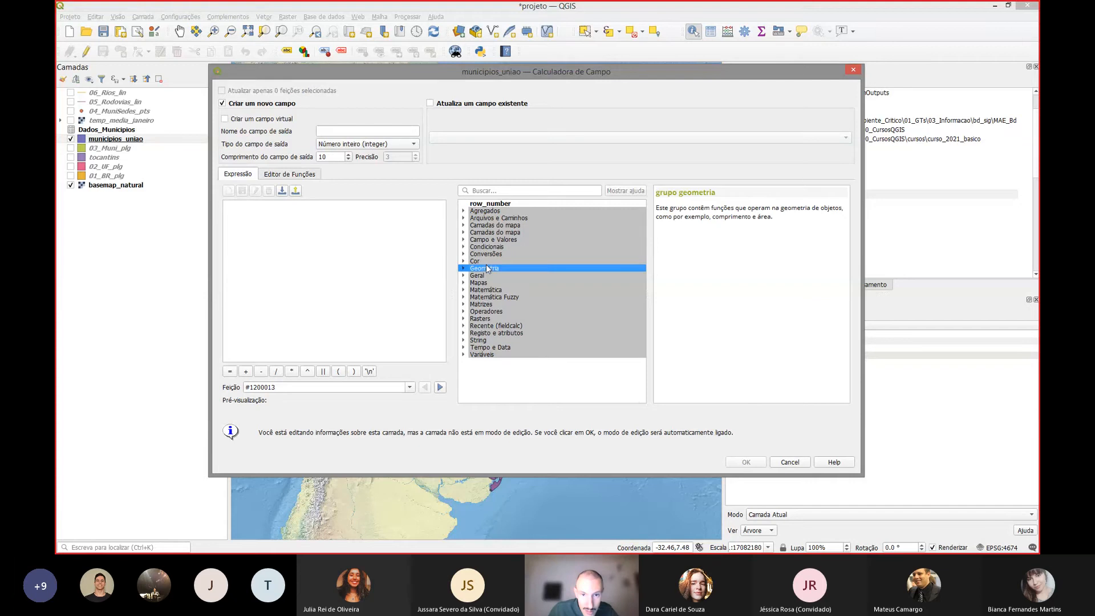
click(463, 268)
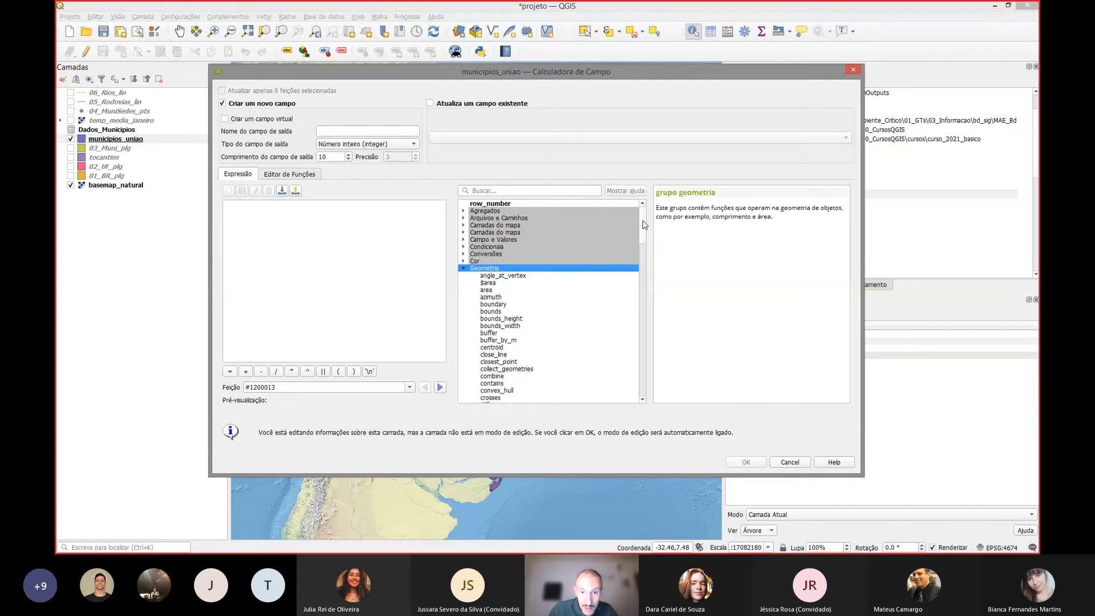
drag(644, 225, 655, 283)
click(489, 319)
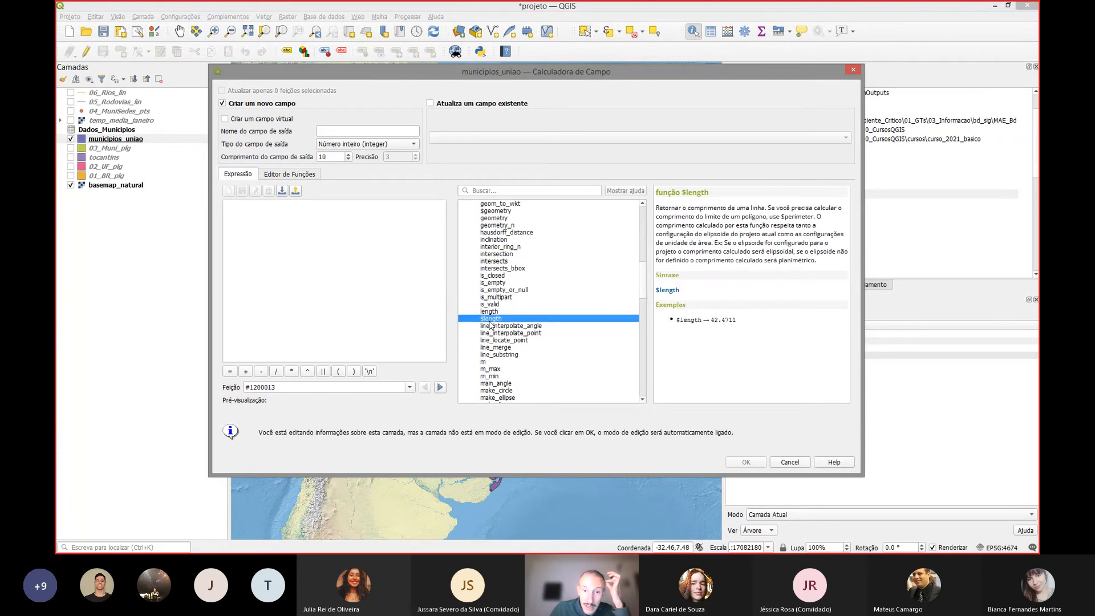
double_click(489, 320)
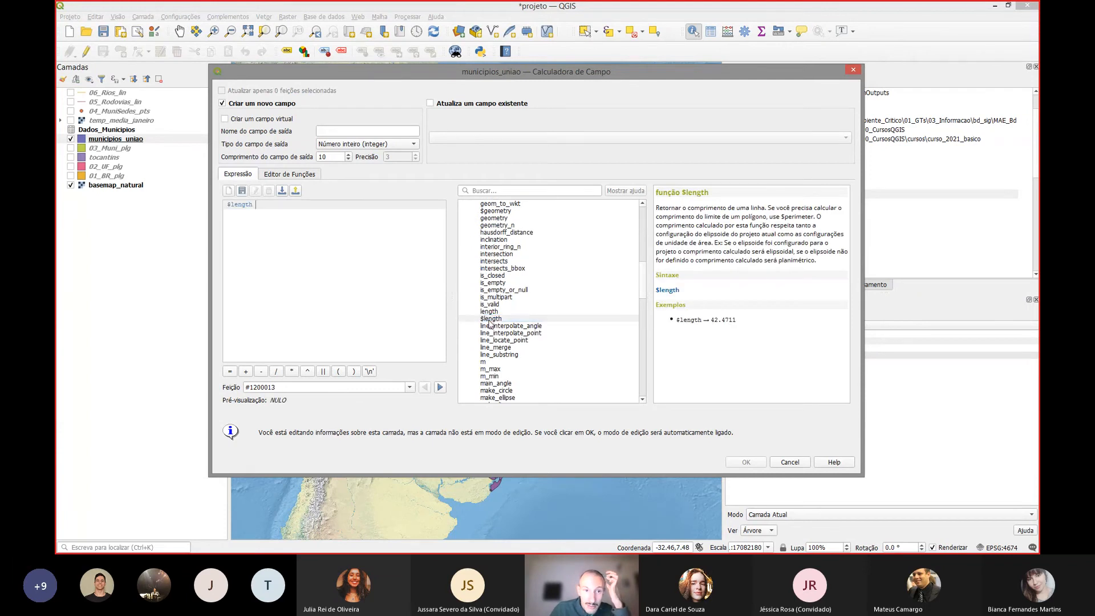
double_click(249, 211)
drag(263, 215, 224, 210)
click(223, 210)
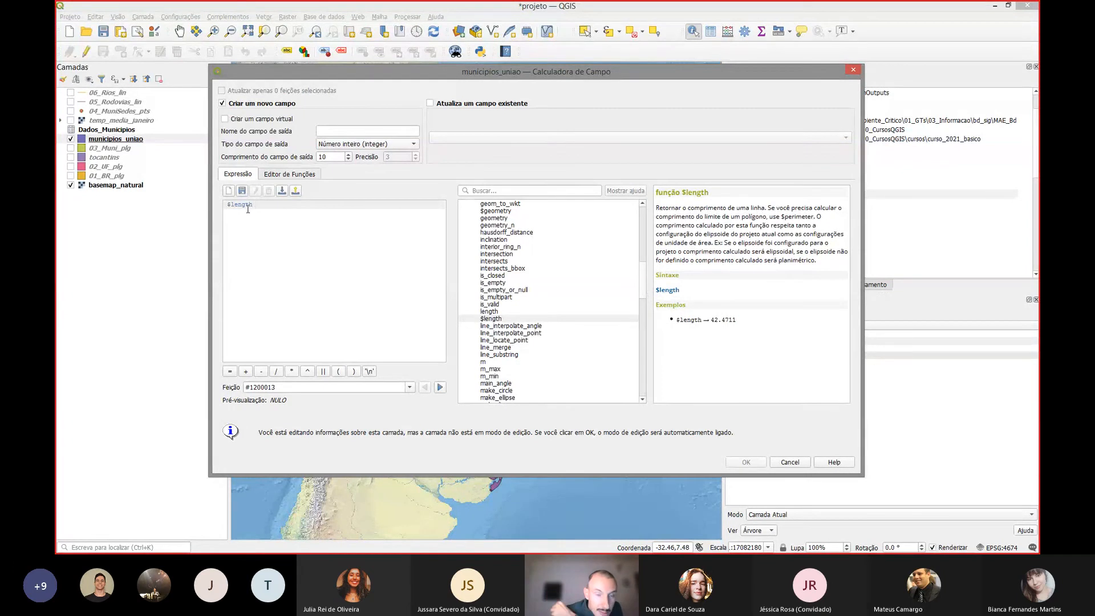
drag(253, 207, 228, 209)
click(225, 210)
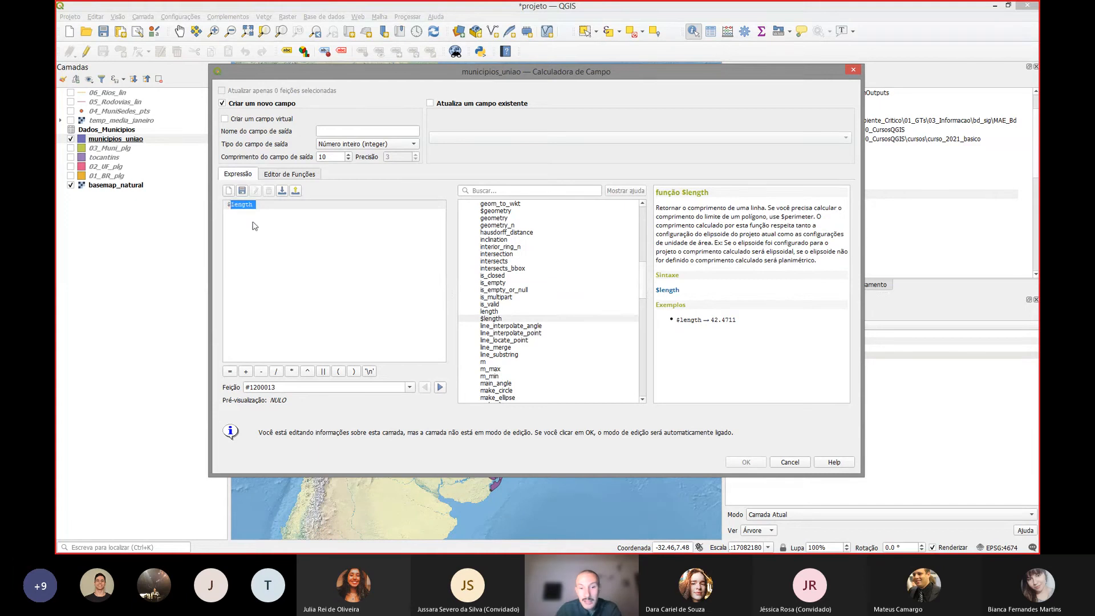
text($)
- Examine the Geometria function list, including the help for the $x and centroid functions
scroll(525, 333, down, 5)
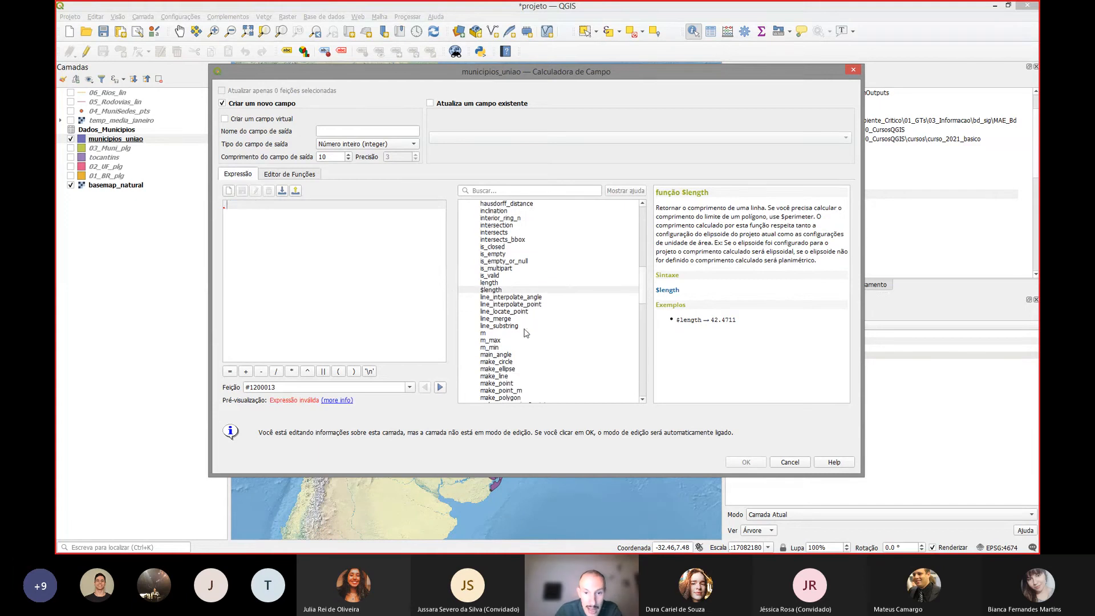
scroll(525, 332, down, 20)
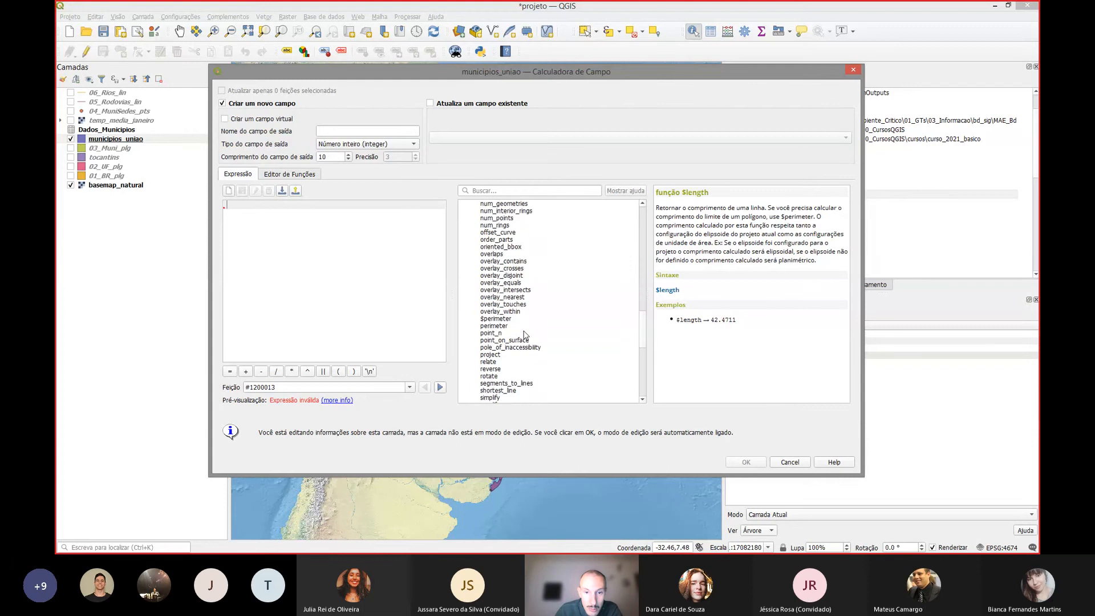
scroll(524, 336, down, 5)
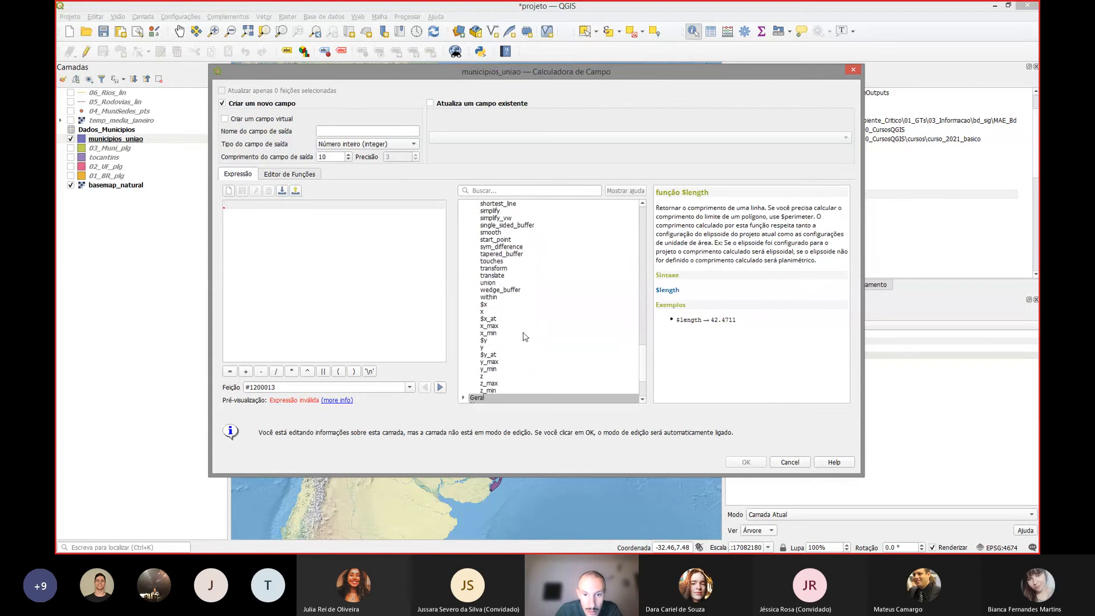
click(491, 305)
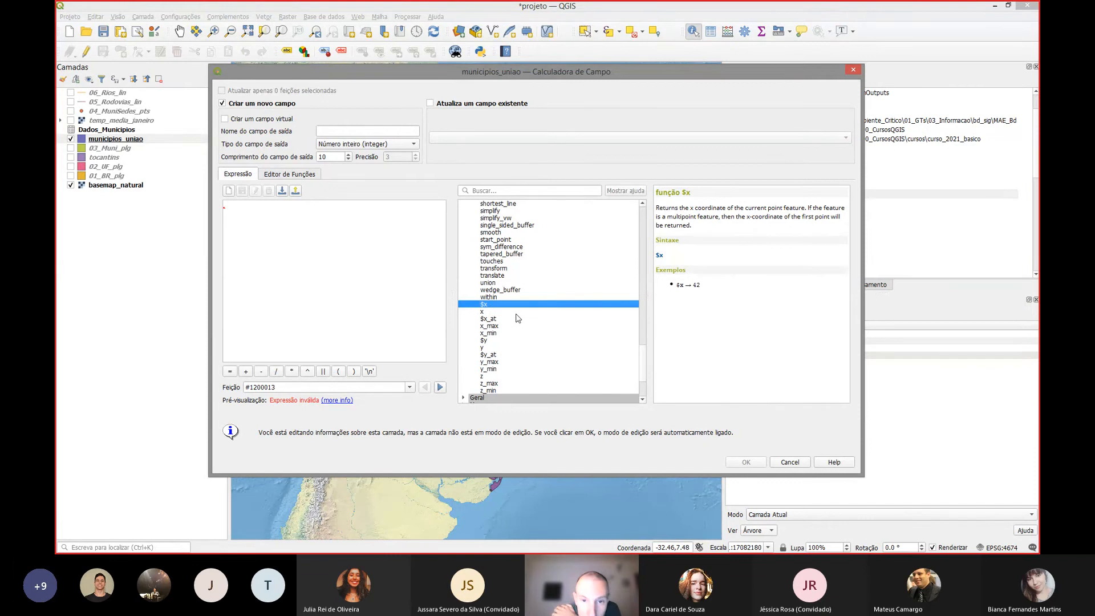
scroll(518, 318, up, 1)
scroll(517, 318, up, 12)
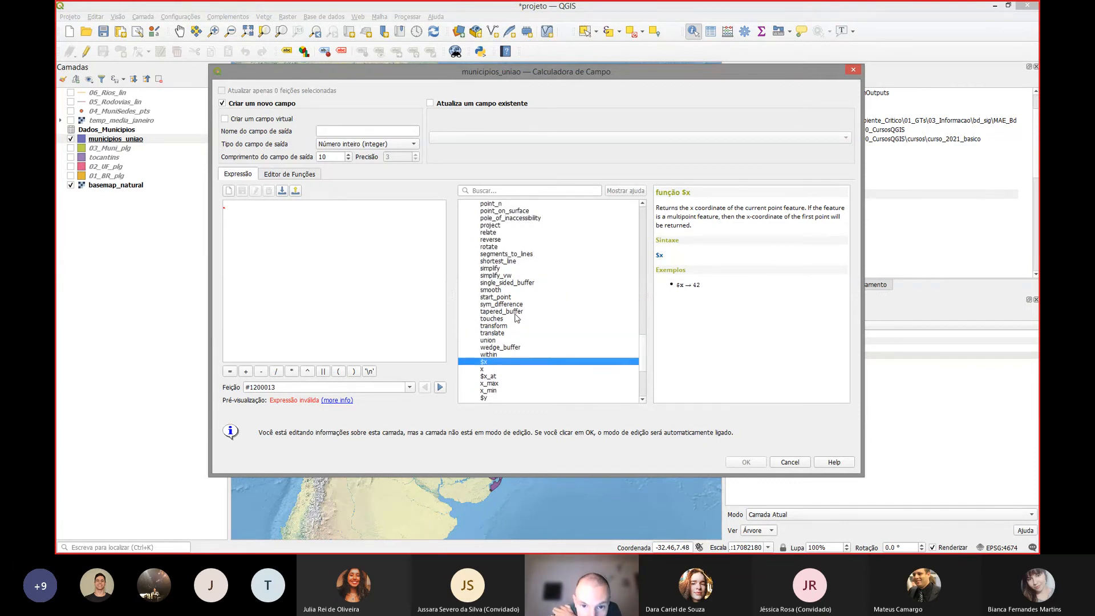
scroll(513, 318, up, 20)
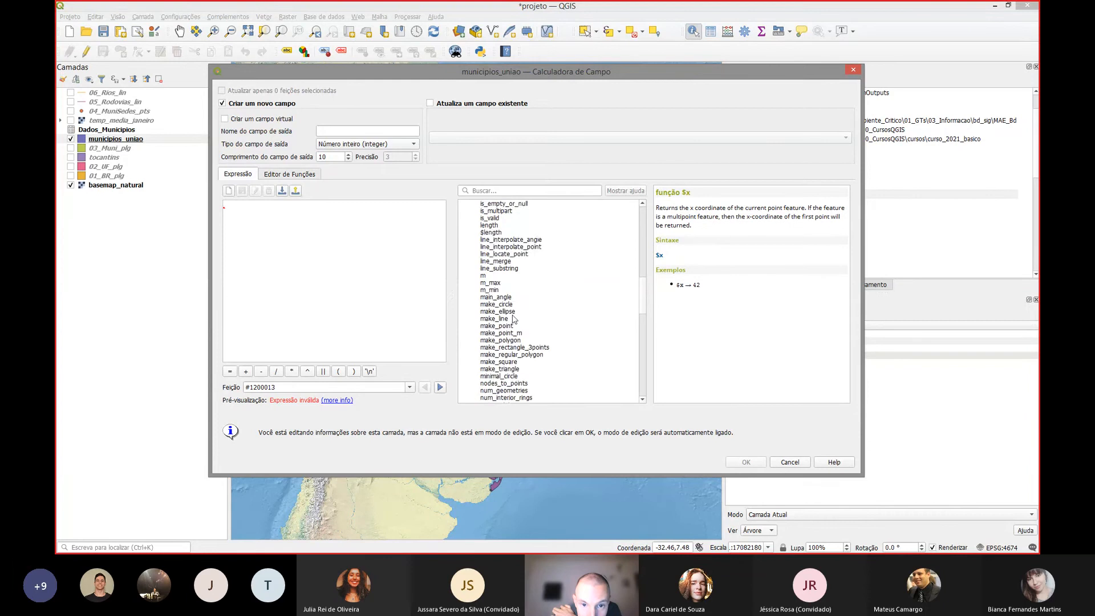
scroll(514, 318, up, 4)
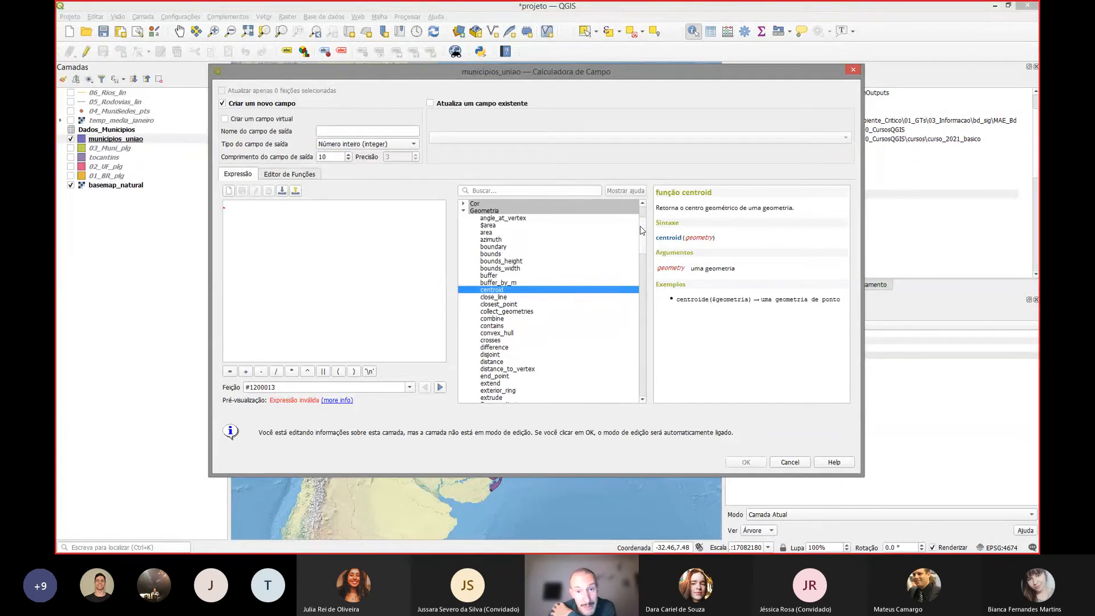
drag(641, 230, 642, 288)
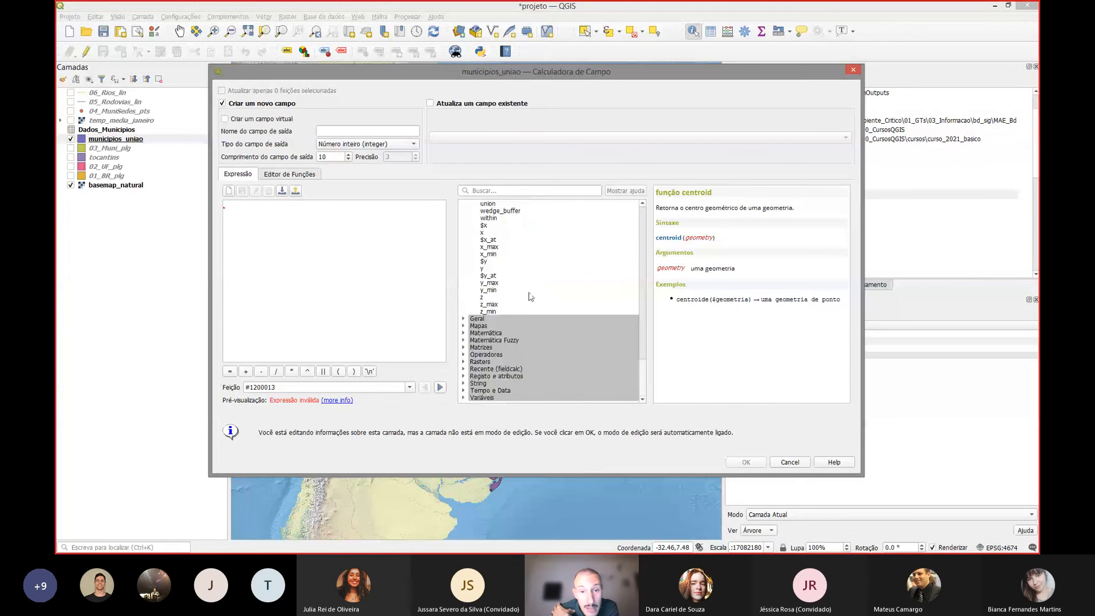
- Try the $x function as the field expression, and dismiss the field calculator without creating a field
click(490, 227)
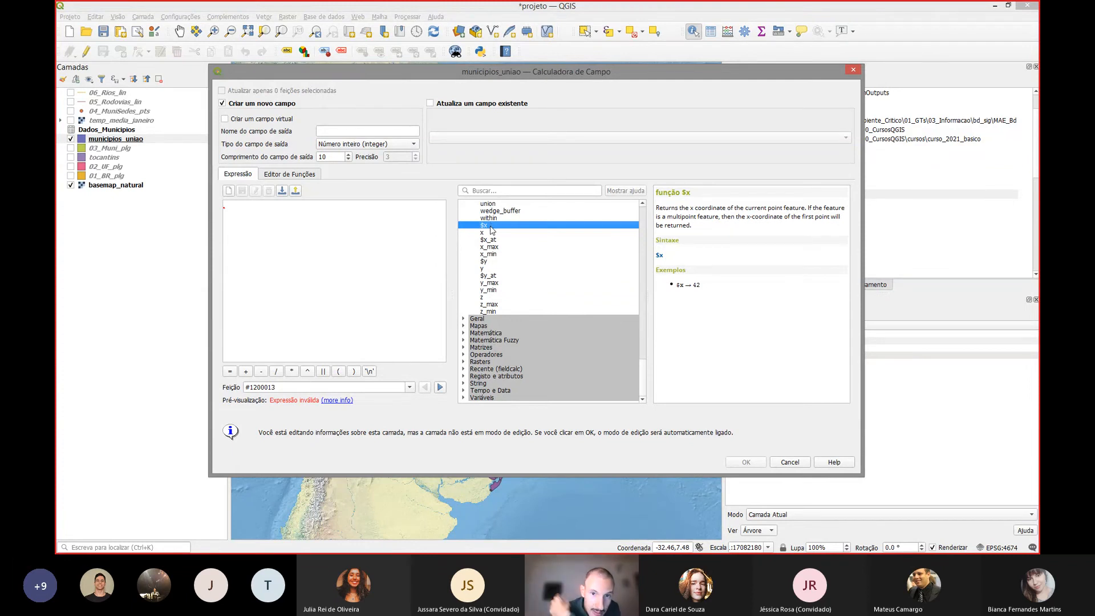
click(325, 223)
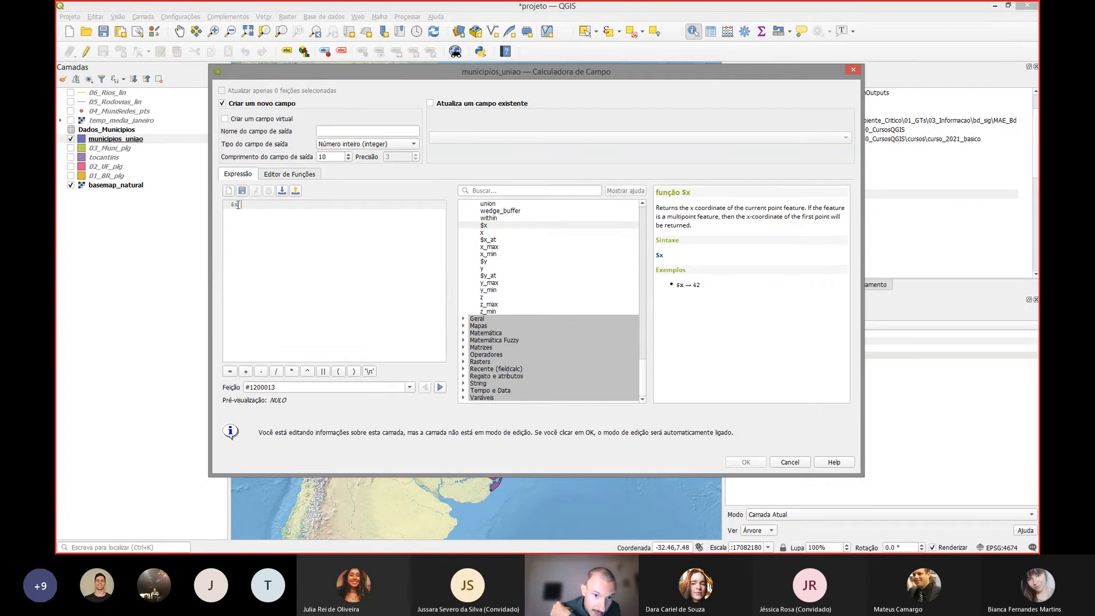
drag(241, 205, 224, 211)
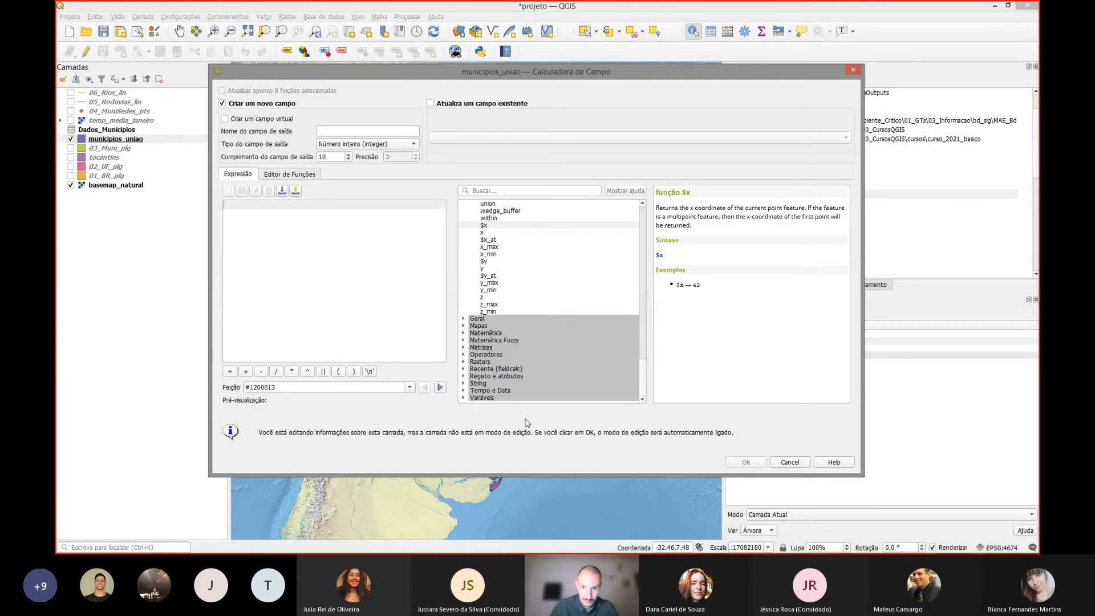
click(790, 462)
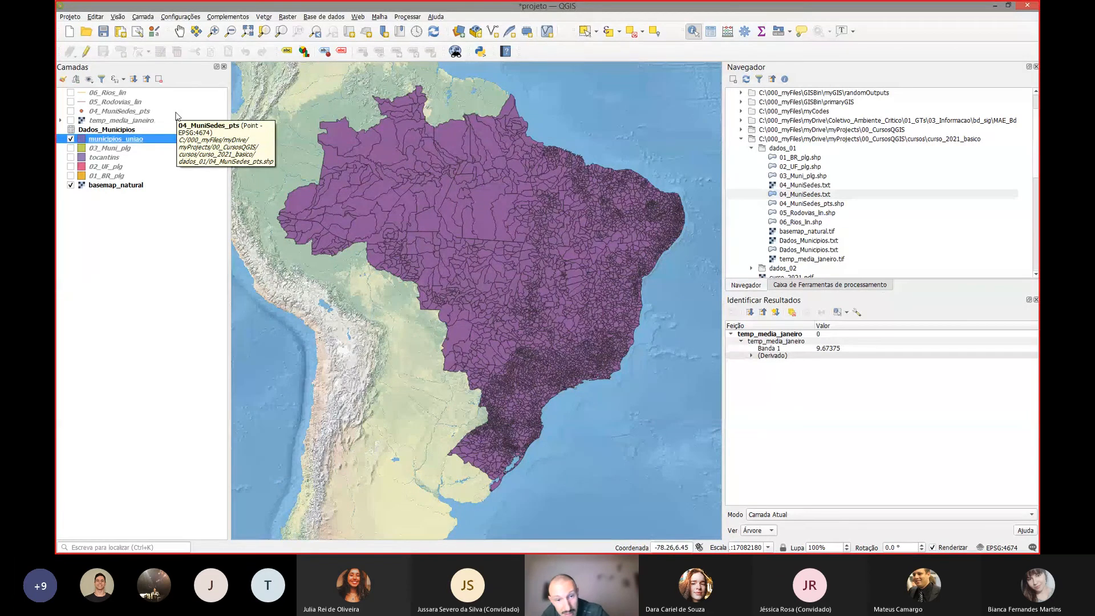
- Switch from QGIS to the presentation and review the Prática 1 manejo checklist
key(alt+Tab)
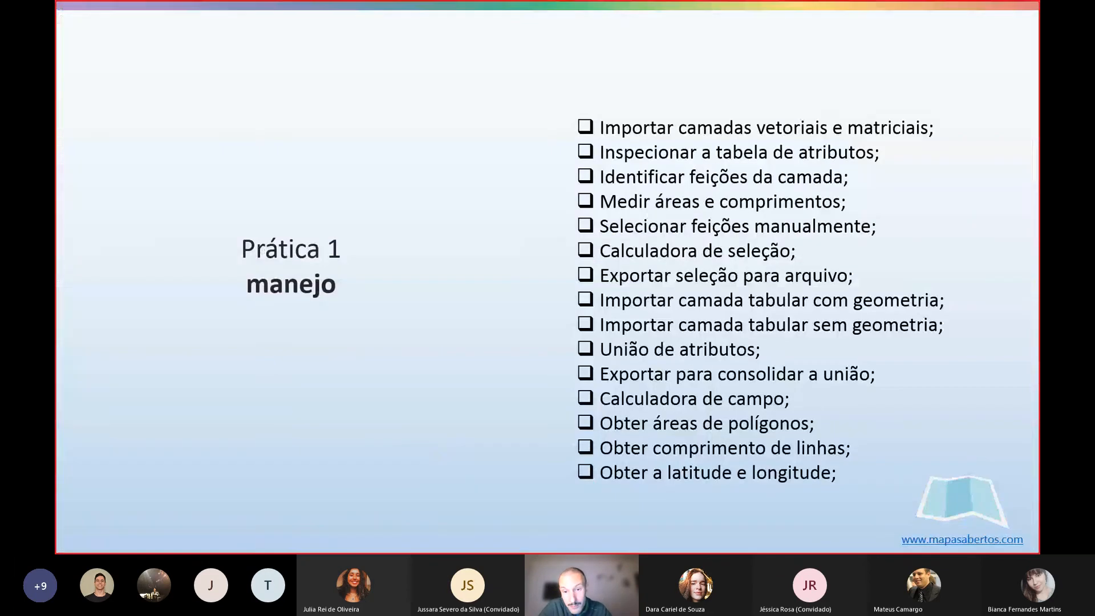
key(alt+Tab)
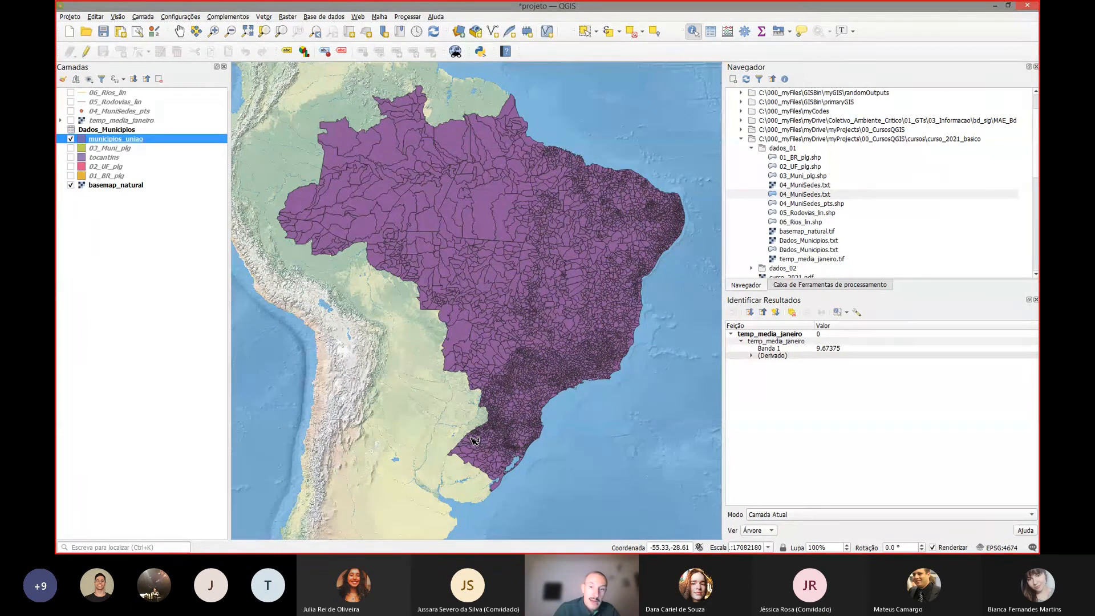
key(alt+Tab)
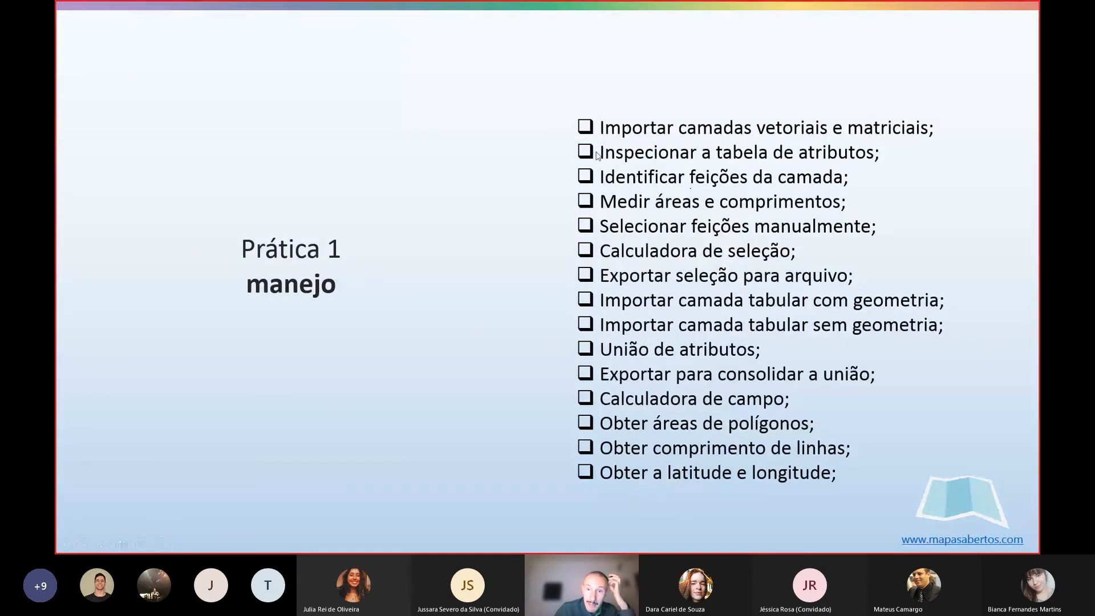